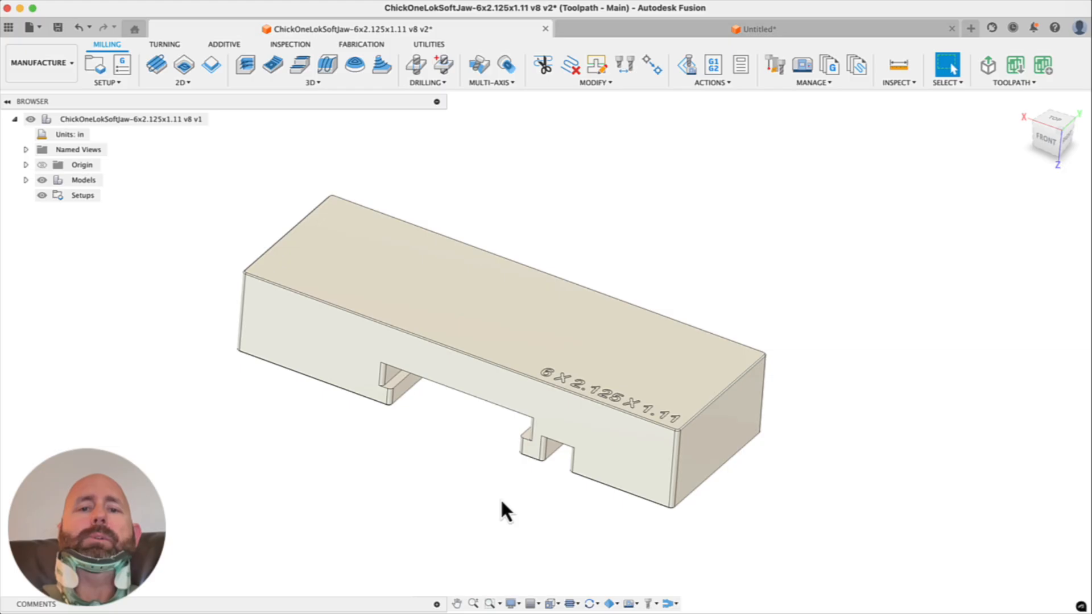
Examine the slots on the soft jaw's underside and the rounded end face of the wide slot's undercut
scroll(721, 382, "down", 2)
scroll(480, 384, "up", 5)
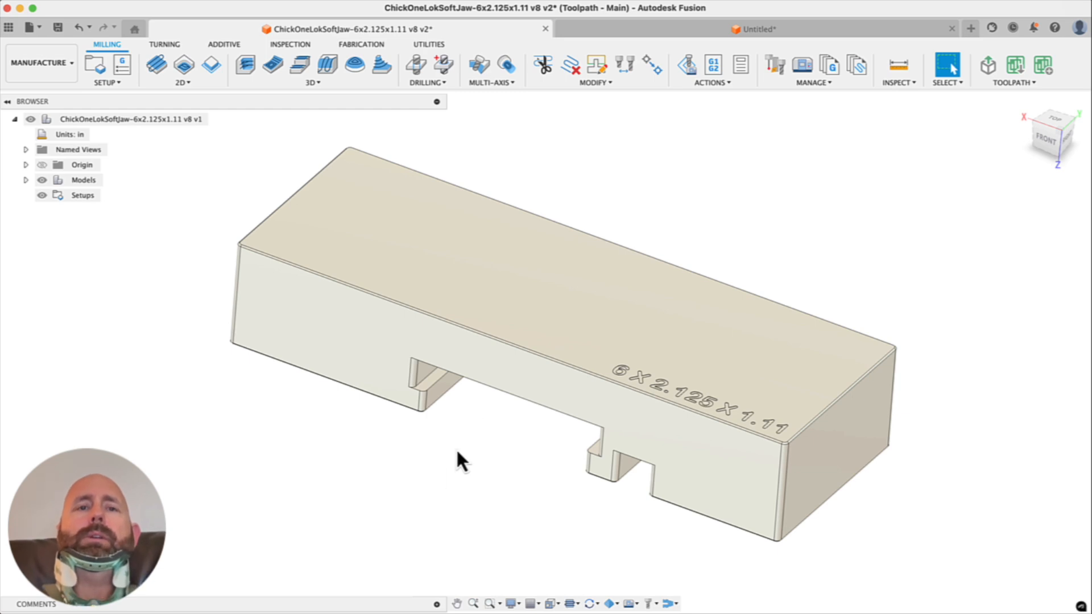
middle_click_drag(451, 476, 685, 312, "shift")
scroll(671, 334, "up", 6)
left_click(558, 281)
middle_click_drag(558, 281, 626, 330, "shift")
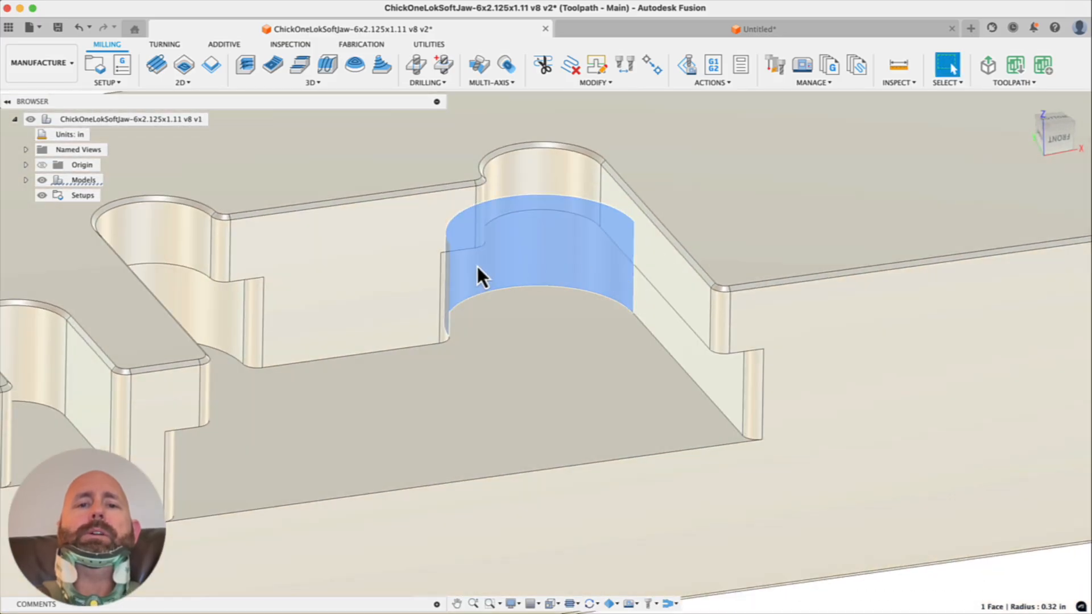
scroll(799, 325, "down", 3)
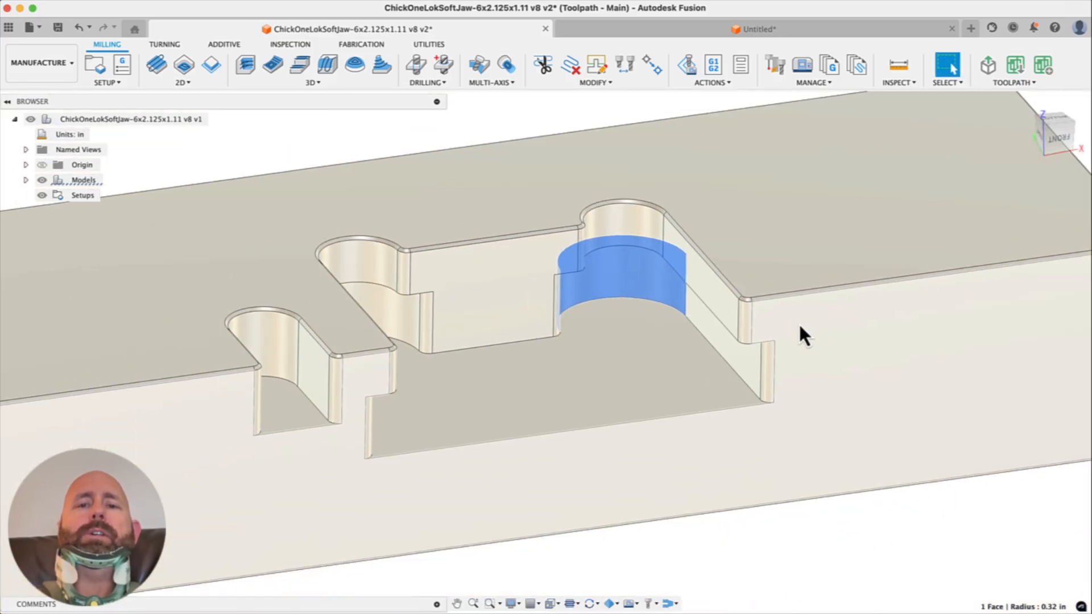
scroll(798, 322, "down", 2)
left_click(844, 528)
middle_click_drag(654, 477, 578, 428, "shift")
left_click(659, 254)
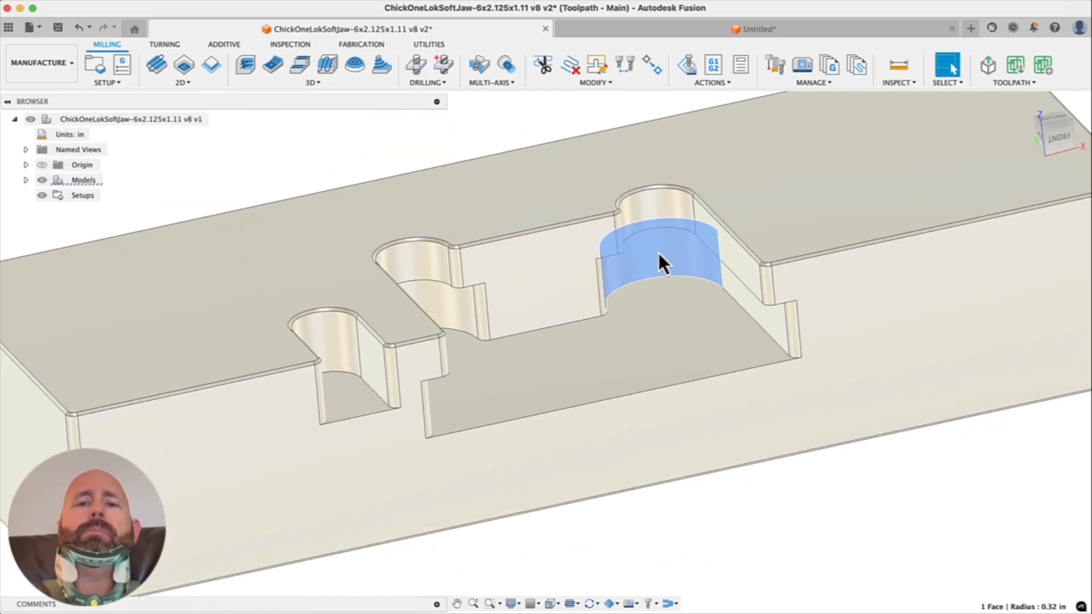
scroll(598, 276, "down", 3)
middle_click_drag(597, 279, 551, 292, "shift")
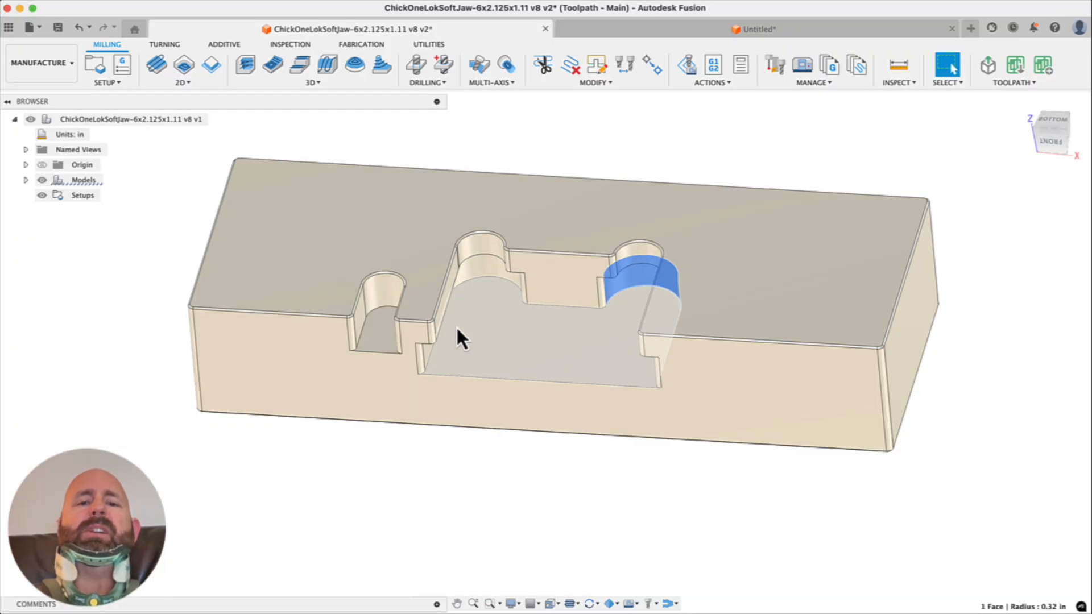
middle_click_drag(512, 383, 756, 463, "shift")
left_click(708, 418)
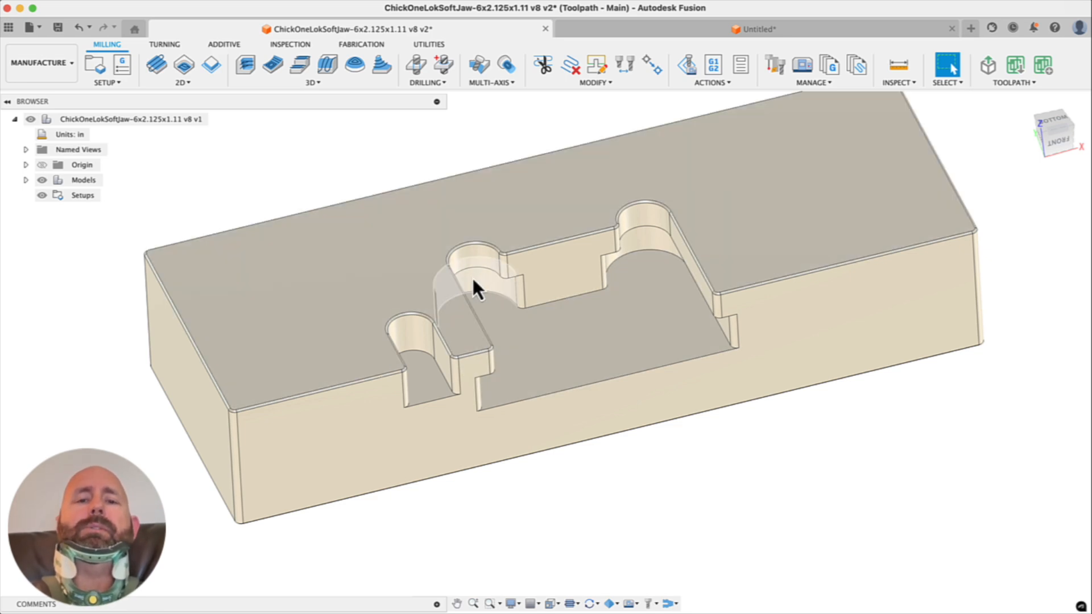
Examine the undercut at the other rounded end of the wide slot, including from directly below the jaw
scroll(536, 385, "down", 2)
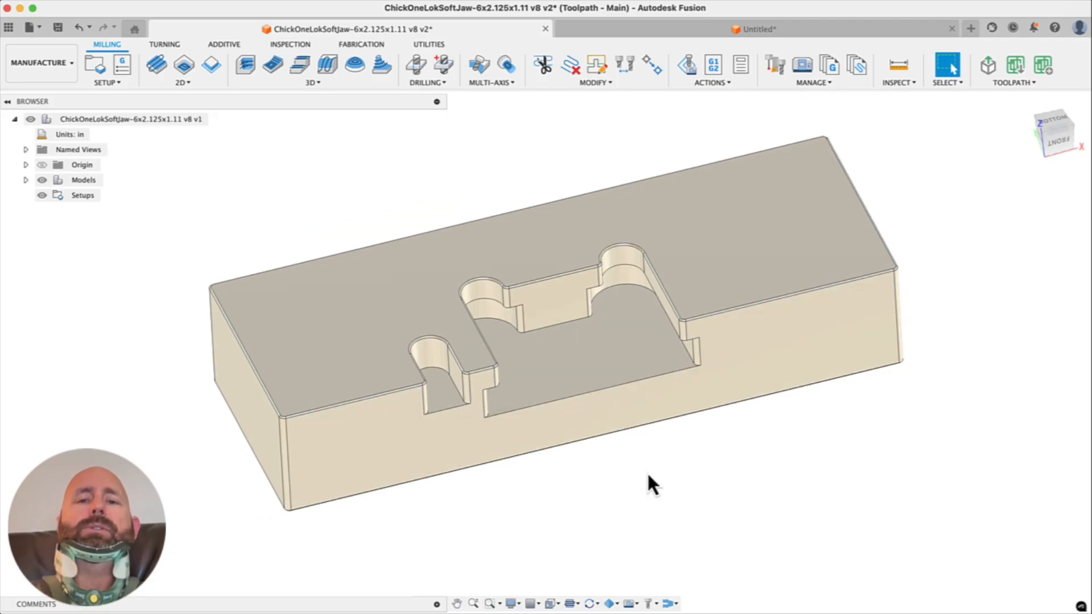
middle_click_drag(581, 412, 484, 359, "shift")
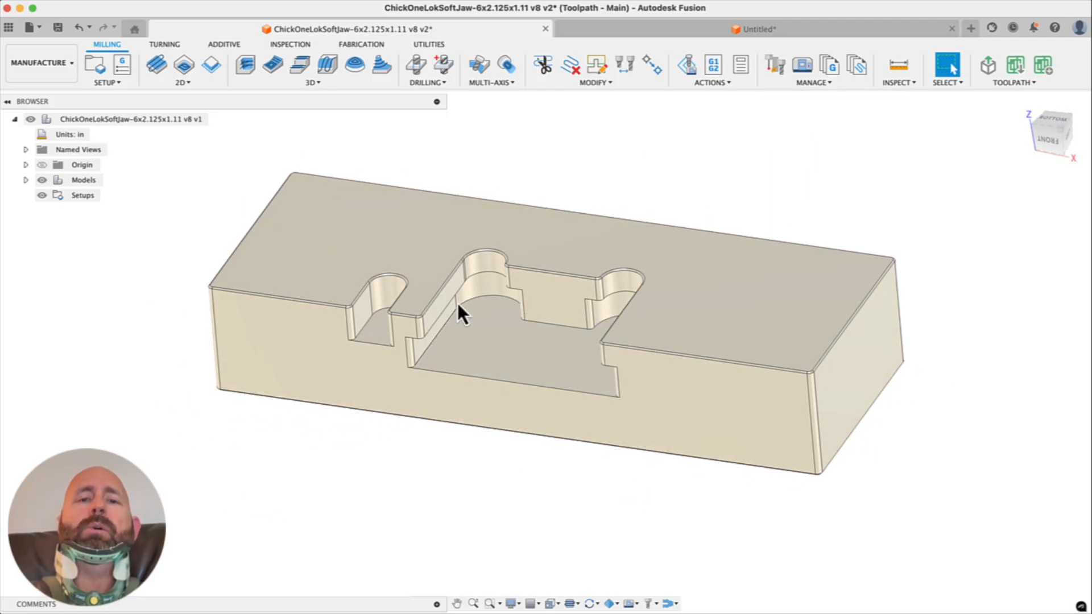
scroll(460, 316, "up", 5)
middle_click_drag(466, 323, 480, 344, "shift")
left_click(532, 277)
middle_click_drag(541, 331, 553, 377, "shift")
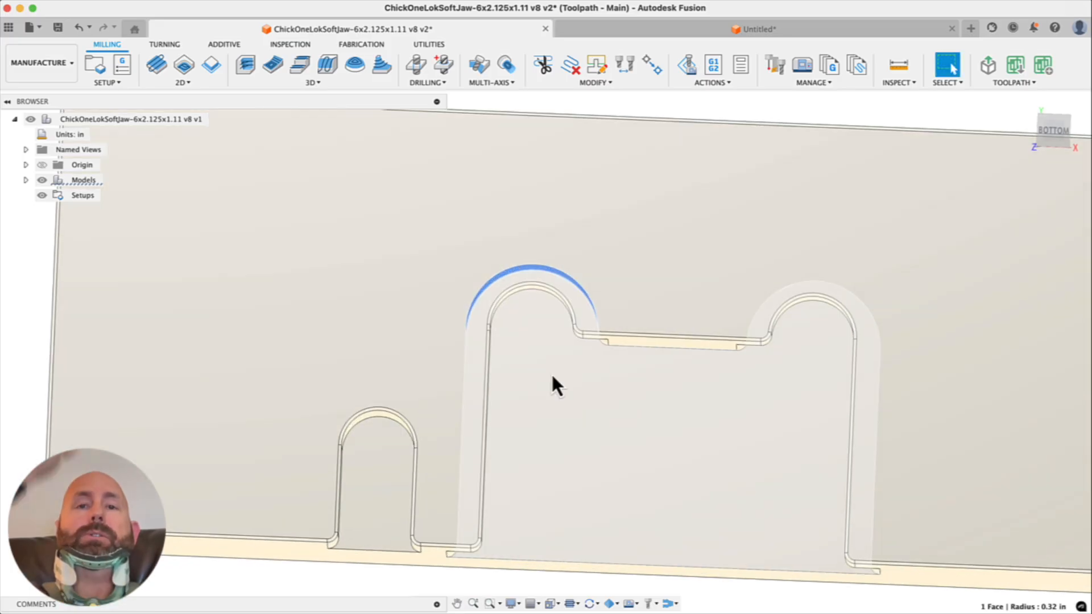
scroll(511, 347, "down", 5)
middle_click_drag(509, 345, 534, 289, "shift")
left_click(529, 195)
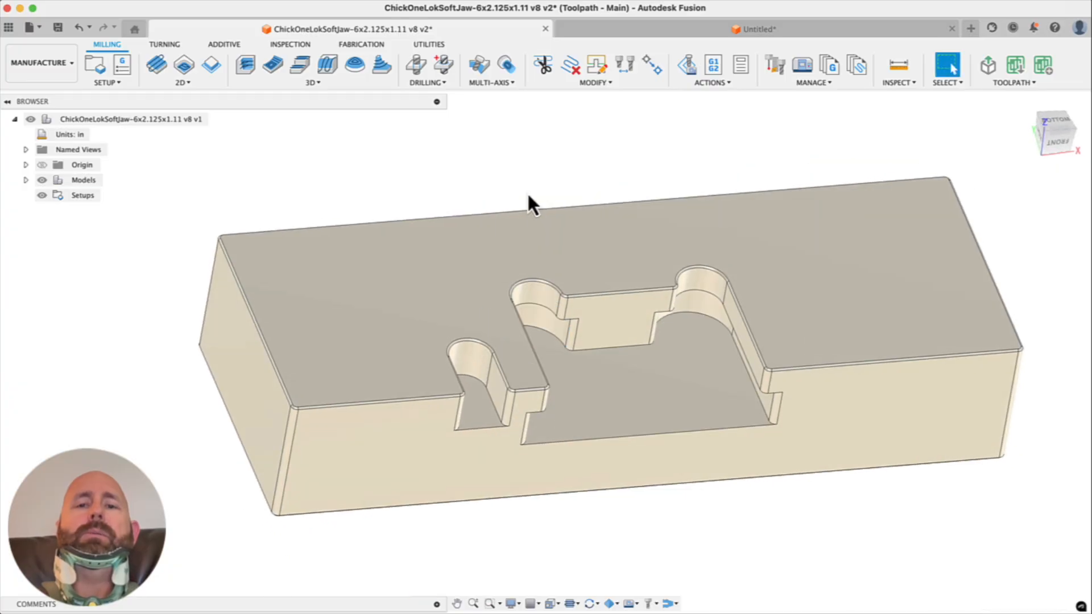
Examine the open front edge of the wide slot's floor and its undercut side walls
middle_click_drag(653, 383, 595, 377, "shift")
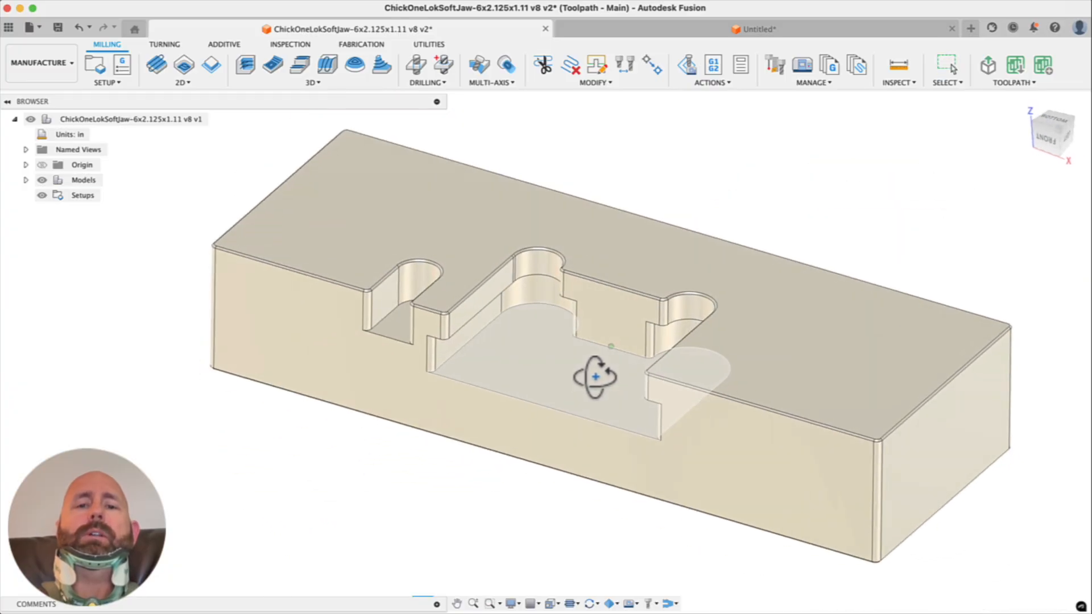
scroll(556, 318, "down", 1)
left_click(579, 410)
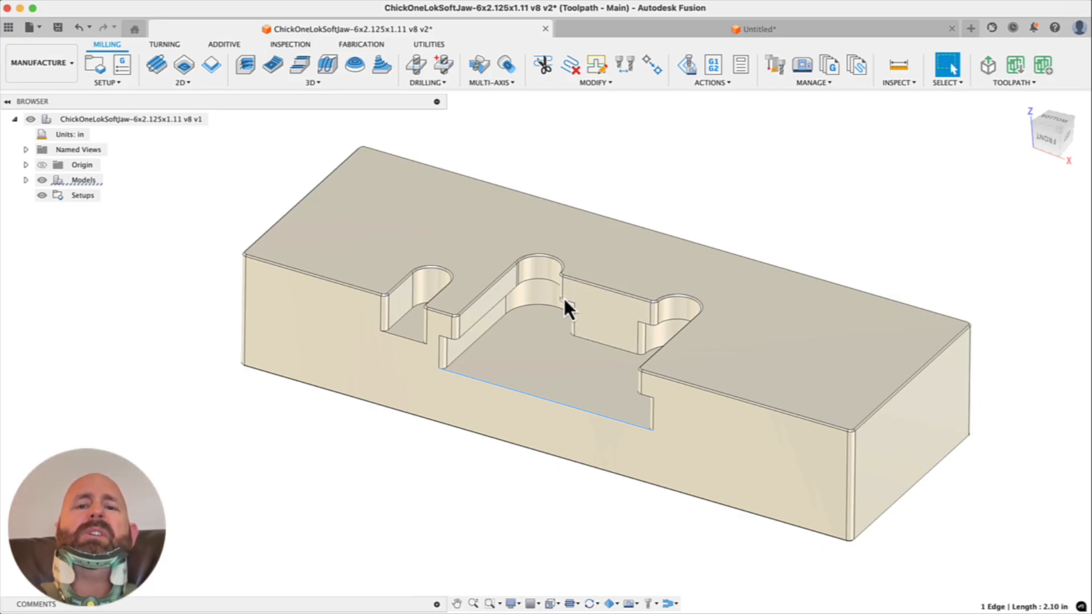
middle_click_drag(451, 377, 570, 380, "shift")
scroll(661, 381, "up", 4)
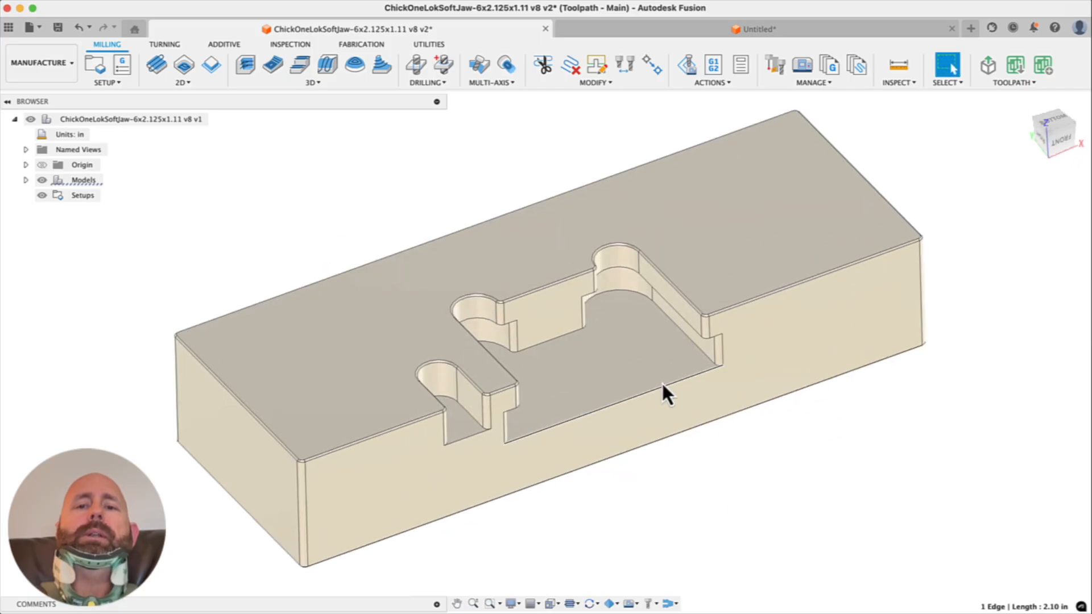
middle_click_drag(661, 382, 661, 358, "shift")
scroll(710, 361, "down", 2)
scroll(704, 388, "down", 1)
Send the soft jaw to Toolpath as a model body
middle_click_drag(703, 388, 620, 405, "shift")
scroll(655, 376, "down", 1)
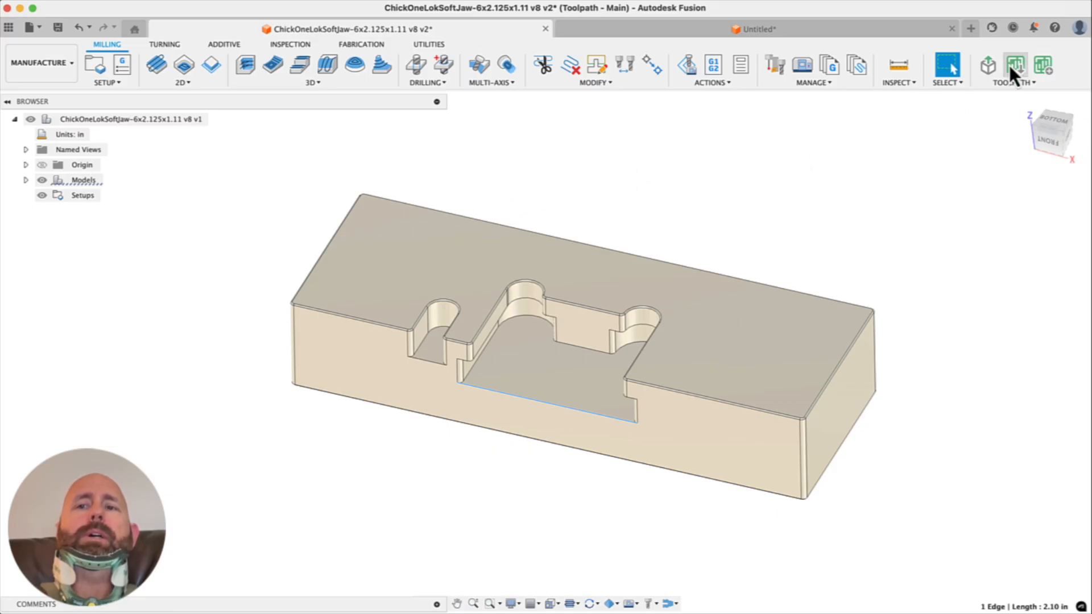
left_click(989, 69)
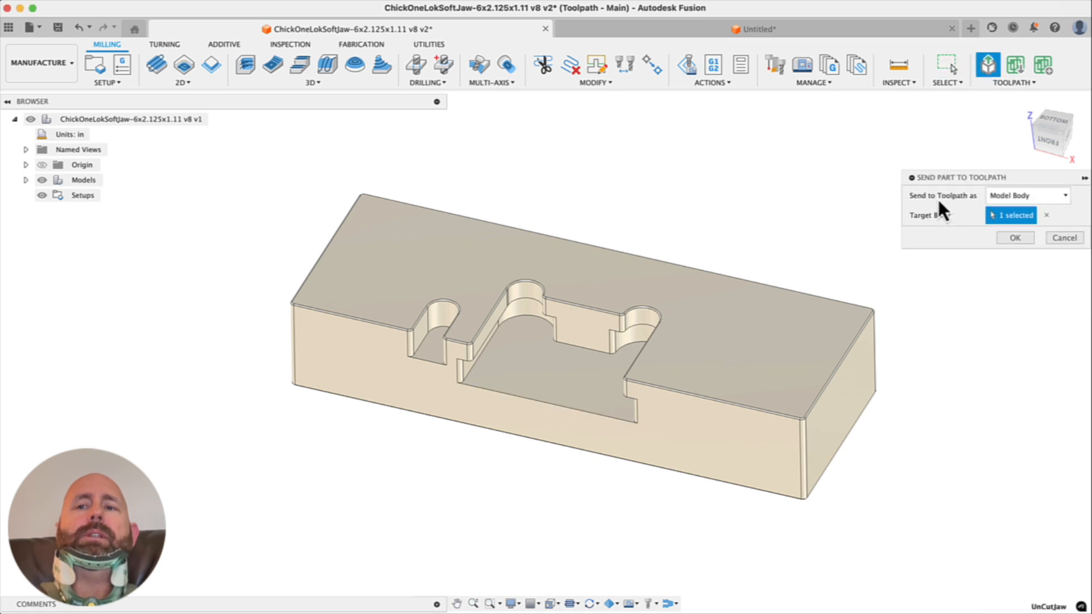
left_click(1016, 239)
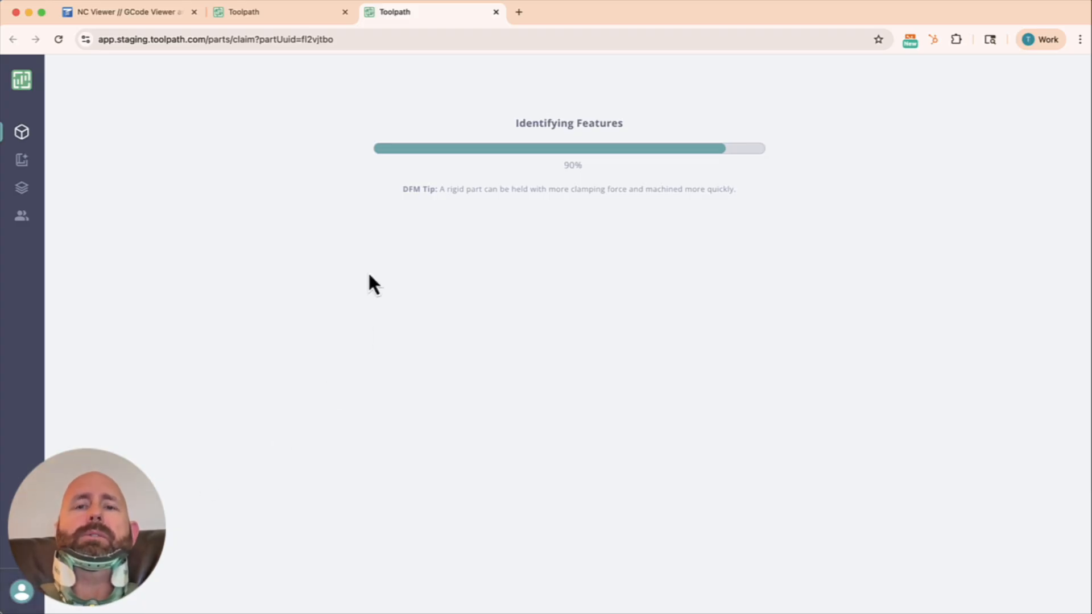
In the Toolpath web app, limit the project list to your own projects and open the newest ChickOneLokSoftJaw 6x2.125x1 part
left_click(288, 14)
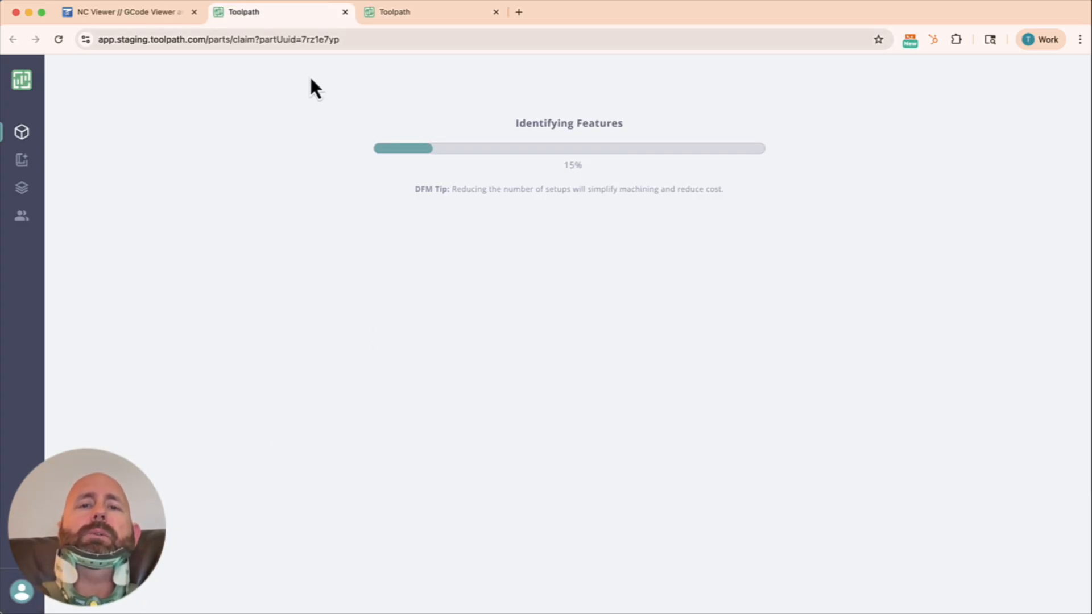
left_click(23, 133)
left_click(390, 125)
left_click(398, 144)
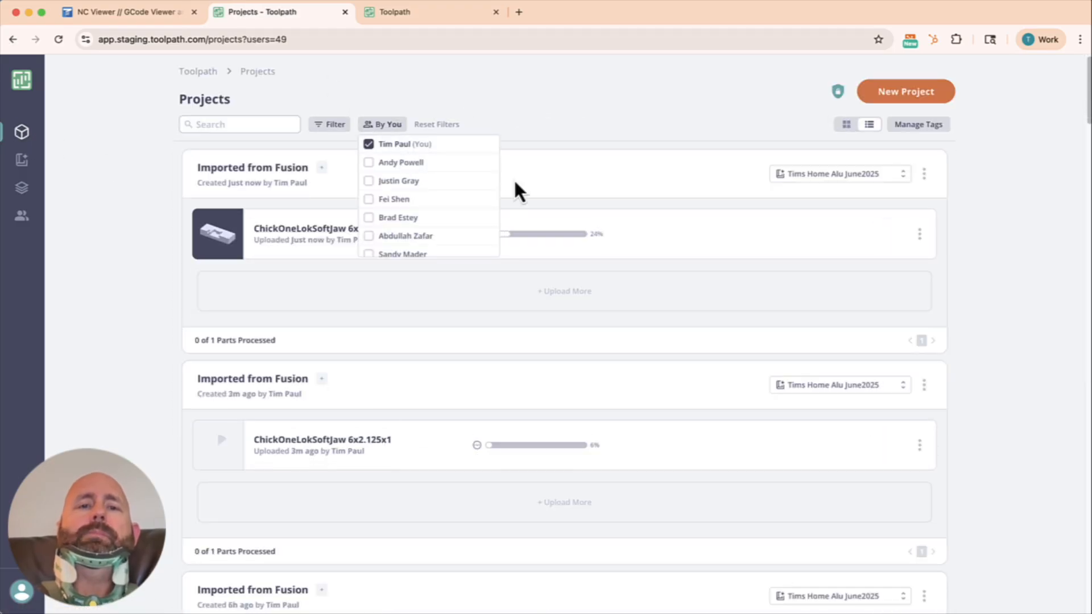
left_click(573, 110)
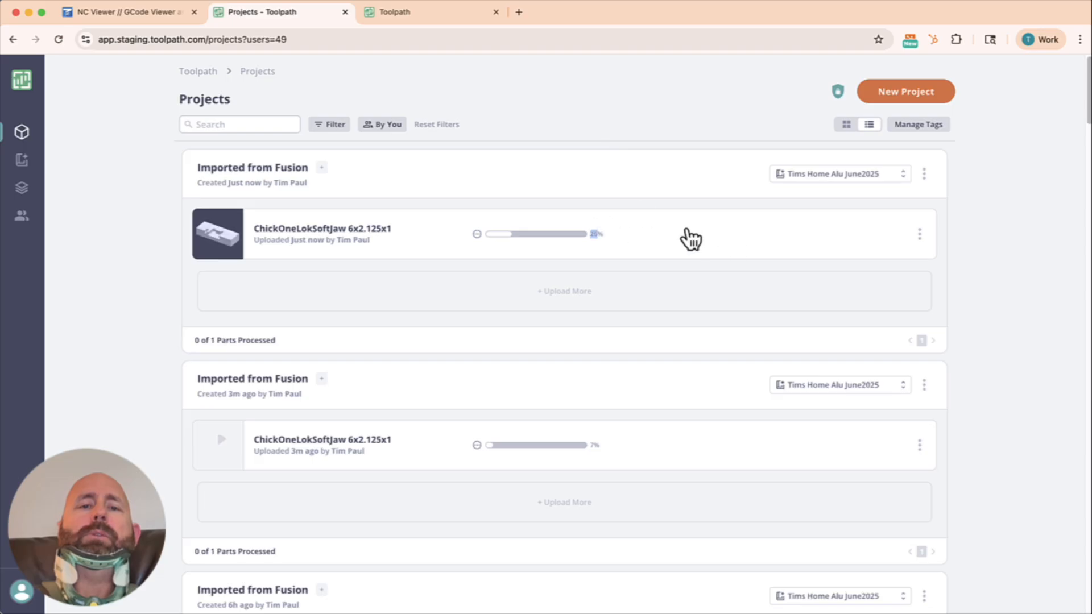
left_click(583, 240)
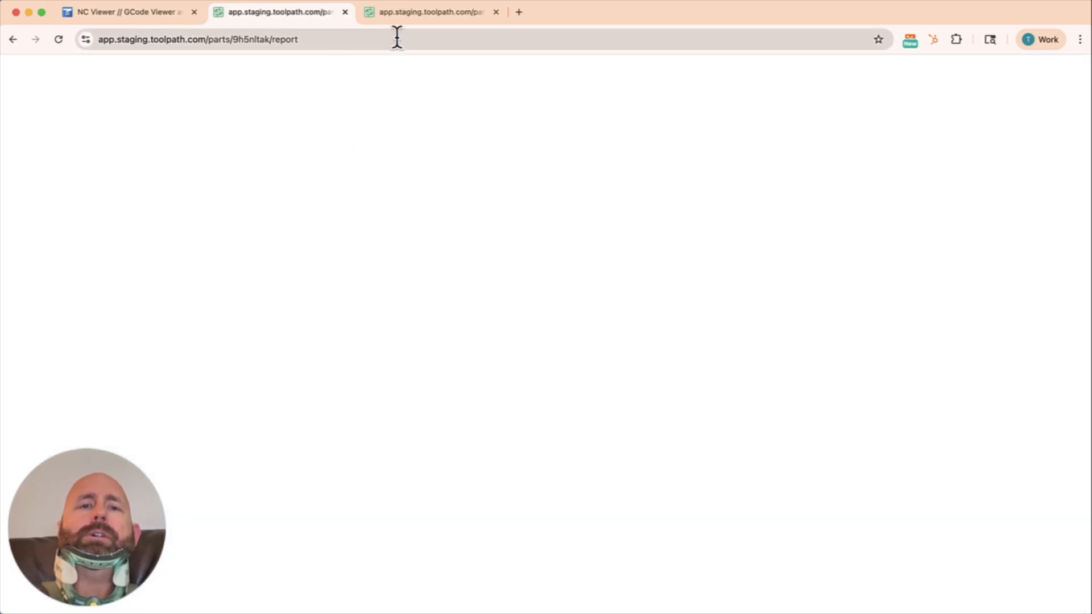
Compare the two open ChickOneLokSoftJaw 6x2.125x1 reports and close the duplicate one
left_click(435, 13)
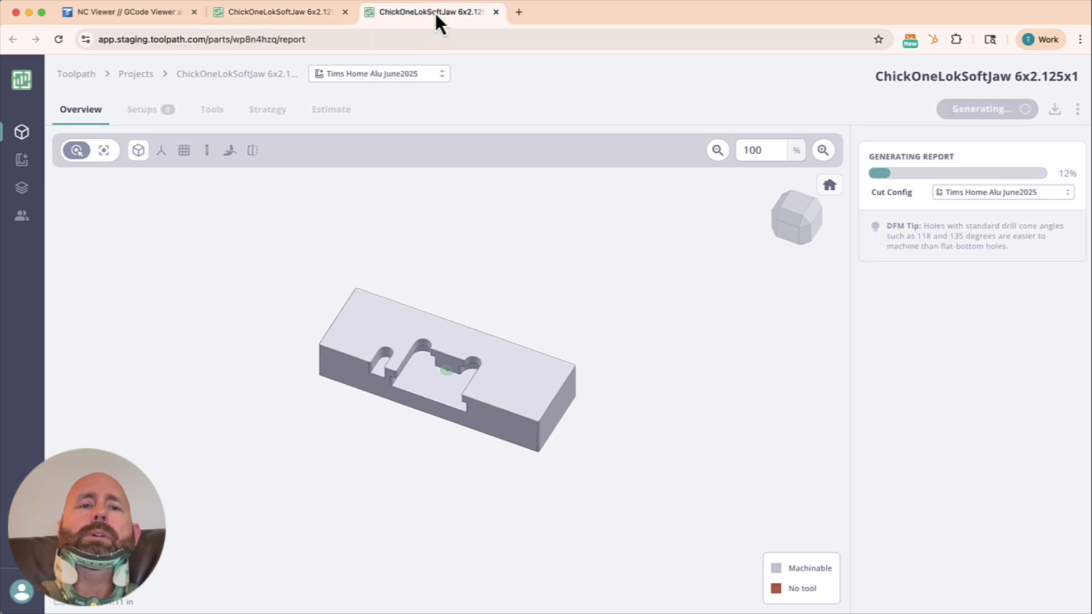
left_click(296, 15)
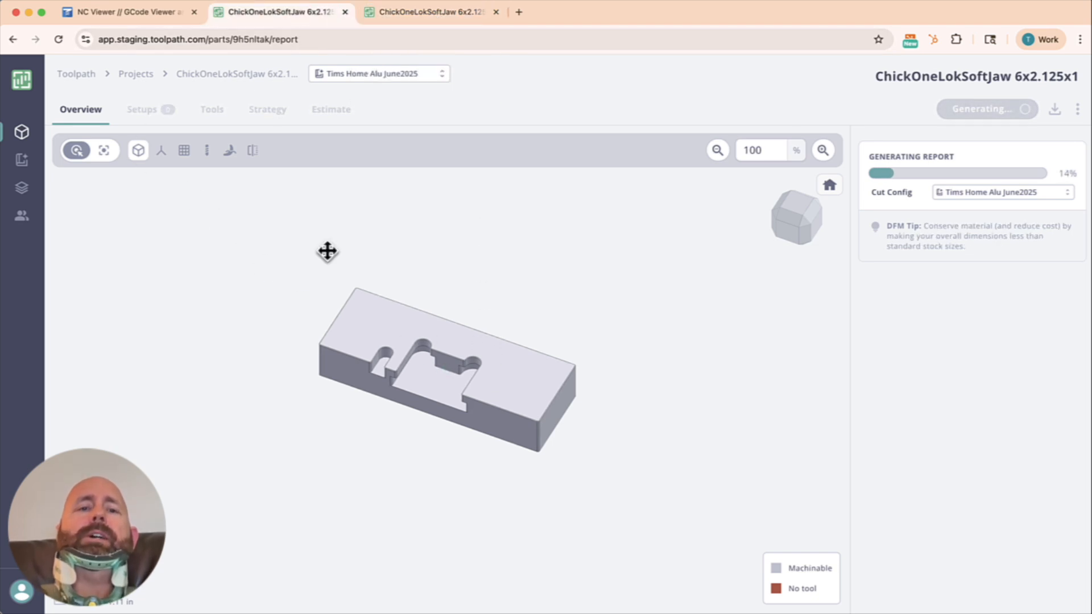
mouse_move(421, 460)
left_mouse_down()
mouse_move(443, 349)
mouse_move(437, 451)
left_mouse_up()
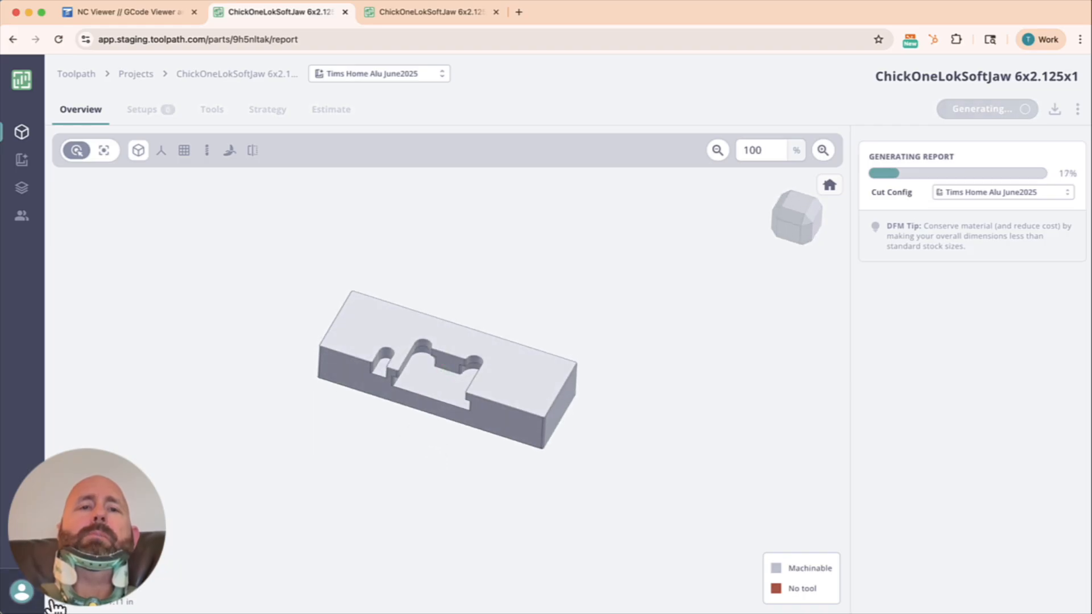
left_click(496, 12)
Switch back to Autodesk Fusion and dismiss the upload notice
key("ctrl+Up")
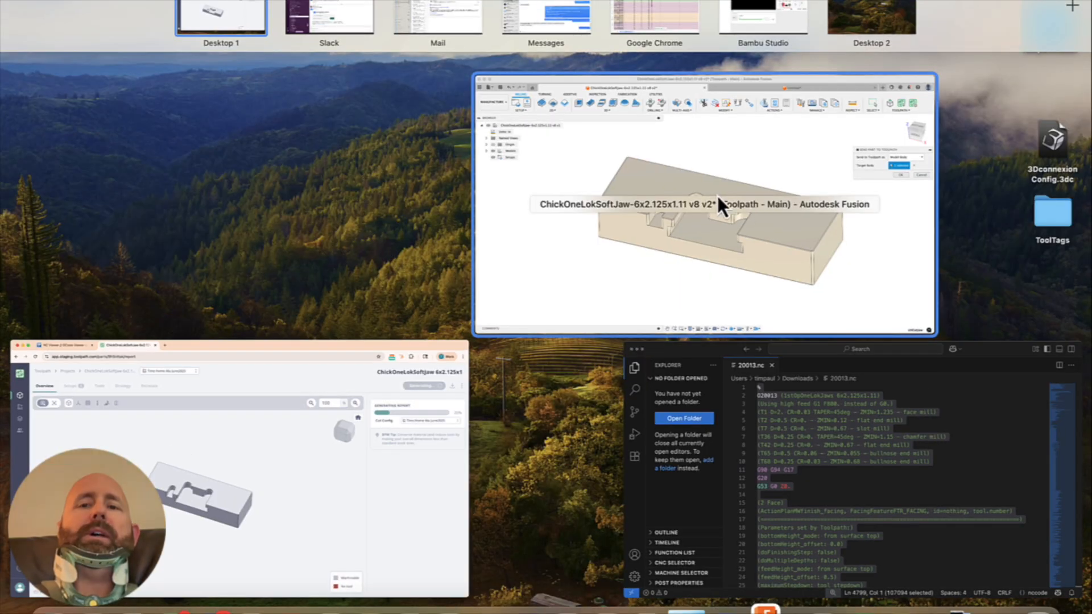
left_click(620, 261)
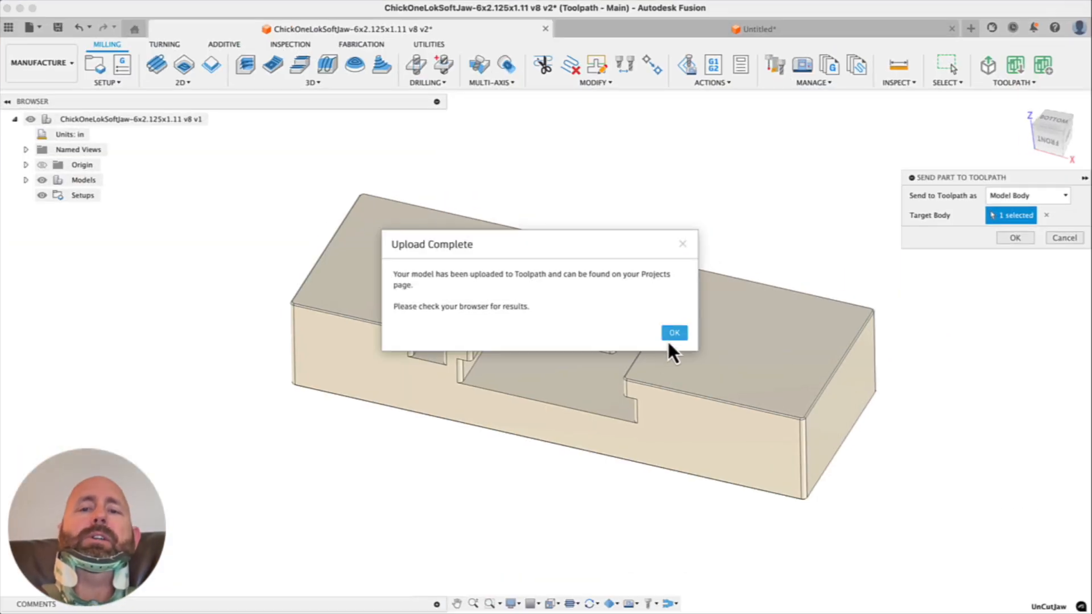
left_click(685, 333)
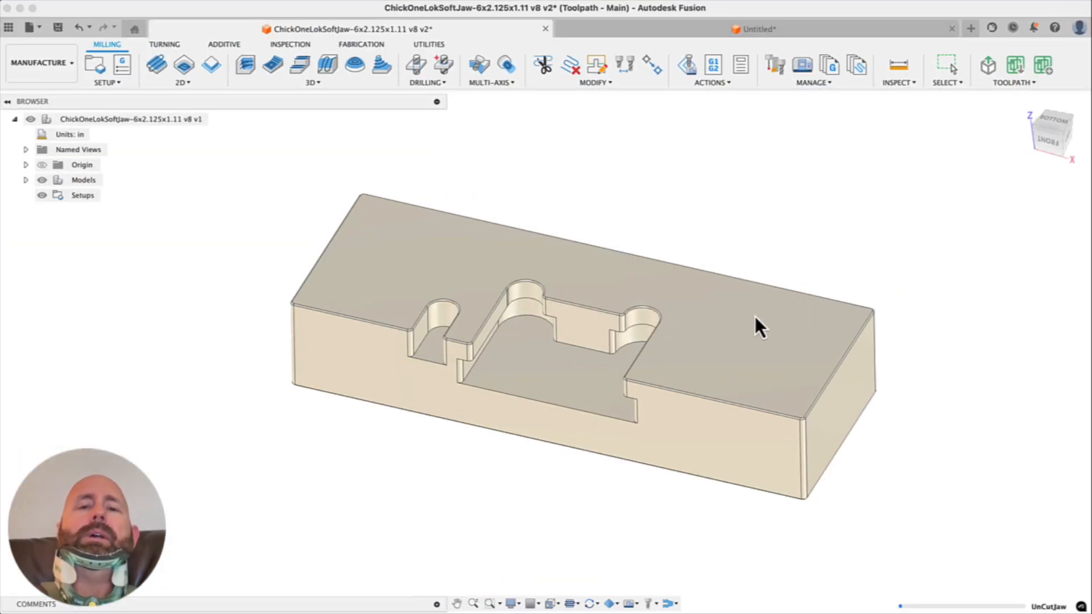
Start a new milling setup for the soft jaw and move its settings clear of the model
middle_click_drag(522, 365, 594, 355, "shift")
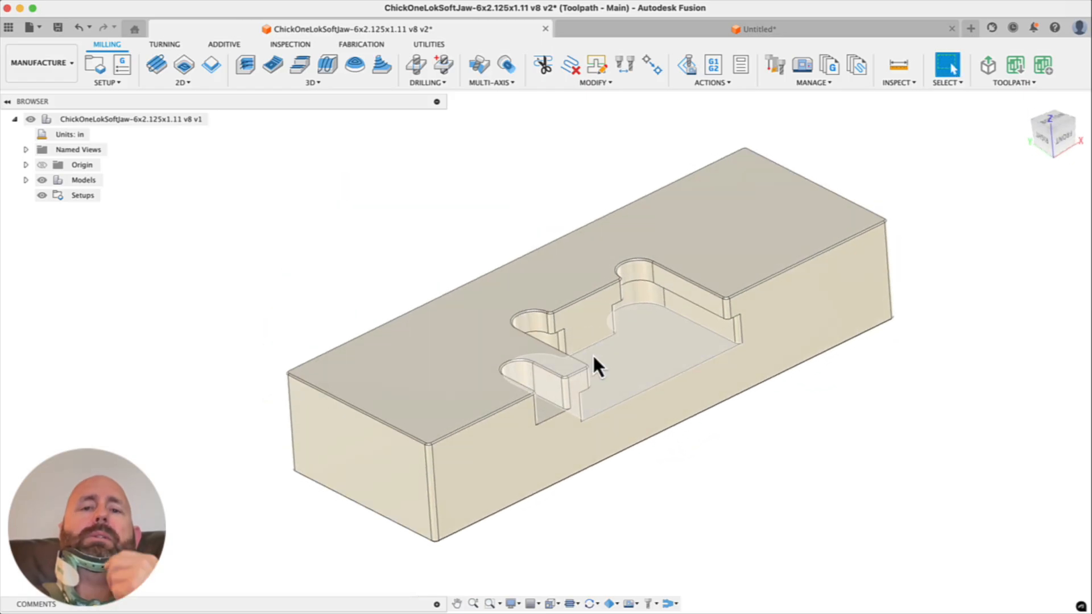
scroll(393, 271, "down", 1)
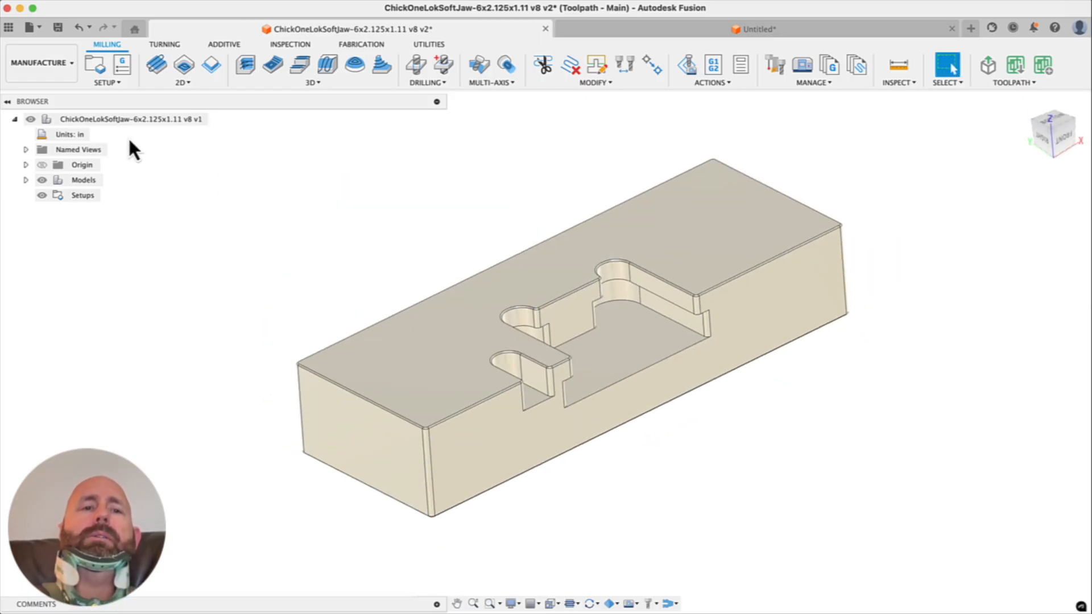
left_click(97, 66)
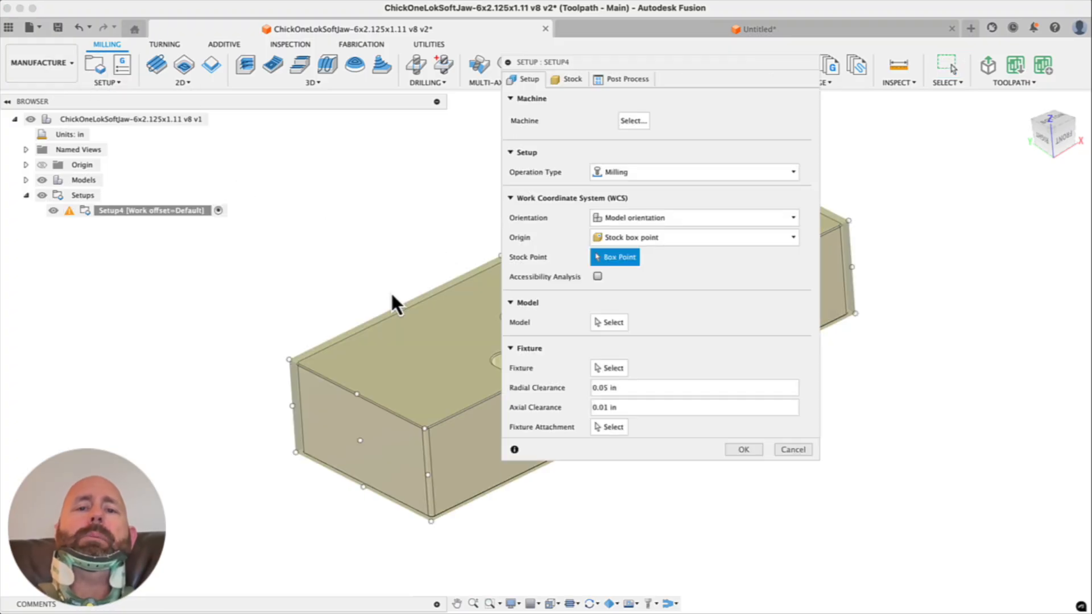
mouse_move(363, 332)
middle_mouse_down("shift")
mouse_move(356, 339)
mouse_move(368, 341)
middle_mouse_up("shift")
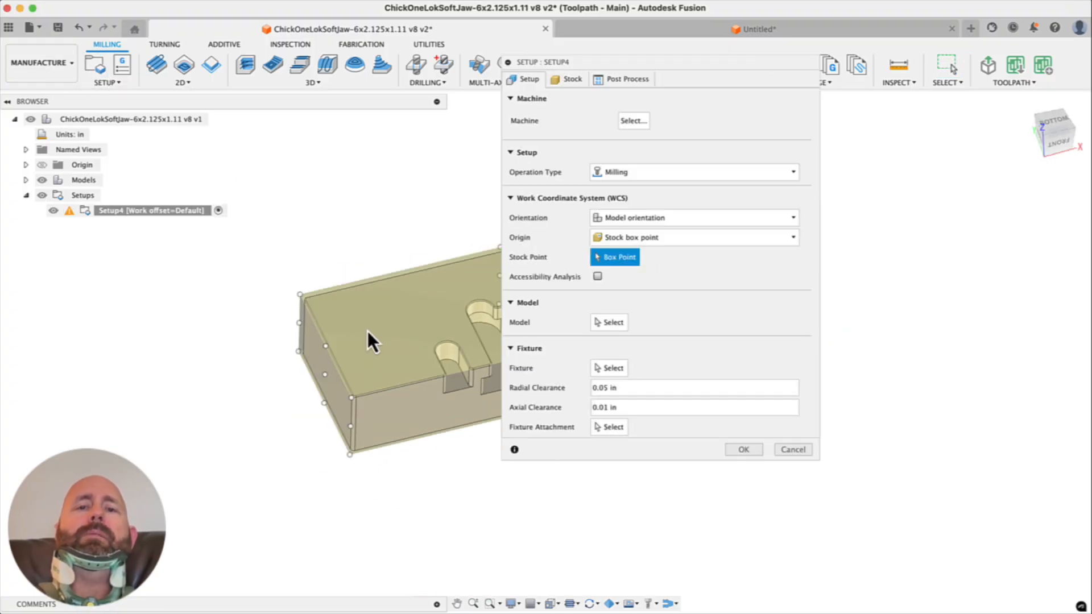
left_click_drag(942, 105, 1030, 108)
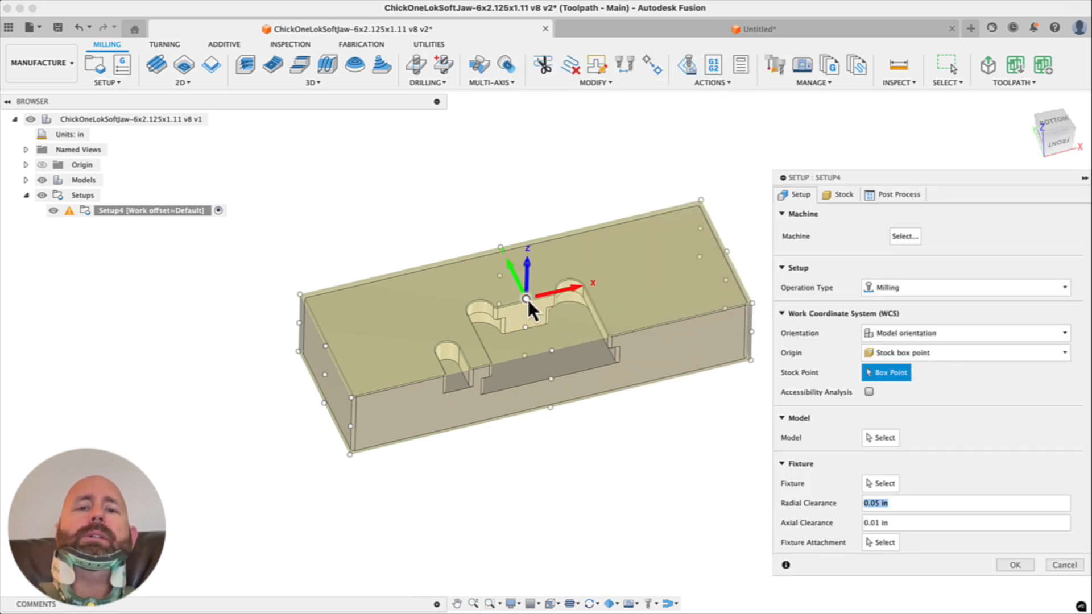
Place the setup origin on the lower back-left corner point of the stock box, trying the top-face centre point in between
left_click(298, 351)
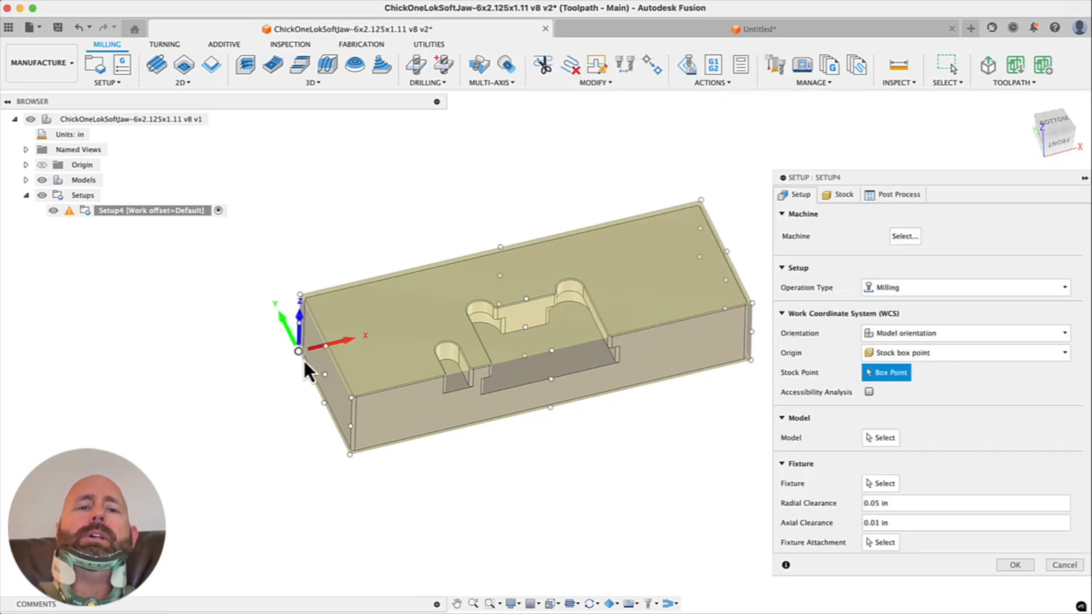
left_click(526, 298)
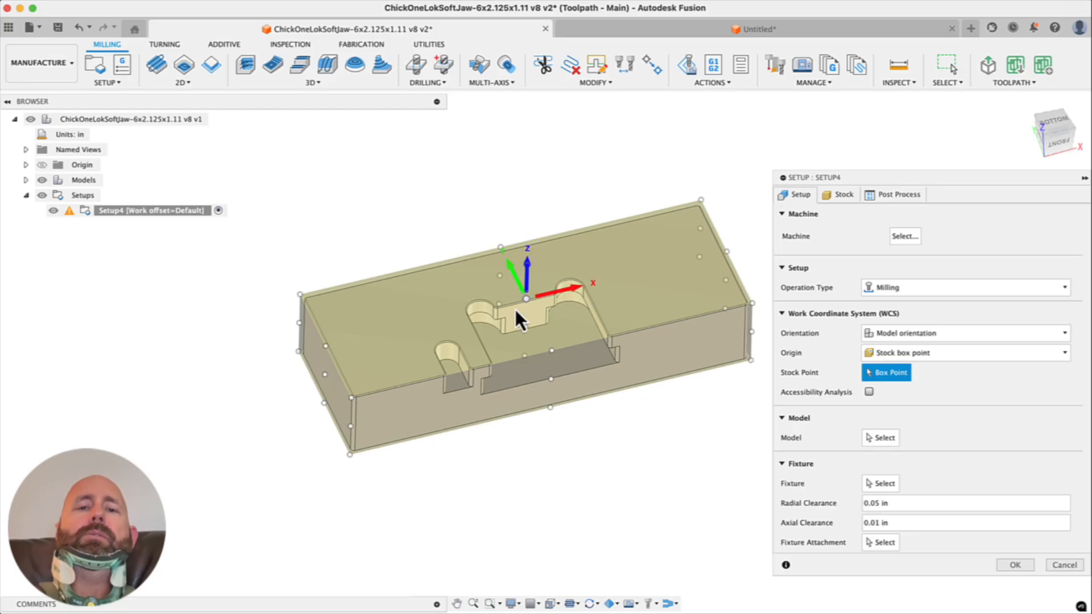
left_click(298, 352)
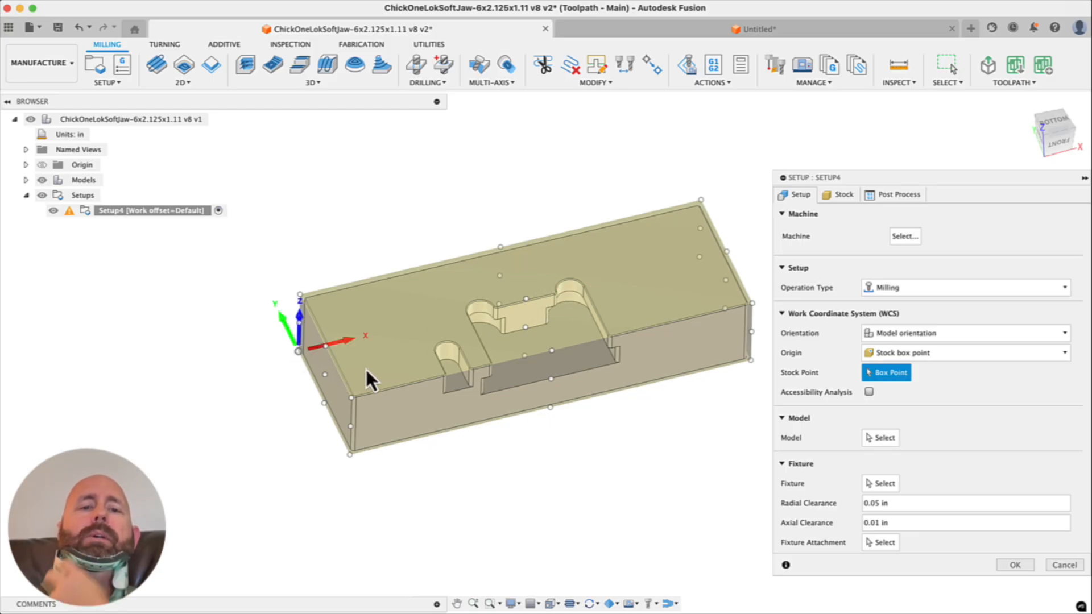
Orient the work coordinates by Z axis/plane & X axis with the short end face as flipped X, and place the origin at the stock's lower back-left corner
left_click(351, 343)
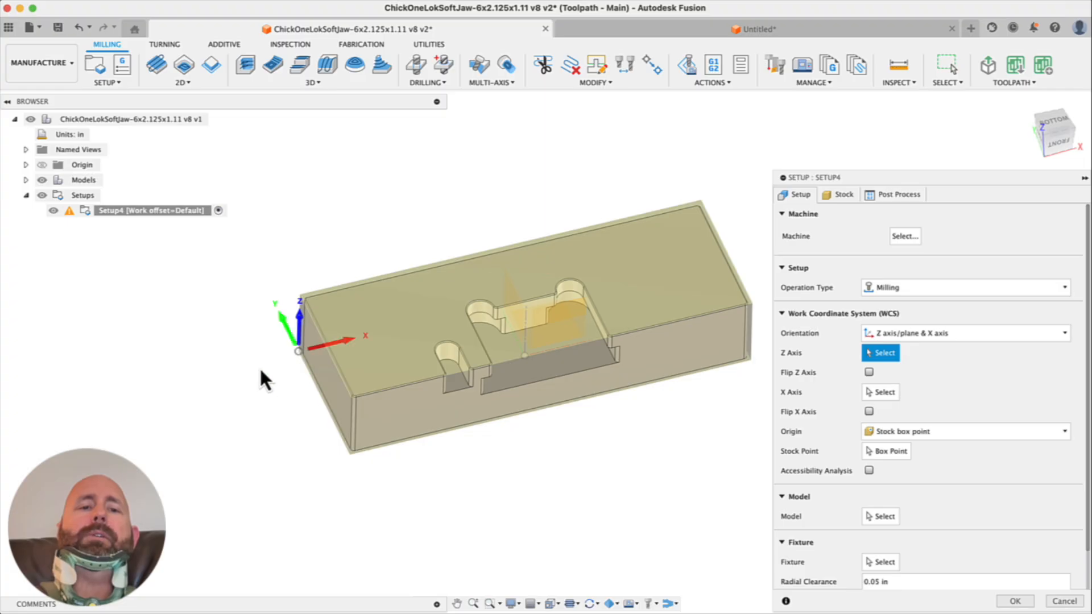
left_click(320, 351)
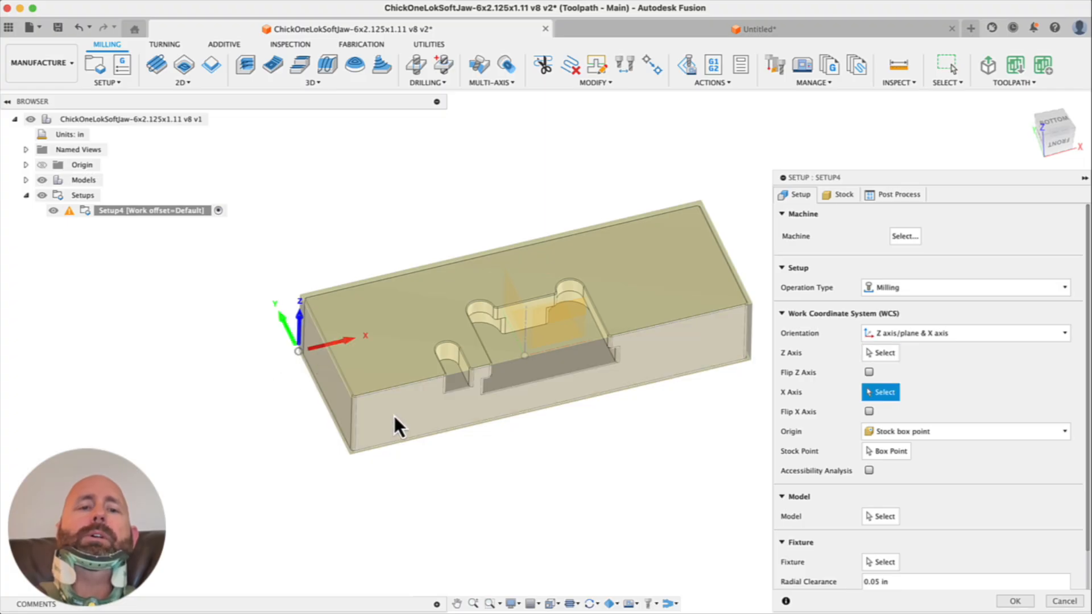
left_click(394, 418)
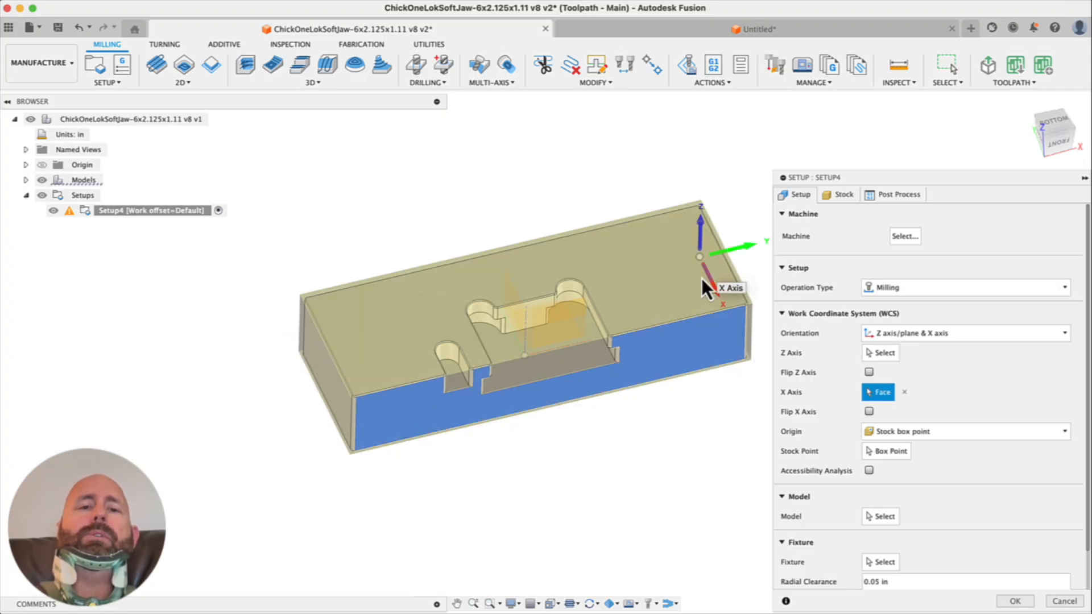
left_click(328, 386)
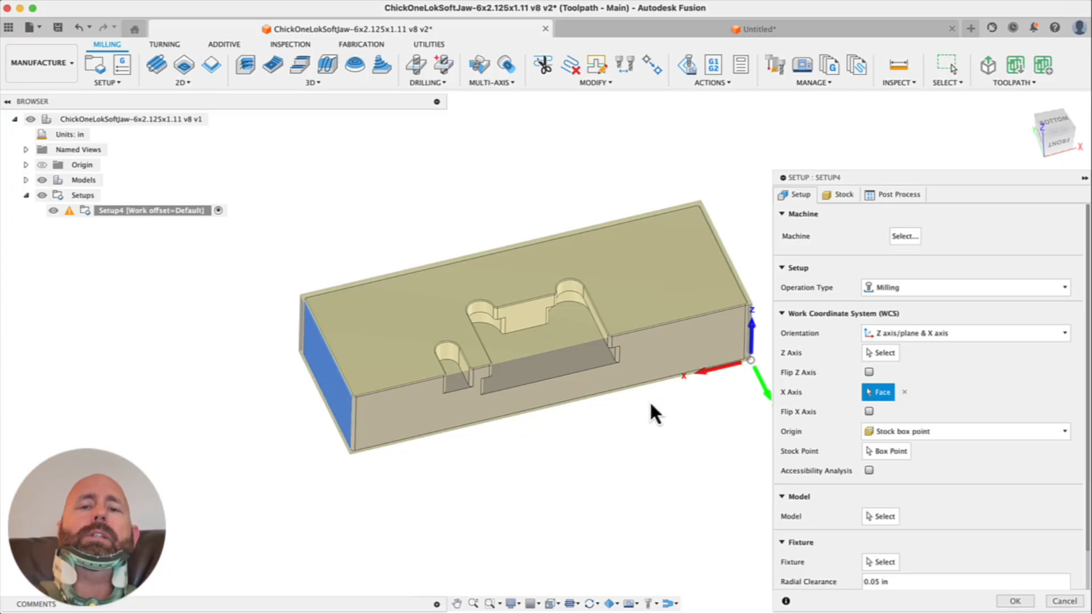
left_click(705, 379)
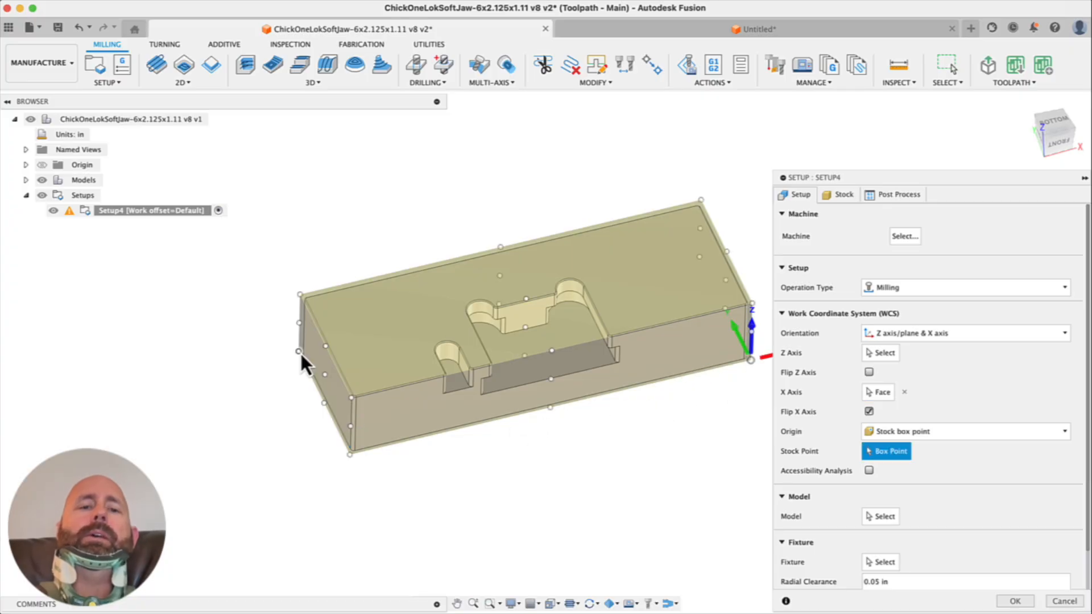
left_click(297, 352)
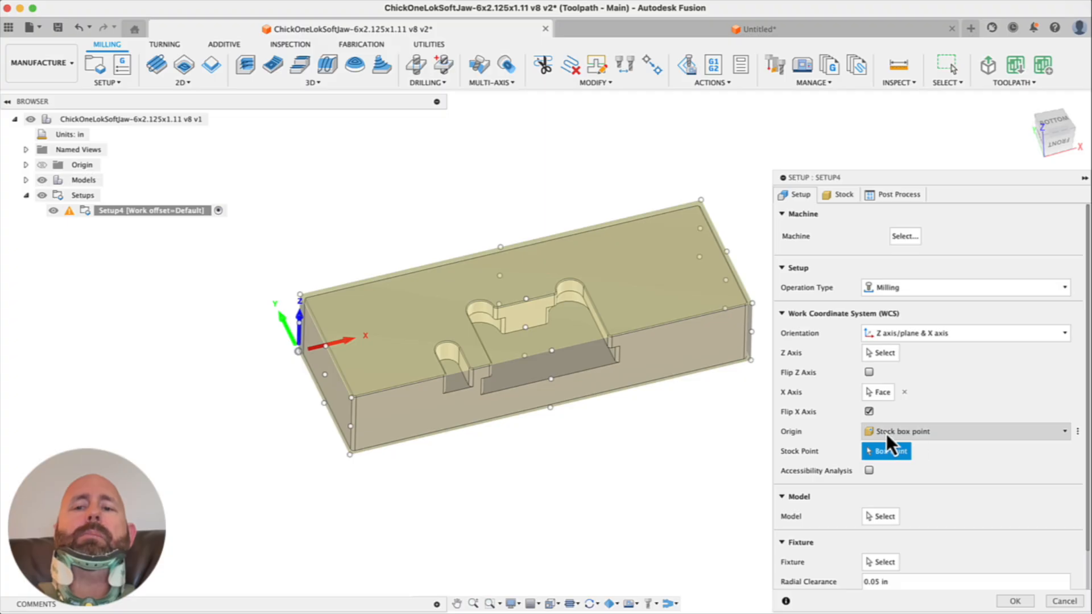
Define the stock as a fixed size box 6.25 in wide, 2.25 in deep and 1.25 in high, rounded up to the nearest 0 in
middle_click_drag(298, 355, 361, 337, "shift")
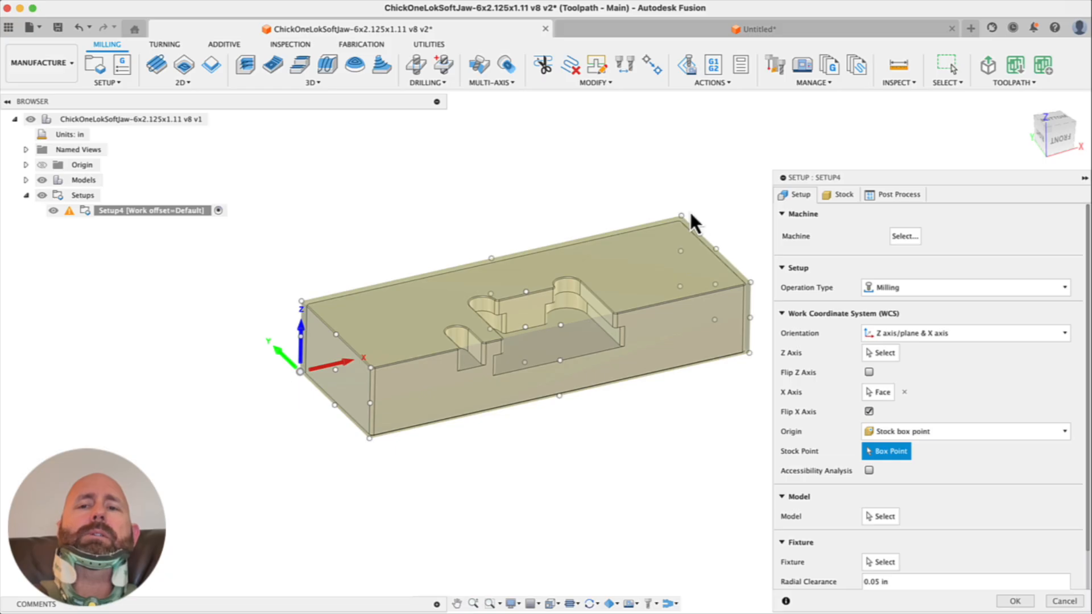
left_click(844, 197)
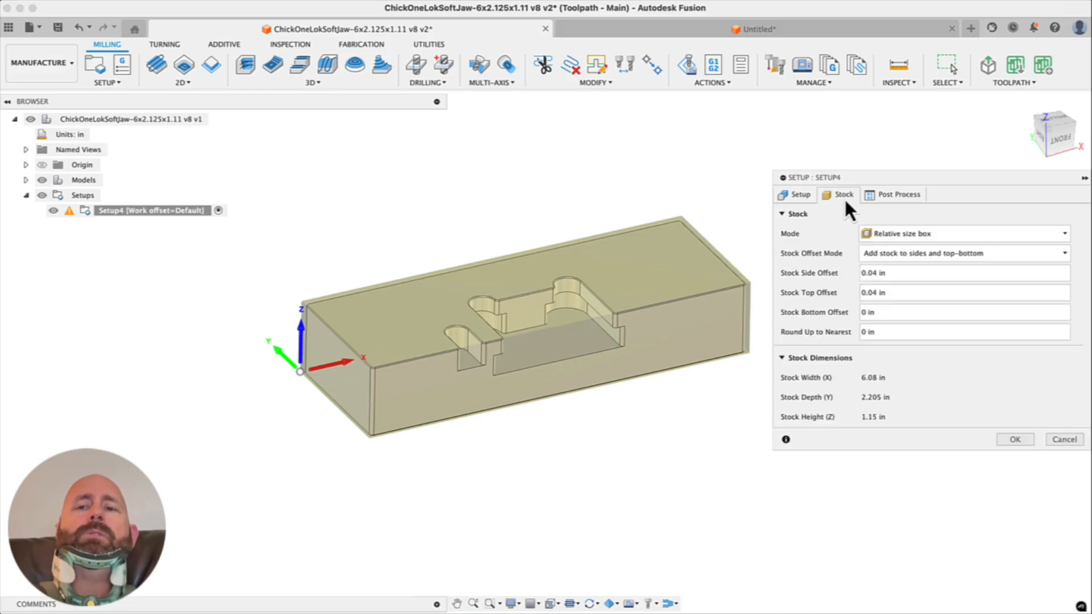
left_click(887, 234)
left_click(917, 252)
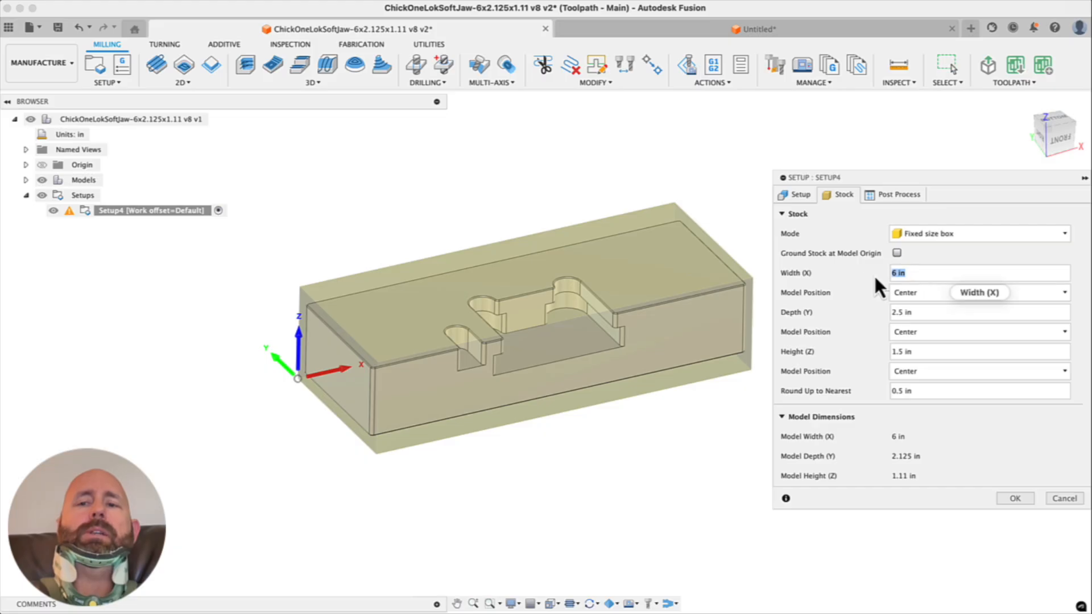
type("6.25")
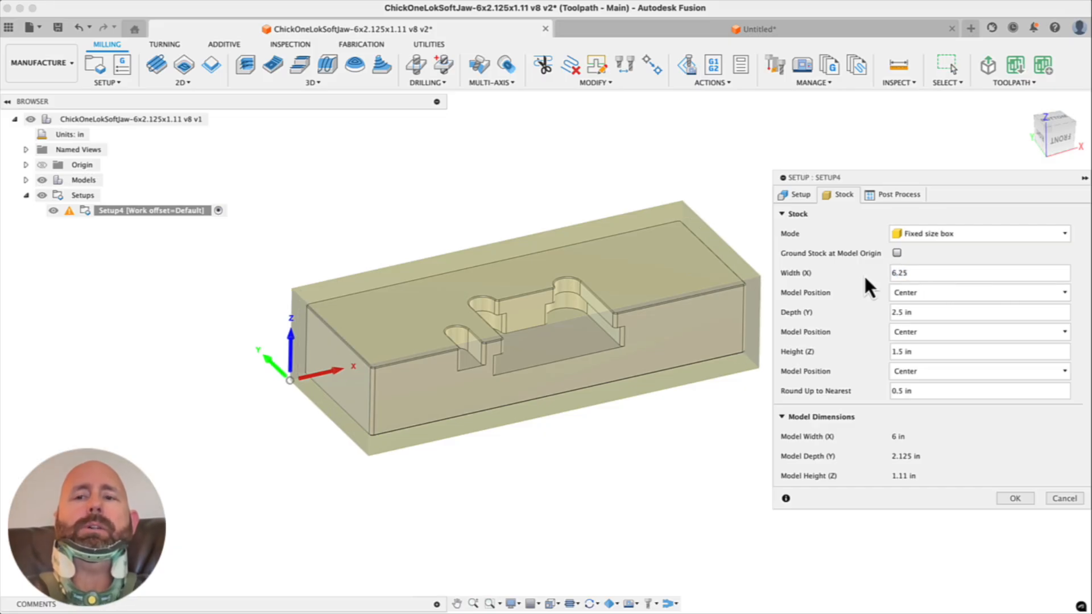
key("Tab")
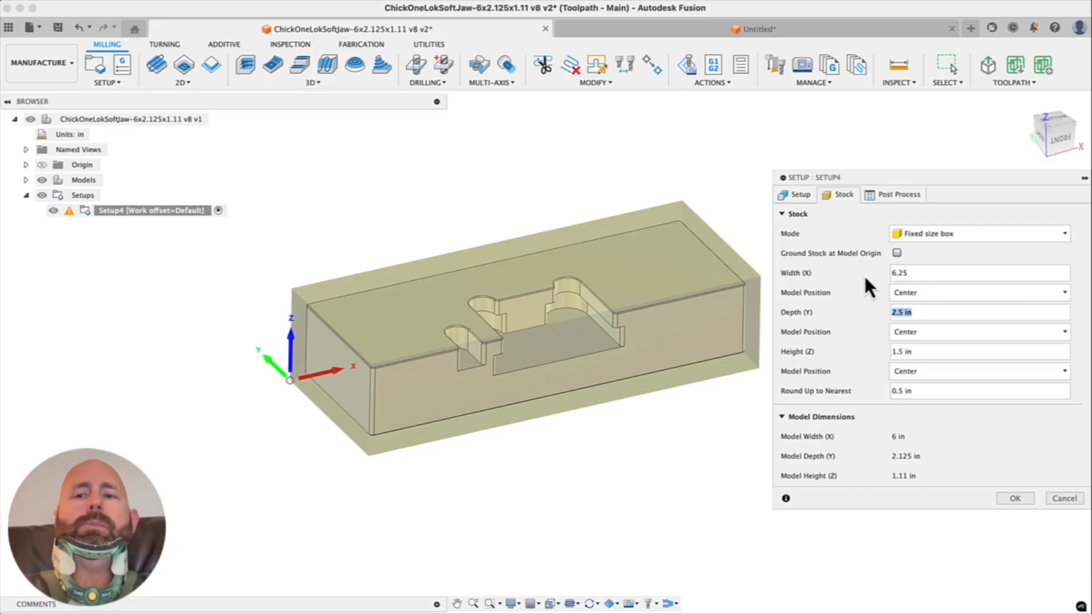
type("2.25")
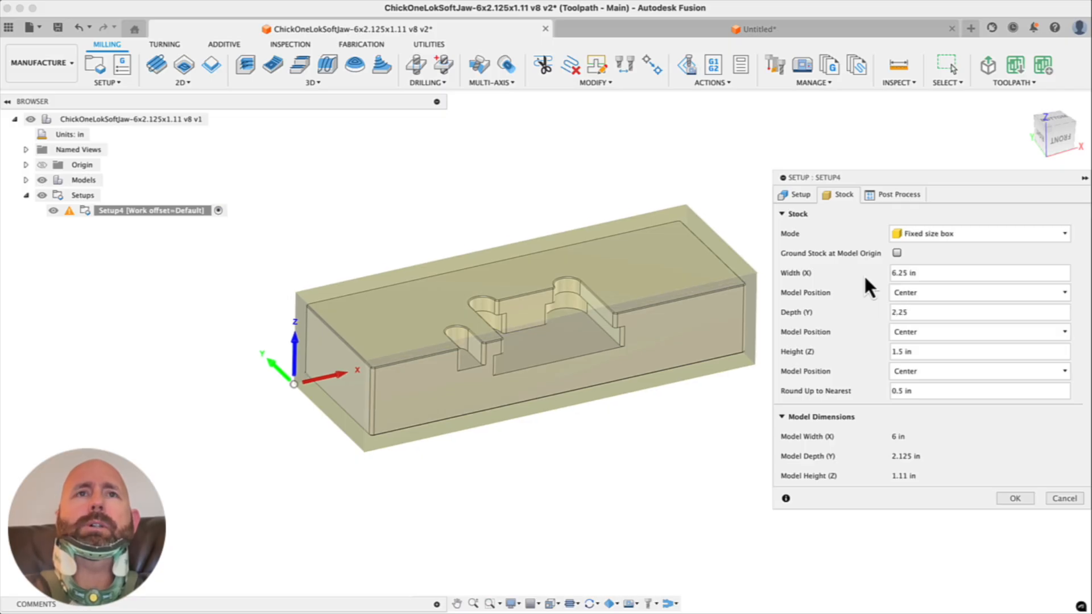
key("Tab")
type("1.25")
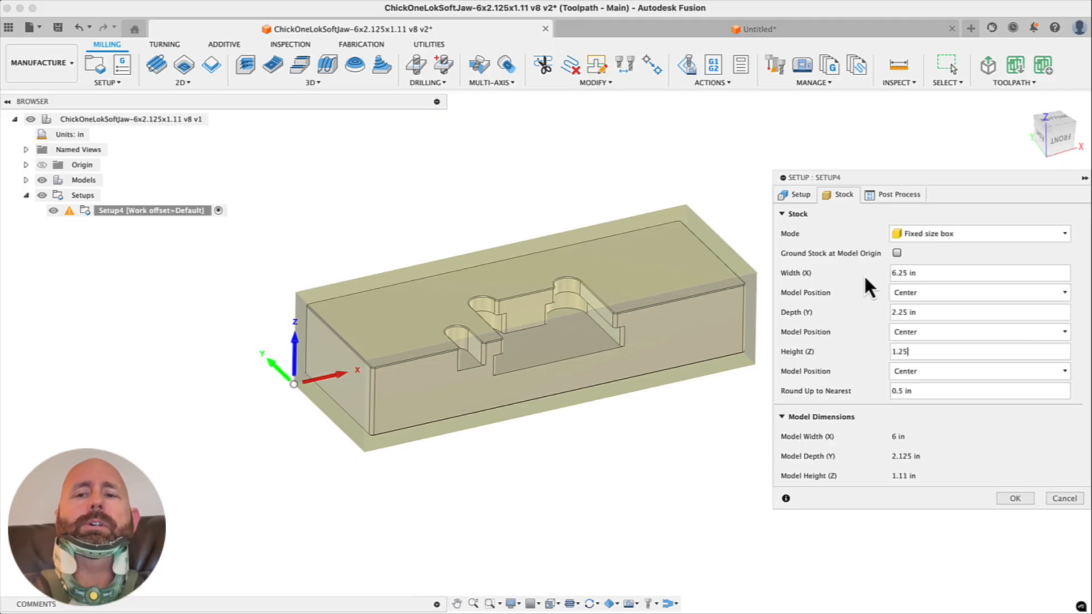
key("Tab")
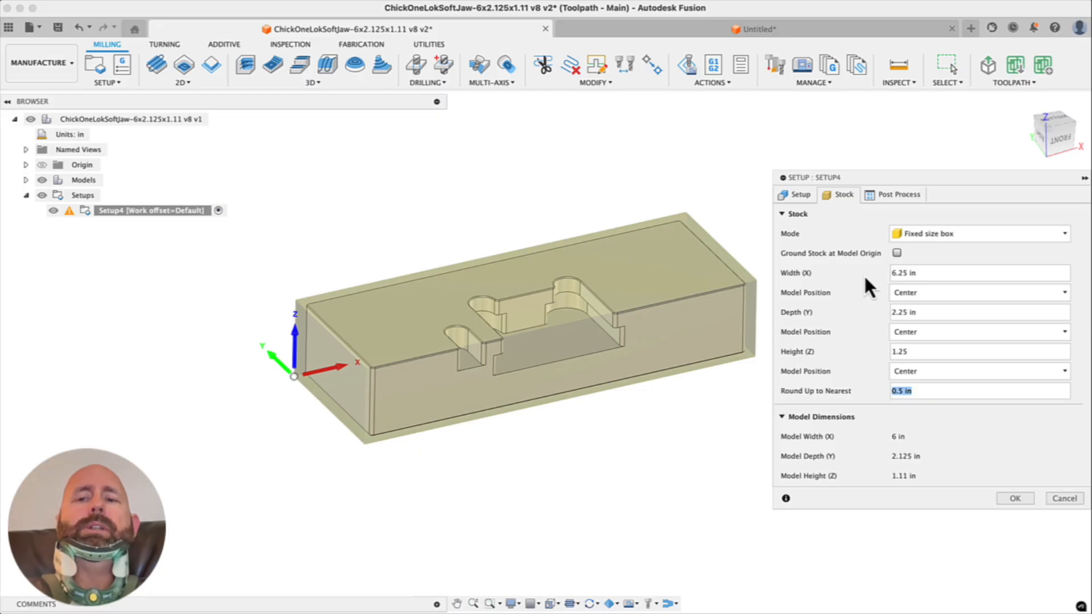
type("0")
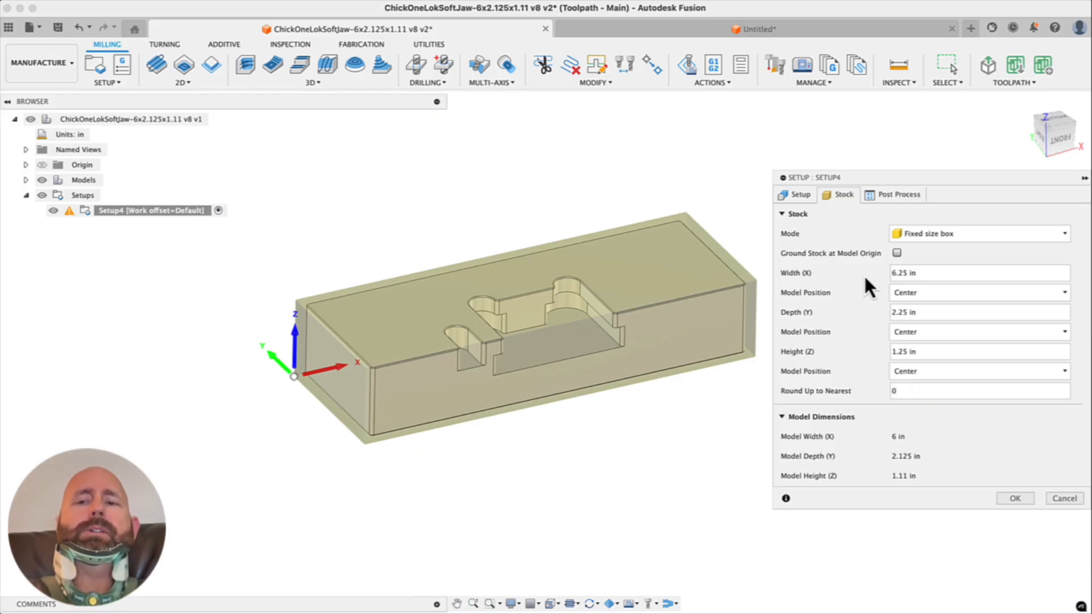
Position the model in the stock height by Offset from top (+Z) with an offset of 0.01 in
left_click(917, 370)
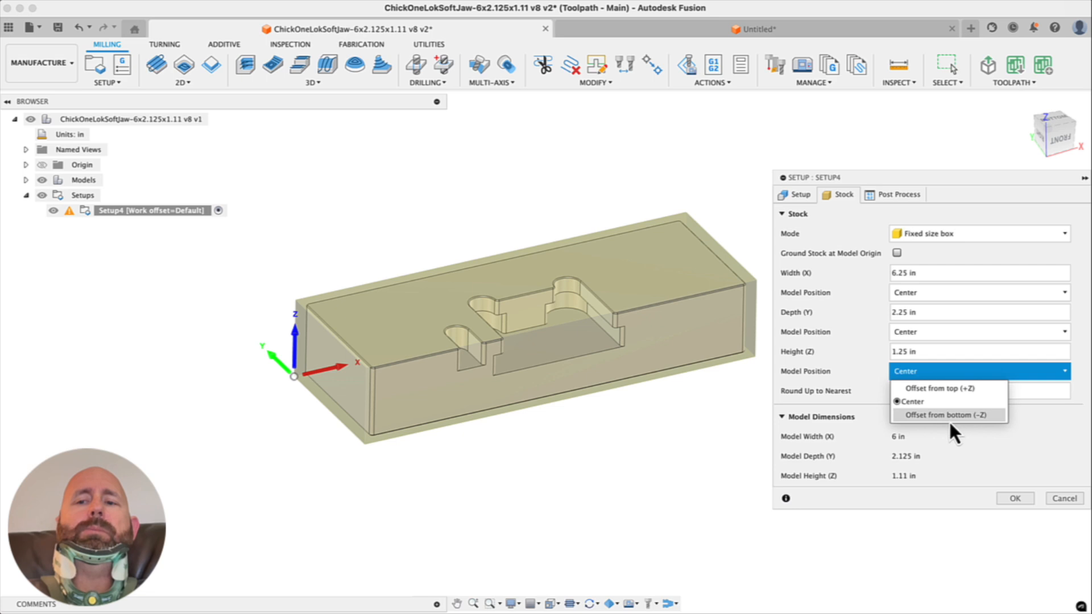
left_click(943, 392)
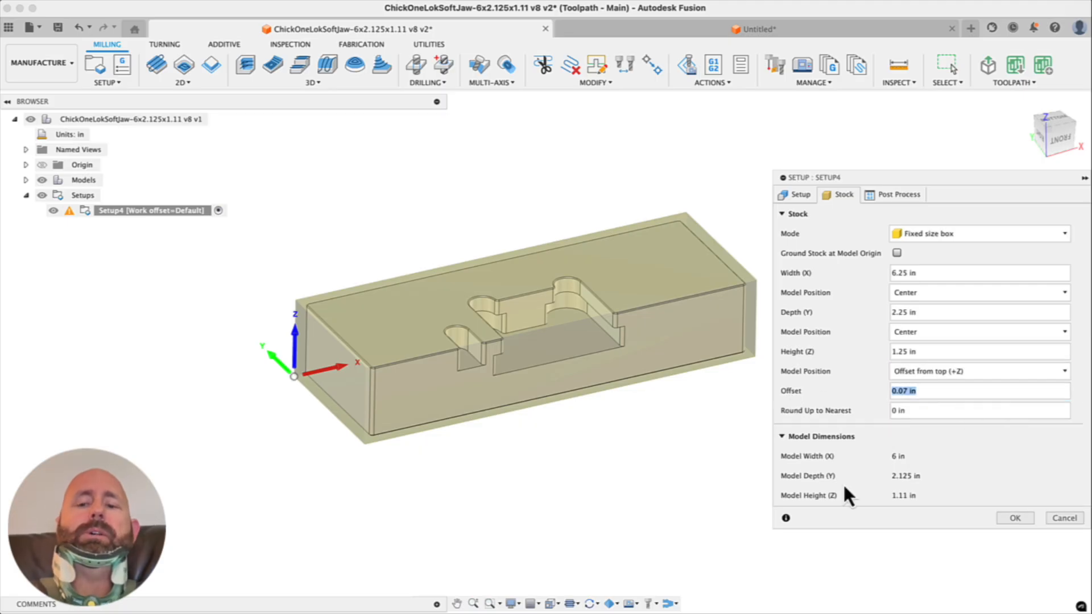
type(".01")
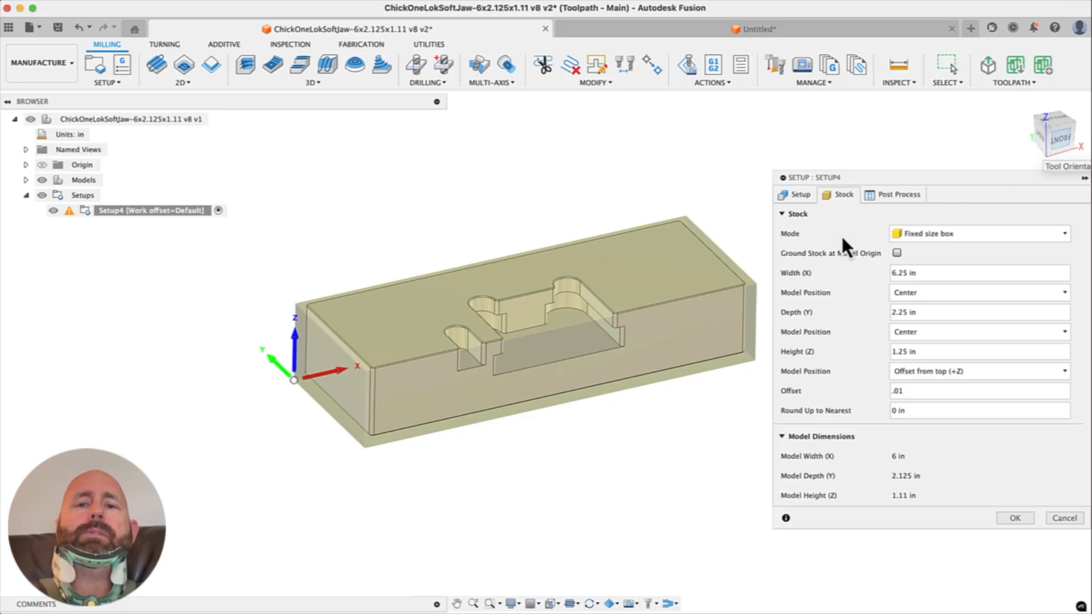
Position the model in the stock height by Offset from bottom (-Z) at 0.125 in and check the stock below the part
scroll(700, 317, "down", 1)
middle_click_drag(699, 317, 630, 301)
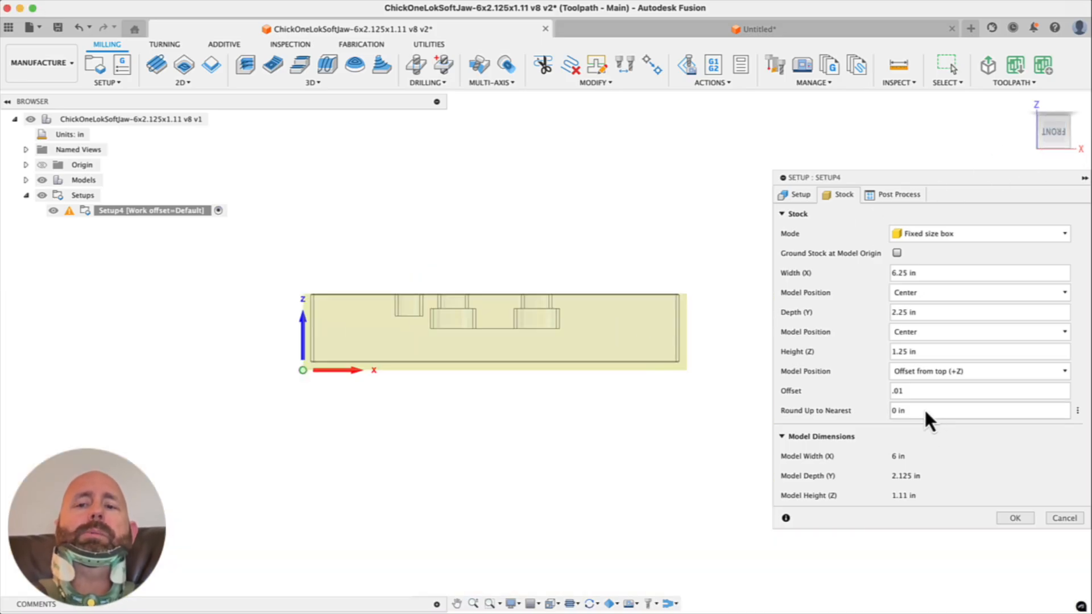
left_click(928, 373)
left_click(939, 414)
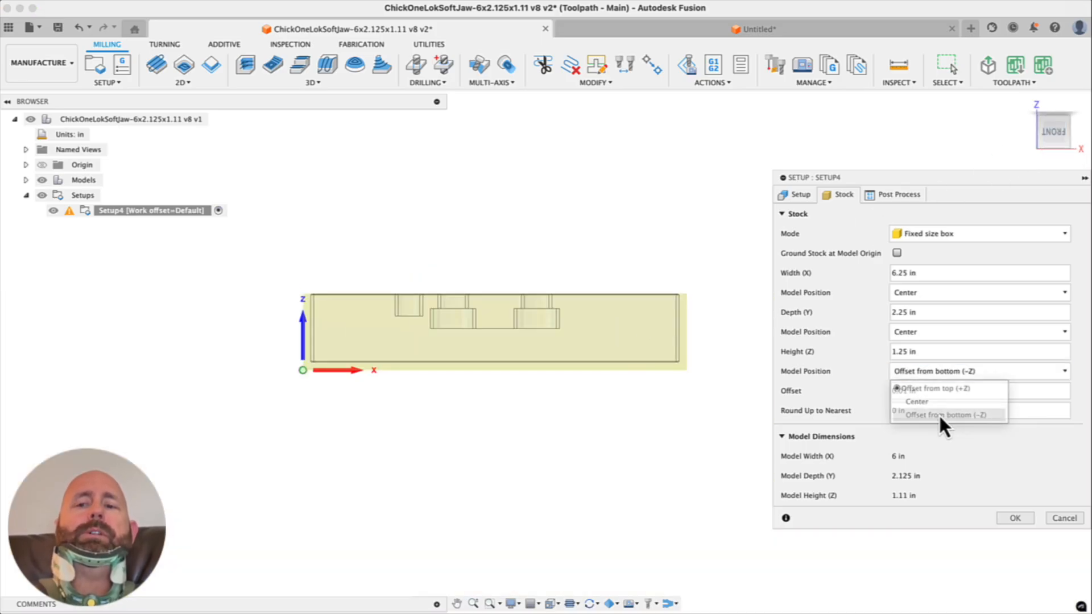
left_click_drag(926, 391, 866, 391)
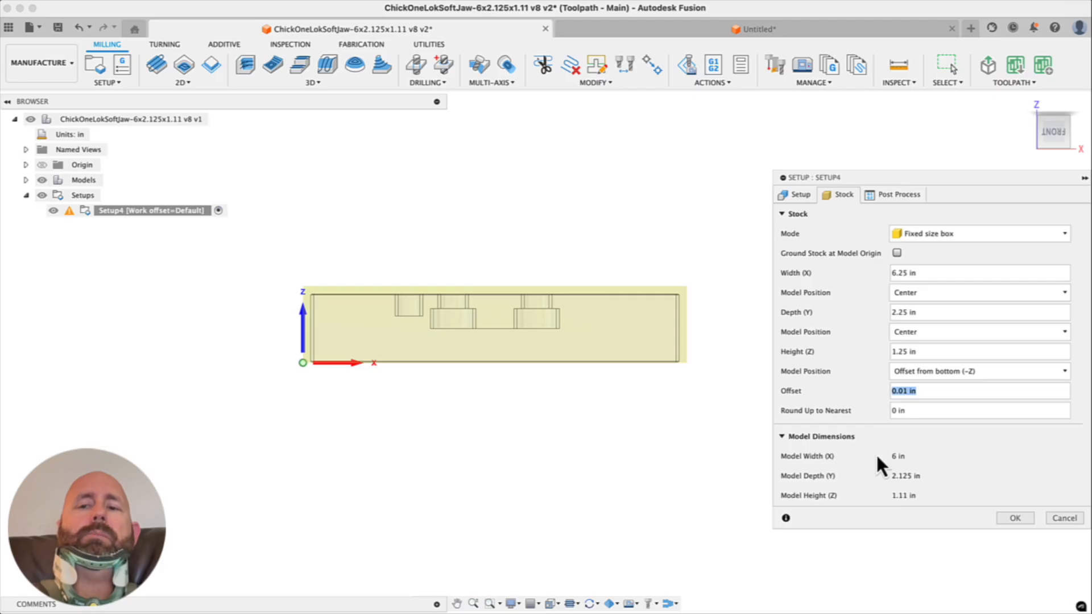
type(".125")
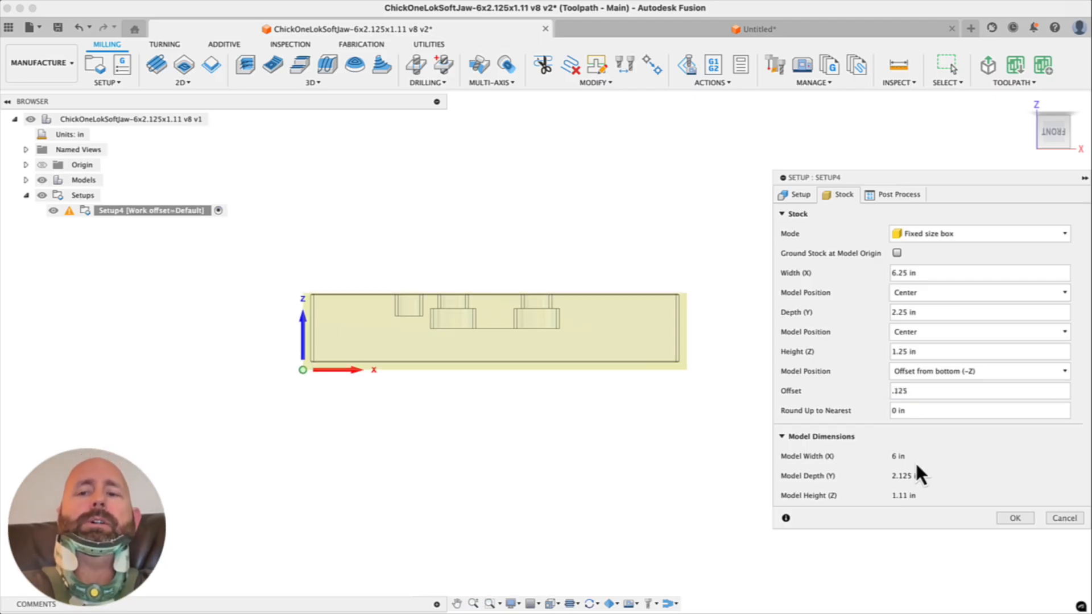
left_click_drag(914, 391, 855, 391)
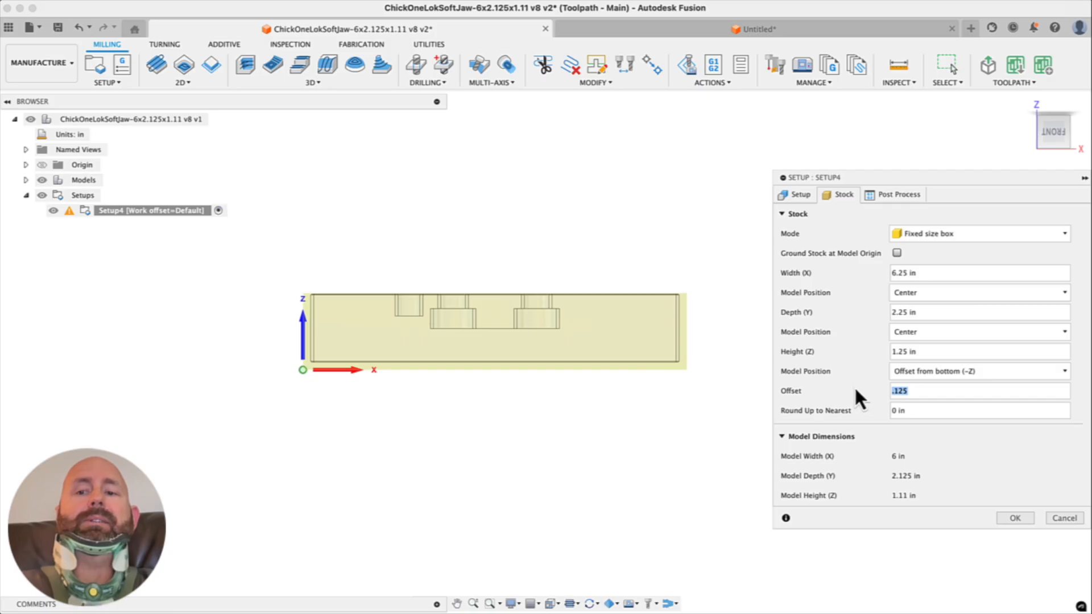
scroll(665, 375, "up", 5)
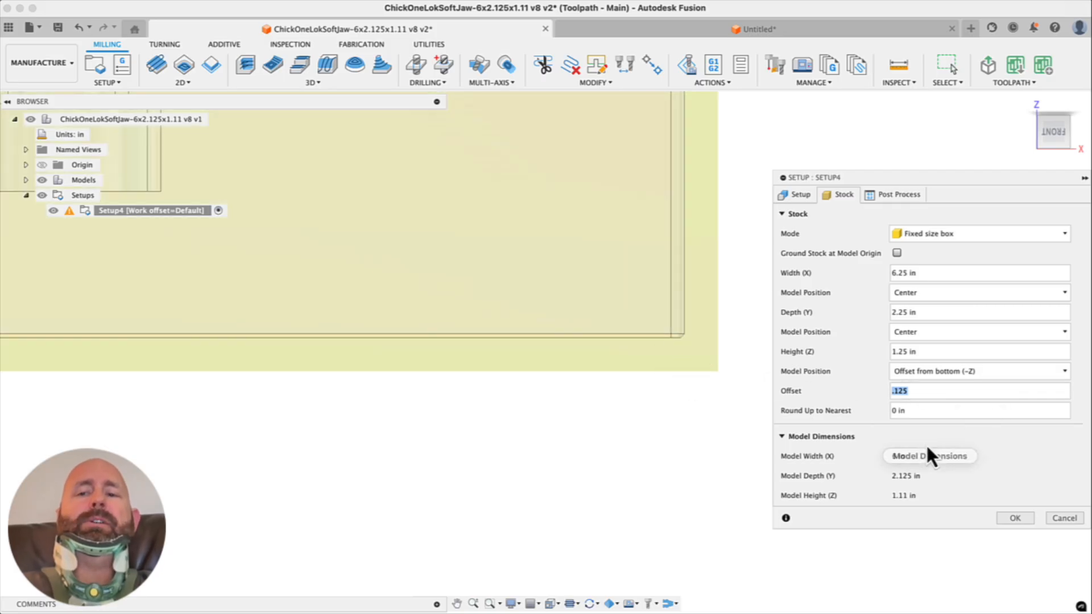
scroll(686, 376, "down", 3)
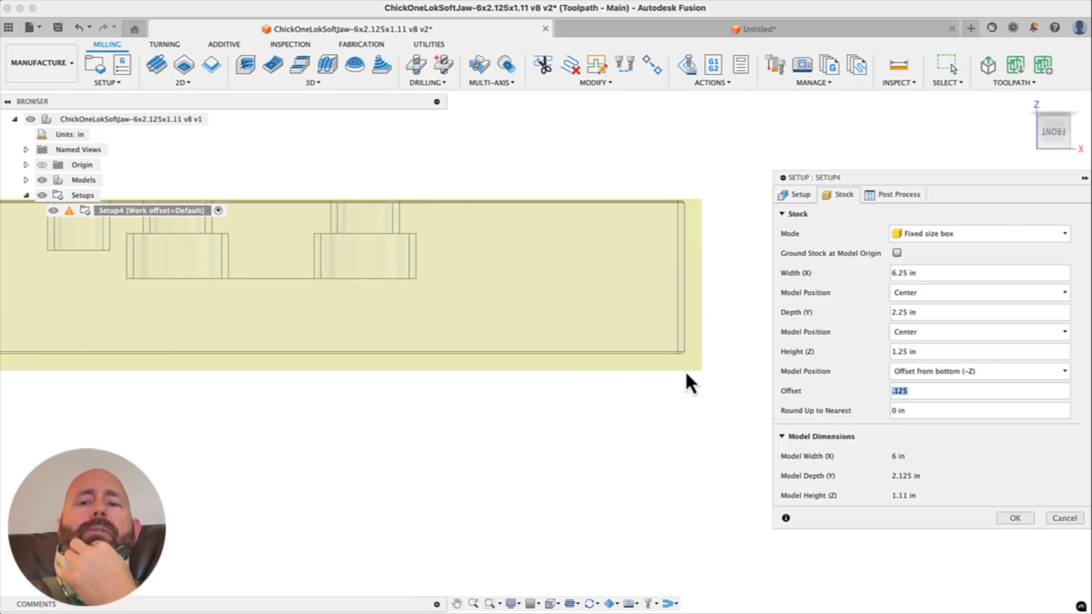
scroll(674, 357, "up", 3)
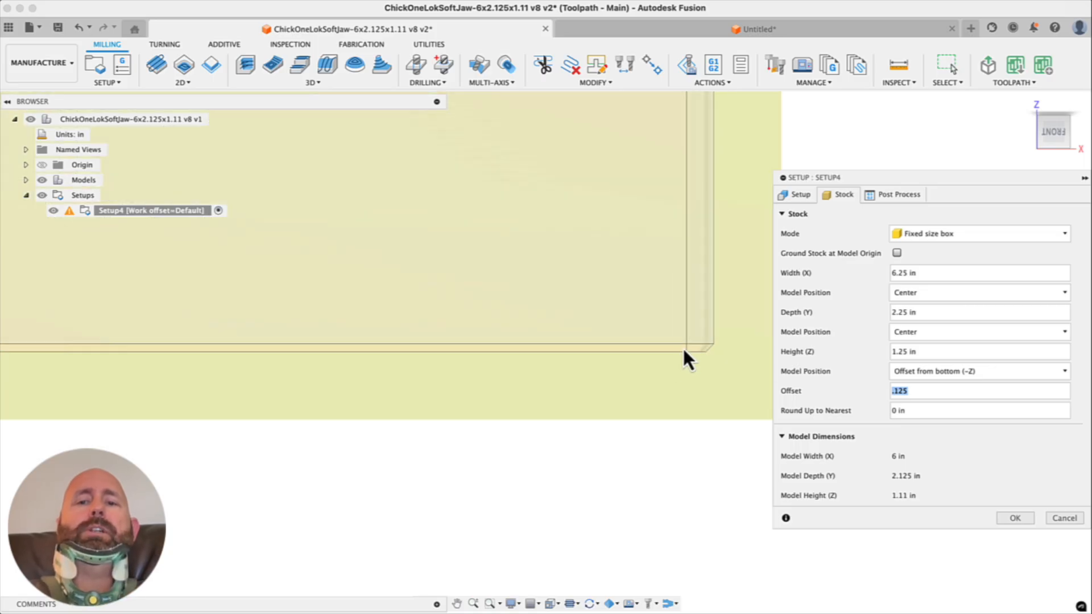
scroll(684, 372, "down", 6)
middle_click_drag(714, 377, 719, 408, "shift")
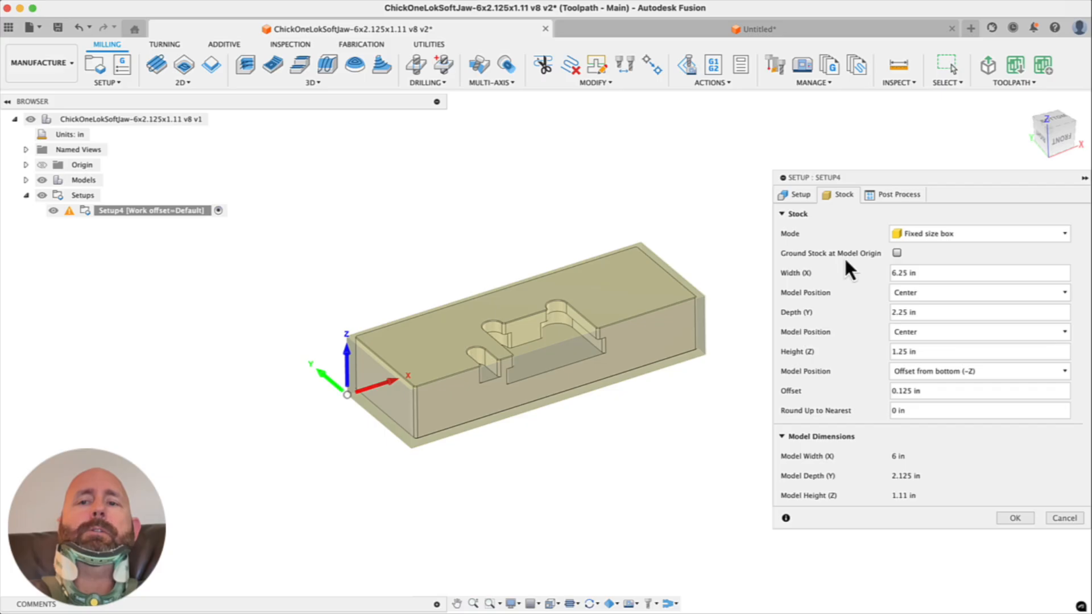
Set the setup's post-process program number to 10001 and its program comment to First Op
left_click(889, 198)
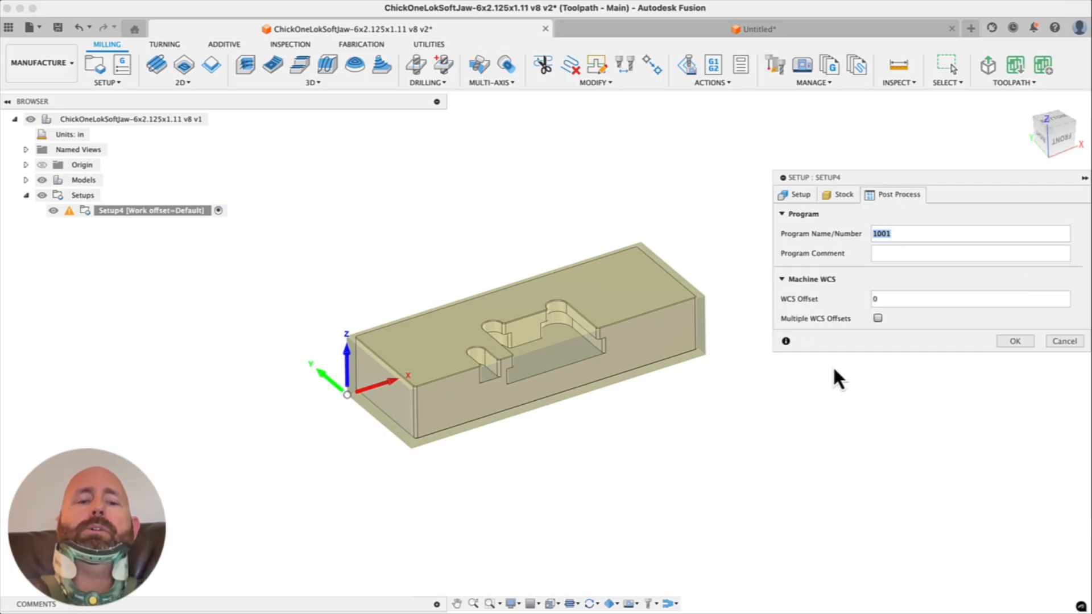
type("1")
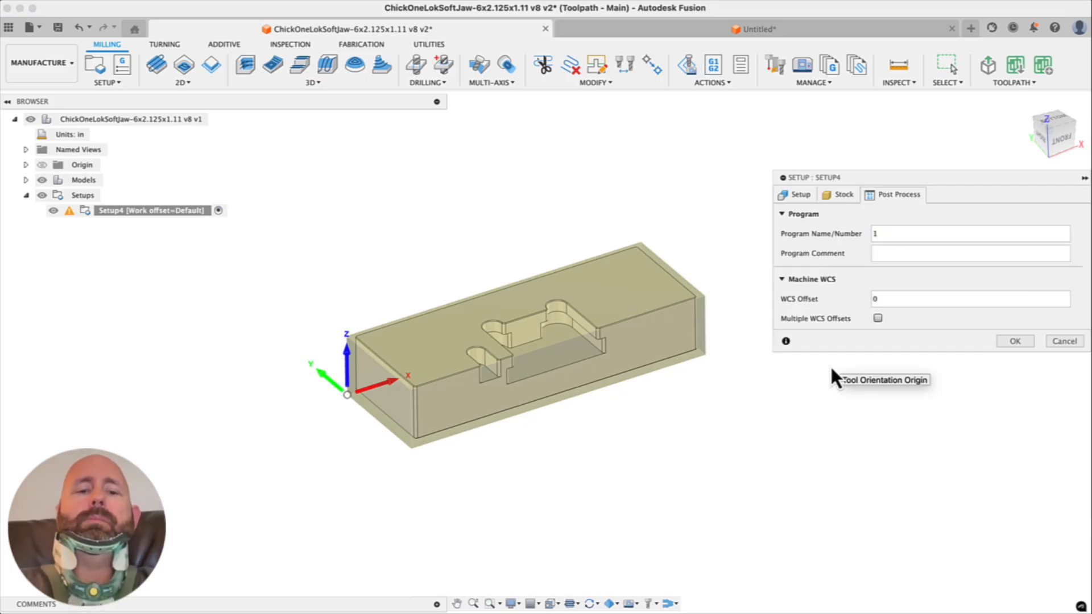
type("0")
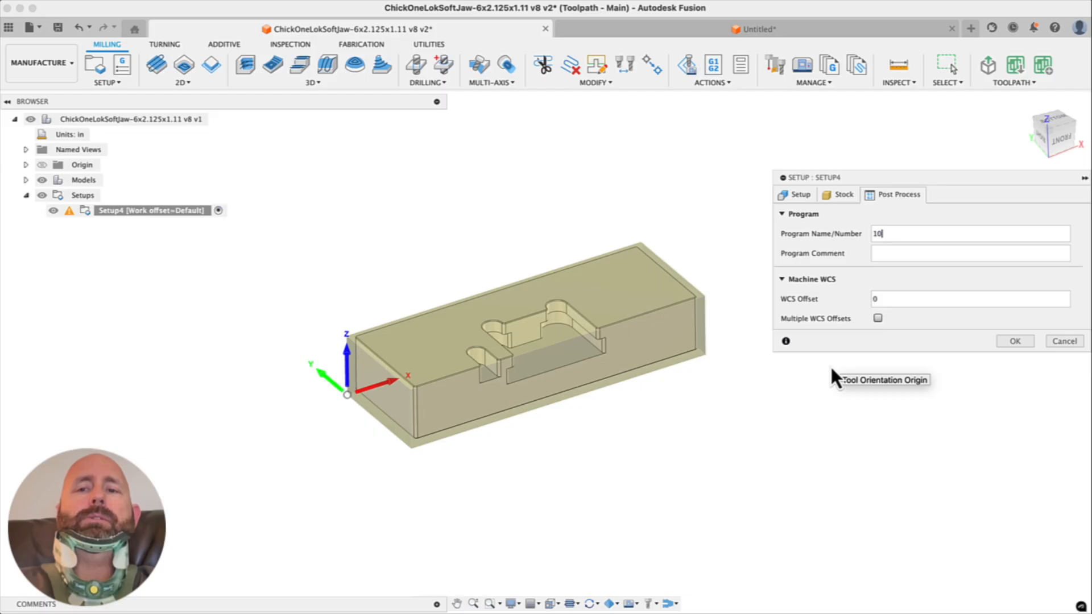
type("001")
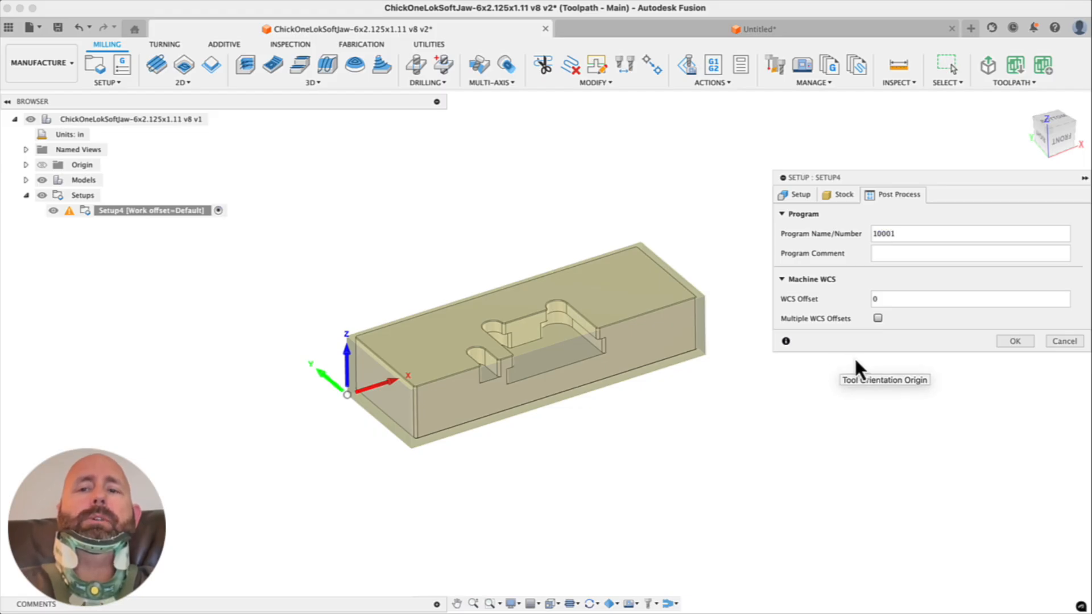
left_click(885, 253)
type("First Op")
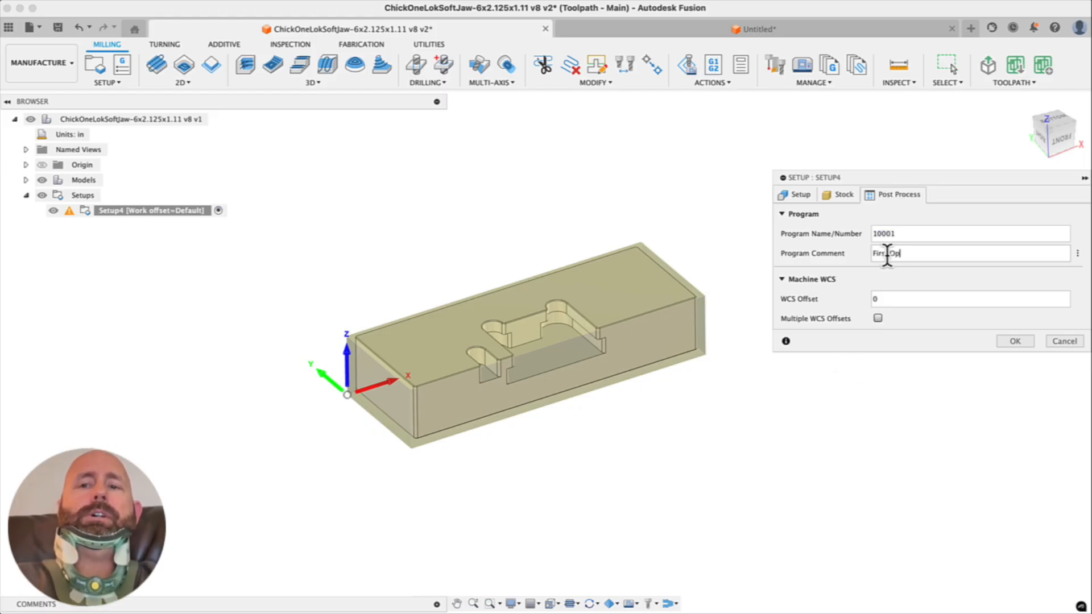
Set the setup's WCS offset to 1, assign the soft jaw body as its model and accept the setup
left_click(887, 299)
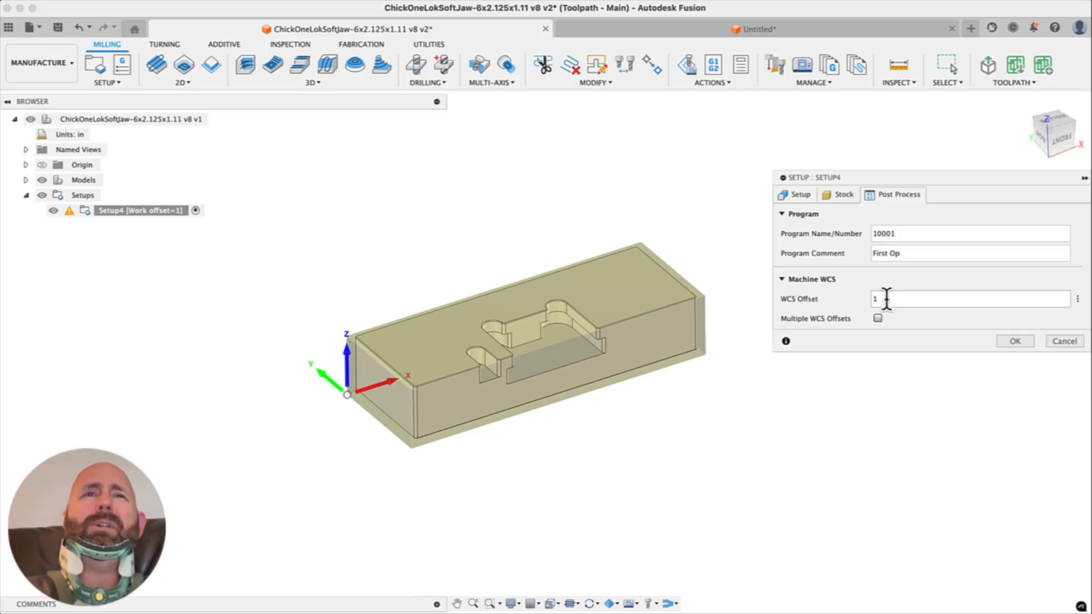
key("Tab")
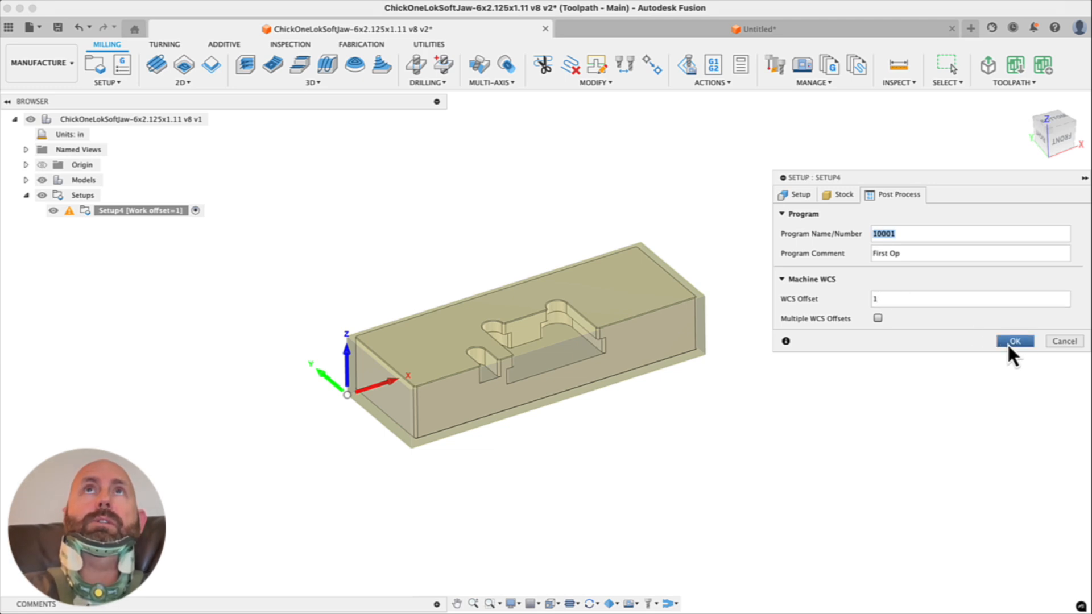
left_click(795, 194)
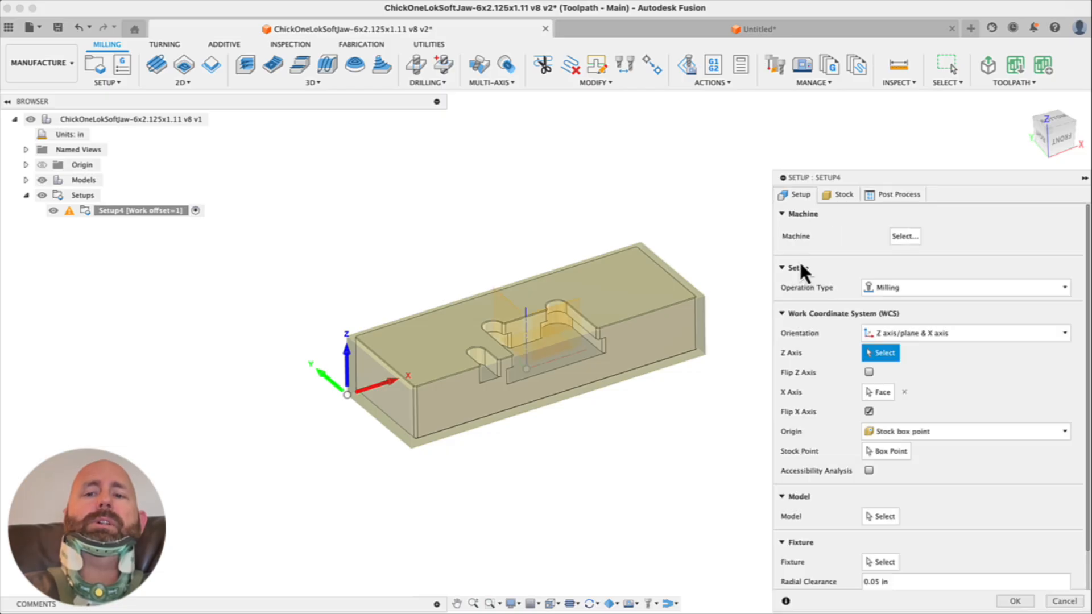
left_click(880, 516)
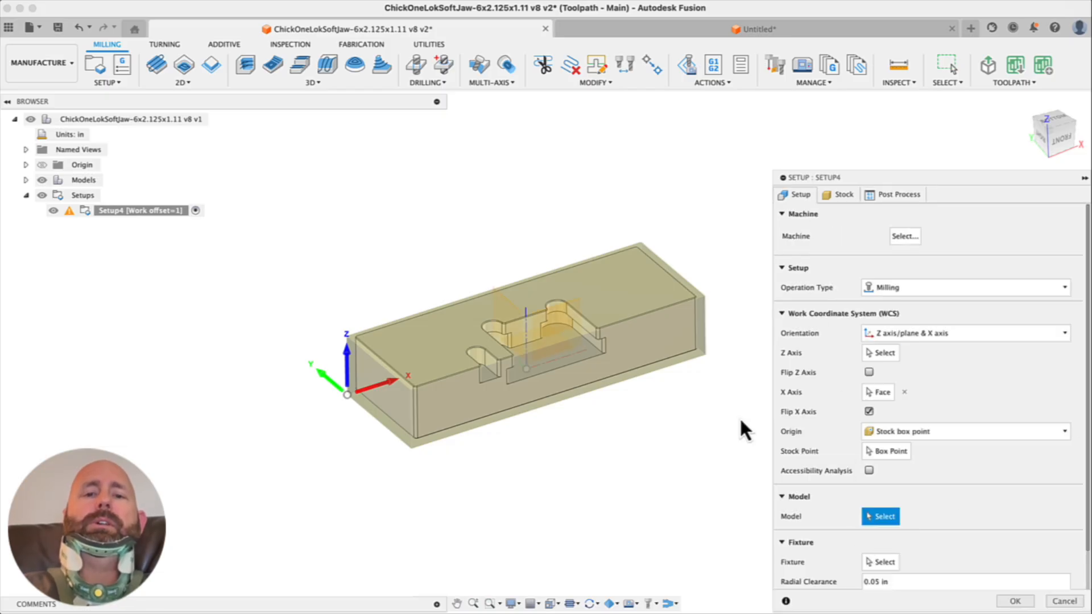
left_click(639, 332)
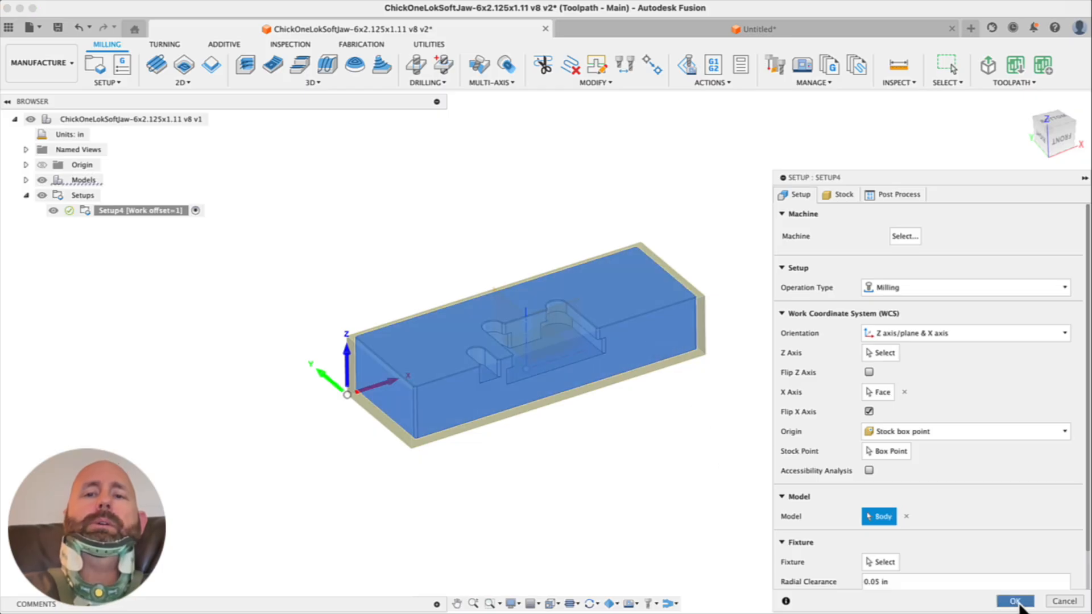
left_click(1015, 602)
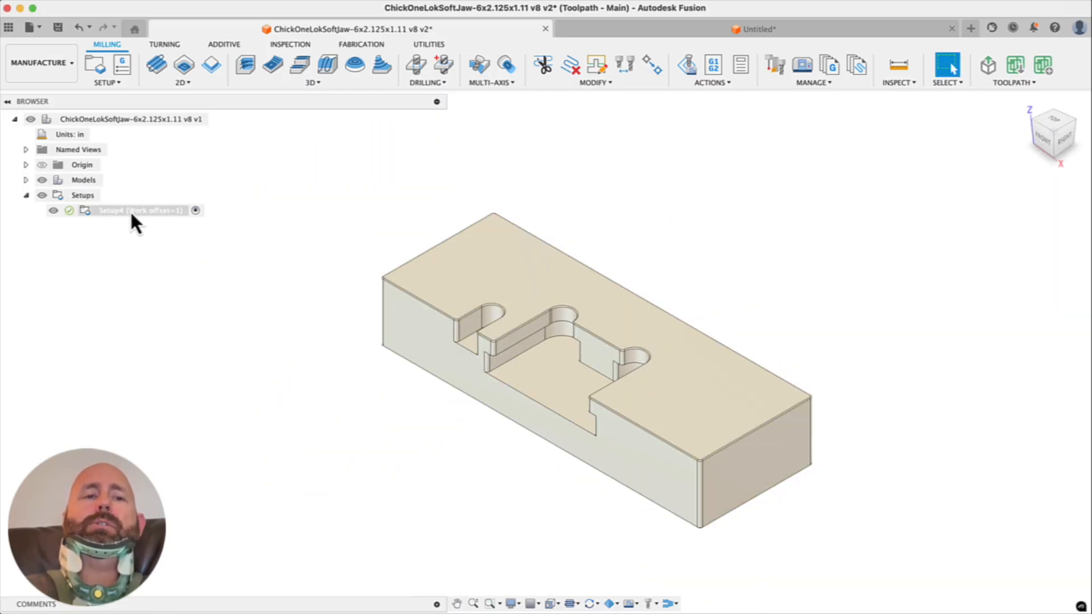
Reopen Setup4 to check its model selection, close it and inspect the stock and work origin around the part
double_click(131, 215)
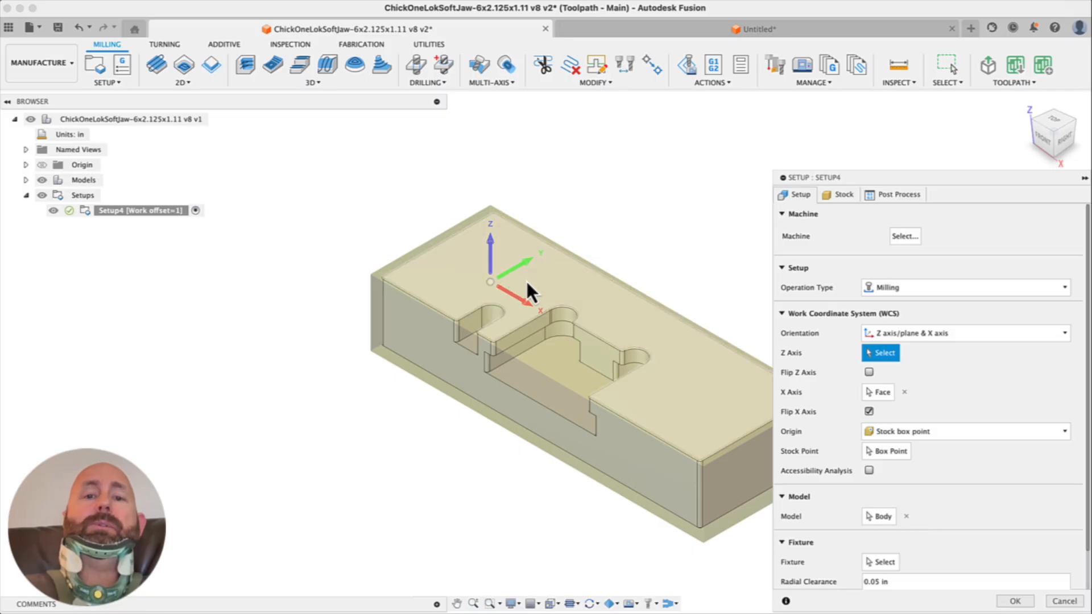
left_click(881, 515)
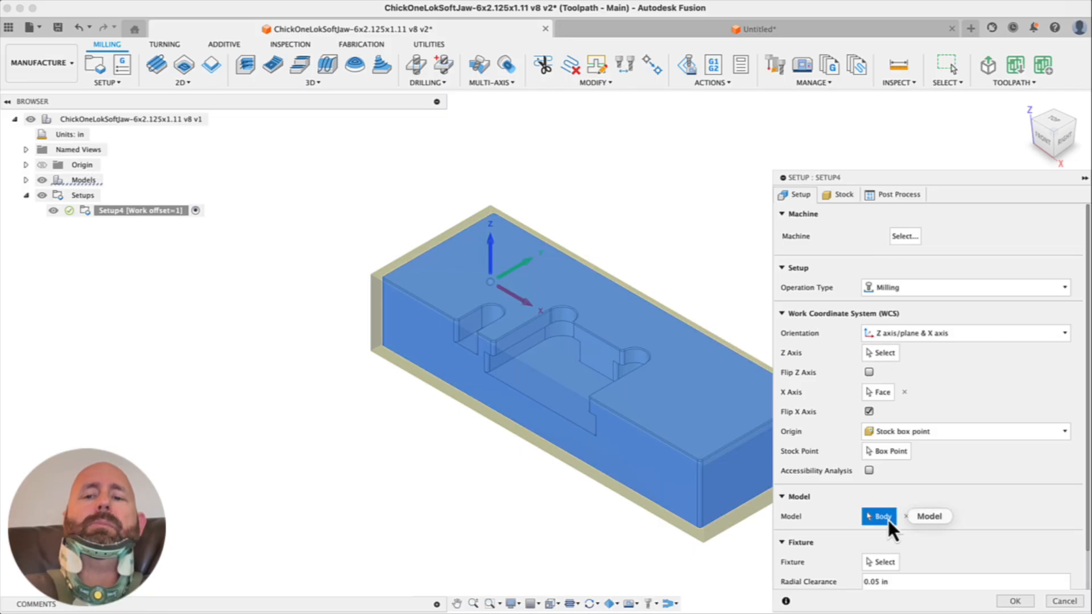
left_click(1018, 602)
middle_click_drag(572, 340, 529, 313, "shift")
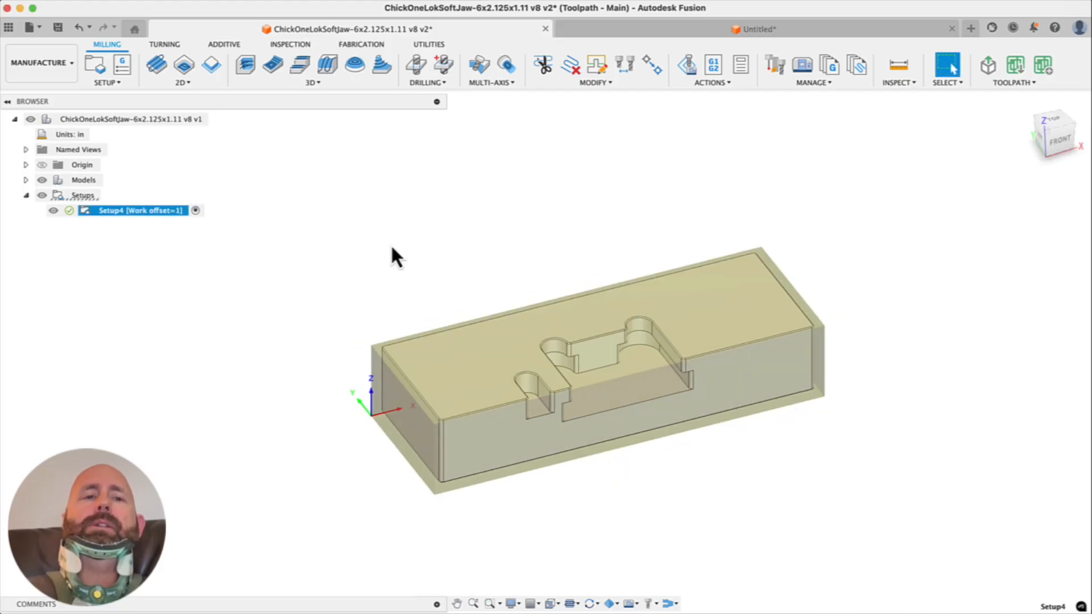
Create a second milling setup with its origin on a model box point and with the Z and X axes flipped
left_click(97, 71)
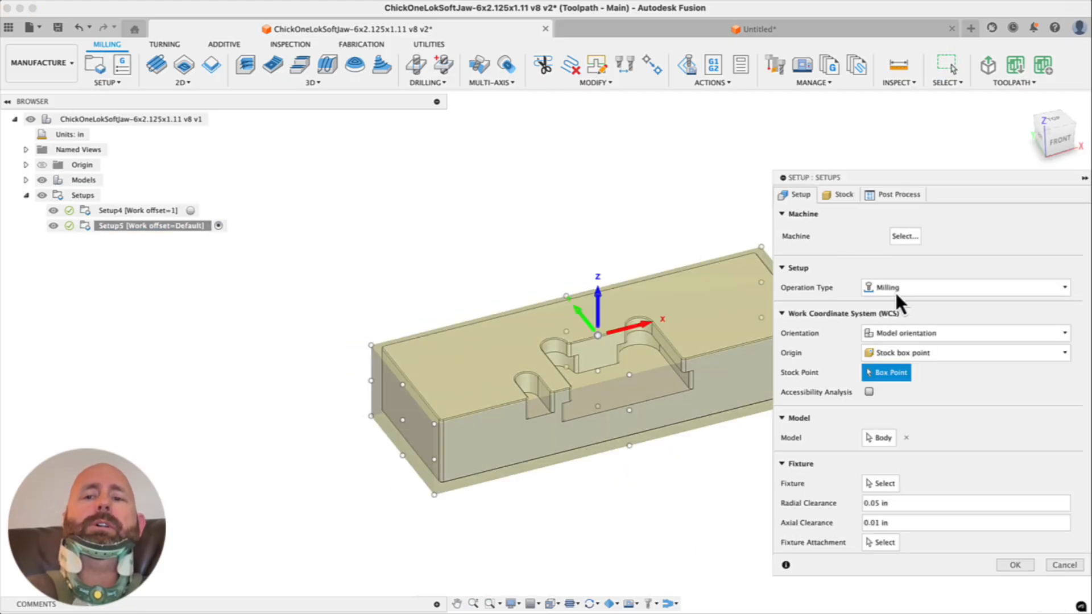
left_click(895, 353)
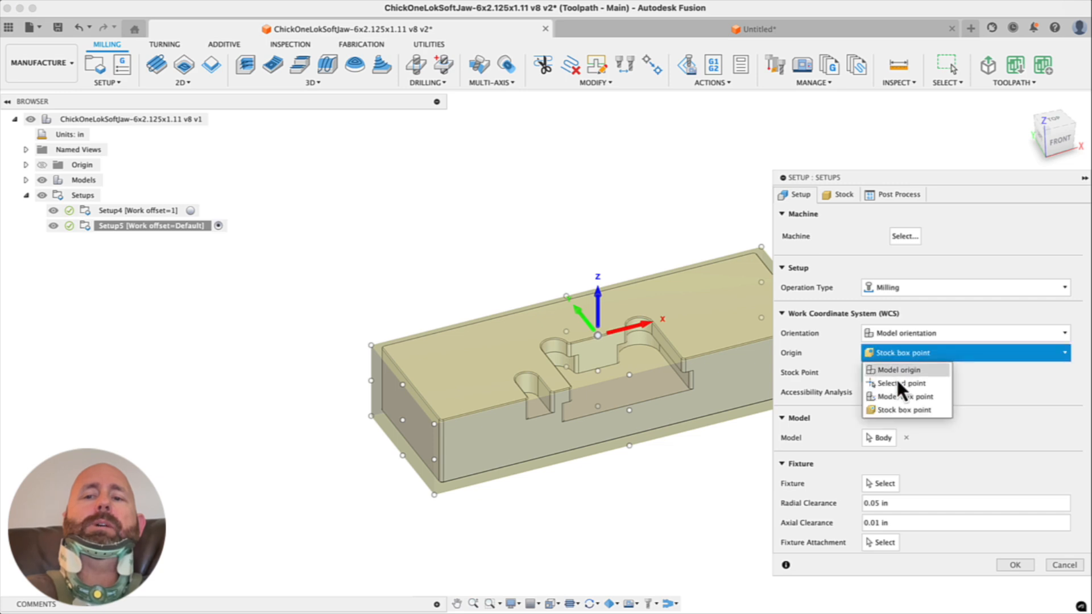
left_click(899, 396)
middle_click_drag(555, 297, 791, 346, "shift")
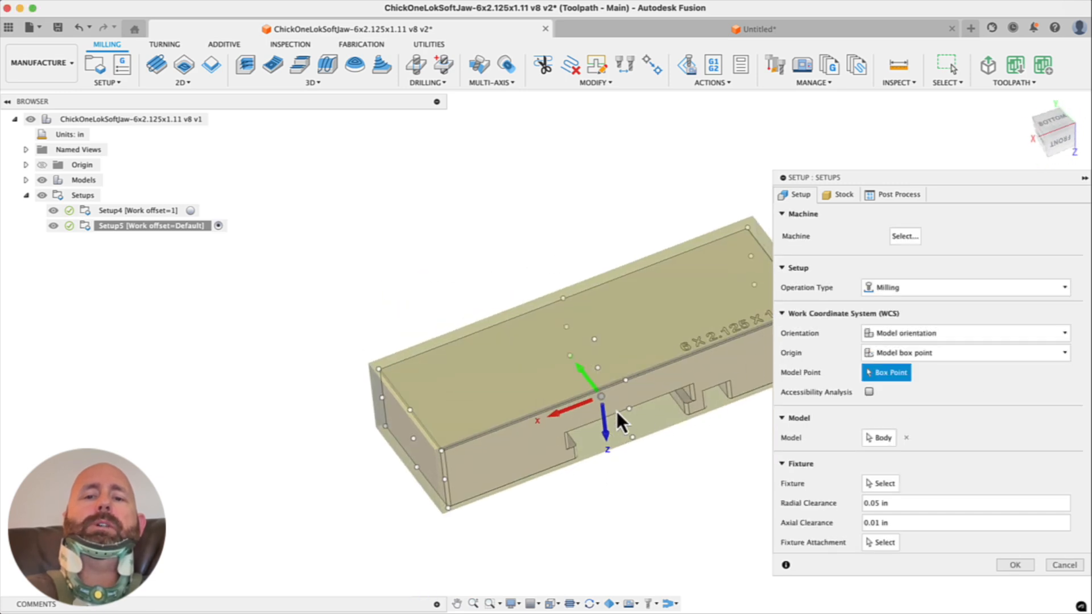
left_click(609, 435)
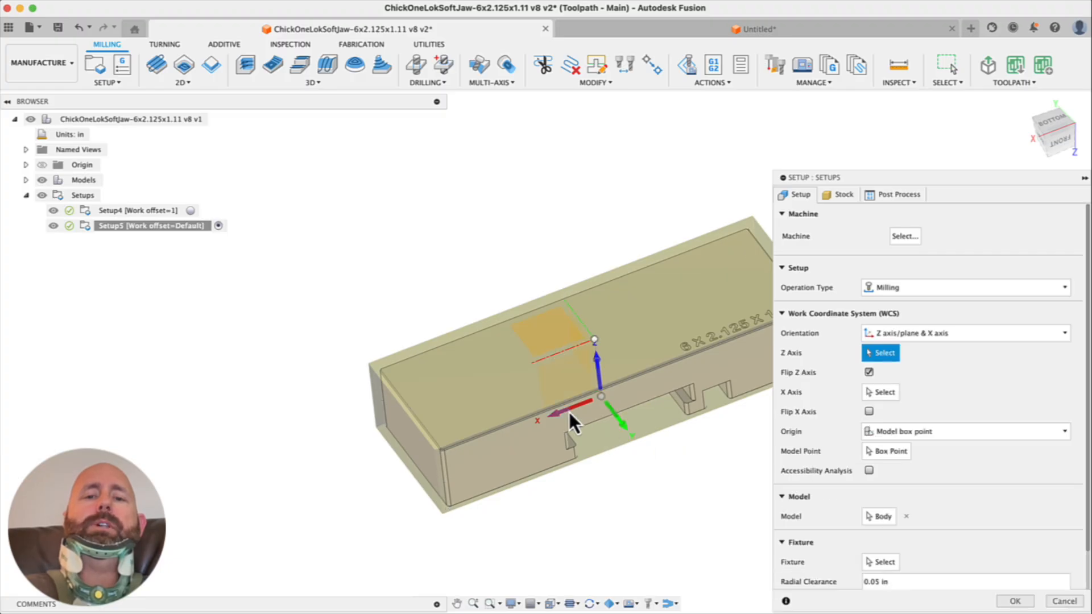
left_click(558, 415)
Place the second setup's work origin at the lower rear box corner of the flipped model, at the end away from the engraving
left_click(602, 398)
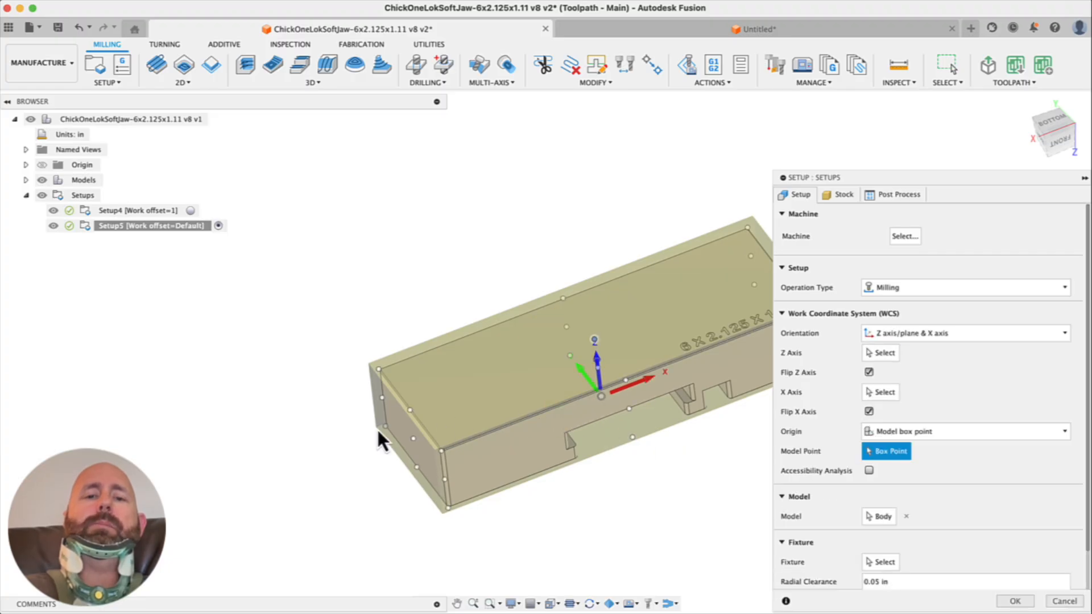
left_click(385, 426)
middle_click_drag(476, 407, 487, 388, "shift")
scroll(507, 336, "down", 5)
middle_click_drag(496, 346, 607, 322, "shift")
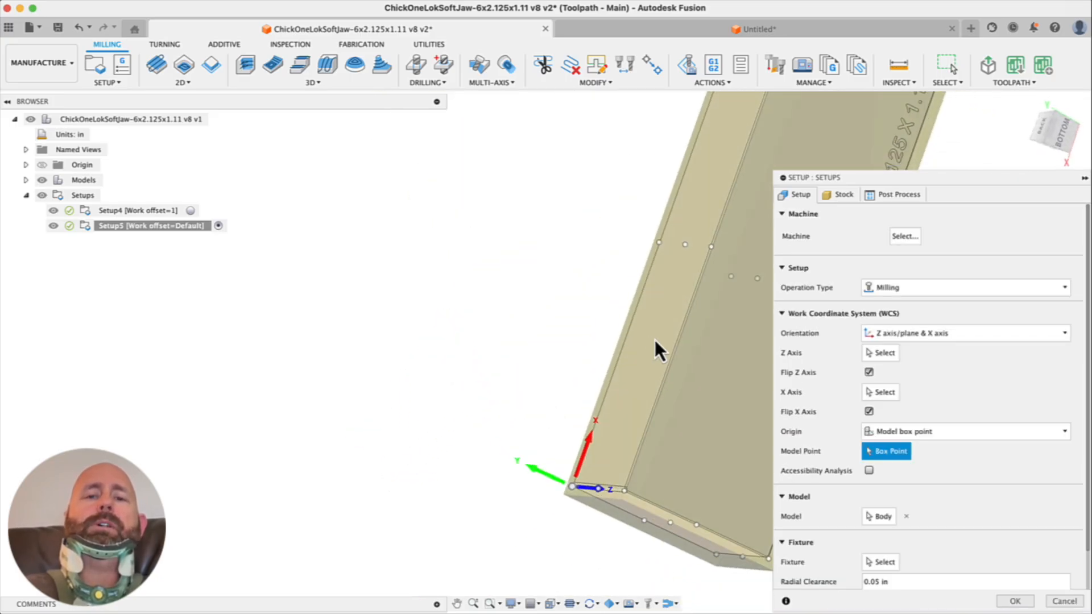
middle_click_drag(634, 366, 612, 240, "shift")
middle_click_drag(518, 357, 624, 357, "shift")
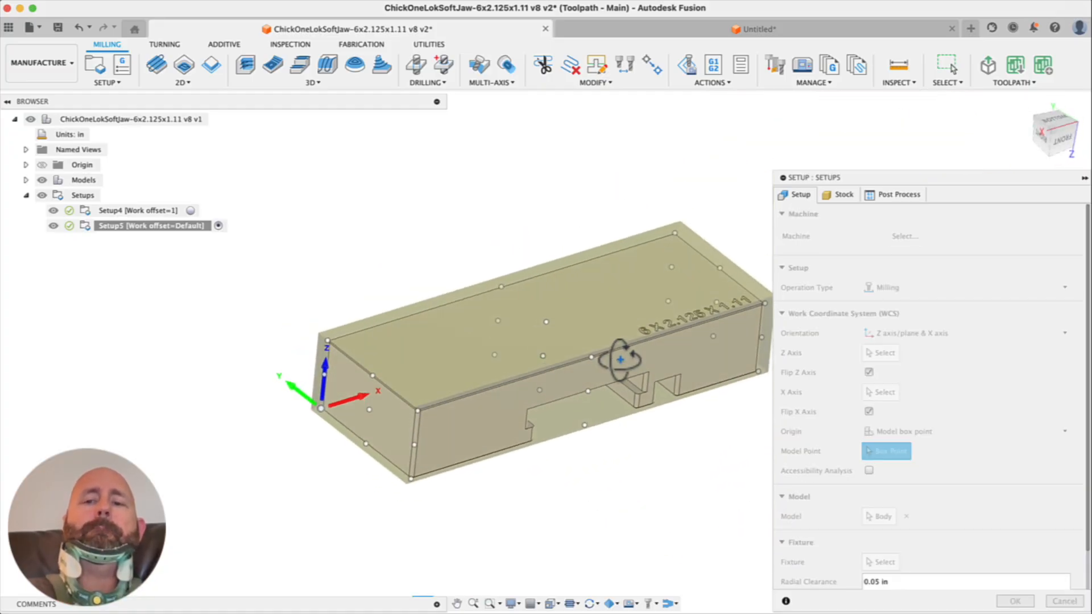
Enable Continue Rest Machining for the second setup, with its stock taken from the preceding setup
left_click(839, 194)
left_click(881, 252)
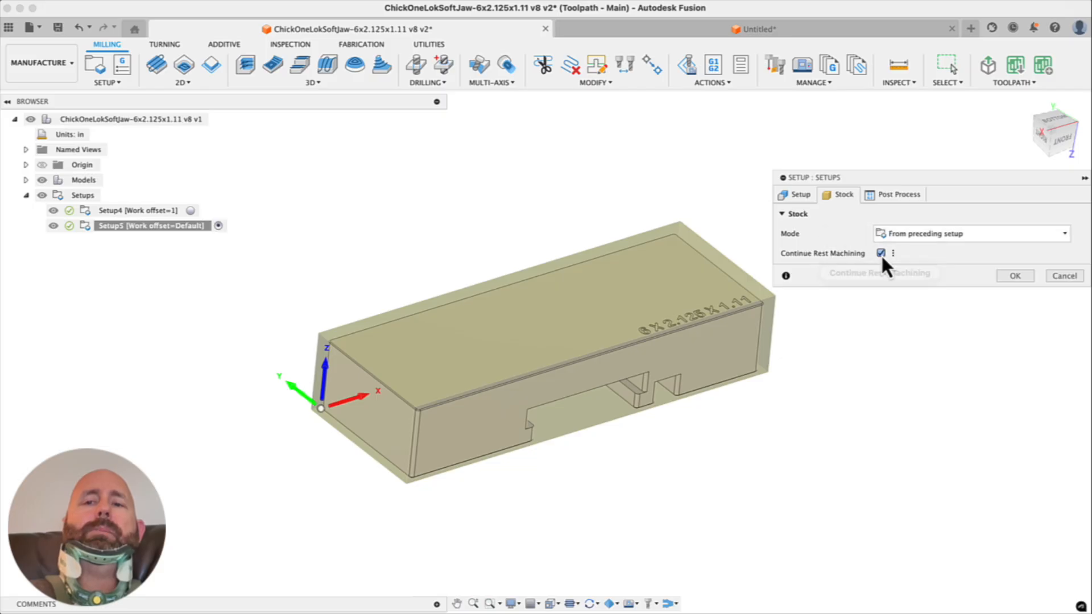
Set the second setup's program number to 10002, program comment to 2nd Op and WCS offset to 2, and accept the setup
left_click(902, 201)
double_click(902, 234)
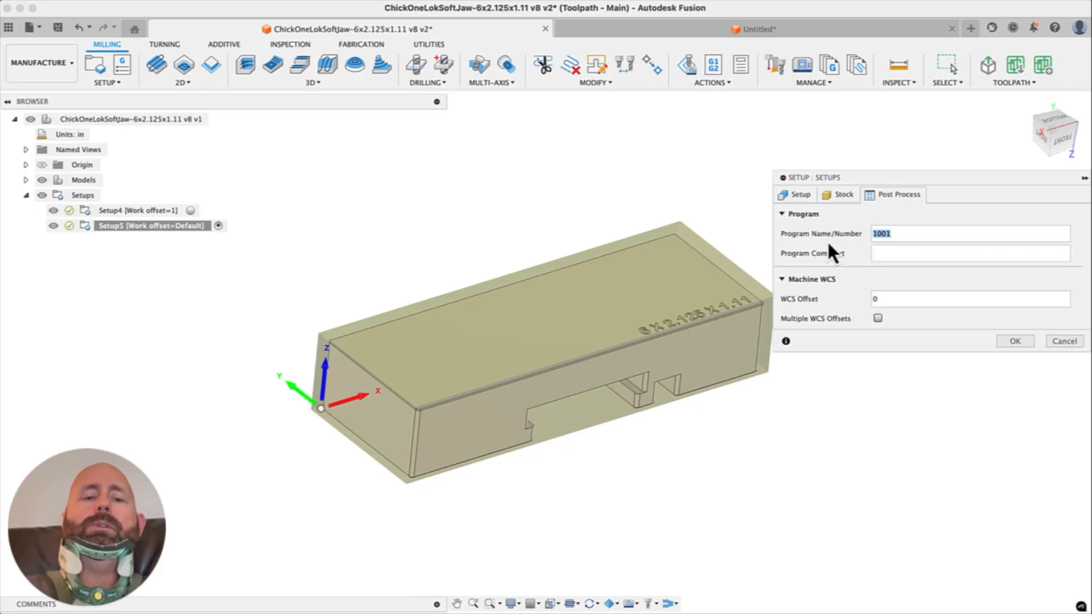
type("10002")
key("Tab")
type("2nd Op")
key("Tab")
type("2")
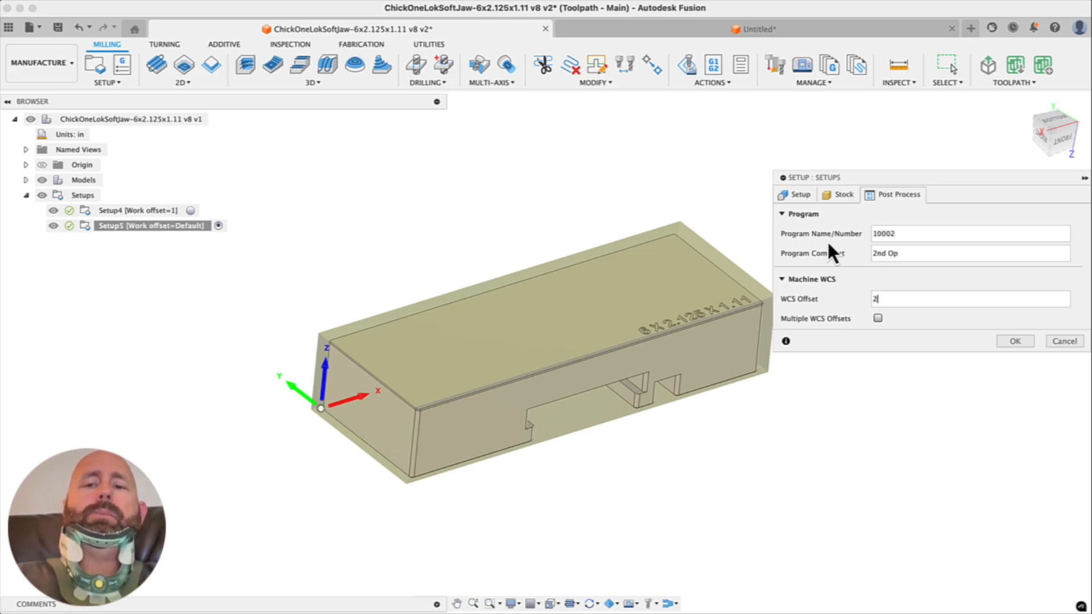
key("BackSpace")
type("3")
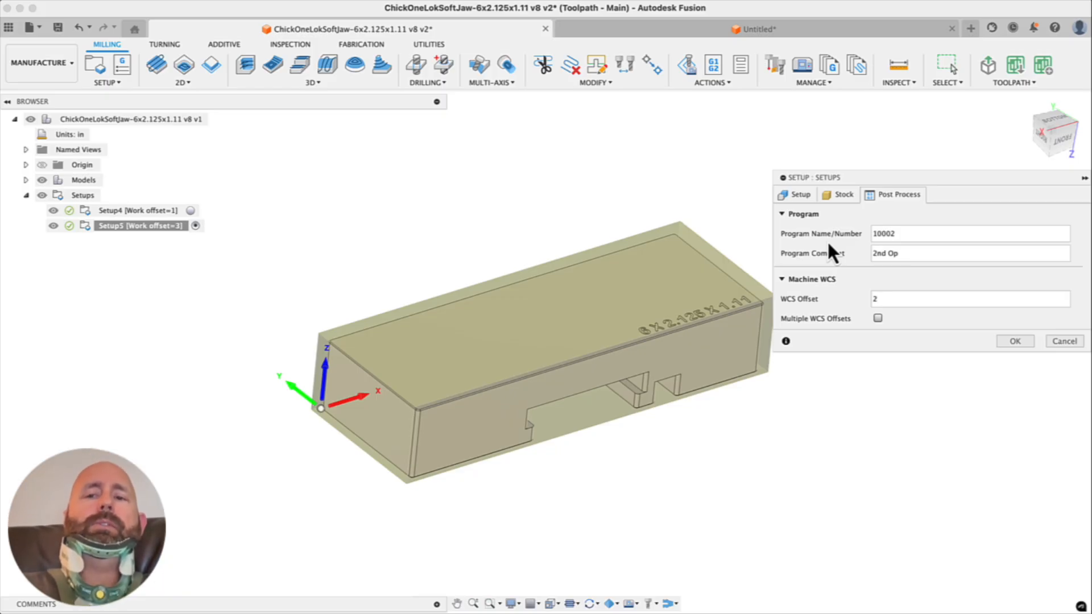
key("F6")
key("Return")
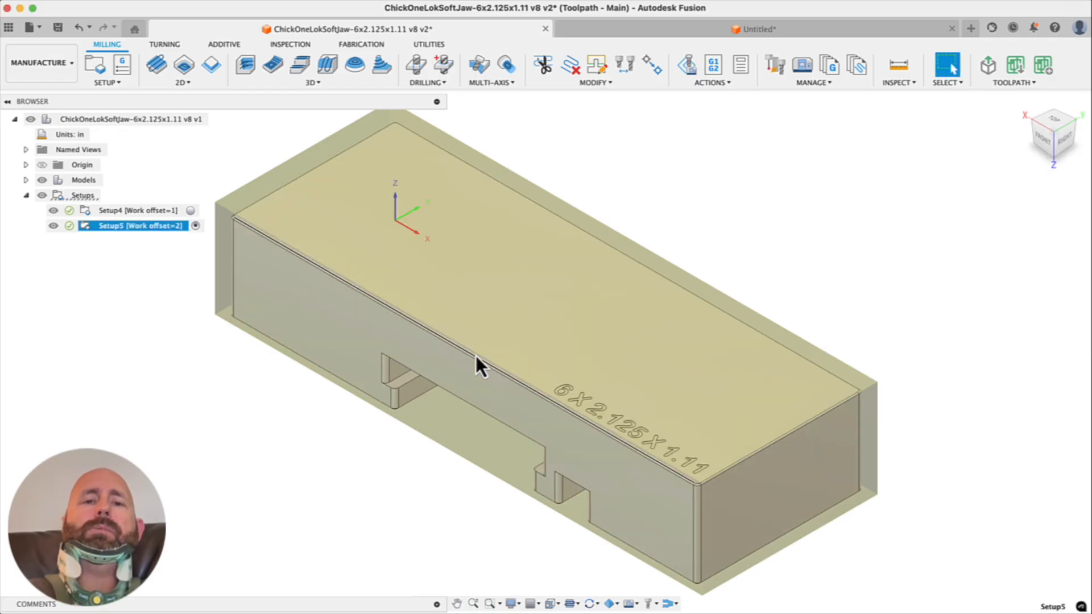
Compare the part orientation, stock and work origin of Setup5 with those of Setup4
scroll(434, 357, "down", 2)
middle_click_drag(435, 357, 467, 407, "shift")
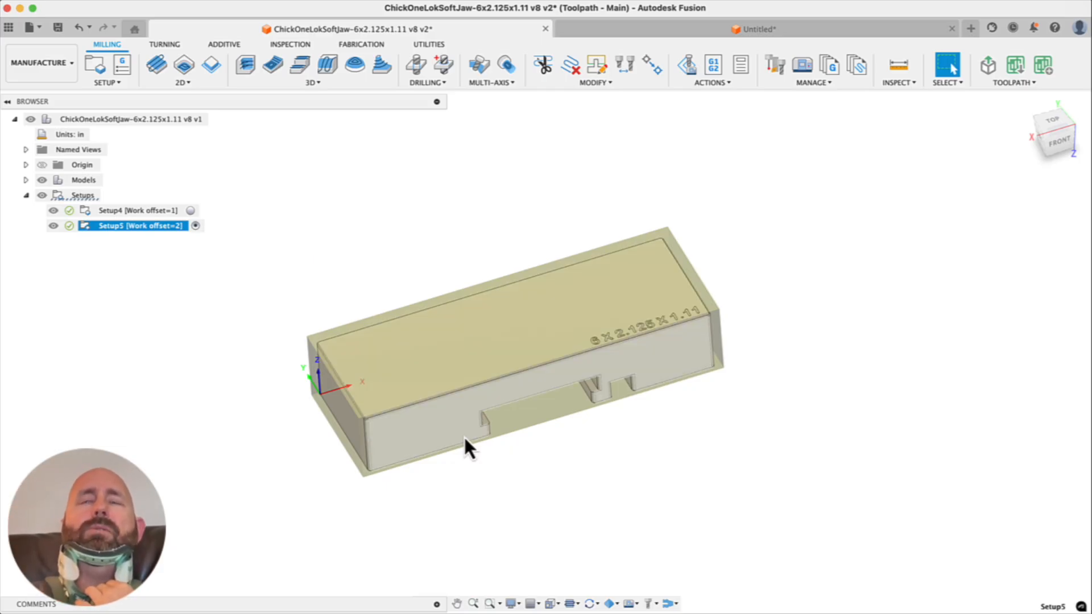
scroll(463, 442, "down", 1)
middle_click_drag(475, 473, 474, 438, "shift")
left_click(143, 211)
mouse_move(534, 369)
middle_mouse_down("shift")
mouse_move(688, 373)
mouse_move(517, 373)
mouse_move(539, 384)
middle_mouse_up("shift")
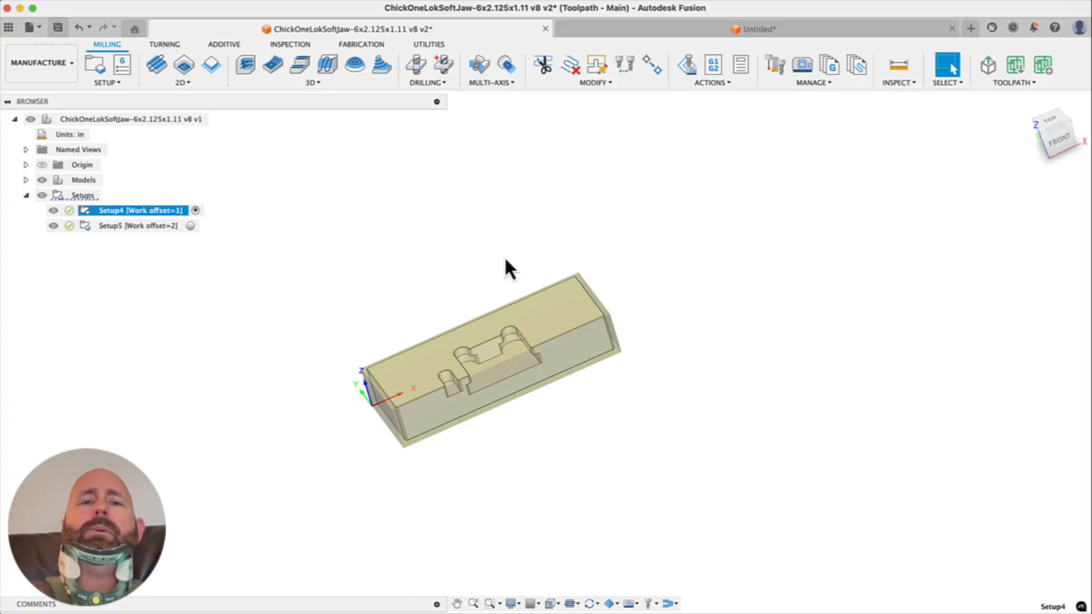
Save the design with the version description "StockReadyFor Toolpath" and send the existing setups Setup4 and Setup5 to Toolpath
key("super+s")
type("StockREady")
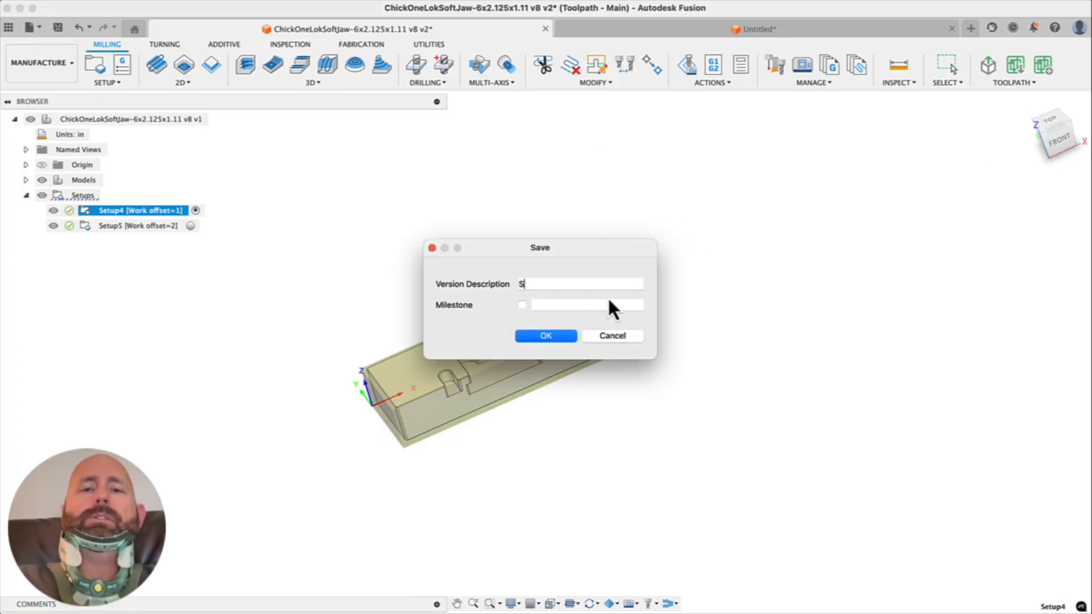
key("BackSpace")
key("BackSpace")
key("BackSpace")
key("BackSpace")
type("eadyFor Toolpath")
key("Return")
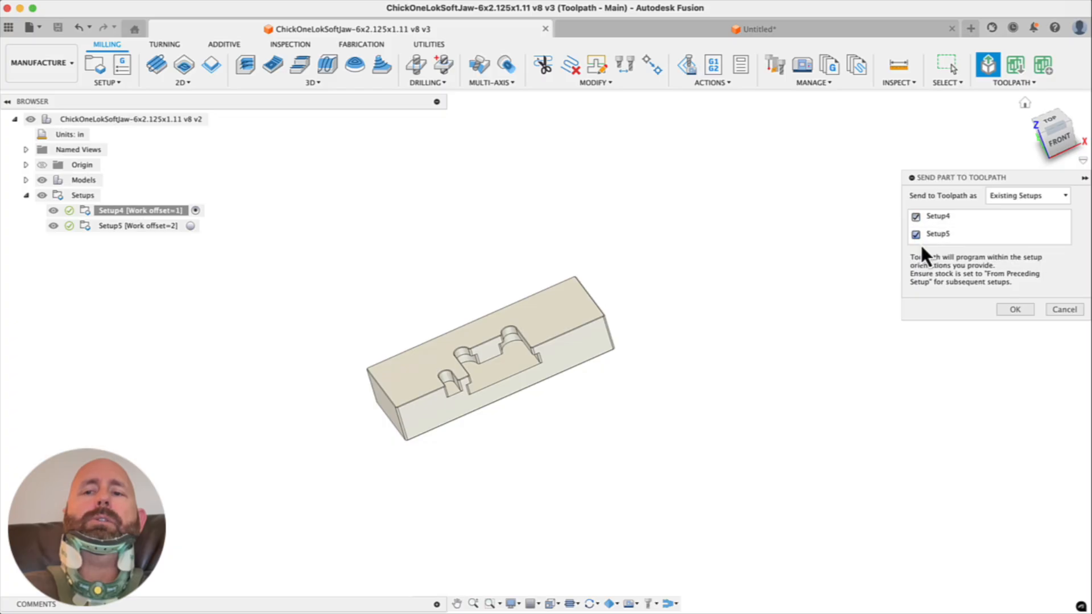
left_click(1015, 310)
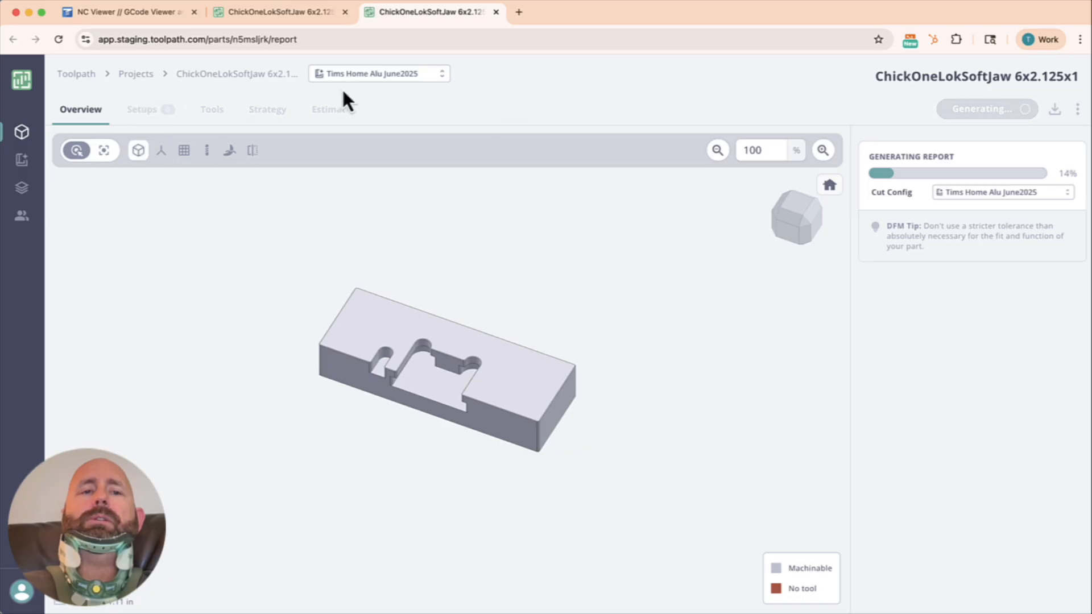
Switch to the earlier soft jaw report with automatic stock, show the stock around the part and view it square-on from the side
left_click(281, 15)
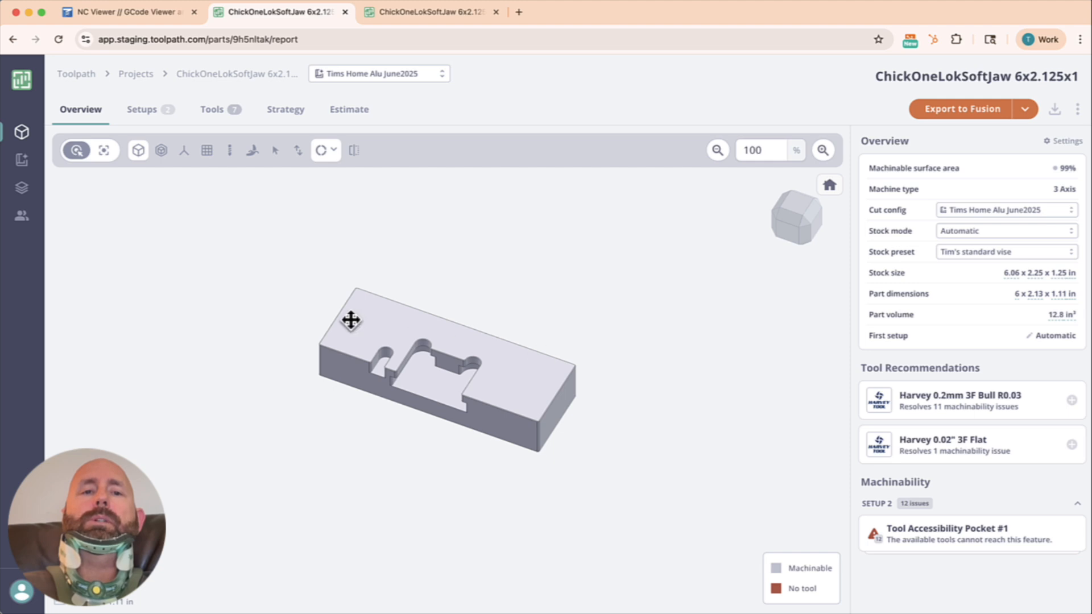
left_click(161, 151)
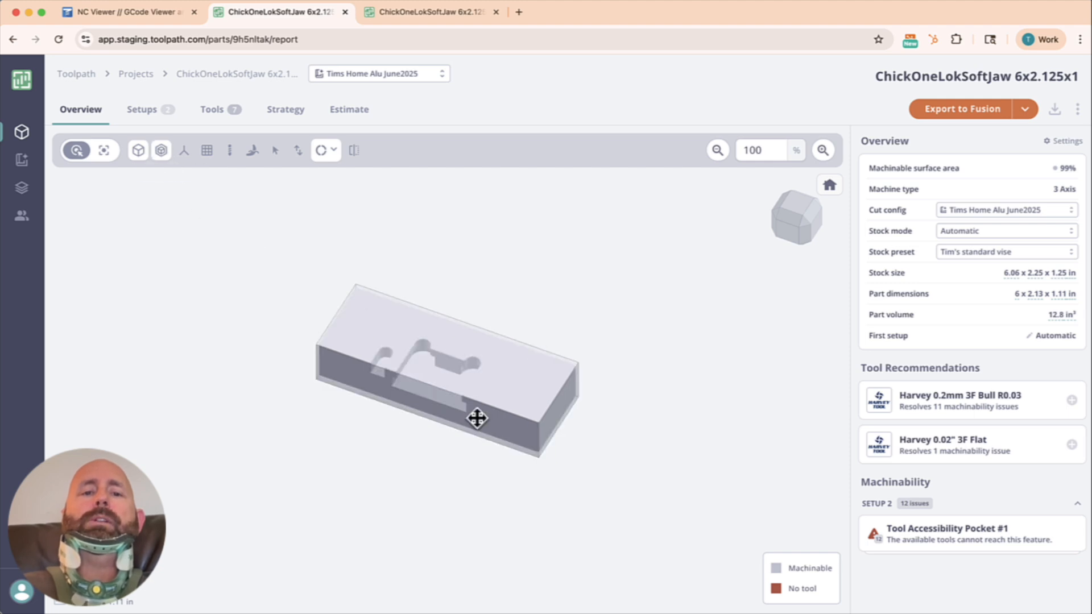
left_click_drag(471, 410, 493, 385)
left_click(790, 242)
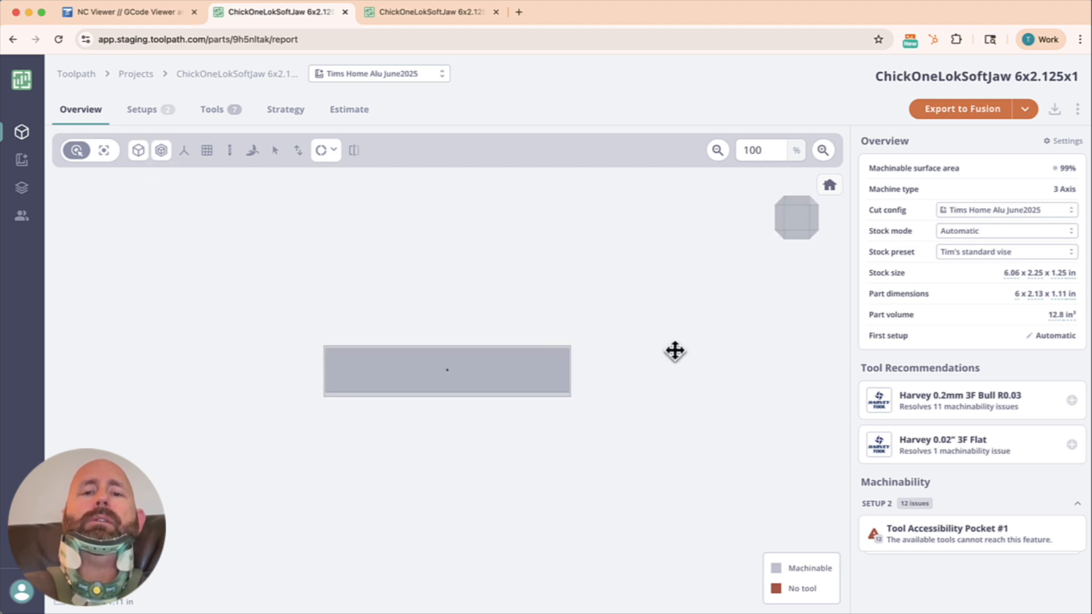
Examine the stock allowance above, below and at the ends of the part, along with the stock size in the overview
scroll(514, 374, "down", 3)
scroll(473, 377, "up", 6)
scroll(287, 346, "down", 5)
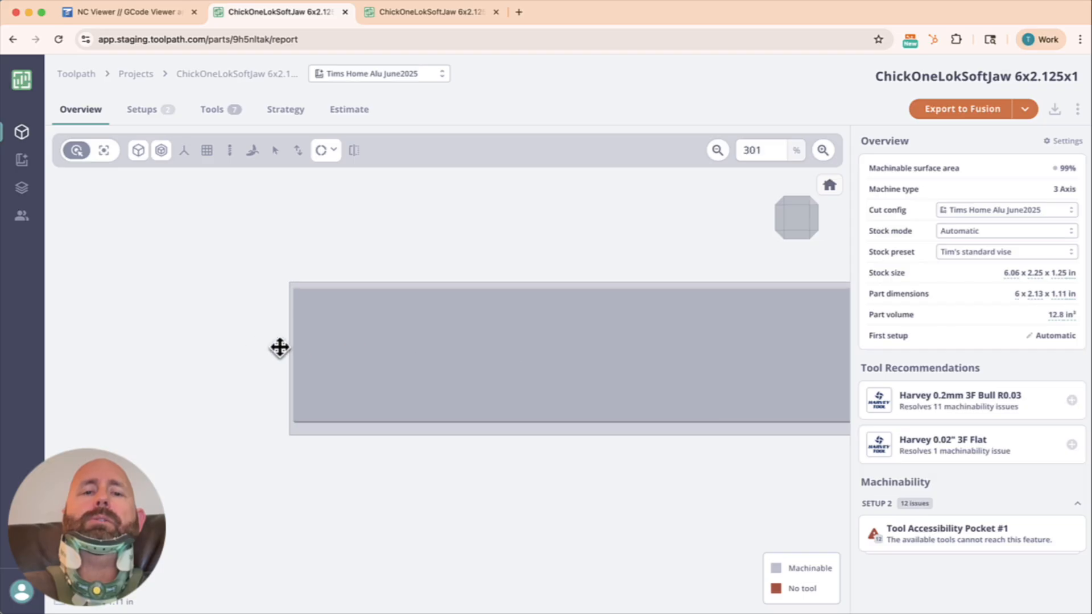
scroll(241, 347, "up", 2)
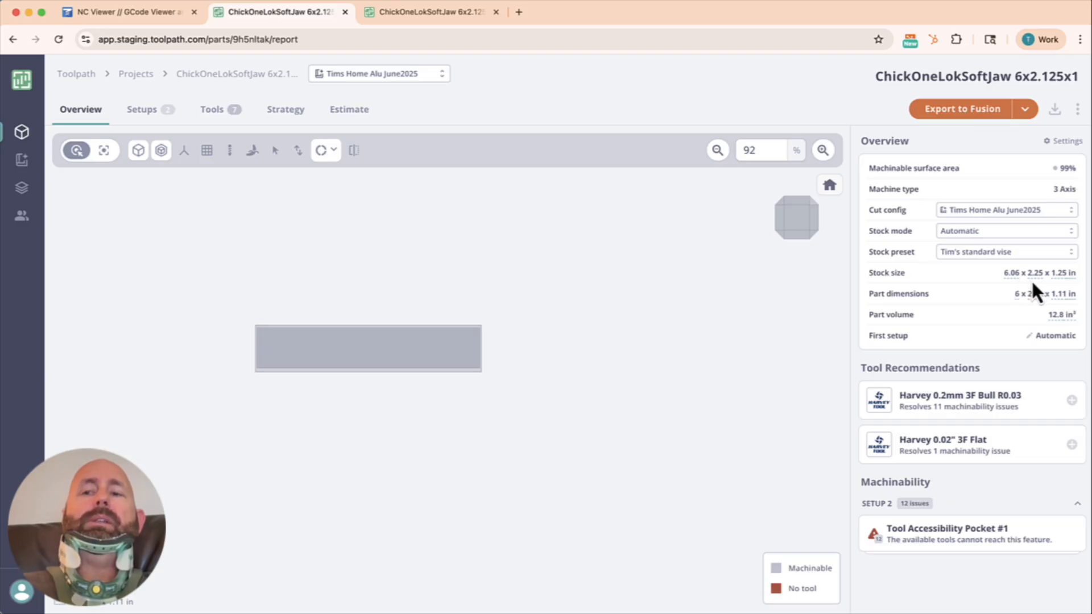
mouse_move(1063, 274)
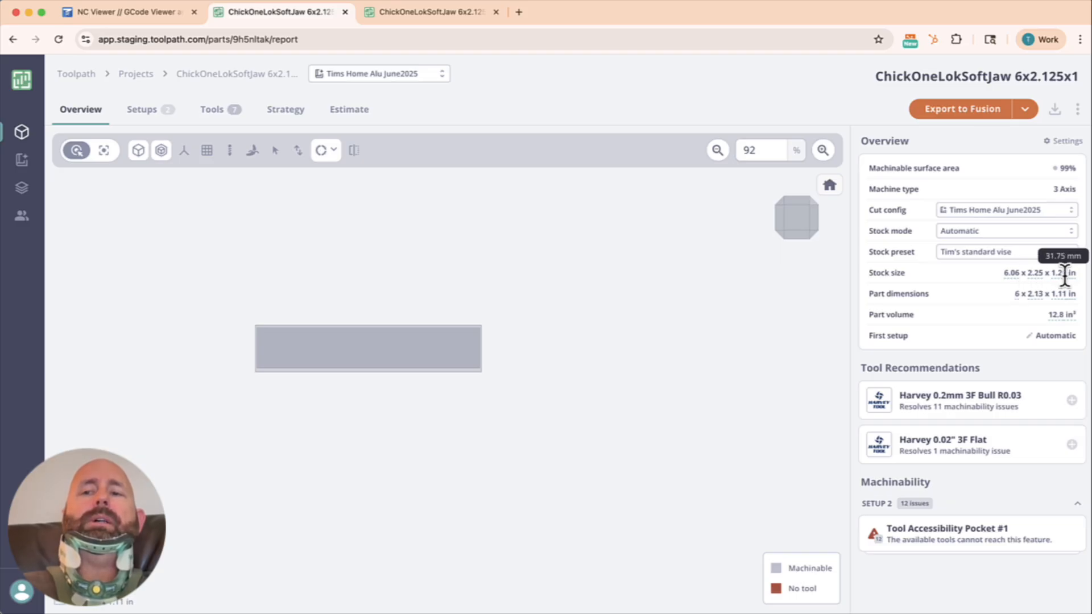
scroll(341, 356, "down", 1)
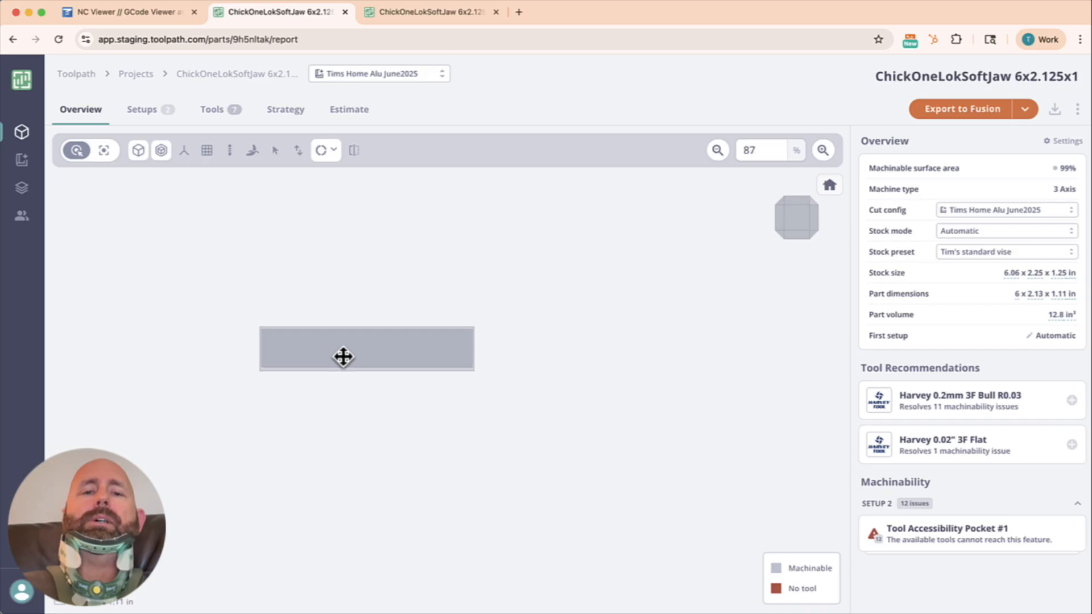
scroll(343, 357, "up", 3)
scroll(343, 357, "up", 7)
scroll(343, 357, "down", 1)
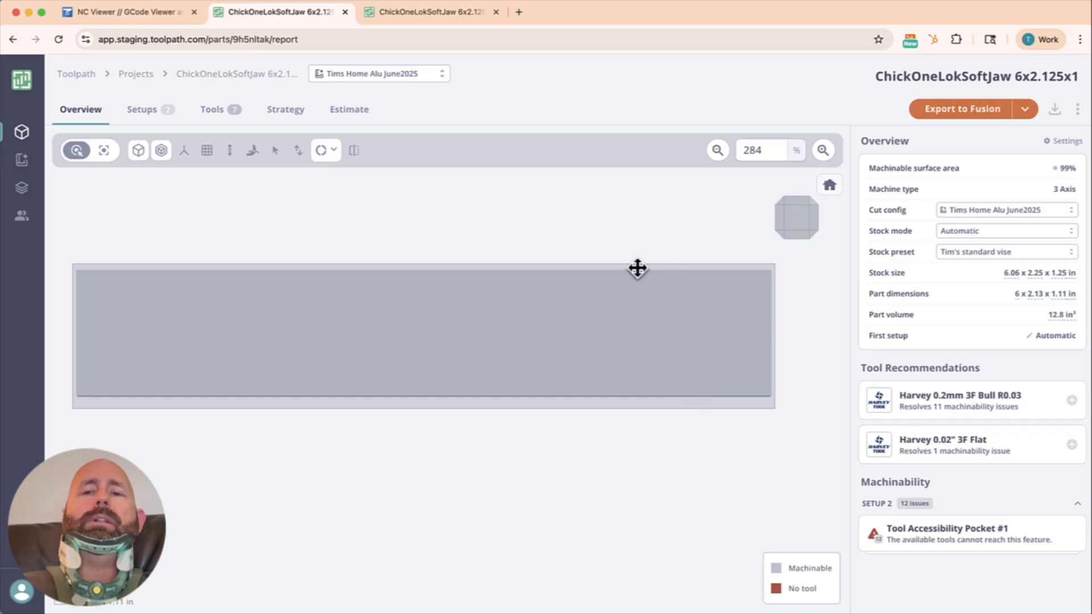
scroll(621, 325, "down", 5)
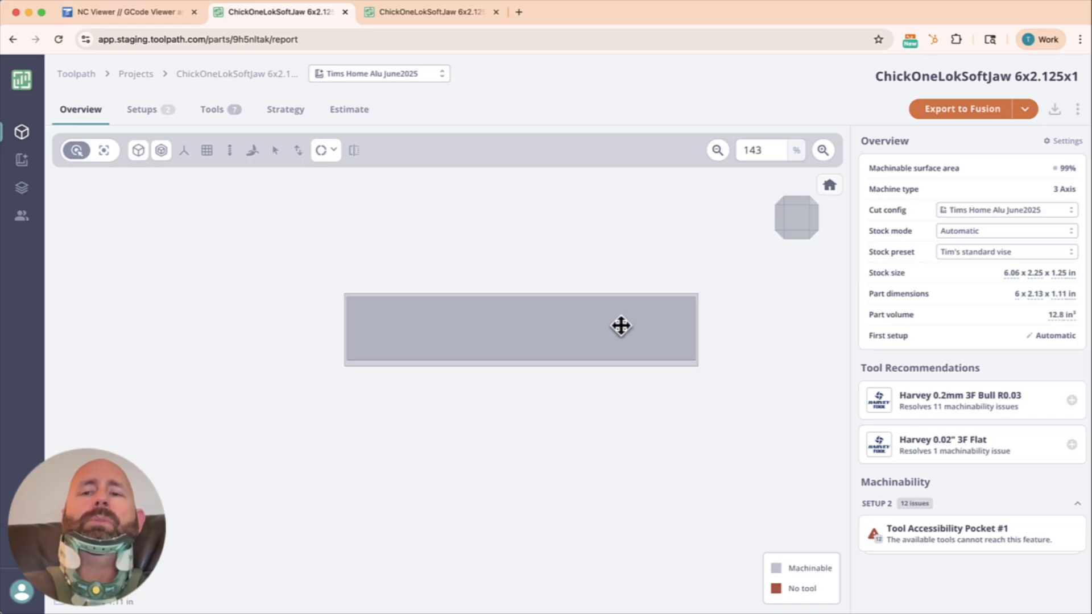
Examine the automatic stock around the soft jaw from above and below, then look closely at the engraved text on the underside
mouse_move(1004, 273)
left_click_drag(502, 302, 513, 367)
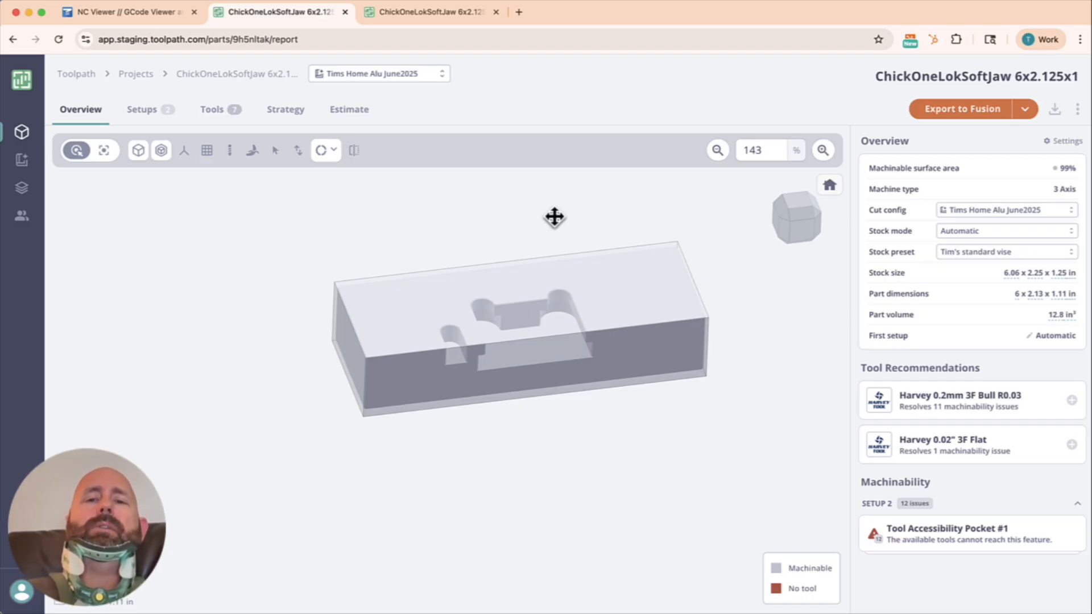
scroll(603, 238, "up", 1)
scroll(596, 254, "up", 5)
left_click_drag(573, 297, 553, 119)
left_click_drag(539, 405, 544, 214)
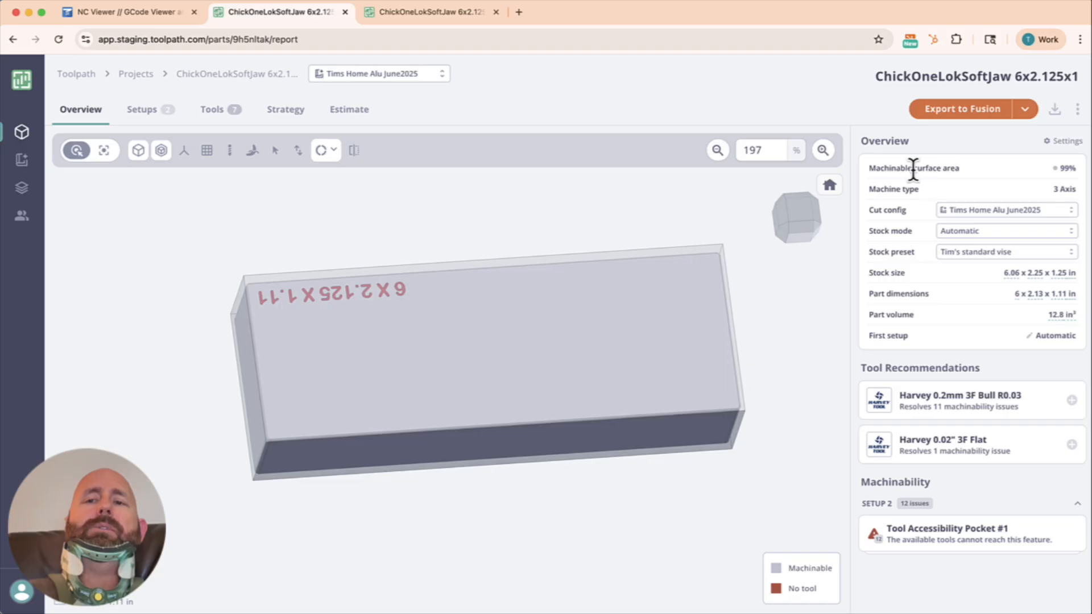
scroll(313, 264, "up", 12)
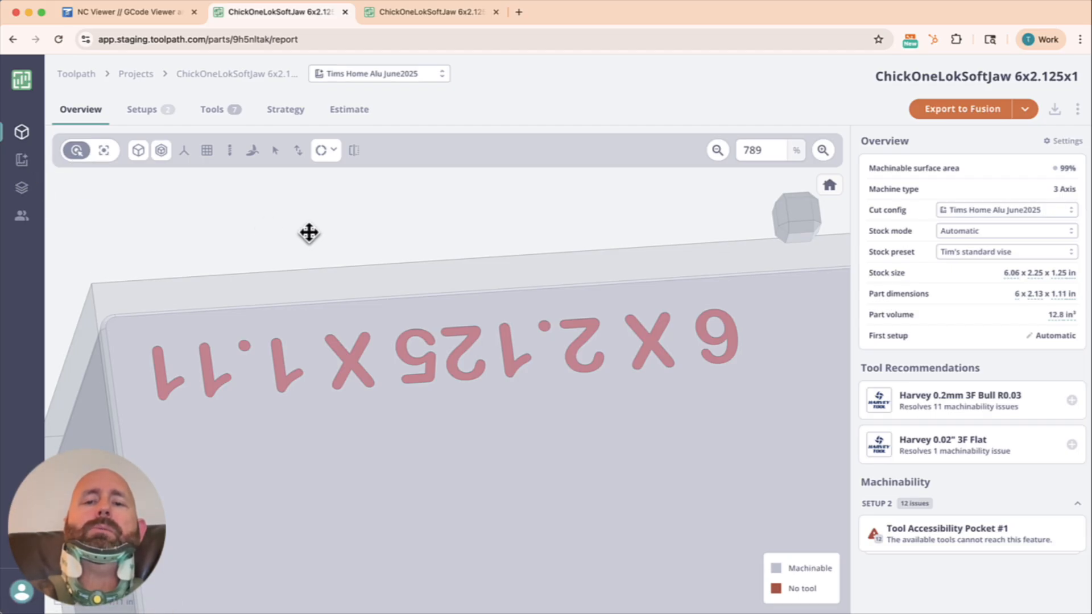
Review the tool recommendations and machinability issues, and locate Tool Accessibility Pocket #1 in the engraved text
mouse_move(912, 390)
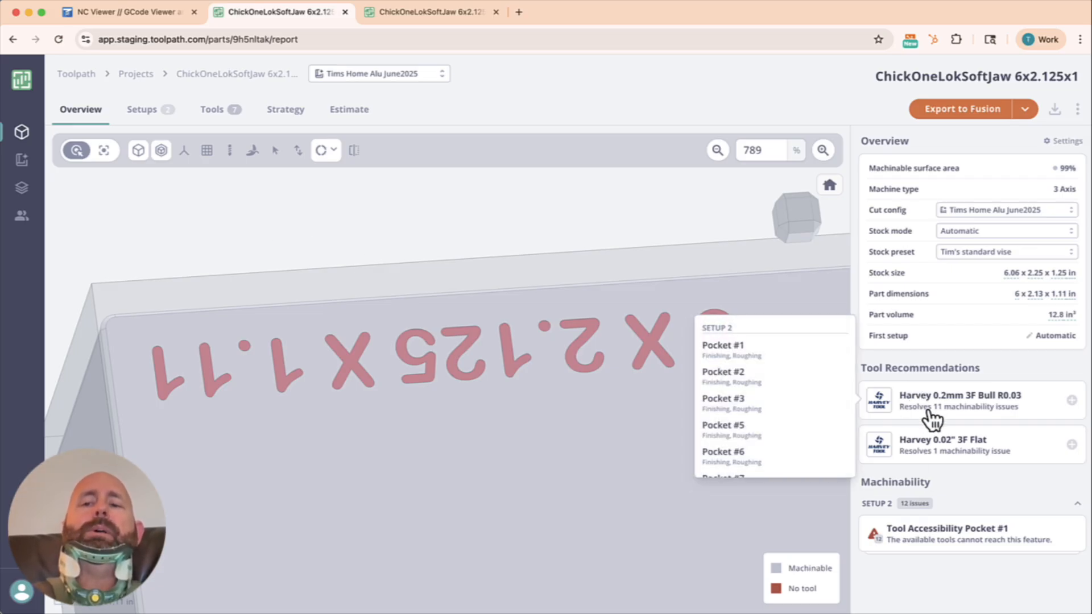
left_click(905, 547)
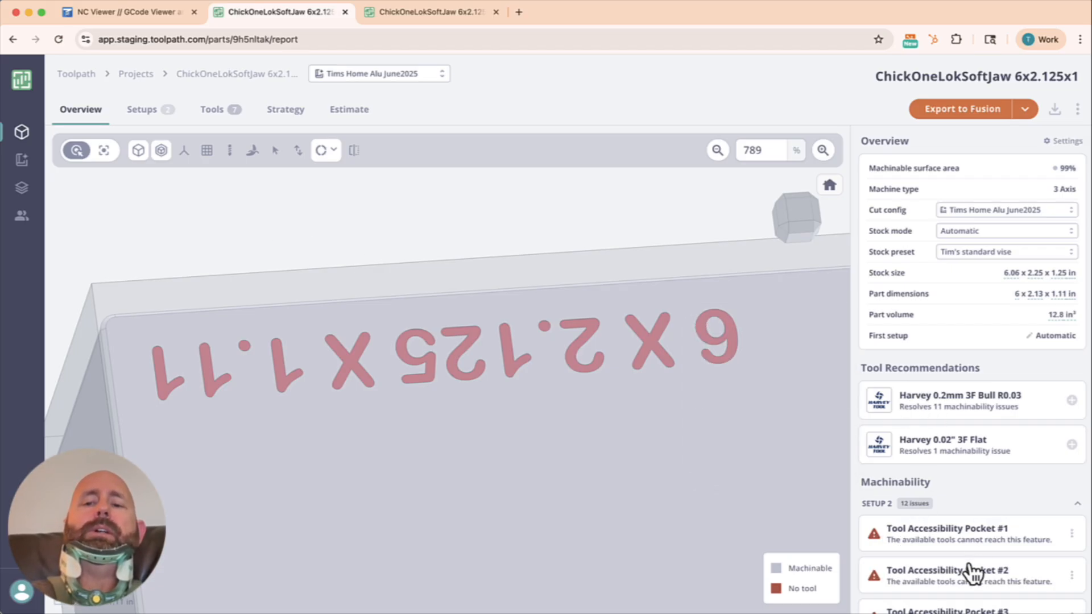
scroll(939, 533, "down", 4)
left_click(931, 337)
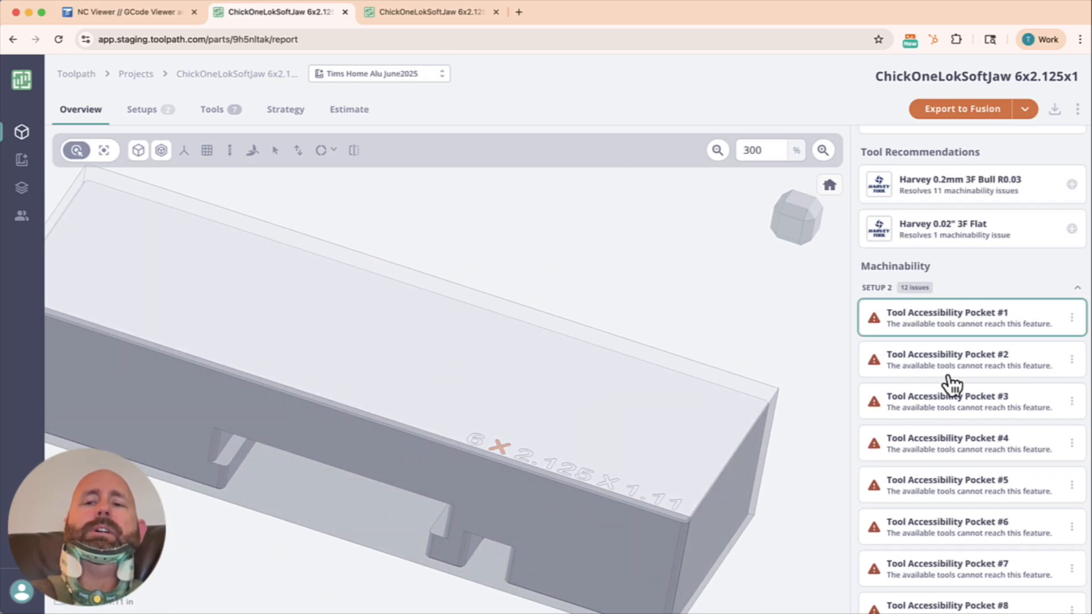
scroll(941, 467, "down", 3)
scroll(939, 469, "up", 6)
scroll(488, 463, "up", 5)
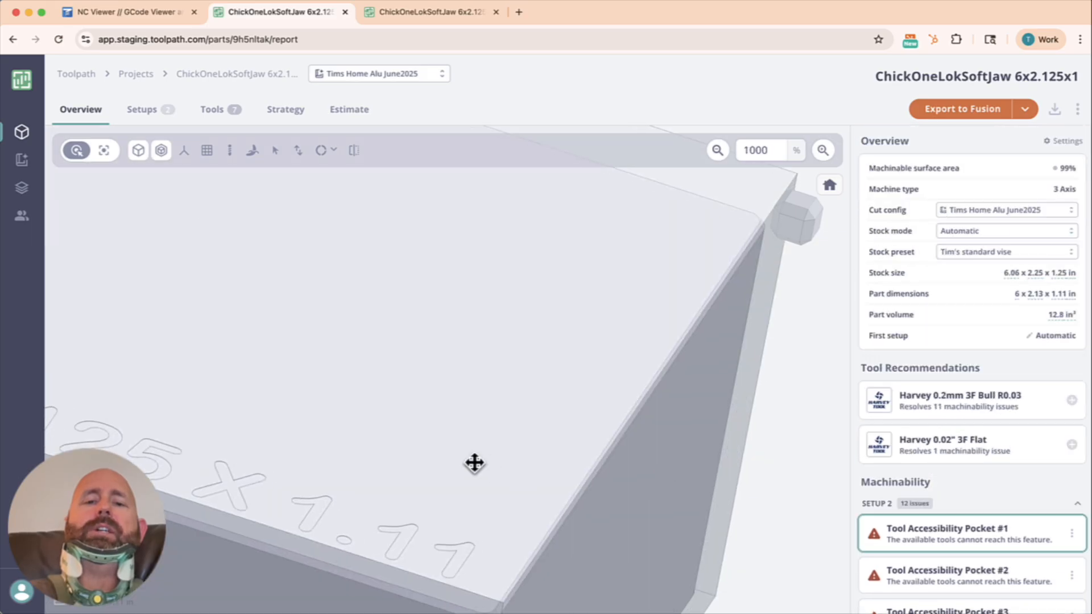
scroll(541, 465, "down", 1)
scroll(576, 467, "down", 5)
scroll(383, 468, "up", 4)
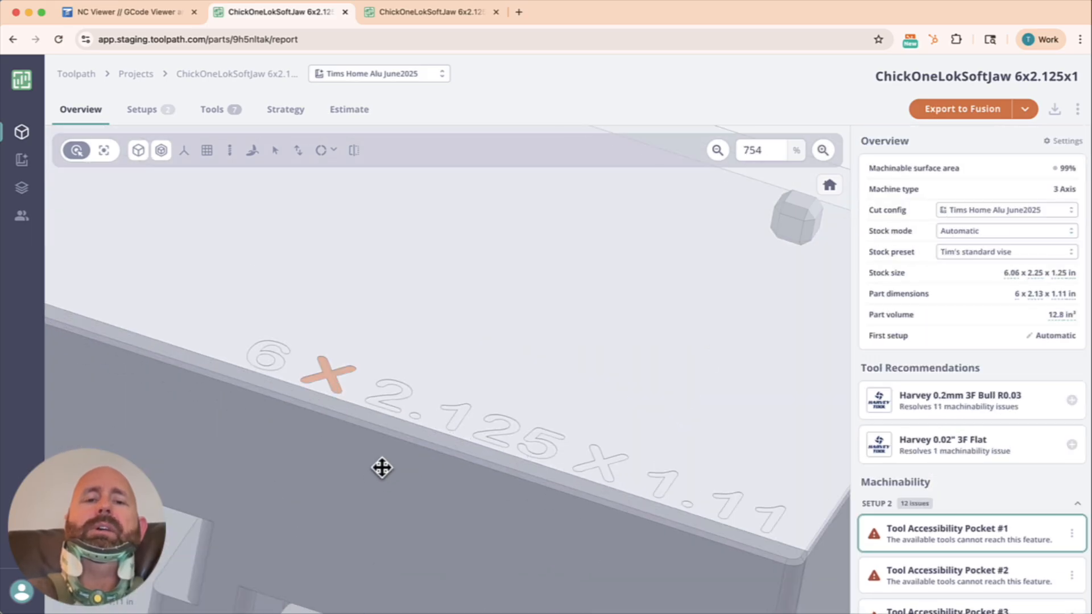
scroll(383, 468, "down", 1)
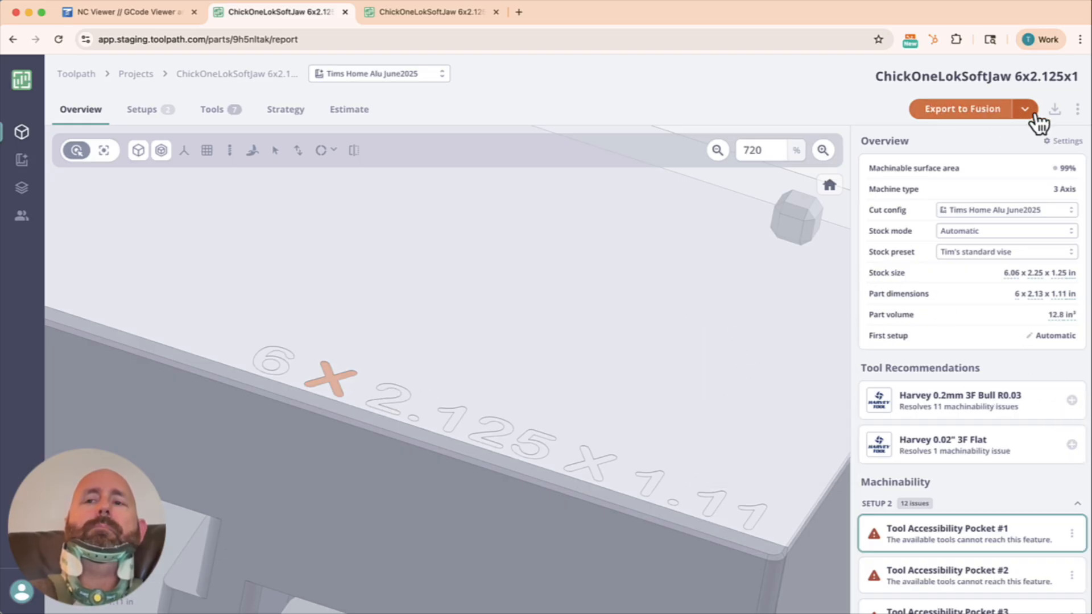
left_click(1077, 109)
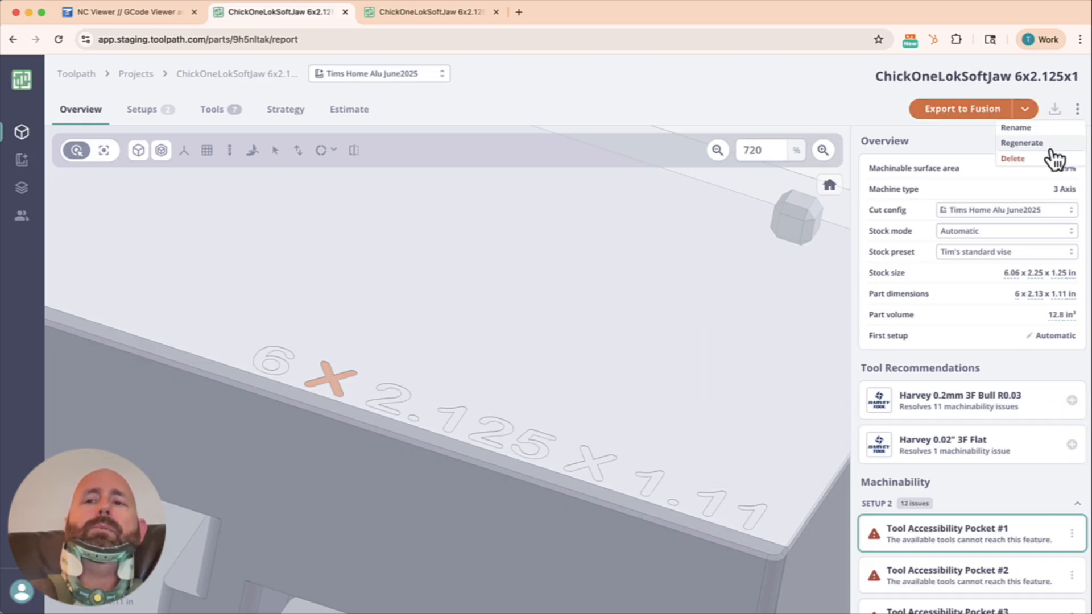
left_click(682, 85)
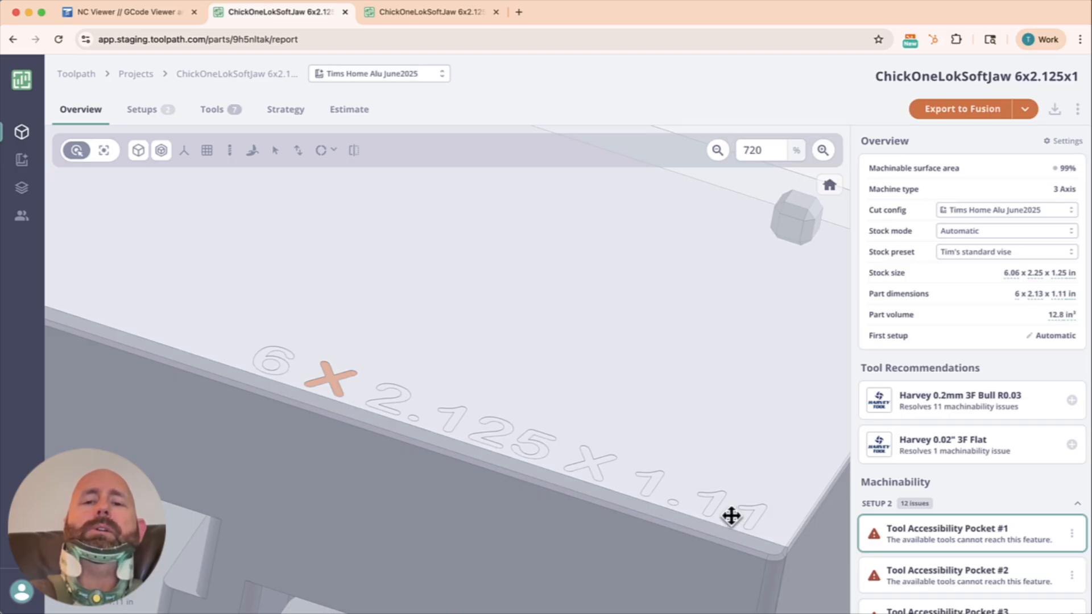
scroll(522, 417, "up", 2)
scroll(524, 415, "down", 10)
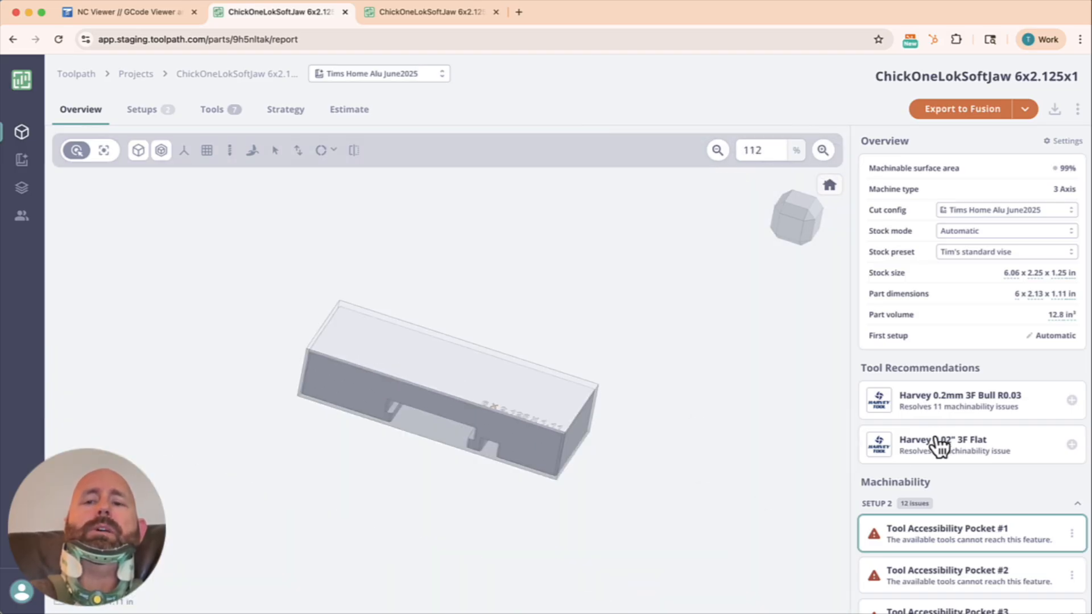
Compare the part orientation and feature groups of Setup 1 and Setup 2 in the automatic stock report
left_click(149, 109)
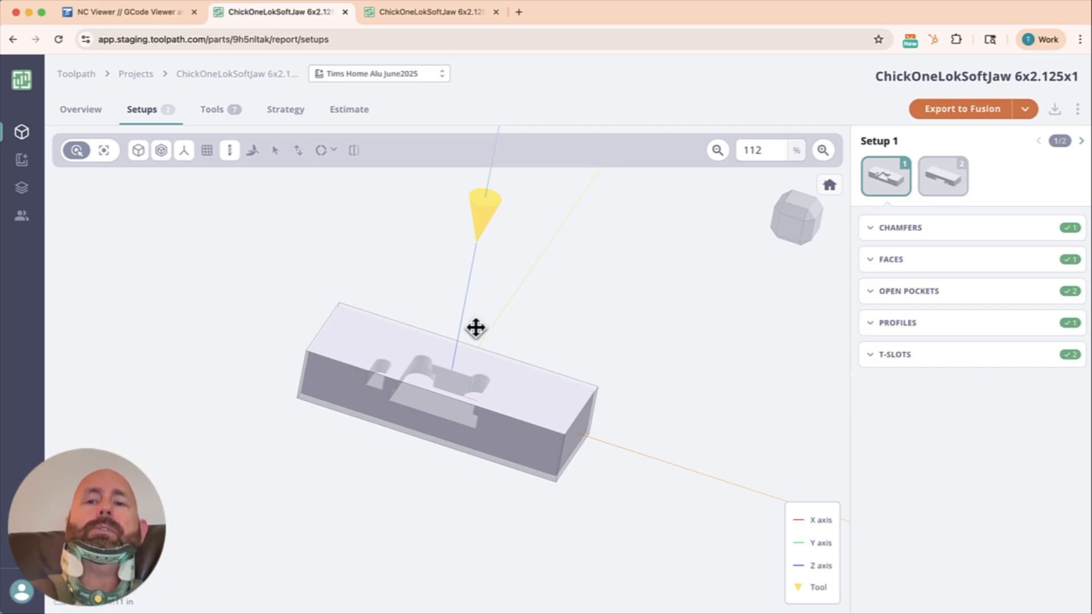
left_click(962, 188)
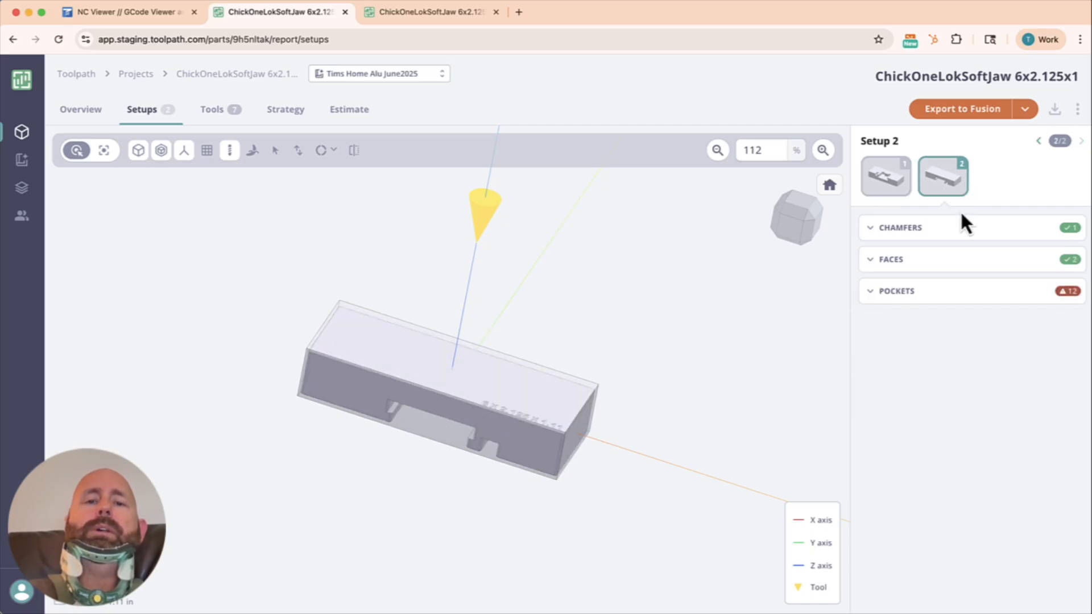
left_click(886, 191)
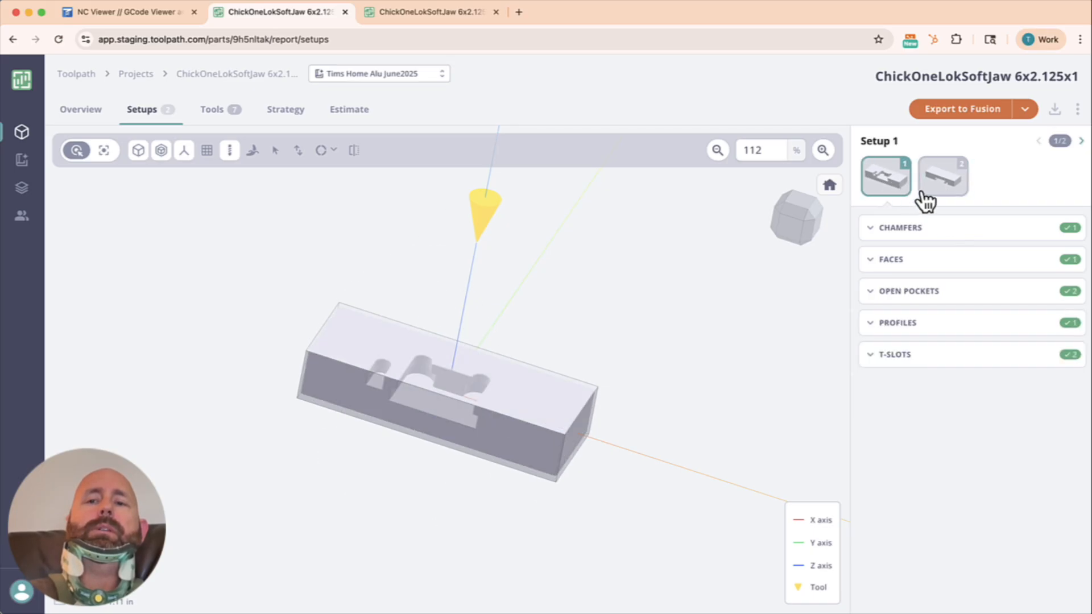
left_click(887, 192)
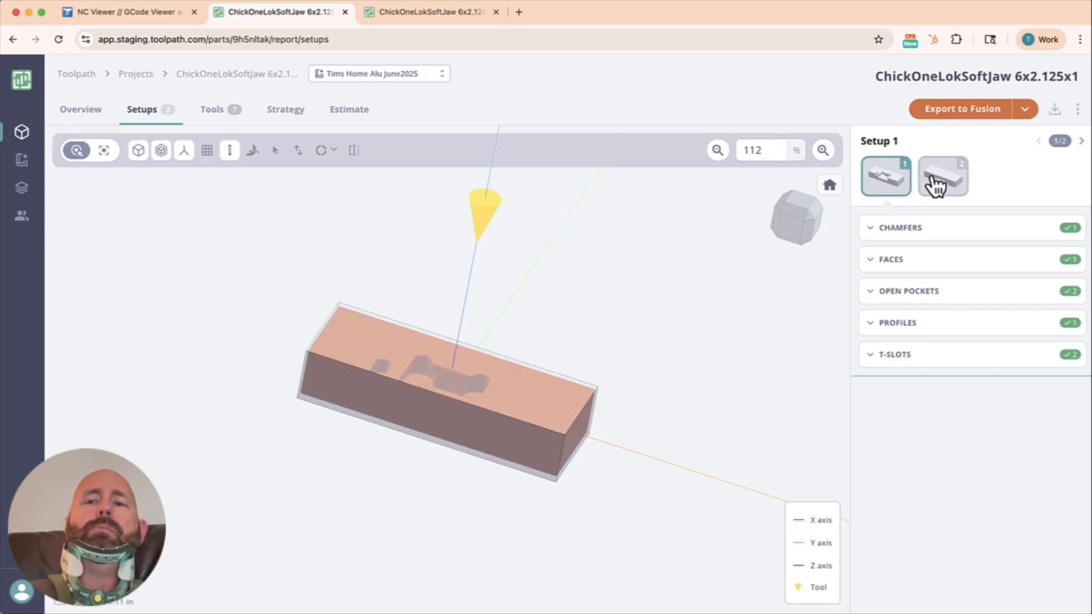
left_click(934, 181)
left_click(889, 188)
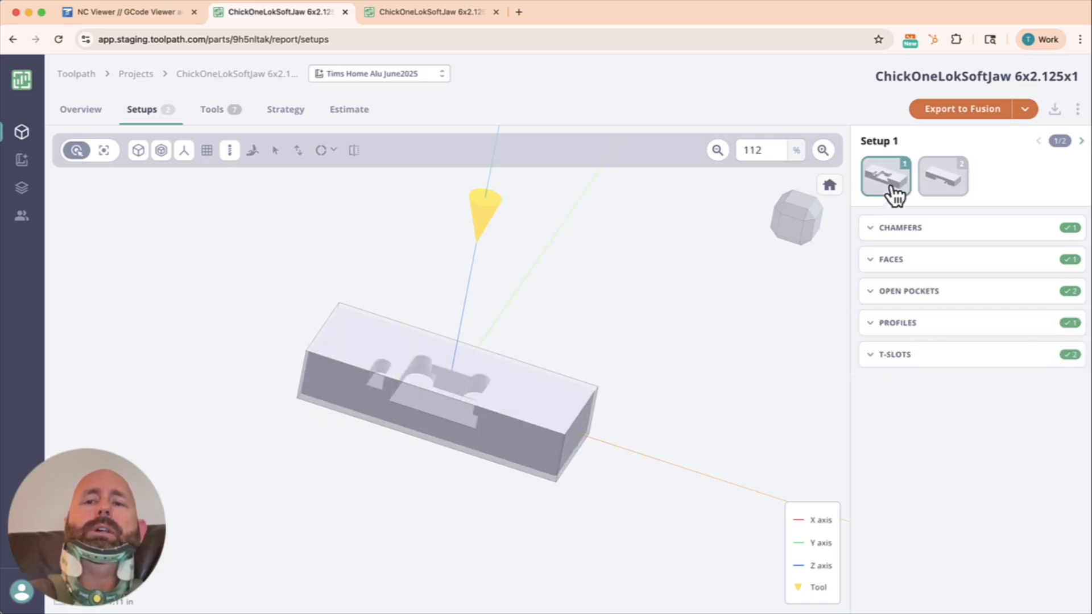
Check the chamfers in Setup 1 and examine the part faces assigned to that setup up close
left_click(882, 232)
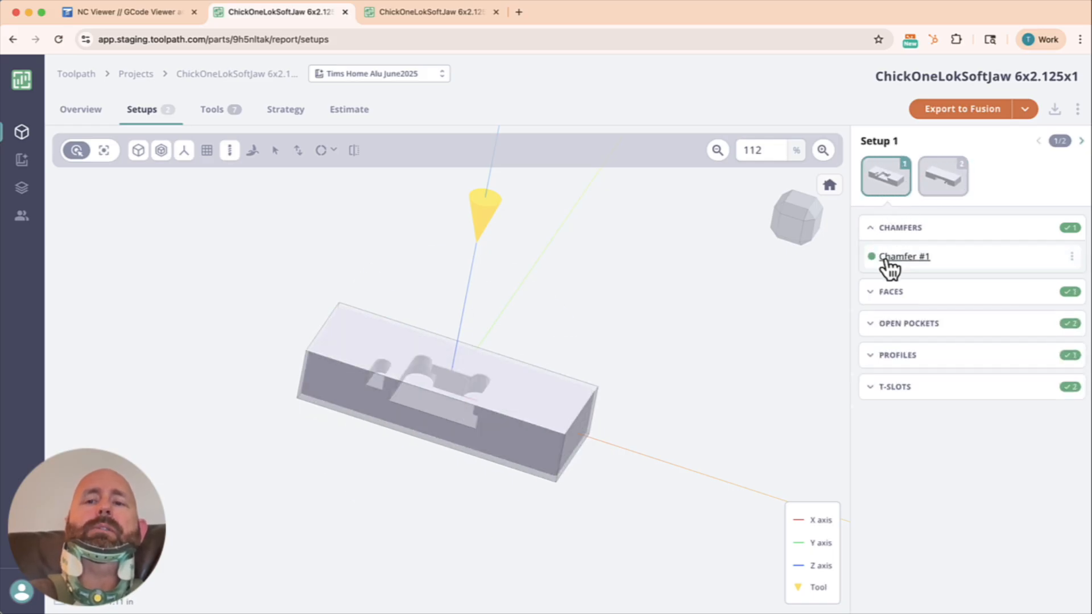
left_click(876, 236)
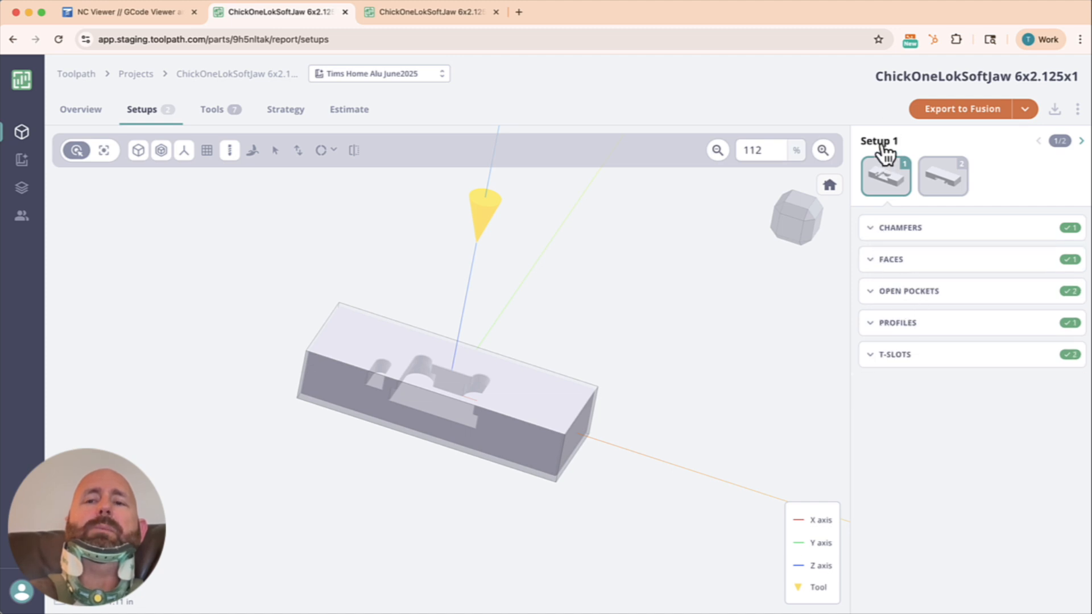
scroll(482, 401, "up", 10)
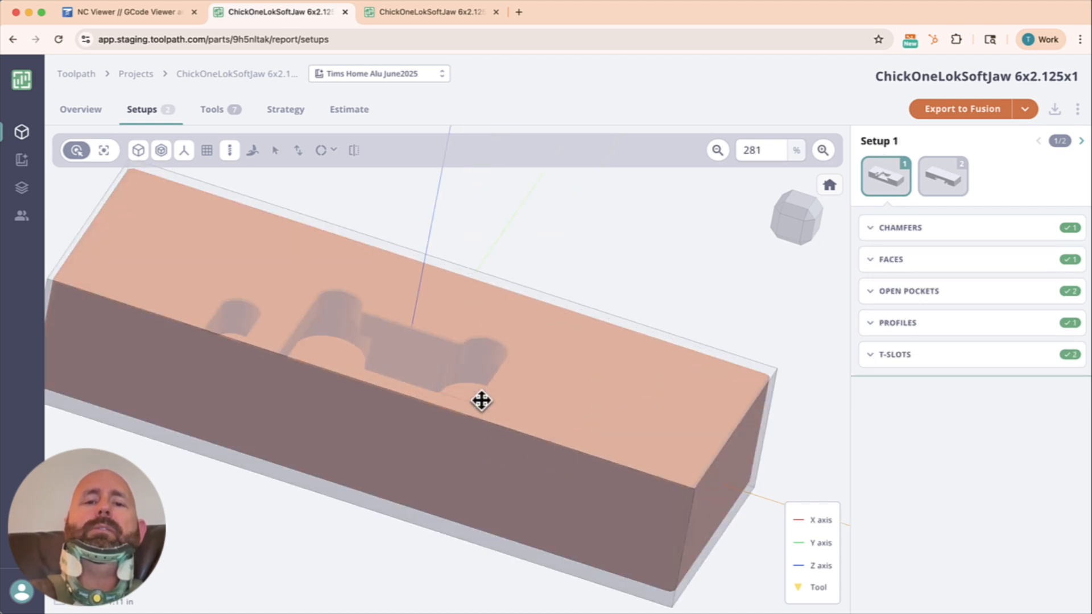
left_click_drag(483, 400, 599, 309)
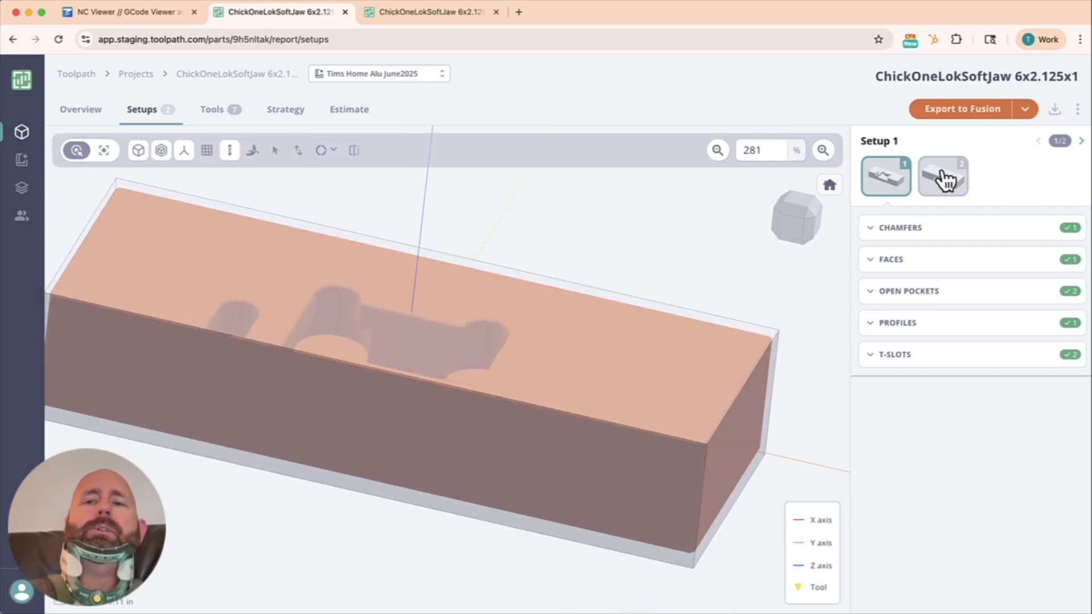
Inspect the pockets of Setup 2 and check the smallest tool diameter required and the suggested tools for Pocket #1
left_click(946, 181)
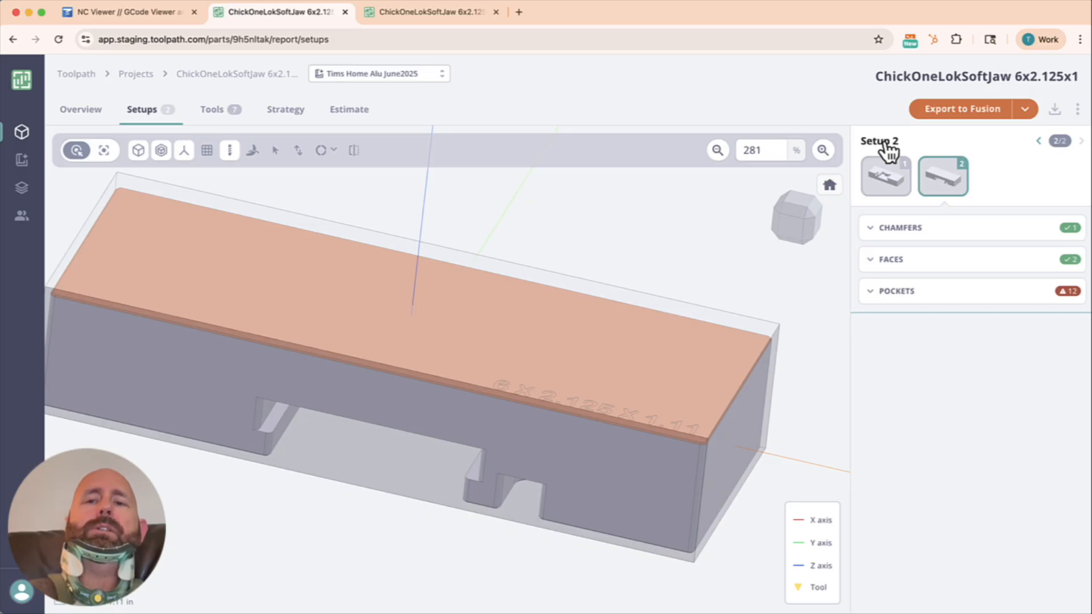
left_click(879, 292)
left_click(902, 319)
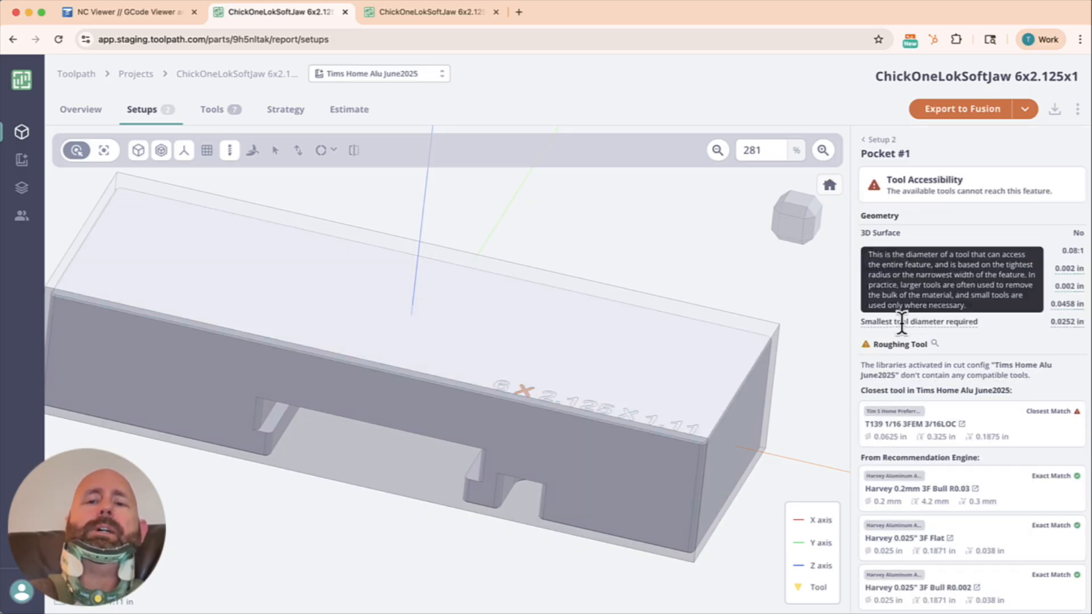
left_click(865, 141)
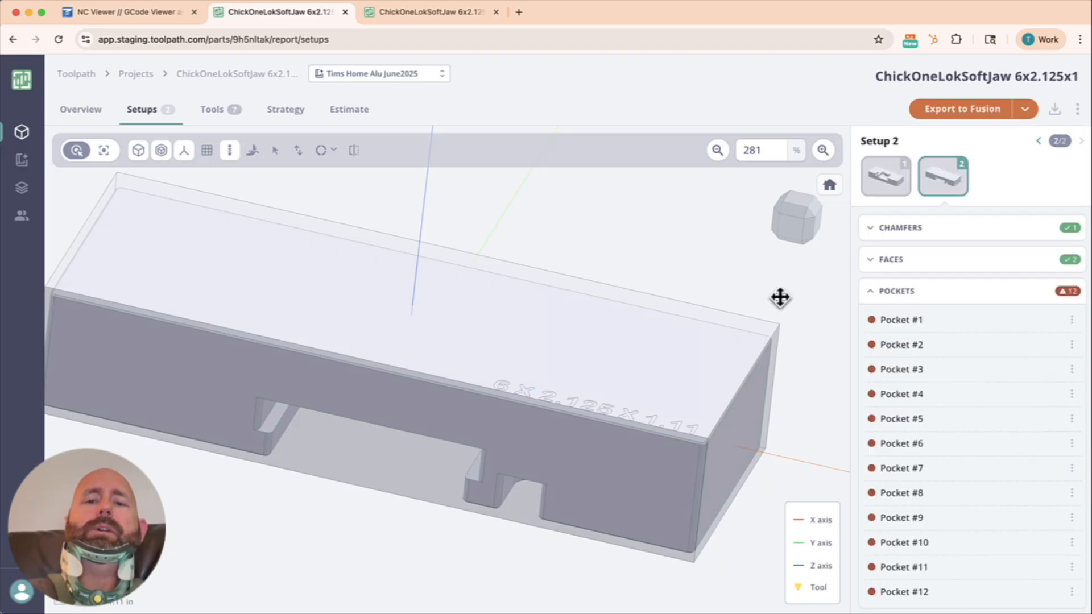
Review the report's selected tools, machining strategy and cost estimate
left_click(215, 109)
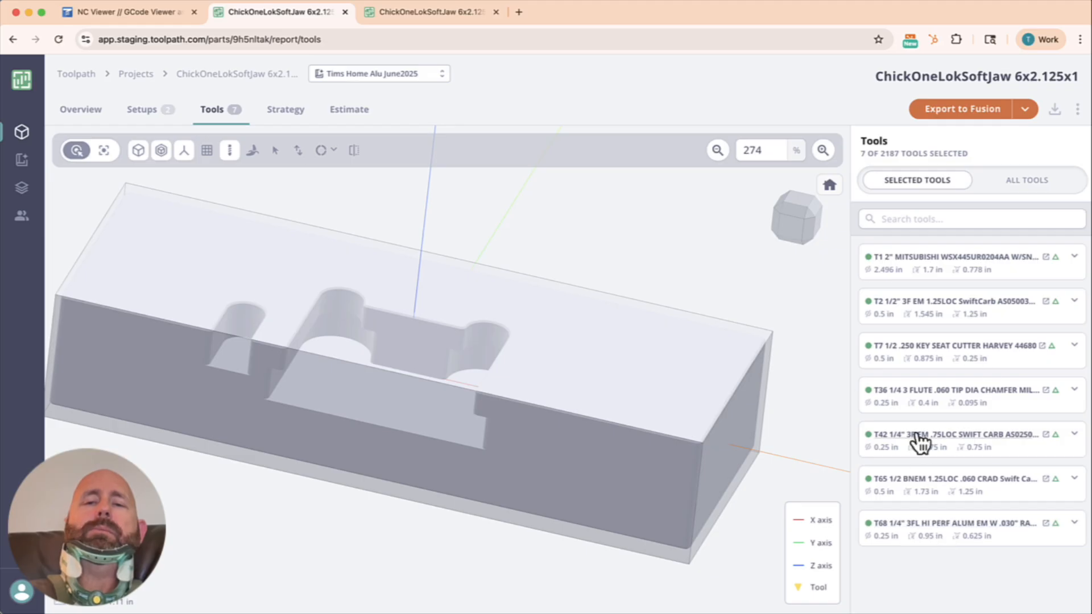
left_click(286, 111)
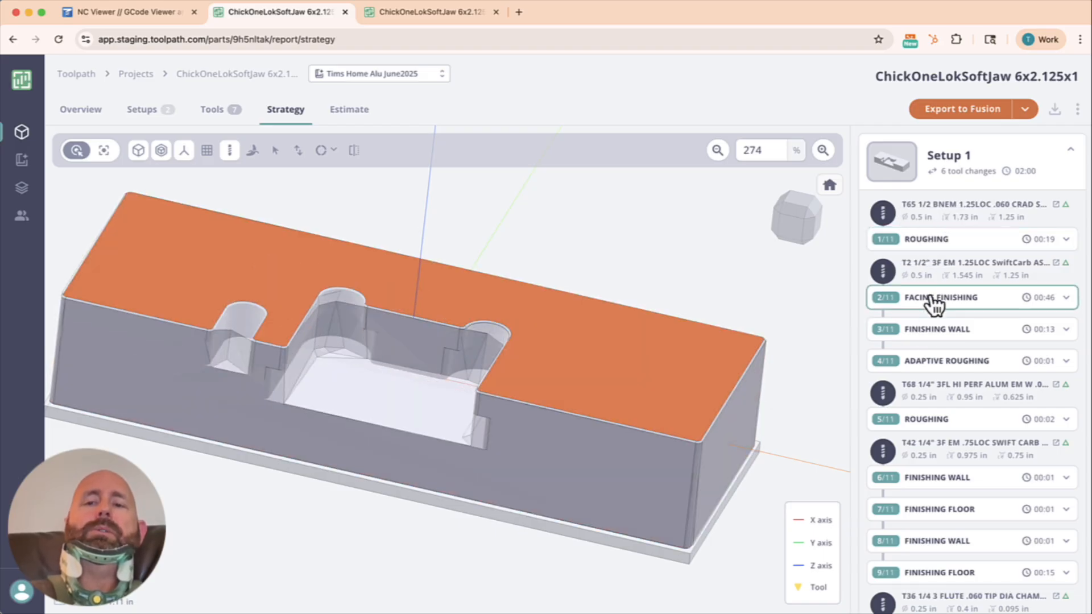
left_click(354, 114)
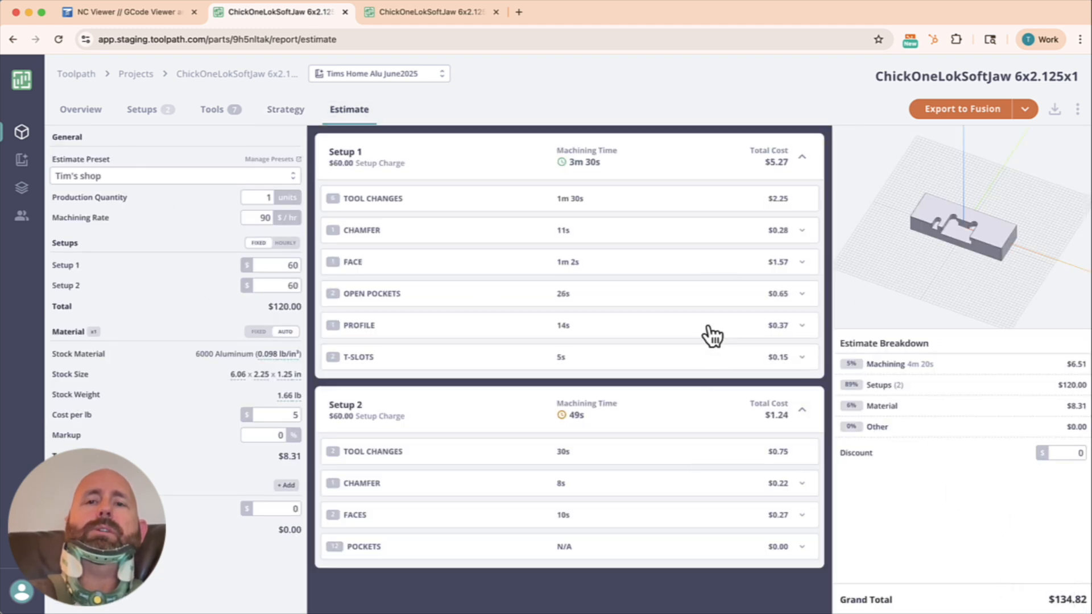
Switch to the other soft jaw report, show the stock around the part and examine its end, top and bottom allowance from the side
left_click(424, 14)
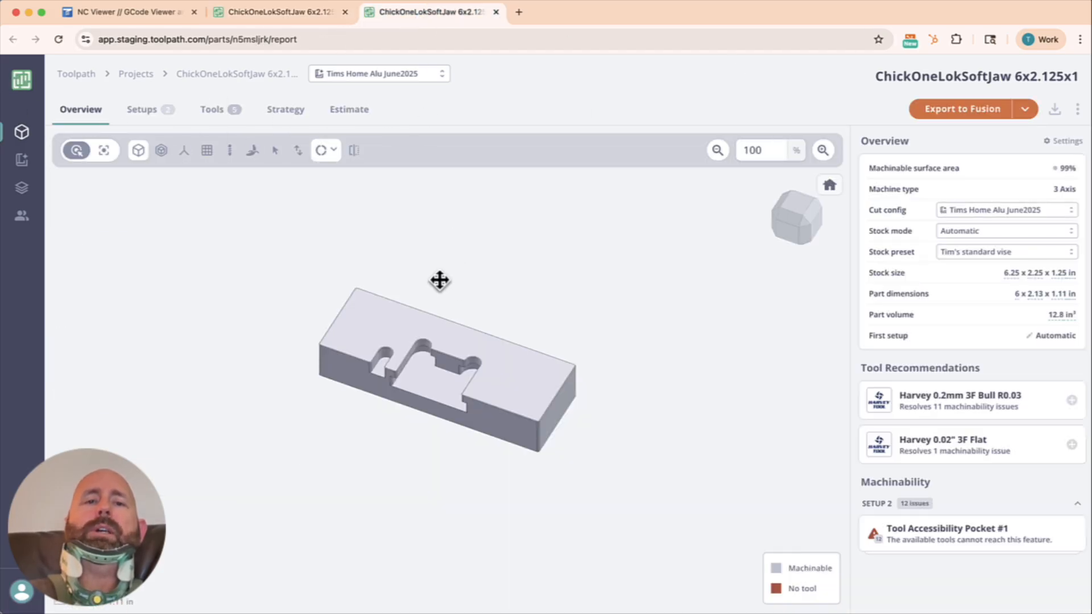
left_click(161, 151)
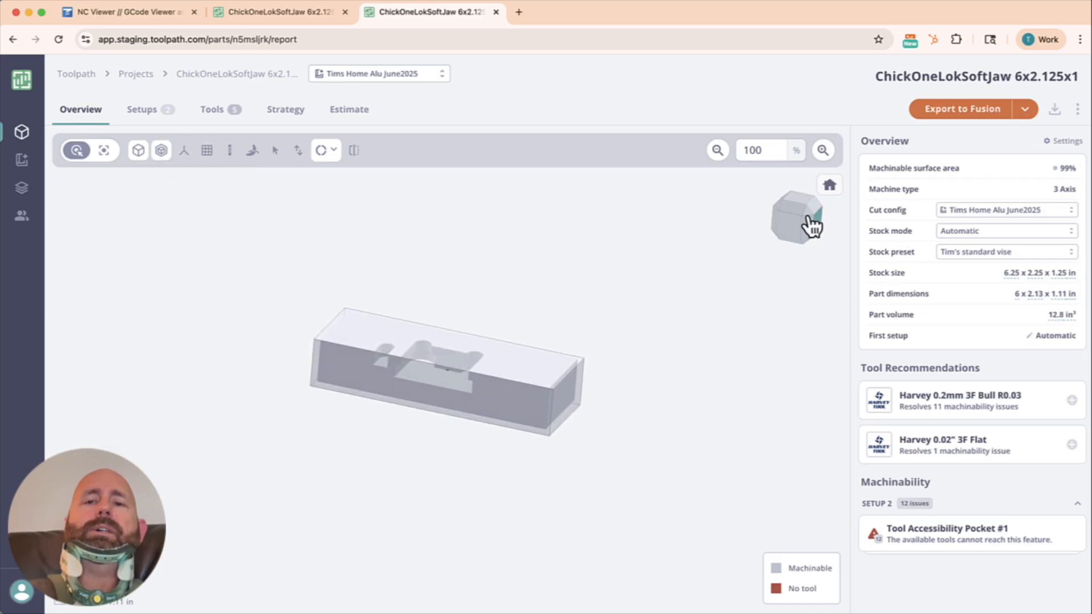
left_click(792, 233)
scroll(555, 361, "up", 5)
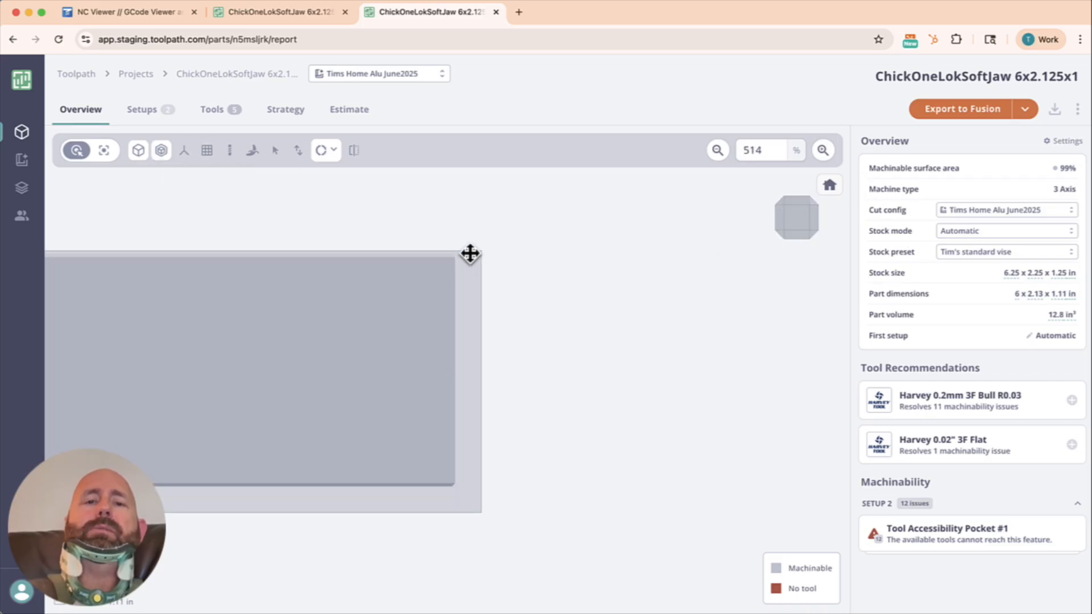
scroll(644, 351, "down", 3)
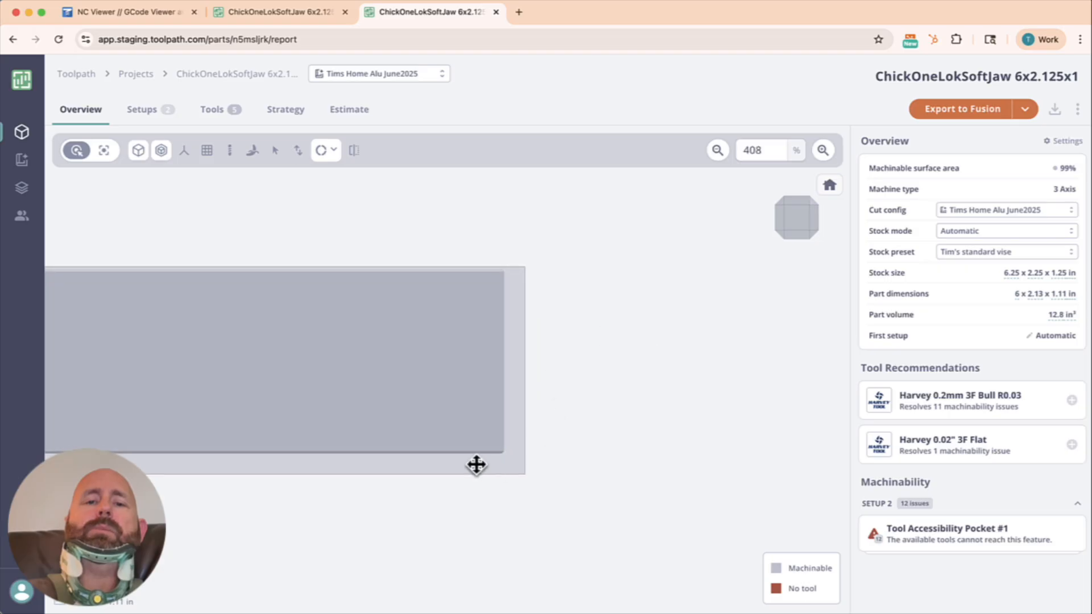
scroll(668, 374, "down", 5)
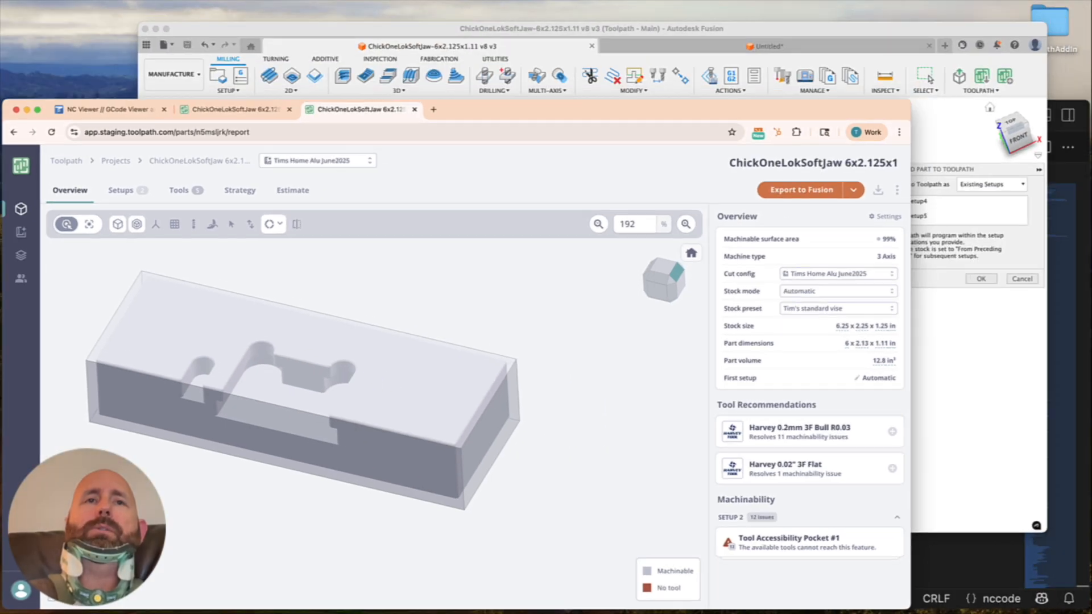
Switch to Fusion and dismiss the upload completion message
key("ctrl+Up")
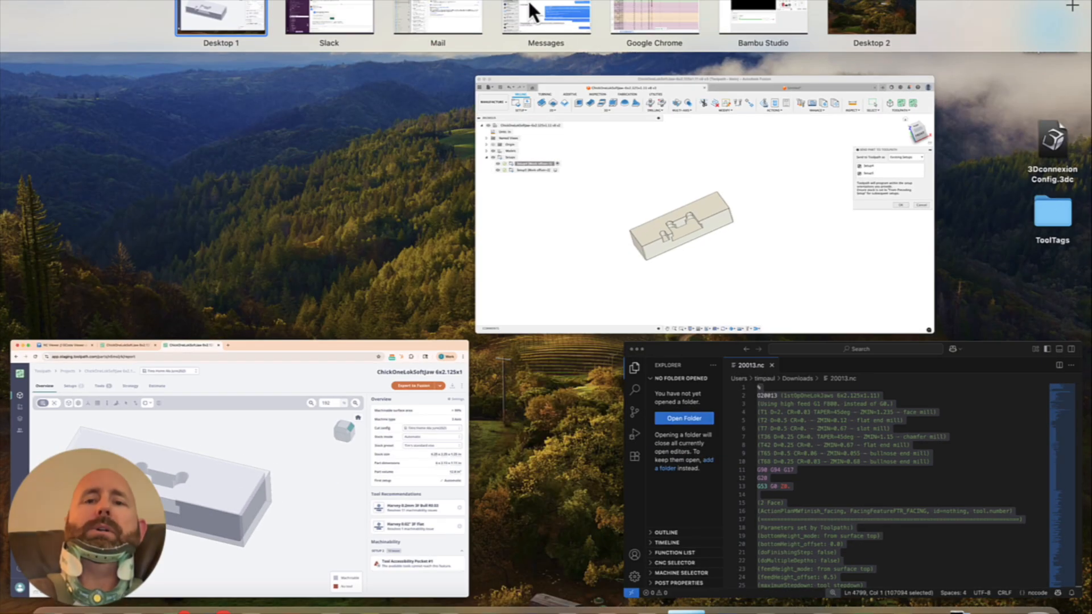
left_click(592, 158)
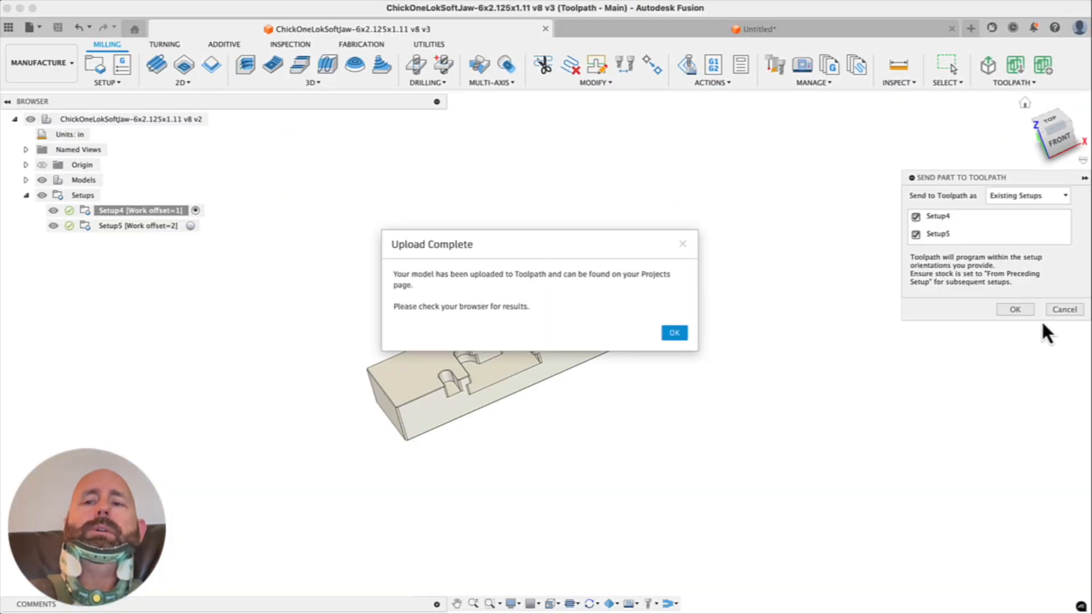
left_click(674, 334)
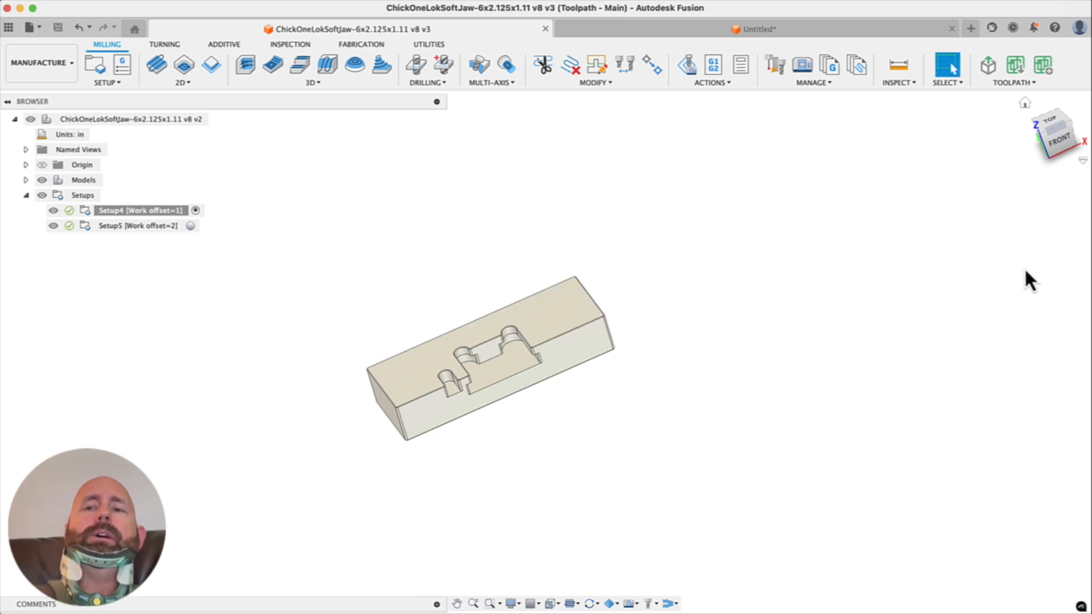
Import the Toolpath machining program into the current soft jaw document
left_click(1031, 84)
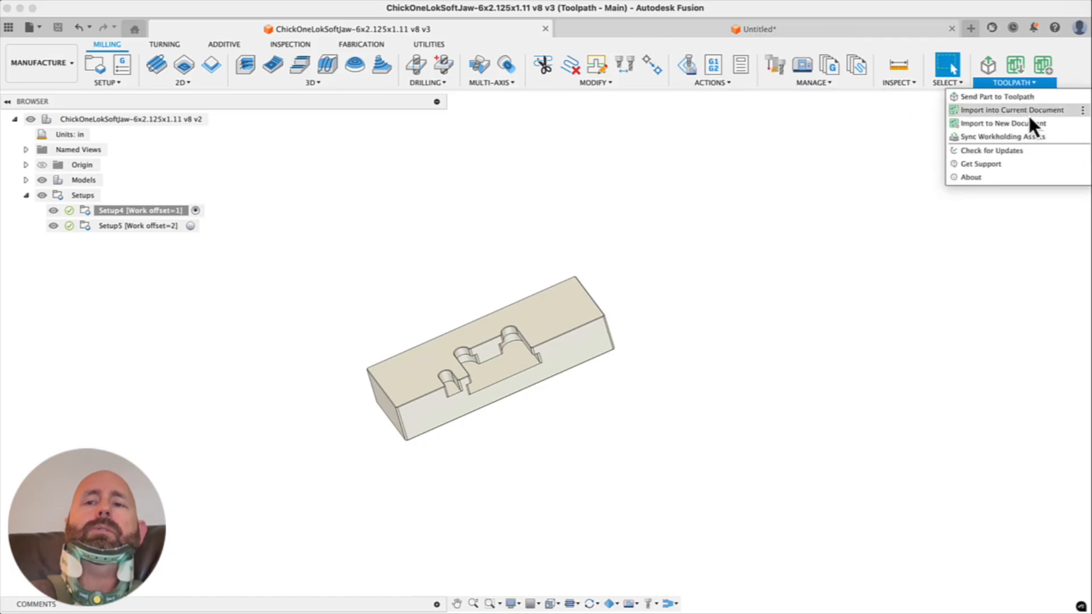
left_click(896, 312)
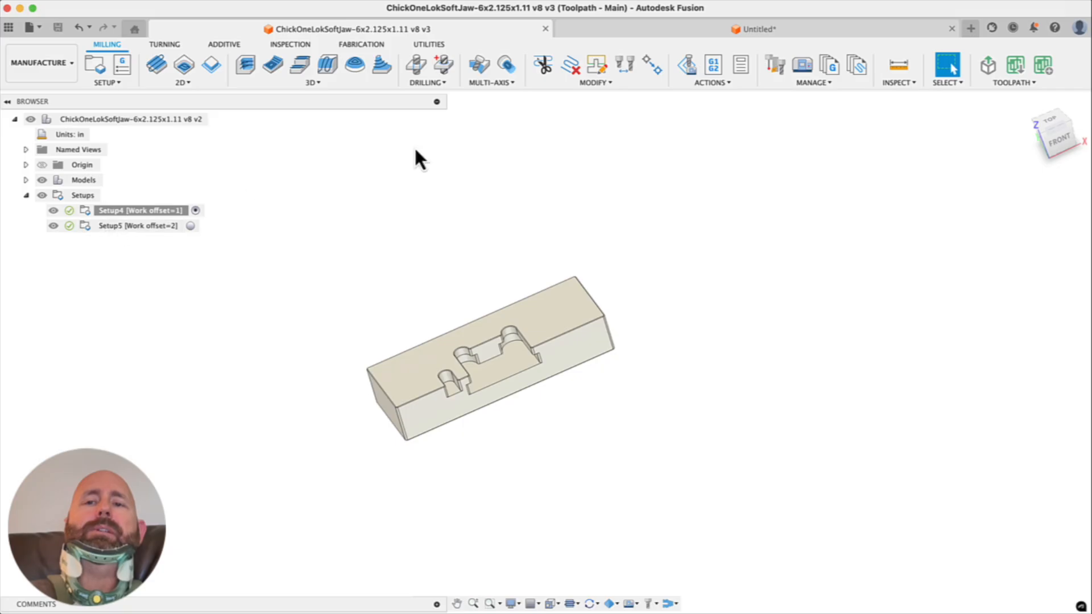
left_click(1015, 66)
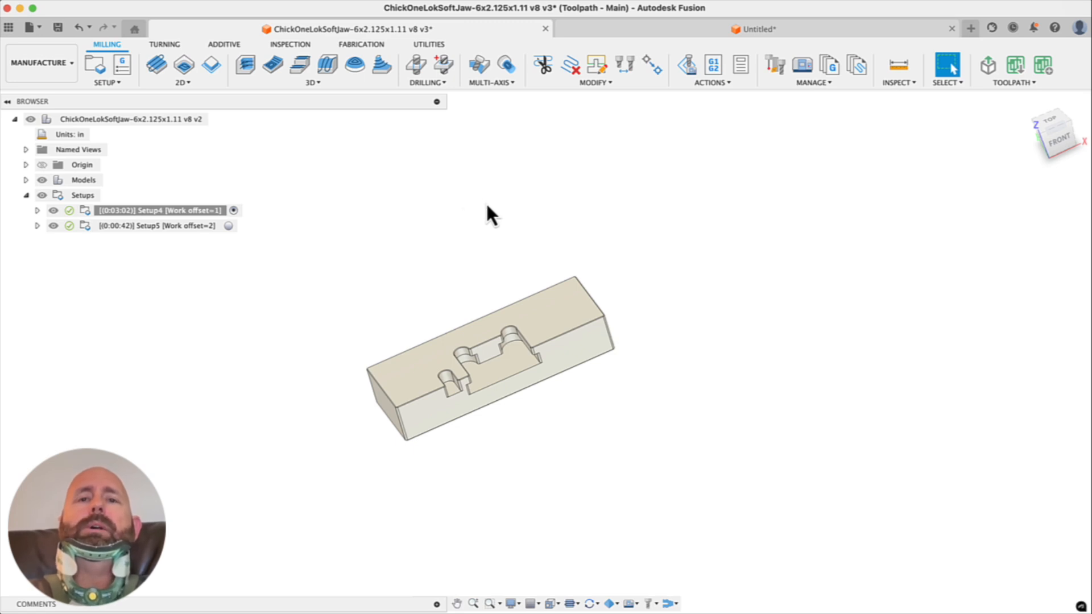
Expand Setup4 and Setup5 and inspect the adaptive clearing, face and 2D contour toolpaths of the 1/2" end mill in Setup4
scroll(402, 358, "up", 3)
scroll(401, 362, "up", 3)
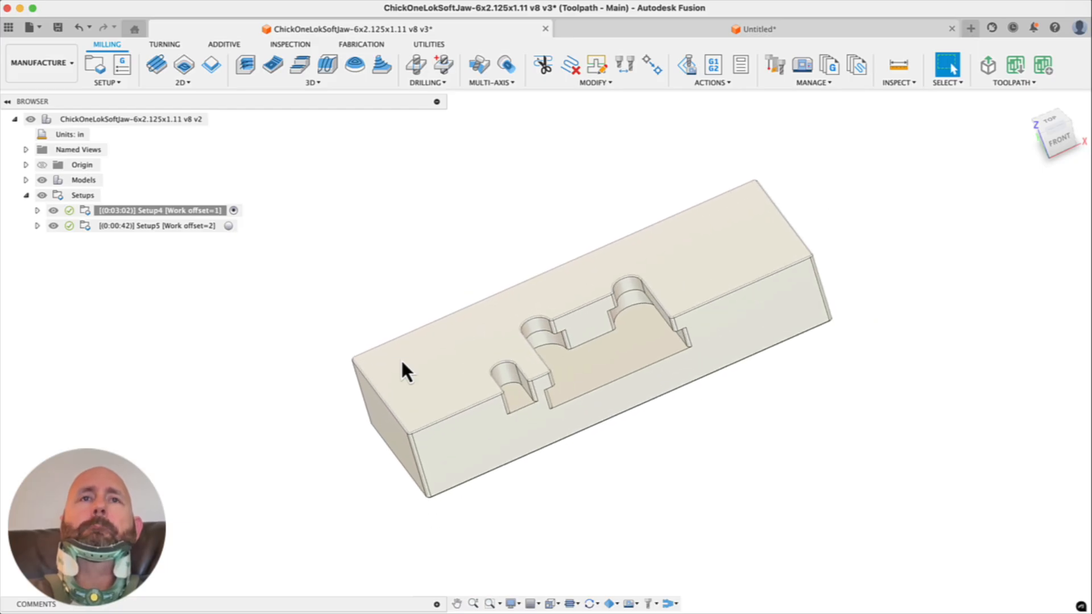
left_click(37, 210)
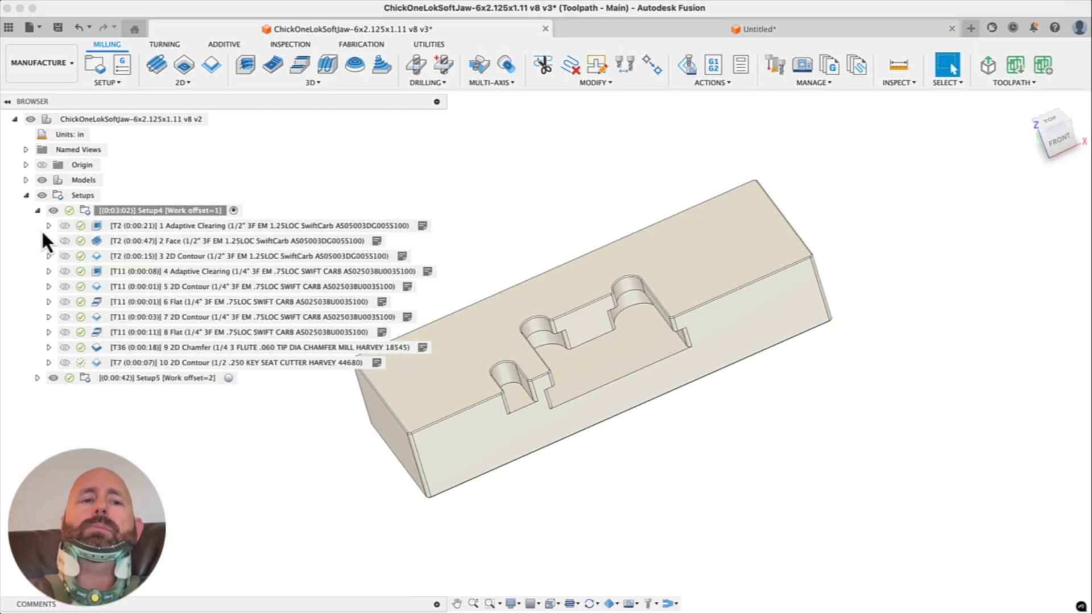
left_click(37, 378)
left_click(199, 226)
middle_click_drag(821, 431, 775, 426, "shift")
left_click(203, 242)
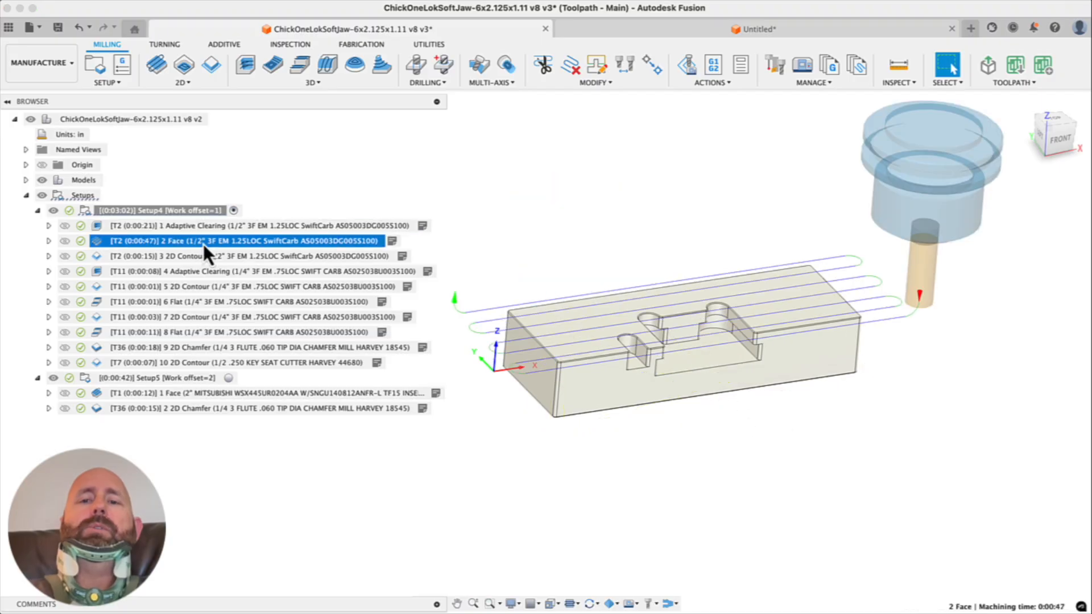
left_click(242, 262)
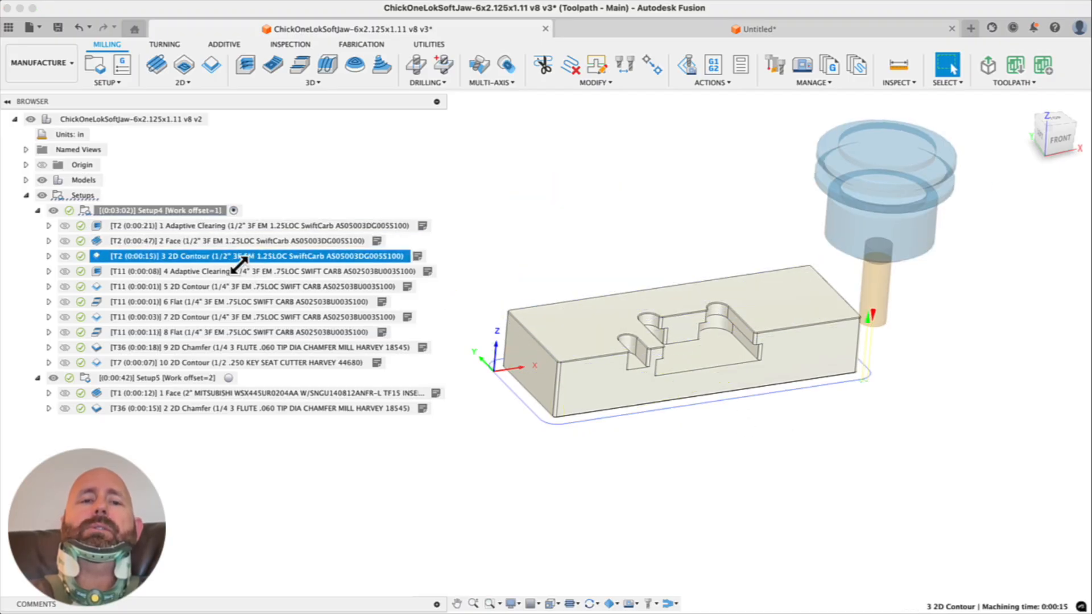
Inspect Setup4's 1/4" end mill operations, the 2D chamfer and the key seat cutter's 2D contour on the pocket
left_click(239, 269)
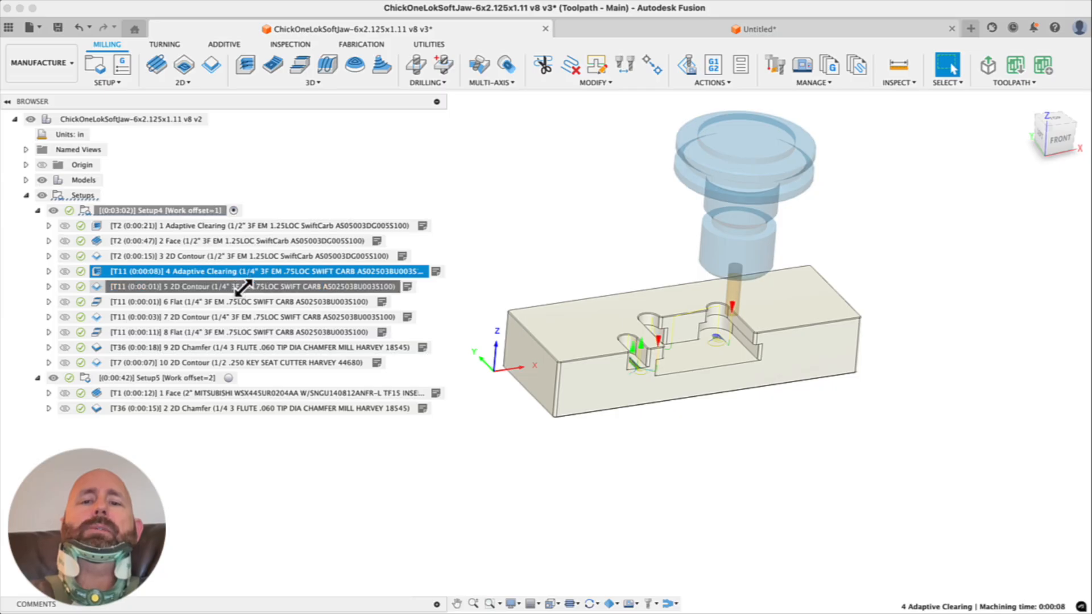
left_click(244, 286)
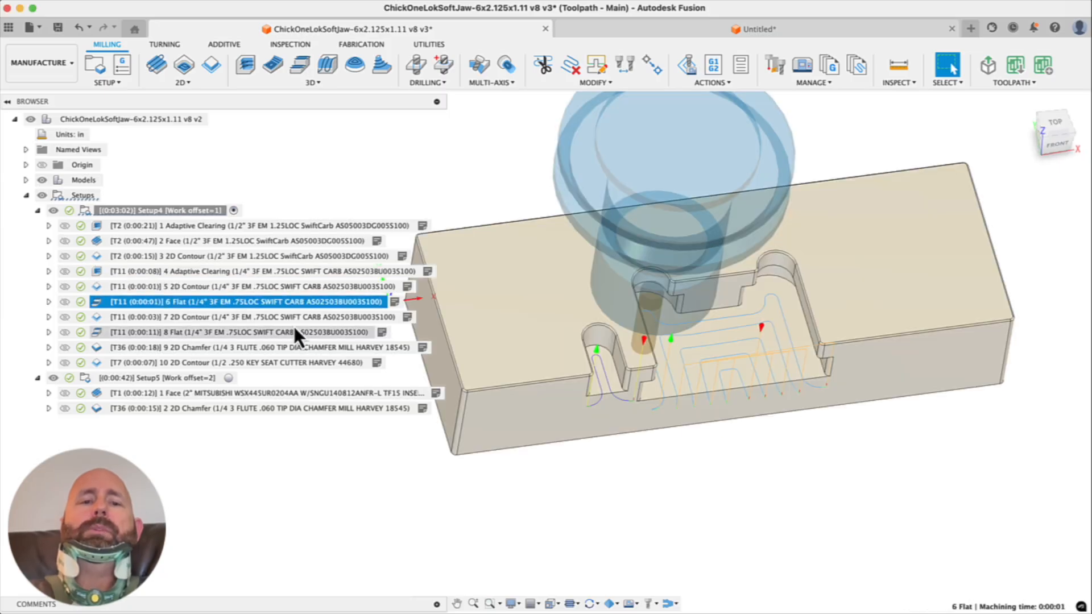
left_click(291, 319)
left_click(290, 333)
left_click(296, 346)
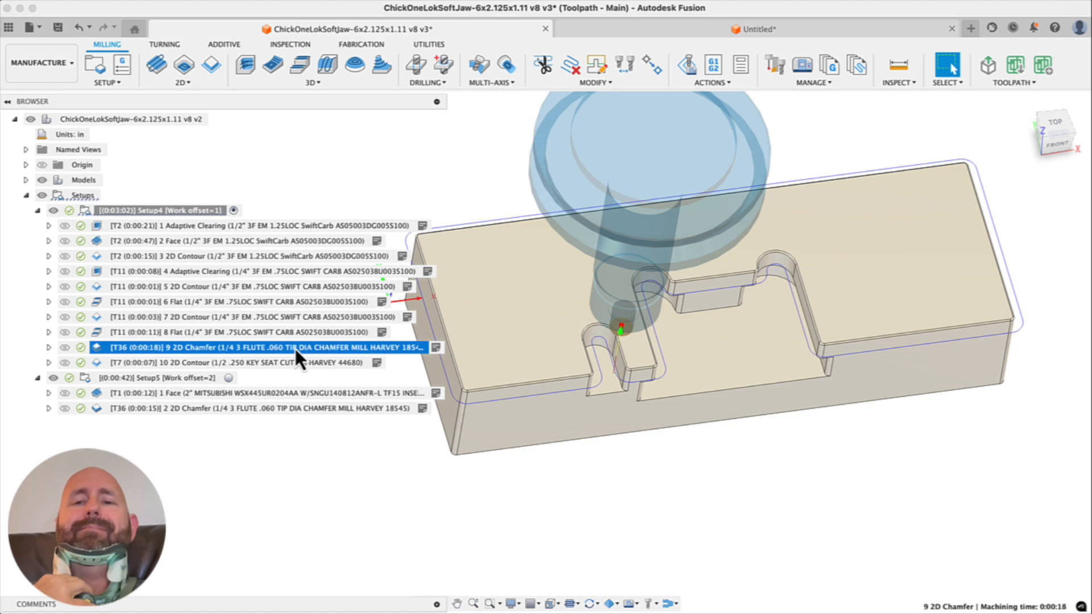
left_click(288, 364)
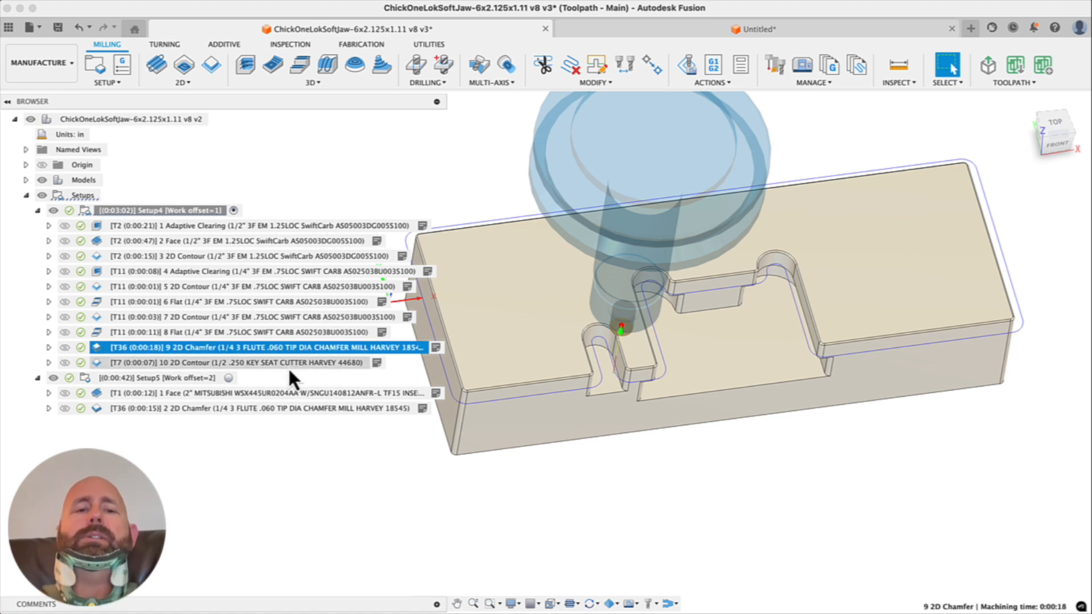
middle_click_drag(742, 467, 722, 446, "shift")
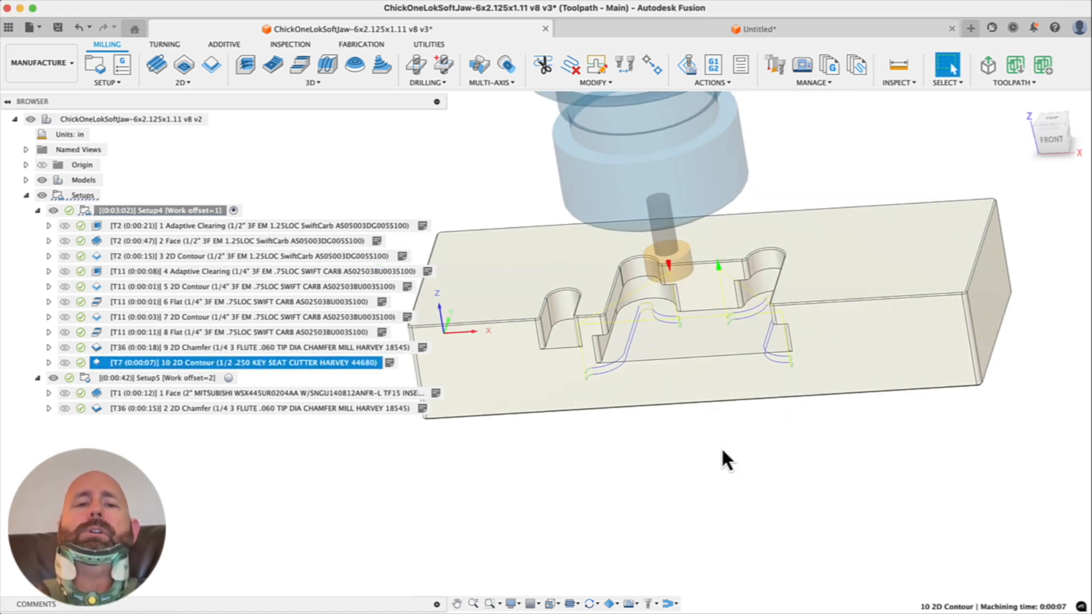
Inspect Setup5's face and 2D chamfer toolpaths on the engraved underside of the jaw
left_click(156, 397)
left_click(188, 408)
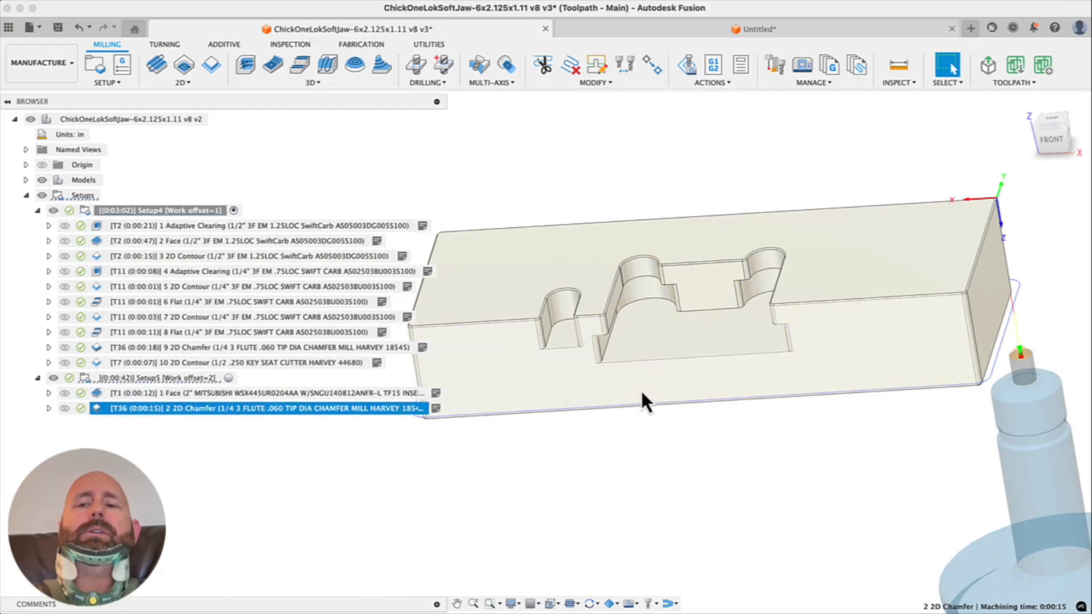
middle_click_drag(729, 414, 749, 215, "shift")
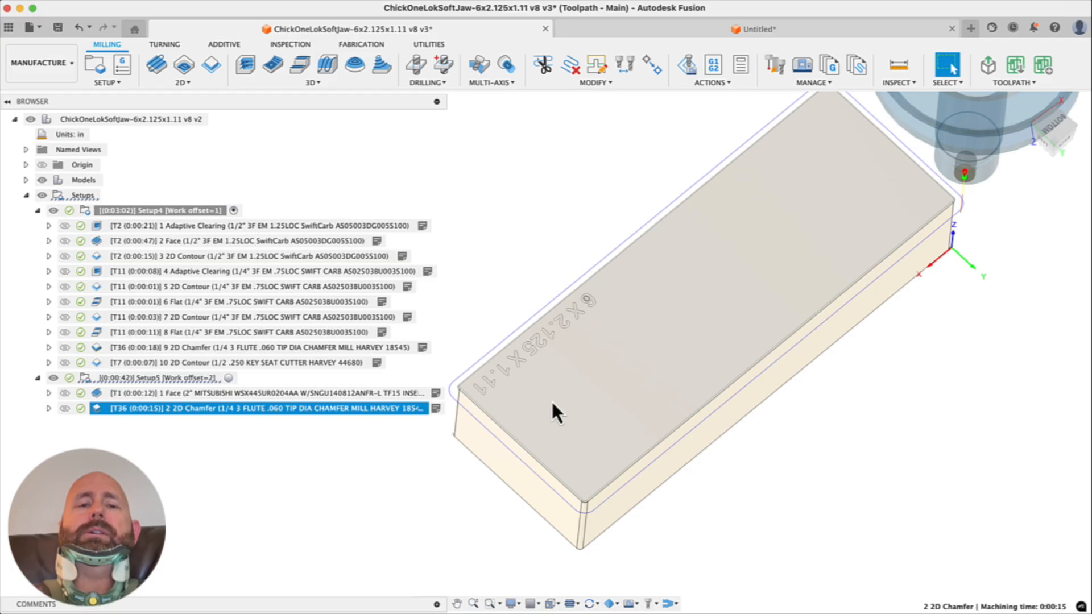
left_click(200, 397)
left_click(206, 408)
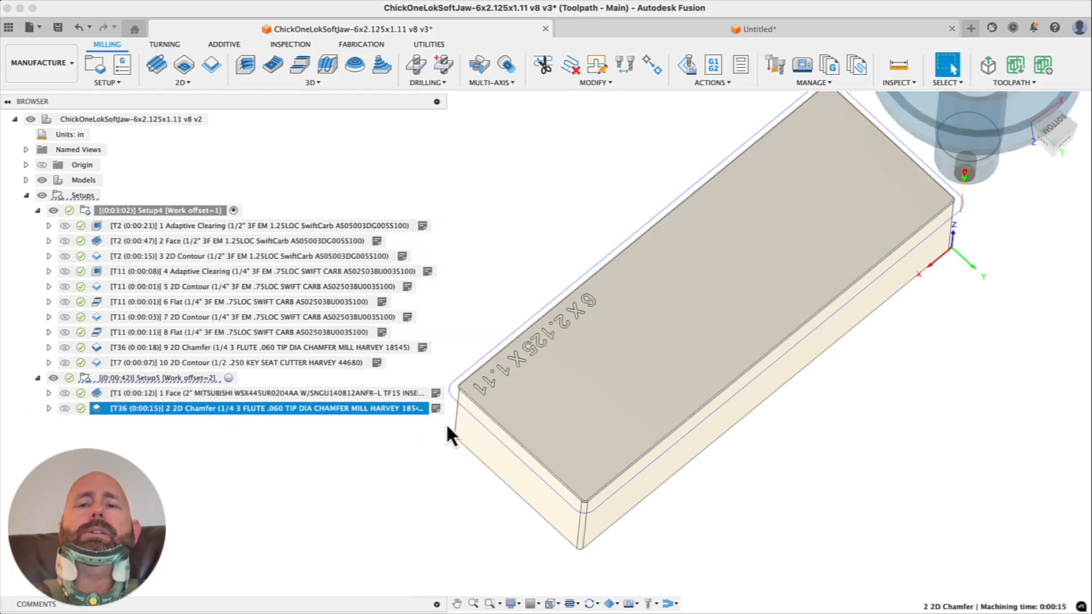
middle_click_drag(580, 409, 787, 370, "shift")
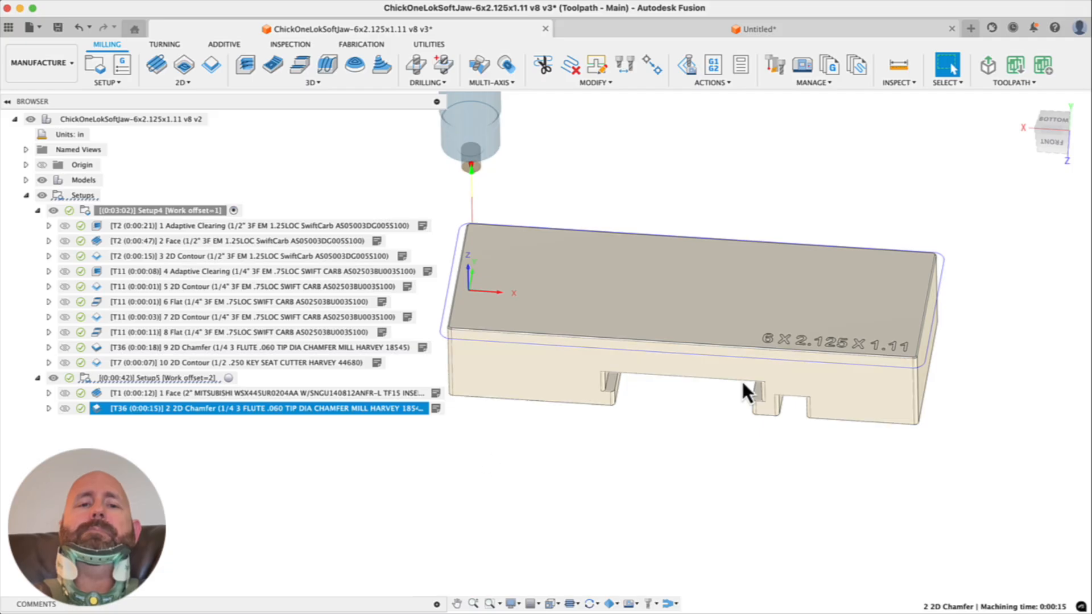
Examine the key seat cutter's 2D contour in Setup4 up close and check the radius of the curved undercut wall
left_click(683, 447)
middle_click_drag(598, 393, 574, 256, "shift")
left_click(341, 364)
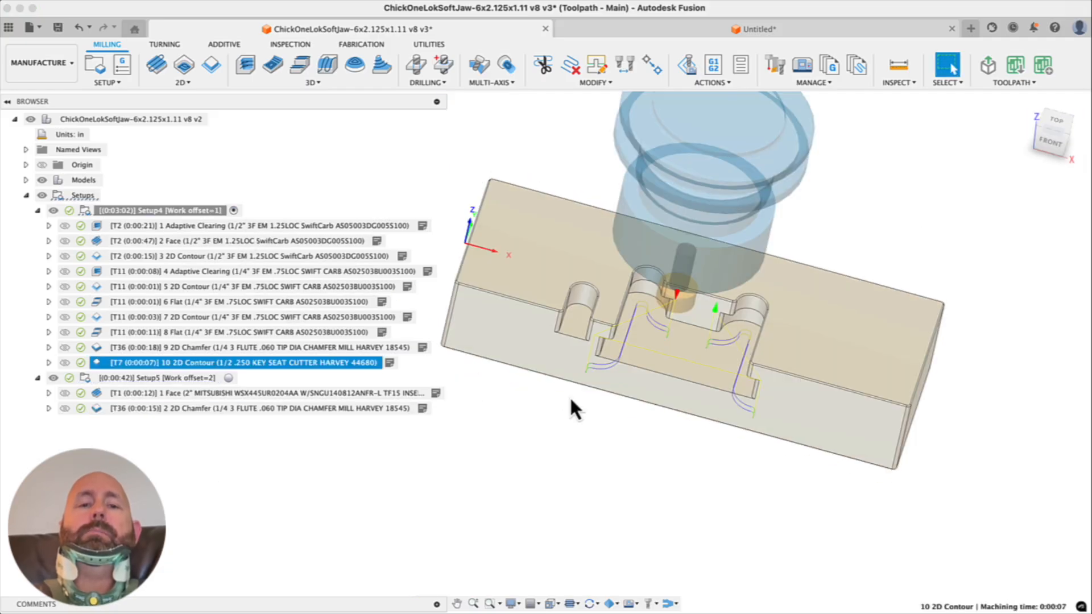
scroll(682, 356, "up", 4)
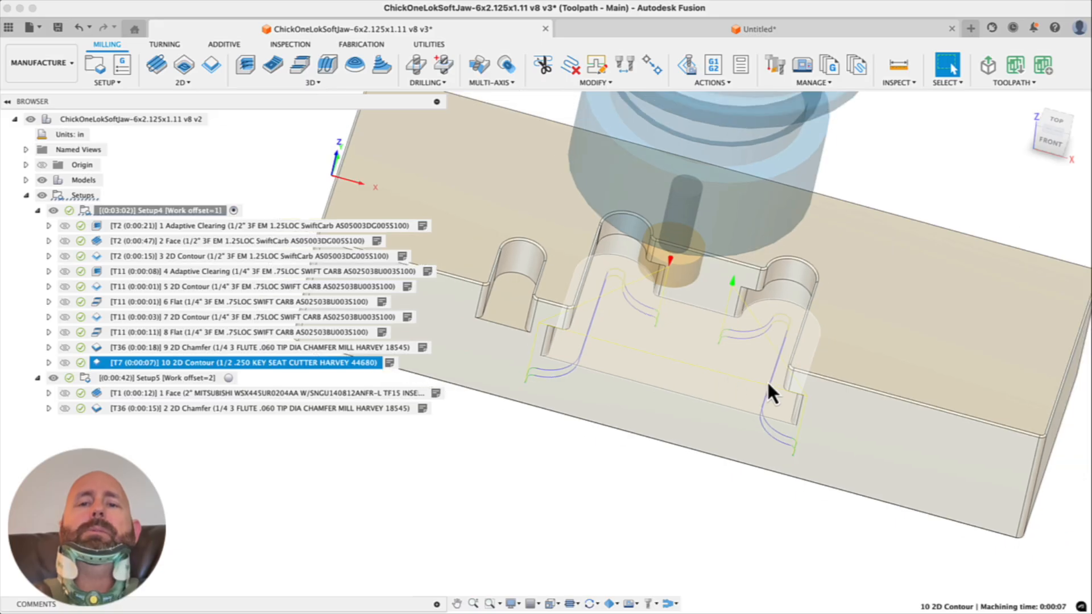
scroll(860, 385, "up", 1)
scroll(861, 389, "down", 1)
scroll(638, 306, "up", 5)
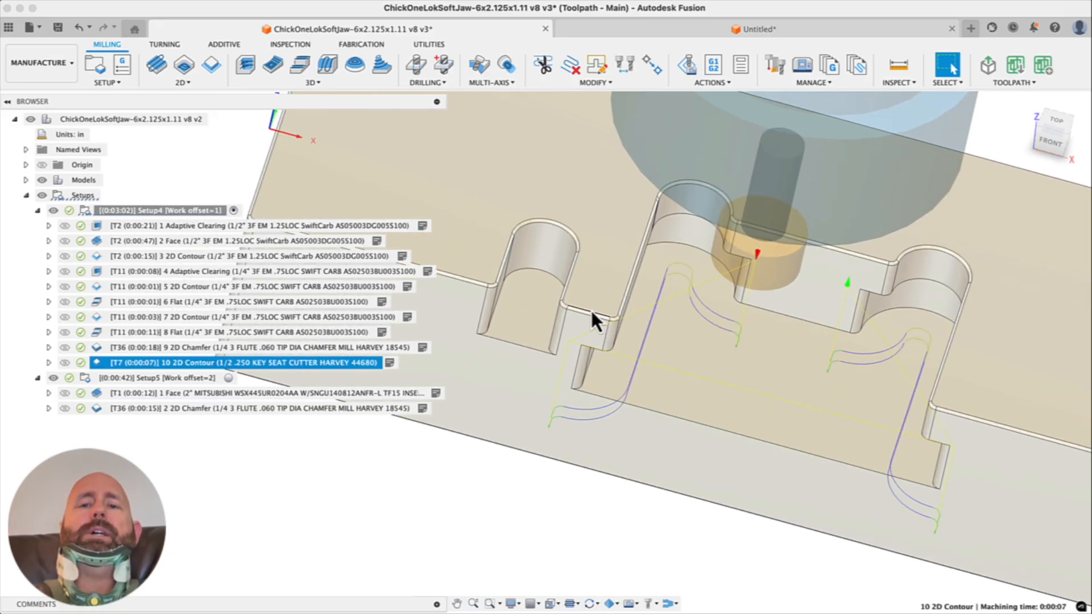
middle_click_drag(639, 278, 652, 298, "shift")
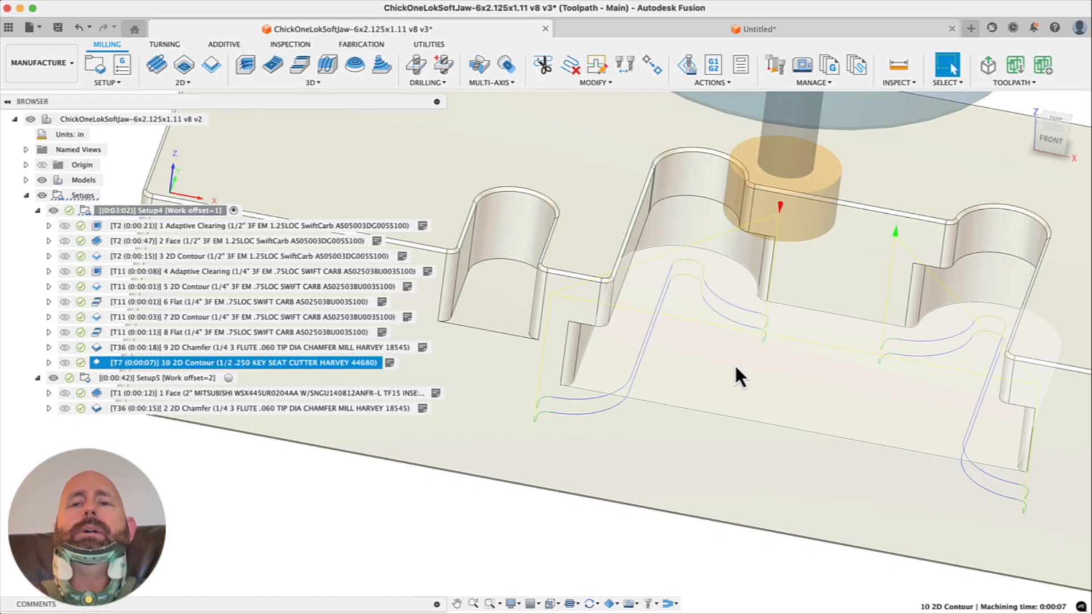
left_click(707, 232)
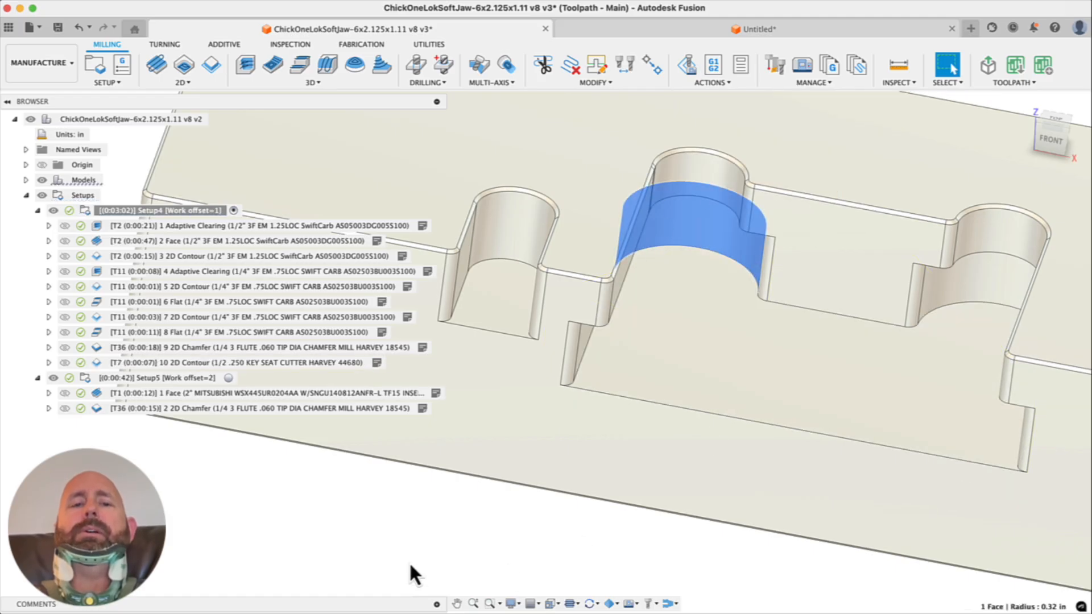
left_click(220, 364)
left_click(222, 353)
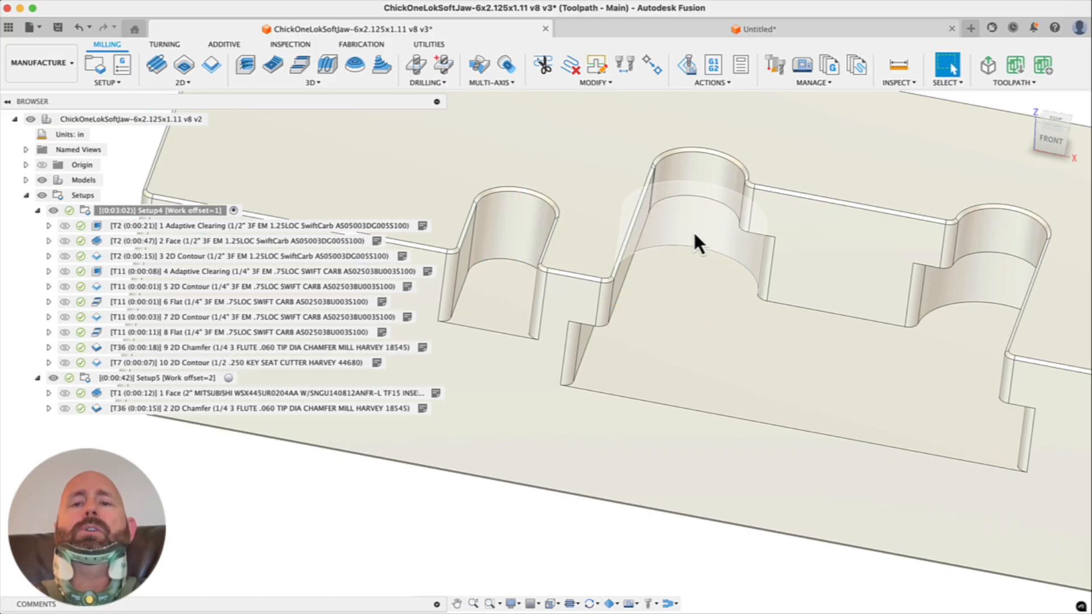
Compare Setup4's first Adaptive Clearing and Face toolpaths, and reorder them so that Face comes first
scroll(726, 302, "down", 3)
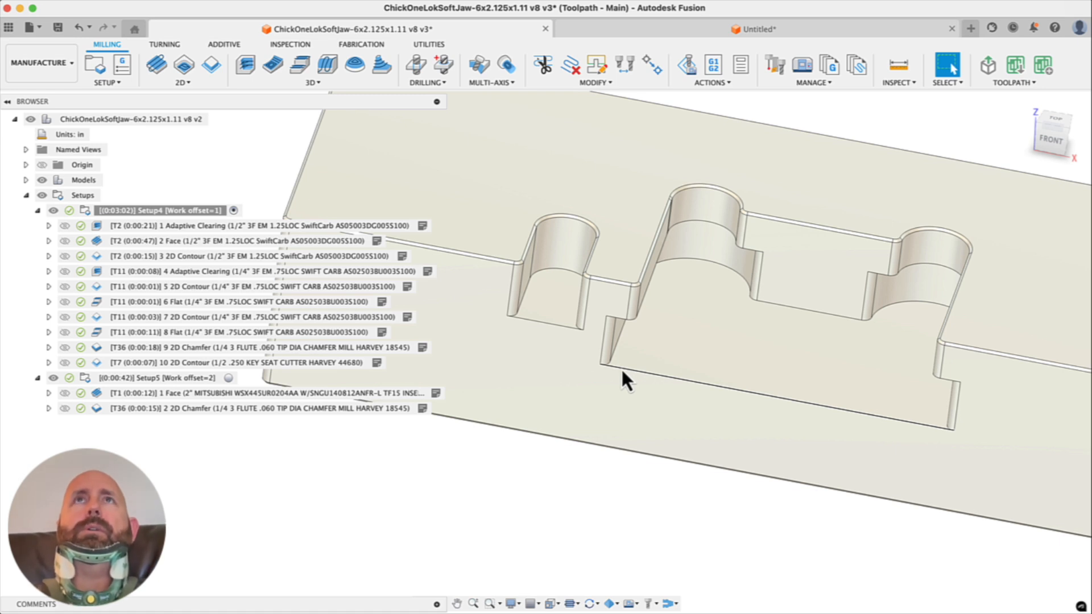
scroll(621, 368, "down", 5)
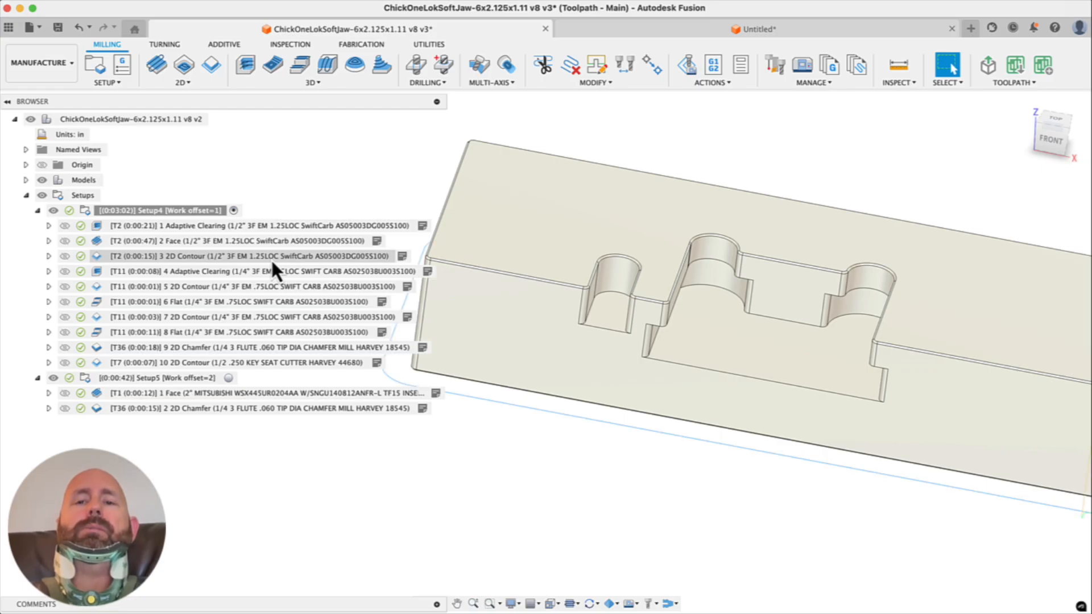
scroll(649, 313, "down", 3)
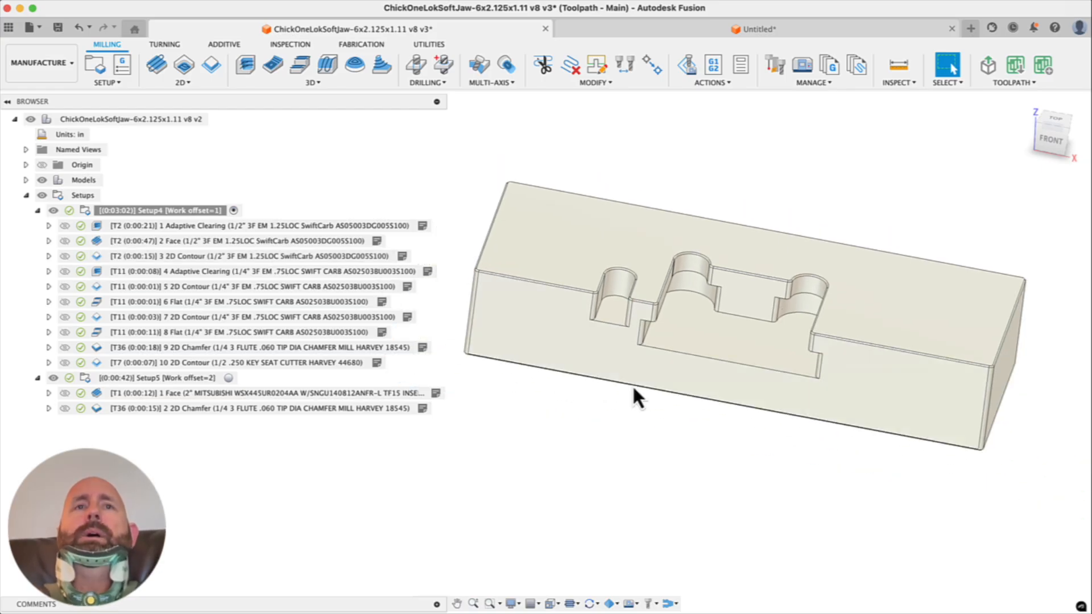
middle_click_drag(655, 402, 644, 403, "shift")
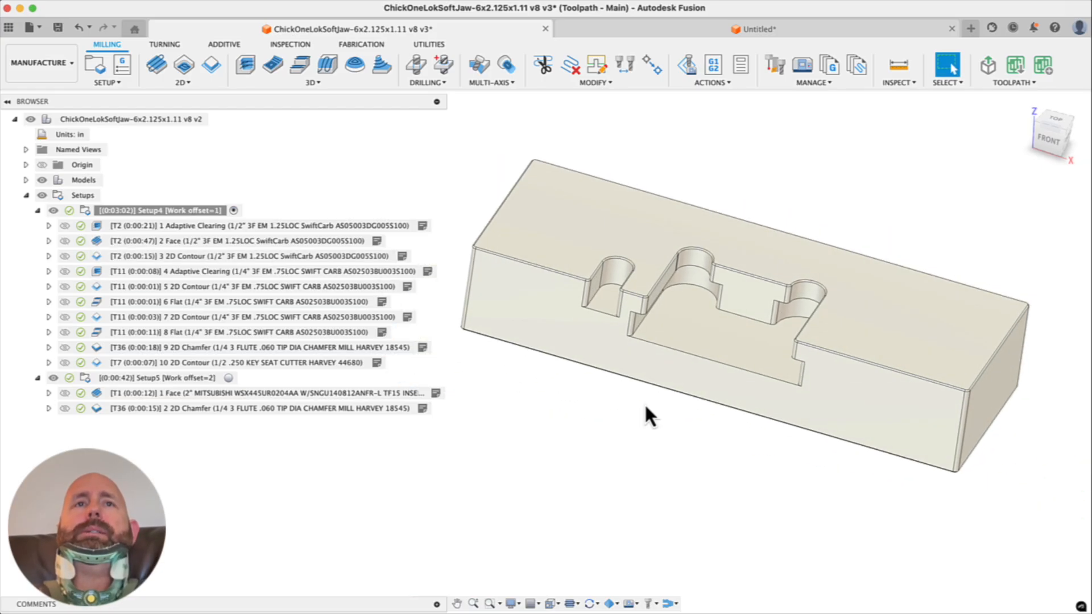
left_click(265, 226)
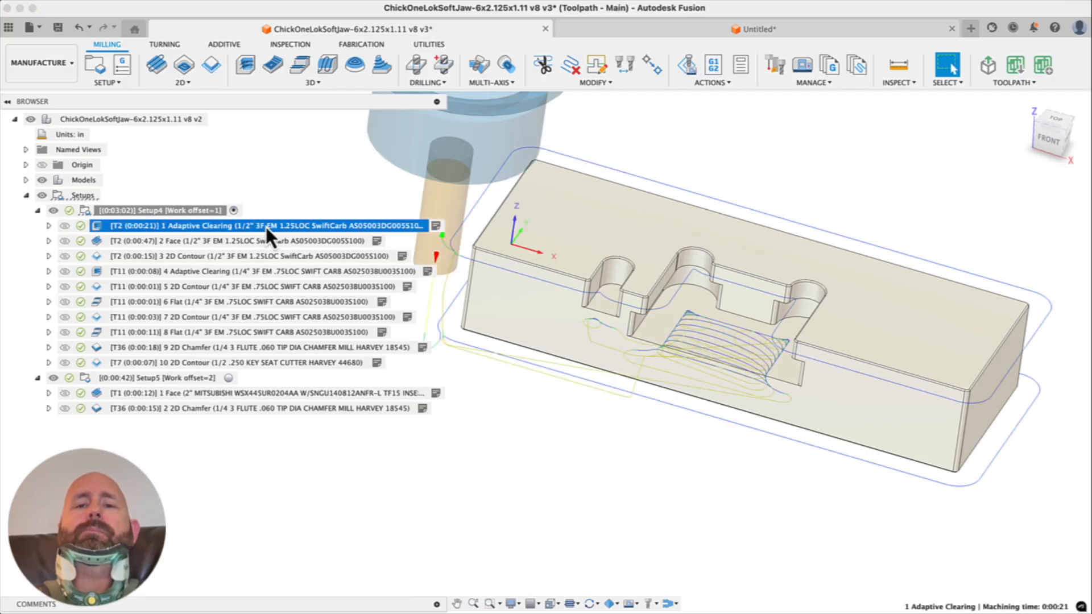
middle_click_drag(746, 400, 692, 385, "shift")
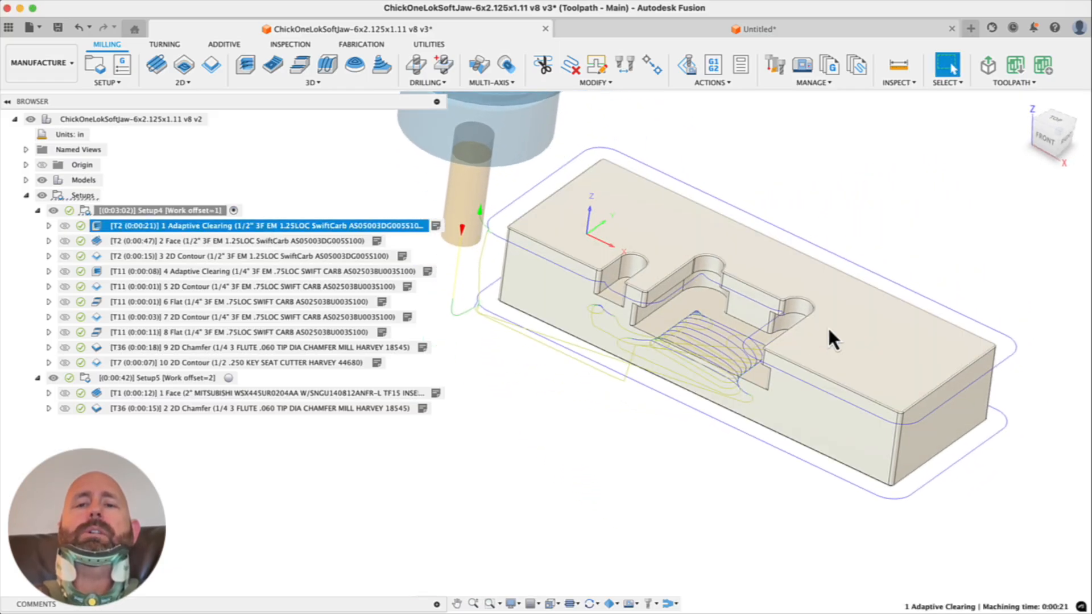
left_click(215, 241)
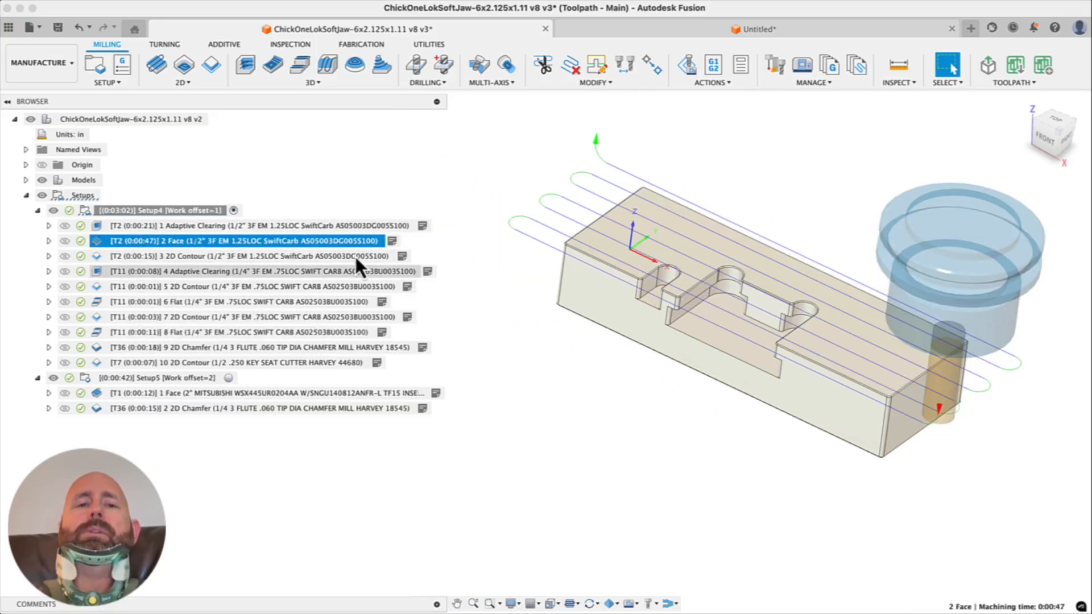
left_click(292, 227)
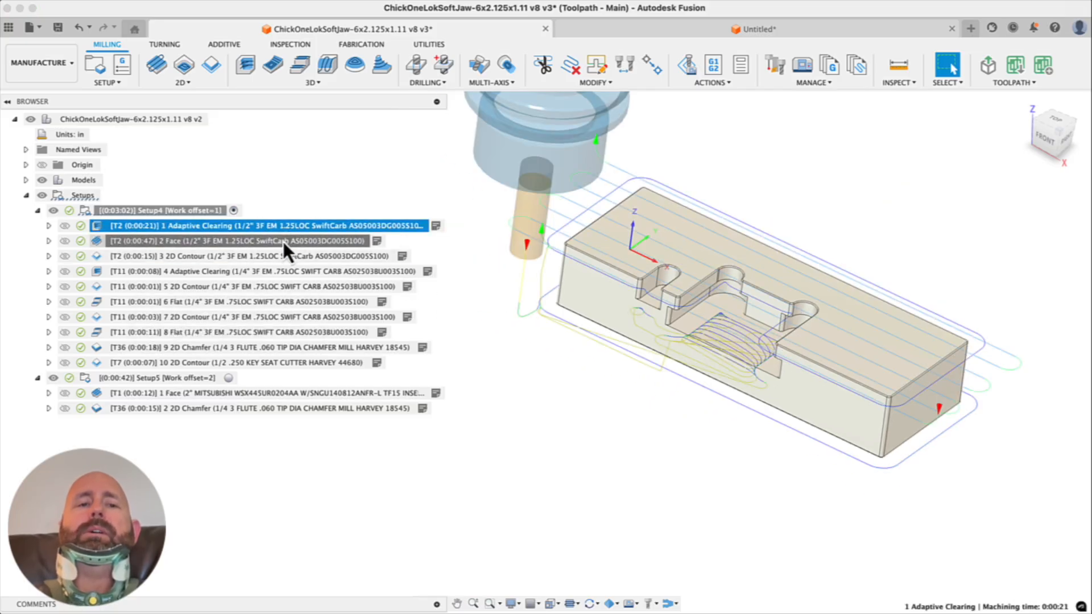
left_click_drag(278, 211, 275, 250)
Change the Setup4 Face operation's tool to the 2" Mitsubishi face mill, using the AluWrought_Face_Finish cutting data
left_click(227, 225)
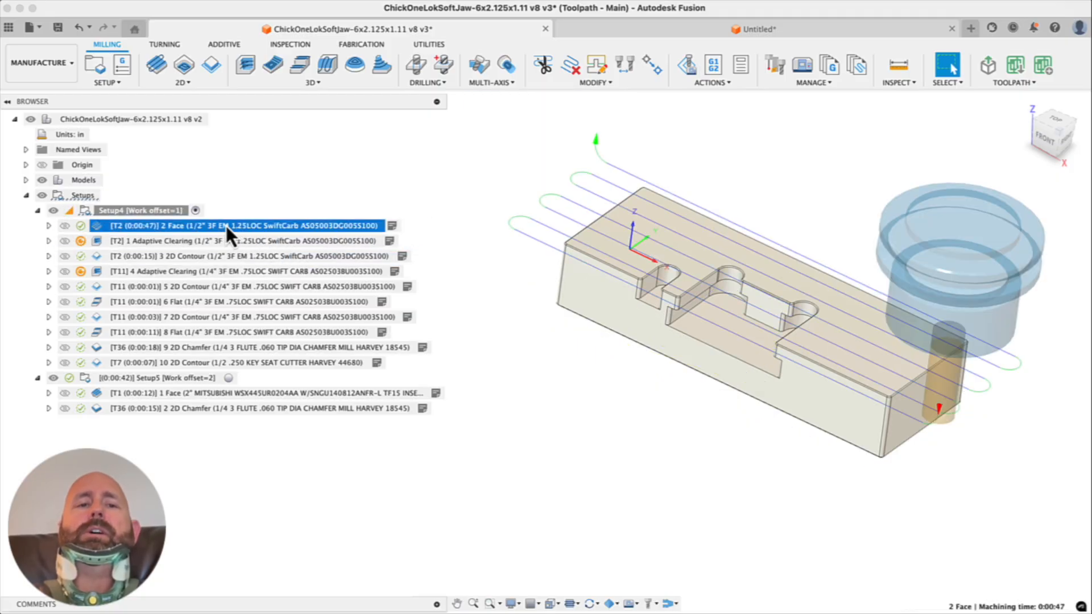
right_click(227, 225)
left_click(284, 7)
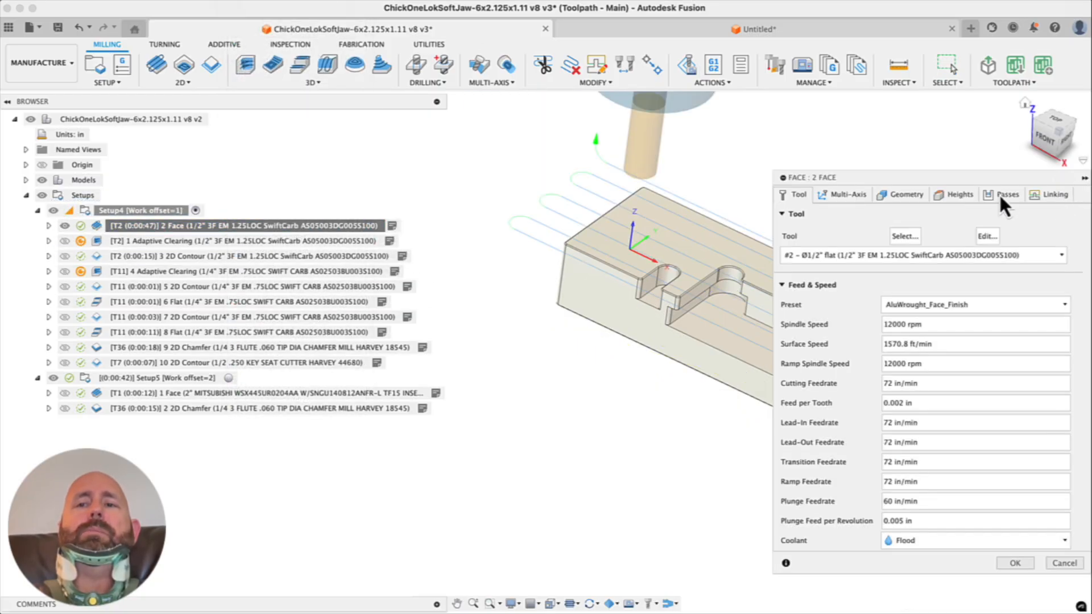
left_click(905, 235)
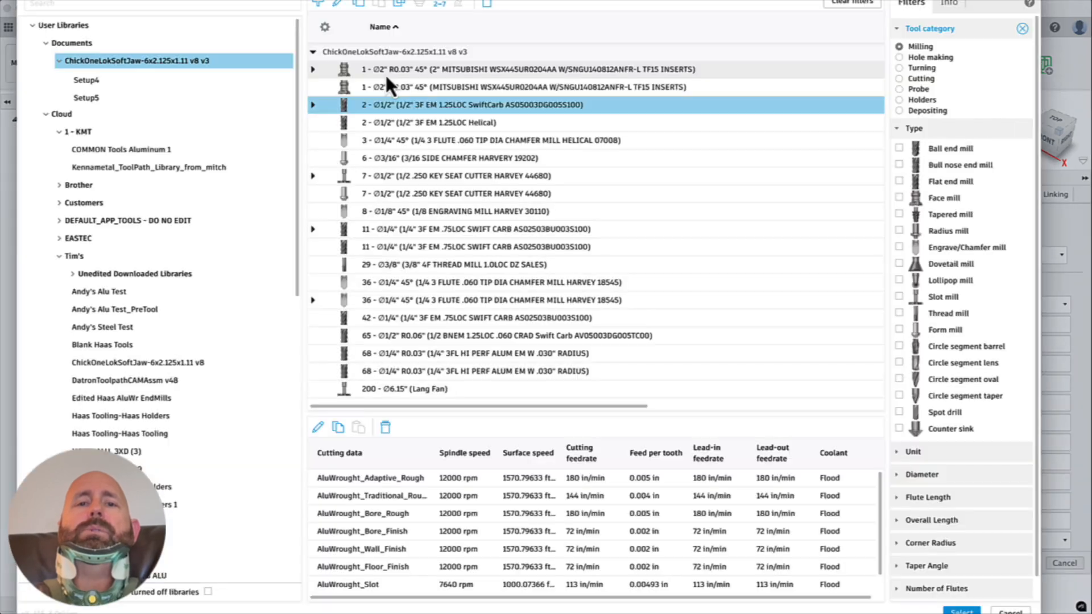
left_click(387, 70)
left_click(493, 498)
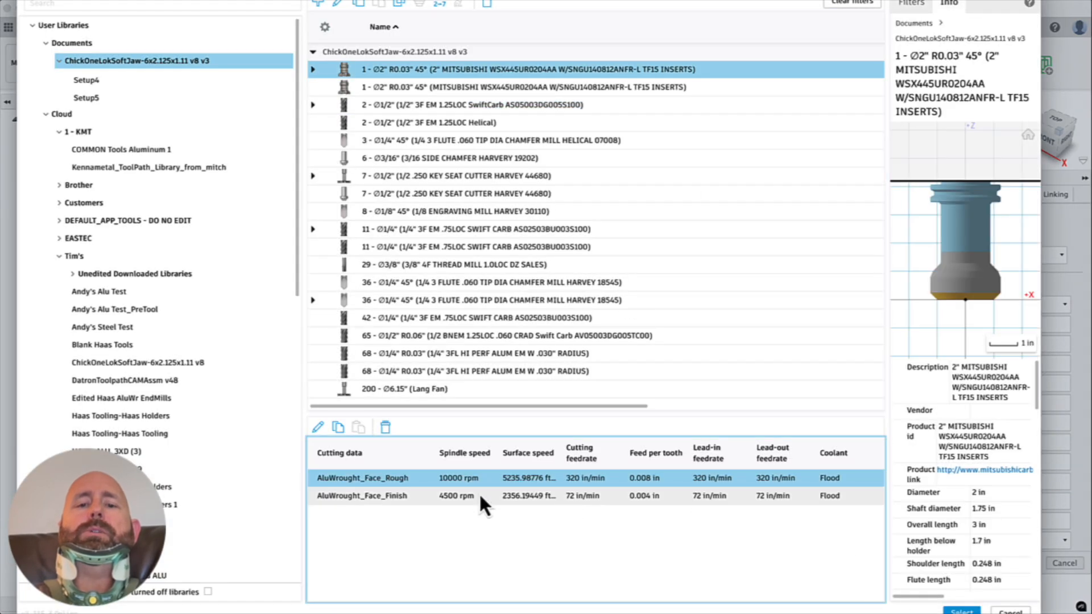
left_click(961, 612)
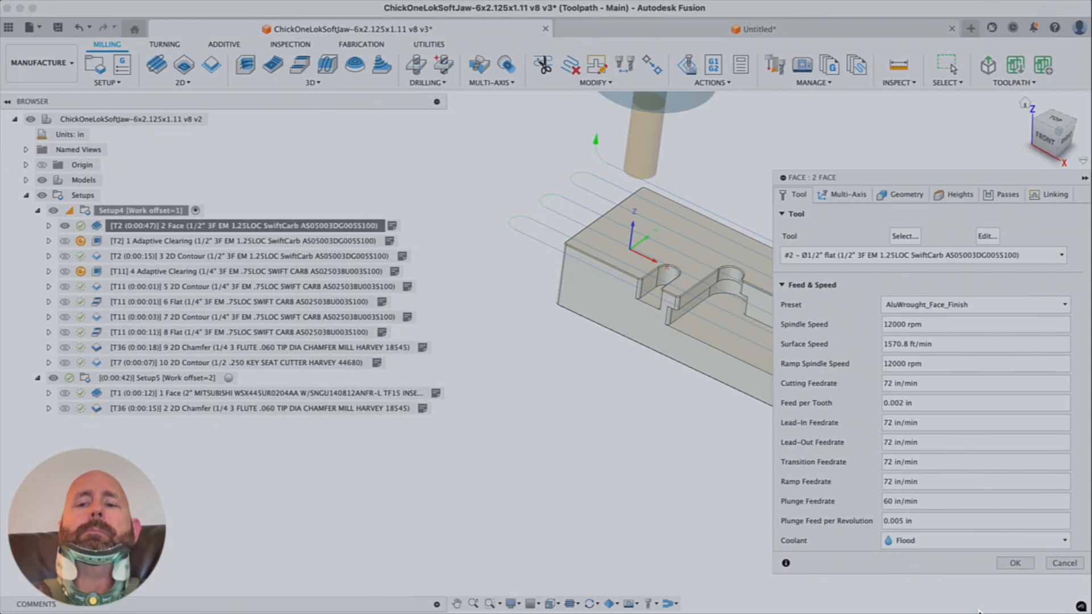
Regenerate Setup4's first Adaptive Clearing and check its cutting depth against the jaw's lower edge in a front view
left_click(193, 241)
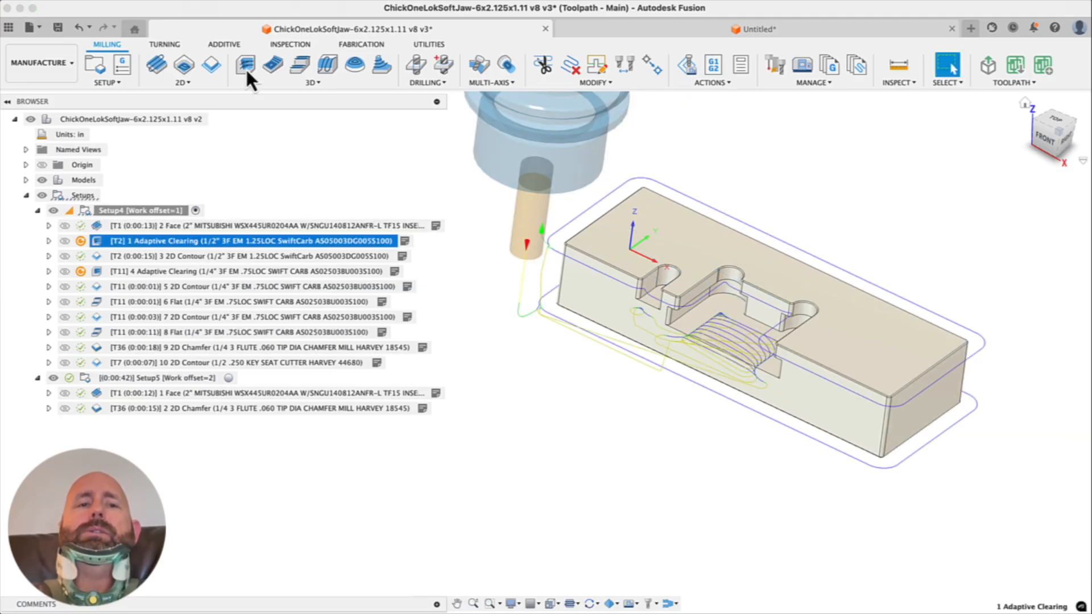
right_click(241, 50)
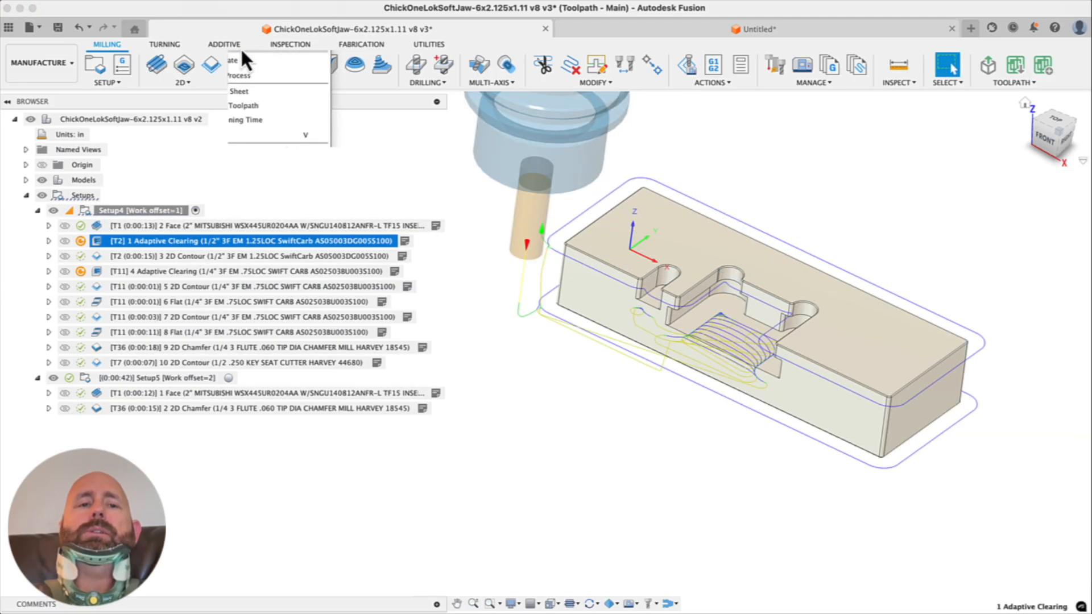
left_click(1045, 139)
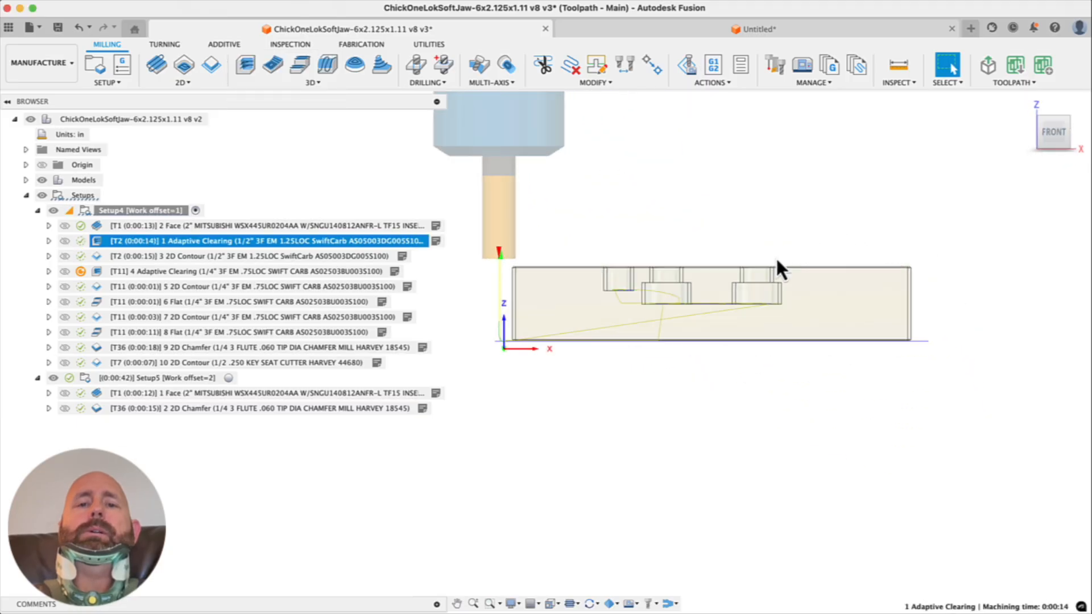
scroll(498, 255, "up", 10)
scroll(760, 260, "down", 5)
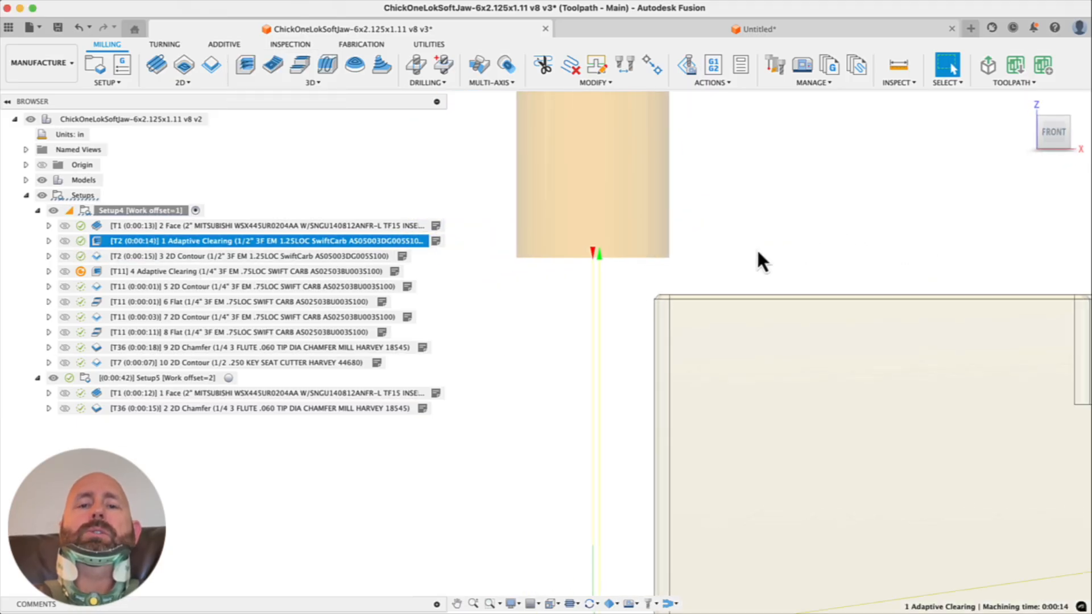
scroll(666, 450, "up", 5)
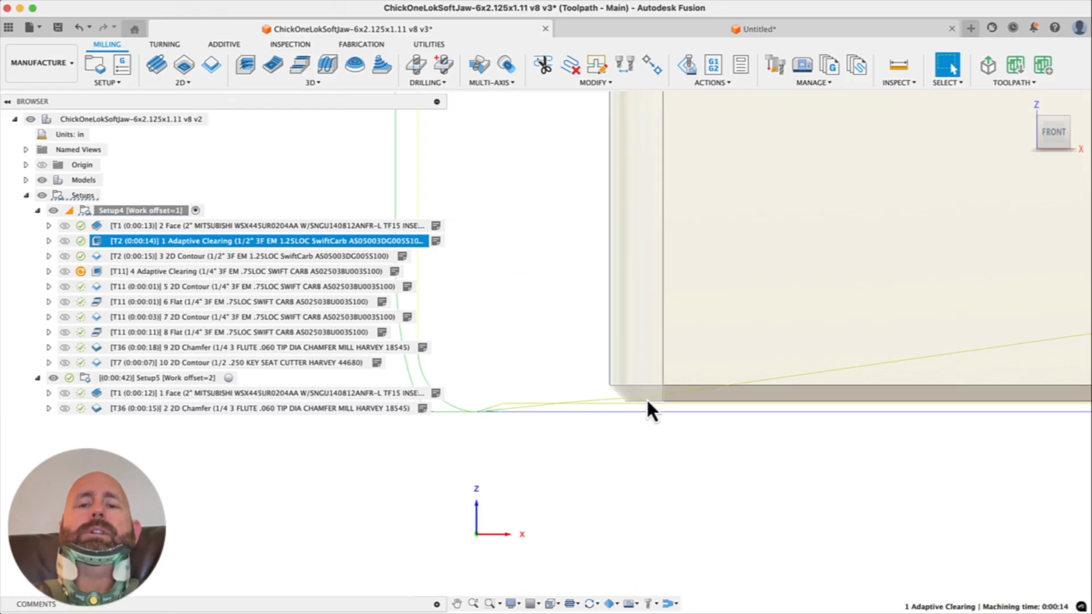
scroll(637, 409, "down", 8)
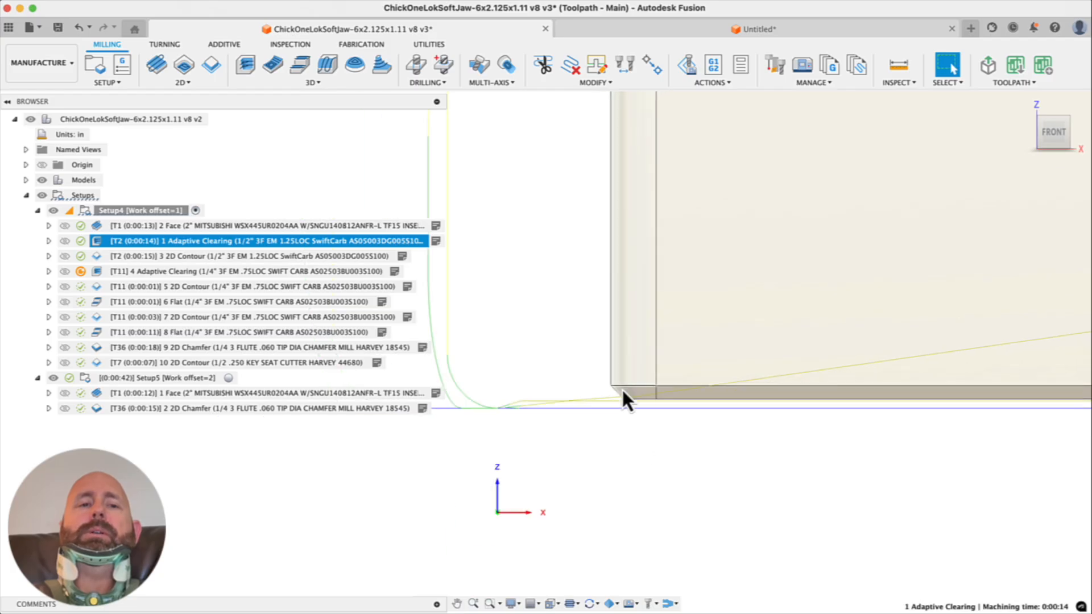
mouse_move(731, 354)
middle_mouse_down("shift")
mouse_move(907, 365)
mouse_move(914, 394)
mouse_move(718, 370)
middle_mouse_up("shift")
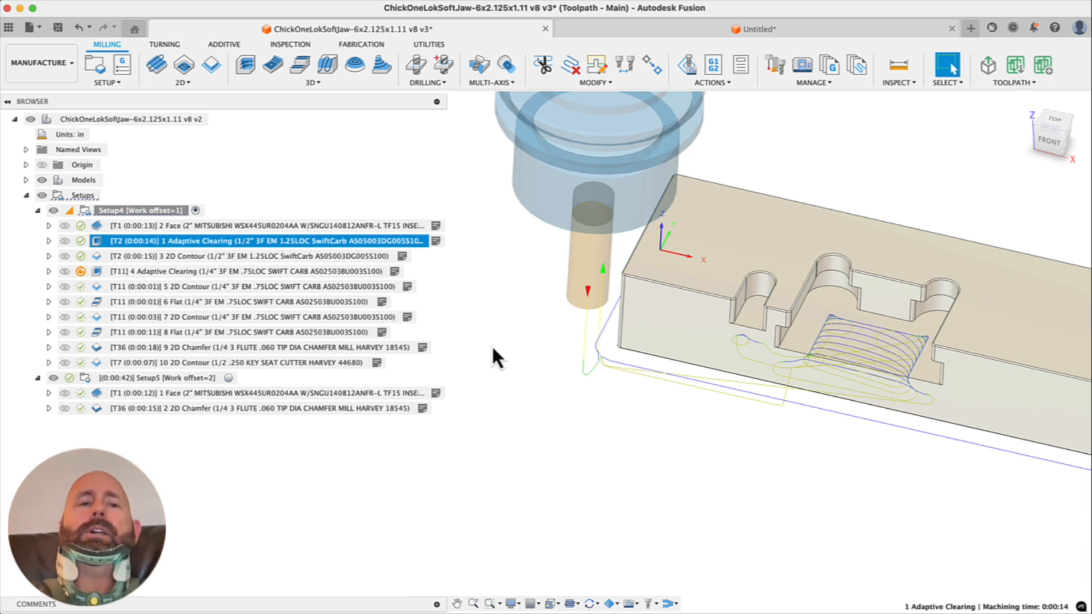
Review Setup4's 1/2" end mill 2D Contour around the outside of the jaw
double_click(215, 255)
left_click(1040, 562)
left_click(176, 245)
left_click(176, 254)
scroll(581, 404, "down", 4)
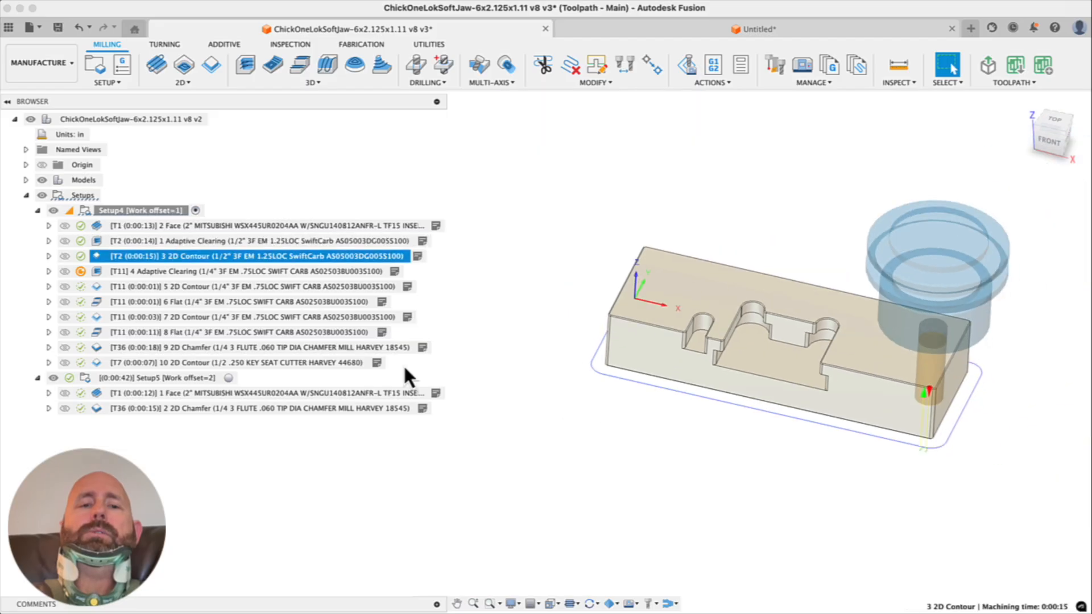
Examine the 1/4" end mill Adaptive Clearing in the jaw's slot and pocket corners, and regenerate it
left_click(175, 272)
scroll(722, 341, "up", 4)
middle_click_drag(813, 370, 858, 409, "shift")
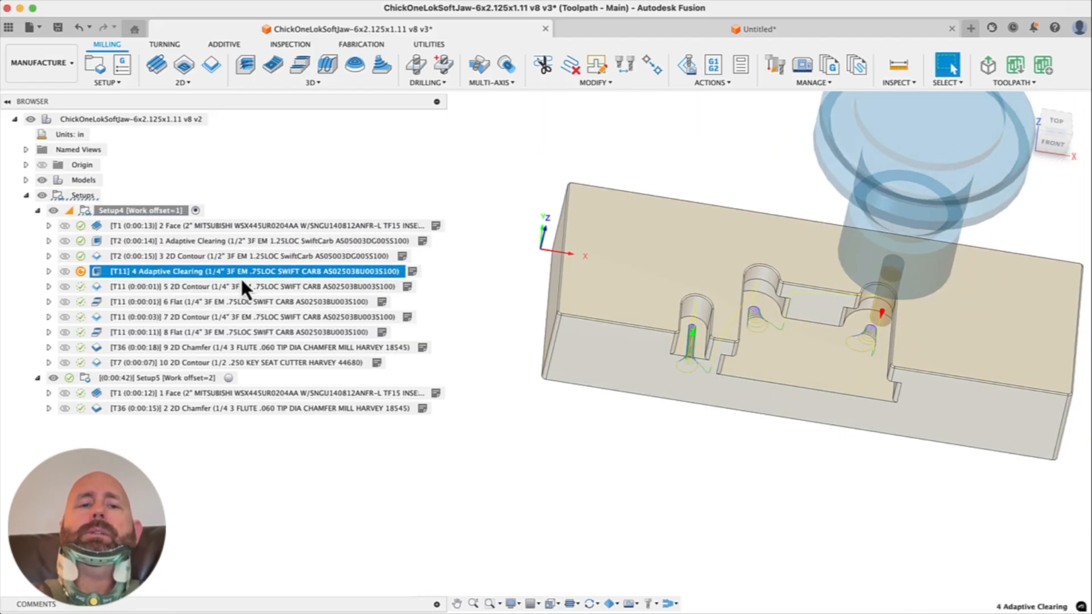
right_click(289, 49)
left_click(292, 50)
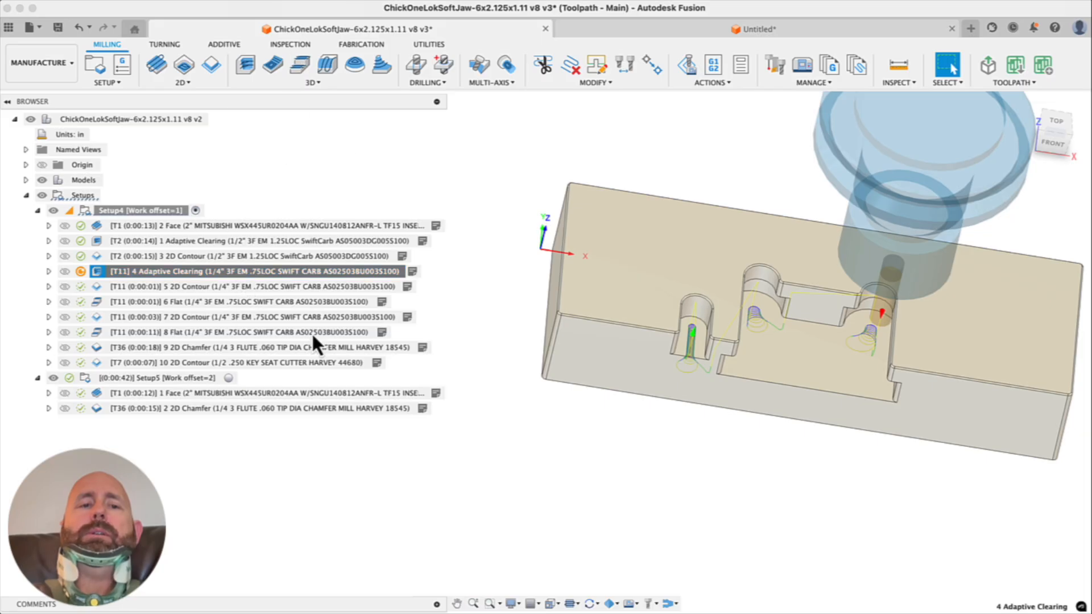
Compare the 2D Contour and Flat toolpaths in the small slot, and delete the redundant 6 Flat operation
left_click(190, 288)
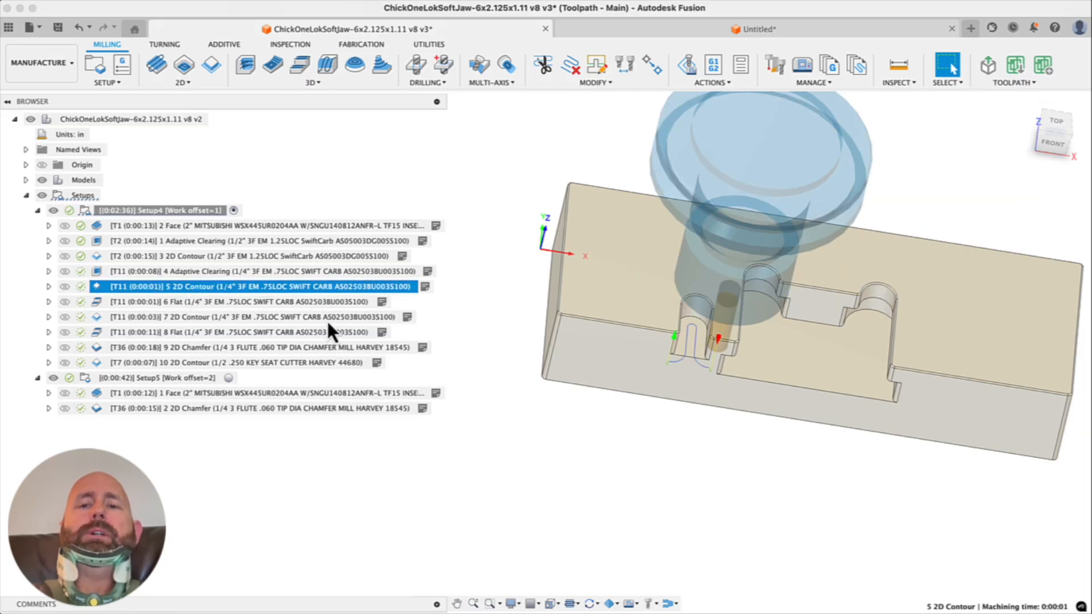
scroll(711, 358, "up", 5)
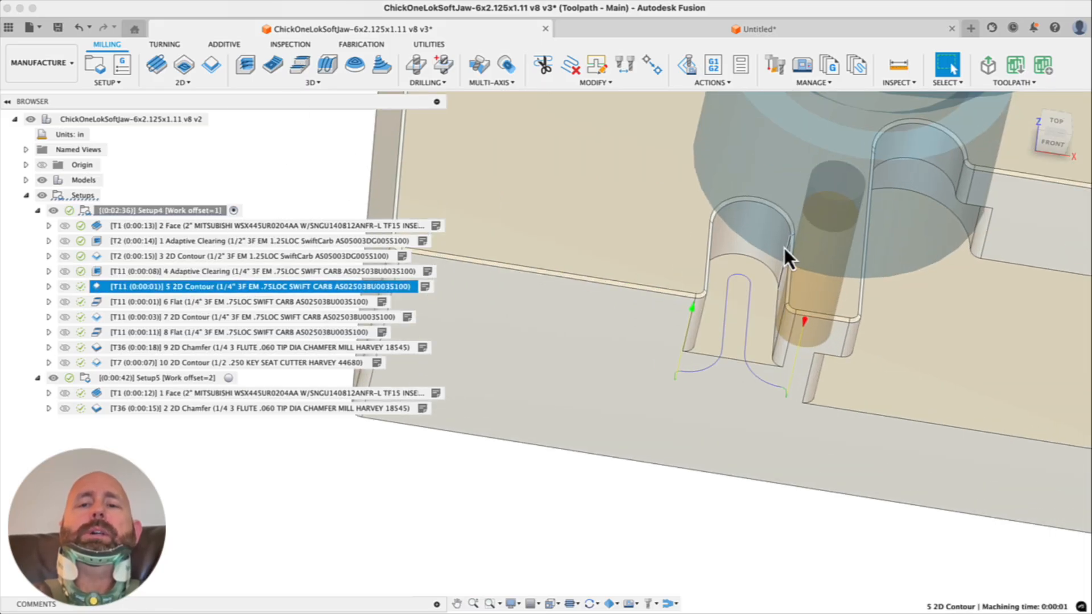
left_click(218, 302)
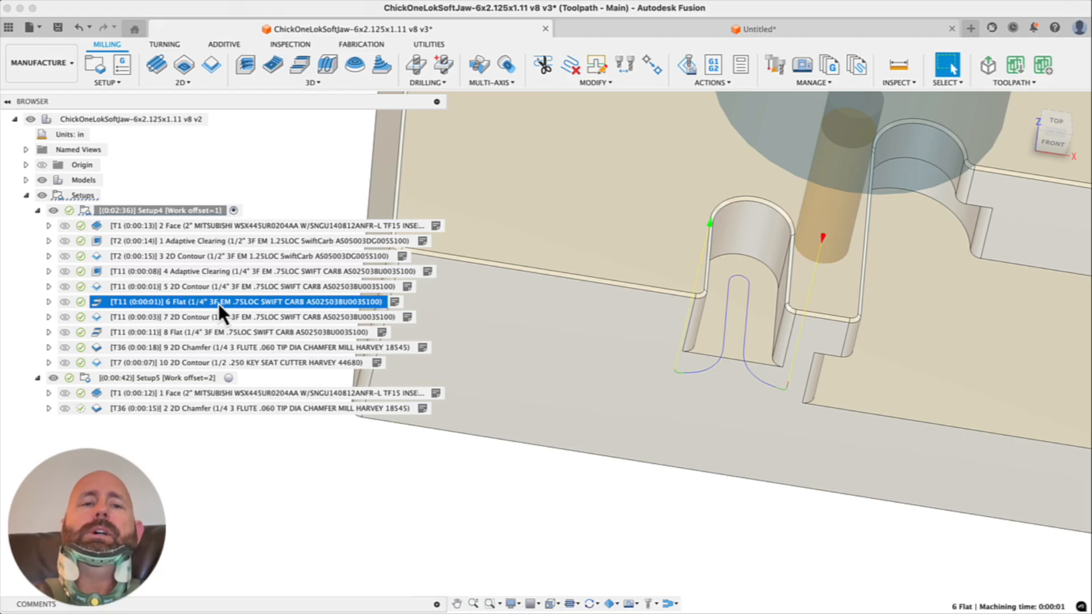
right_click(262, 310)
left_click(354, 307)
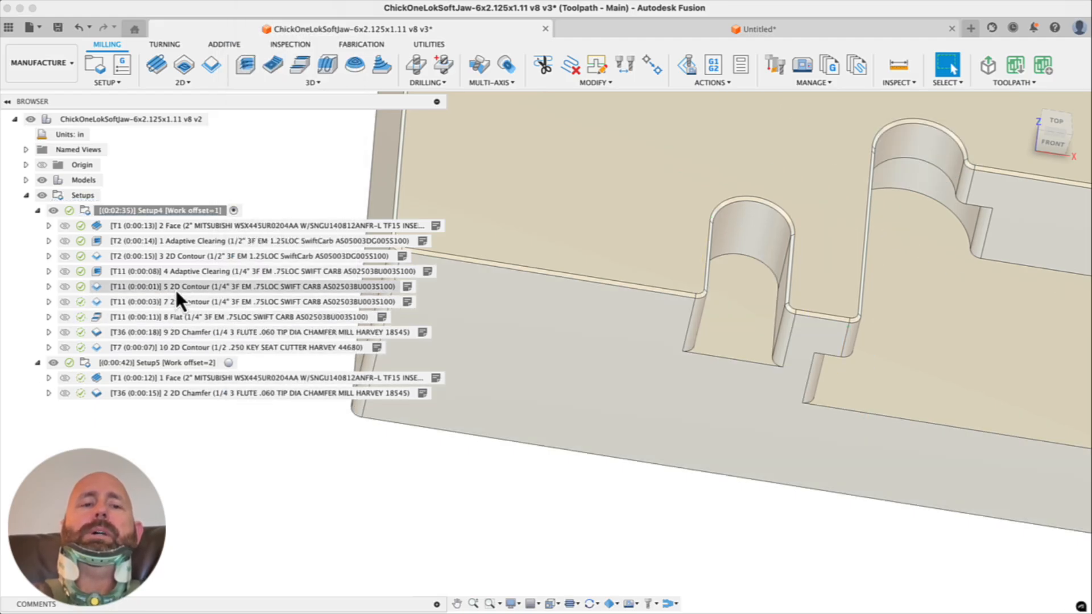
Set the bottom height offset of the small slot's 2D Contour to 0
left_click(176, 289)
left_click(213, 300)
double_click(209, 287)
scroll(610, 340, "down", 3)
scroll(674, 340, "down", 1)
scroll(677, 340, "up", 5)
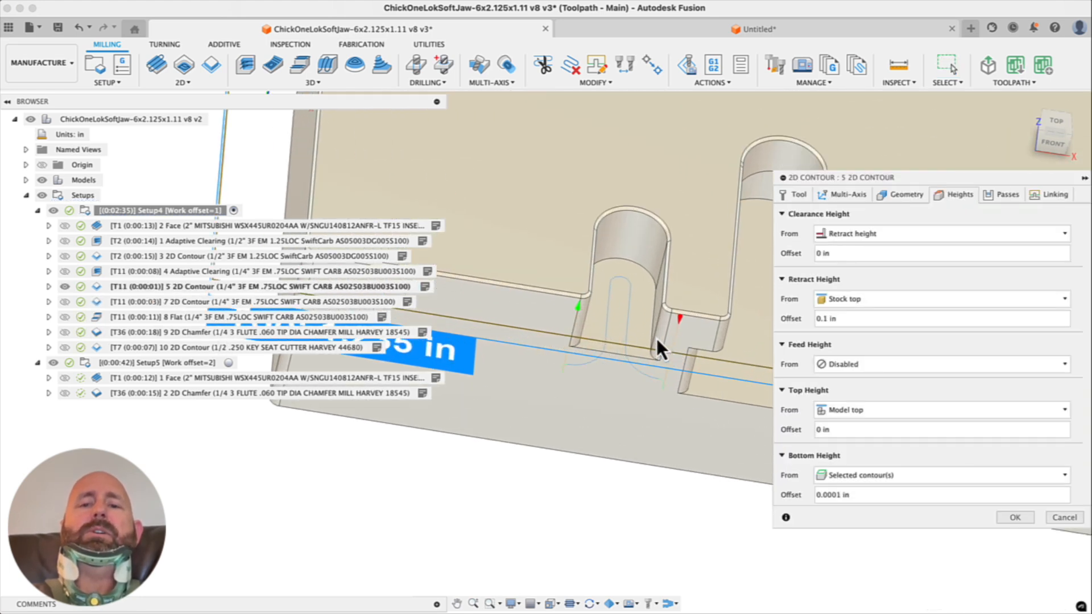
scroll(648, 344, "up", 2)
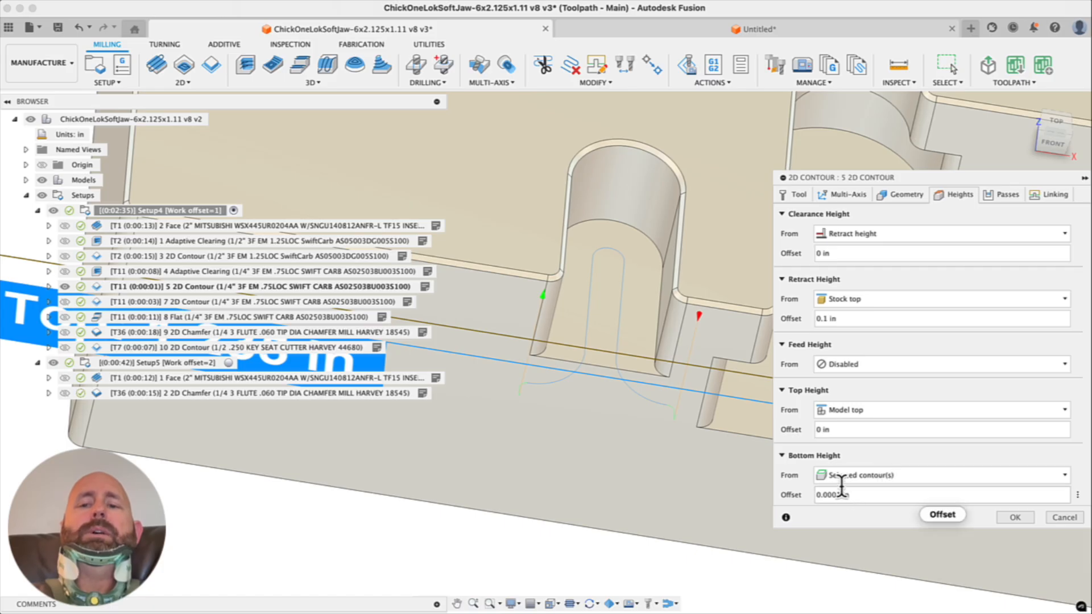
left_click(857, 496)
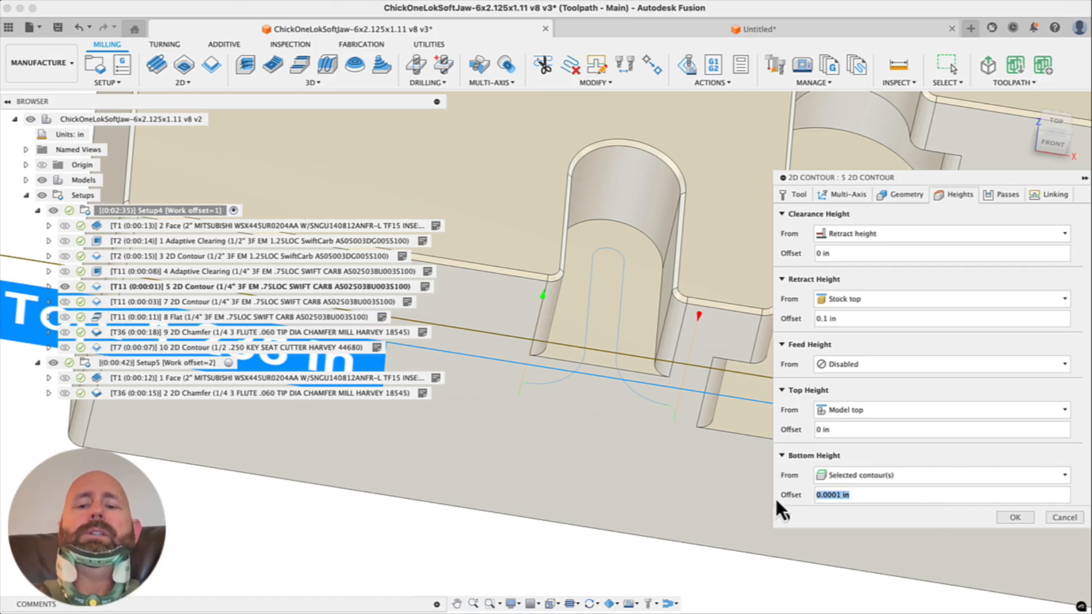
type("o")
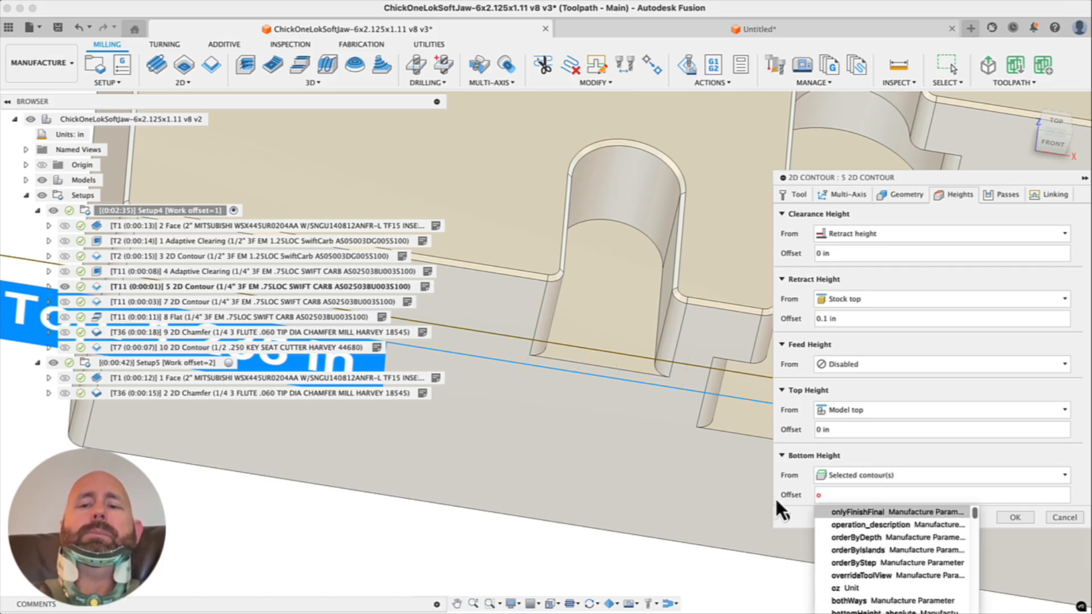
key("BackSpace")
type("0")
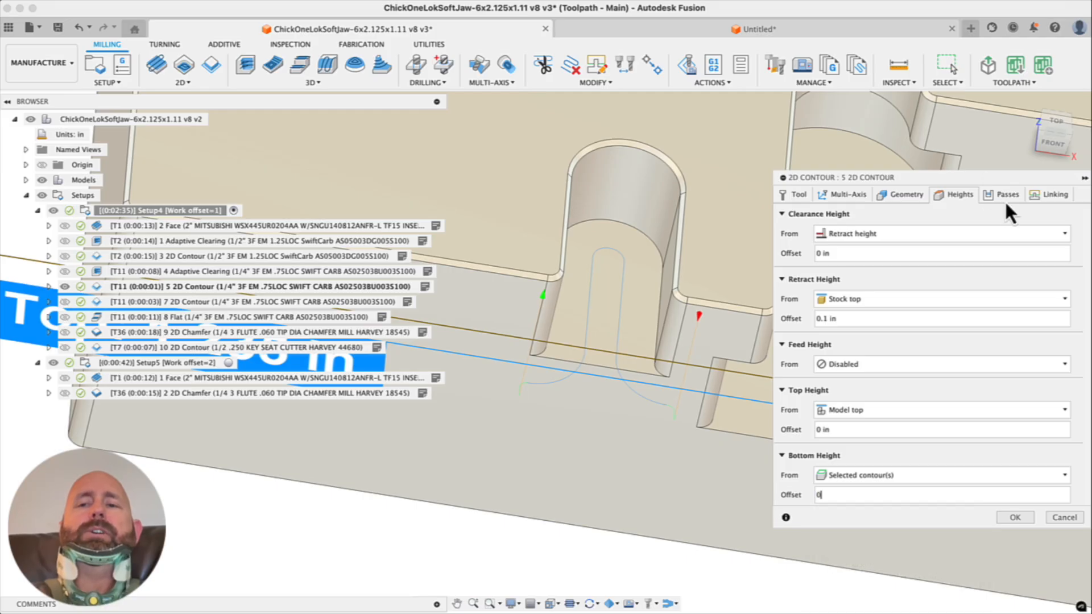
Turn off Stock to Leave for the small slot's 2D Contour and apply the edits
left_click(1007, 196)
scroll(840, 517, "down", 5)
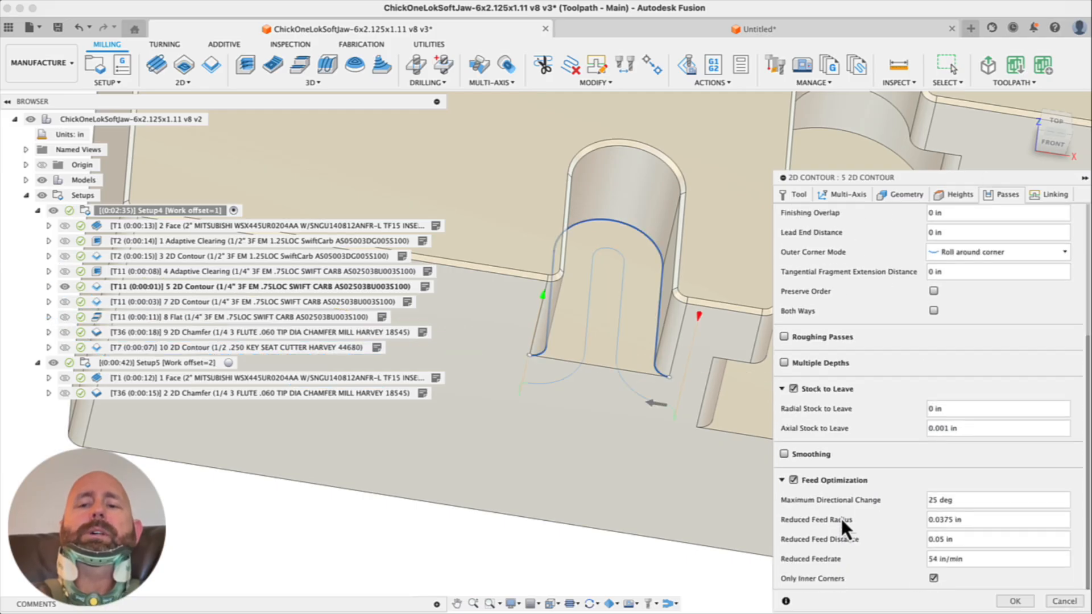
left_click(794, 389)
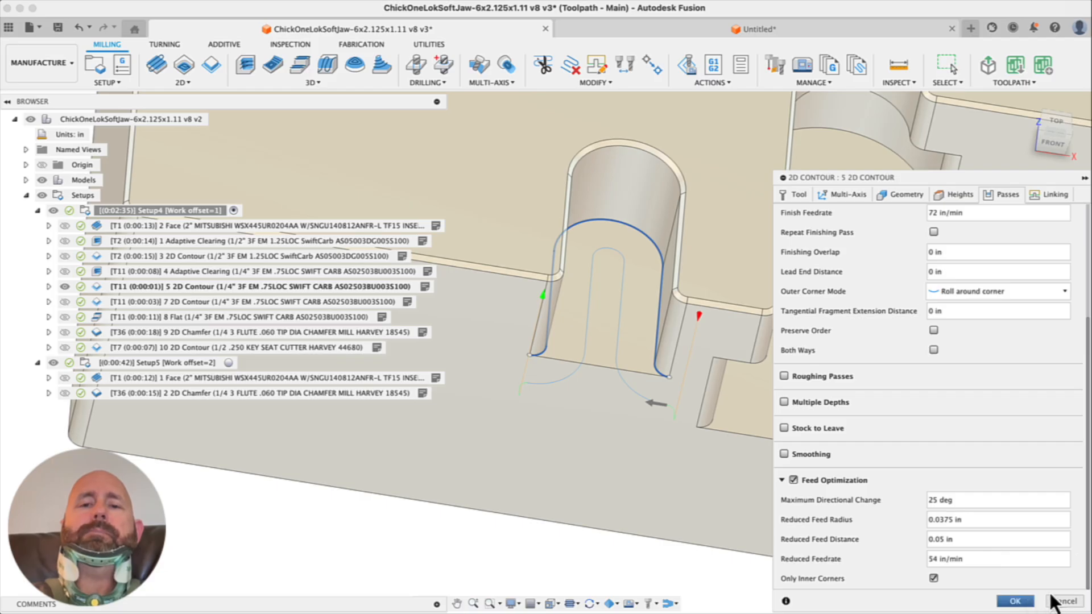
left_click(1016, 601)
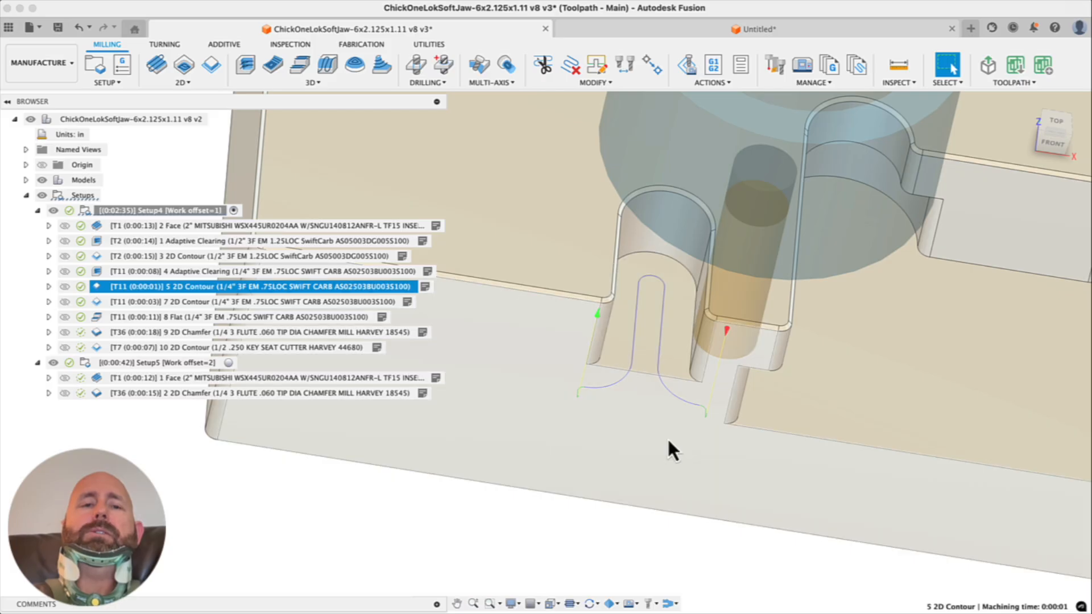
Review Setup4's remaining toolpaths: the pocket's 2D Contour and Flat, the 2D Chamfer and the key seat cutter's 2D Contour
left_click(172, 300)
middle_click_drag(743, 471, 702, 447, "shift")
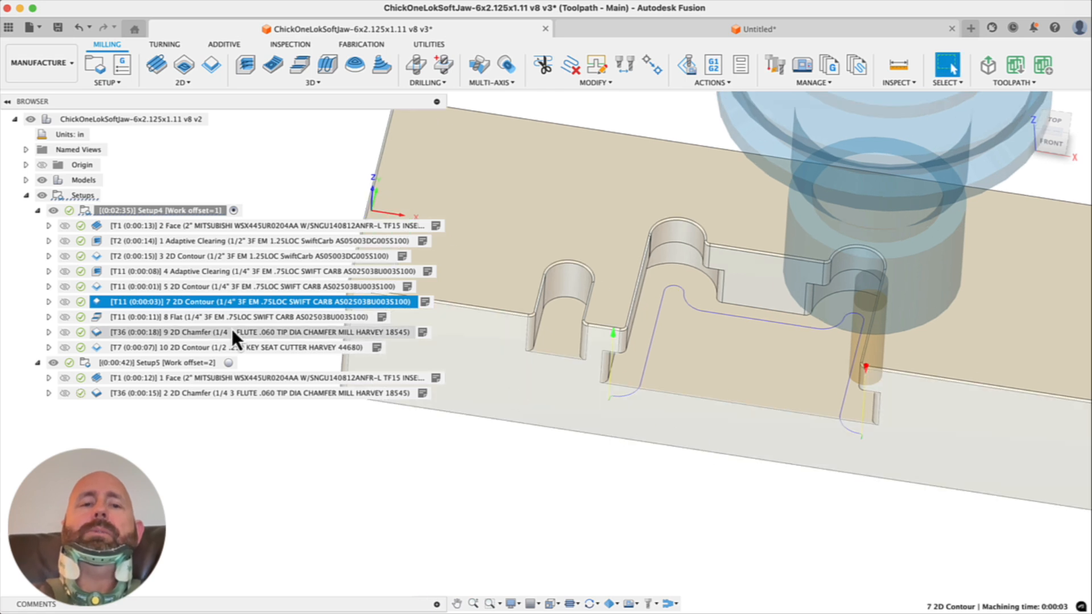
left_click(227, 317)
left_click(230, 302)
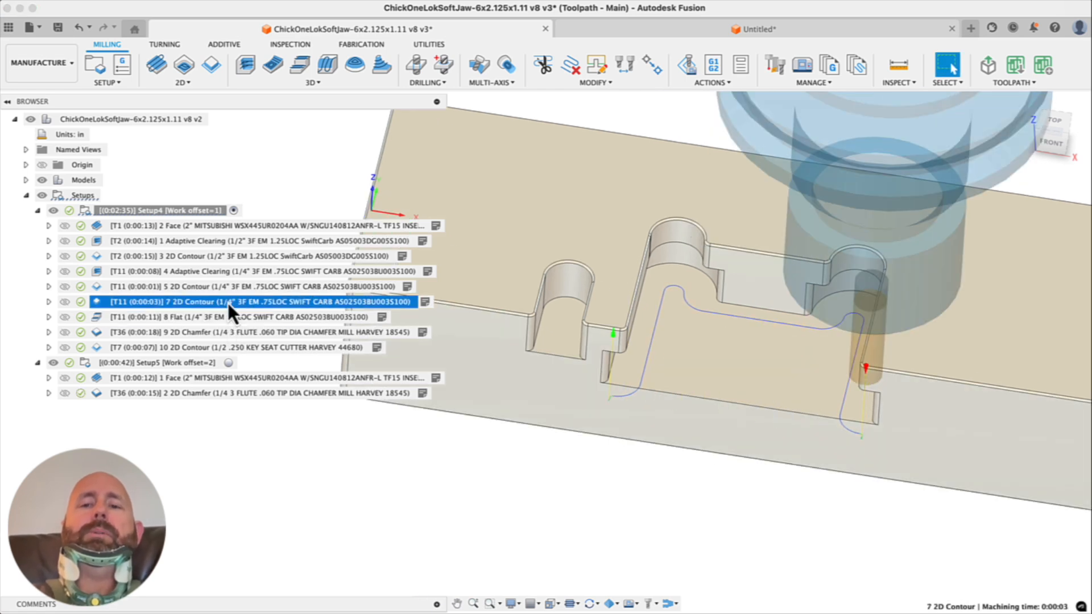
left_click(227, 317)
left_click(226, 332)
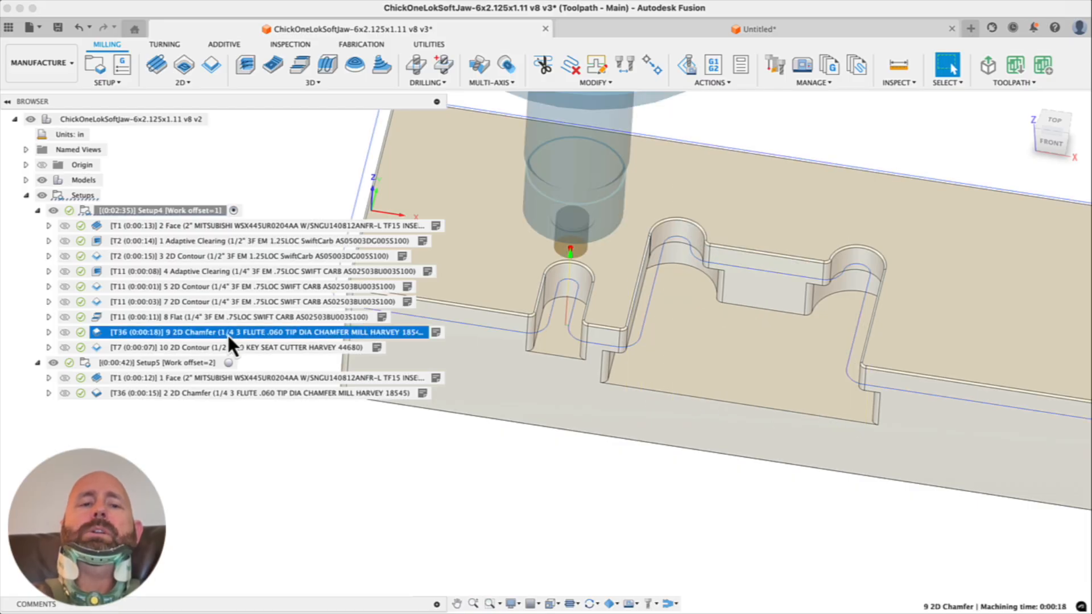
left_click(222, 345)
middle_click_drag(709, 452, 654, 276, "shift")
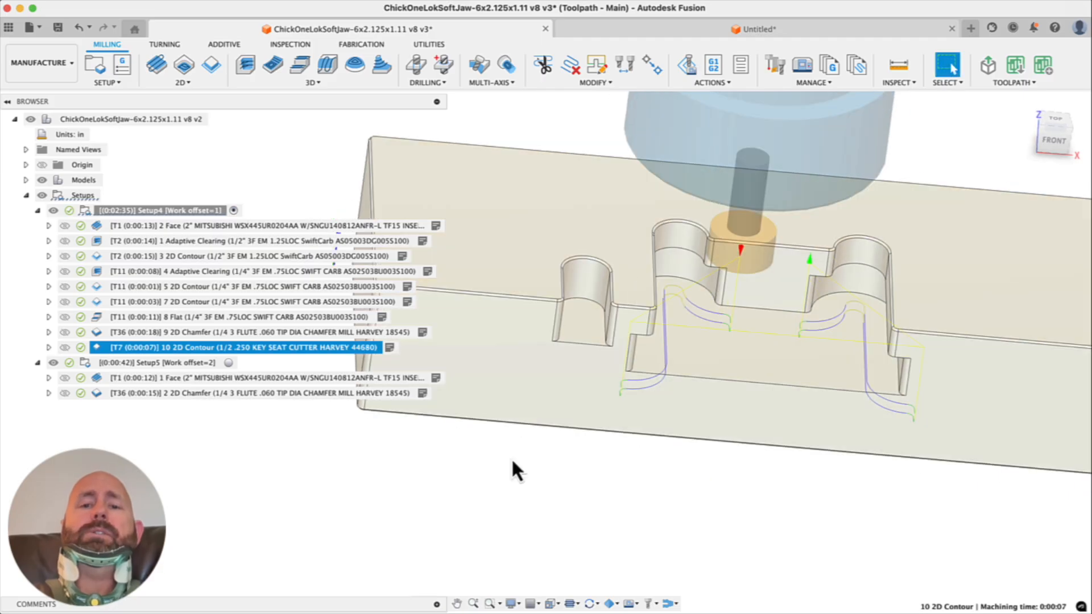
left_click(518, 488)
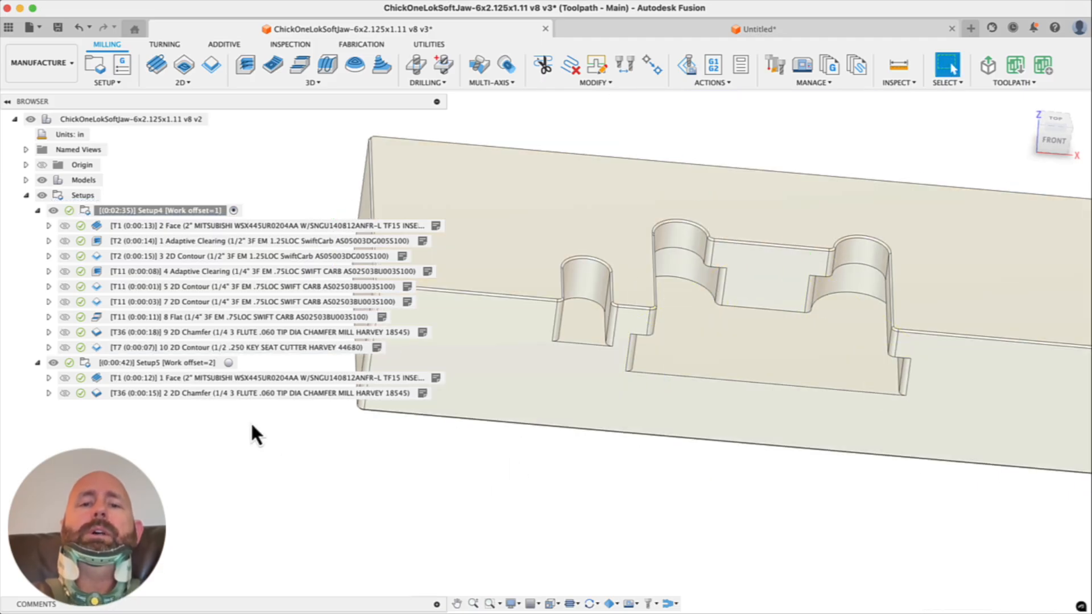
Create a derived 2D Adaptive operation from Setup4's key seat cutter 2D Contour, keeping the same tool and geometry
left_click(214, 347)
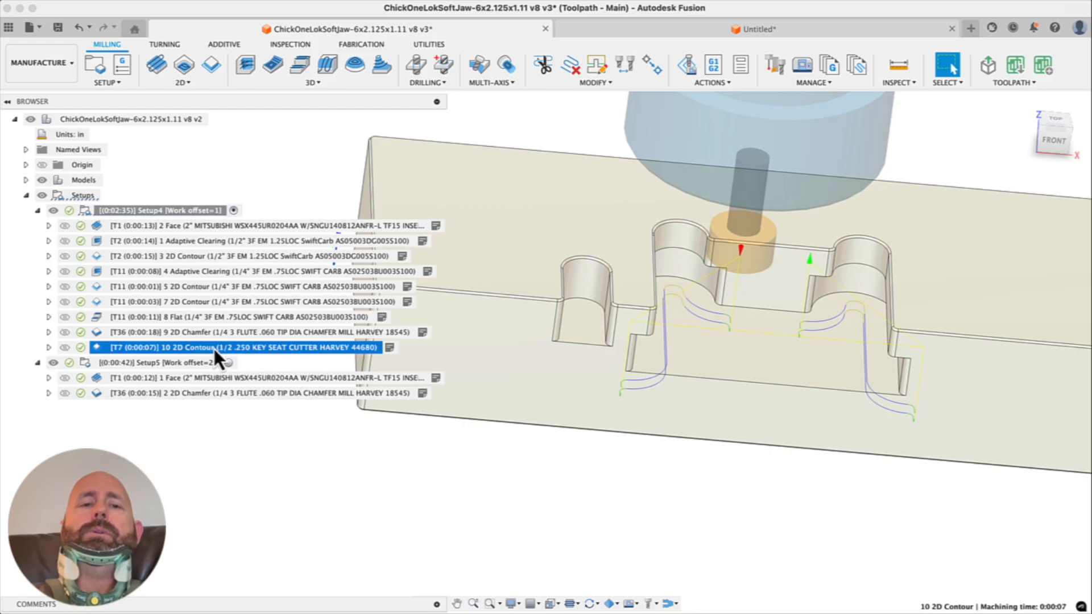
right_click(267, 346)
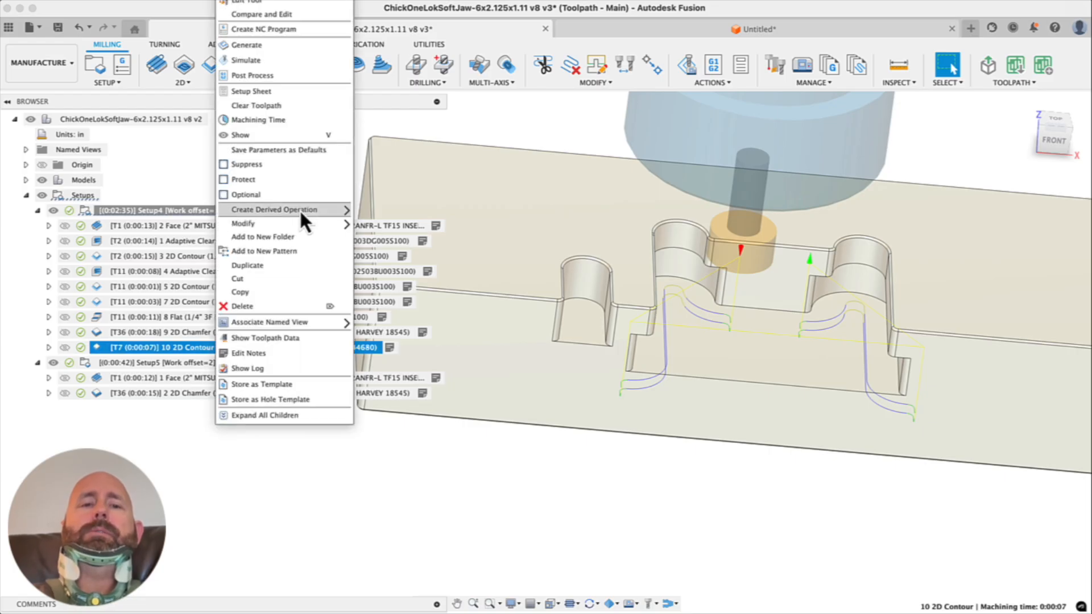
mouse_move(298, 209)
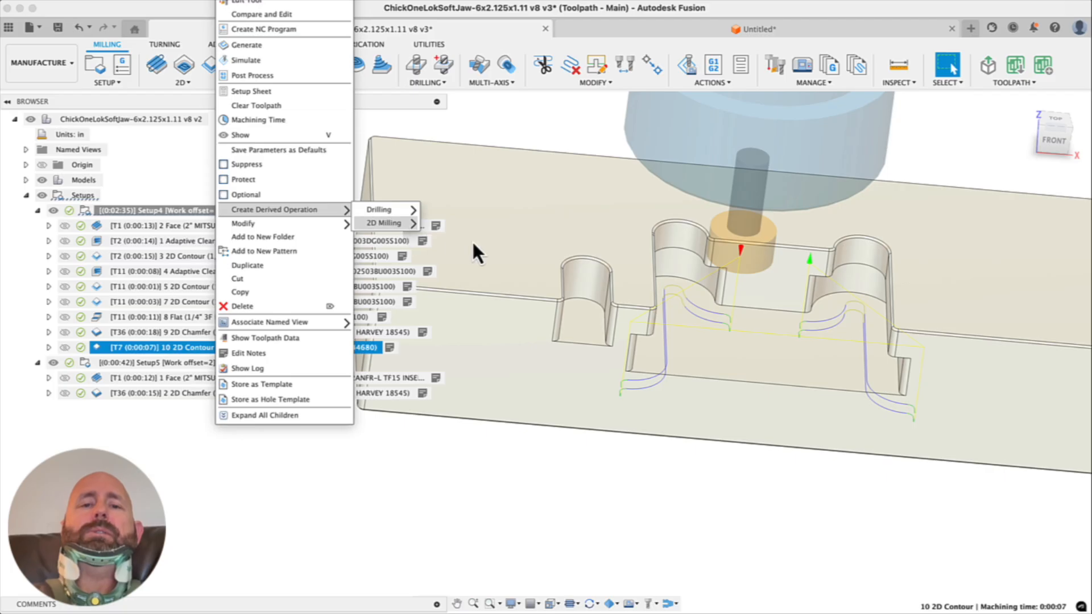
left_click(498, 239)
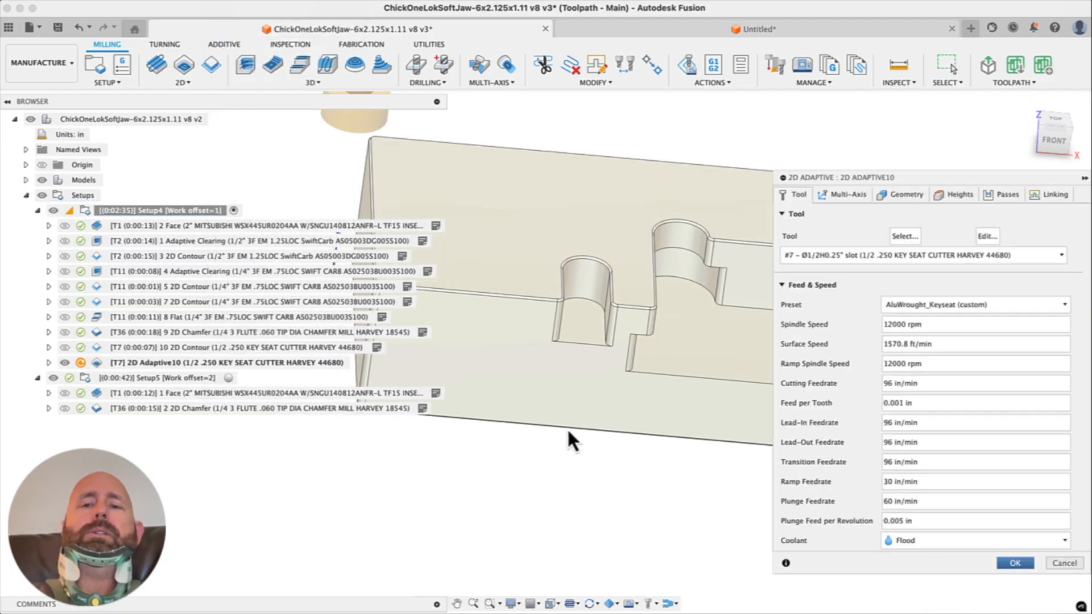
key("Return")
Examine the new key seat 2D Adaptive toolpath in the large pocket and how much of the floor area it clears
scroll(634, 412, "up", 5)
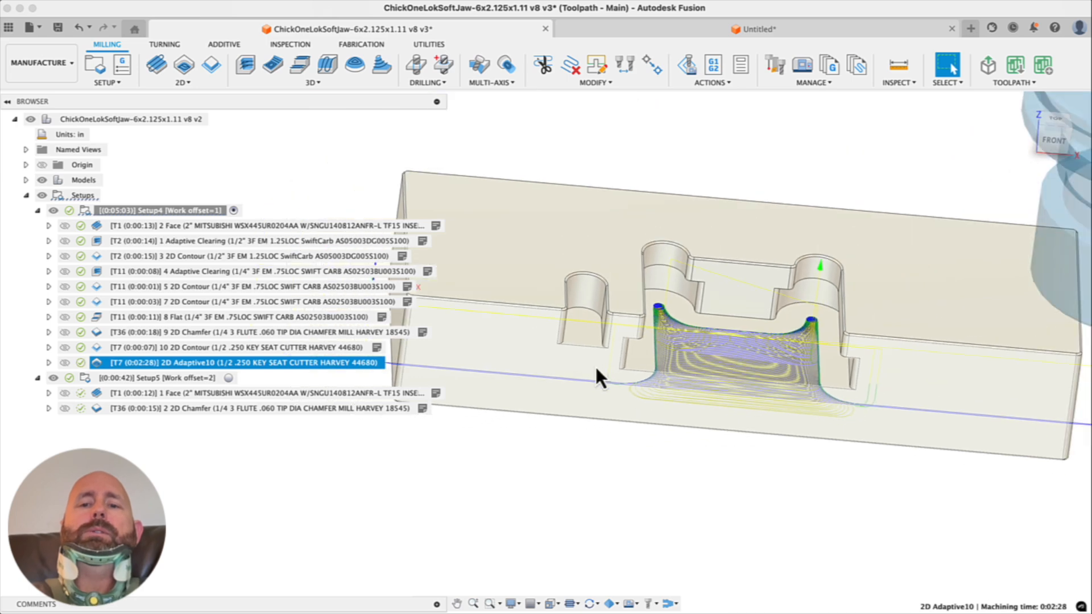
scroll(690, 392, "down", 5)
mouse_move(691, 420)
middle_mouse_down("shift")
mouse_move(690, 463)
mouse_move(682, 407)
middle_mouse_up("shift")
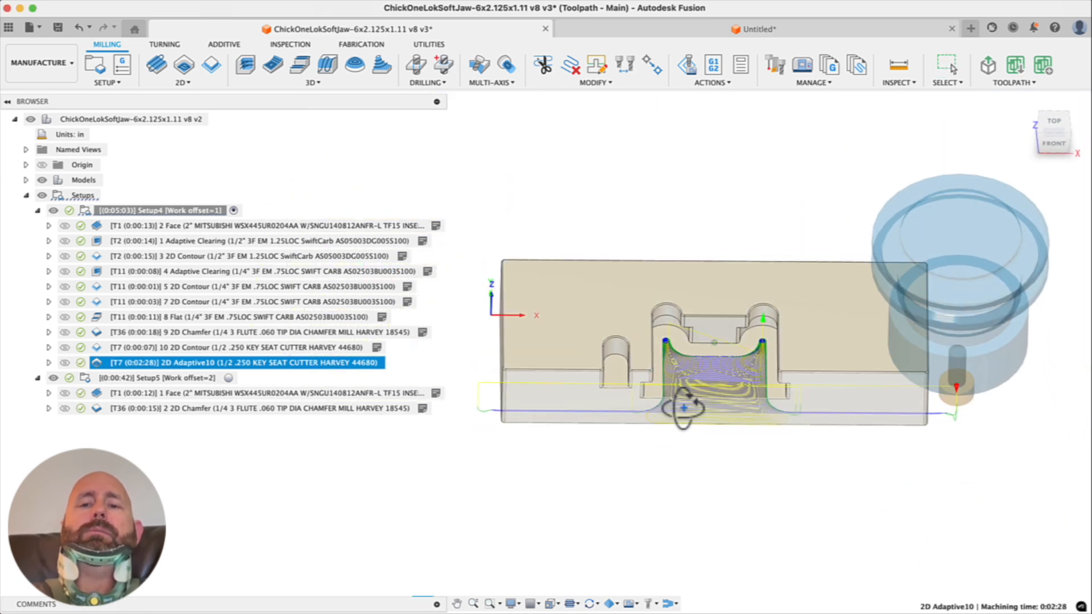
scroll(770, 332, "up", 10)
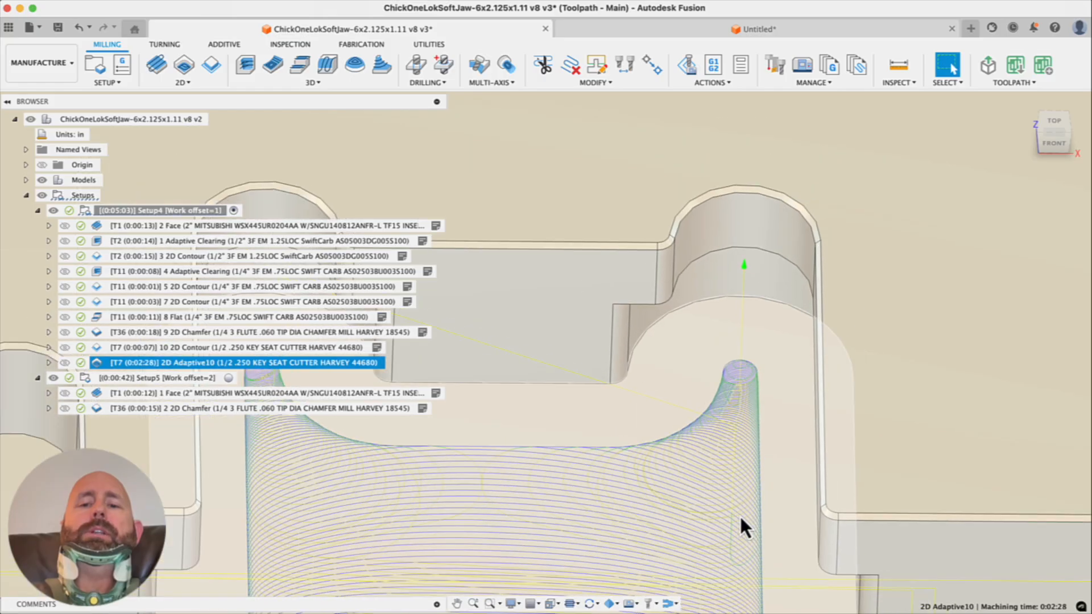
scroll(742, 476, "down", 10)
middle_click_drag(741, 476, 752, 487, "shift")
scroll(724, 563, "up", 8)
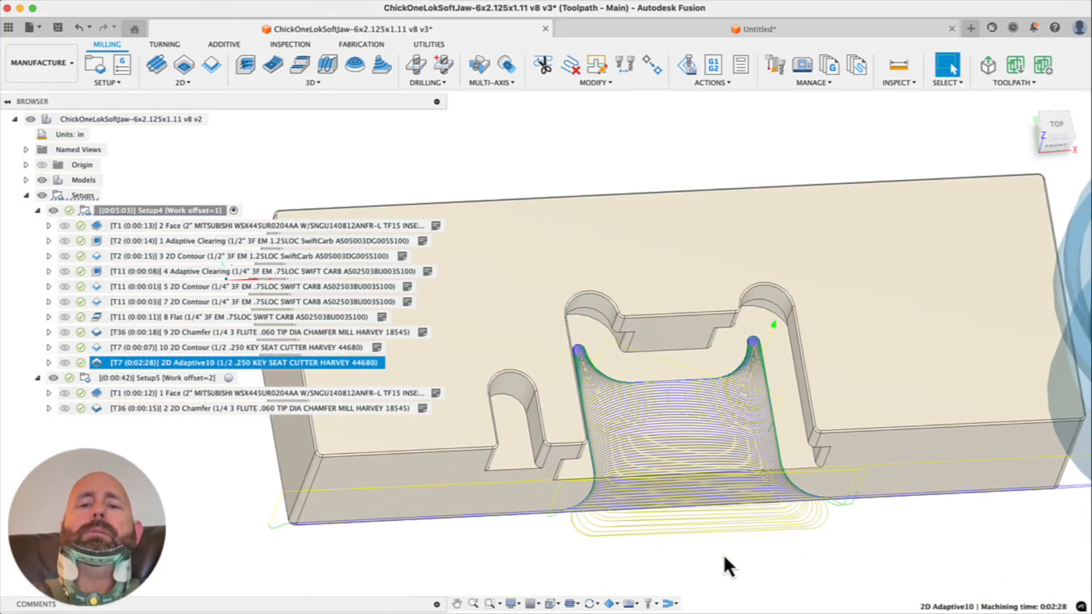
Enable Stock Contours for the key seat 2D Adaptive and select the pocket's undercut ledge face as the stock contour
right_click(214, 366)
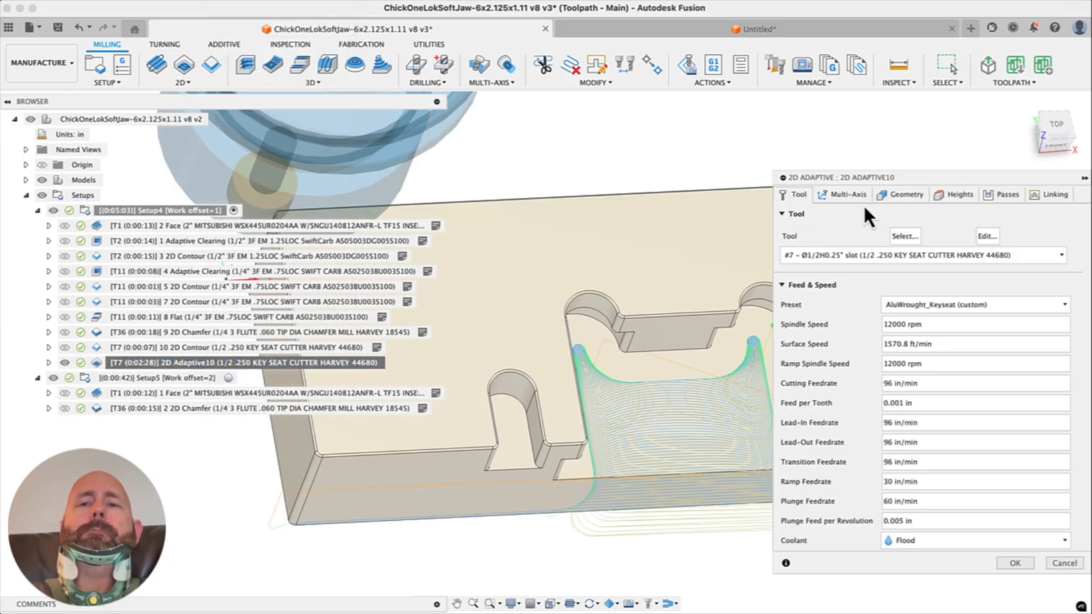
left_click(897, 197)
middle_click_drag(711, 279, 714, 228, "shift")
scroll(575, 292, "up", 6)
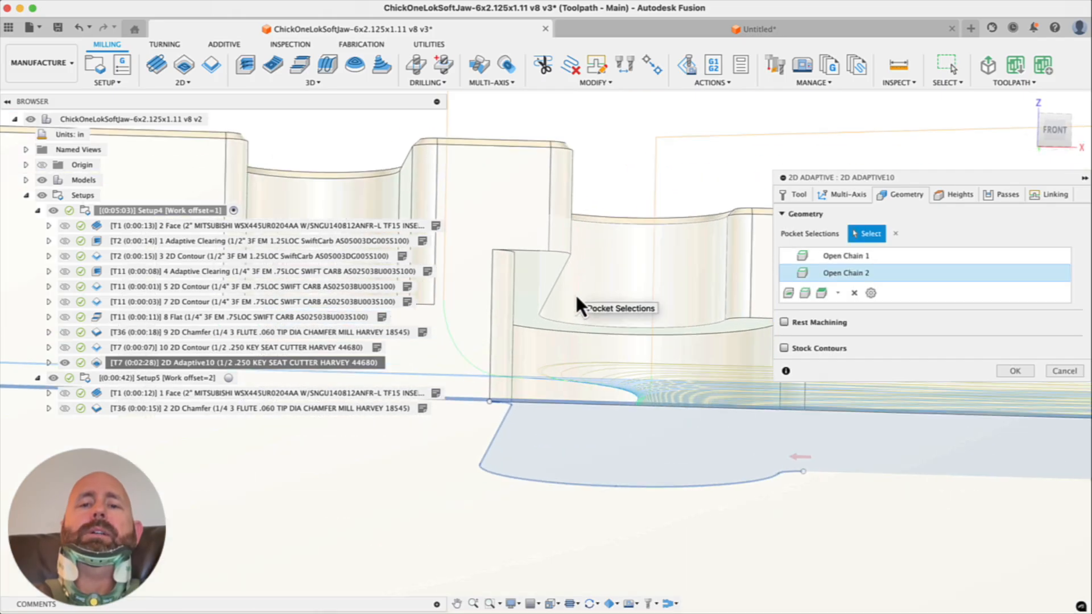
scroll(624, 307, "down", 3)
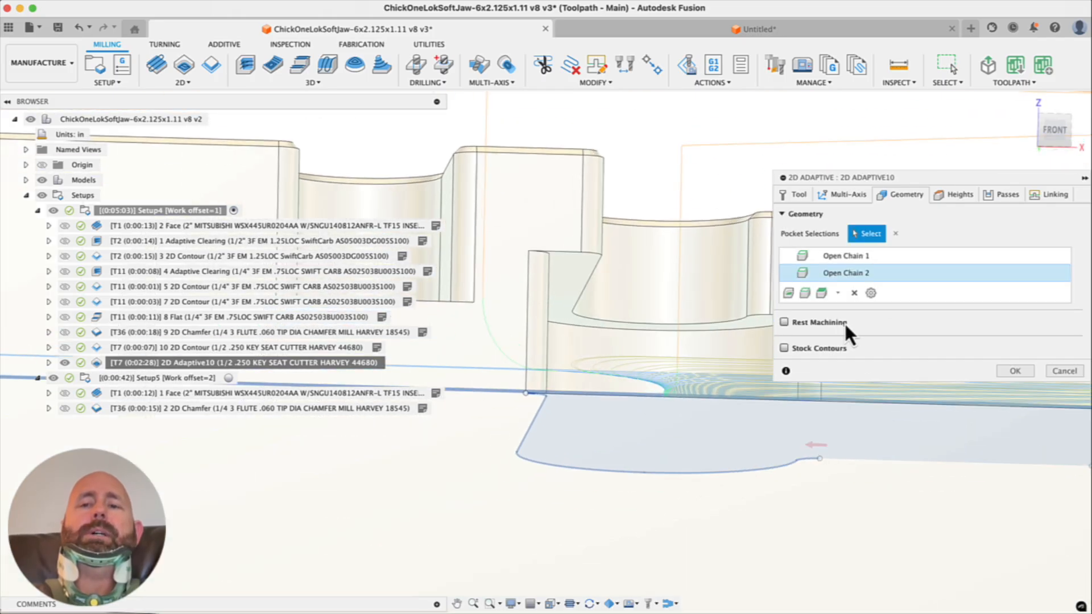
left_click(783, 349)
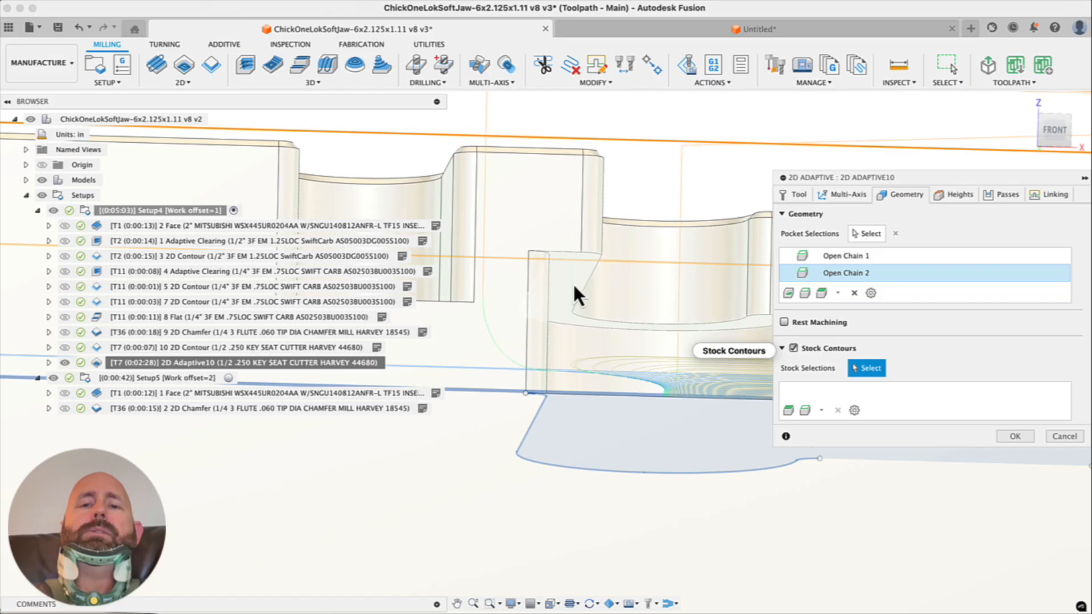
left_click(574, 286)
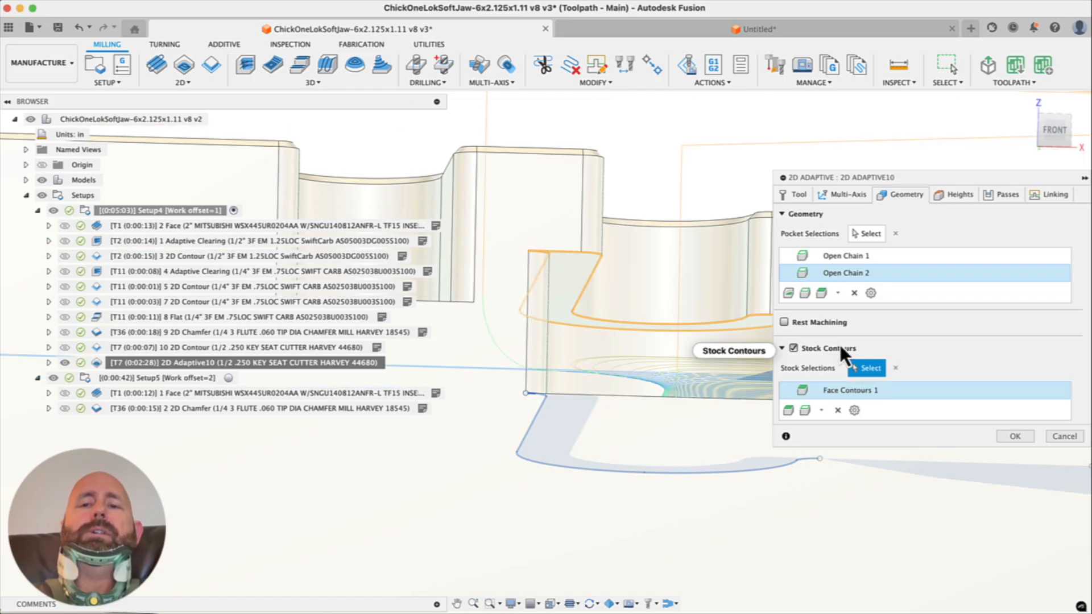
left_click(895, 369)
left_click(563, 284)
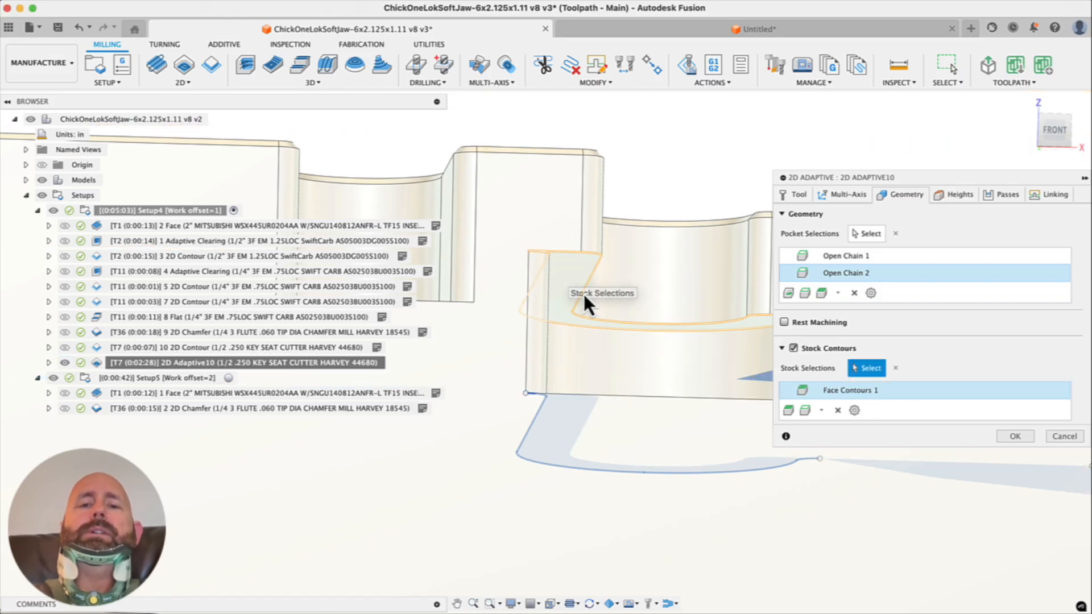
Check the stock contour against both sides of the large pocket and apply the 2D Adaptive edits
scroll(600, 304, "down", 3)
middle_click_drag(597, 297, 562, 304, "shift")
scroll(560, 301, "down", 3)
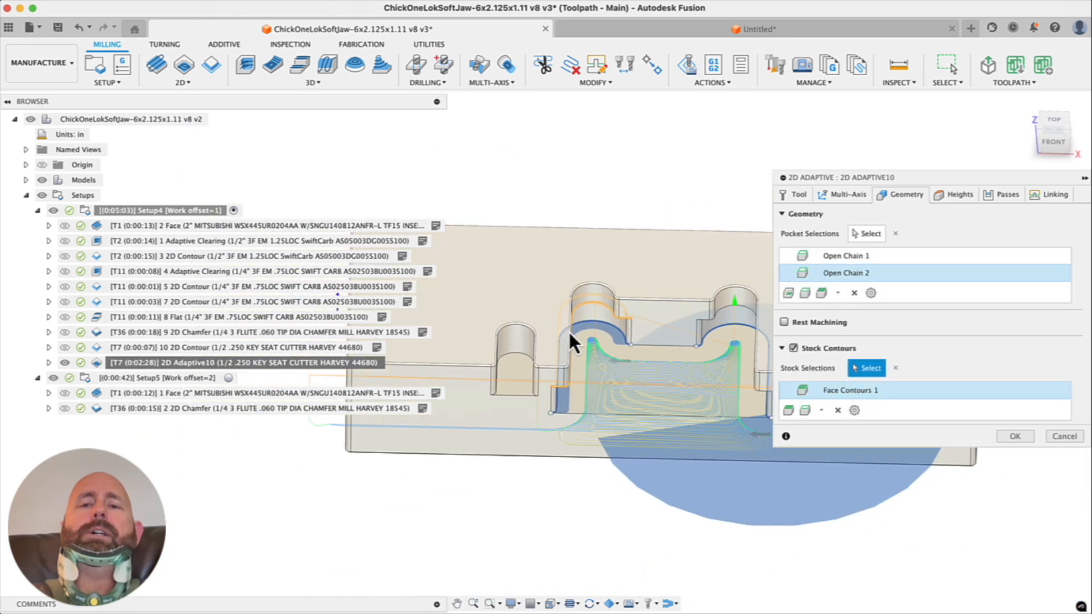
scroll(507, 305, "down", 3)
scroll(673, 339, "up", 7)
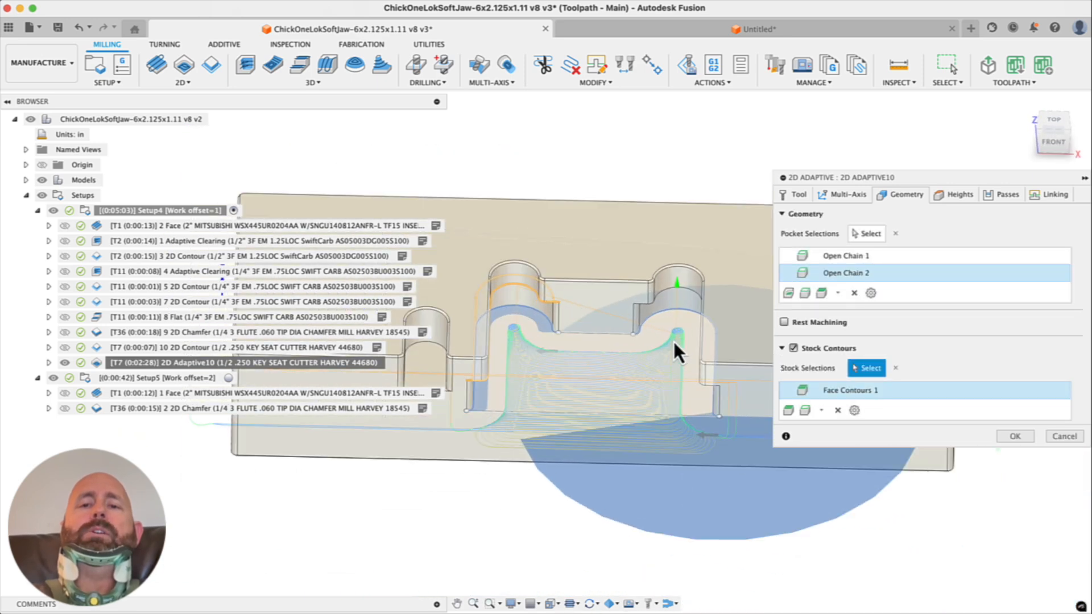
scroll(701, 337, "down", 6)
middle_click_drag(670, 358, 695, 341, "shift")
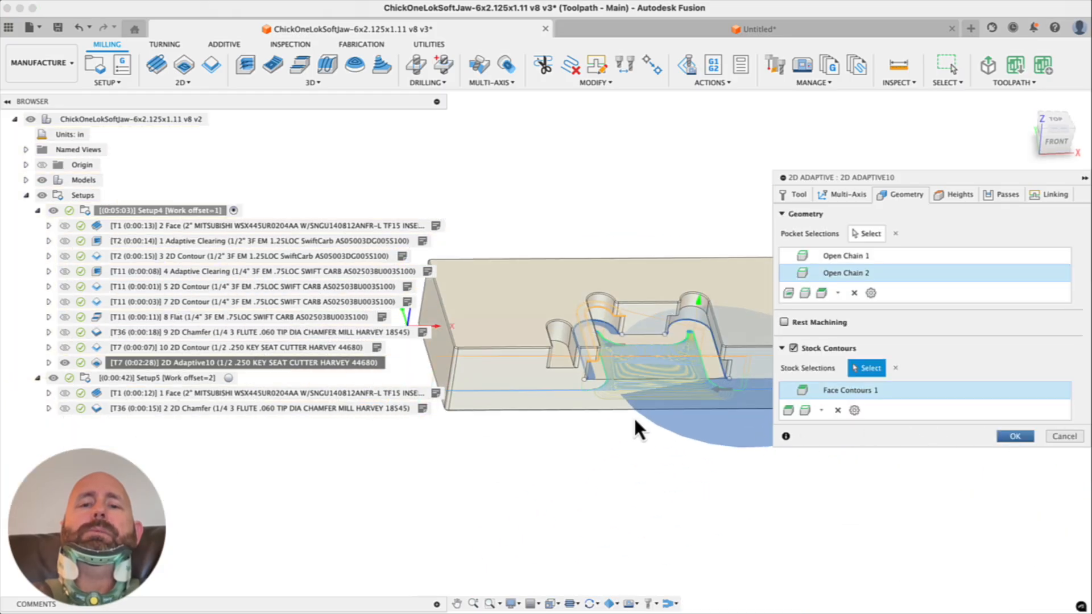
key("Return")
Inspect the regenerated 2D Adaptive toolpath, check it against the stock in a simulation, and exit the simulation
middle_click_drag(592, 359, 577, 380, "shift")
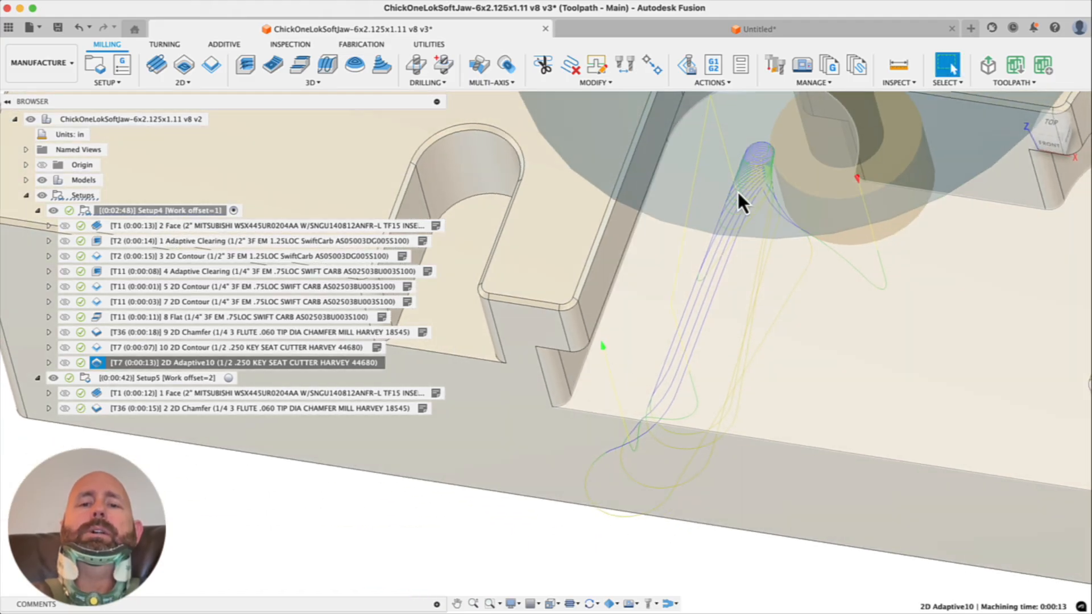
scroll(653, 284, "down", 3)
scroll(654, 287, "down", 2)
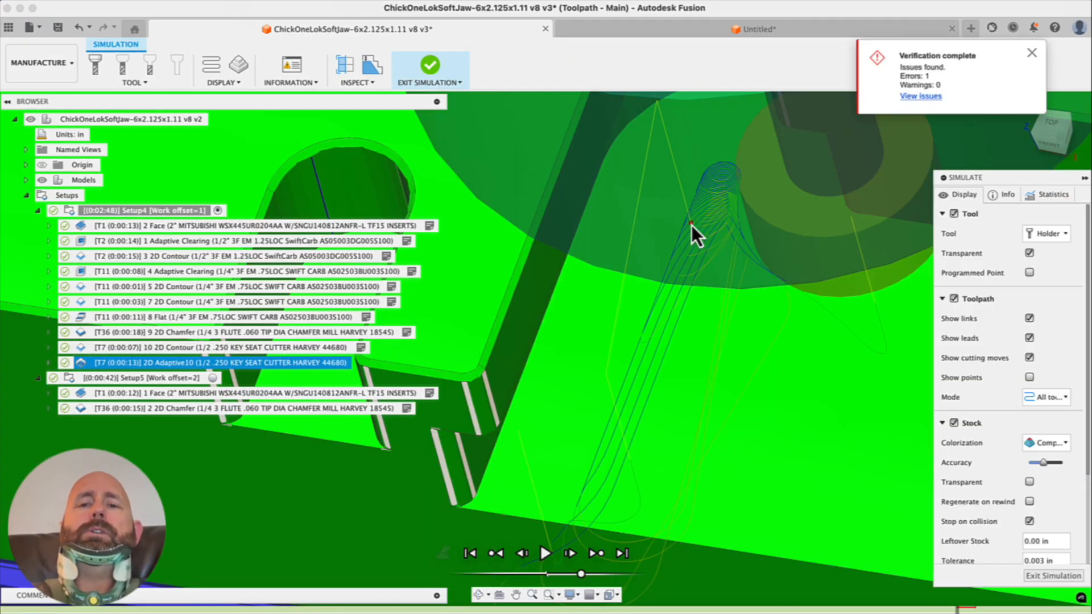
middle_click_drag(682, 272, 640, 285, "shift")
scroll(672, 279, "down", 5)
scroll(643, 283, "up", 2)
left_click_drag(720, 250, 528, 287)
middle_click_drag(606, 282, 637, 307, "shift")
left_click(1040, 573)
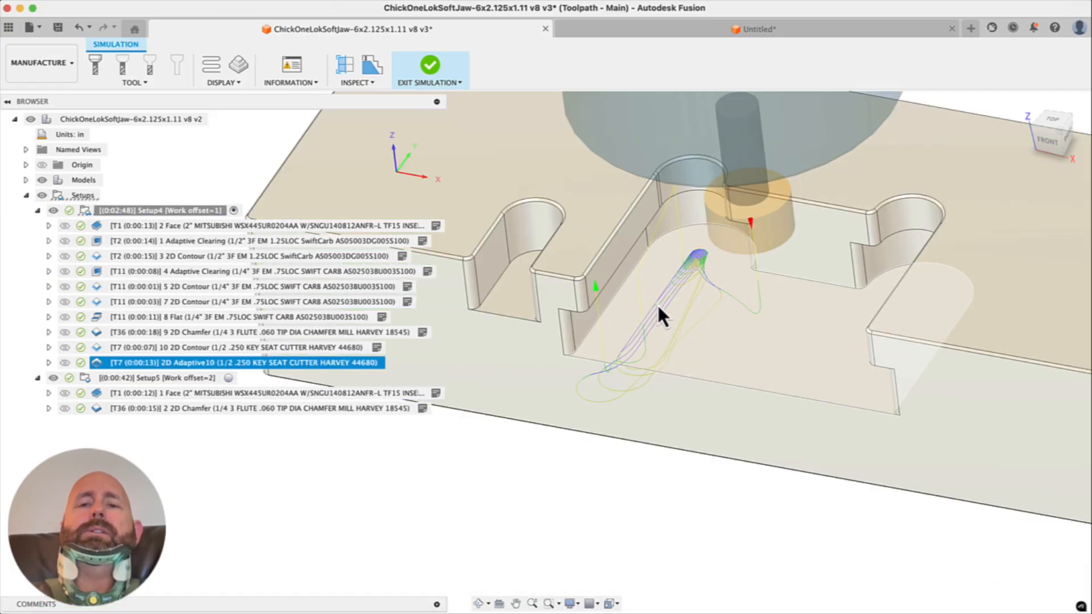
Edit the key seat 2D Adaptive's linking settings and set the vertical lead in/out radius to 0 in
middle_click_drag(657, 302, 680, 285, "shift")
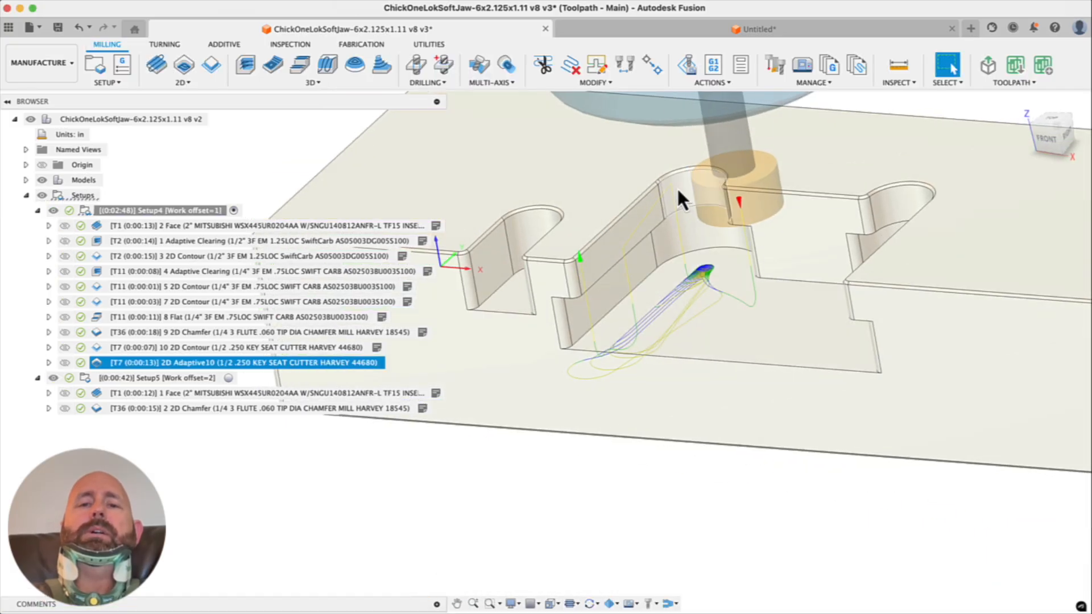
middle_click_drag(685, 334, 661, 325, "shift")
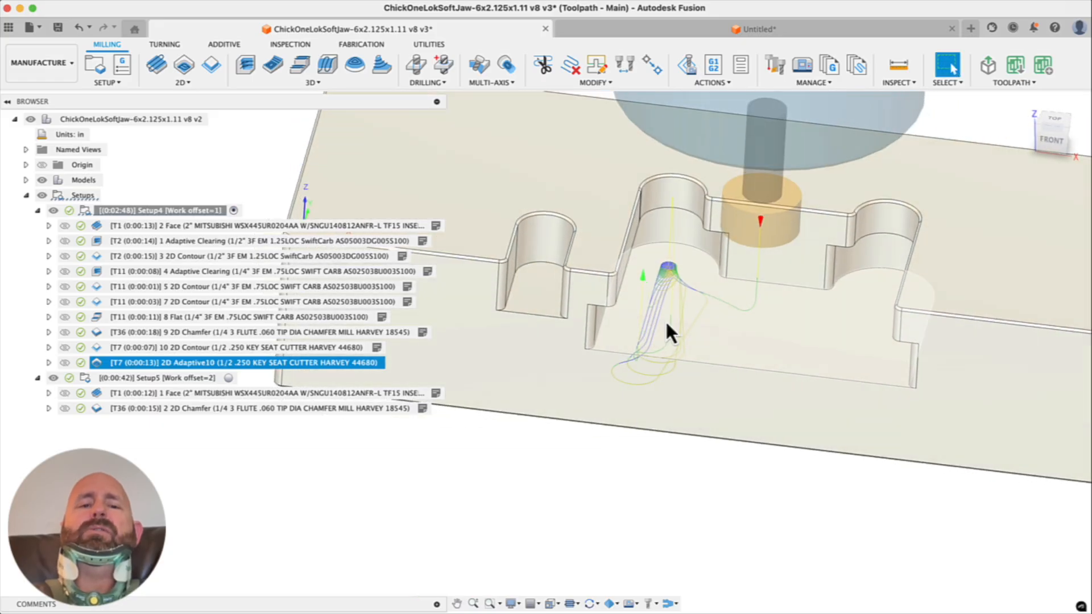
right_click(227, 364)
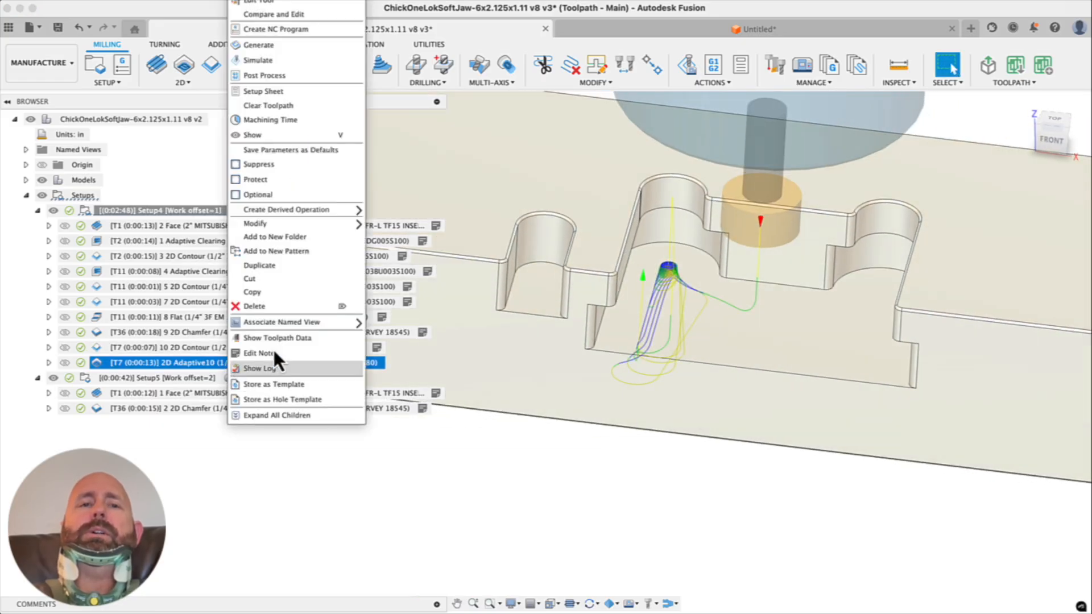
left_click(259, 2)
left_click(1052, 192)
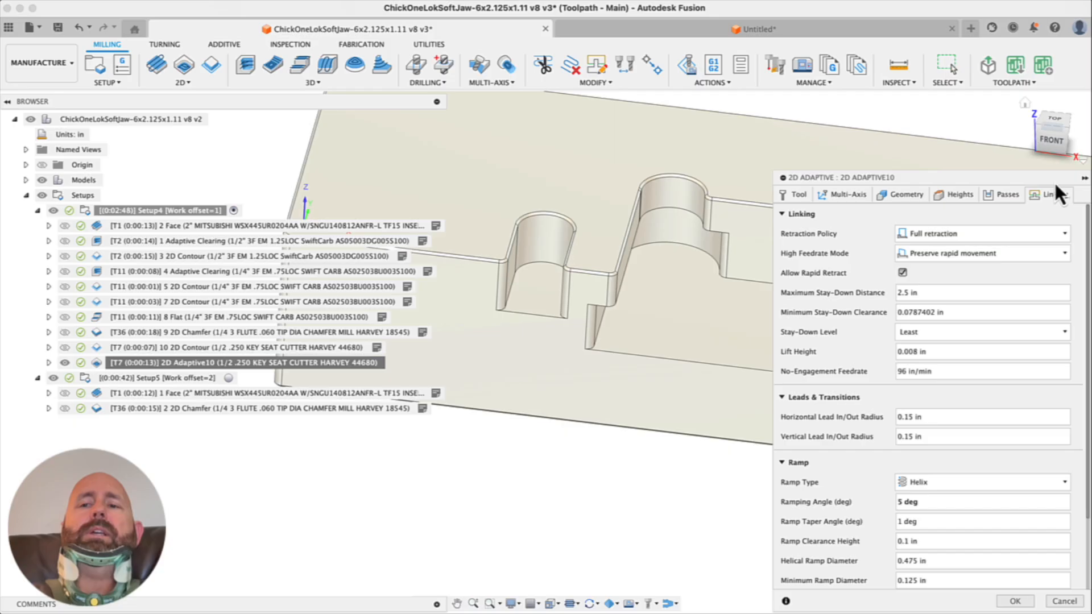
scroll(523, 238, "down", 3)
scroll(612, 273, "up", 3)
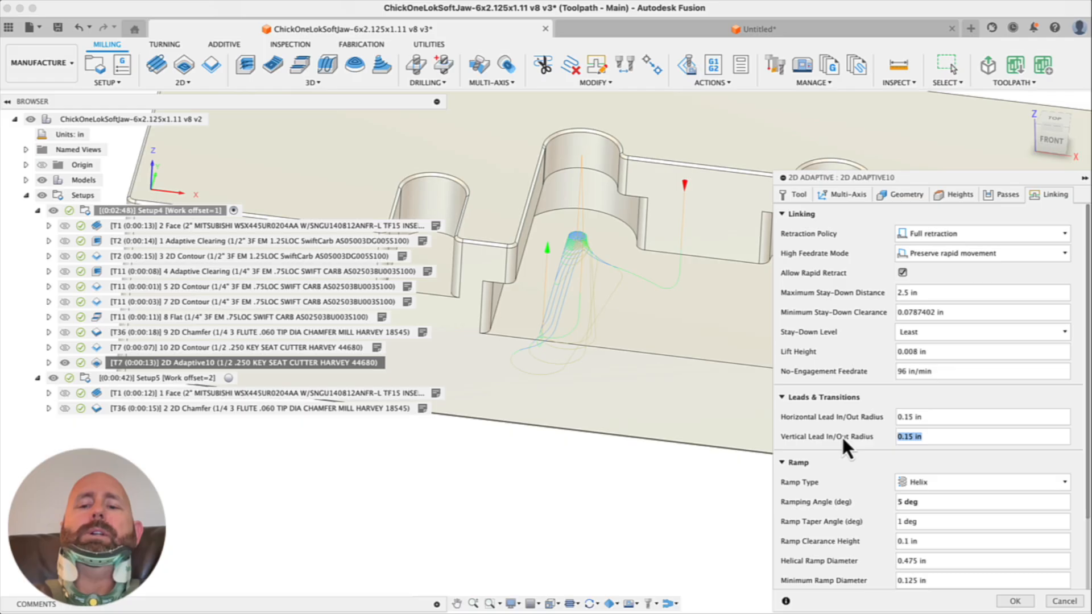
type("0")
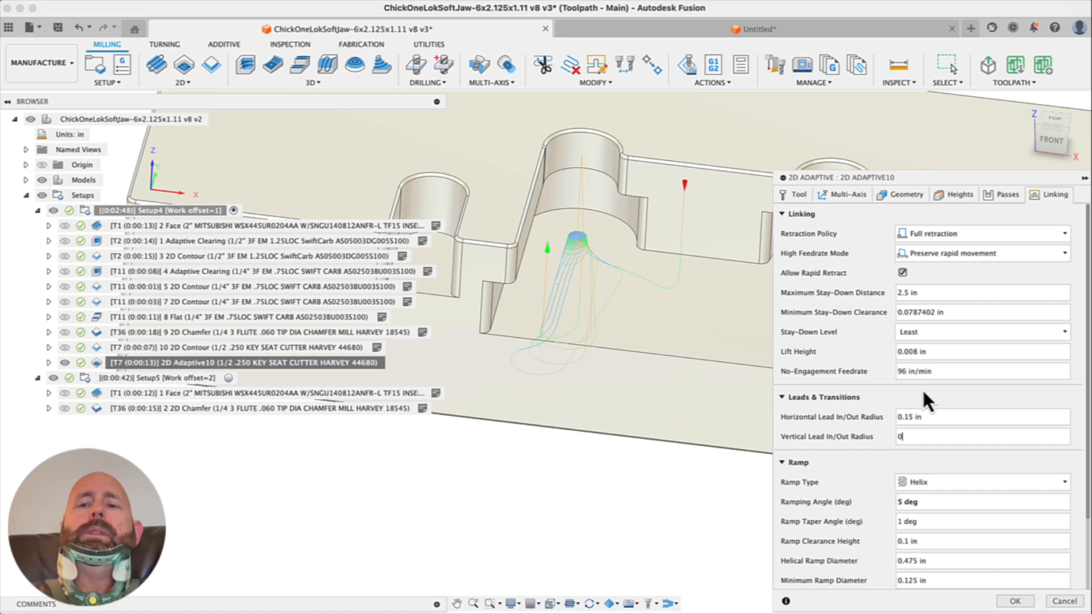
Set the 2D Adaptive's no-engagement feedrate to 800 in/min
double_click(920, 371)
type("800")
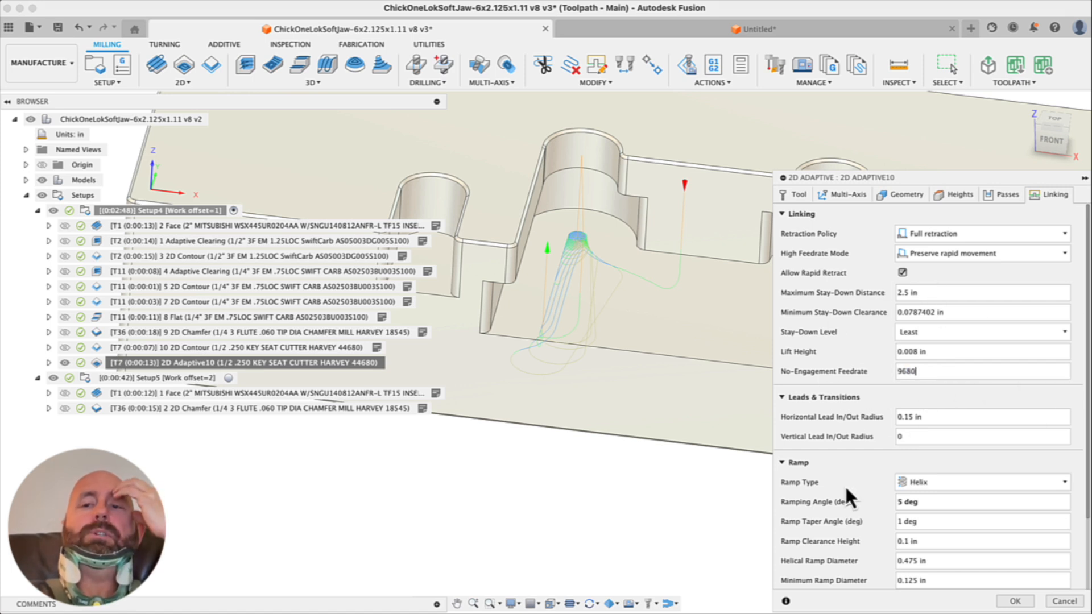
key("BackSpace")
key("BackSpace")
key("BackSpace")
key("BackSpace")
key("BackSpace")
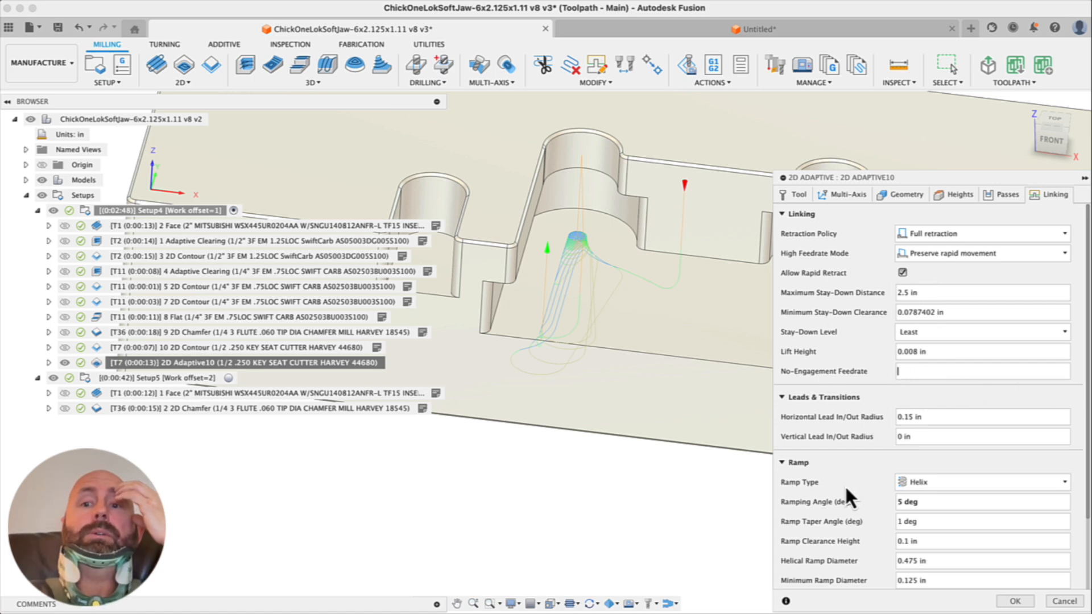
type("800")
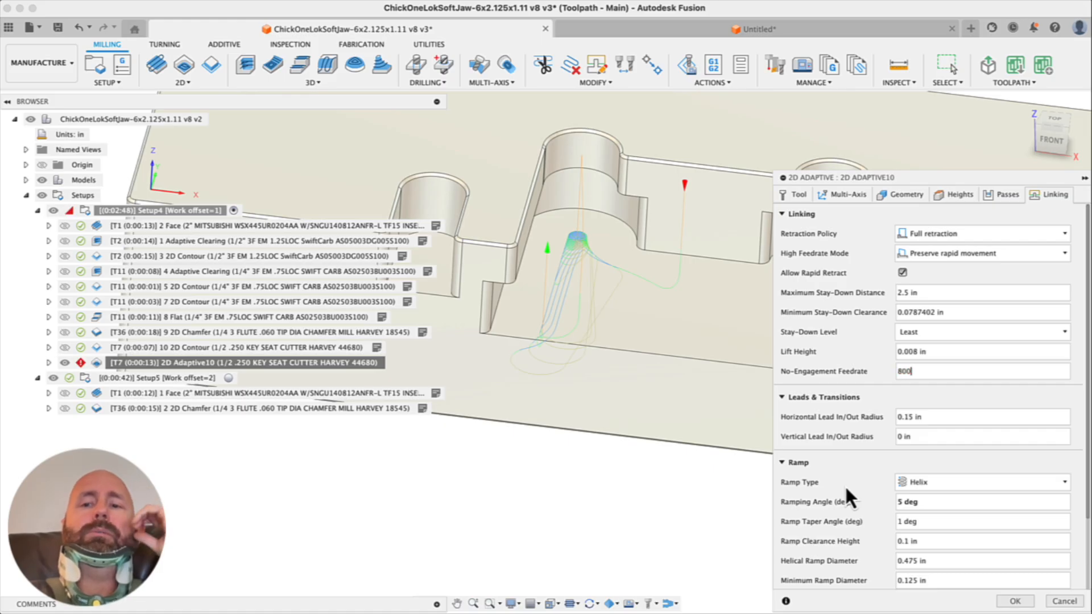
left_click(1078, 373)
left_click(1074, 390)
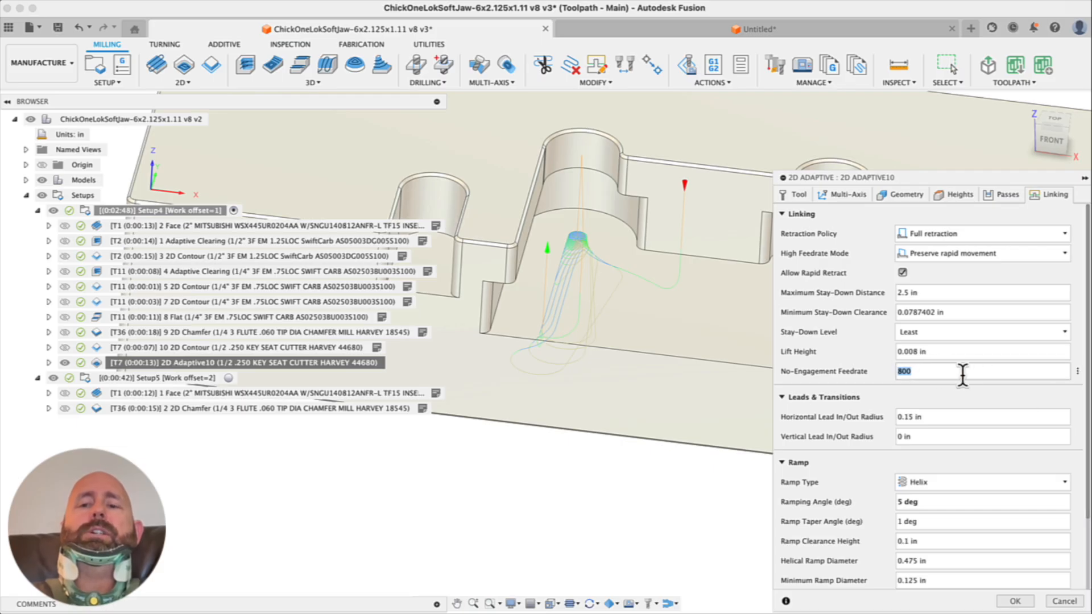
Set the 2D Adaptive's lift height to 0 in and its stay-down level to 70%
left_click(929, 352)
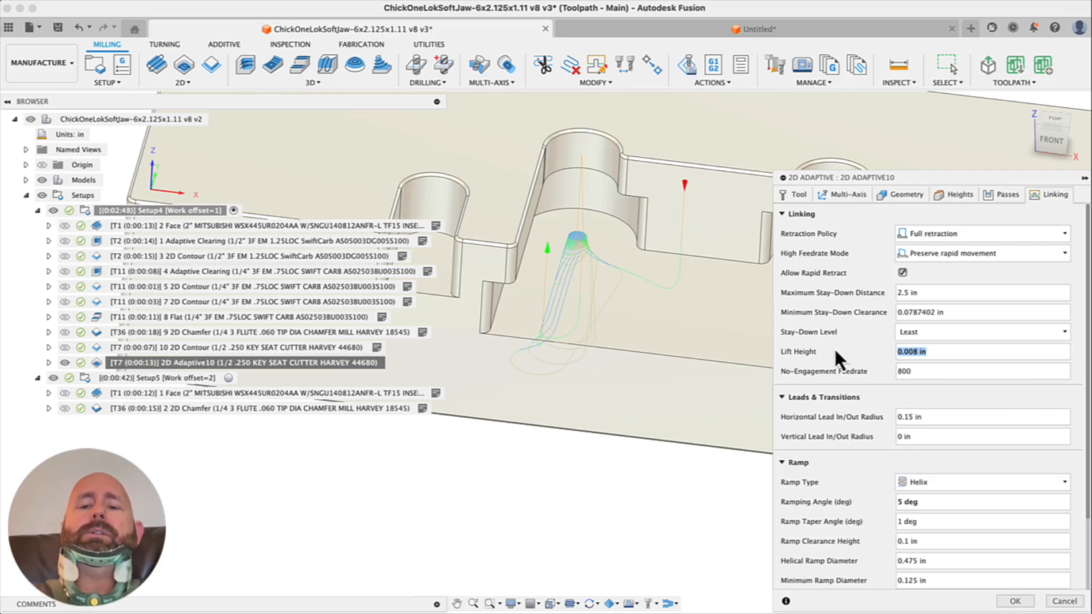
type("0.")
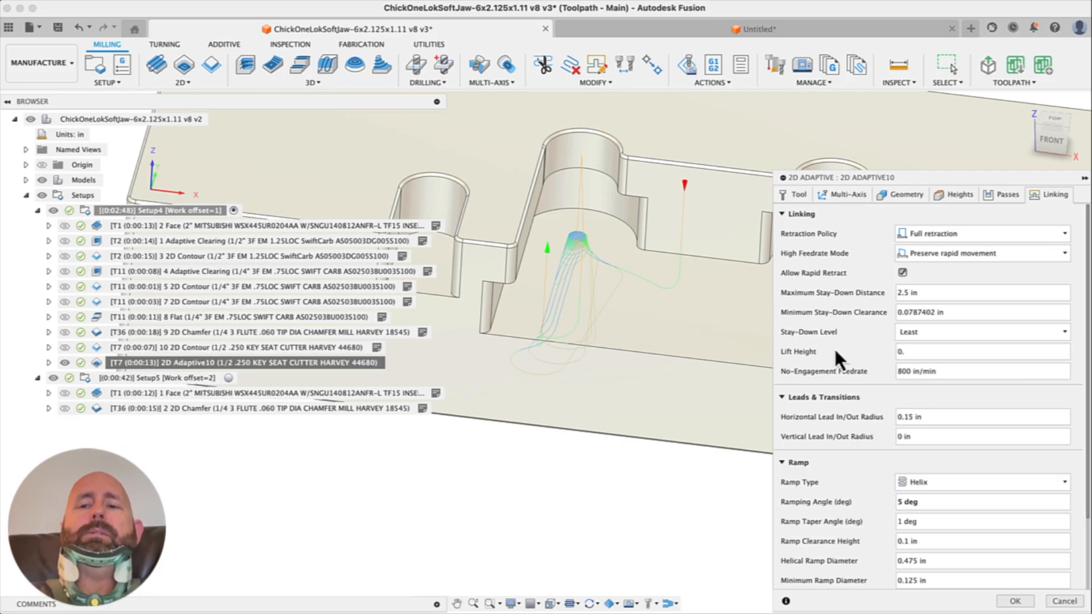
left_click(936, 340)
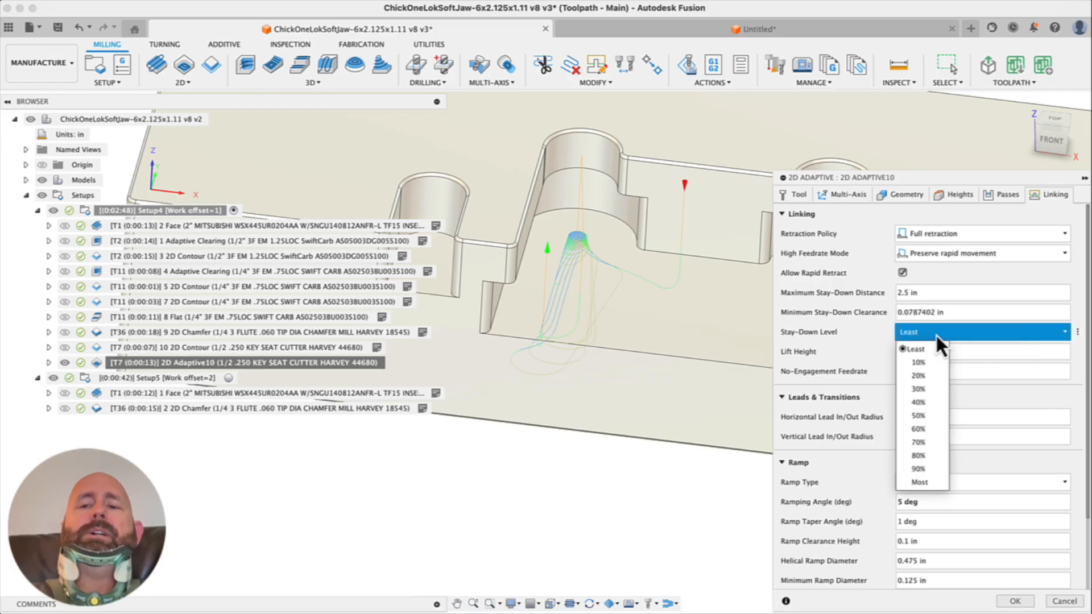
left_click(931, 442)
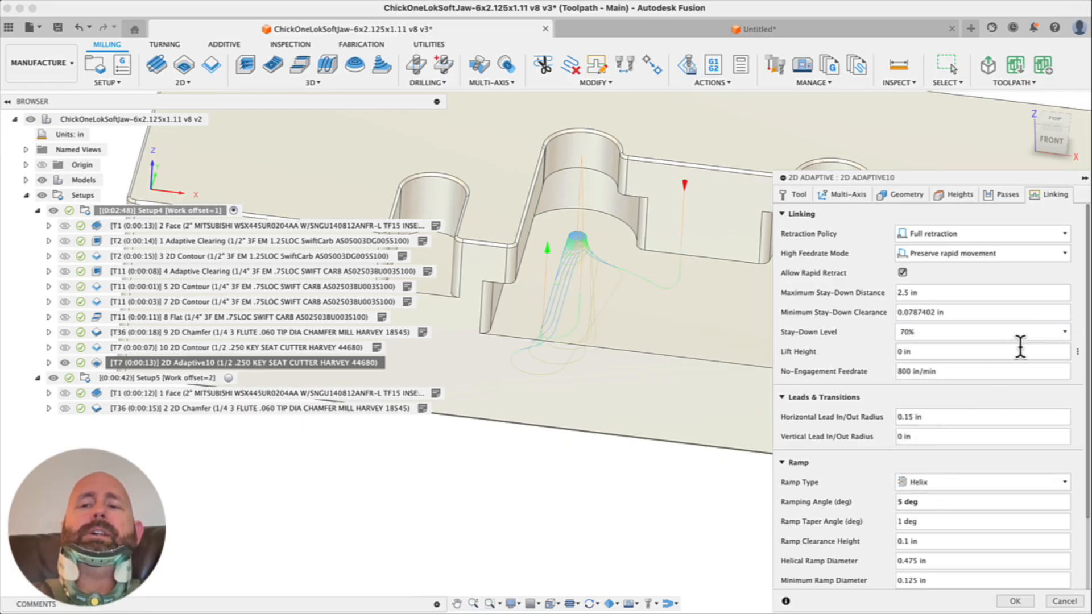
right_click(1079, 331)
left_click(1072, 353)
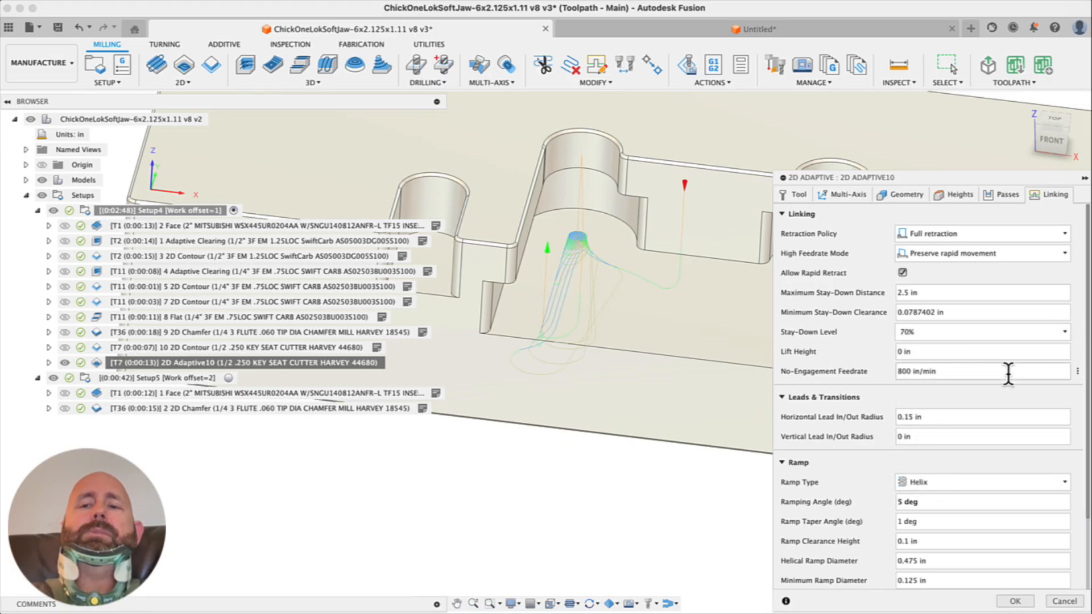
Set the key seat 2D Adaptive's maximum stay-down distance to 8 in, regenerate it, and inspect the toolpath
left_click(926, 293)
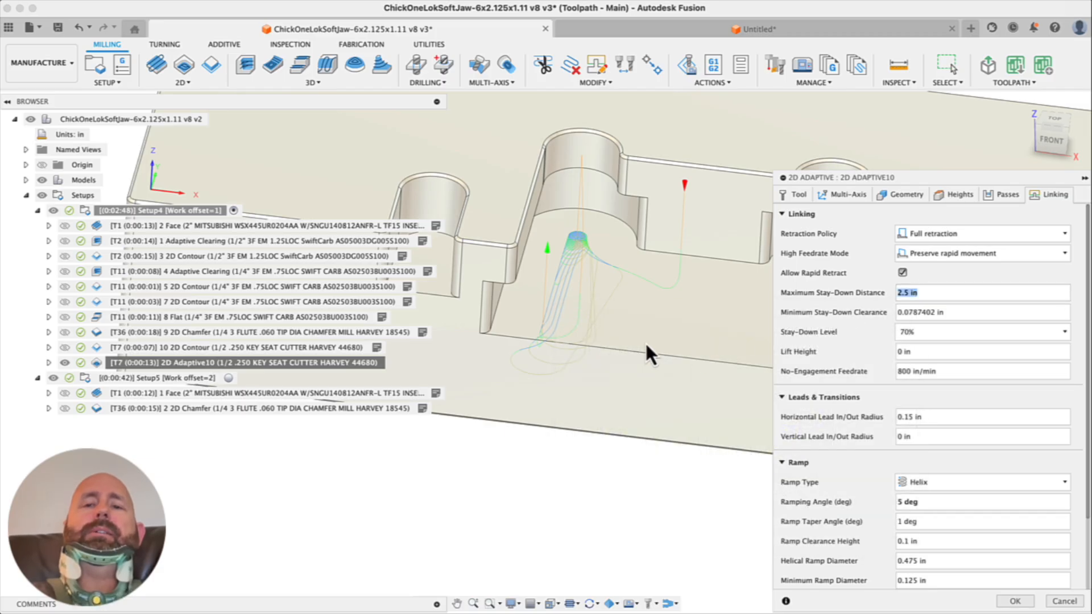
scroll(645, 342, "down", 5)
middle_click_drag(634, 342, 604, 374, "shift")
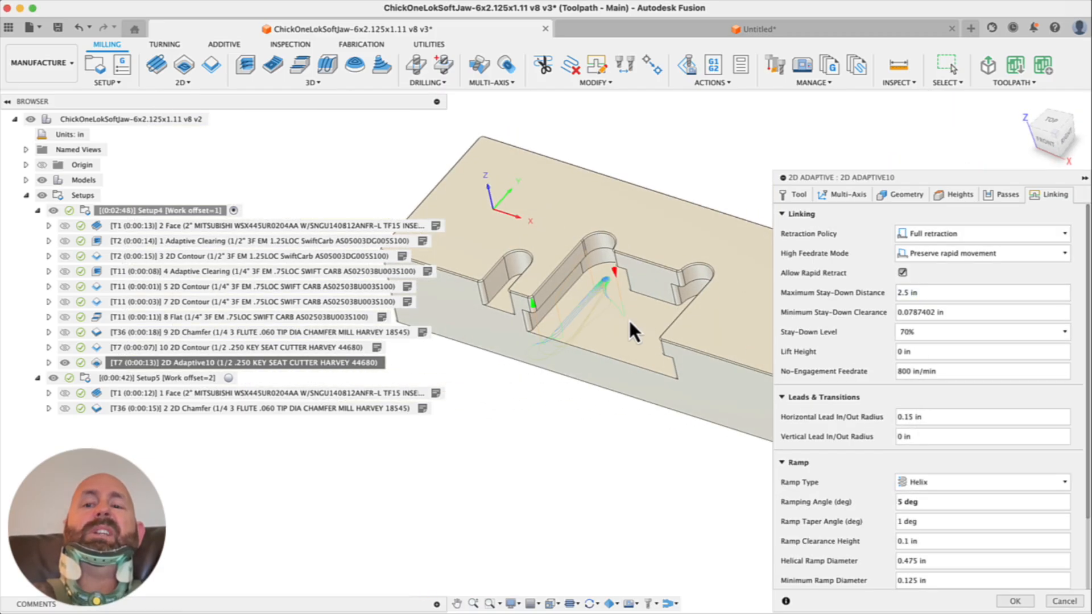
left_click(920, 293)
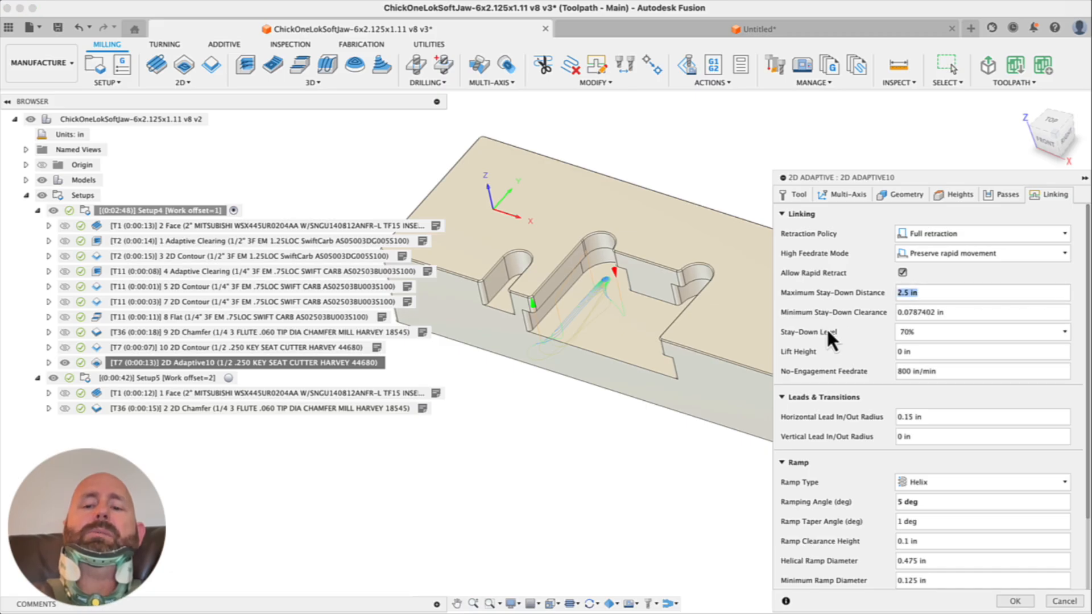
type("8")
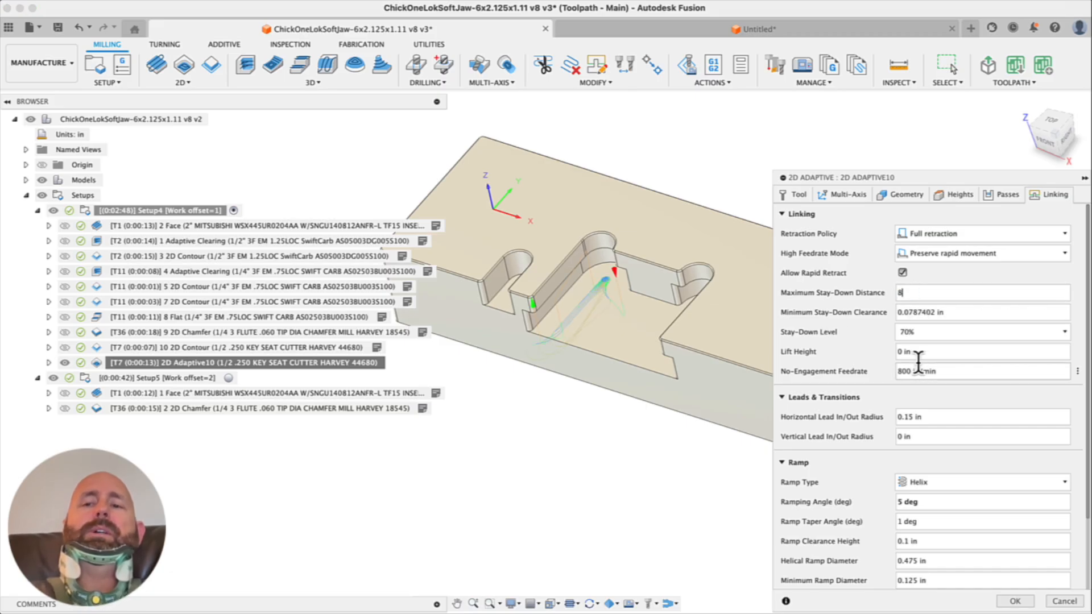
left_click(1015, 604)
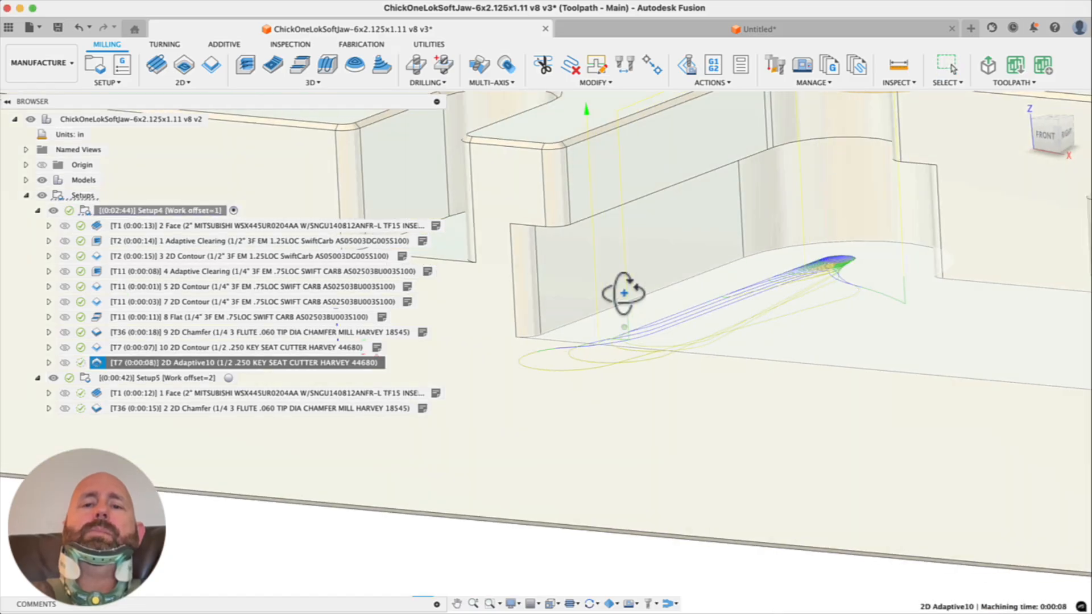
middle_click_drag(622, 291, 620, 327, "shift")
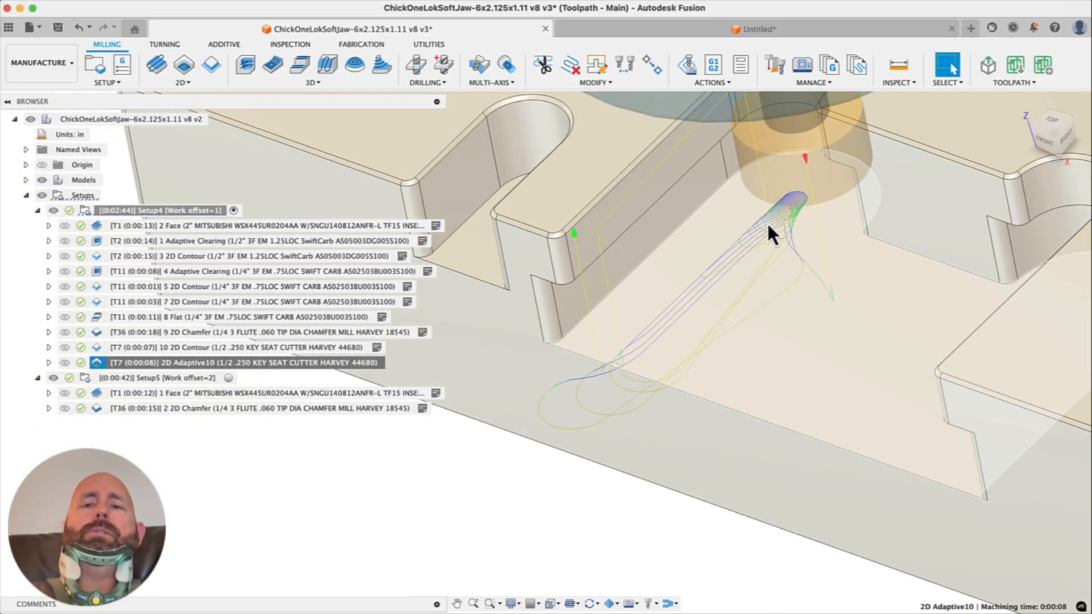
scroll(751, 243, "down", 3)
mouse_move(712, 298)
middle_mouse_down("shift")
mouse_move(748, 323)
mouse_move(745, 298)
mouse_move(714, 280)
mouse_move(729, 300)
middle_mouse_up("shift")
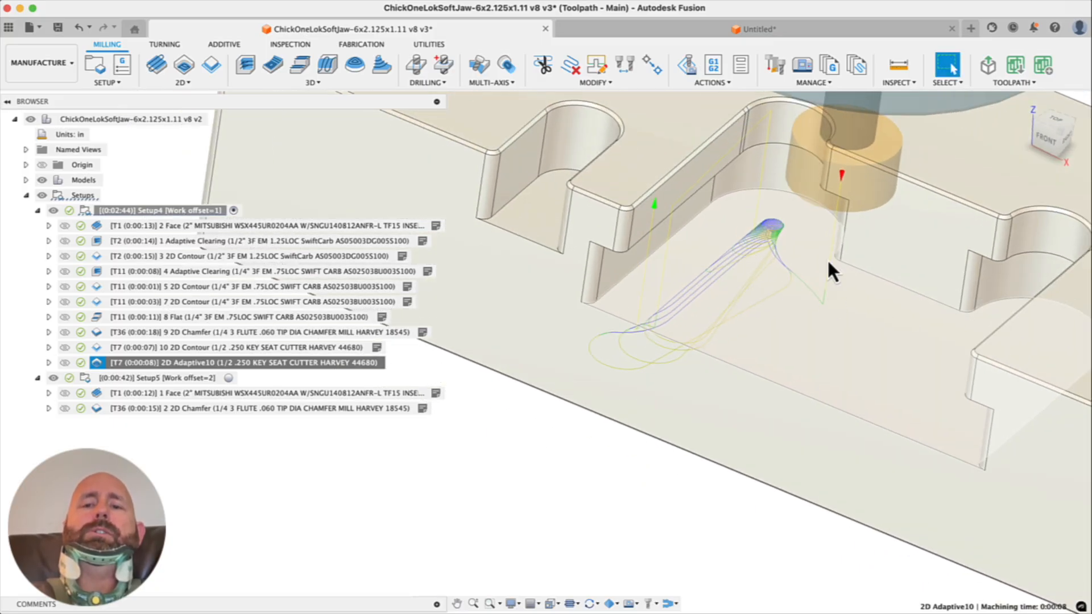
middle_click_drag(629, 346, 623, 378, "shift")
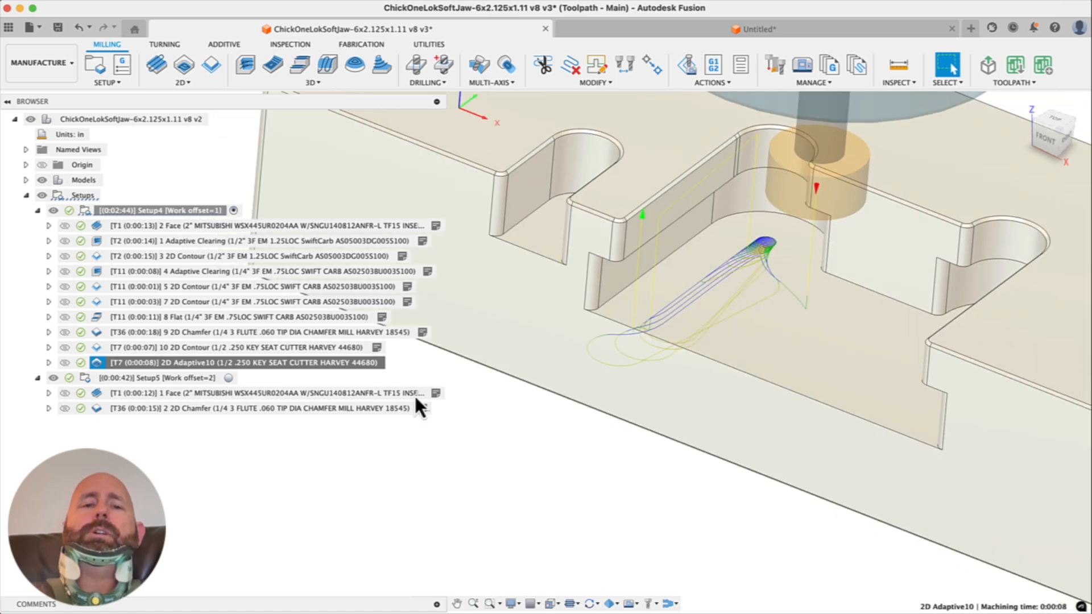
Edit the key seat 2D Adaptive's top height to reference the downward-facing ledge face above the undercut
left_click(286, 3)
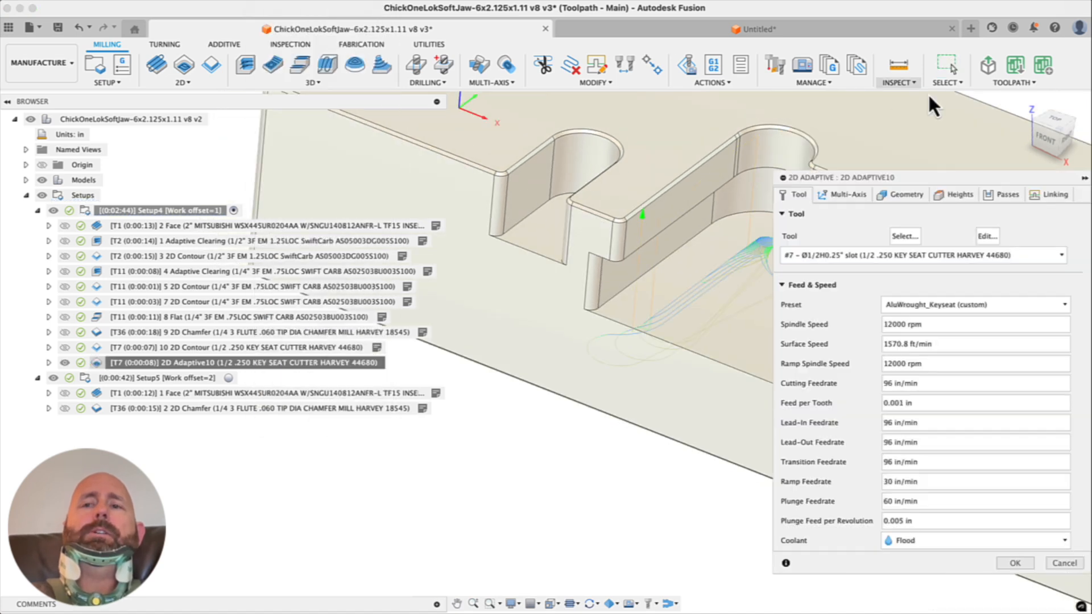
left_click(957, 197)
left_click(880, 367)
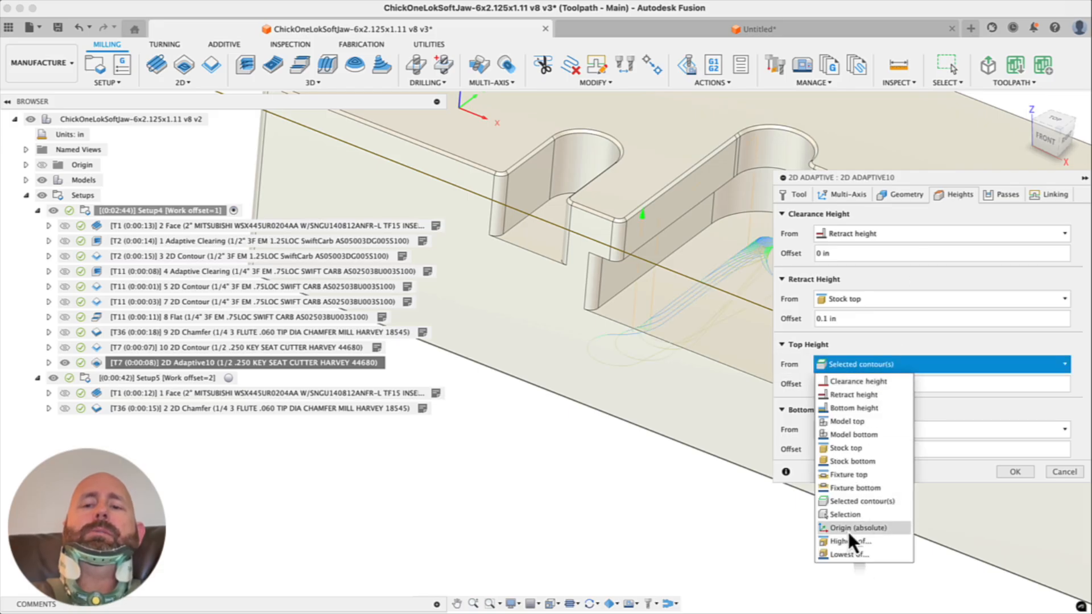
left_click(847, 514)
middle_click_drag(630, 254, 639, 232, "shift")
scroll(633, 207, "up", 5)
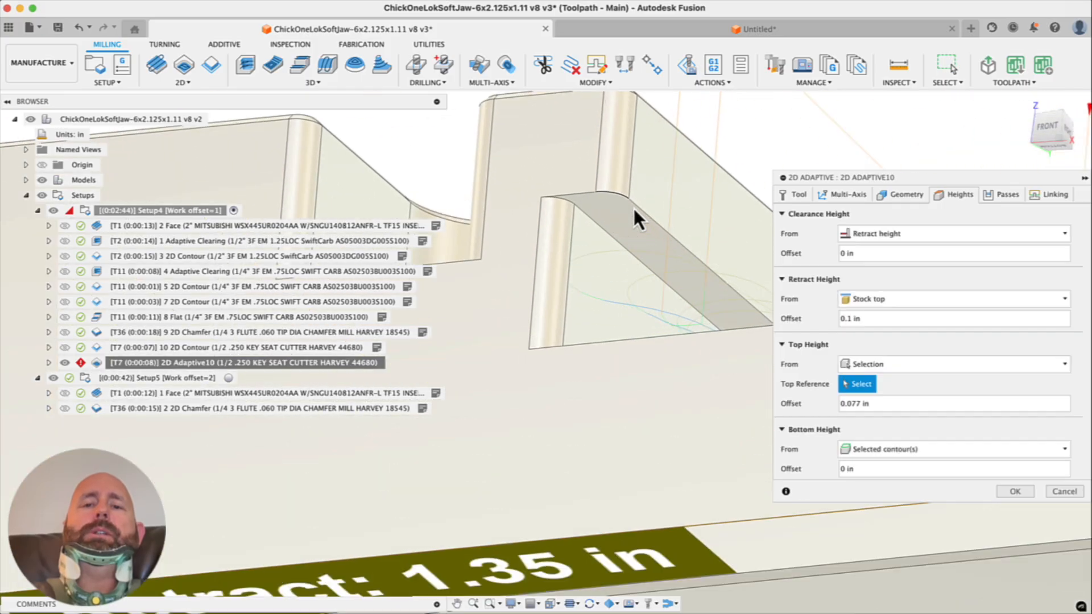
left_click(631, 241)
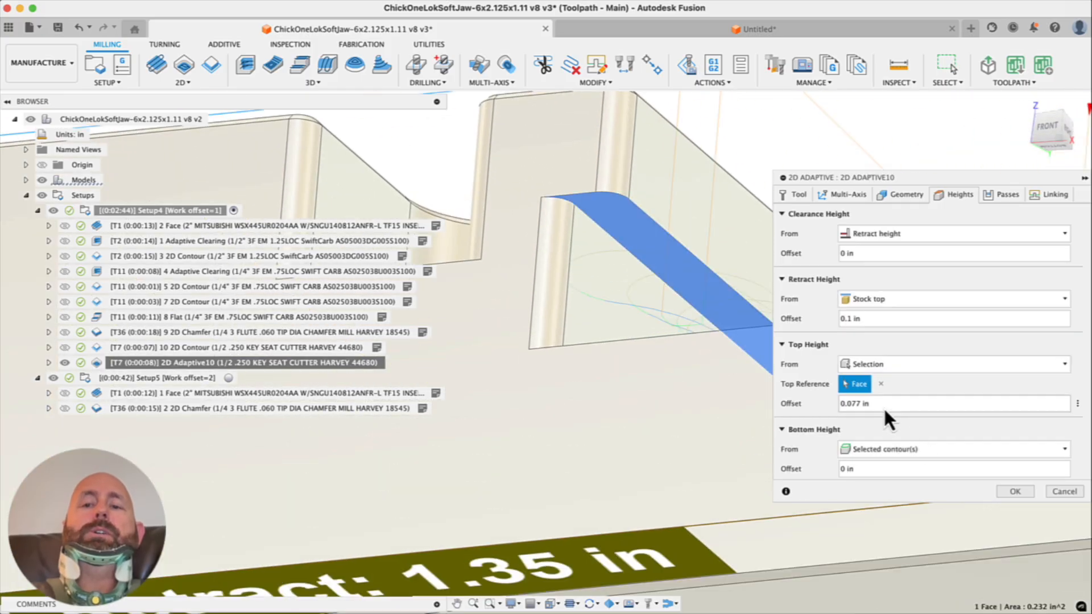
Set the 2D Adaptive's top height offset to -0.005 in and its bottom height offset to 0.005 in
left_click_drag(885, 409, 792, 402)
type("-.005")
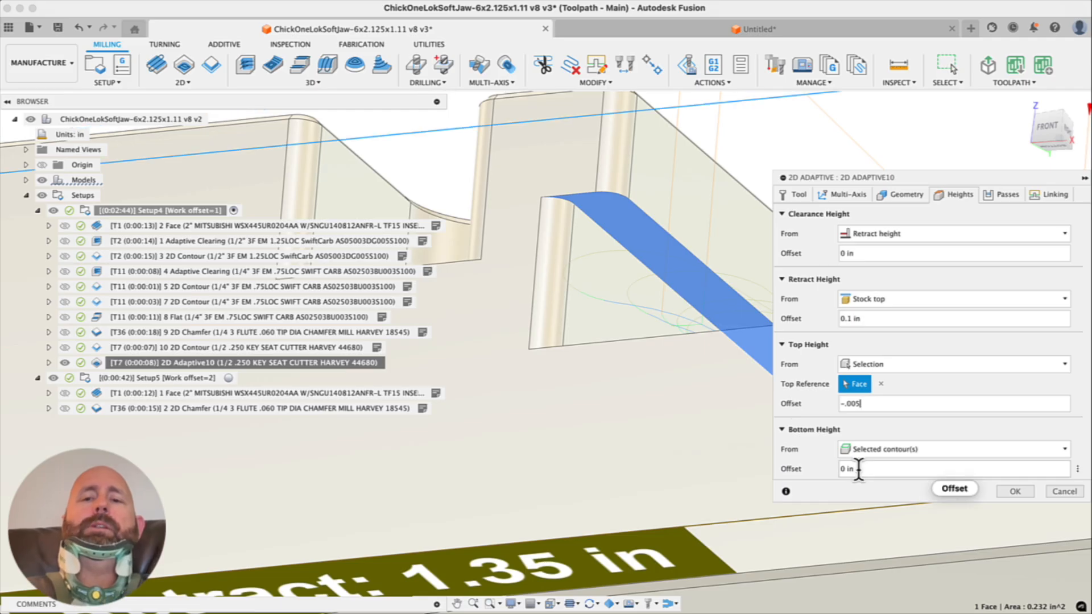
left_click(857, 470)
type(".005")
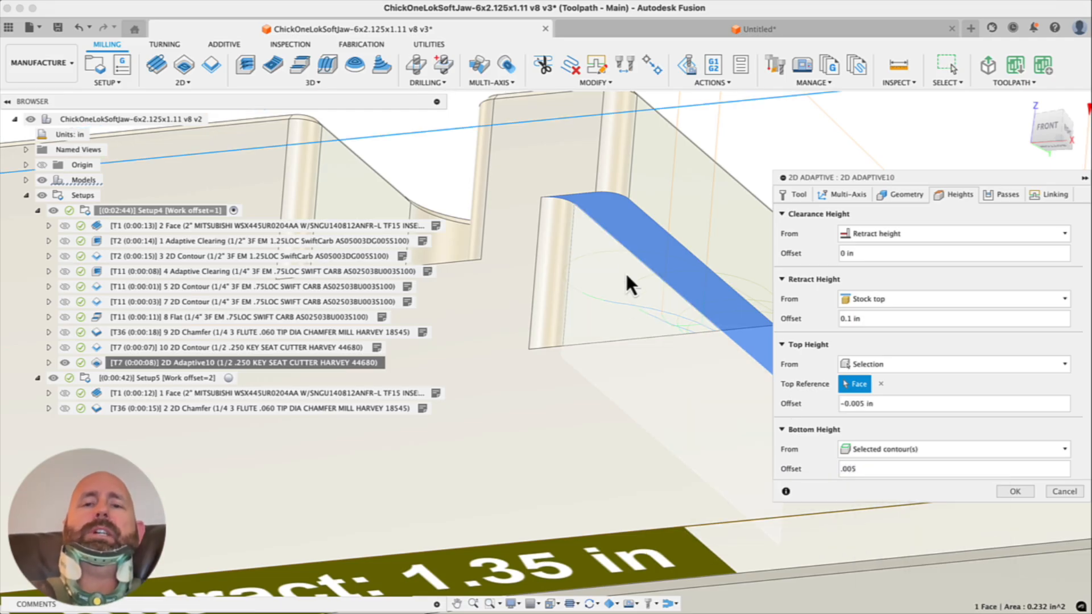
scroll(514, 278, "down", 5)
middle_click_drag(575, 403, 622, 336, "shift")
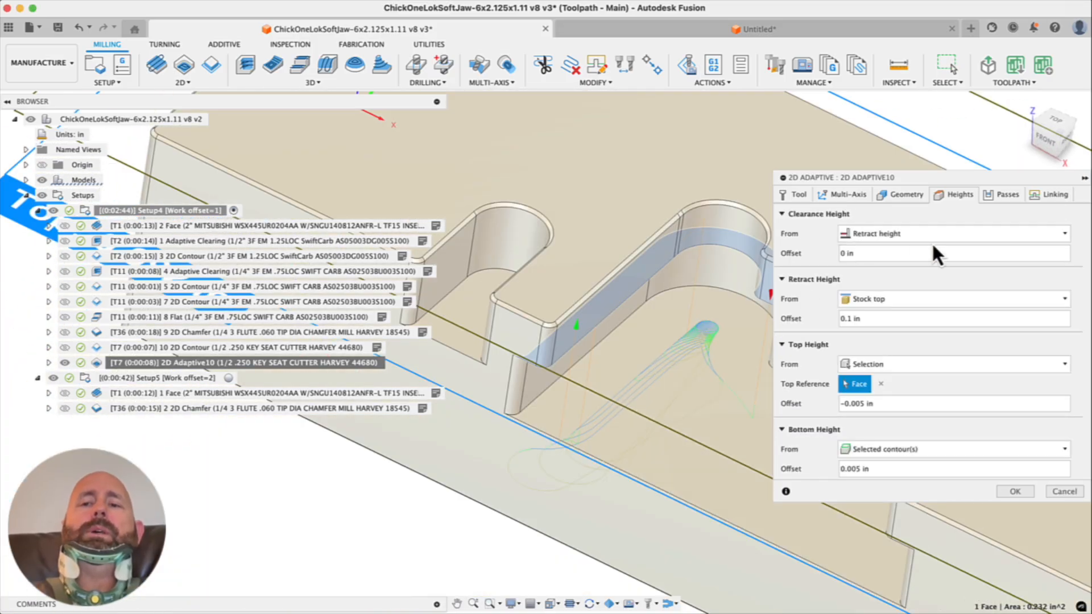
Set the 2D Adaptive's radial stock to leave to 0.01 in and axial stock to leave to 0 in
left_click(1006, 195)
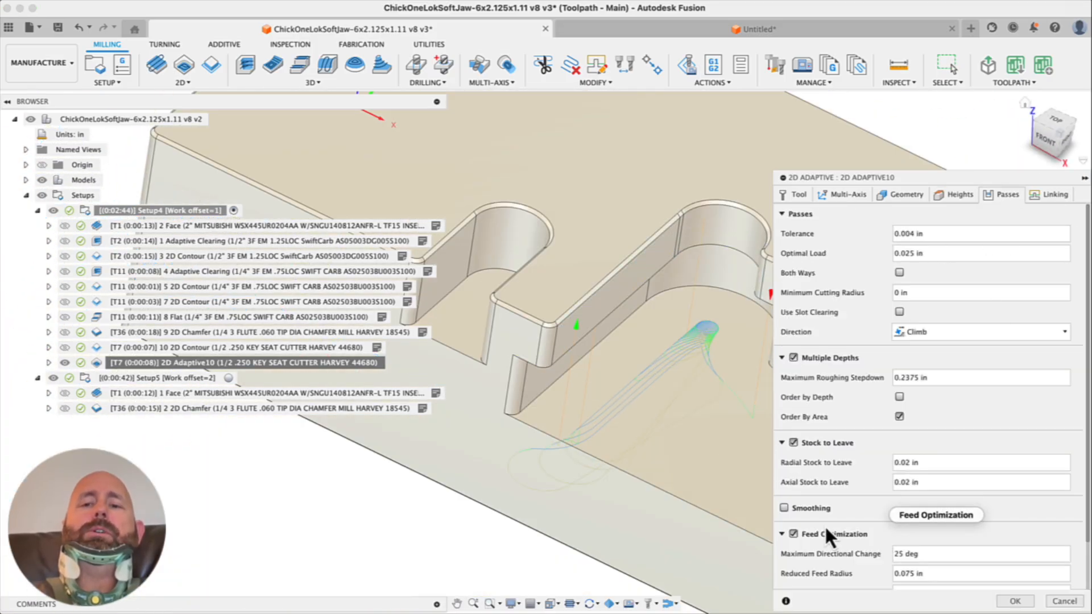
scroll(827, 487, "down", 3)
left_click(793, 388)
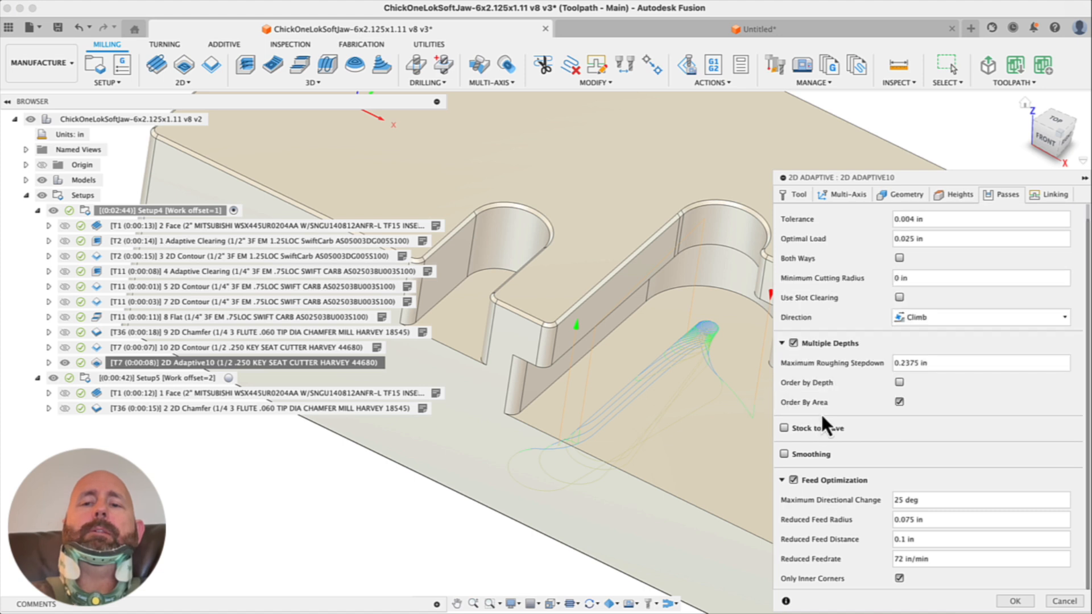
left_click(785, 429)
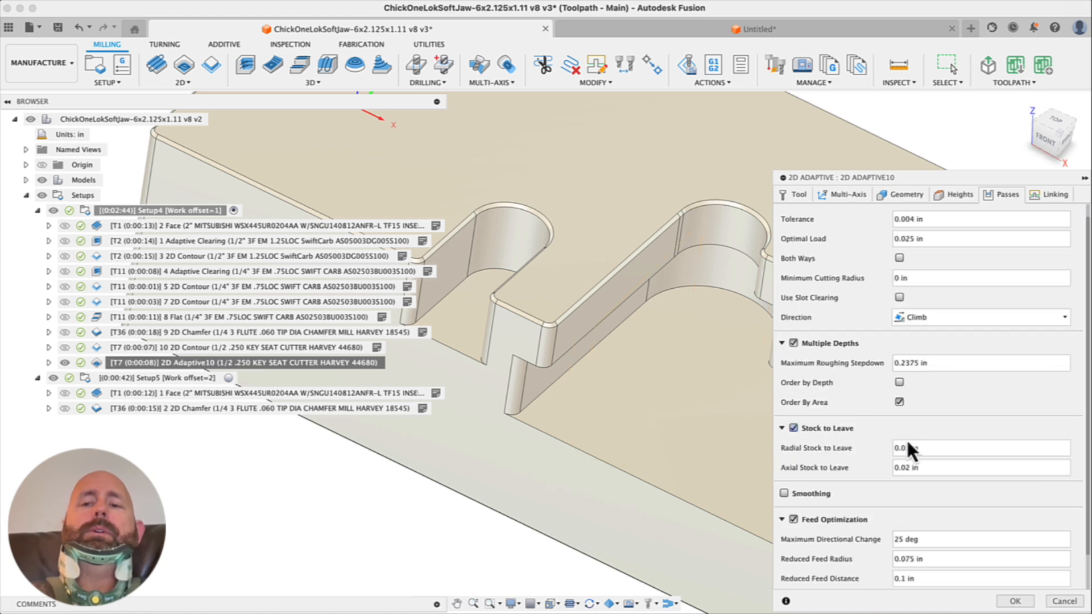
left_click(941, 448)
type(".01")
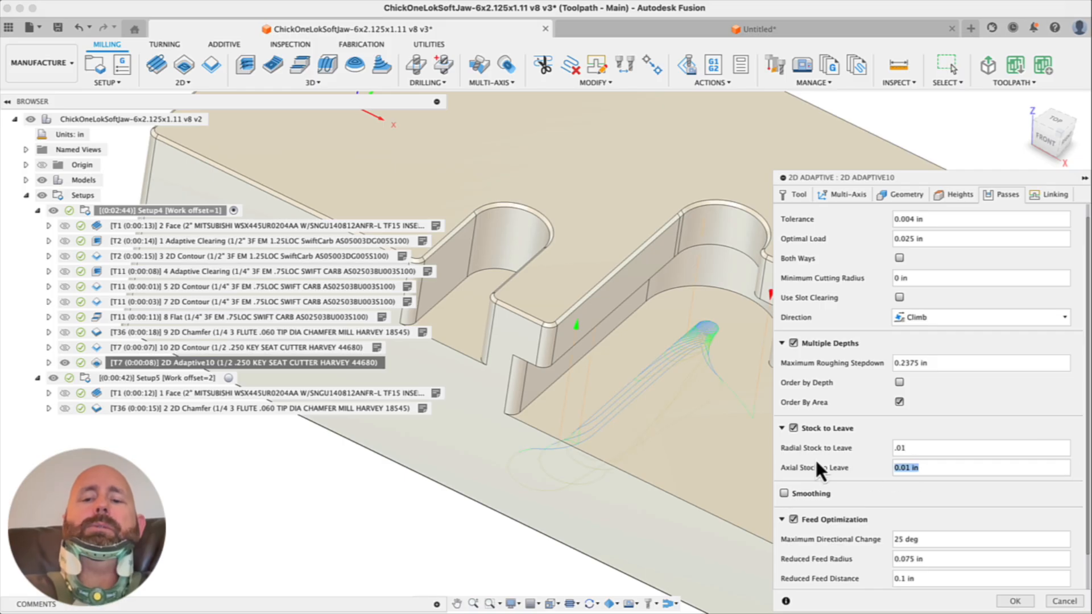
key("Tab")
type("0")
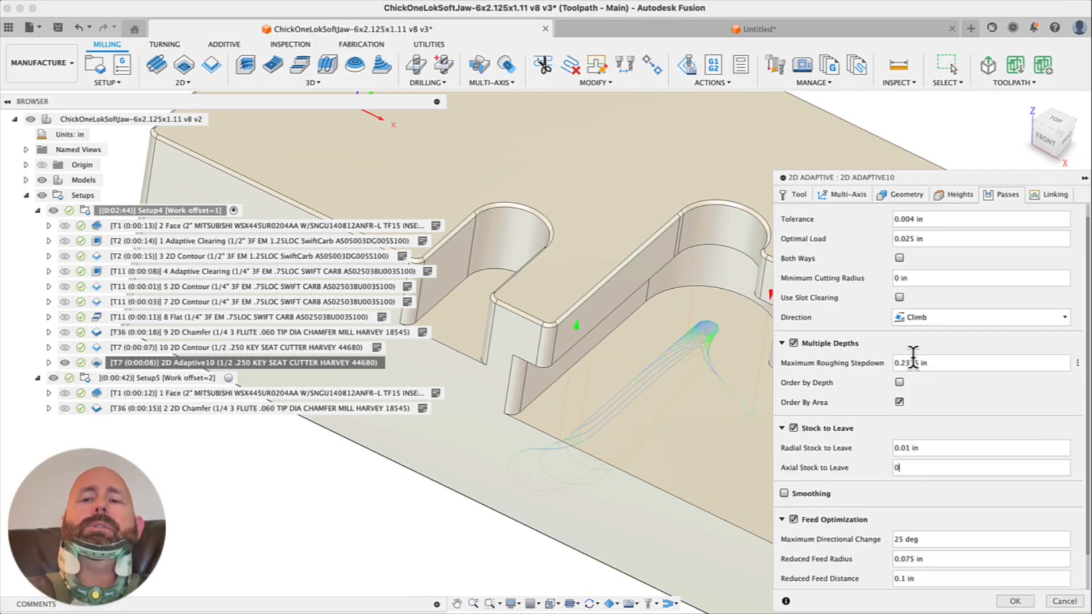
Set the maximum roughing stepdown to 0.25 in and regenerate the key seat 2D Adaptive
left_click(950, 363)
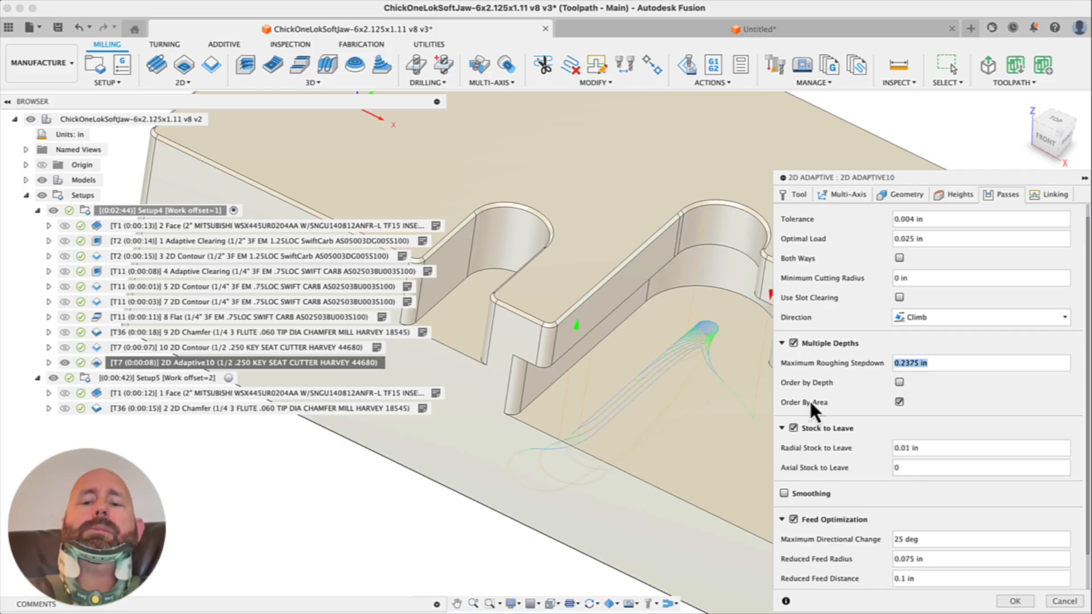
type(".25")
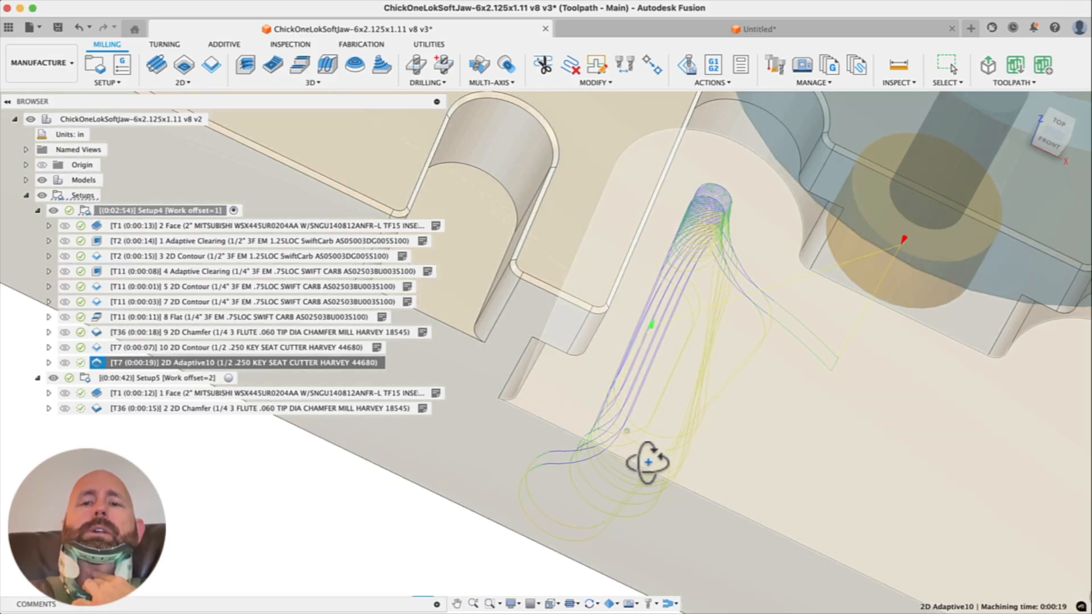
middle_click_drag(646, 458, 637, 428, "shift")
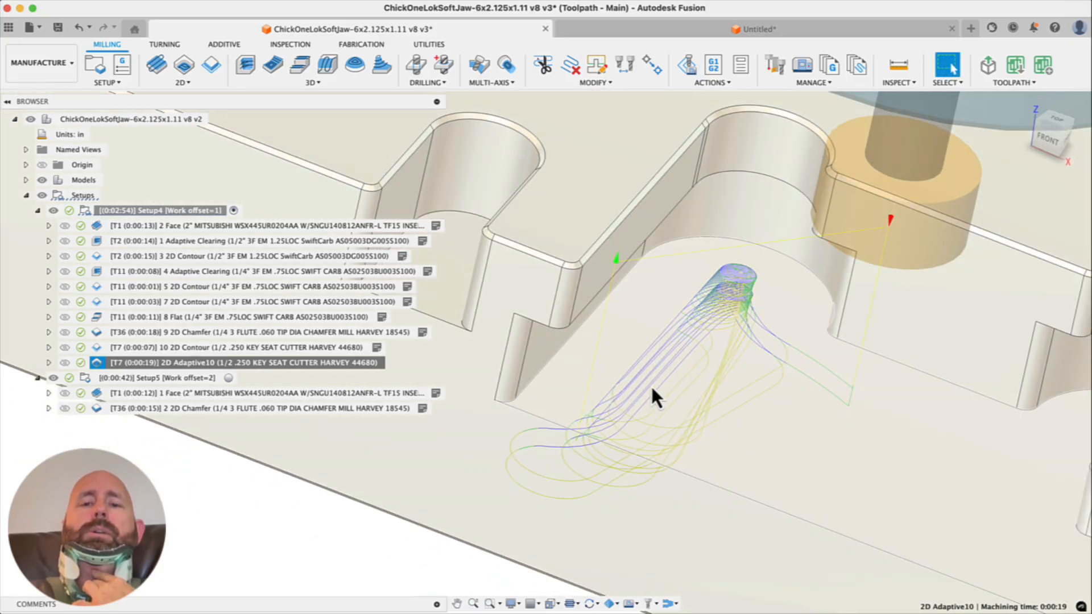
Simulate the key seat 2D Adaptive, examine the cutter's entry against the stock from several angles, and exit the simulation
right_click(328, 368)
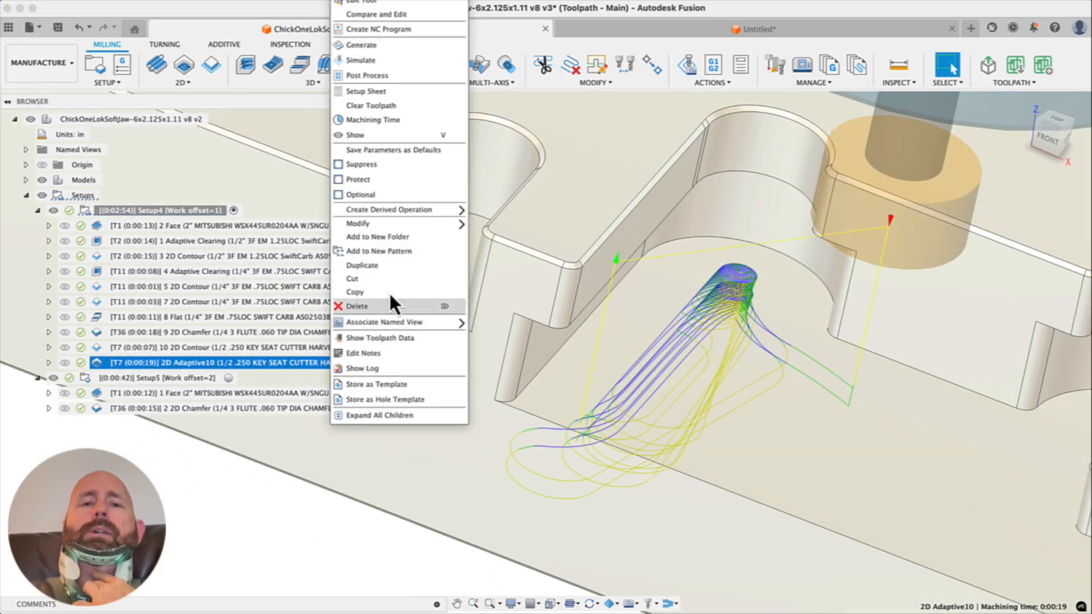
left_click(360, 60)
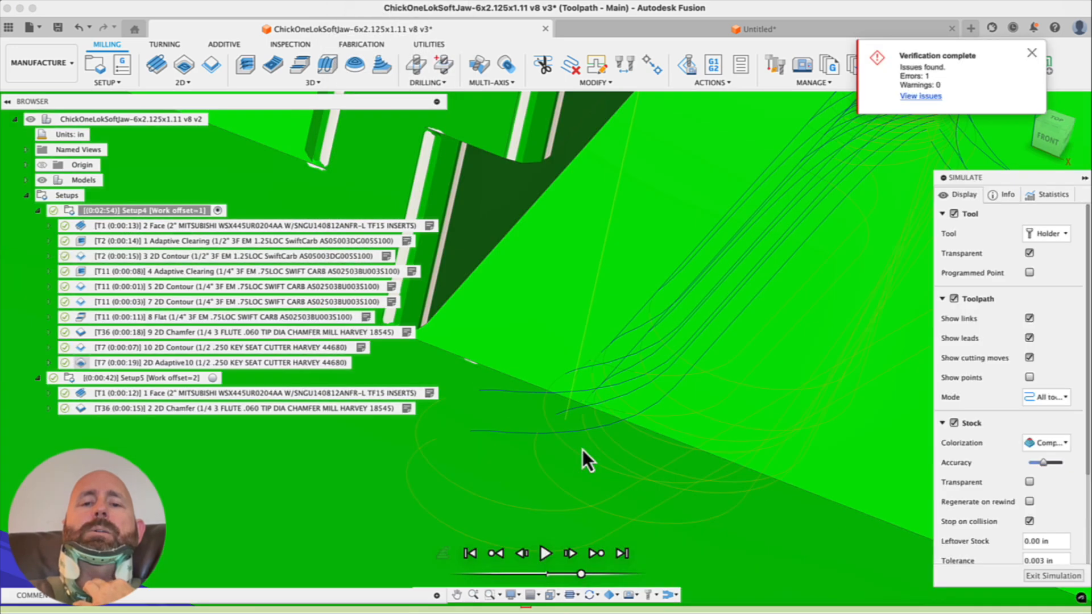
middle_click_drag(586, 373, 743, 393, "shift")
mouse_move(618, 378)
middle_mouse_down("shift")
mouse_move(612, 425)
mouse_move(629, 383)
middle_mouse_up("shift")
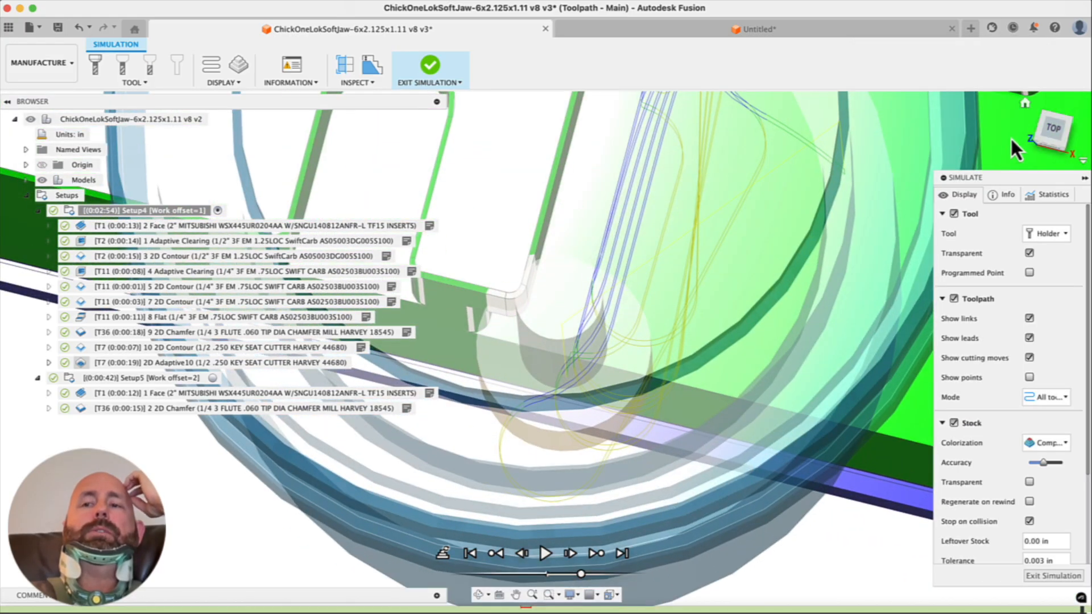
left_click(1055, 128)
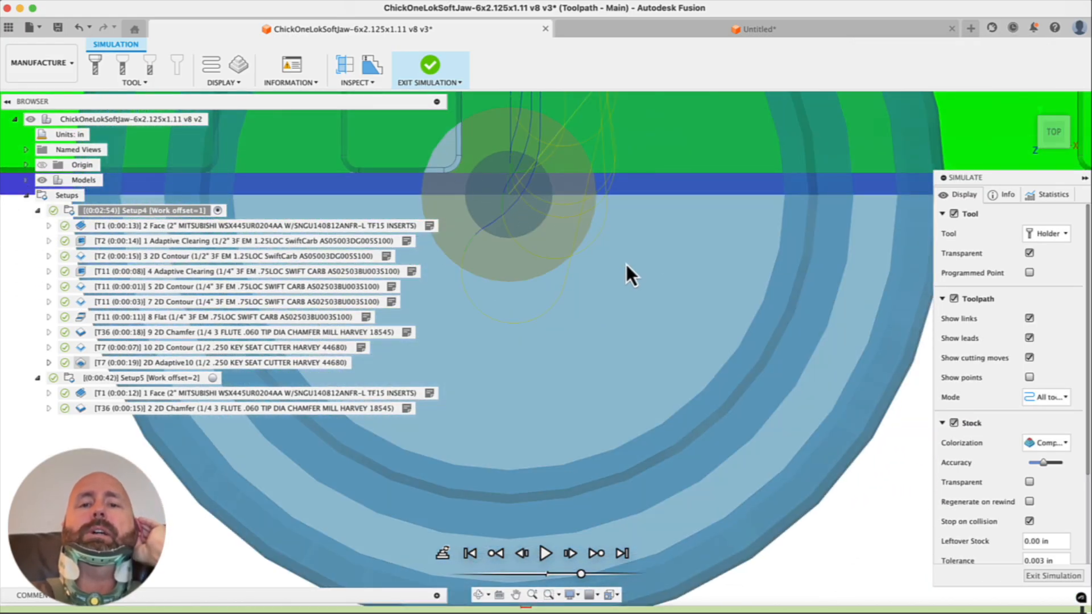
middle_click_drag(628, 265, 603, 245, "shift")
left_click(1039, 574)
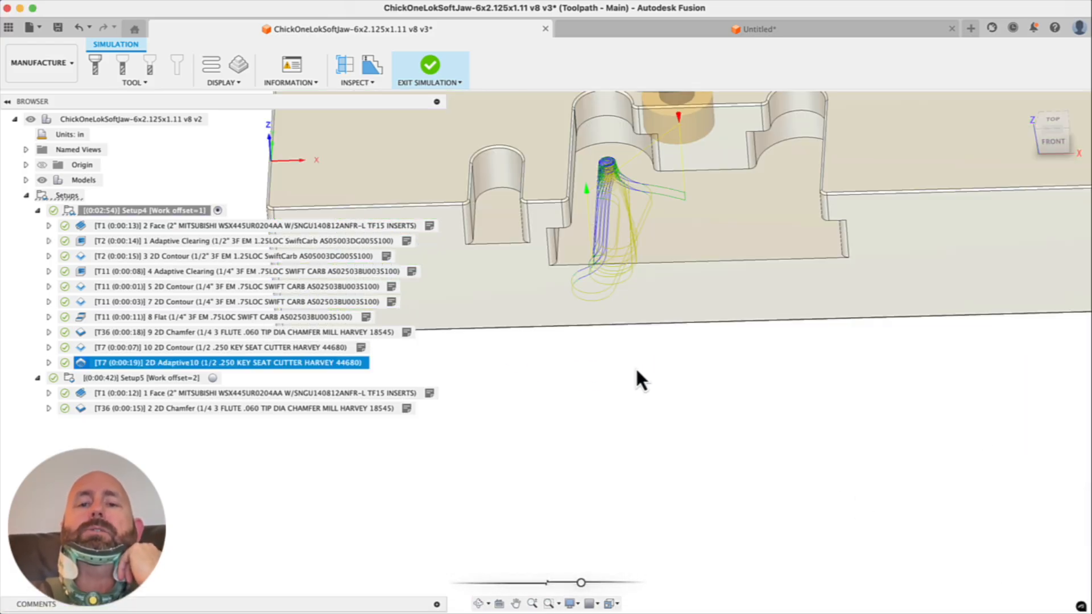
Duplicate the key seat 2D Adaptive operation in Setup4 and compare the copy with the original
middle_click_drag(763, 263, 628, 234, "shift")
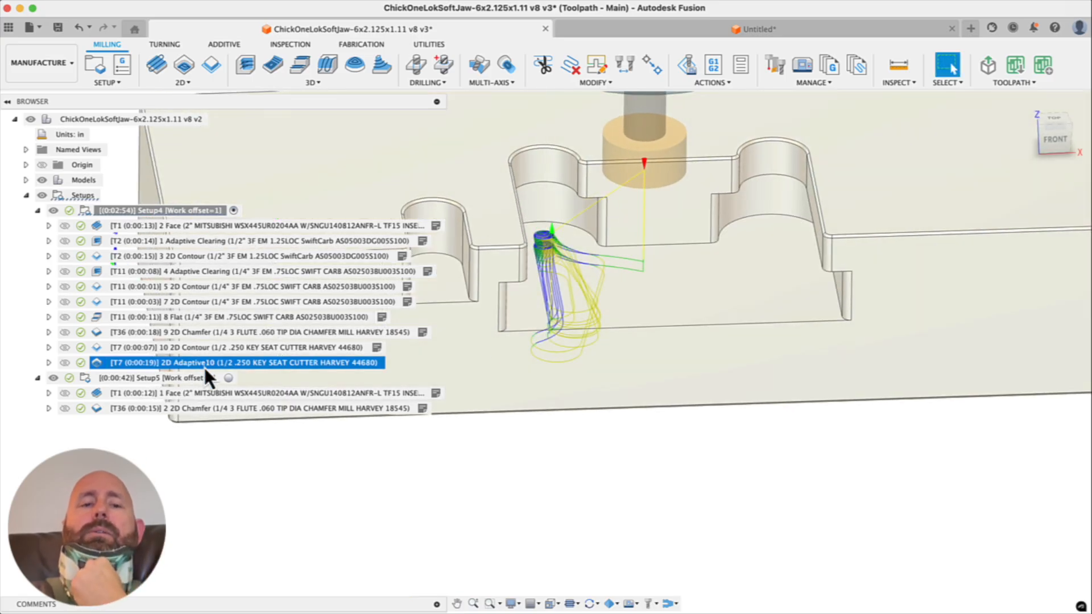
right_click(203, 367)
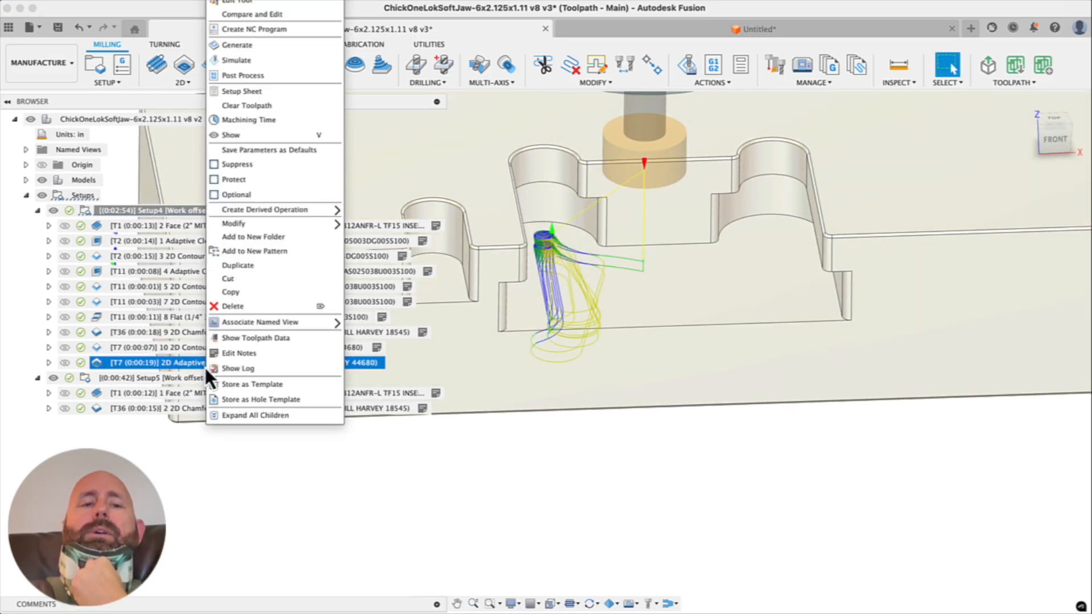
left_click(242, 266)
left_click(271, 377)
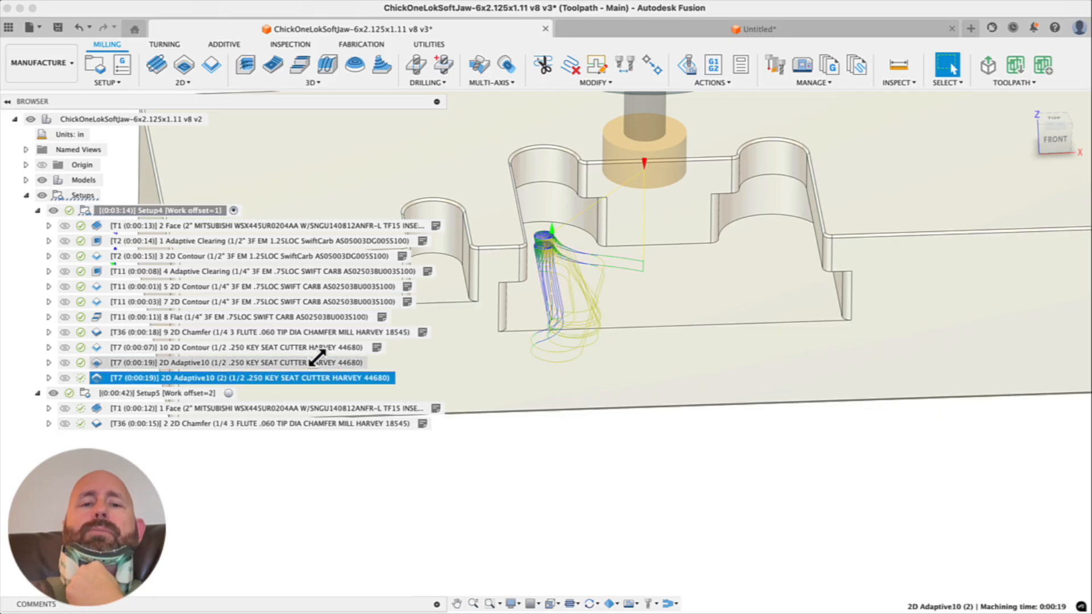
left_click(247, 367)
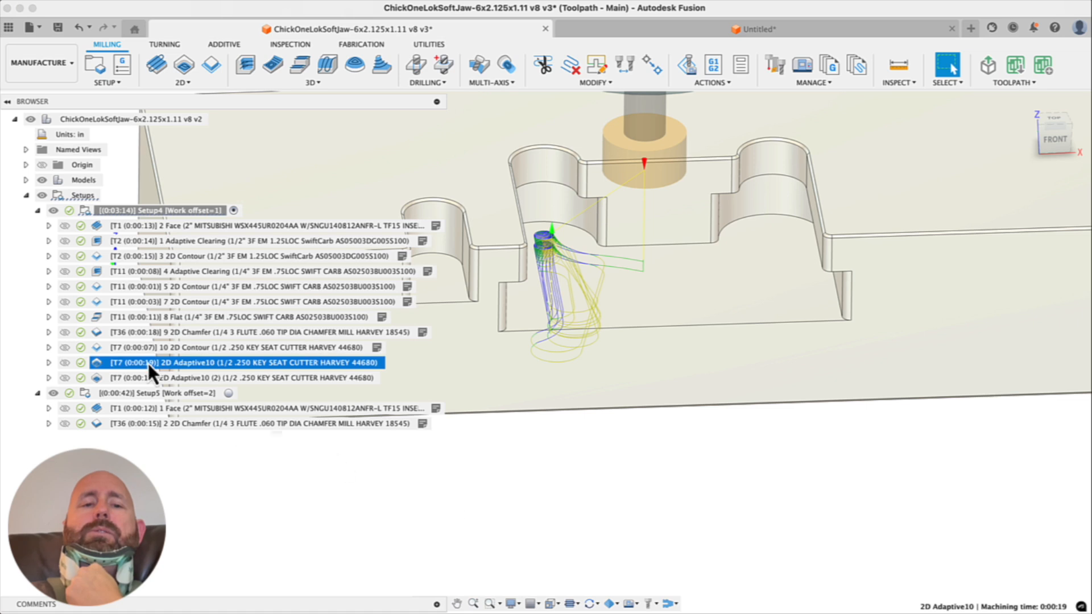
Edit the duplicated 2D Adaptive's geometry to machine the undercut on the opposite side of the pocket, and regenerate it
double_click(189, 377)
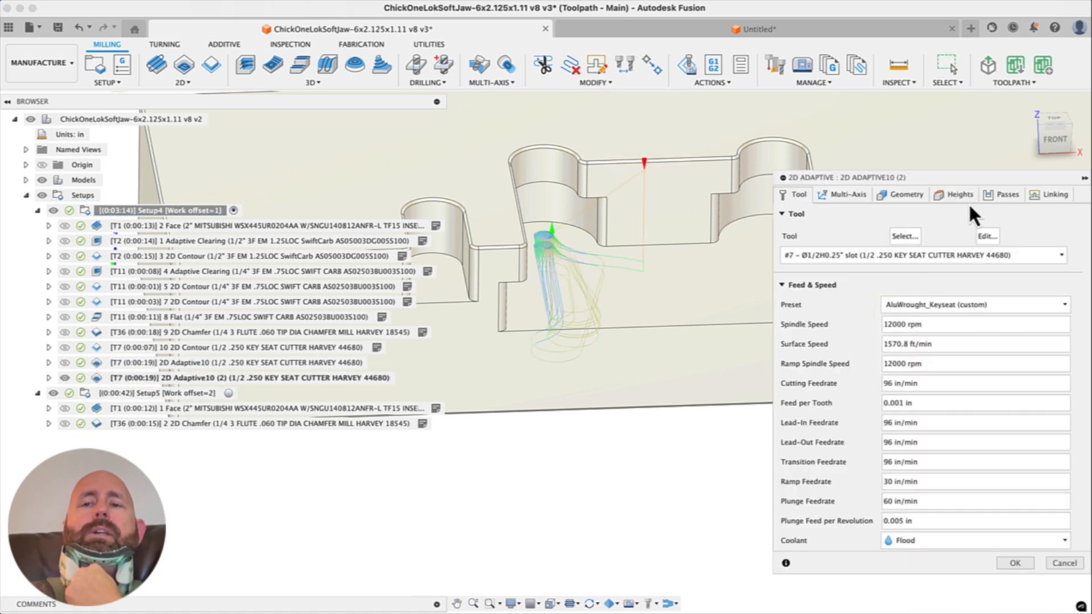
left_click(903, 194)
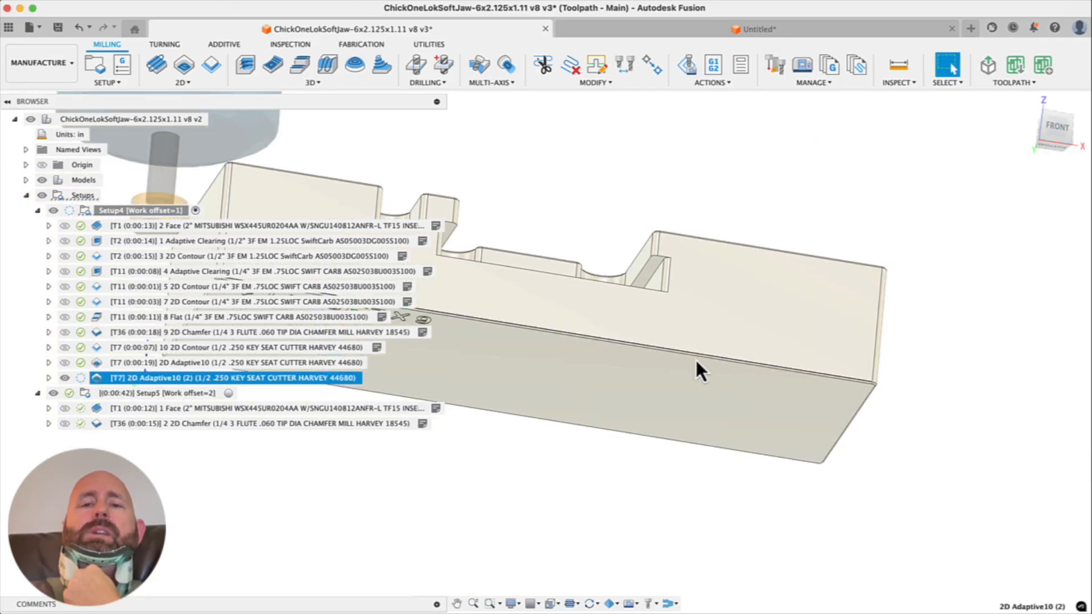
middle_click_drag(696, 358, 657, 339, "shift")
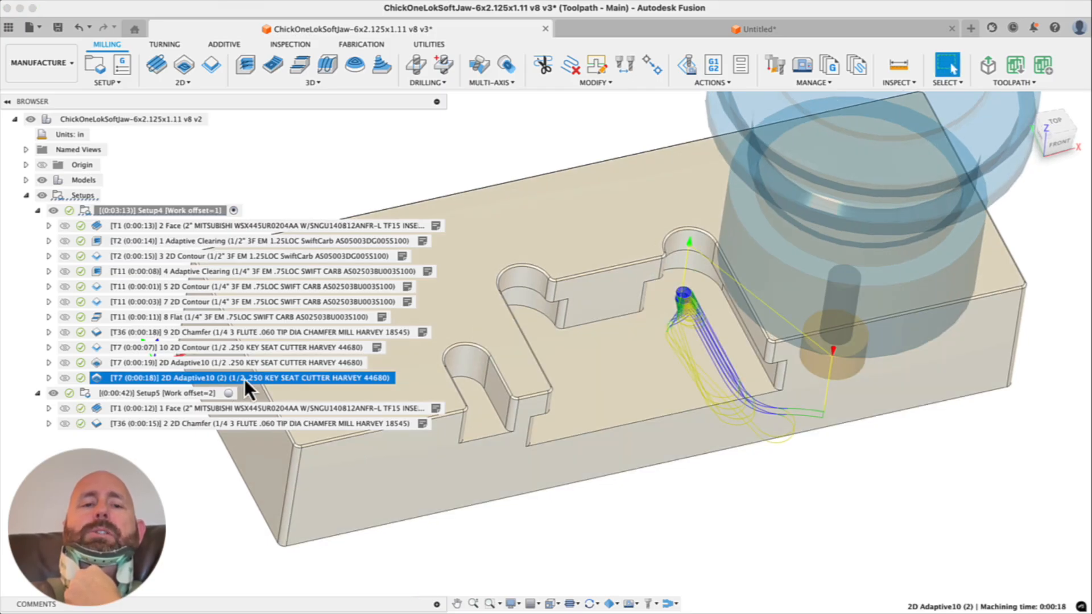
Duplicate the second key seat 2D Adaptive in Setup4 and add the opposite undercut's edge to the copy's pocket selections
left_click(260, 270)
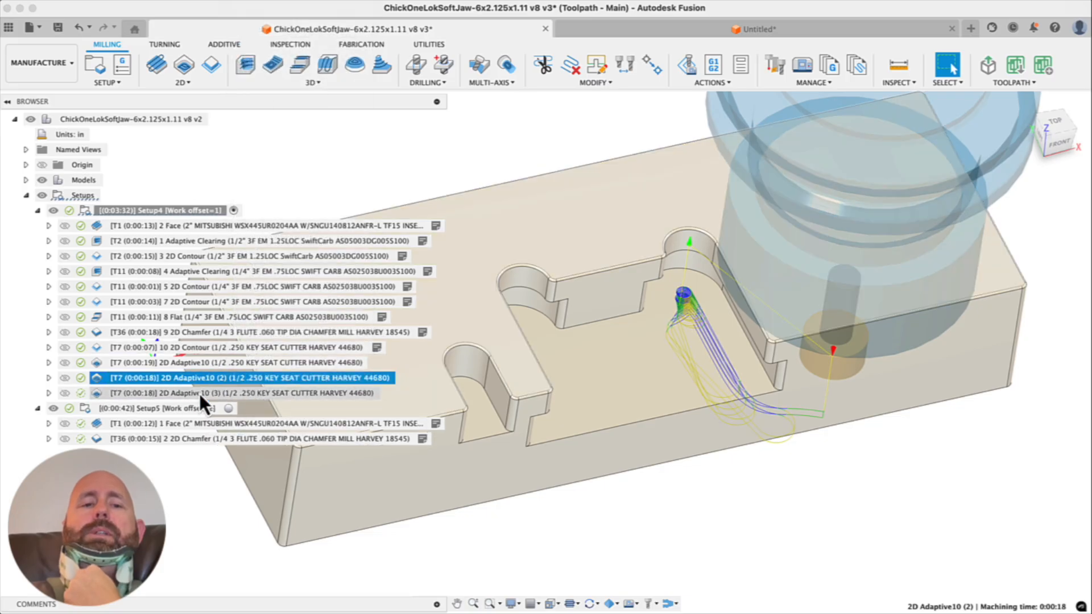
left_click(199, 395)
double_click(200, 395)
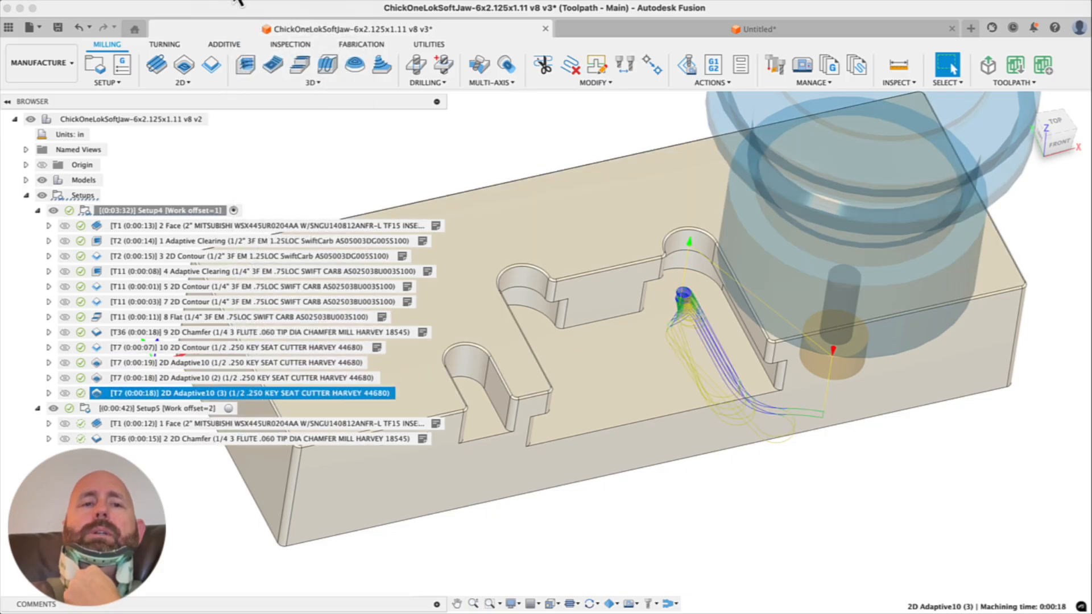
middle_click_drag(567, 367, 534, 335, "shift")
scroll(439, 322, "up", 5)
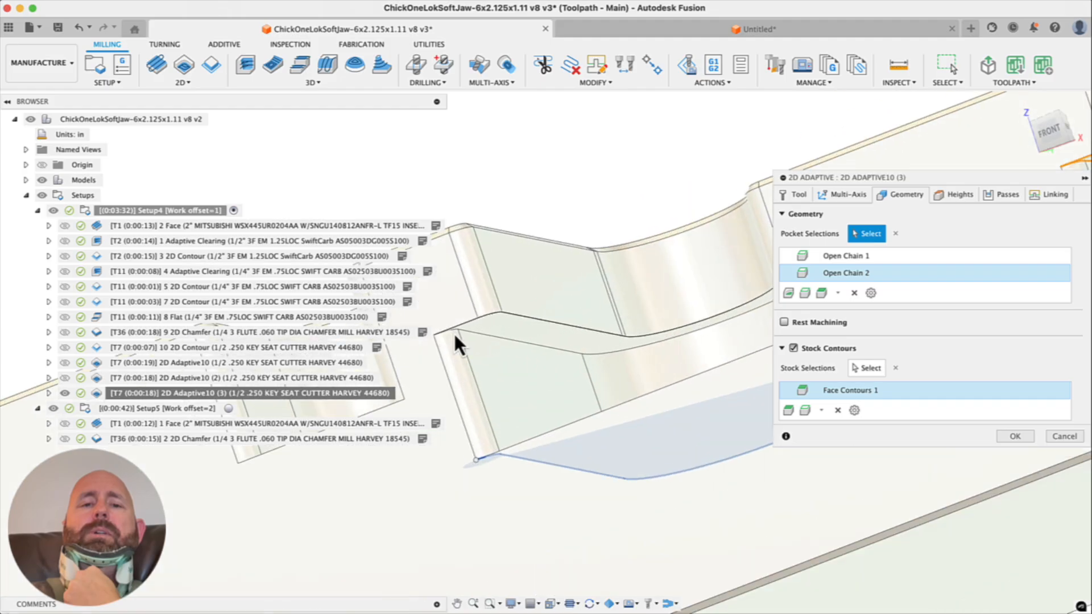
left_click(500, 333)
scroll(586, 380, "down", 5)
mouse_move(586, 380)
middle_mouse_down("shift")
mouse_move(753, 446)
mouse_move(617, 461)
mouse_move(614, 383)
mouse_move(604, 451)
mouse_move(617, 450)
middle_mouse_up("shift")
left_click(854, 310)
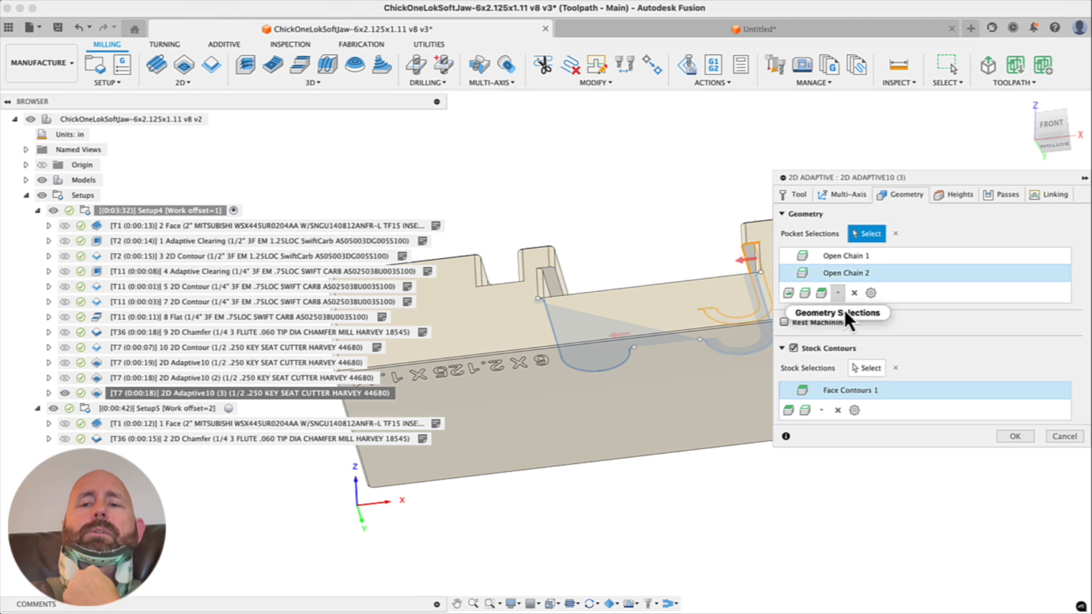
Add the opposite undercut's face to the copy's stock contours, regenerate it, and review the combined toolpath
left_click(864, 374)
scroll(541, 270, "up", 5)
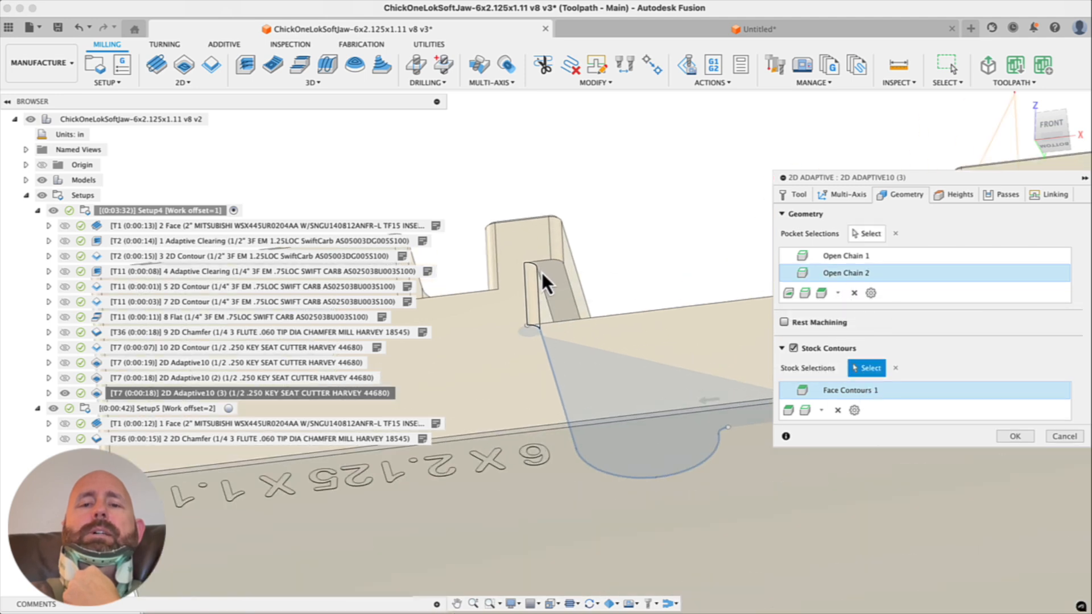
left_click(548, 291)
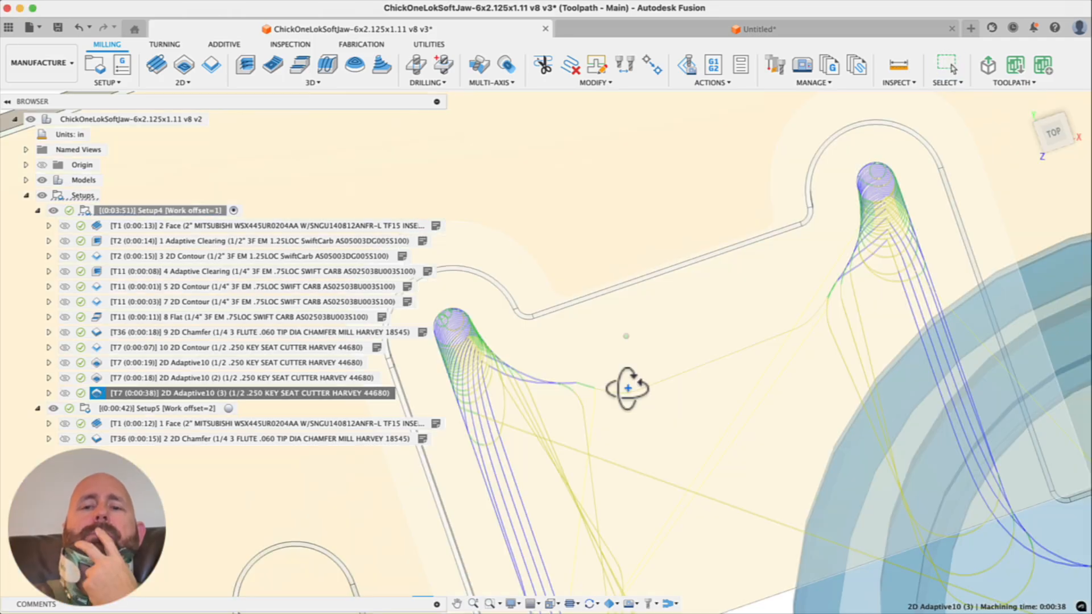
middle_click_drag(629, 388, 633, 324, "shift")
scroll(633, 322, "down", 5)
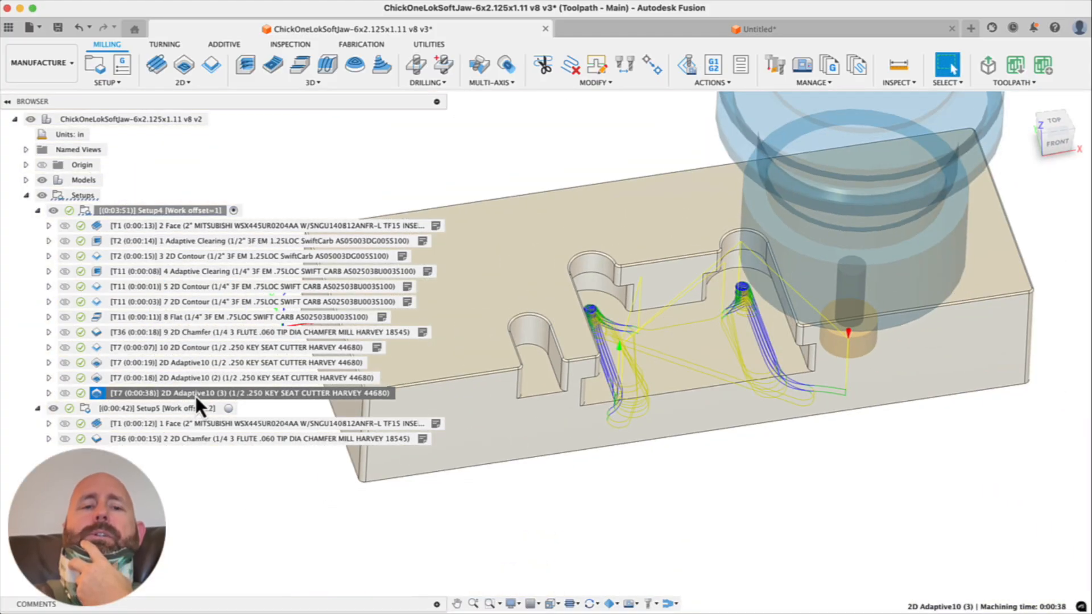
Delete the third 2D Adaptive copy that combines both undercuts
right_click(197, 393)
left_click(230, 306)
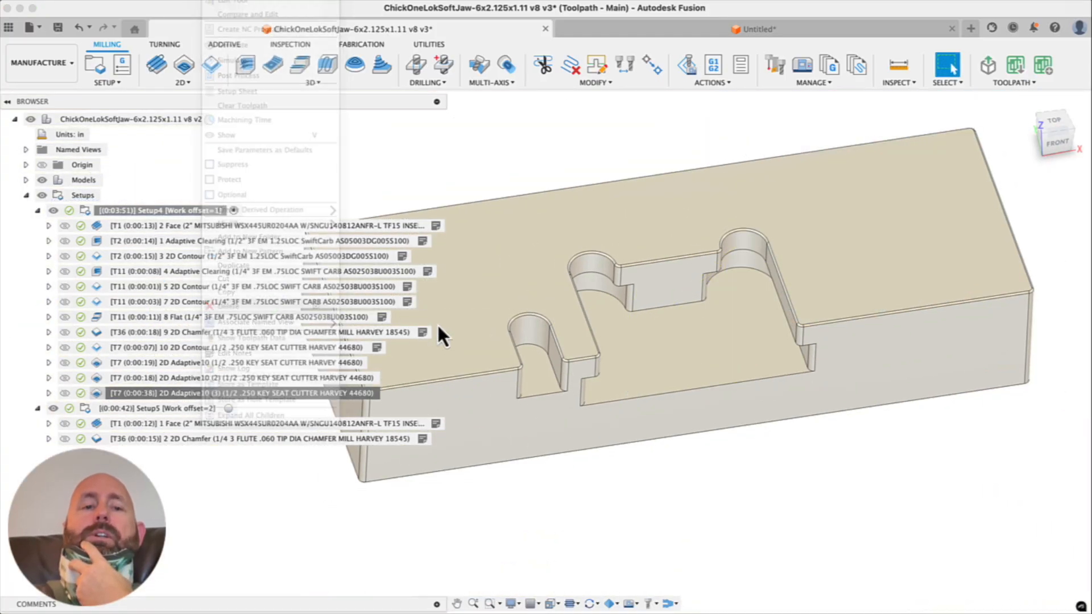
Examine the second key seat 2D Adaptive toolpath along its undercut, and view the jaw's pocket without toolpaths
left_click(230, 378)
scroll(631, 315, "up", 5)
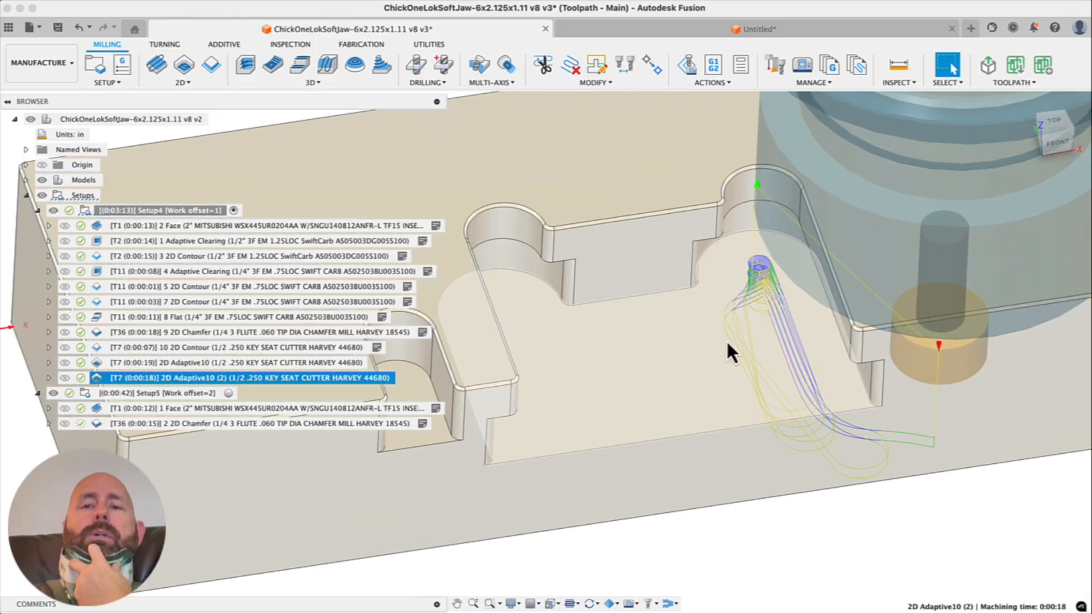
scroll(726, 340, "down", 3)
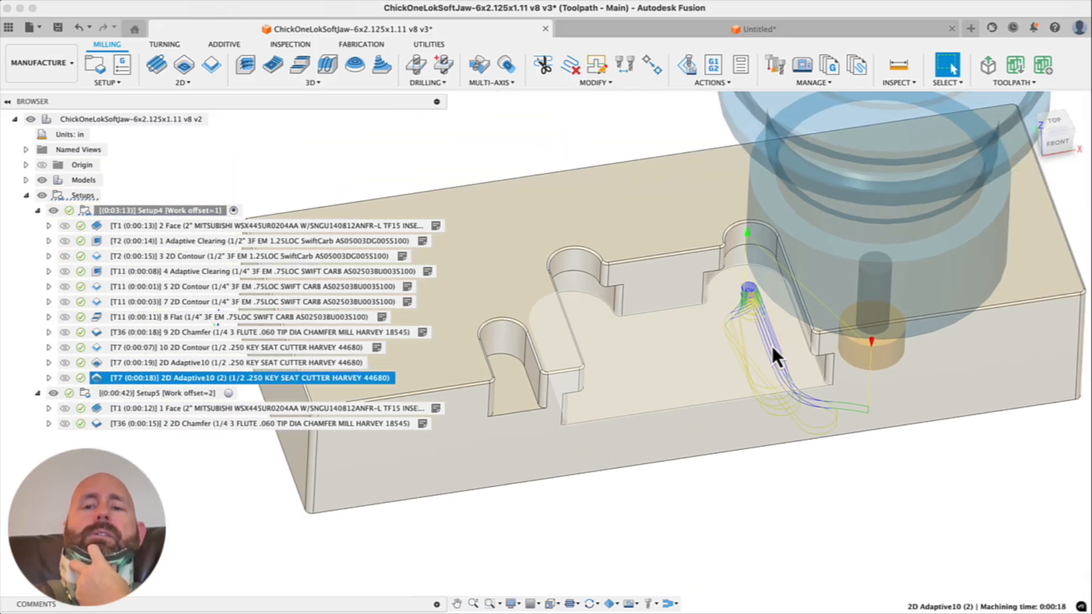
scroll(781, 339, "down", 5)
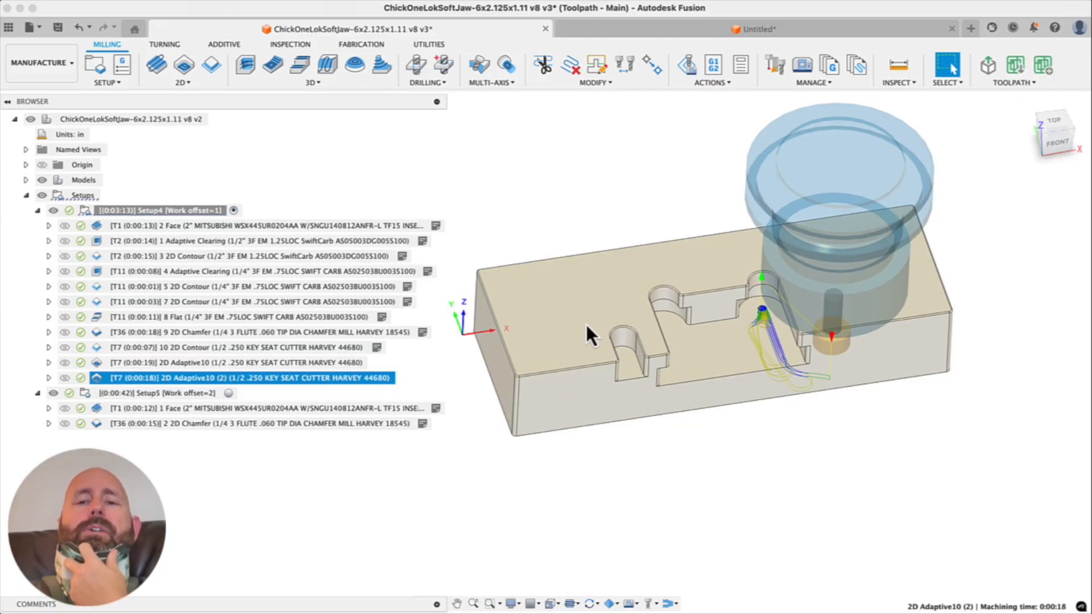
left_click(726, 377)
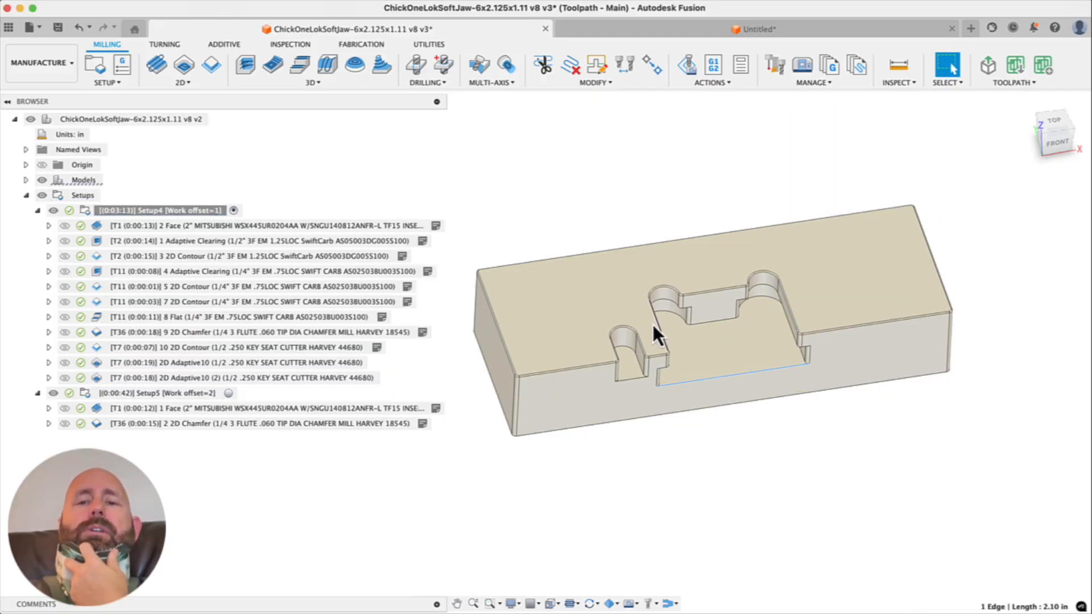
left_click(604, 151)
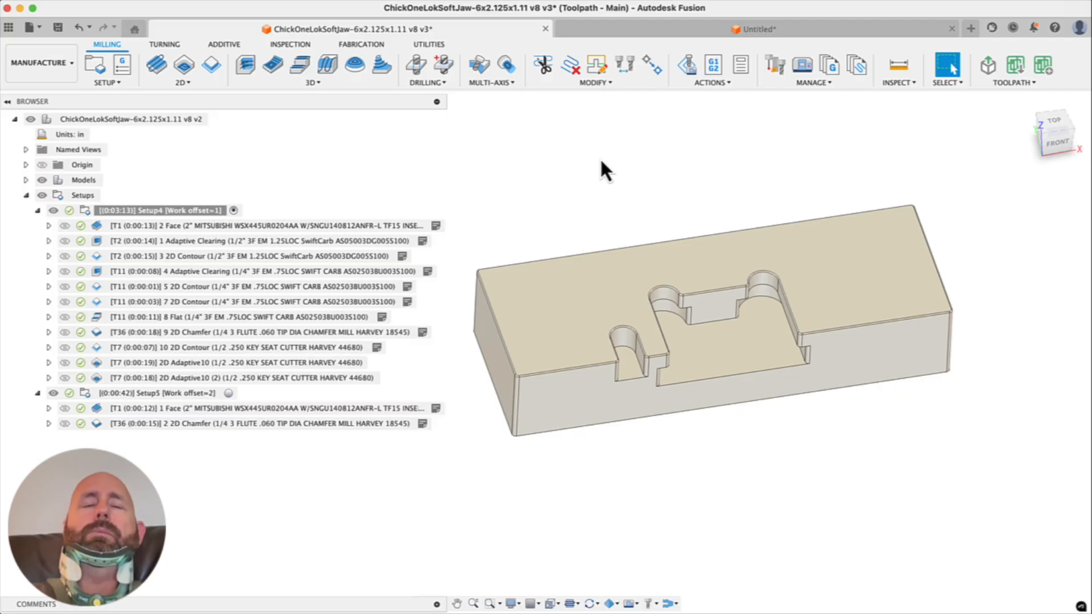
middle_click_drag(593, 253, 590, 68, "shift")
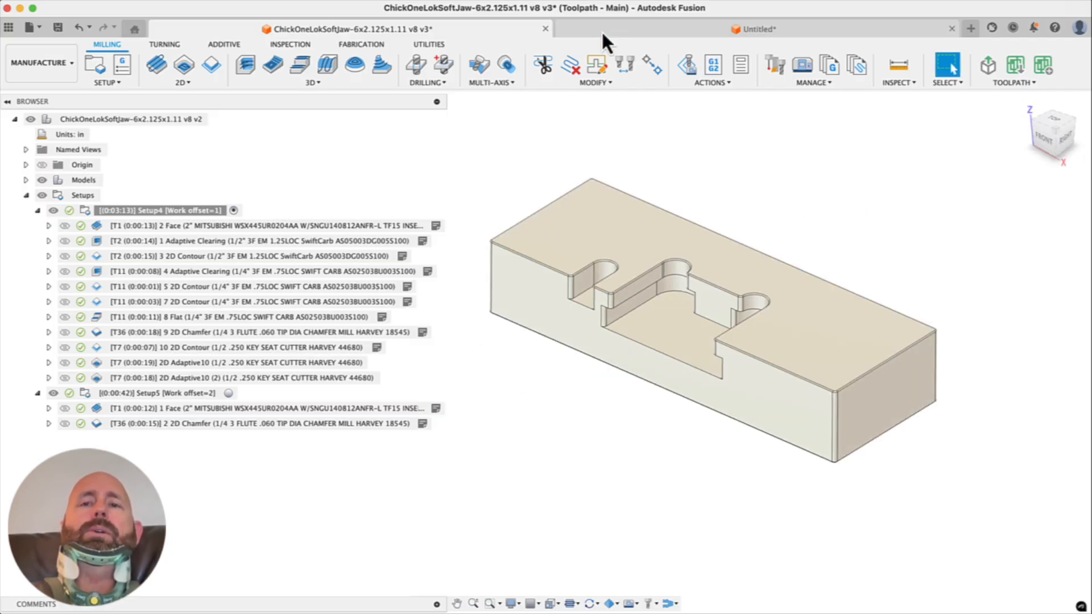
Switch to the Untitled sketch and mirror the closed chamfered-corner profile about the dashed construction line through the cutter tip
left_click(602, 34)
scroll(595, 475, "down", 5)
scroll(502, 393, "up", 2)
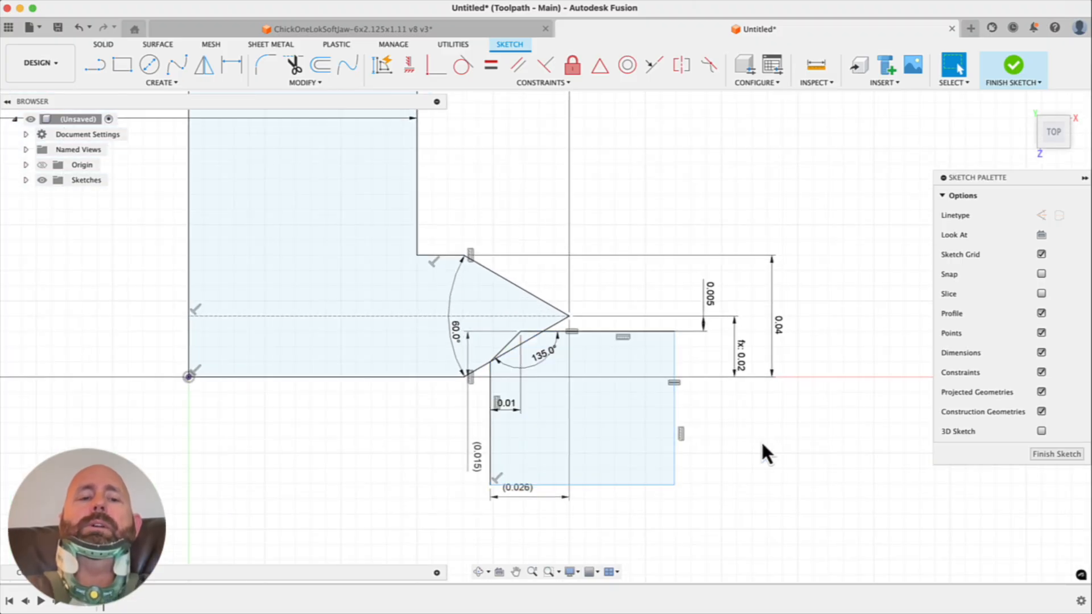
double_click(678, 467)
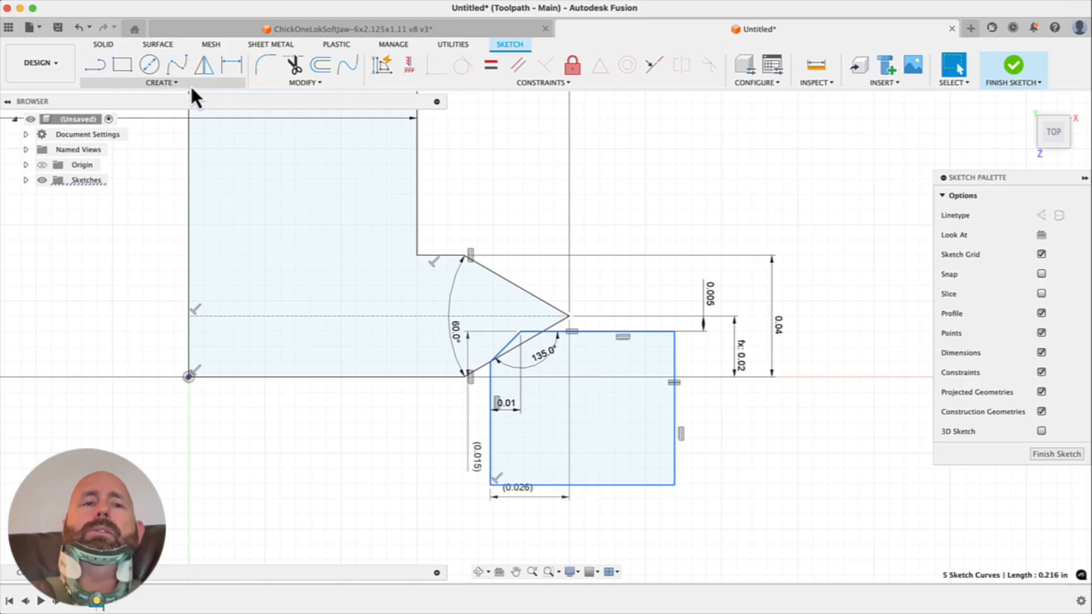
left_click(202, 67)
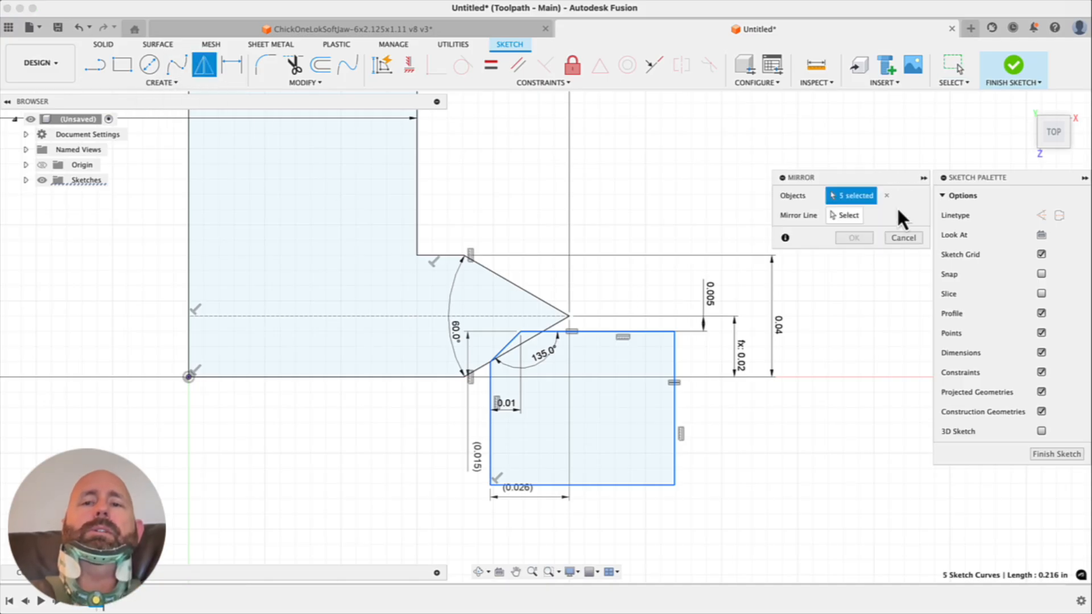
left_click(480, 316)
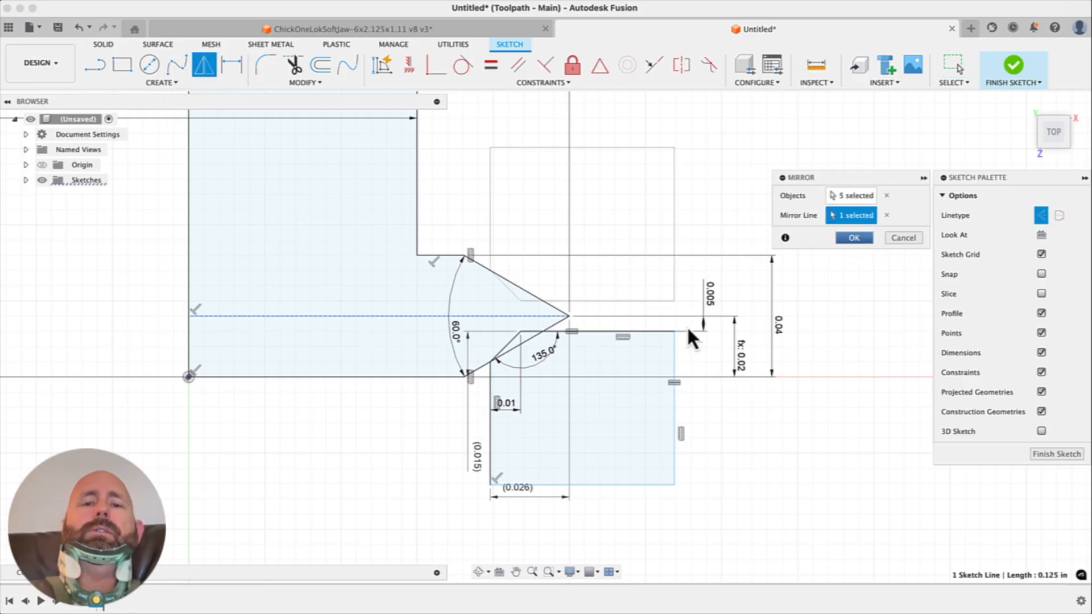
key("Return")
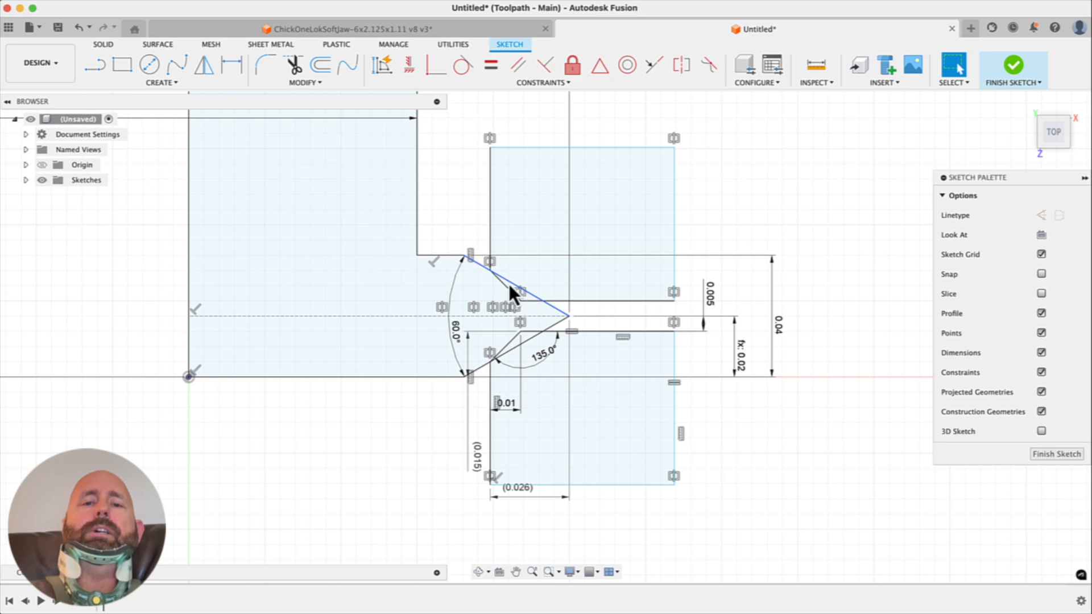
Inspect the undercut's edges in the soft jaw model and compare them with the cutter tip and mirrored profiles in the sketch
left_click(390, 26)
scroll(623, 324, "up", 10)
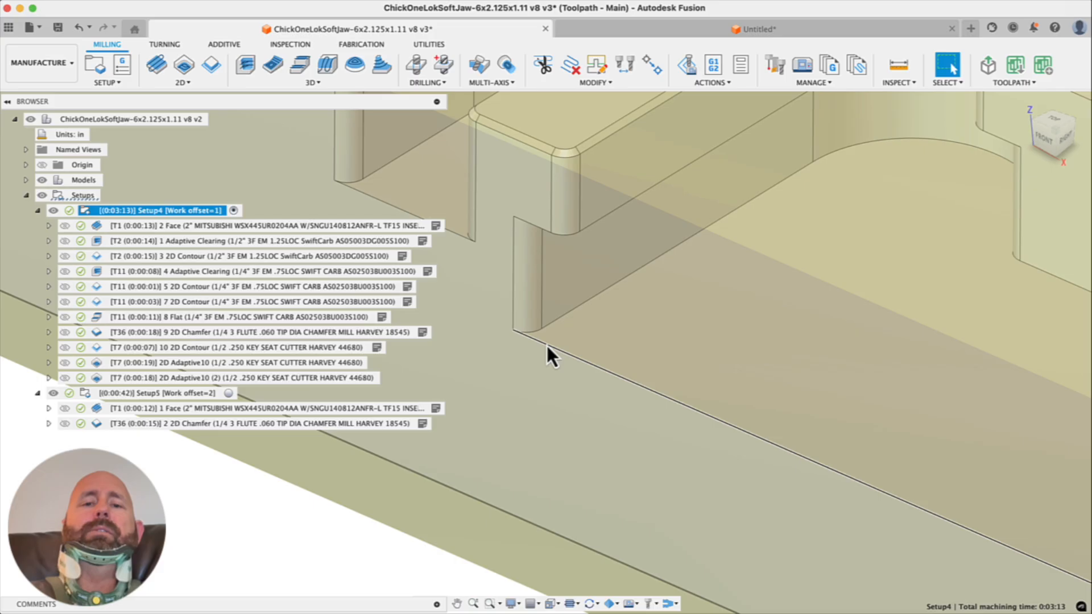
scroll(538, 330, "down", 10)
middle_click_drag(548, 342, 630, 380, "shift")
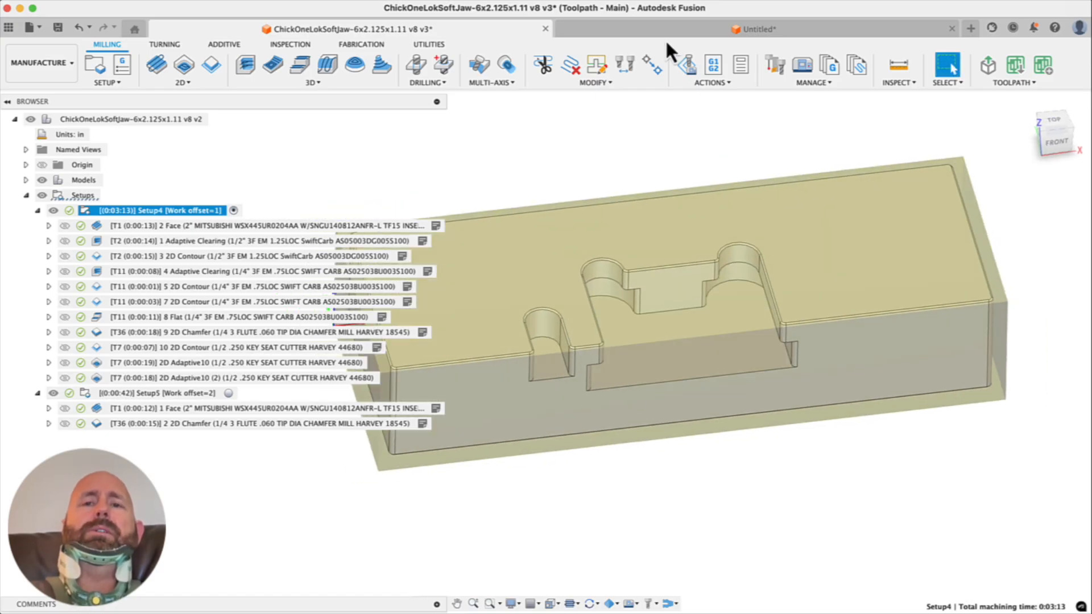
left_click(663, 30)
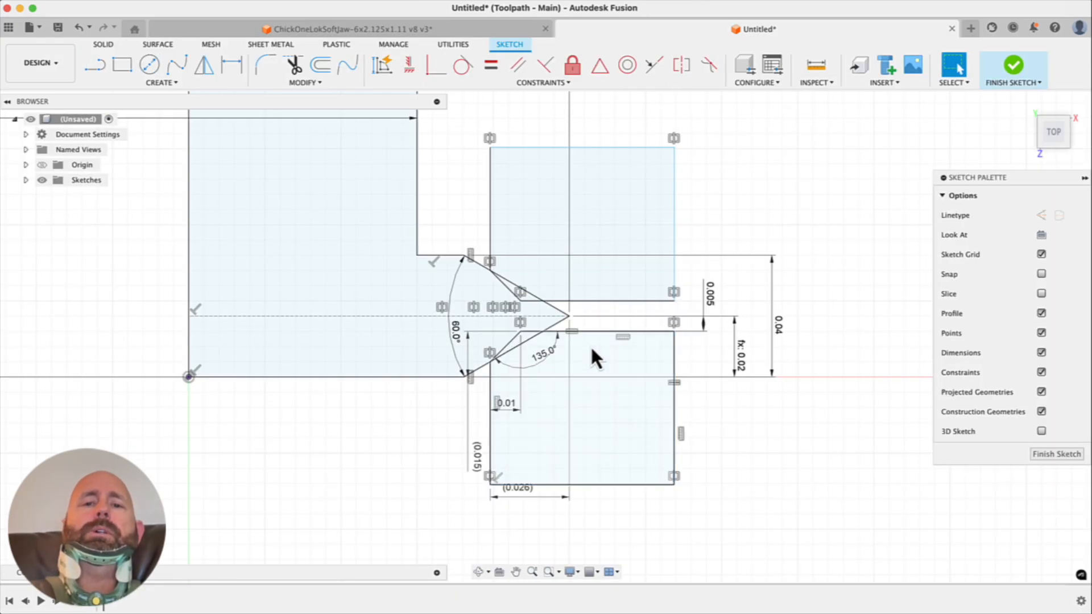
scroll(591, 346, "up", 3)
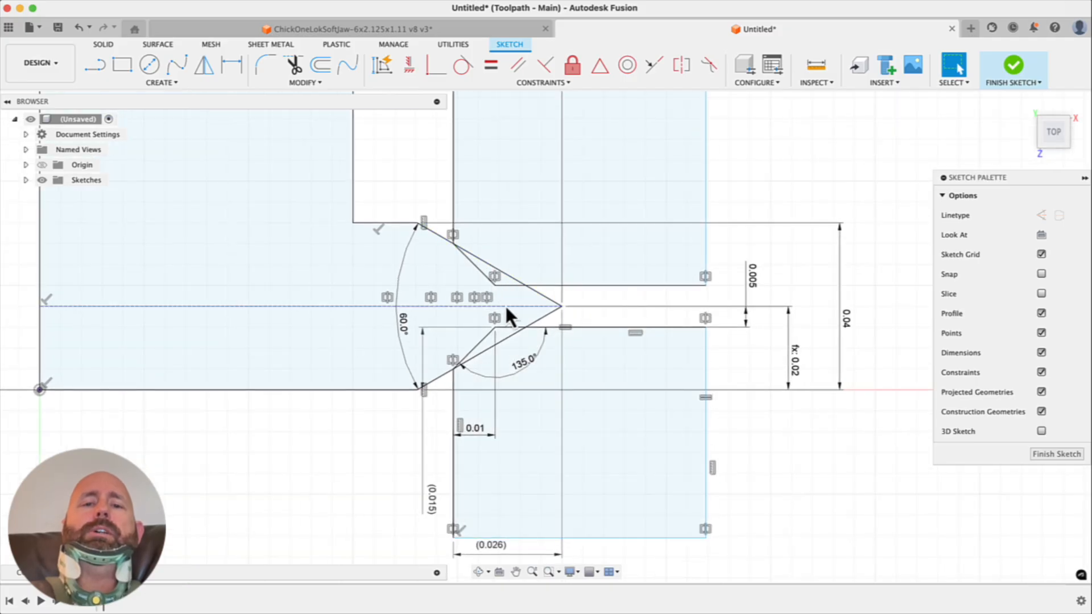
scroll(610, 267, "down", 3)
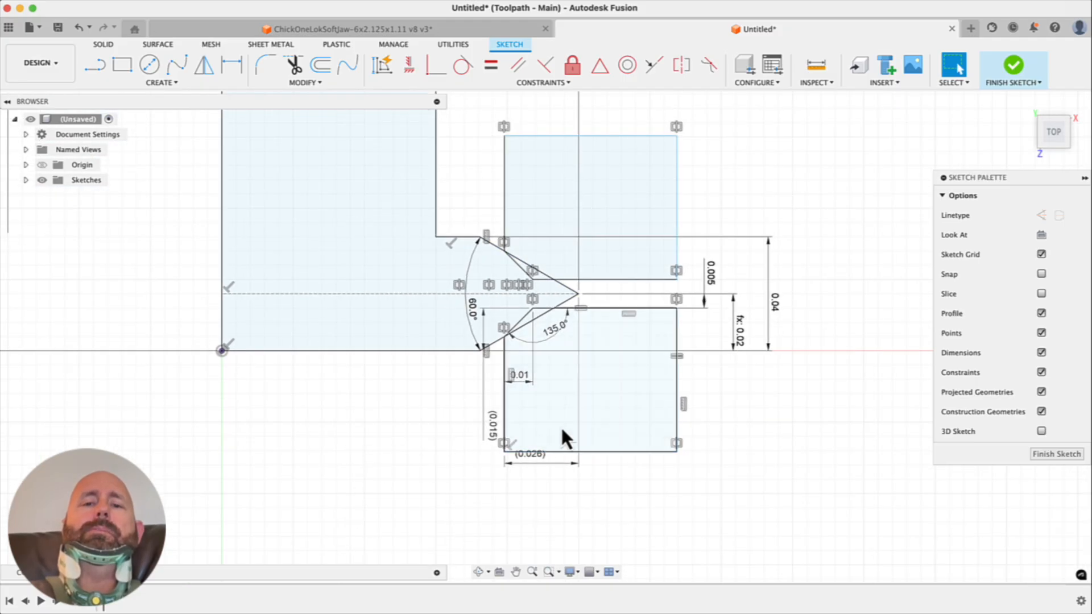
scroll(529, 421, "up", 3)
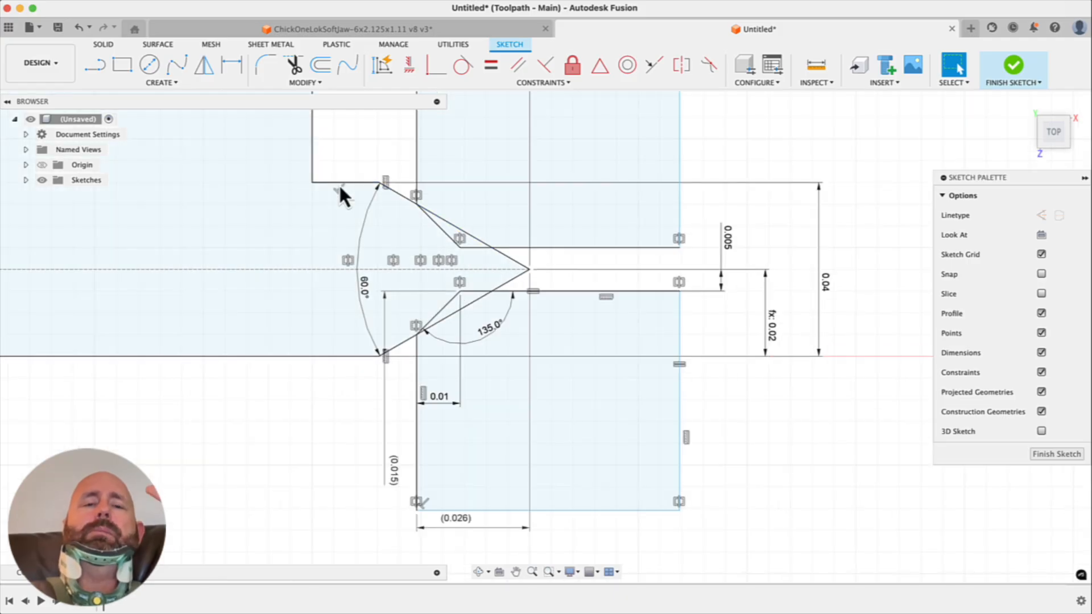
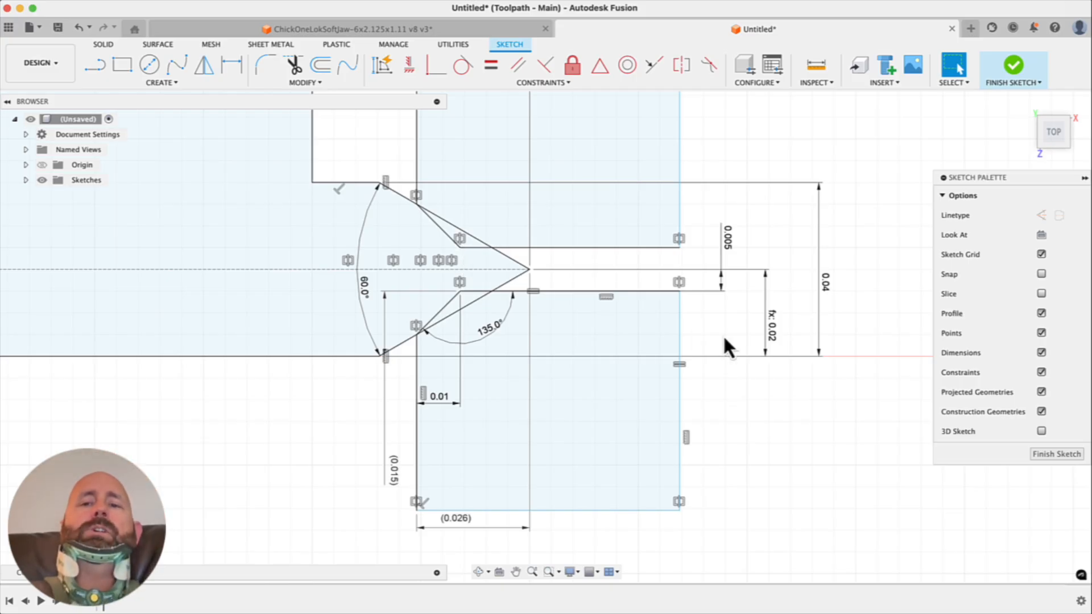
Reposition the horizontal tip offset and vertical depth reference dimensions farther away from the sketch profiles
left_click(775, 336)
left_click(726, 238)
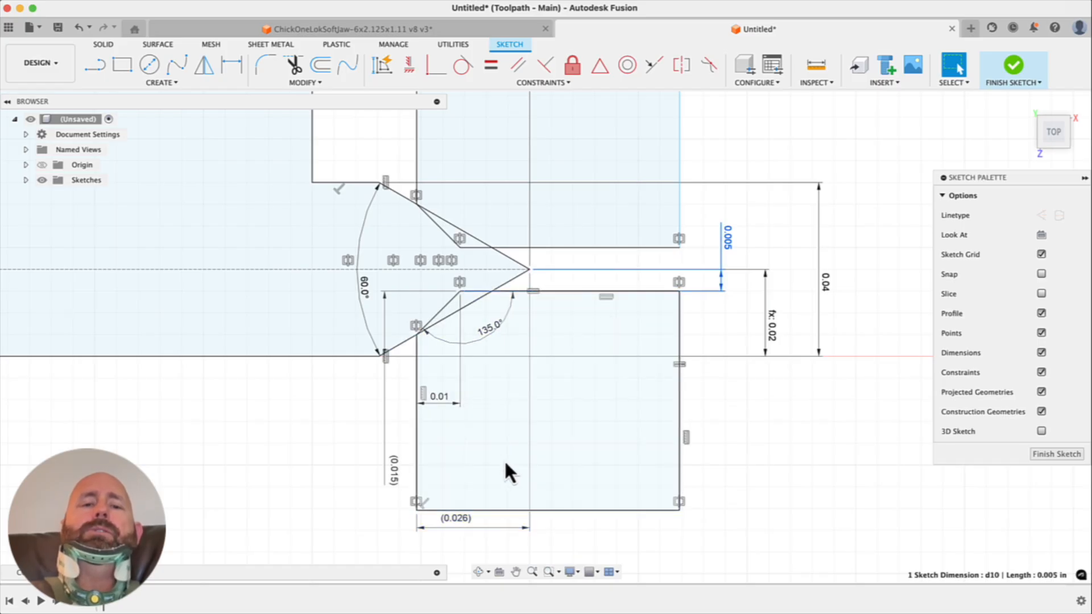
mouse_move(461, 522)
left_mouse_down()
mouse_move(468, 541)
mouse_move(456, 544)
mouse_move(468, 542)
left_mouse_up()
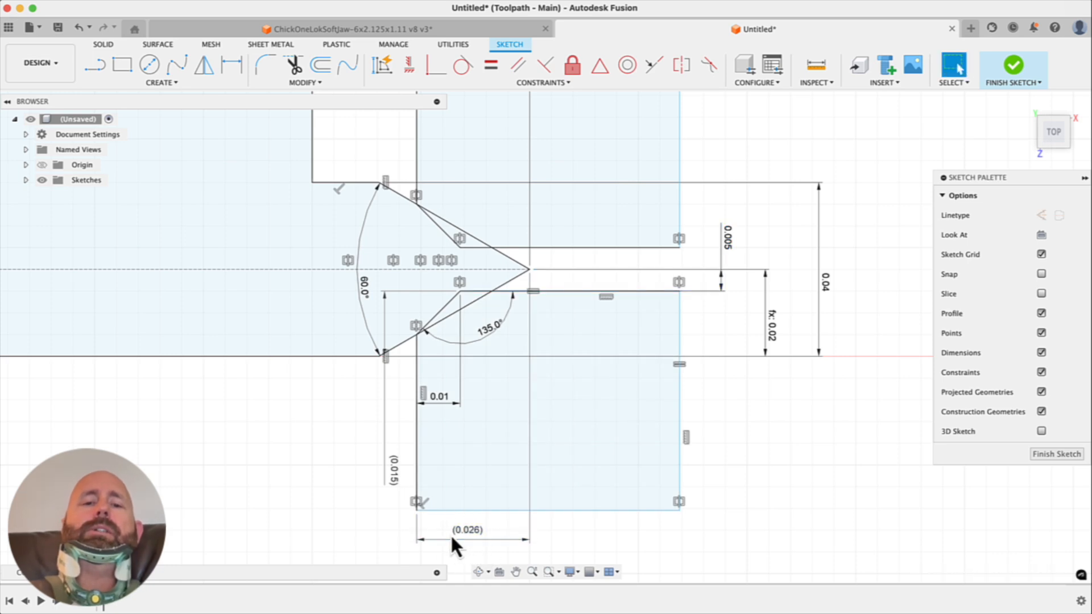
left_click(462, 543)
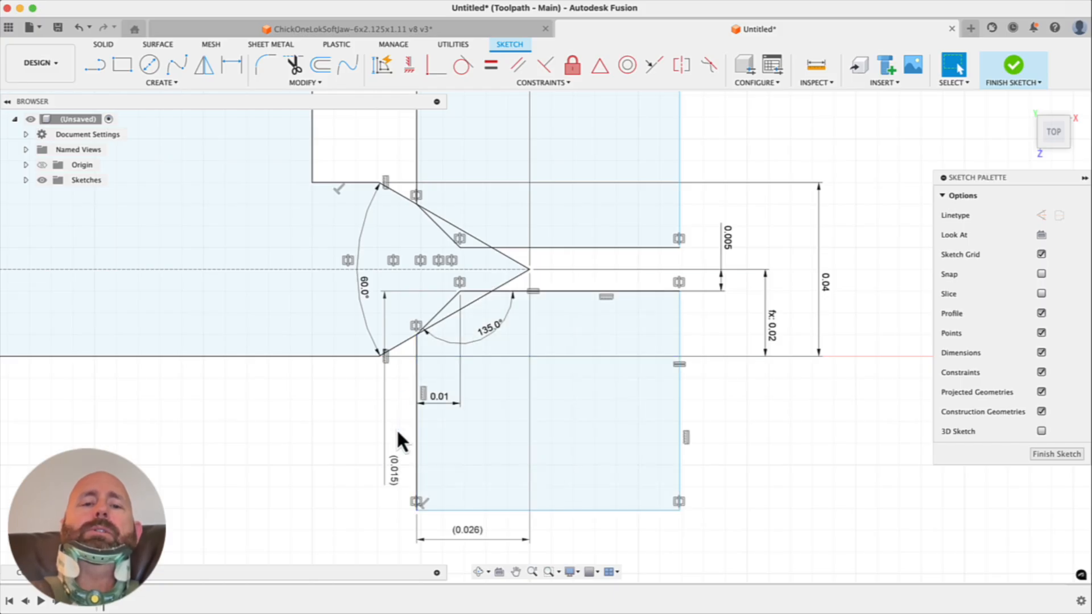
left_click_drag(396, 468, 332, 401)
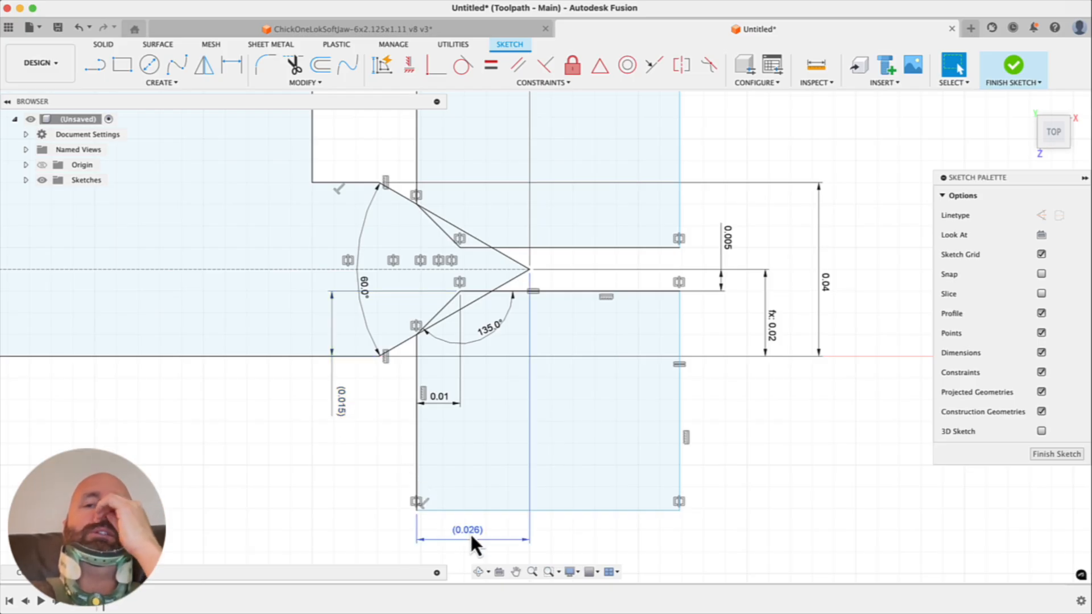
Switch to the soft jaw document and start a 2D Contour with tool 30, the 1/4" 4F thread mill, from the home Preferred ALU library
left_click(397, 26)
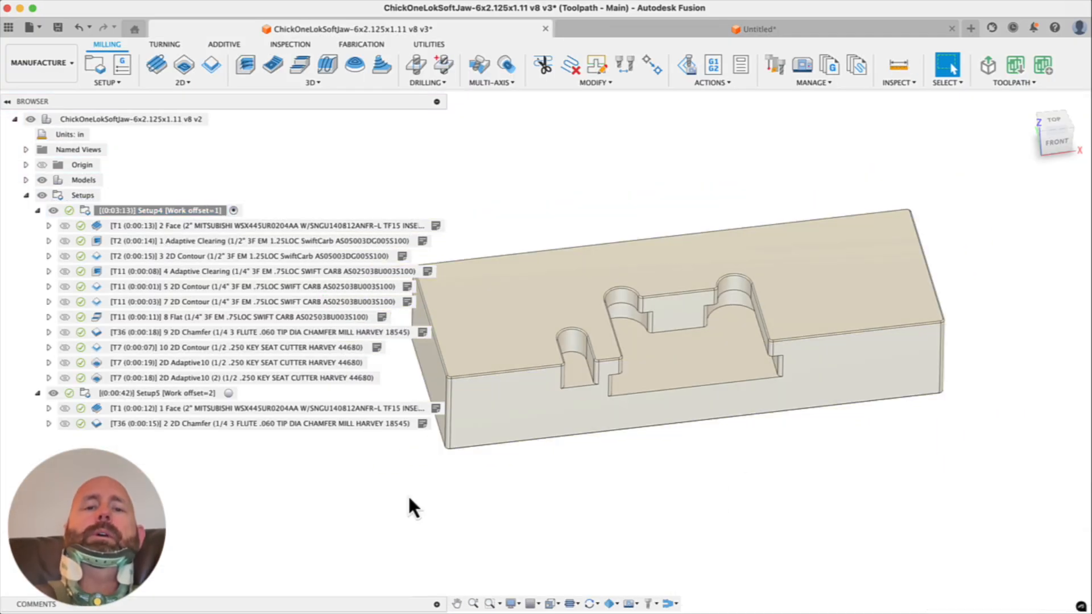
left_click(211, 68)
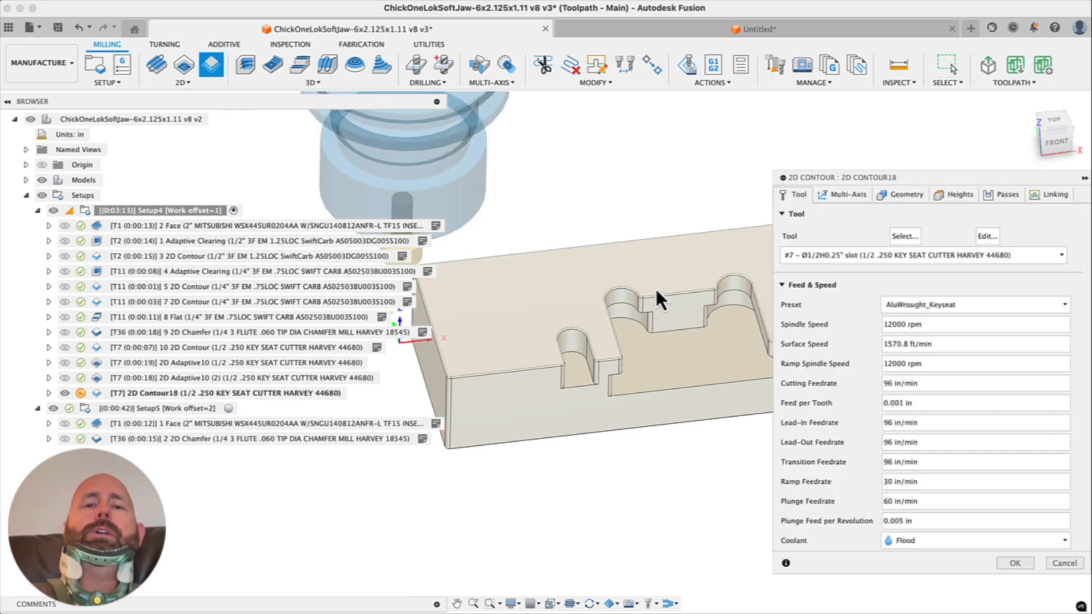
left_click(906, 236)
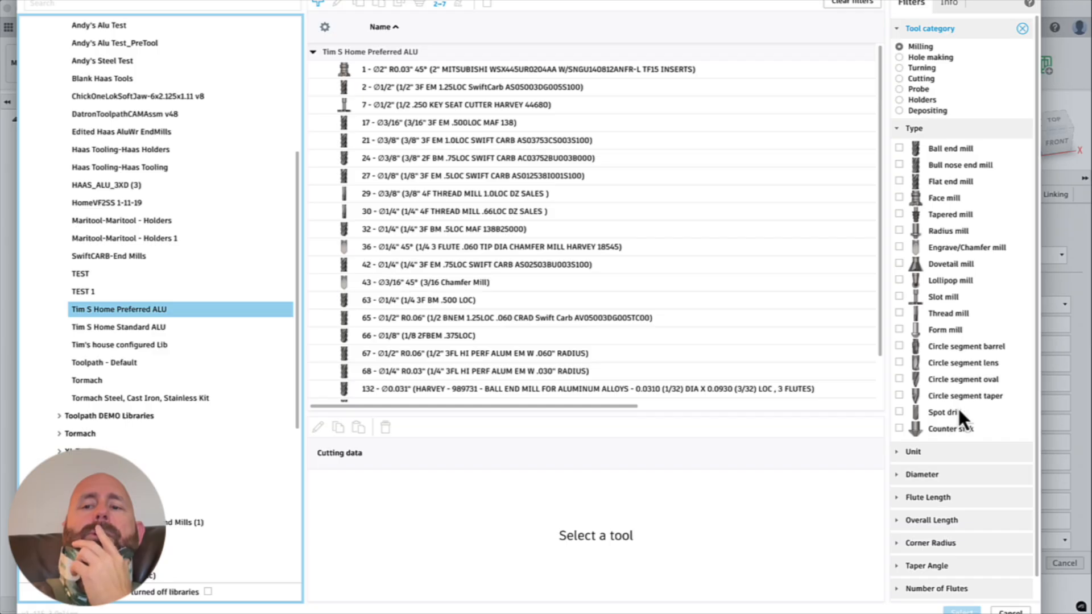
scroll(941, 341, "down", 1)
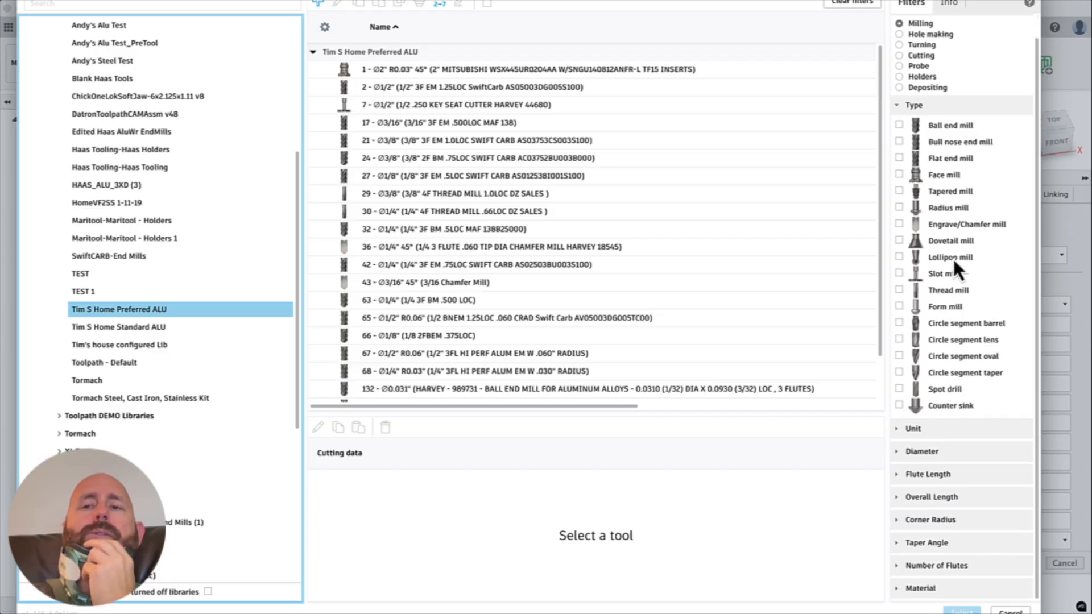
scroll(954, 257, "up", 1)
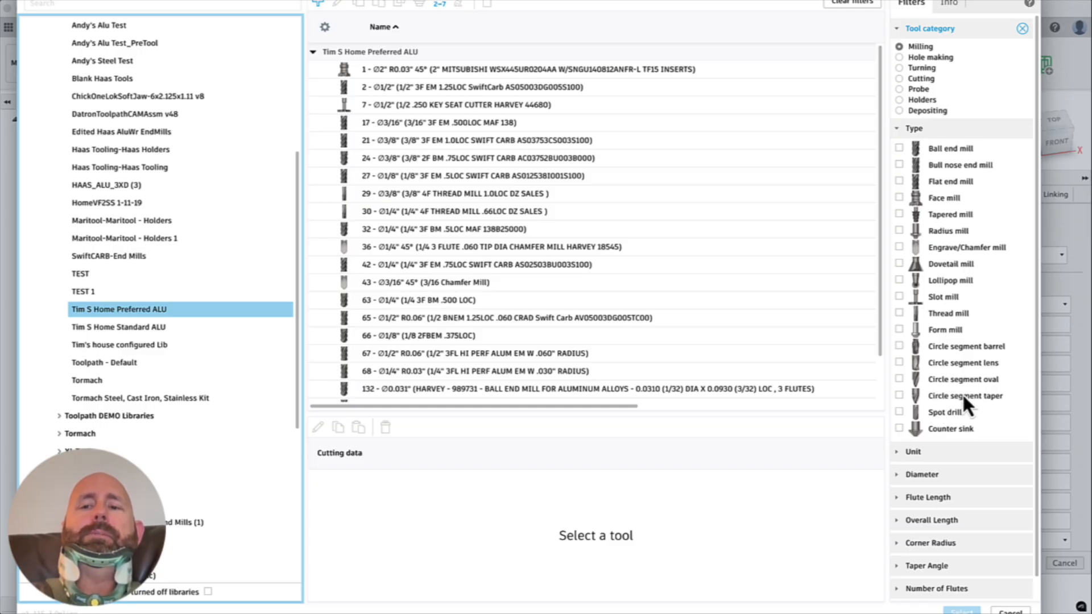
left_click(898, 312)
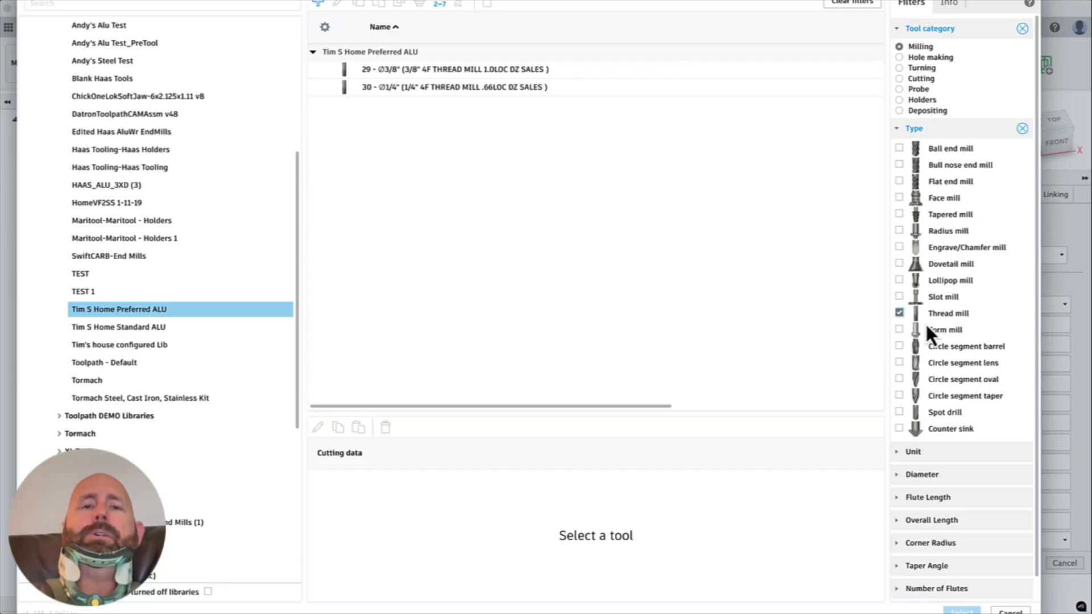
left_click(450, 91)
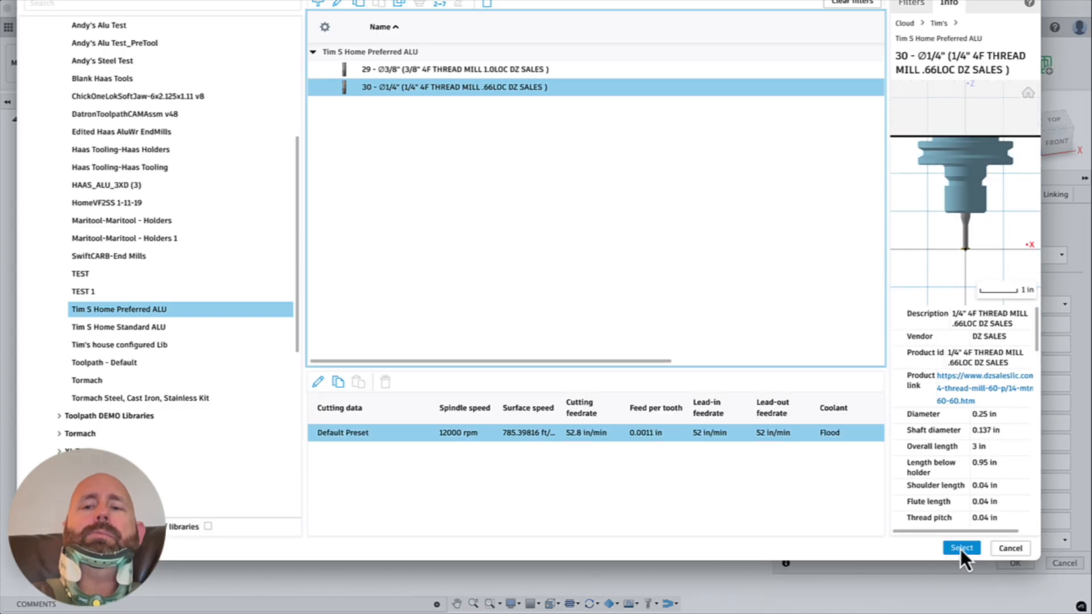
left_click(962, 549)
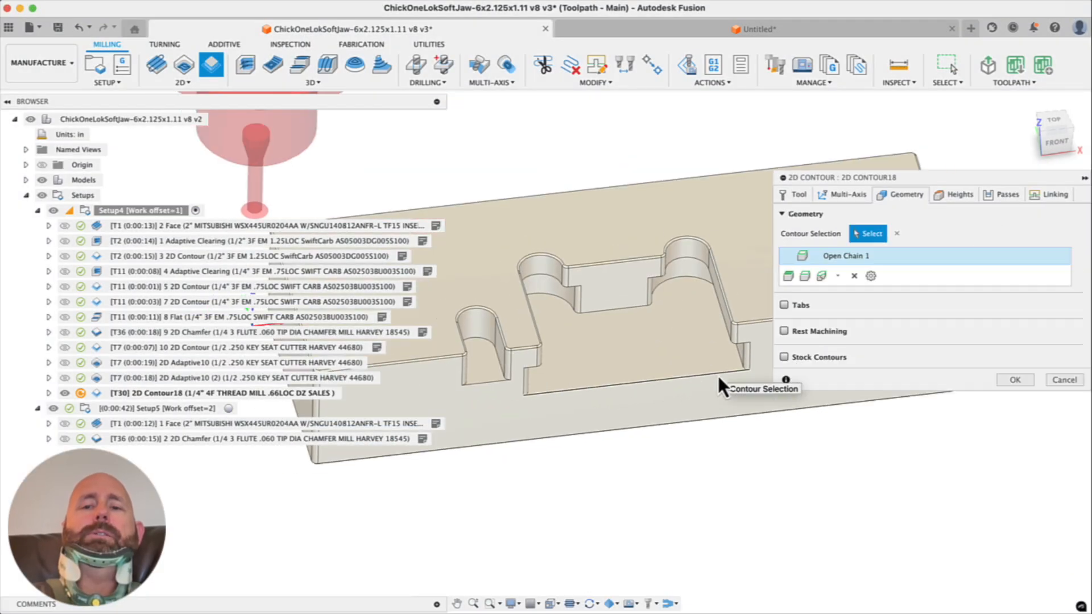
Select the front floor edges of the large pocket and the small slot as open contour chains
left_click(718, 374)
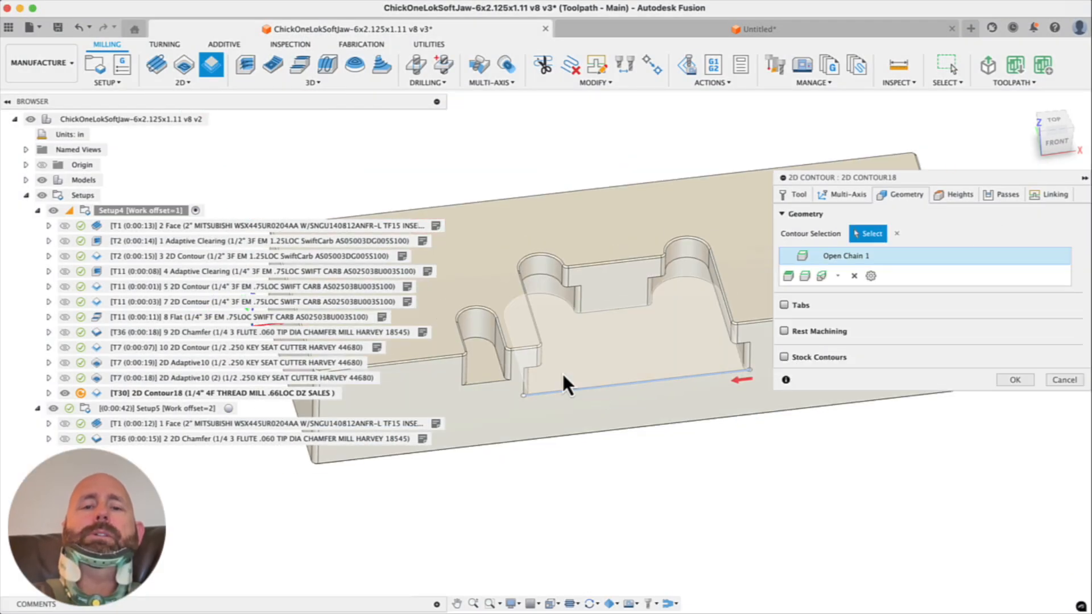
left_click(496, 382)
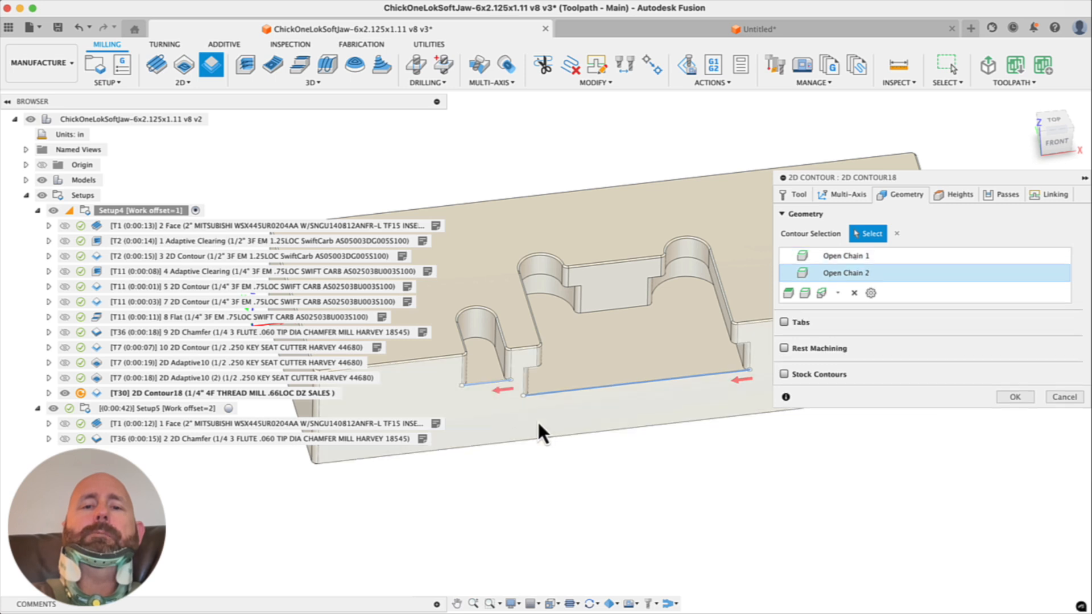
left_click(1018, 399)
left_click(637, 328)
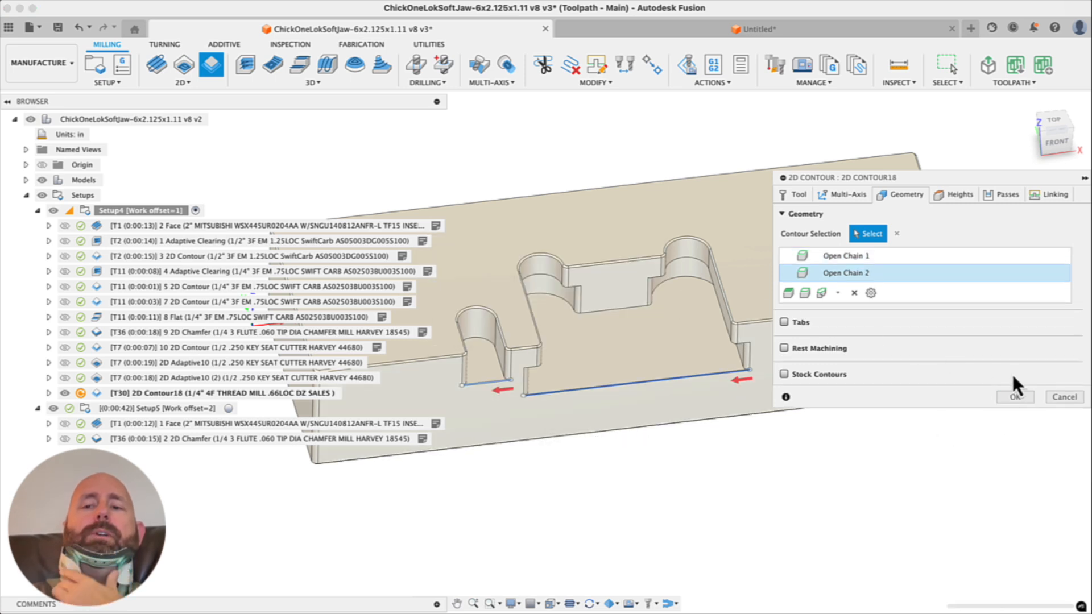
Examine the thread mill entries in the home Preferred ALU, home Standard ALU and soft jaw document tool libraries
left_click(791, 193)
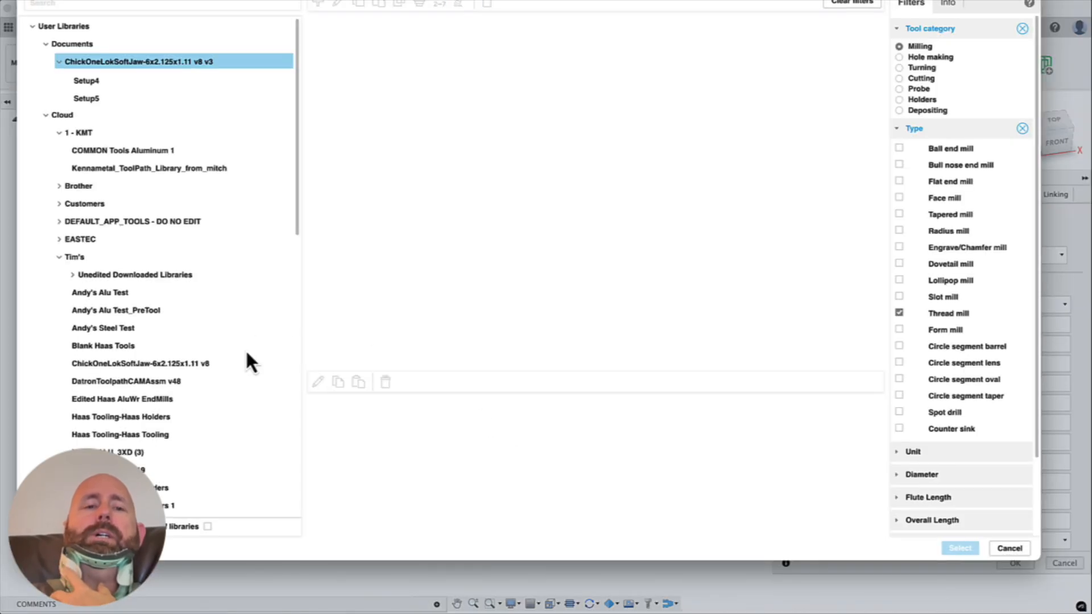
scroll(222, 381, "down", 4)
scroll(211, 411, "down", 2)
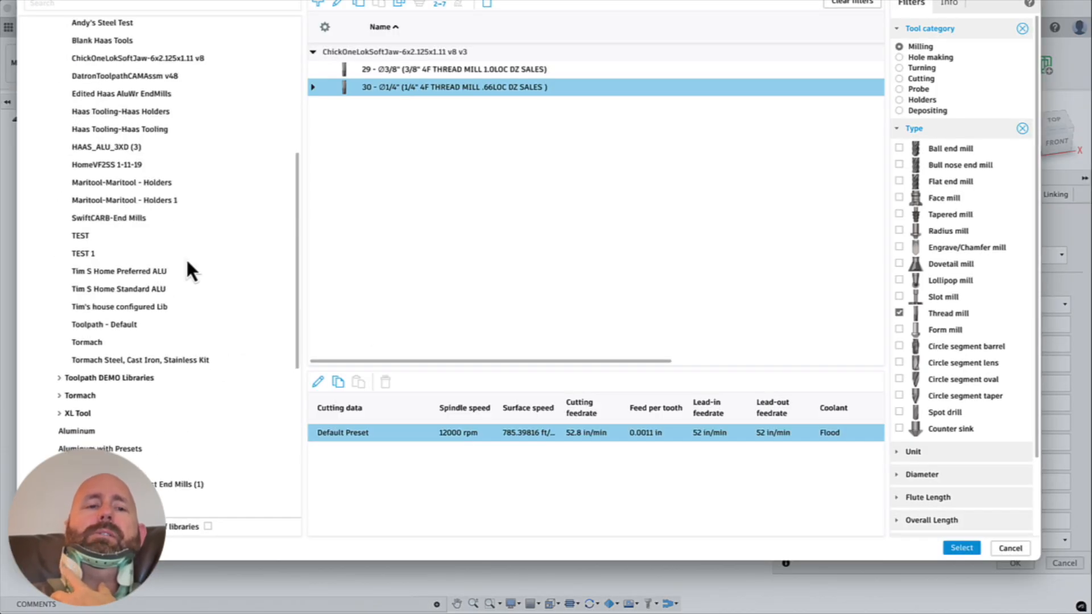
left_click(145, 272)
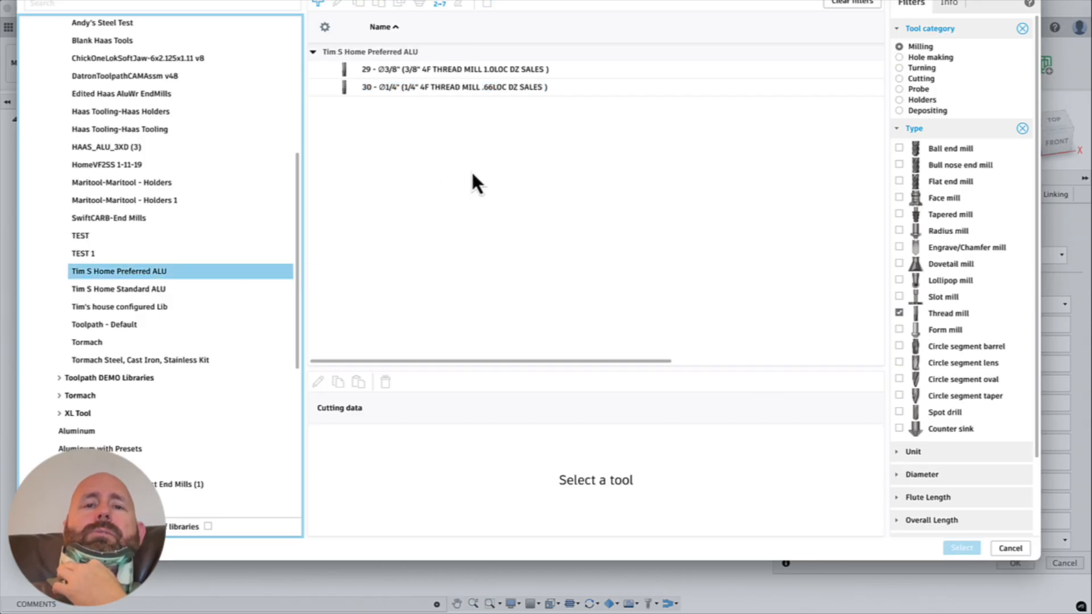
left_click(133, 291)
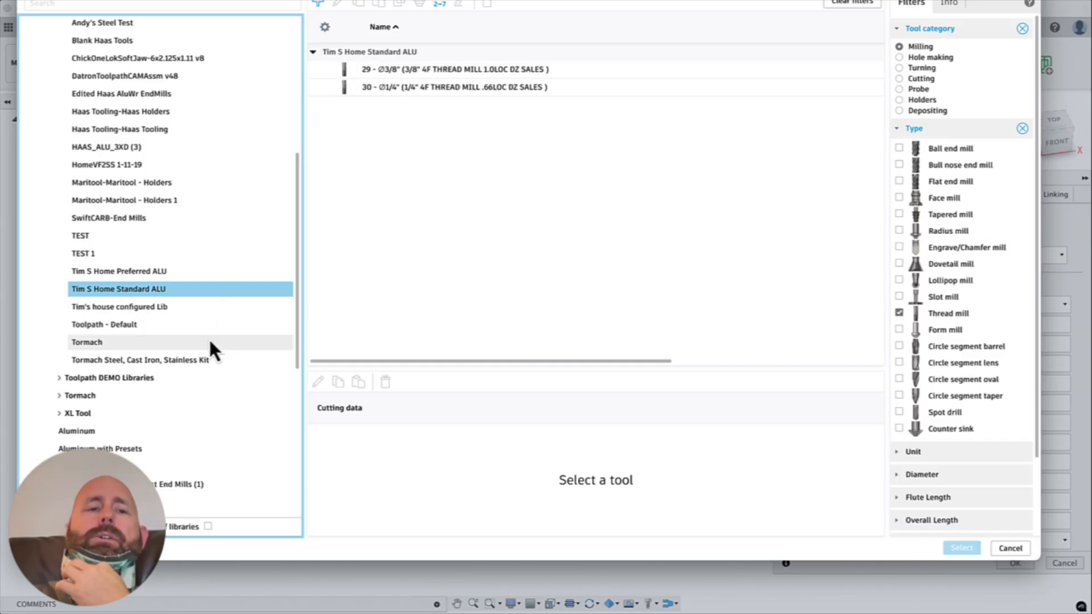
scroll(210, 341, "up", 5)
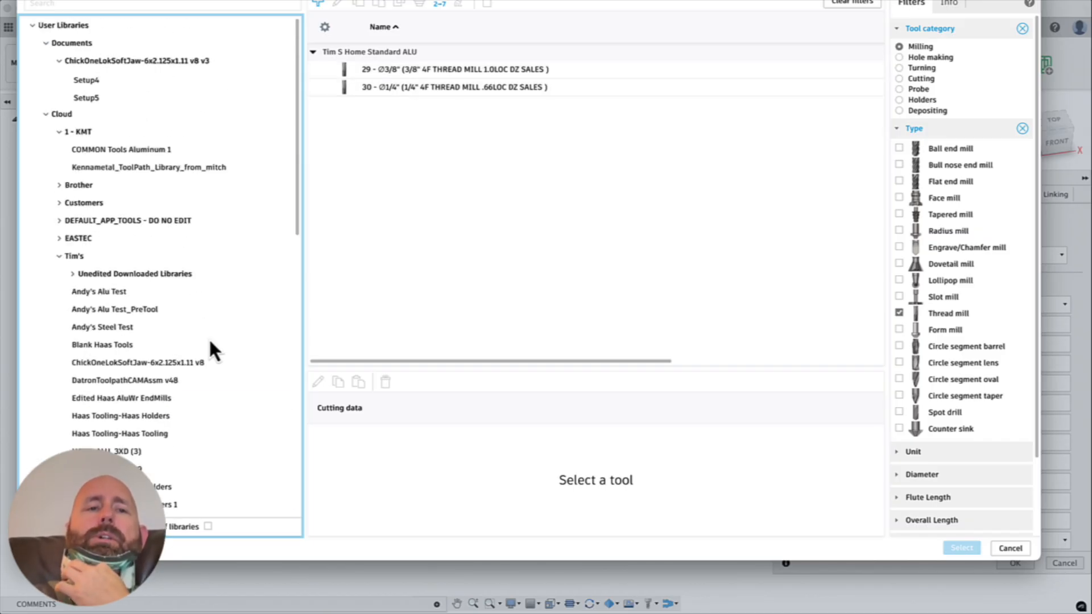
left_click(143, 61)
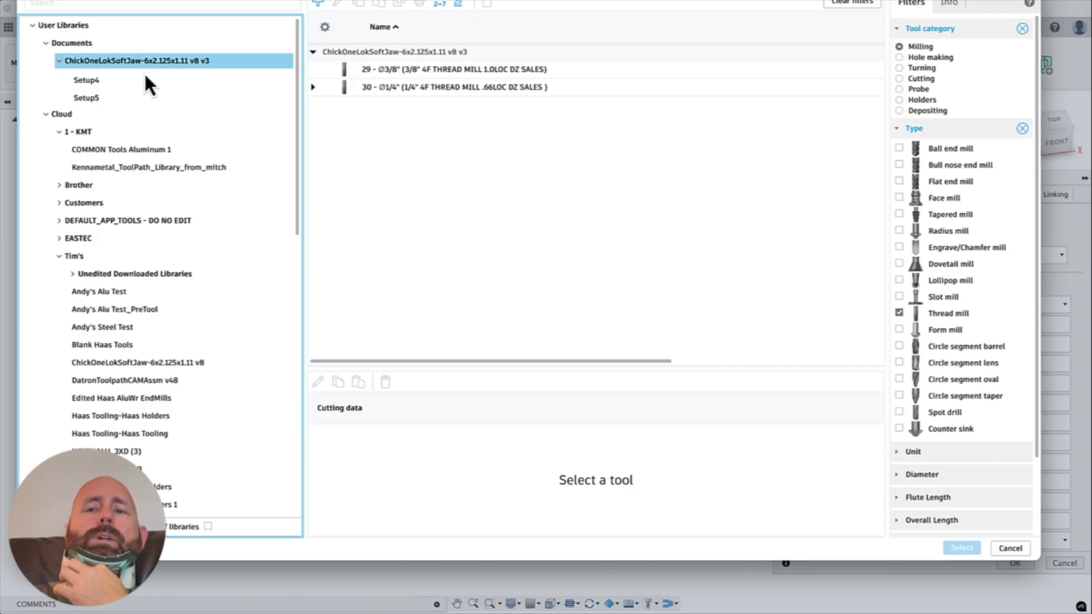
Filter the tools to form mills and assign tool 30, the 1/4" 4F thread mill form tool, from the home Standard ALU library
left_click(939, 330)
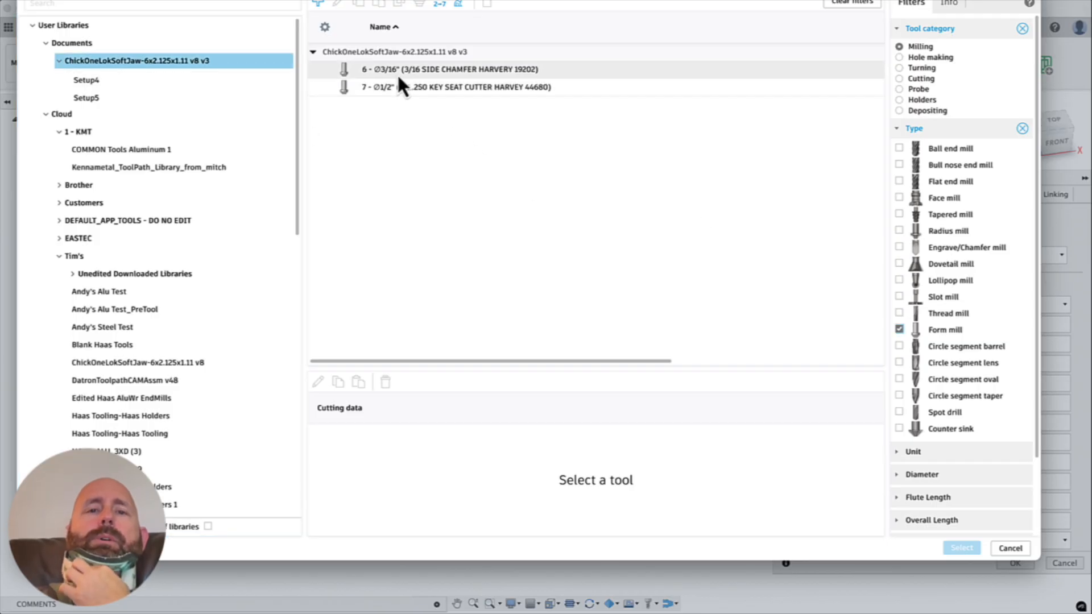
left_click(415, 87)
scroll(173, 434, "down", 5)
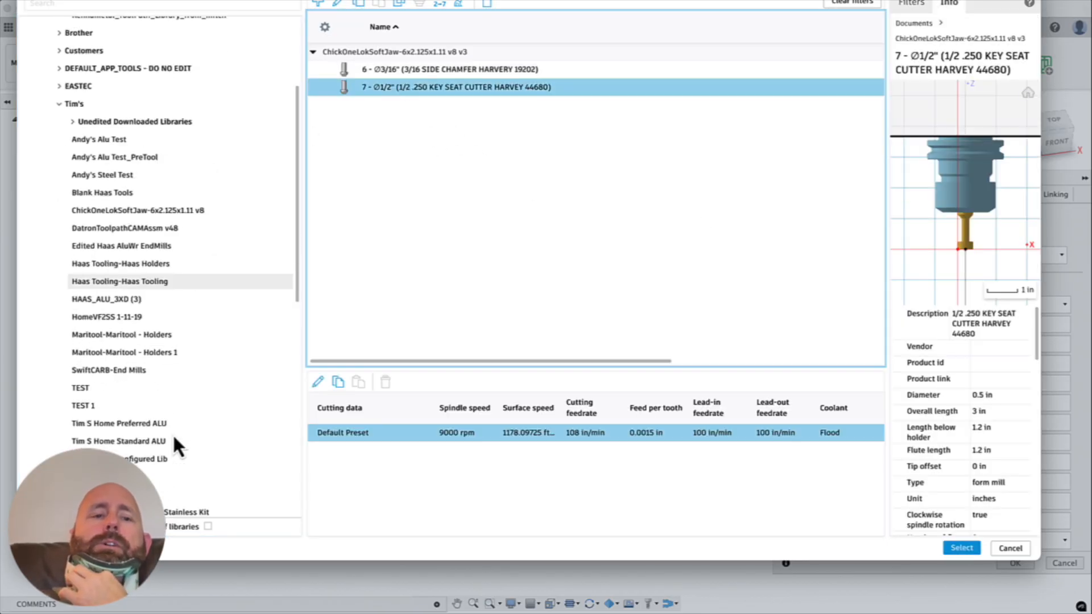
left_click(138, 327)
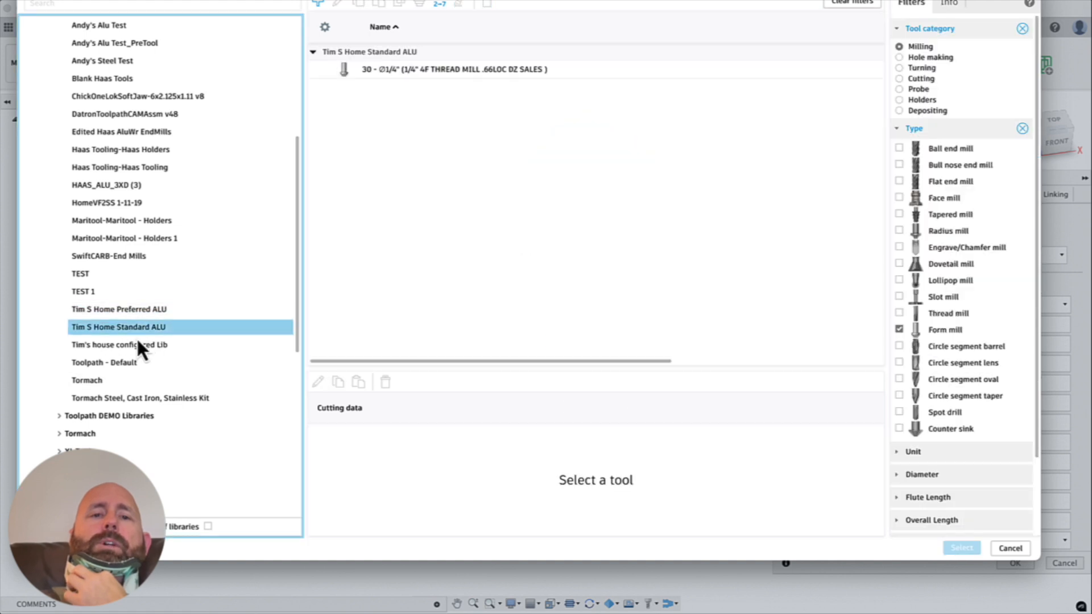
left_click(381, 69)
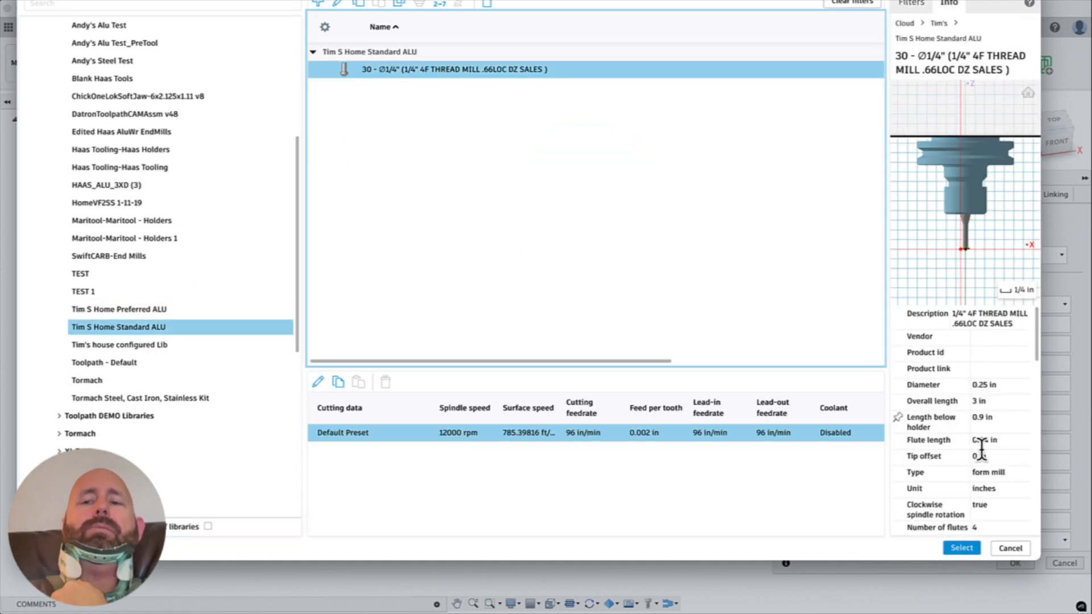
left_click(961, 548)
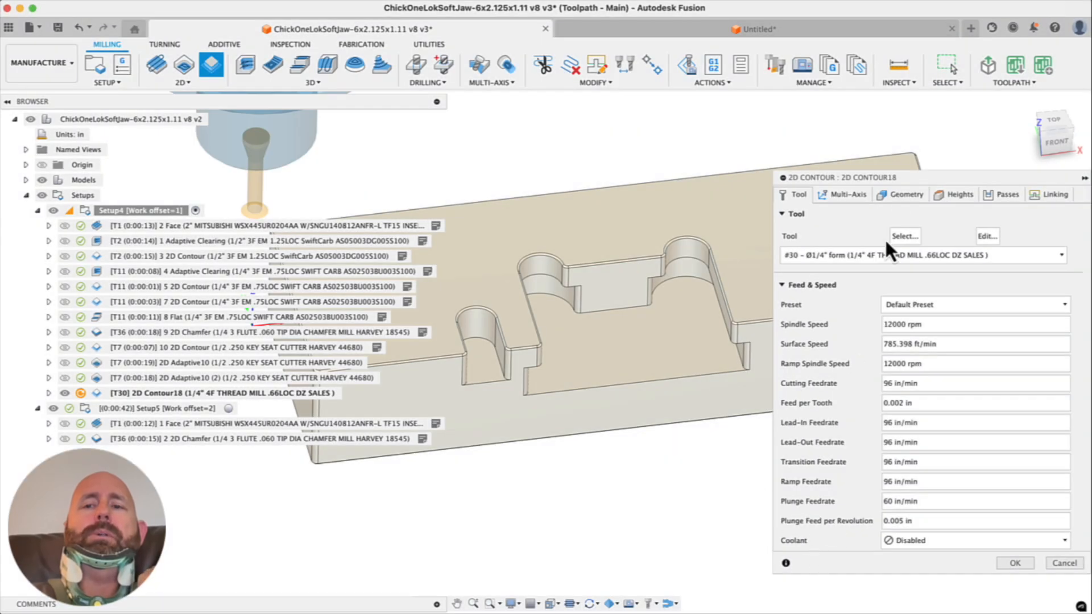
Add the upper edges of both undercuts in the large pocket as open contour chains
left_click(899, 194)
scroll(706, 381, "up", 5)
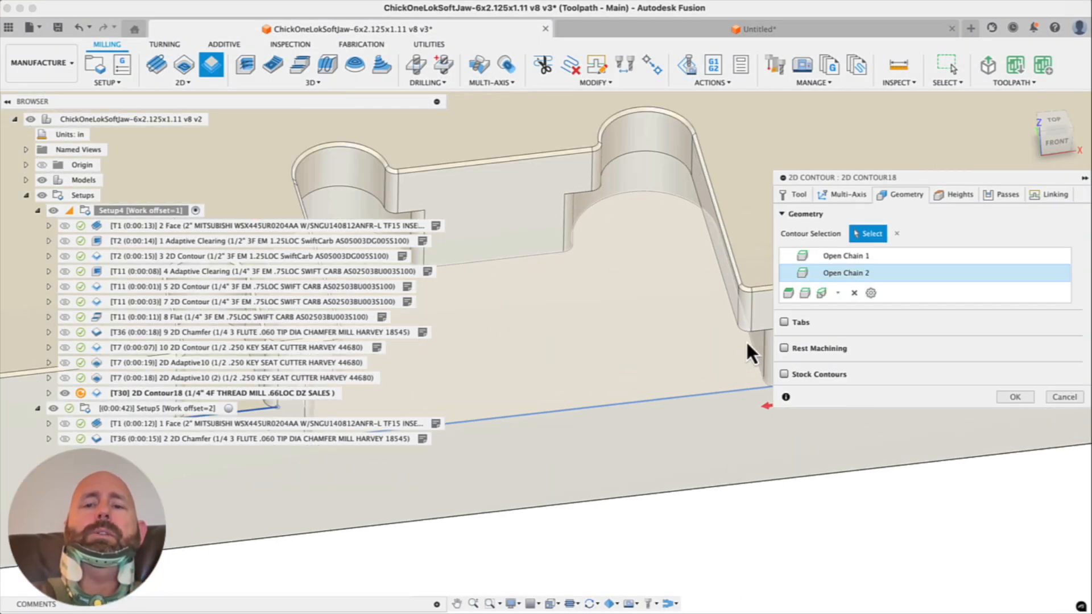
left_click(741, 347)
scroll(744, 360, "down", 5)
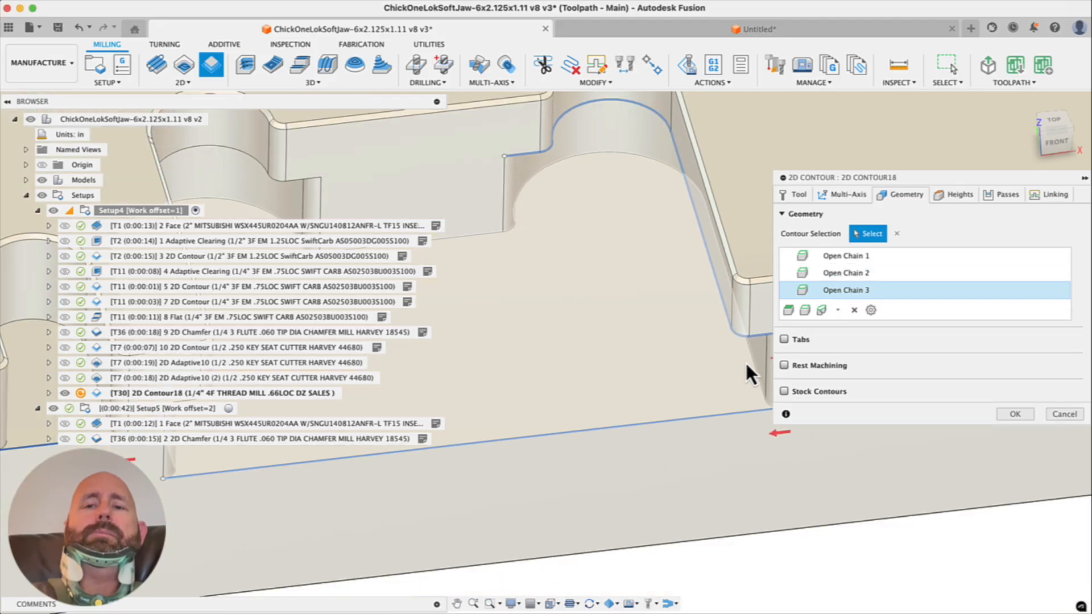
scroll(608, 345, "up", 3)
left_click(607, 345)
scroll(610, 348, "down", 8)
middle_click_drag(638, 386, 534, 425, "shift")
scroll(526, 418, "up", 3)
scroll(526, 418, "up", 2)
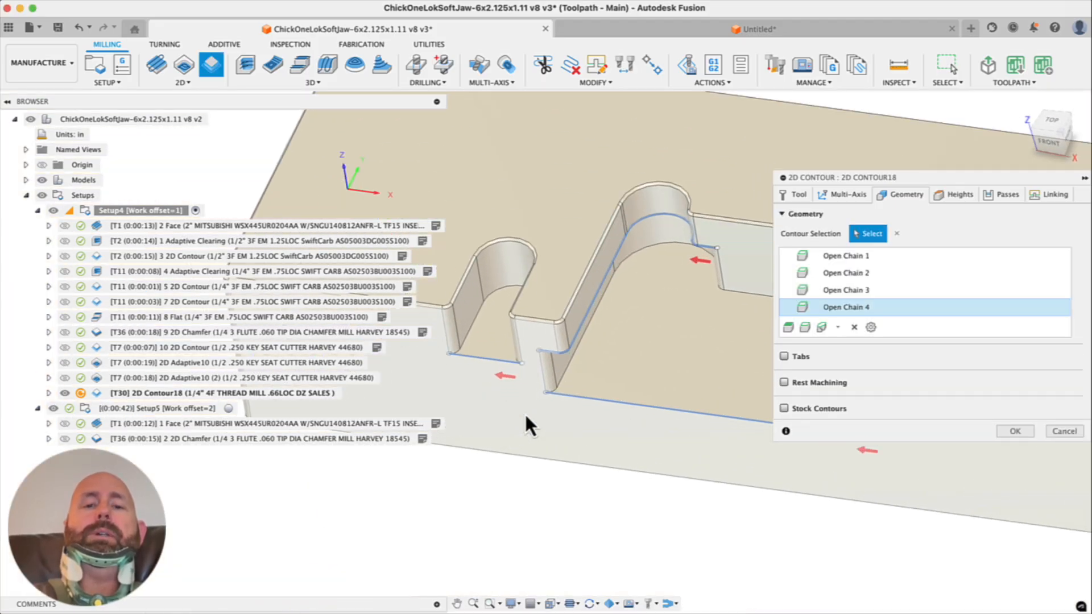
scroll(547, 390, "up", 5)
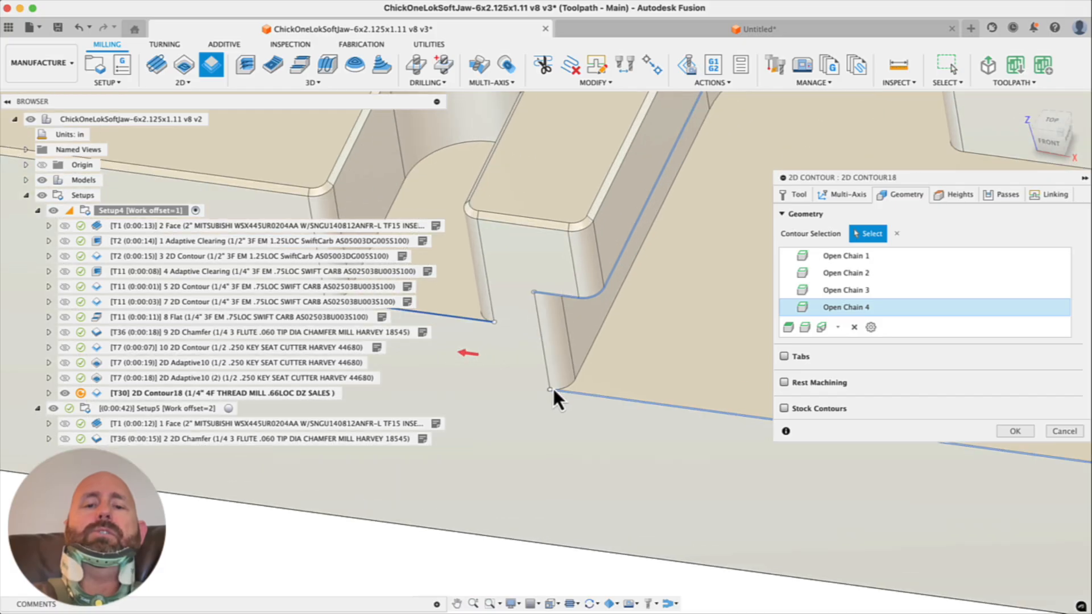
scroll(571, 393, "down", 3)
scroll(571, 393, "down", 3)
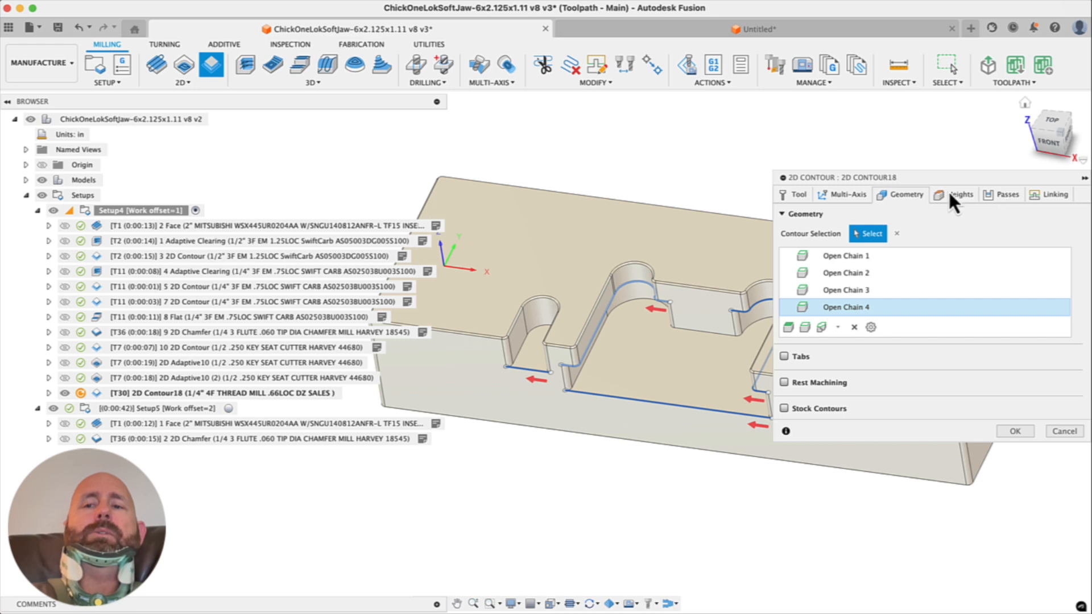
Enable Stock to Leave for the contour passes and review the cutter tip dimensions in the Untitled sketch
left_click(1002, 194)
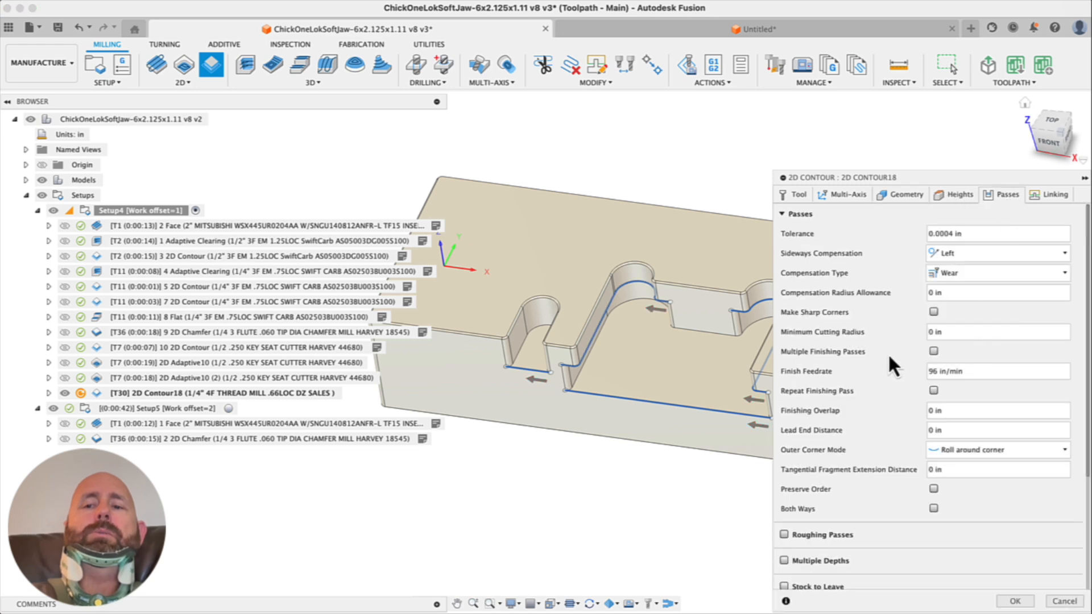
scroll(890, 364, "down", 4)
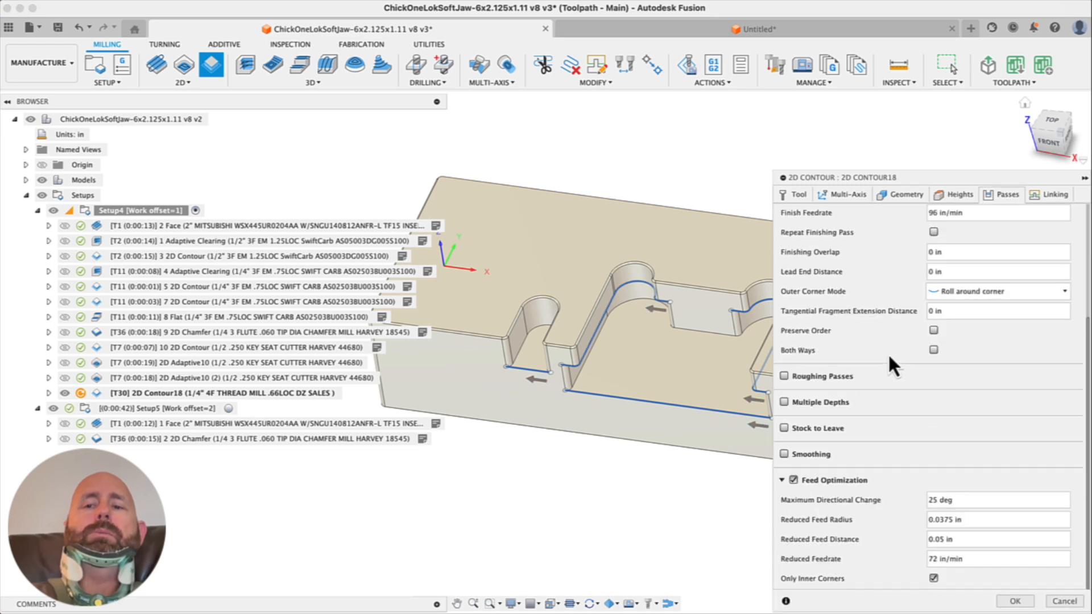
left_click(786, 428)
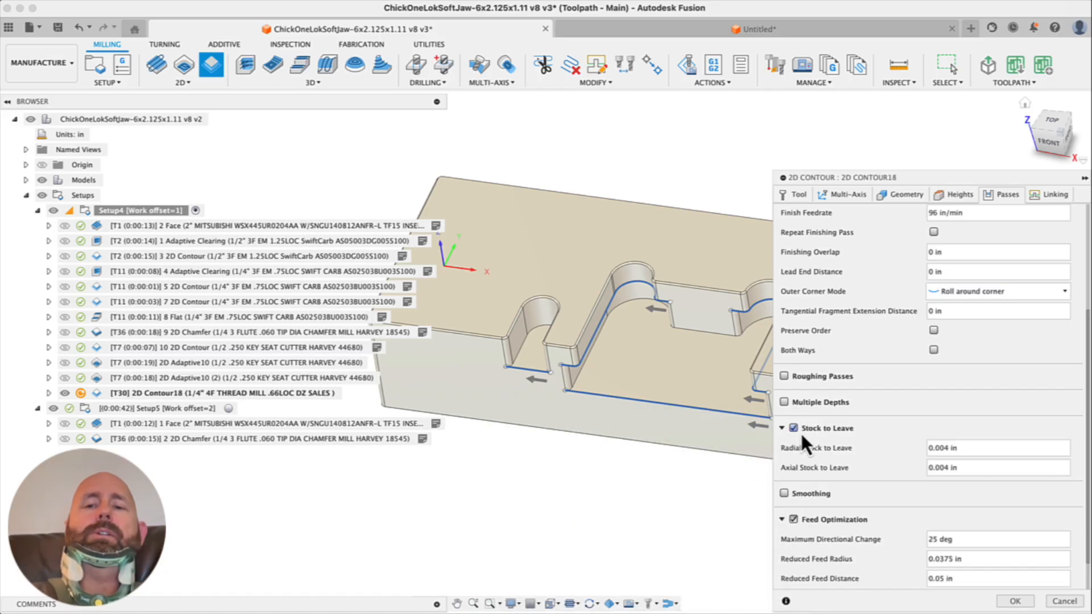
left_click(722, 29)
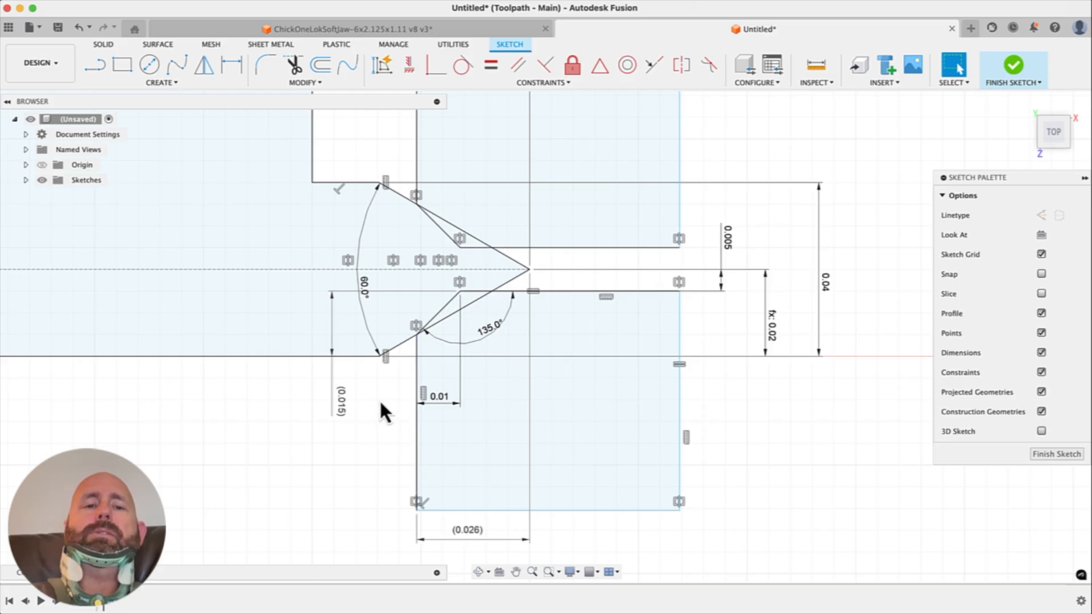
Return to the soft jaw document and set up a new 2D Contour with tool 30, the 1/4" form mill, using its Default Preset
left_click(349, 30)
left_click(913, 237)
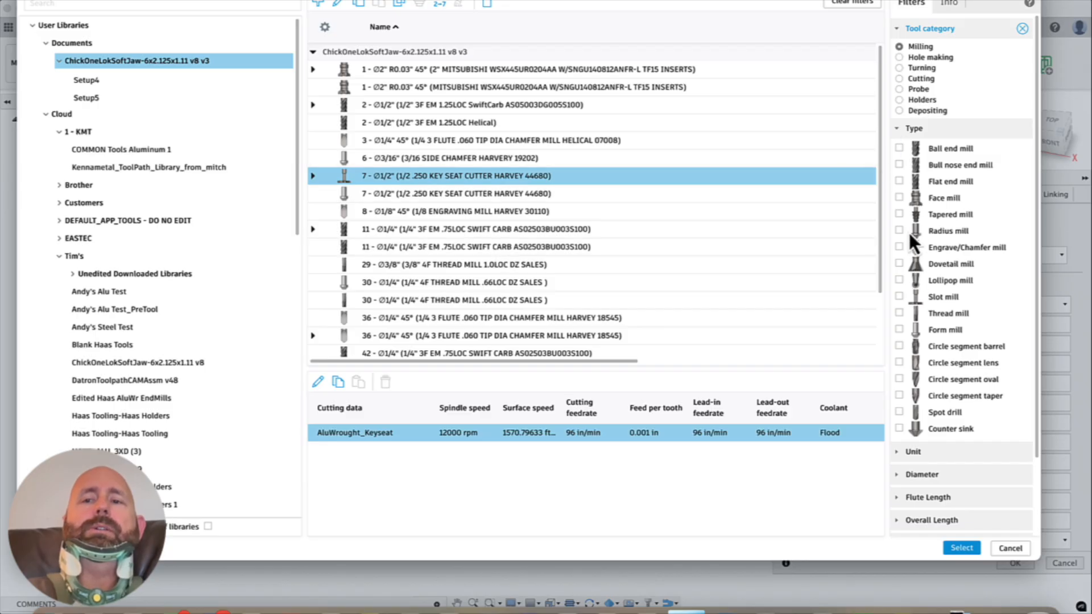
left_click(899, 329)
left_click(398, 106)
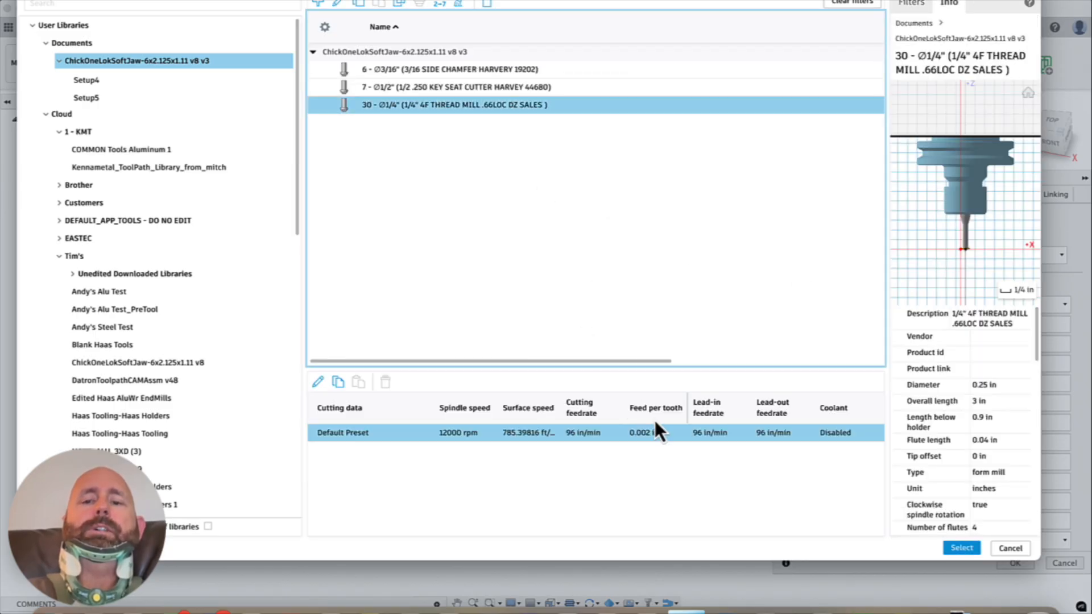
double_click(654, 433)
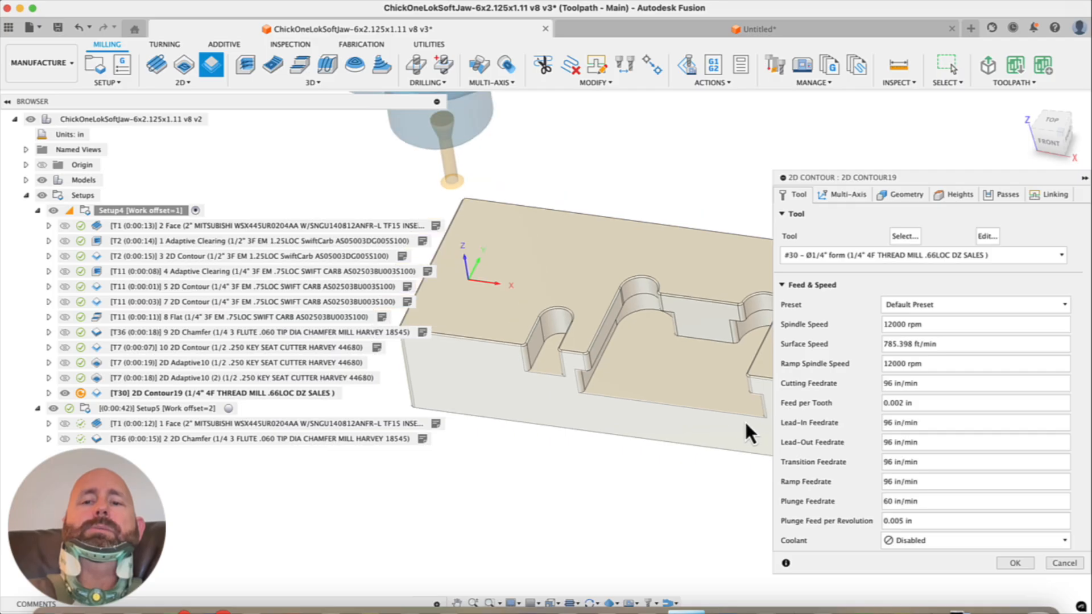
Add the upper edge of the large pocket's right-hand undercut as an open contour chain
scroll(763, 418, "up", 5)
left_click(752, 373)
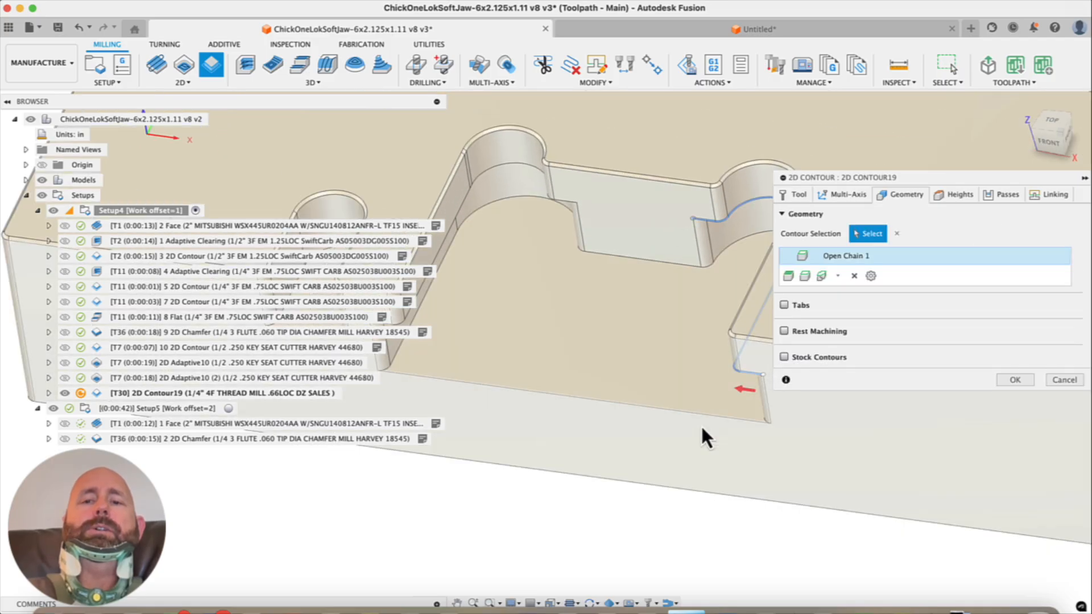
left_click(704, 415)
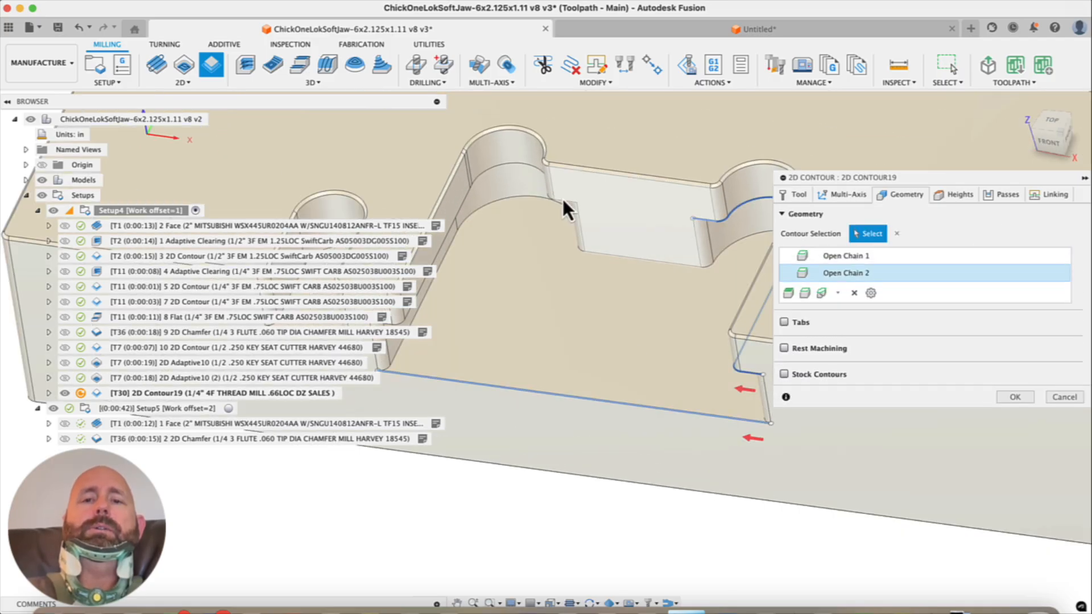
left_click(562, 199)
scroll(739, 335, "down", 5)
scroll(574, 339, "up", 2)
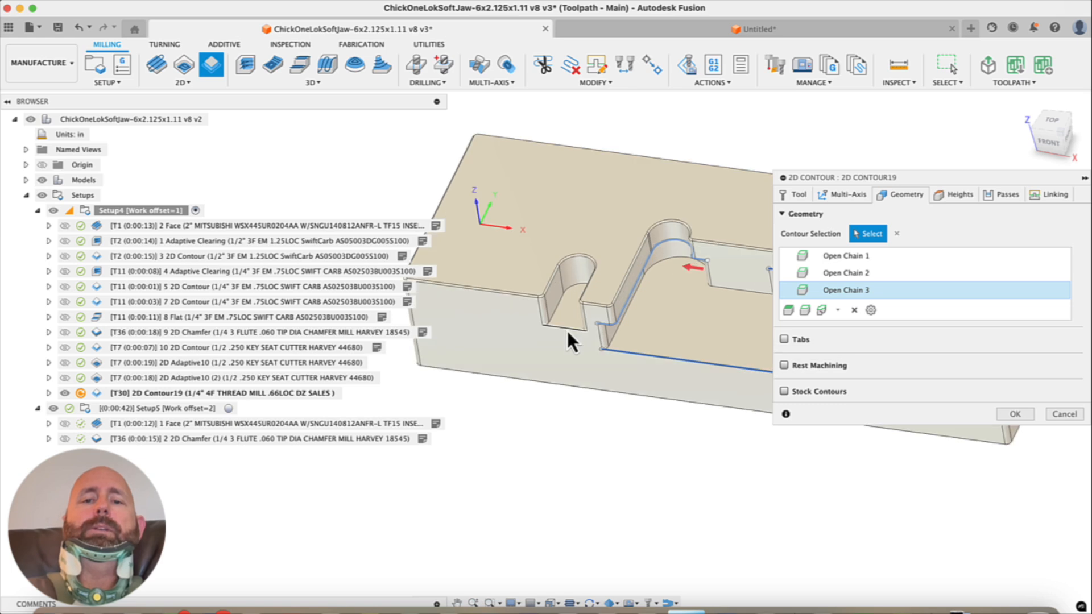
left_click(567, 330)
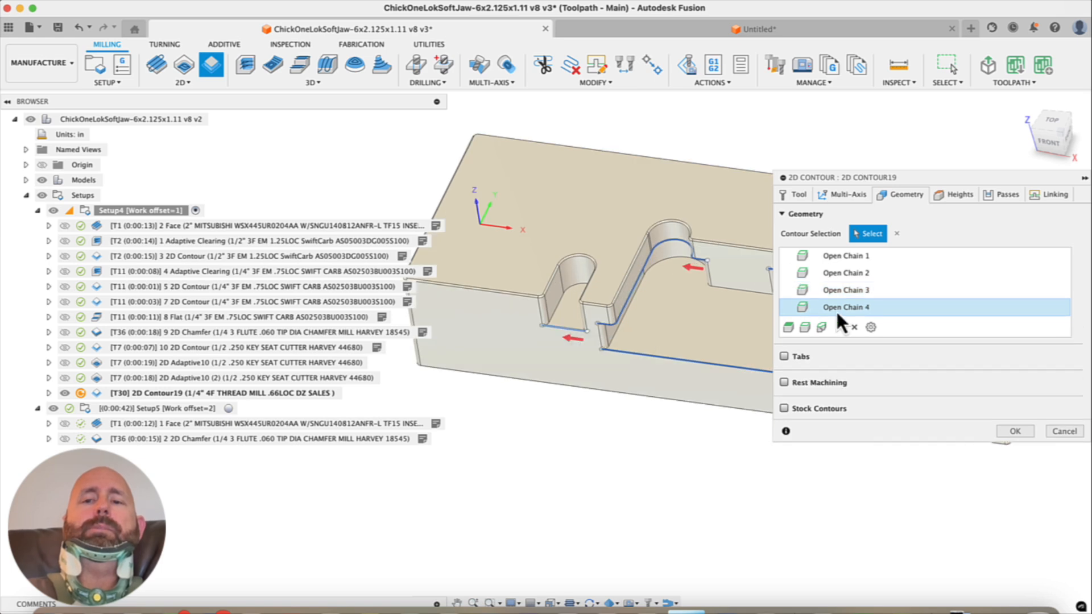
left_click(854, 327)
left_click(853, 309)
scroll(489, 459, "down", 3)
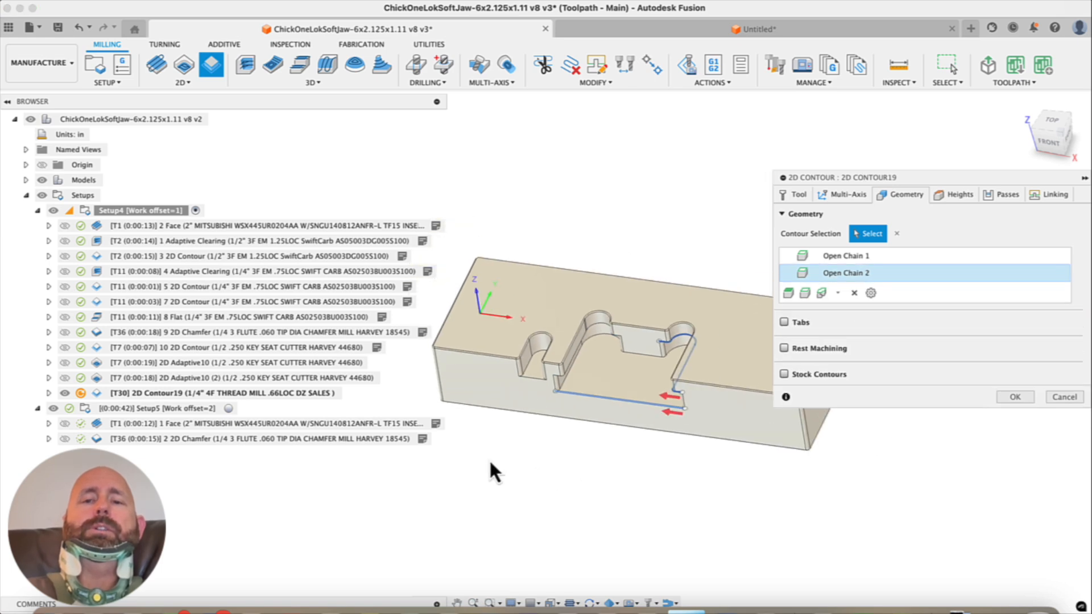
left_click(853, 292)
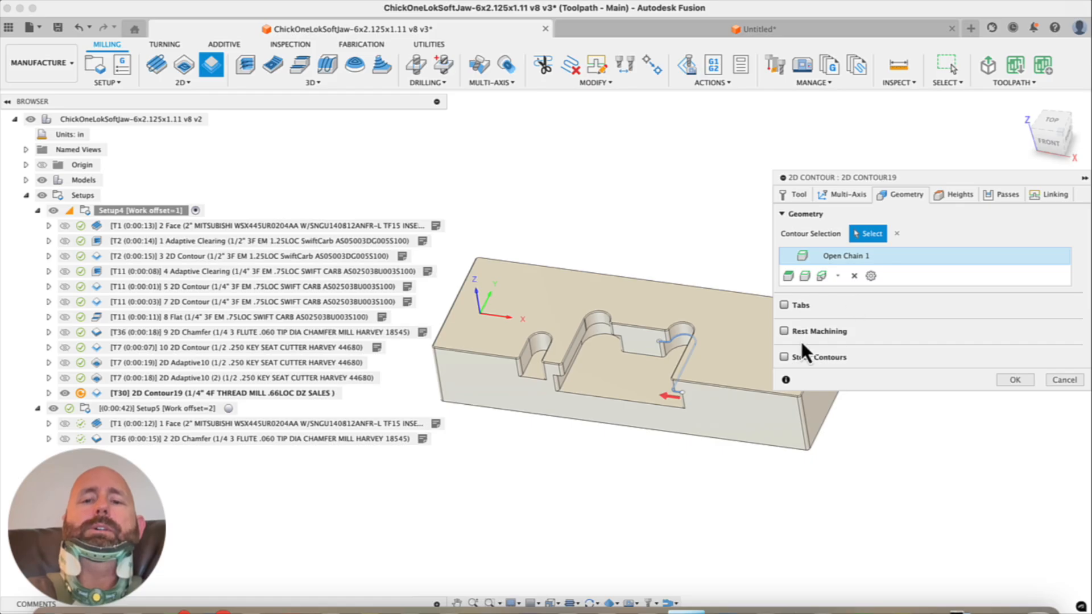
Add the upper edge of the large pocket's left-hand undercut as a second open contour chain
scroll(628, 333, "up", 5)
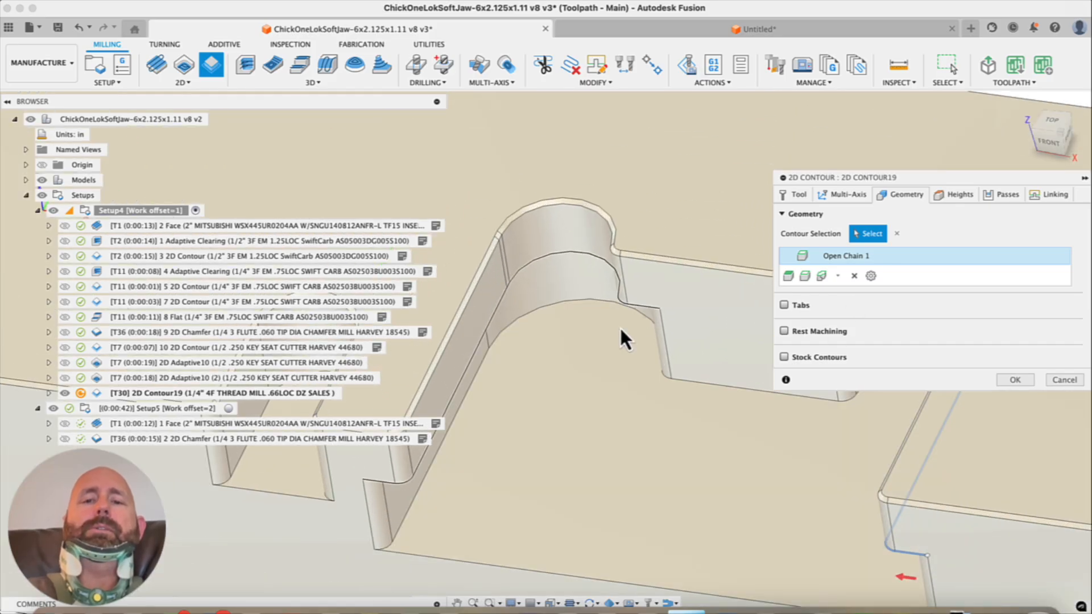
left_click(619, 326)
scroll(614, 335, "down", 5)
middle_click_drag(607, 386, 639, 365, "shift")
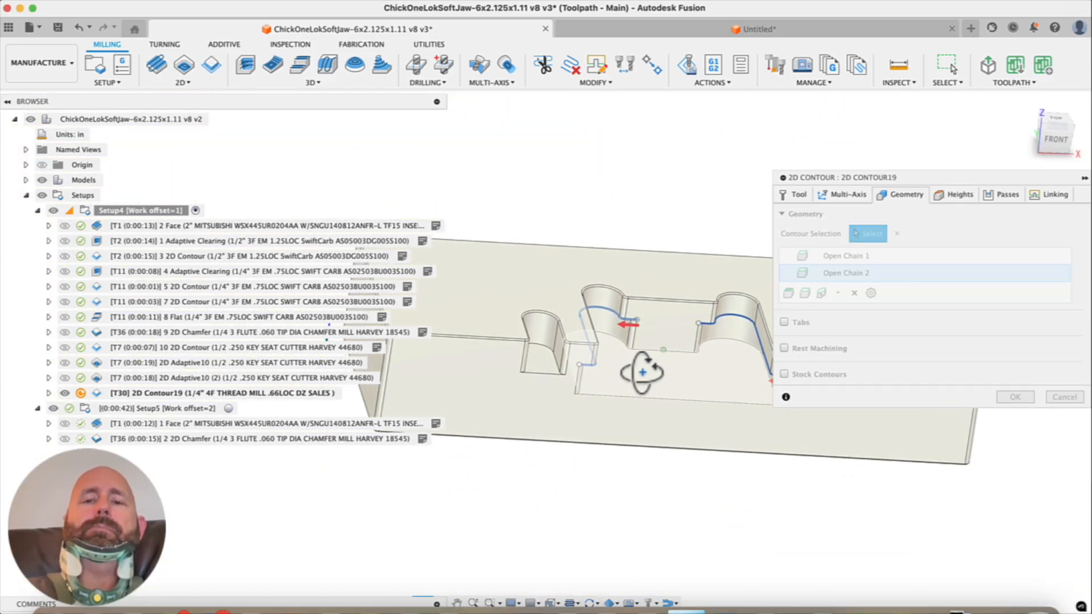
Enable Stock to Leave with -0.026 in radial and -0.015 in axial, and generate the form-mill contour
left_click(1002, 195)
scroll(842, 515, "down", 5)
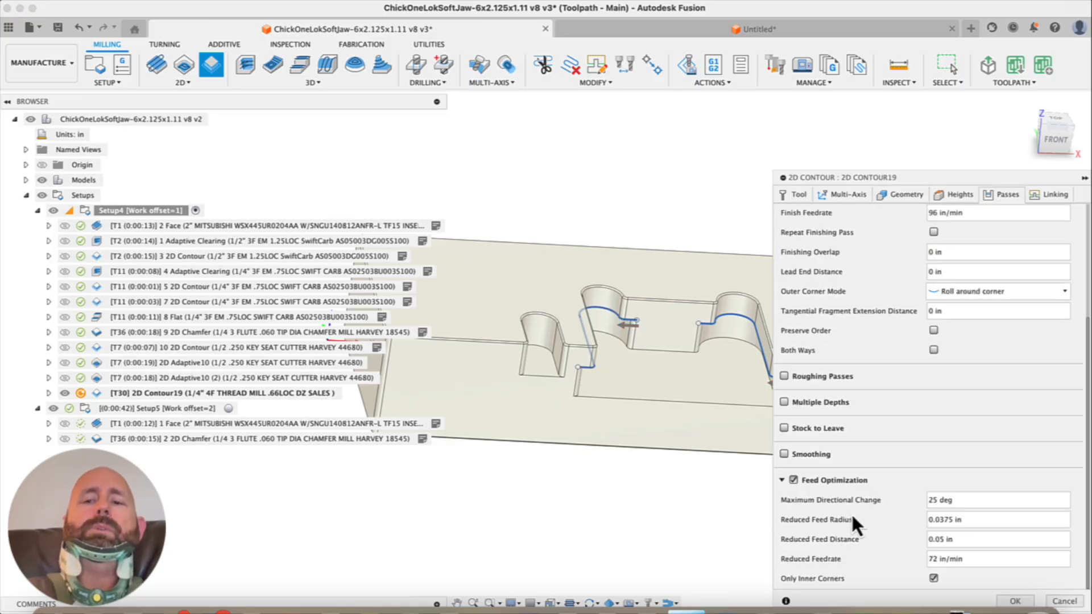
scroll(800, 456, "up", 2)
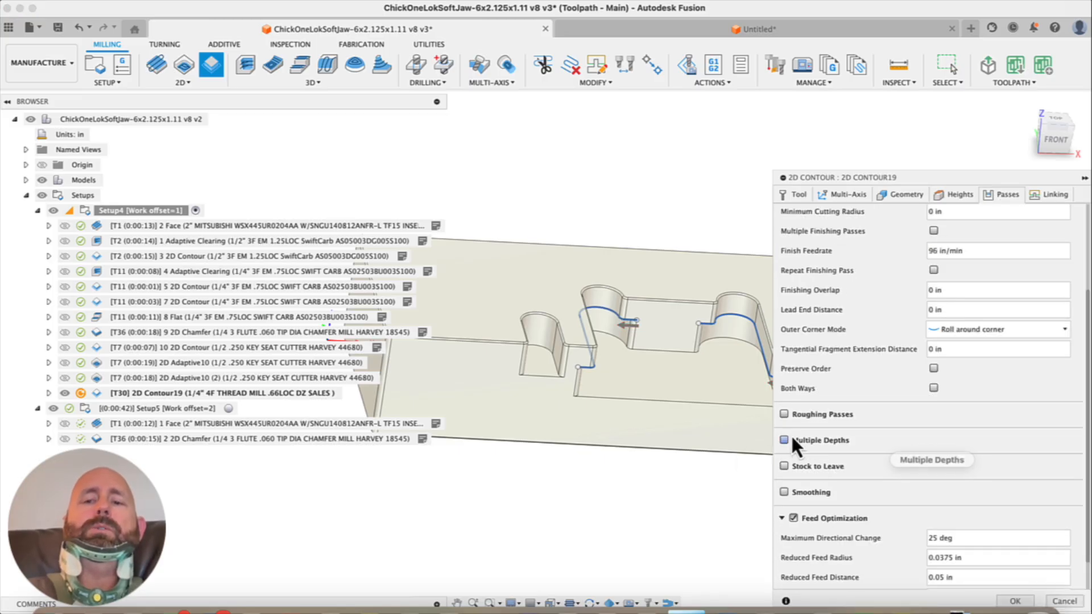
left_click(783, 466)
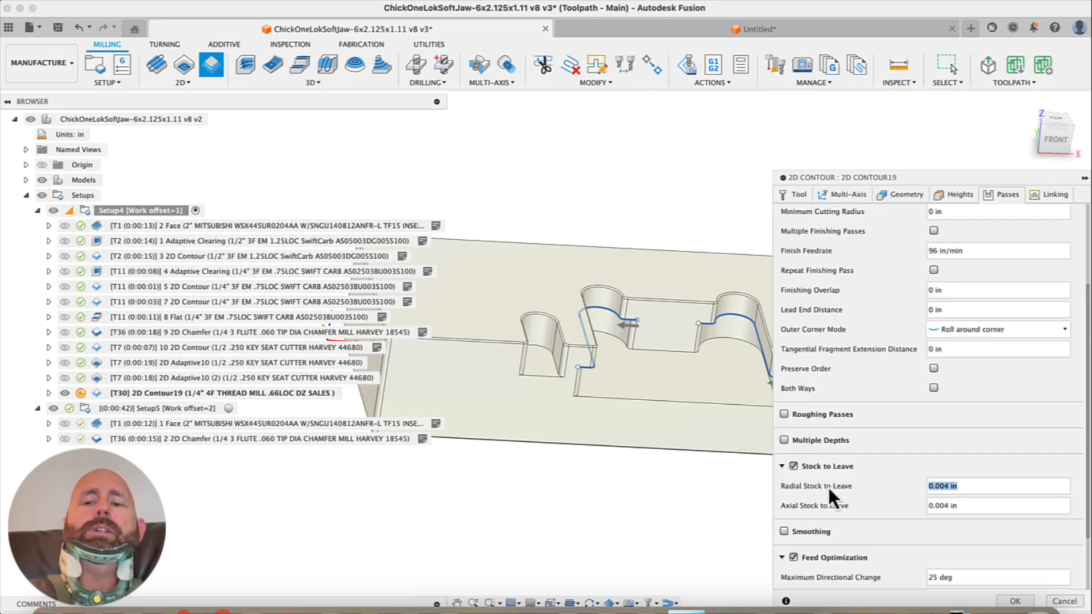
type("-.0")
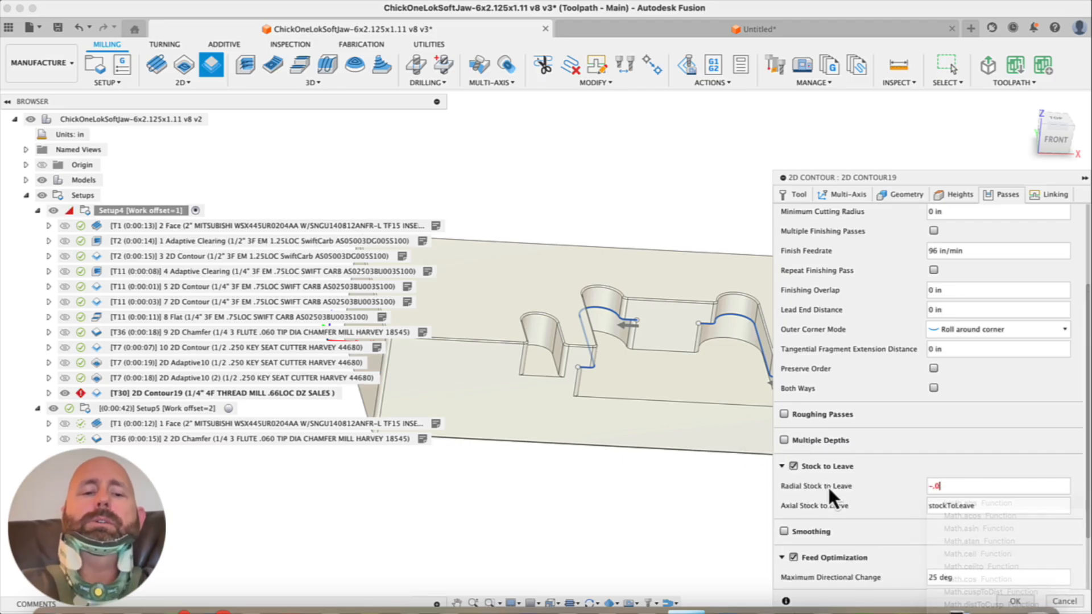
type("26")
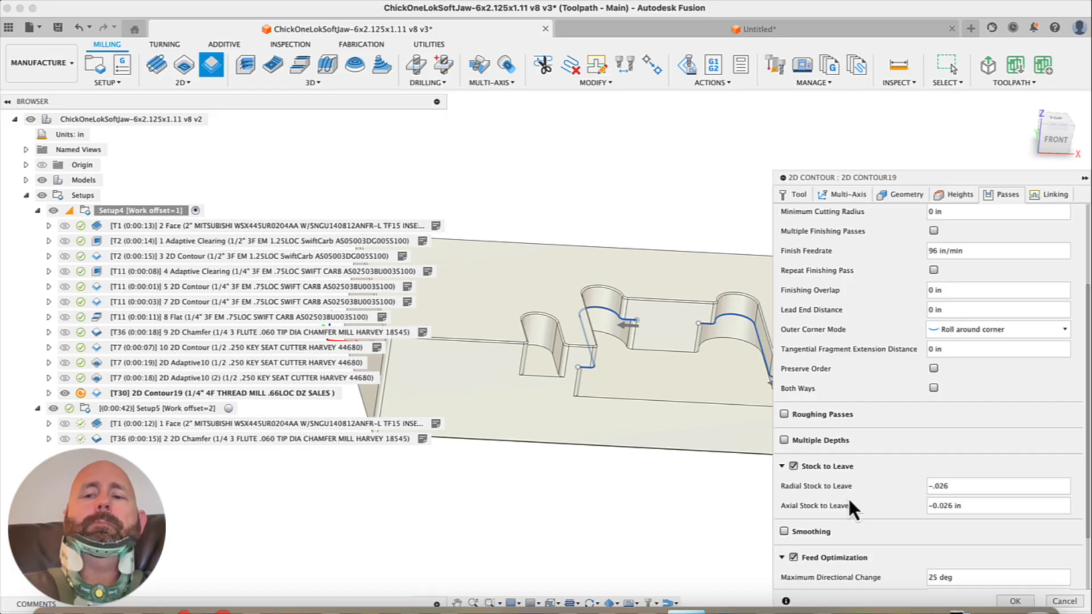
left_click_drag(972, 509, 937, 507)
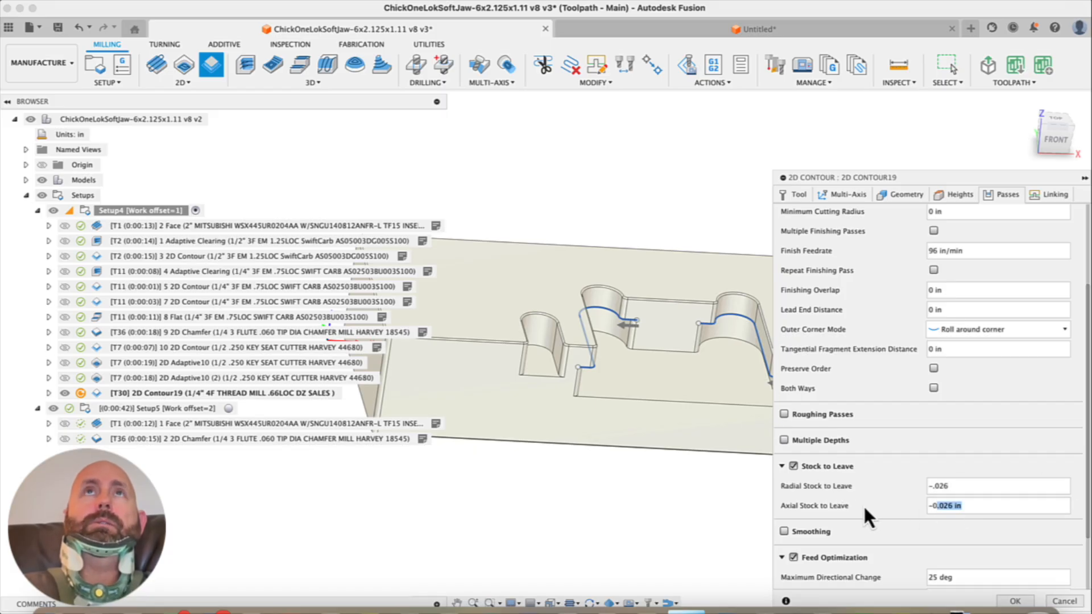
type(".015")
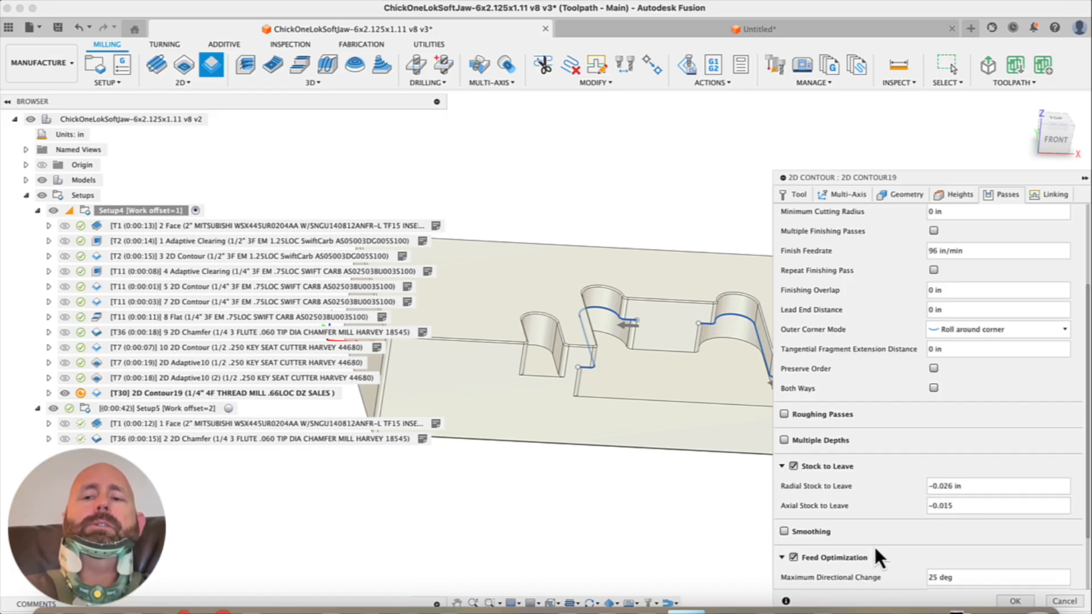
left_click(1015, 601)
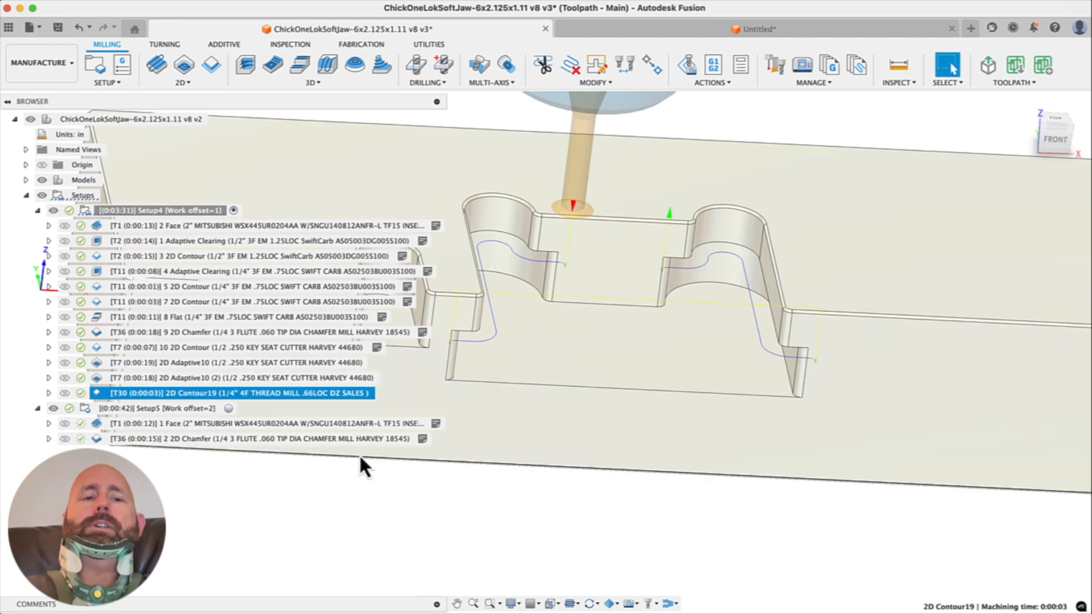
Simulate the form-mill contour with the stock hidden and inspect the cutter tip against the undercut edge
left_click(311, 56)
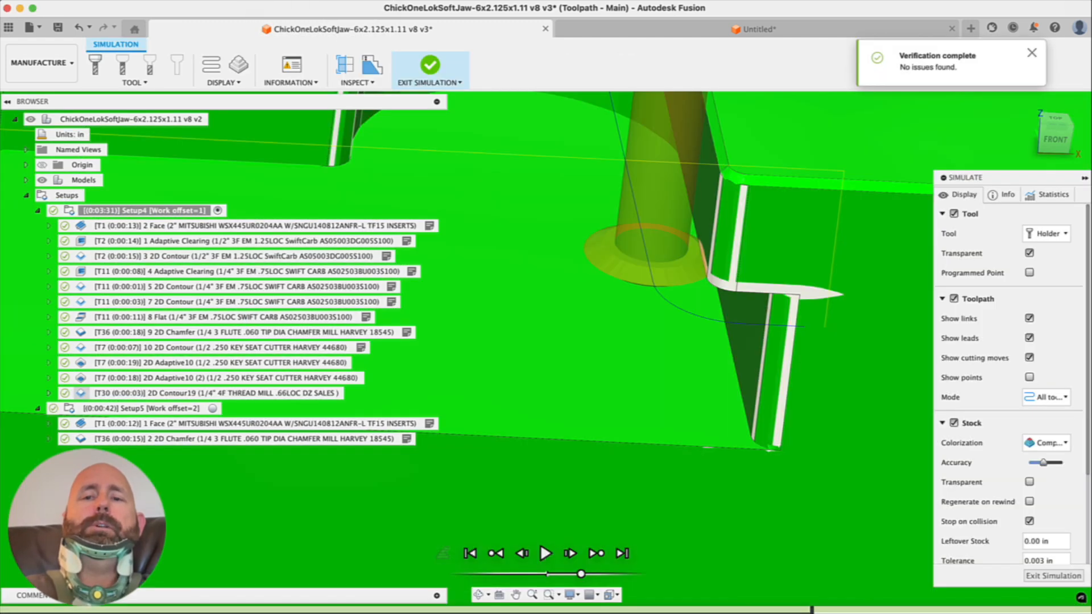
left_click(954, 423)
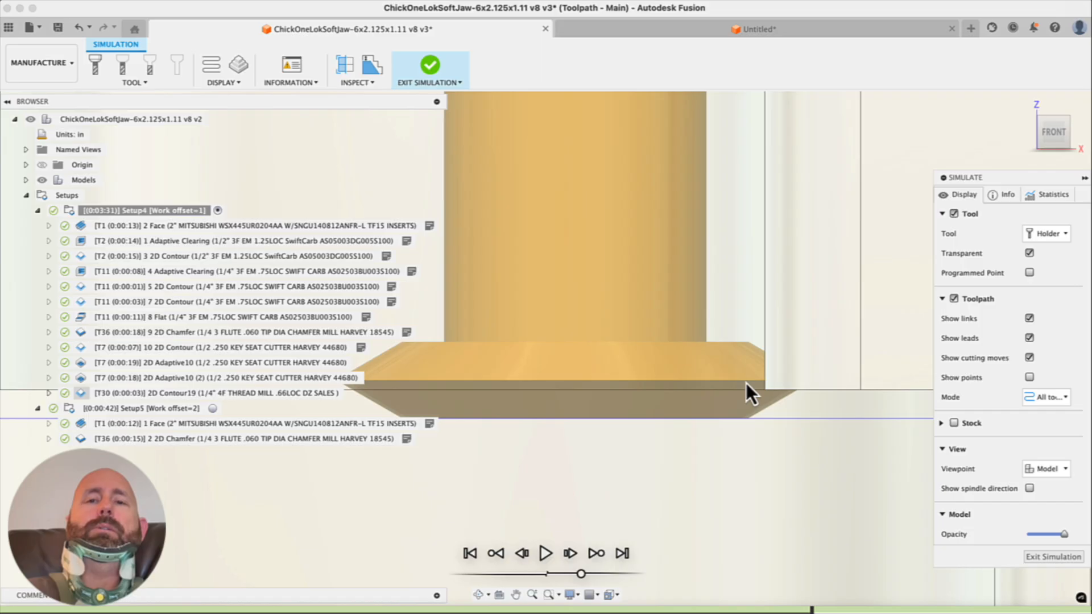
Recheck the cutter tip dimensions in the Untitled sketch and regenerate 2D Contour19 with a revised axial Stock to Leave
left_click(680, 29)
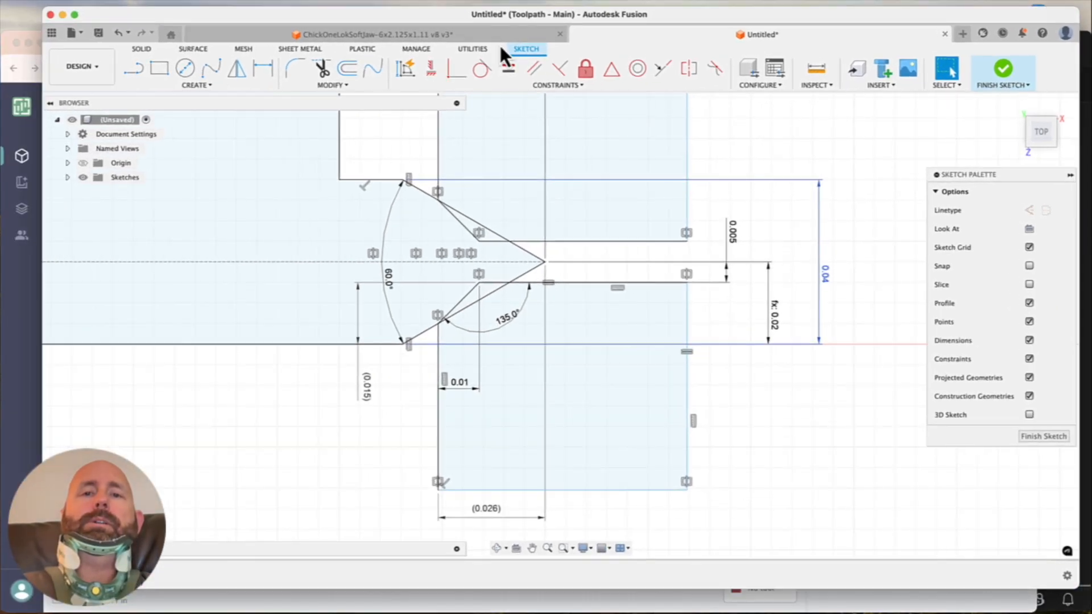
left_click(479, 32)
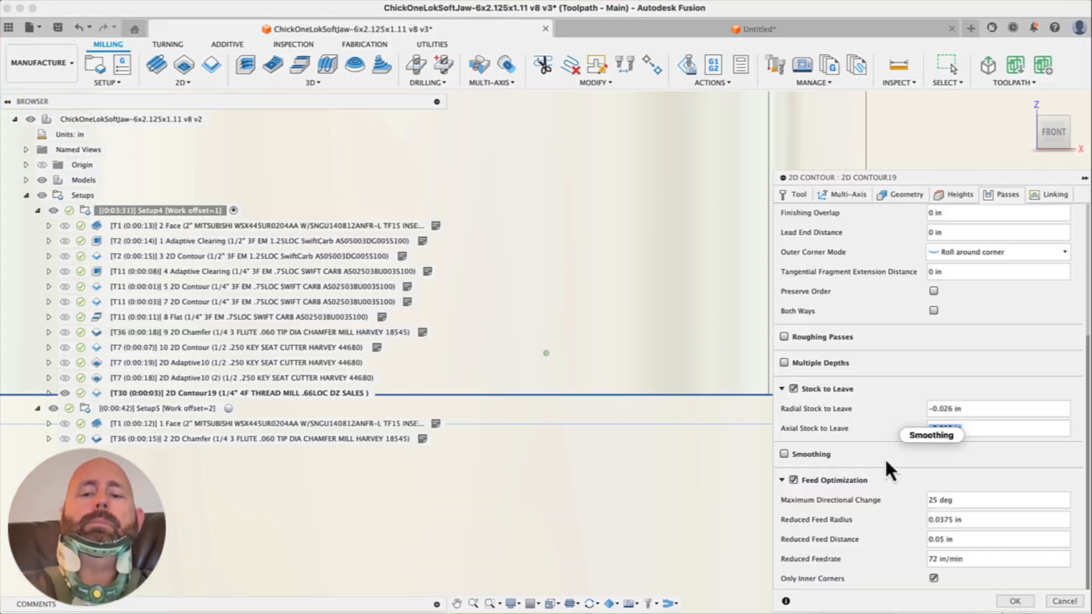
left_click(1016, 602)
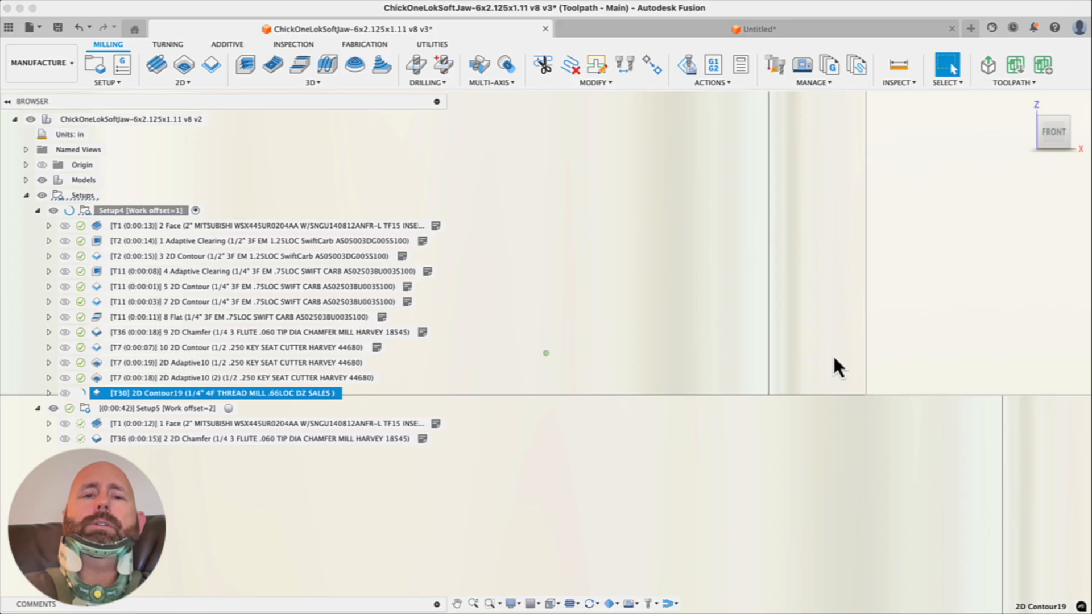
Simulate the regenerated contour and examine from the front how the cutter's angled flank meets the undercut's upper edge
scroll(631, 309, "down", 5)
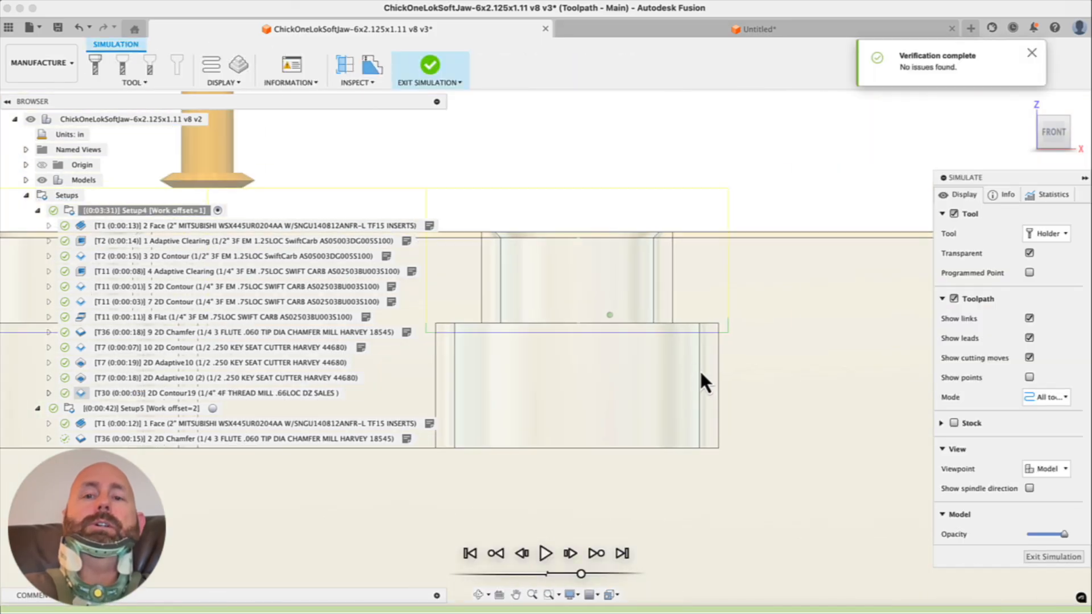
middle_click_drag(701, 374, 775, 396, "shift")
left_click_drag(823, 404, 684, 443)
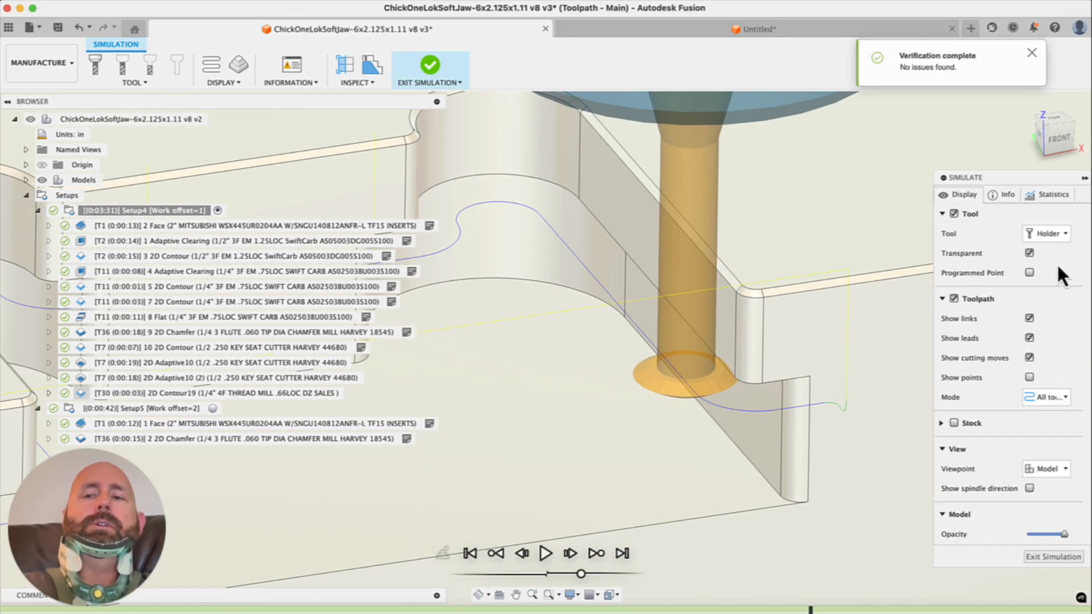
left_click(1061, 136)
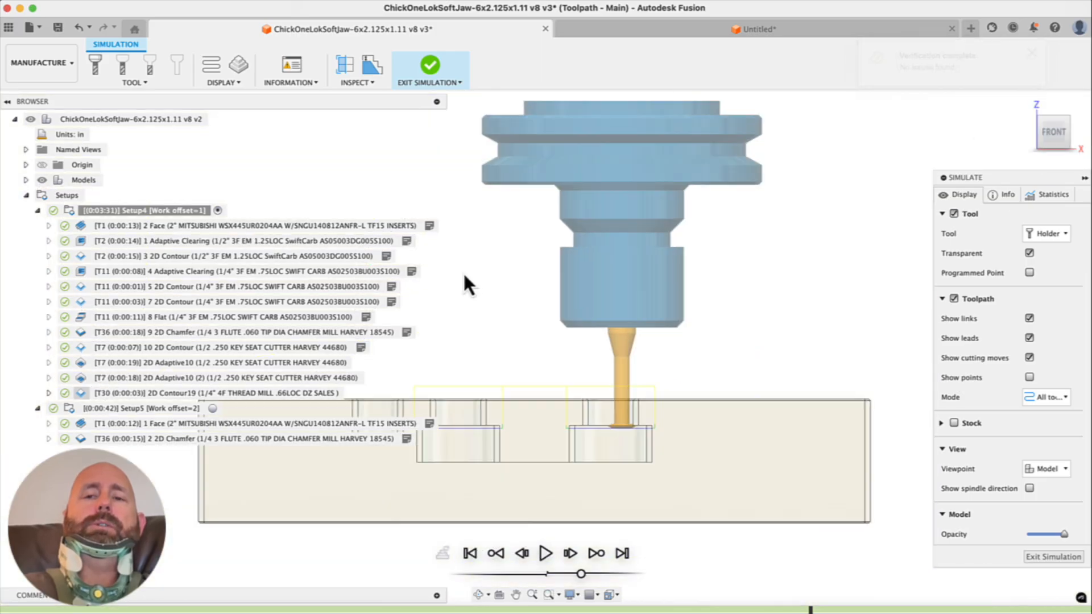
scroll(606, 401, "up", 10)
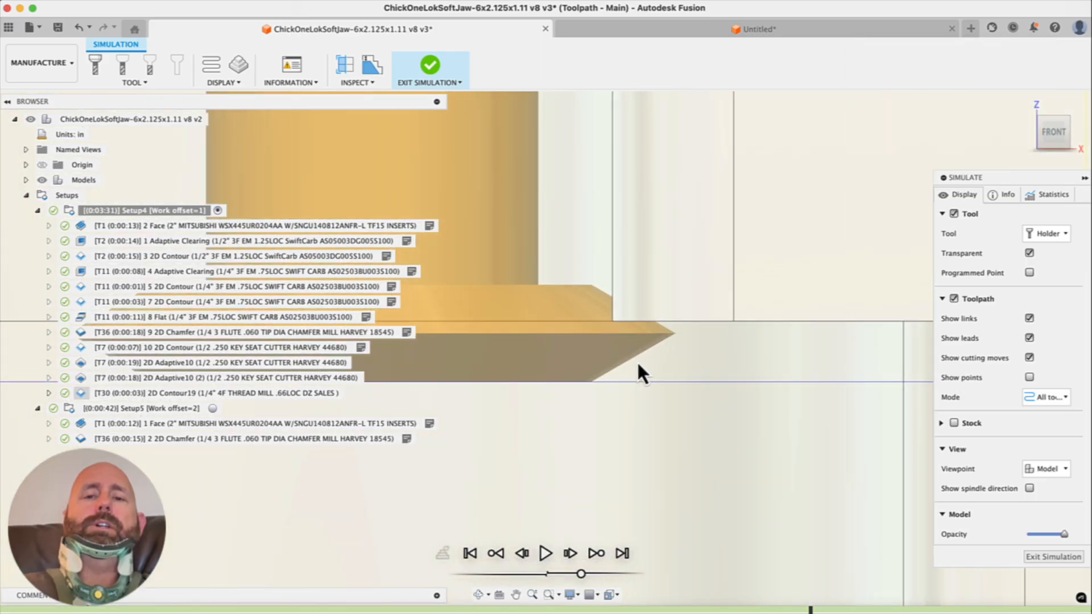
scroll(642, 364, "up", 3)
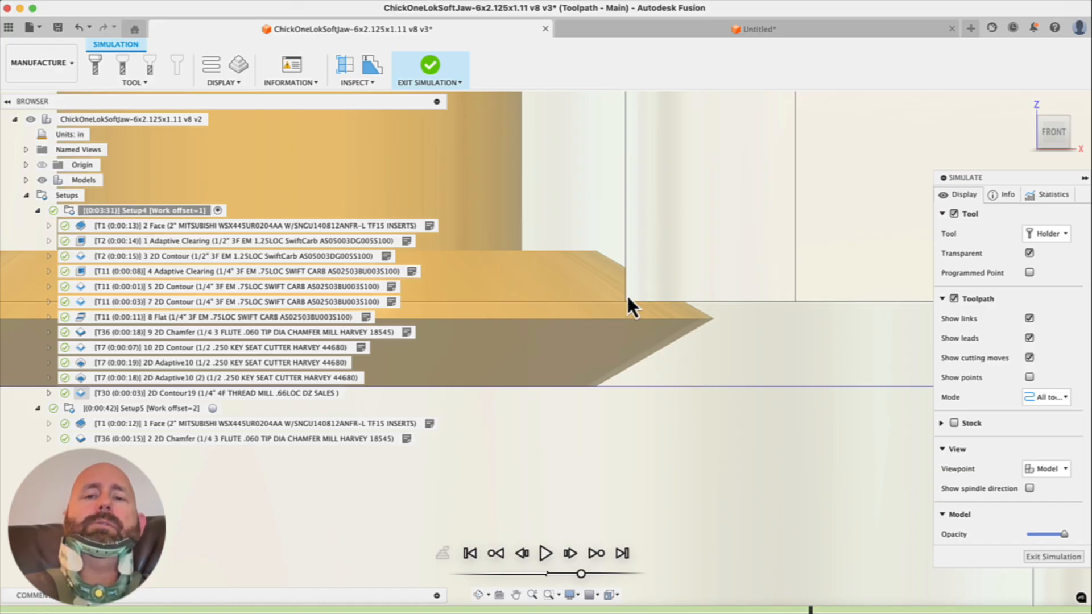
scroll(779, 325, "down", 6)
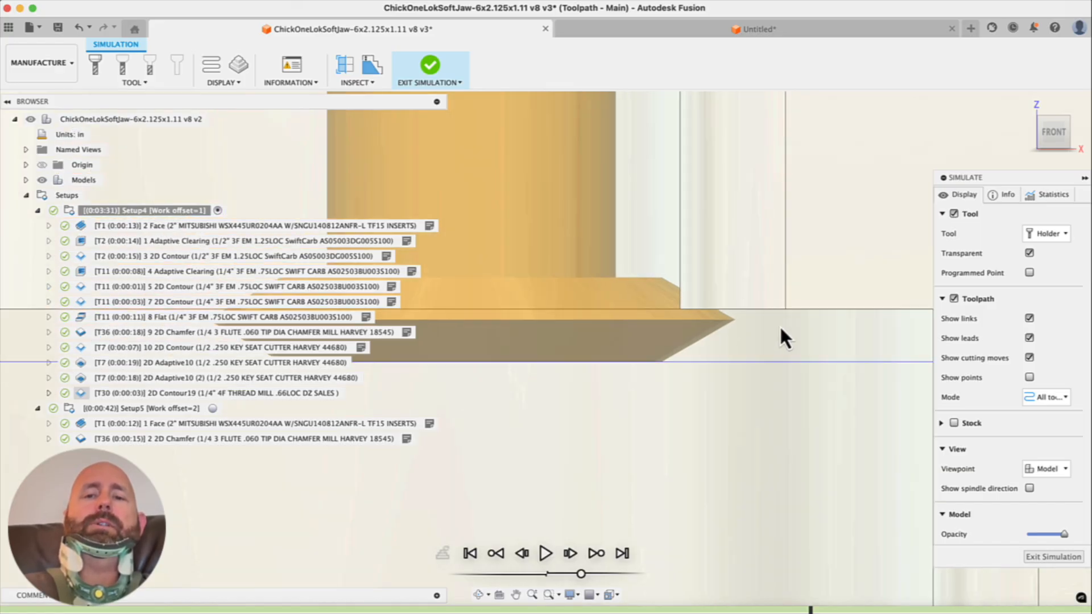
middle_click_drag(779, 325, 736, 371, "shift")
scroll(736, 371, "down", 4)
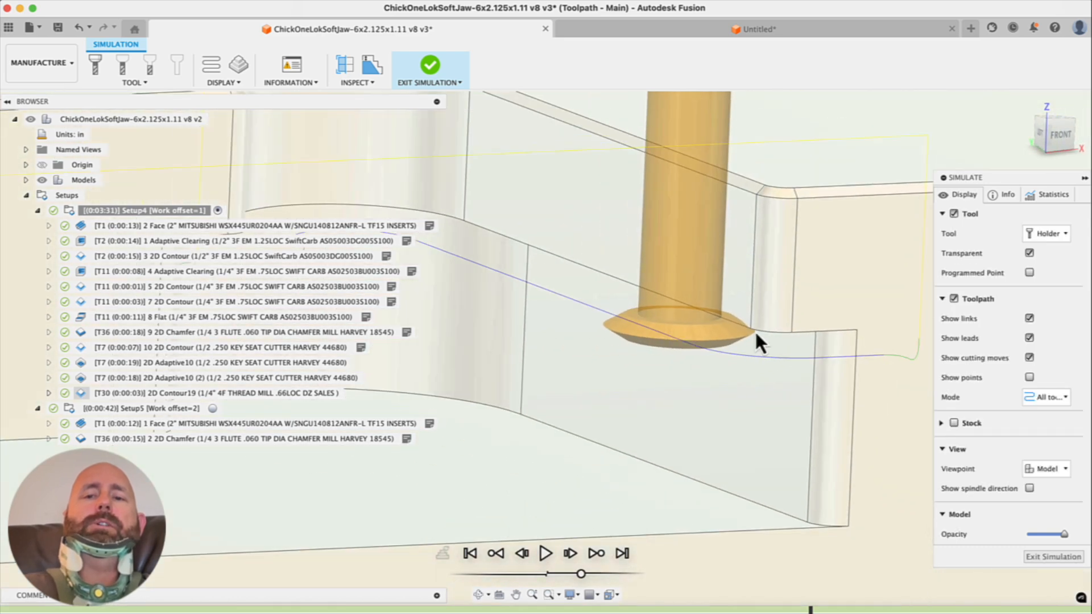
Position the simulated cutter at the right-hand undercut's open front end and step it backward to examine the tip up close
scroll(835, 360, "up", 2)
middle_click_drag(834, 361, 863, 283, "shift")
scroll(847, 326, "up", 2)
scroll(799, 377, "down", 3)
middle_click_drag(798, 378, 819, 446, "shift")
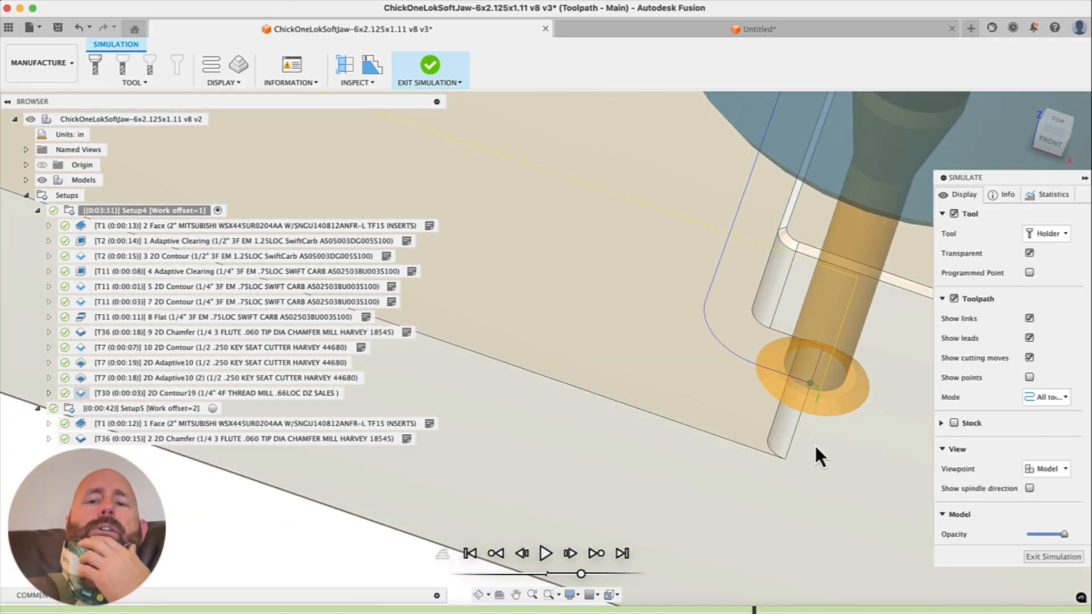
middle_click_drag(717, 475, 814, 324, "shift")
scroll(833, 358, "up", 3)
scroll(833, 357, "up", 4)
scroll(762, 293, "up", 5)
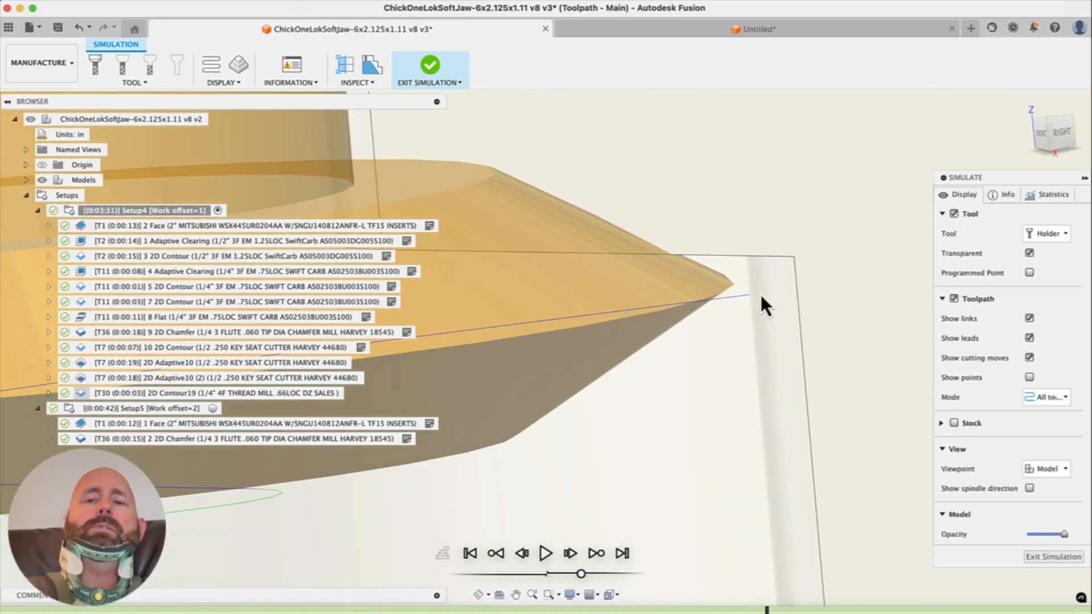
key("Left")
key("Left")
key("Left")
key("Left")
key("Left")
key("Left")
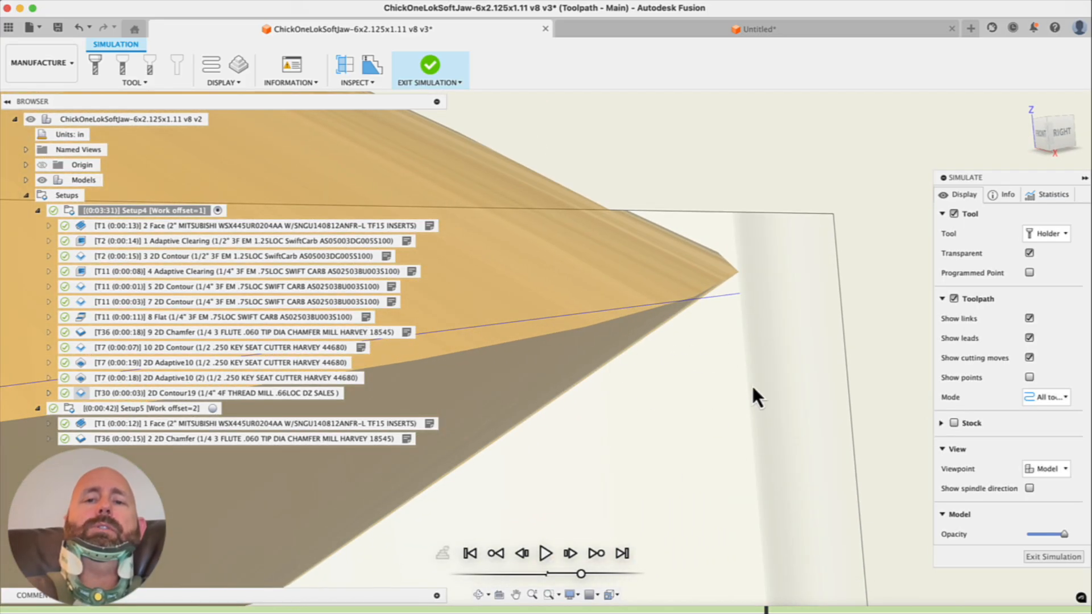
Examine the lead moves at the undercut's open end from several angles, and step the cutter back to the pass's end point
scroll(690, 357, "down", 5)
middle_click_drag(691, 357, 724, 367, "shift")
scroll(725, 368, "down", 5)
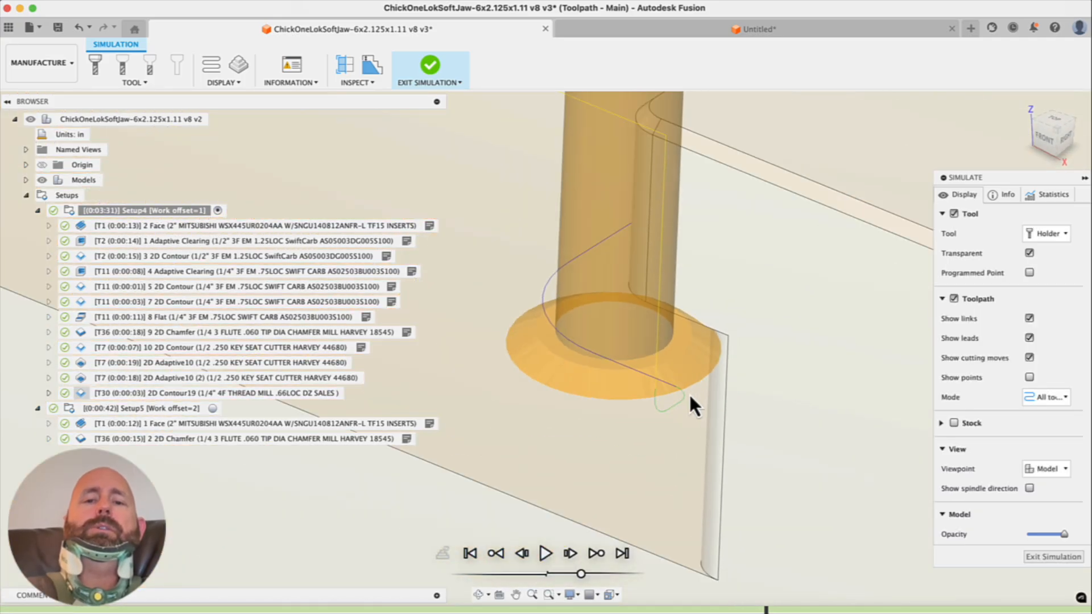
scroll(677, 401, "up", 3)
middle_click_drag(671, 370, 754, 458, "shift")
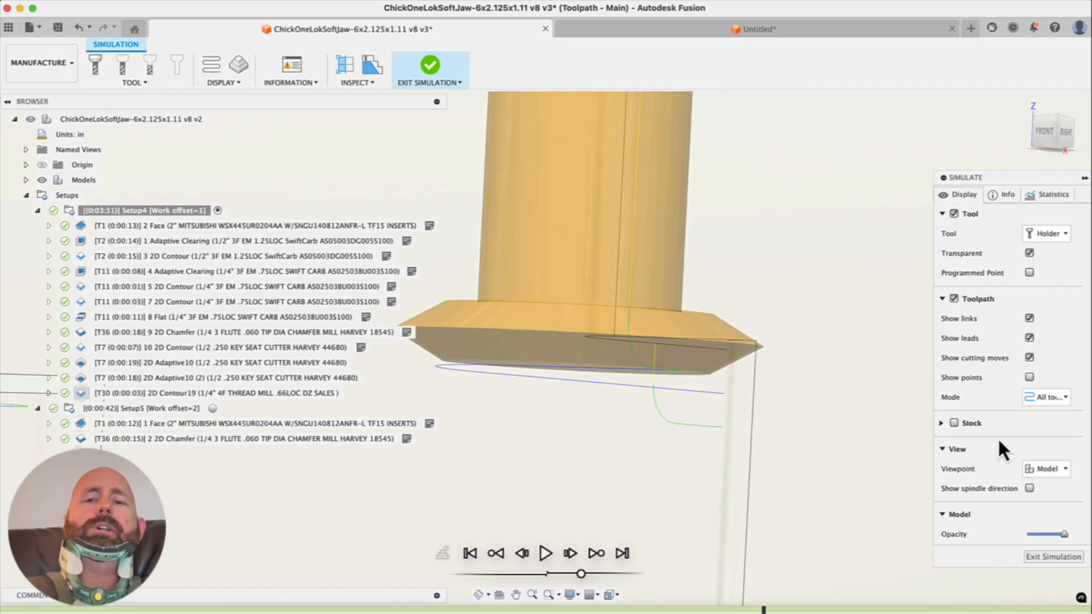
mouse_move(761, 404)
middle_mouse_down("shift")
mouse_move(768, 381)
mouse_move(763, 396)
middle_mouse_up("shift")
scroll(726, 354, "down", 5)
scroll(725, 354, "up", 10)
middle_click_drag(725, 354, 753, 400, "shift")
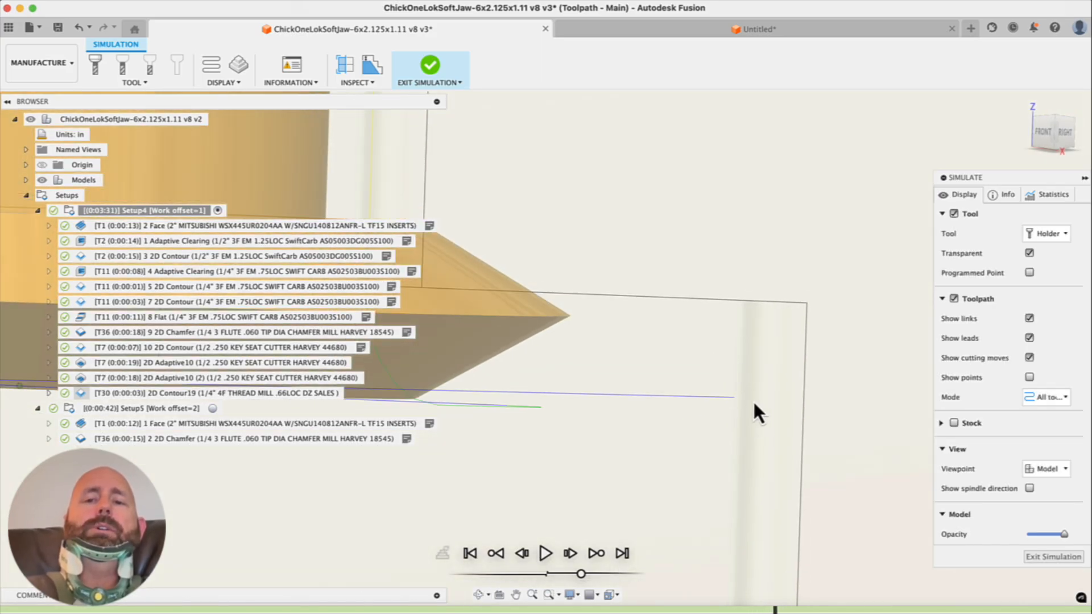
key("Left")
key("Left")
key("Left")
key("Left")
key("Left")
key("Left")
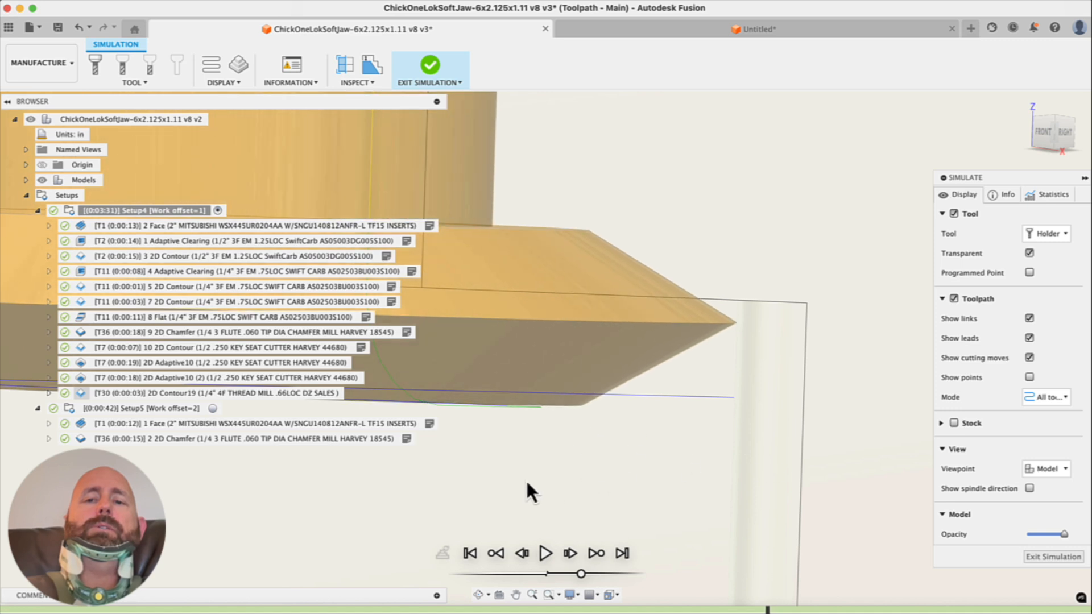
Compare the simulated cutter's position coordinates at the finishing pass's end and at the lead-in near the undercut's open end, and exit the simulation
middle_click_drag(527, 480, 756, 354, "shift")
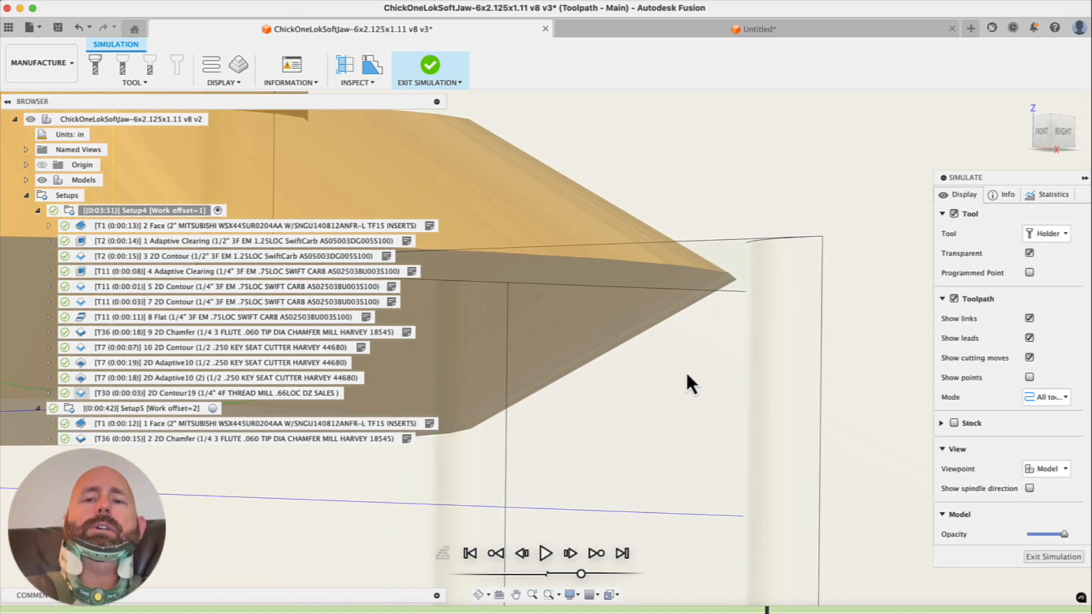
middle_click_drag(654, 383, 711, 292, "shift")
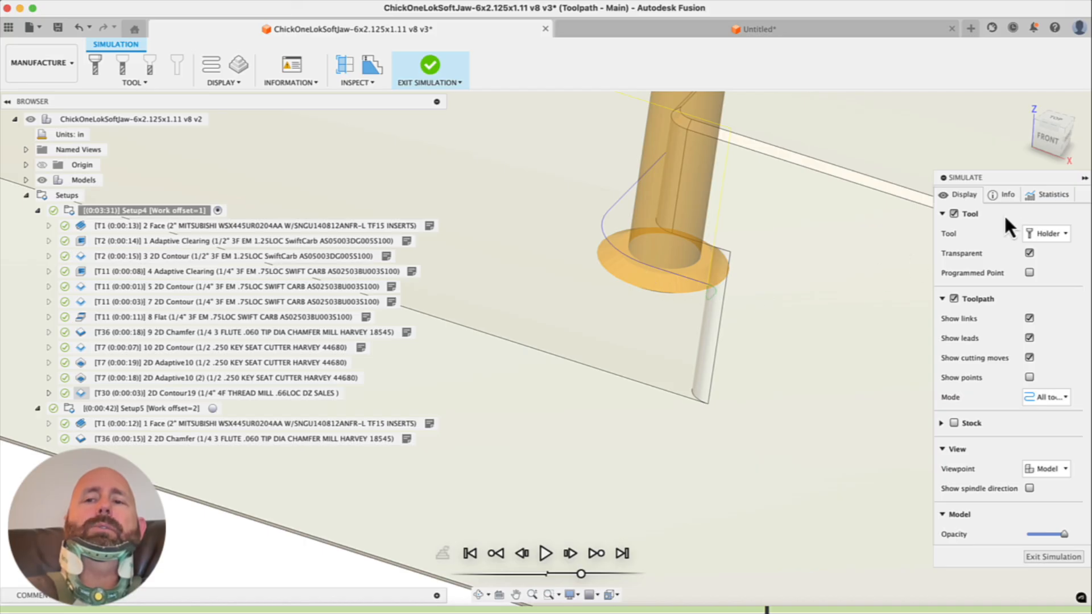
left_click(1007, 194)
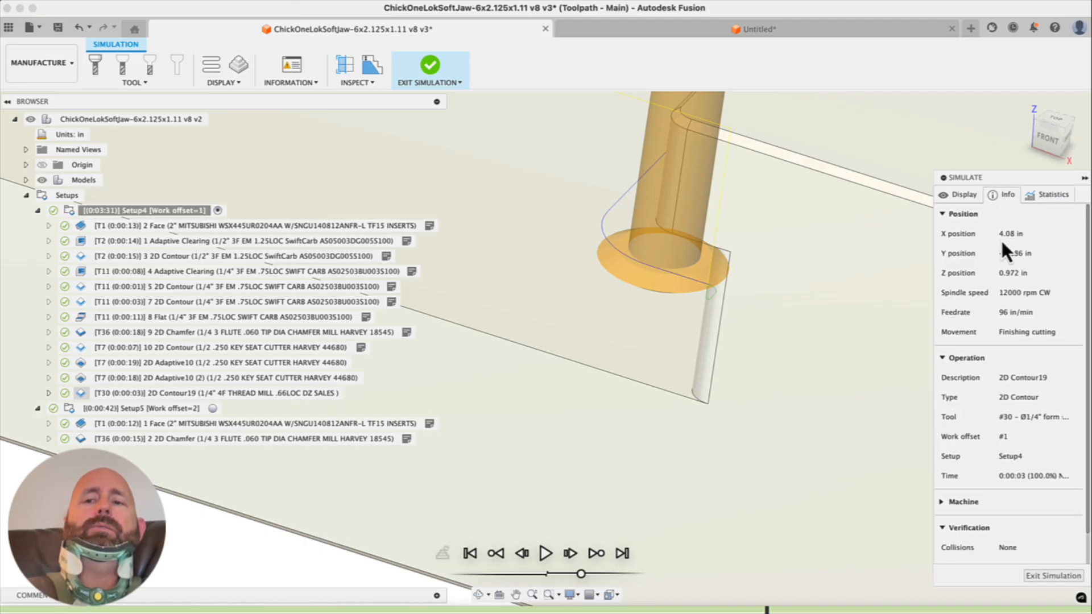
left_click(708, 286)
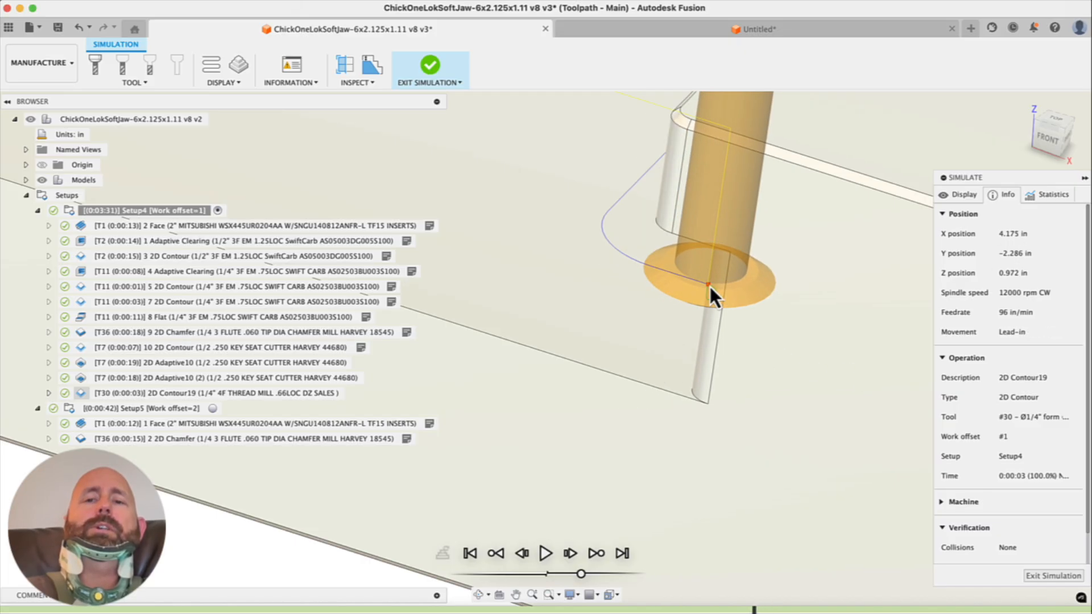
middle_click_drag(709, 381, 690, 360, "shift")
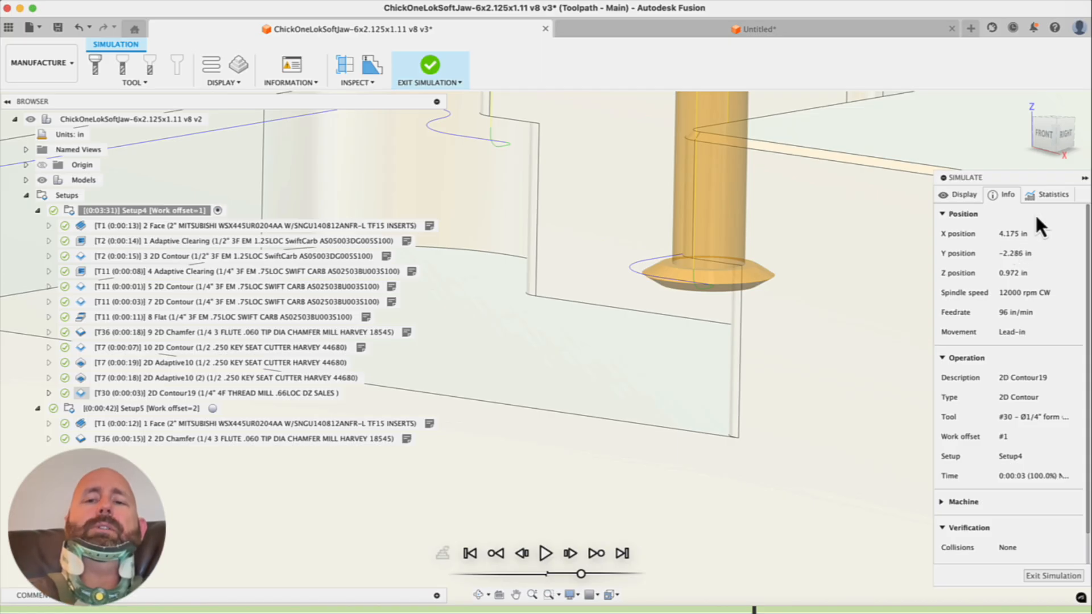
scroll(819, 270, "up", 3)
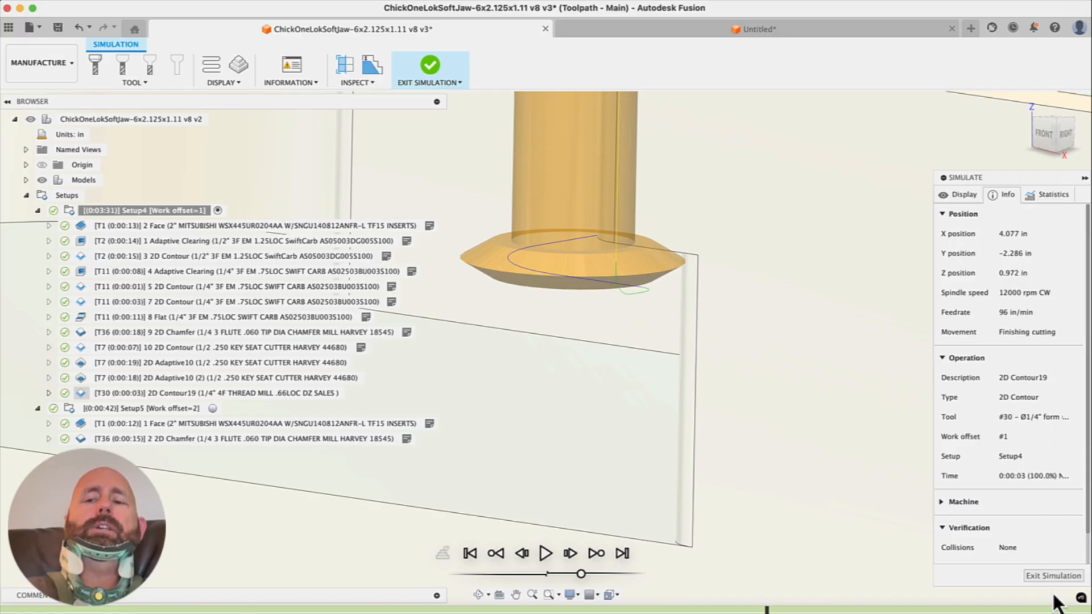
left_click(1053, 576)
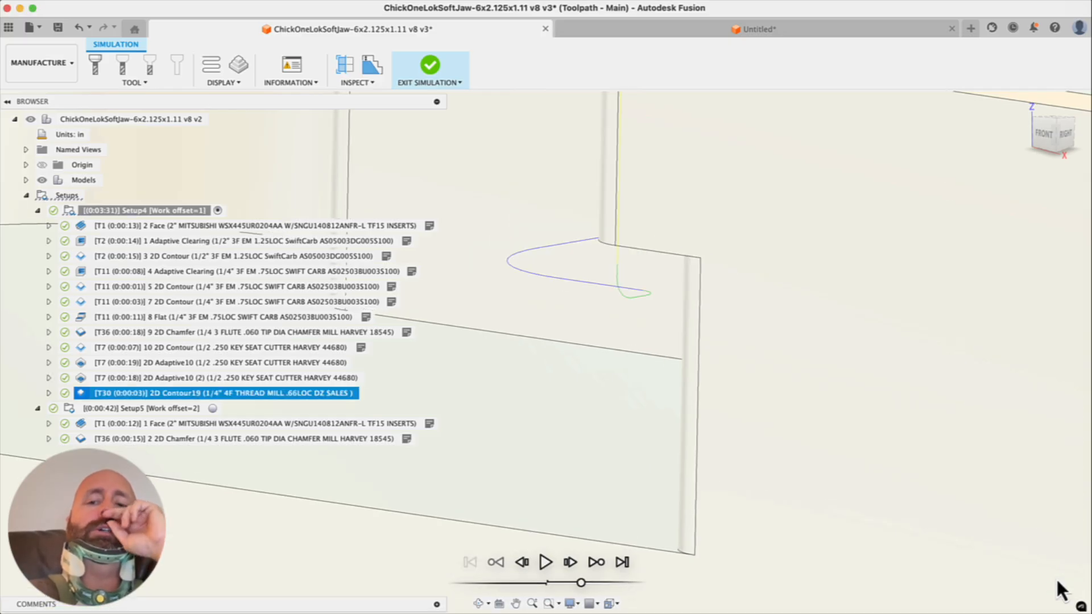
Check the radius of the vertical rounded corner face at the undercut's right-hand open end
scroll(796, 299, "up", 3)
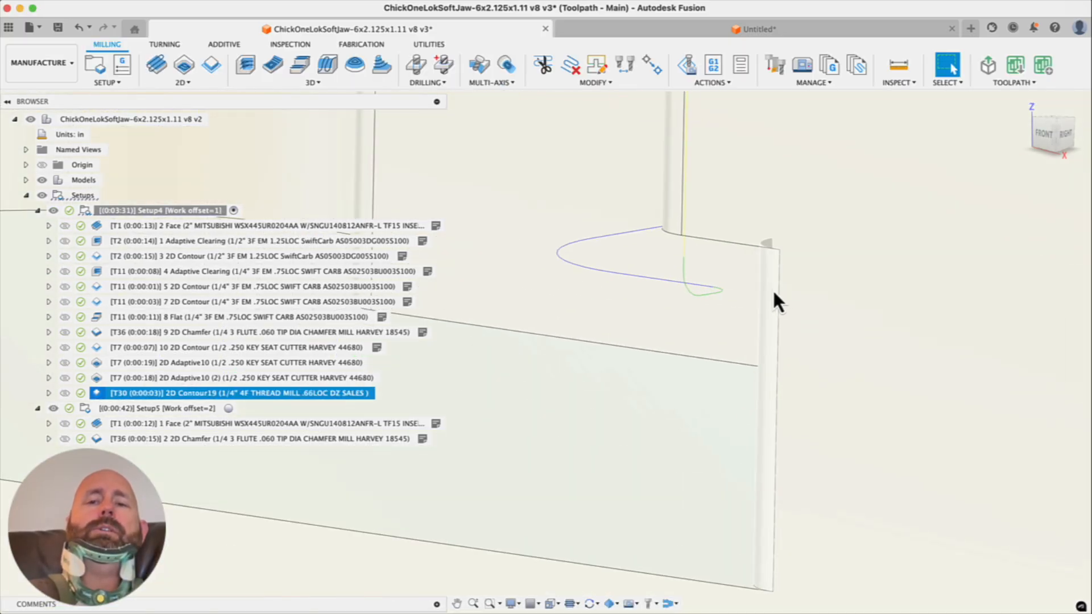
left_click(772, 284)
mouse_move(785, 314)
middle_mouse_down("shift")
mouse_move(805, 317)
mouse_move(784, 316)
middle_mouse_up("shift")
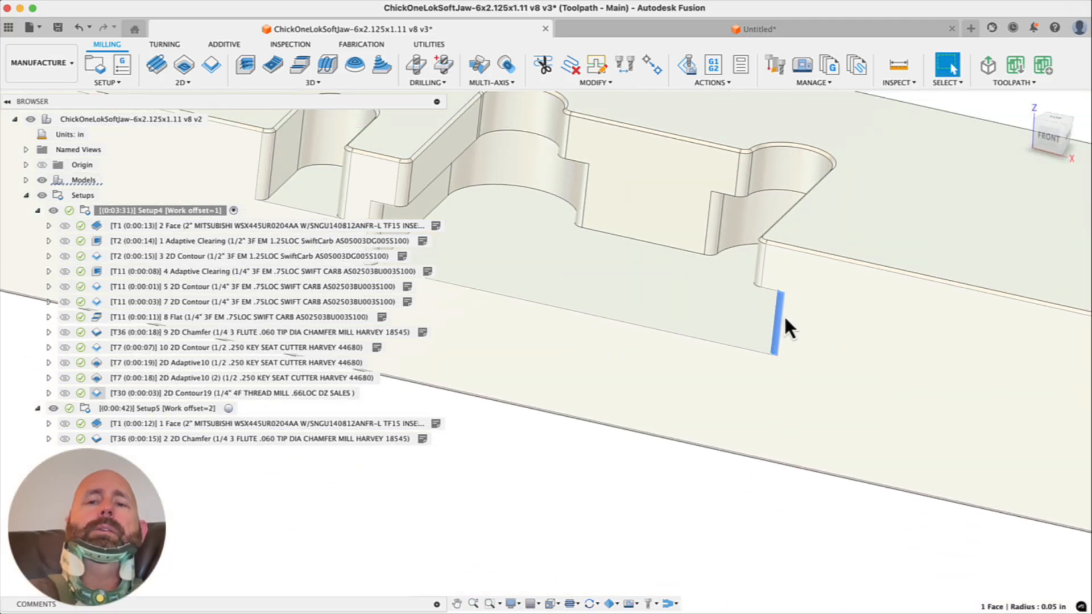
scroll(674, 266, "down", 5)
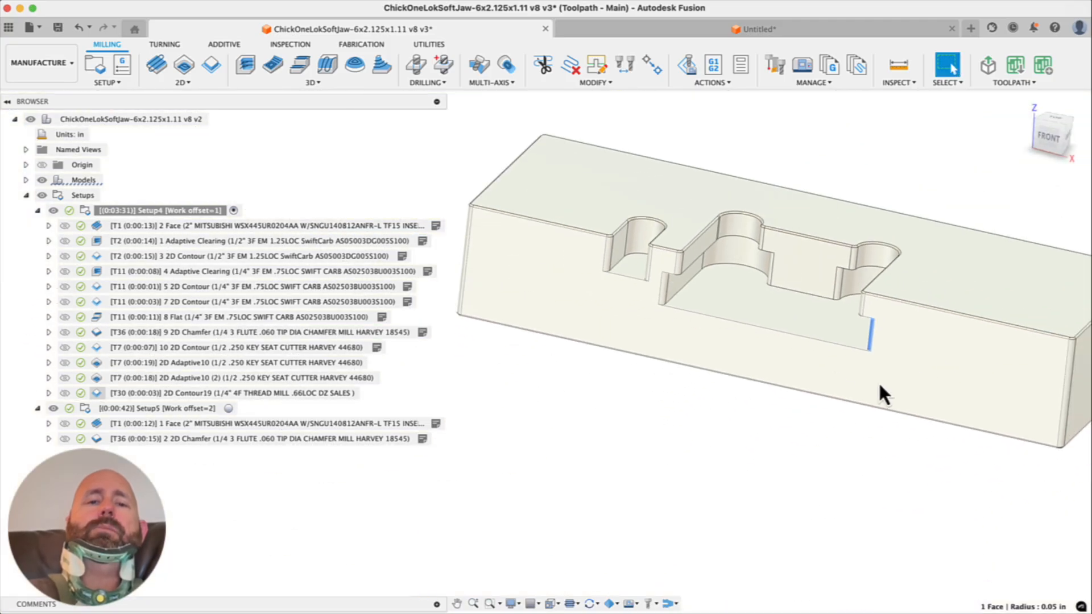
Edit Open Chain 1 of 2D Contour19 and enter a negative Start Extension Length
left_click(264, 393)
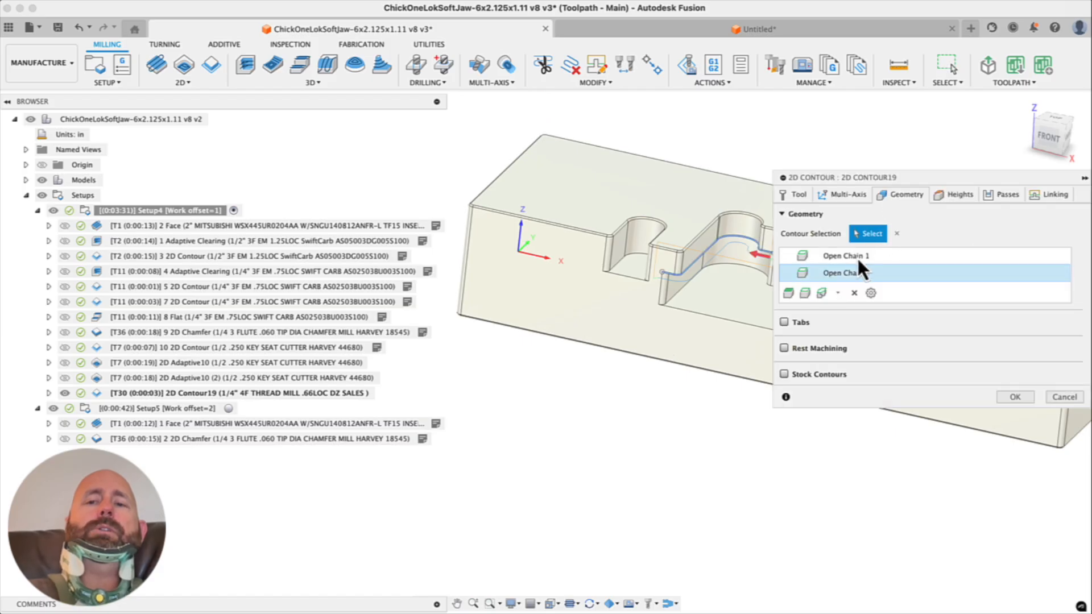
double_click(854, 257)
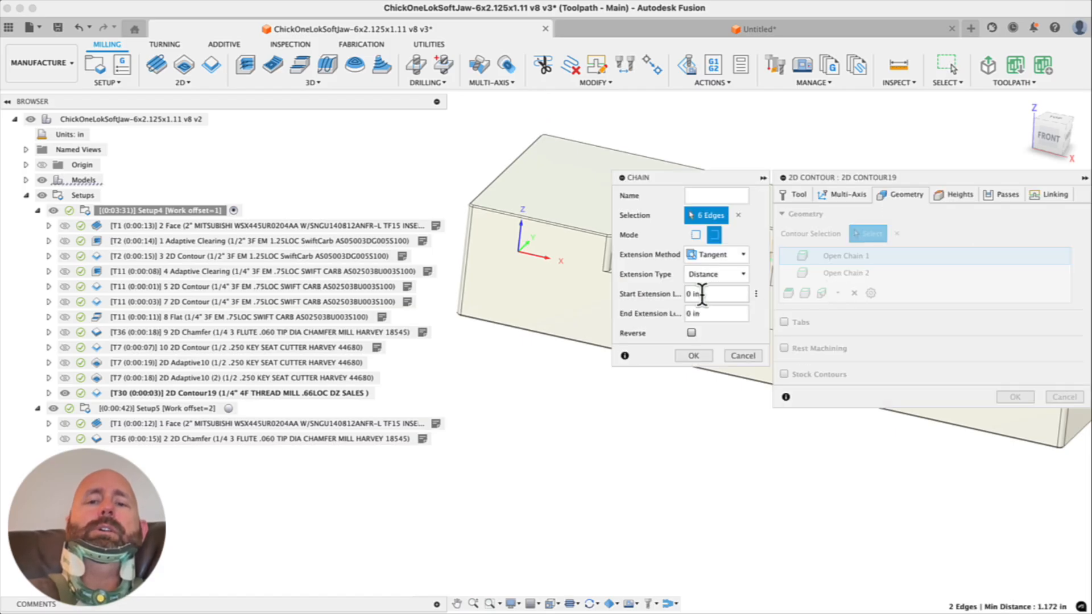
left_click(703, 294)
type("-")
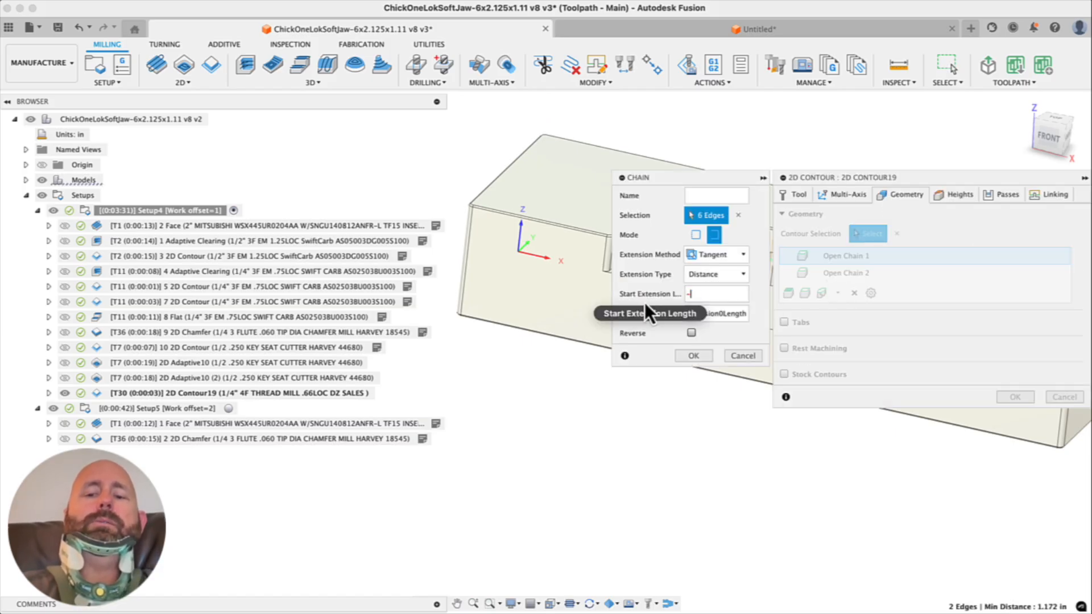
Set the first open chain's start extension length to -.095 in and accept the 2D contour's geometry changes
type(".095")
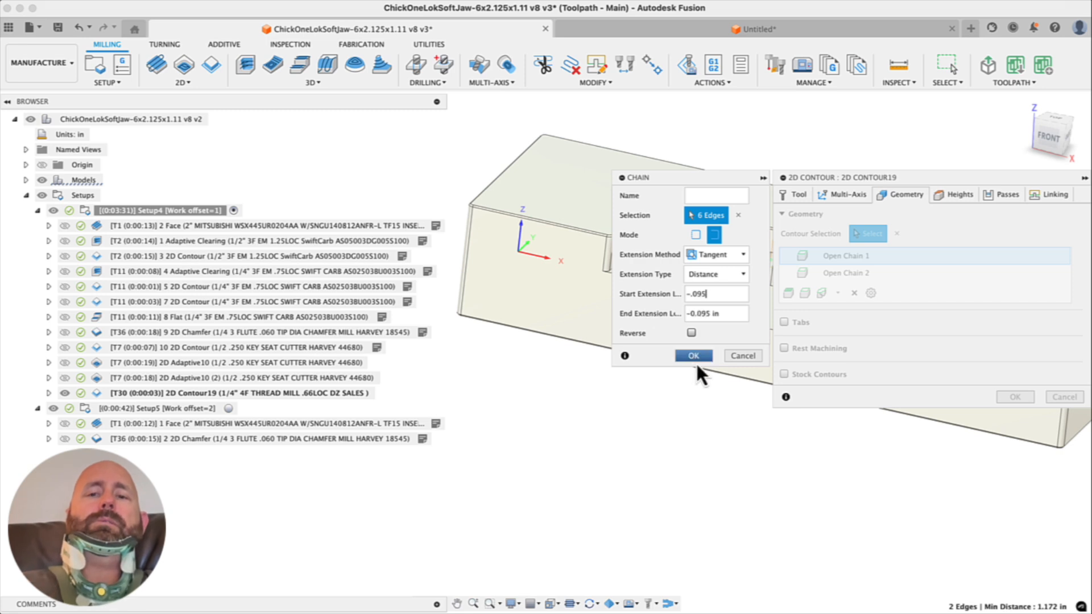
left_click(691, 355)
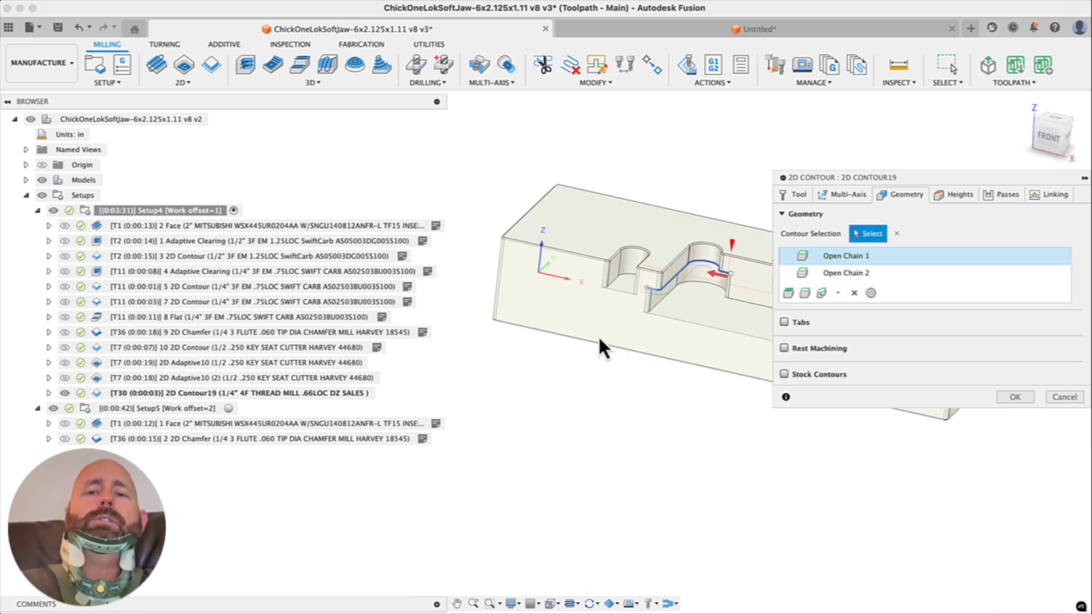
double_click(851, 272)
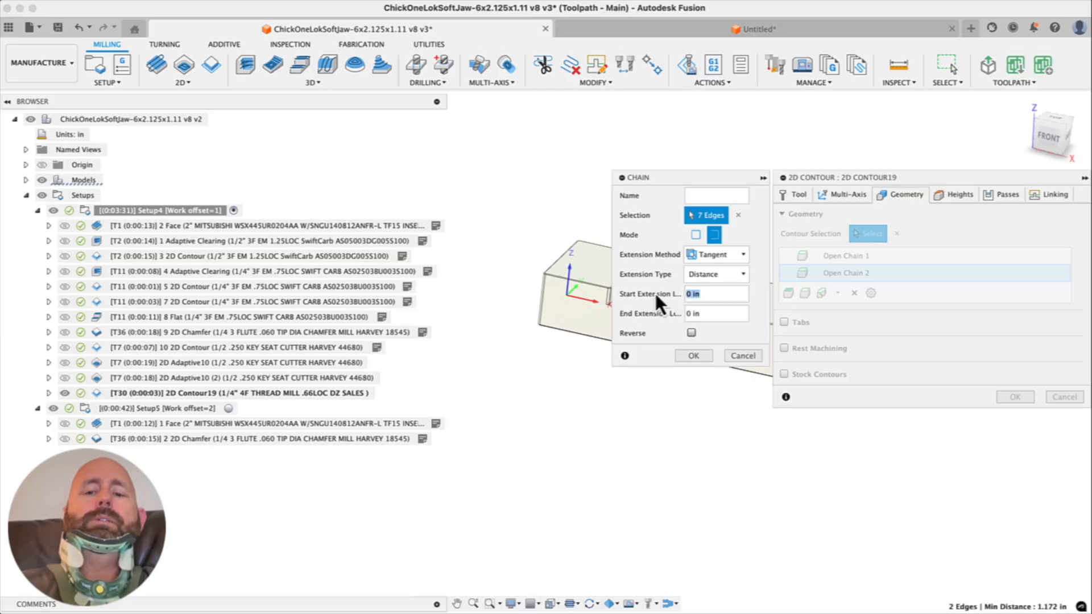
left_click(694, 356)
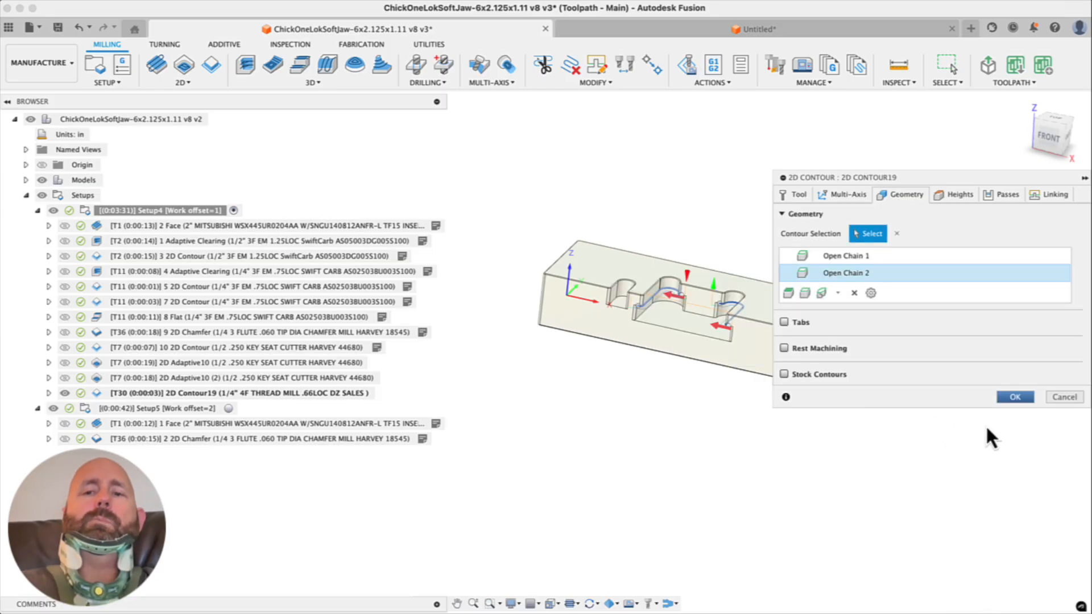
key("Return")
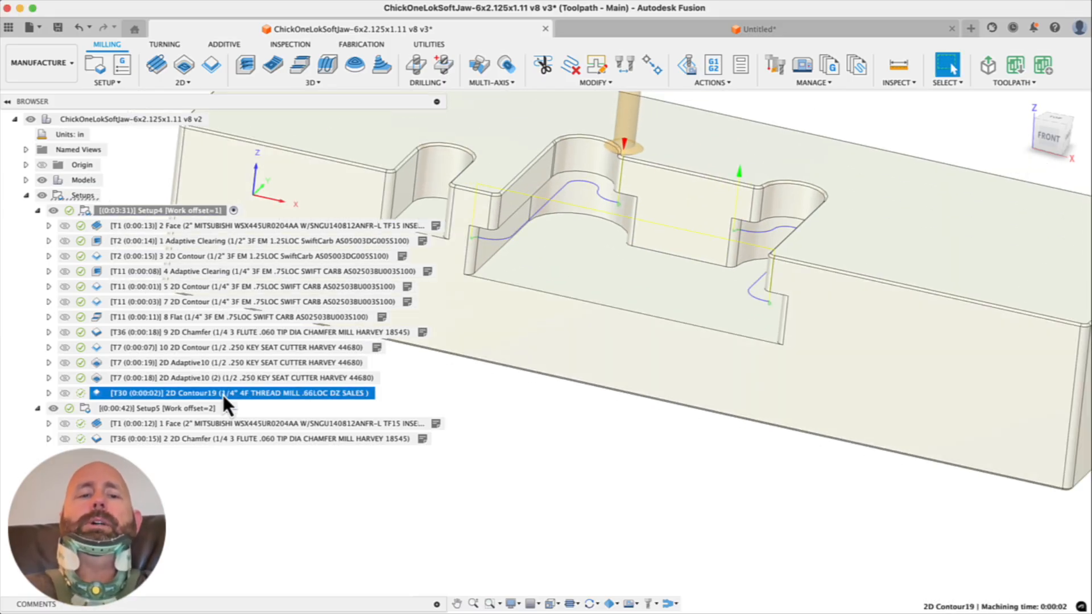
Simulate the 2D contour and examine the thread mill's path and clearance at the pocket corners
left_click(265, 63)
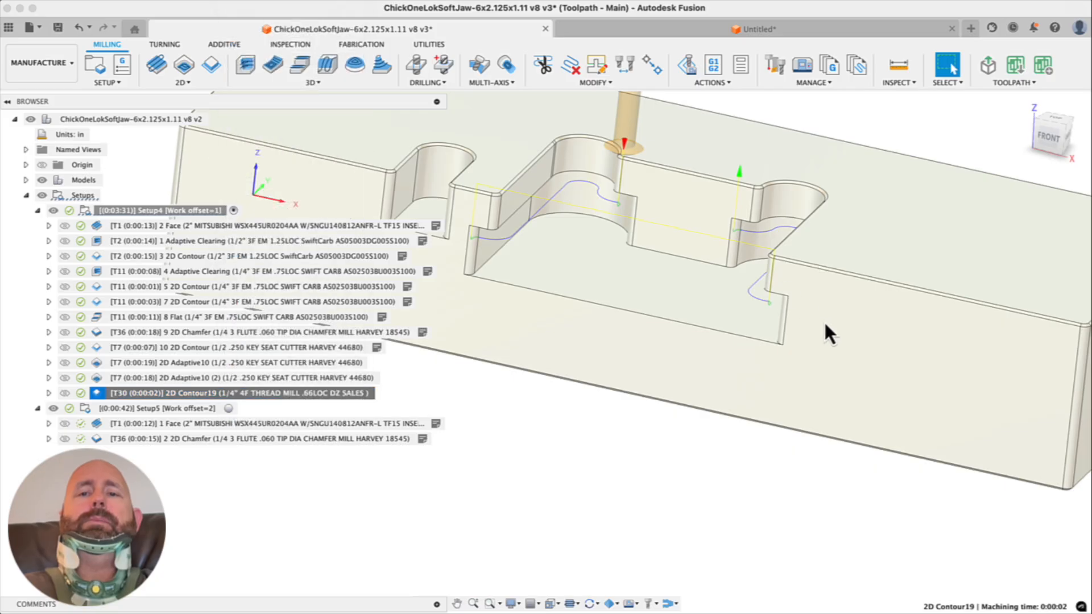
scroll(756, 297, "up", 10)
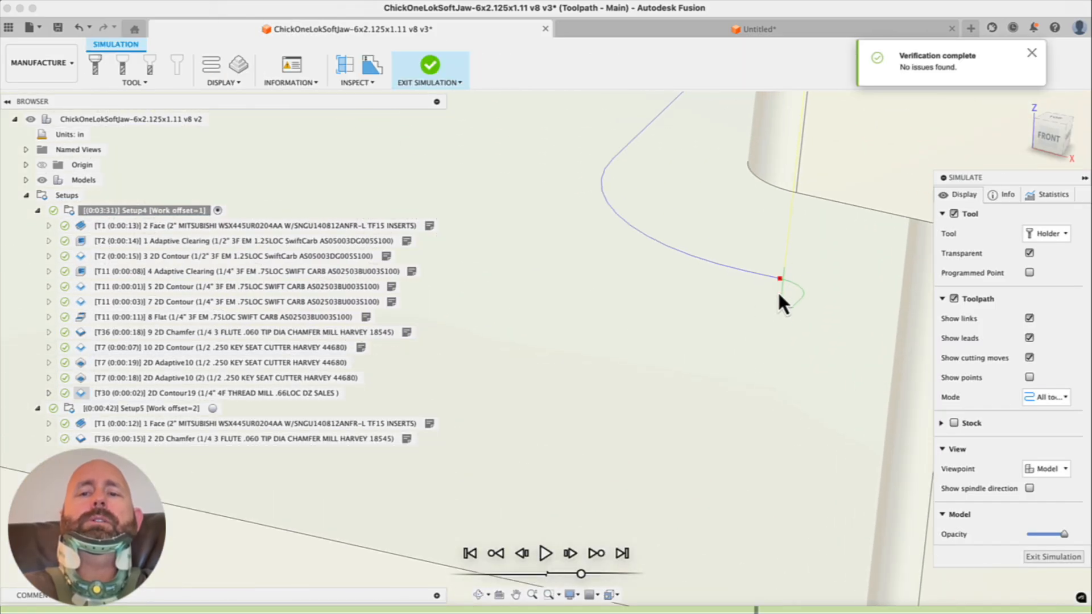
scroll(780, 290, "down", 8)
middle_click_drag(806, 341, 694, 294, "shift")
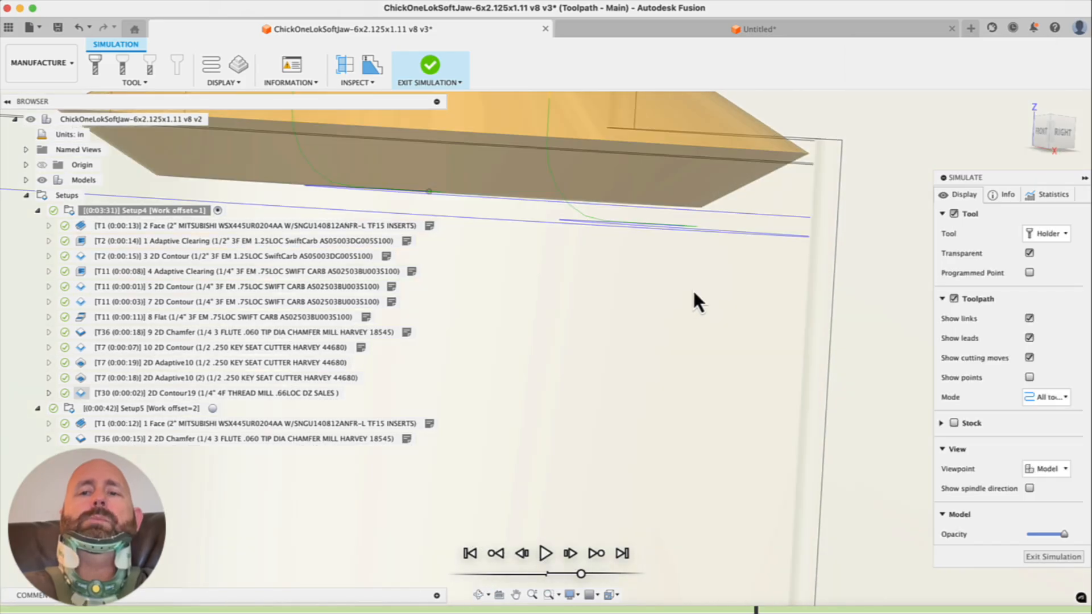
scroll(781, 177, "up", 5)
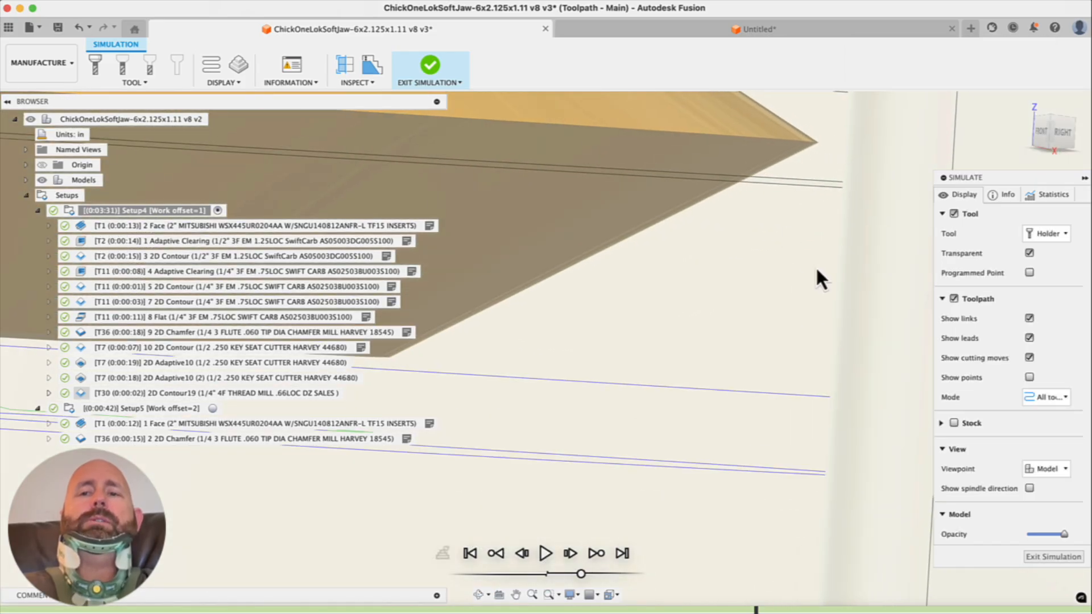
mouse_move(735, 263)
middle_mouse_down("shift")
mouse_move(726, 214)
mouse_move(848, 281)
mouse_move(539, 279)
mouse_move(682, 271)
mouse_move(724, 287)
mouse_move(736, 247)
mouse_move(736, 280)
mouse_move(785, 336)
mouse_move(600, 317)
mouse_move(551, 279)
mouse_move(766, 246)
mouse_move(731, 232)
mouse_move(728, 211)
middle_mouse_up("shift")
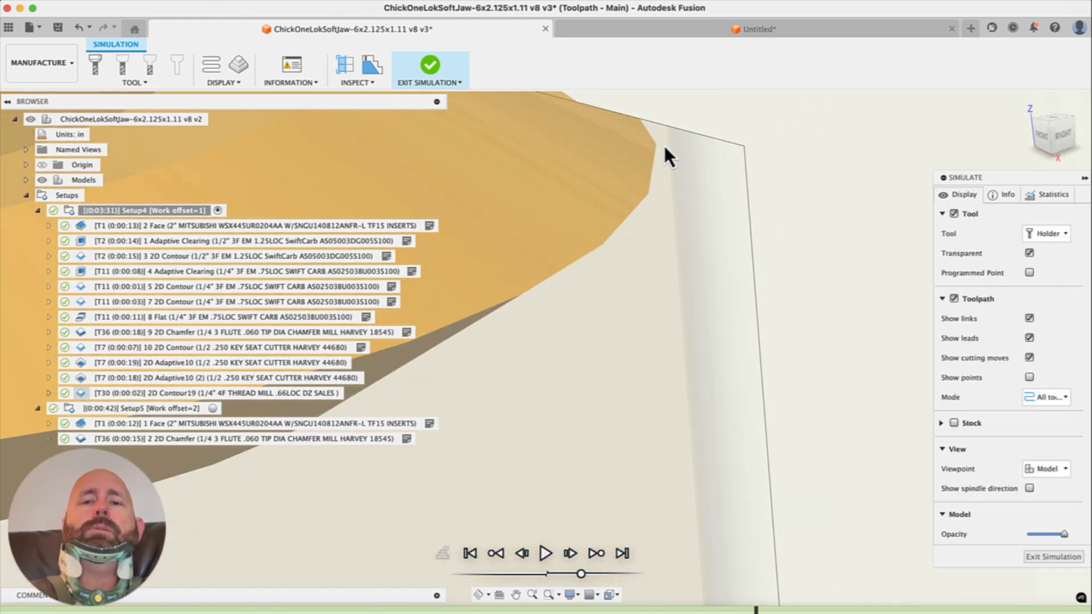
middle_click_drag(734, 292, 720, 310, "shift")
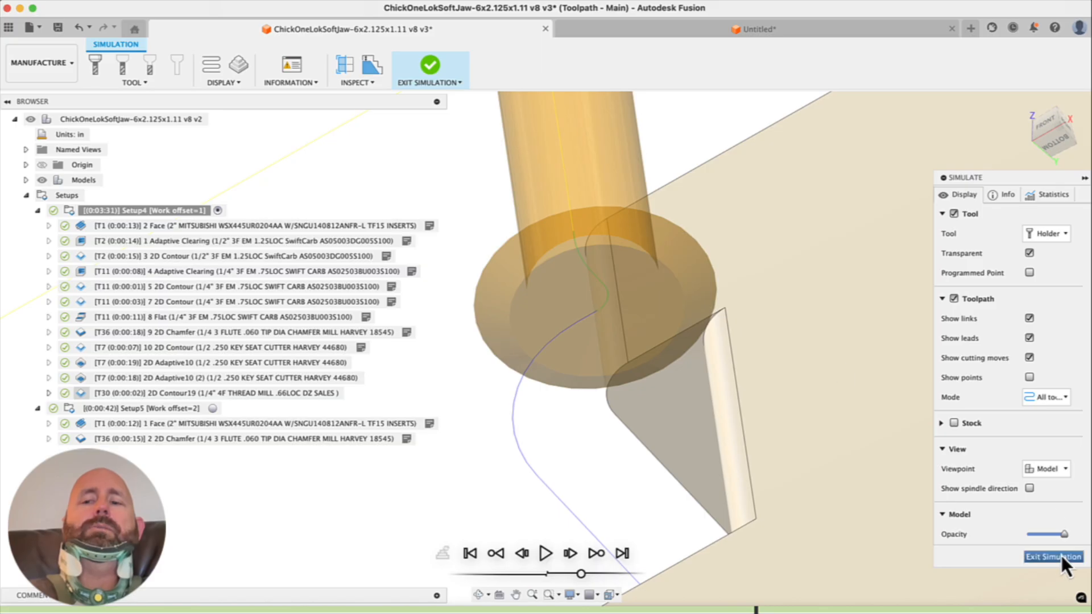
key("Escape")
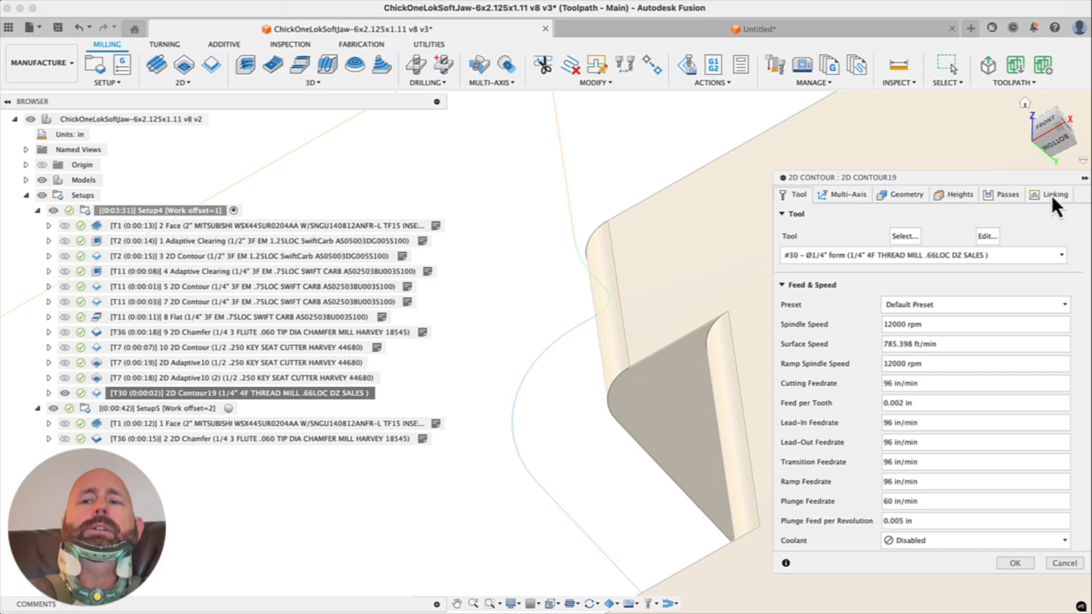
Set the 2D contour's horizontal lead-in radius to 0, enable perpendicular lead-in, and accept the linking changes
left_click(1051, 194)
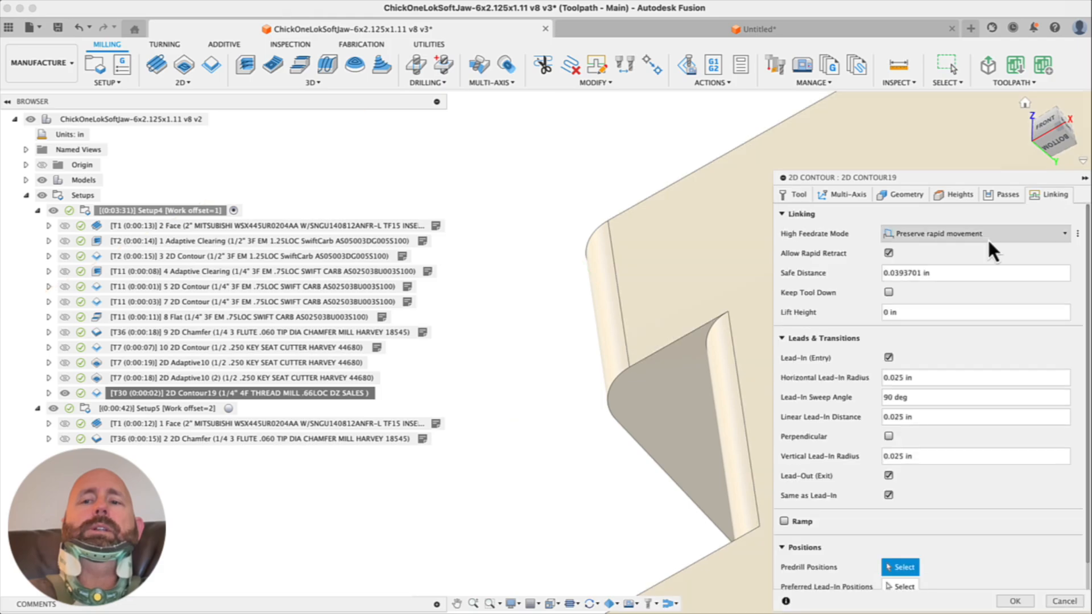
left_click(902, 380)
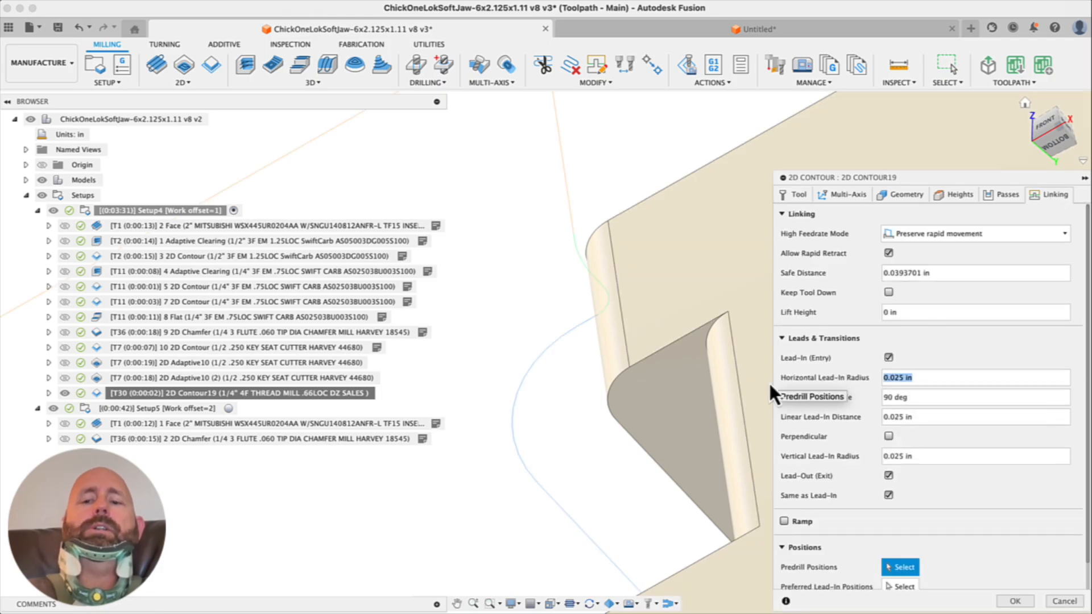
type("0")
key("Tab")
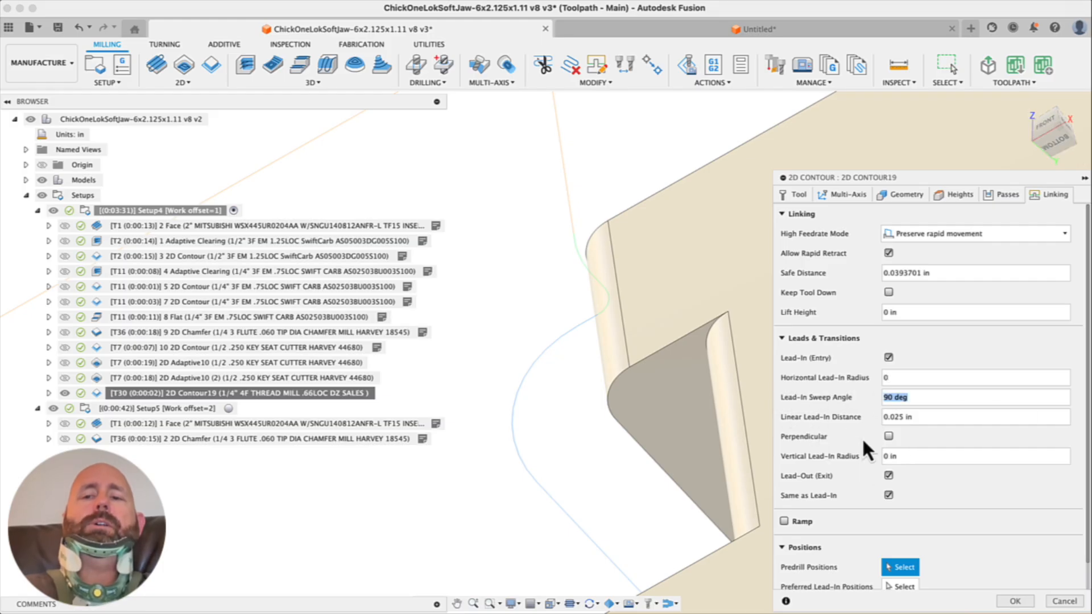
left_click(914, 418)
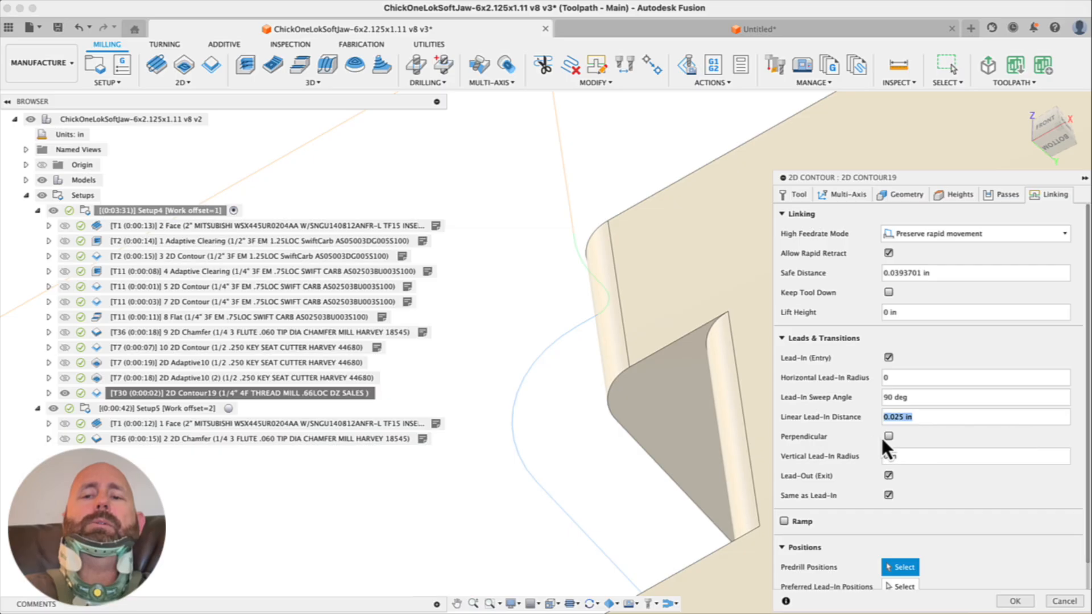
left_click(888, 435)
left_click(1015, 601)
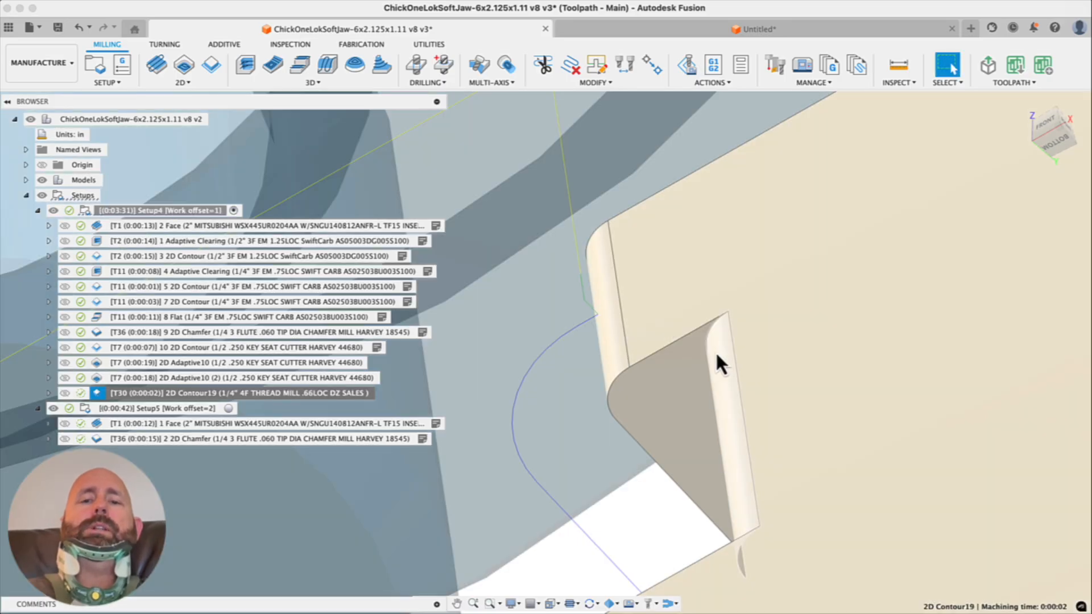
Simulate the updated 2D contour and examine its perpendicular lead-in moves at the chain ends
scroll(606, 330, "up", 3)
middle_click_drag(596, 299, 681, 359, "shift")
scroll(634, 219, "down", 2)
middle_click_drag(635, 218, 778, 357, "shift")
scroll(780, 360, "down", 10)
middle_click_drag(879, 442, 897, 478, "shift")
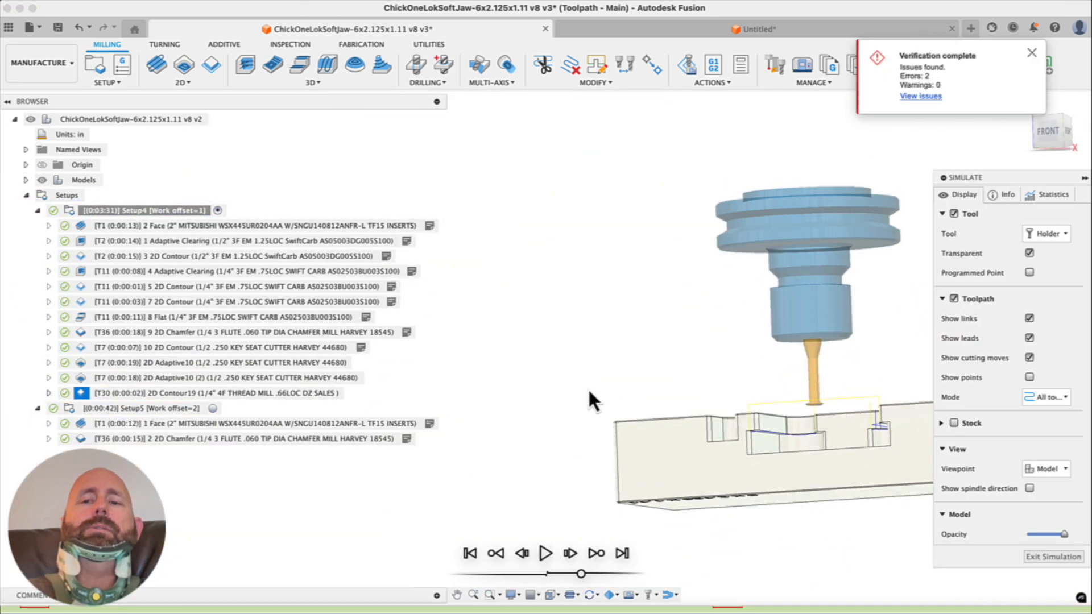
scroll(592, 388, "up", 3)
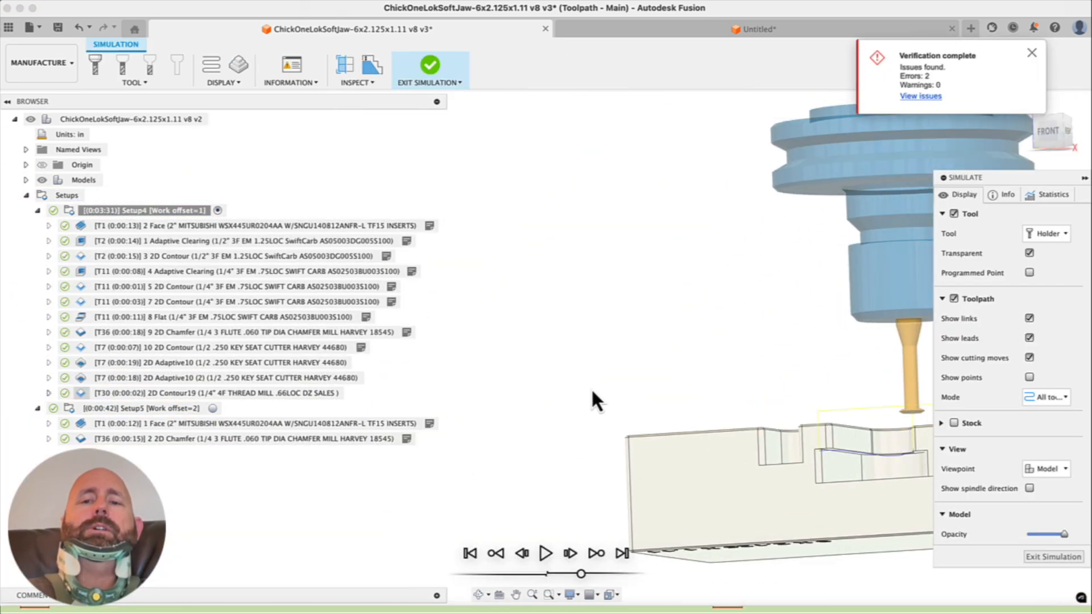
scroll(592, 388, "down", 5)
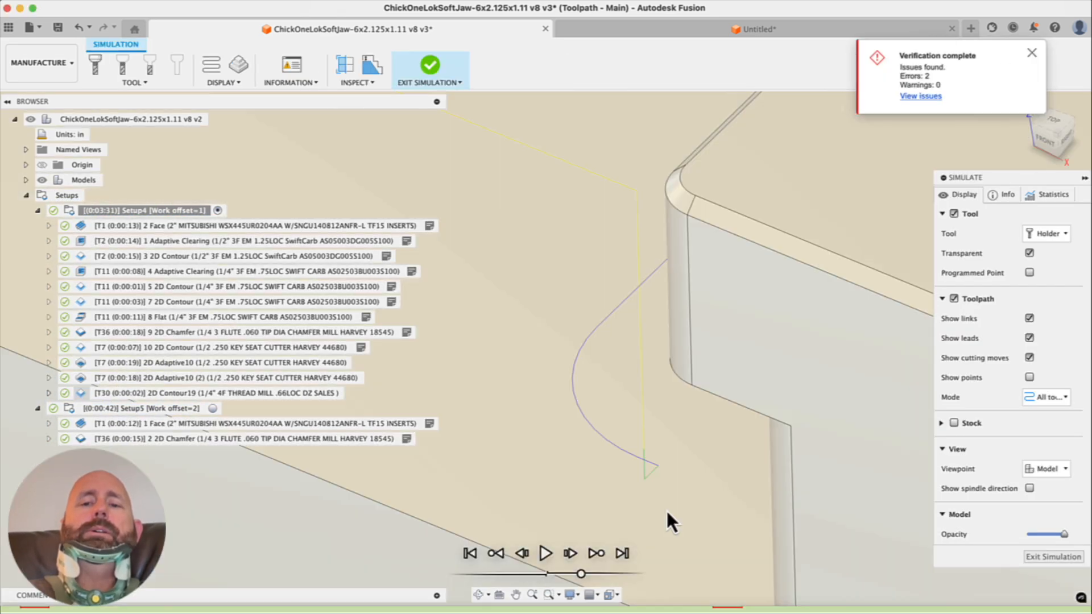
scroll(667, 509, "up", 2)
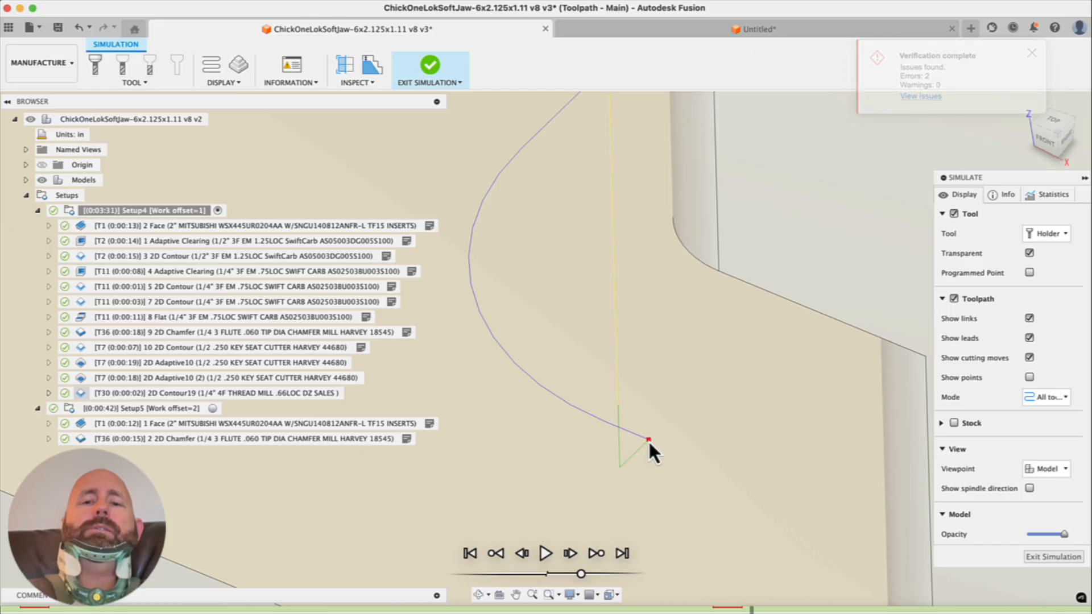
Examine from several angles how the thread mill's cutting edge meets the pocket's corner during simulation
scroll(651, 446, "down", 5)
scroll(701, 317, "down", 3)
middle_click_drag(754, 348, 709, 292, "shift")
scroll(782, 347, "up", 5)
middle_click_drag(734, 339, 680, 283, "shift")
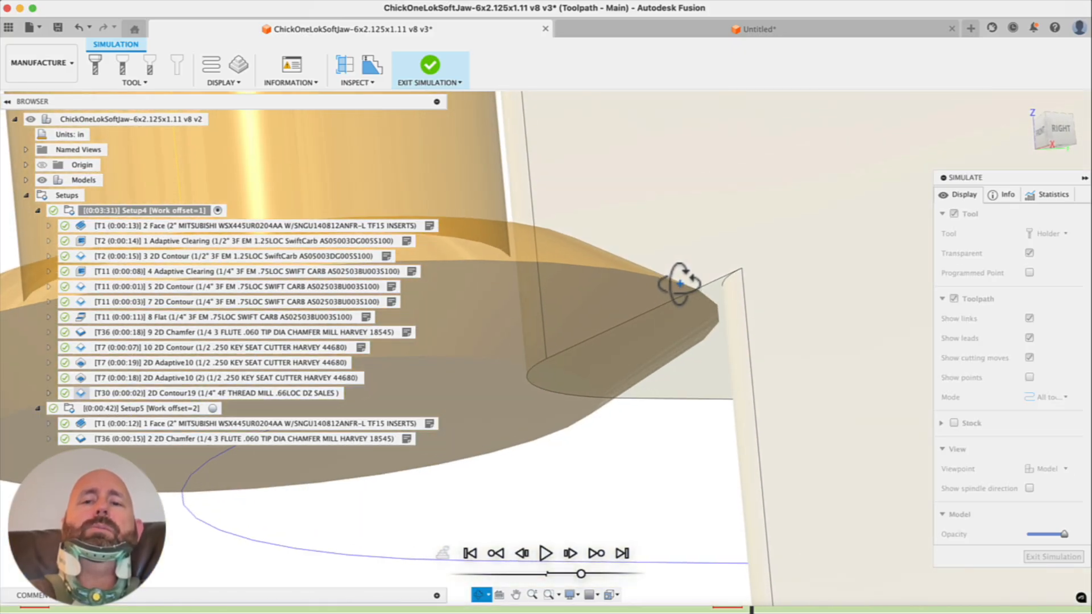
scroll(770, 274, "down", 5)
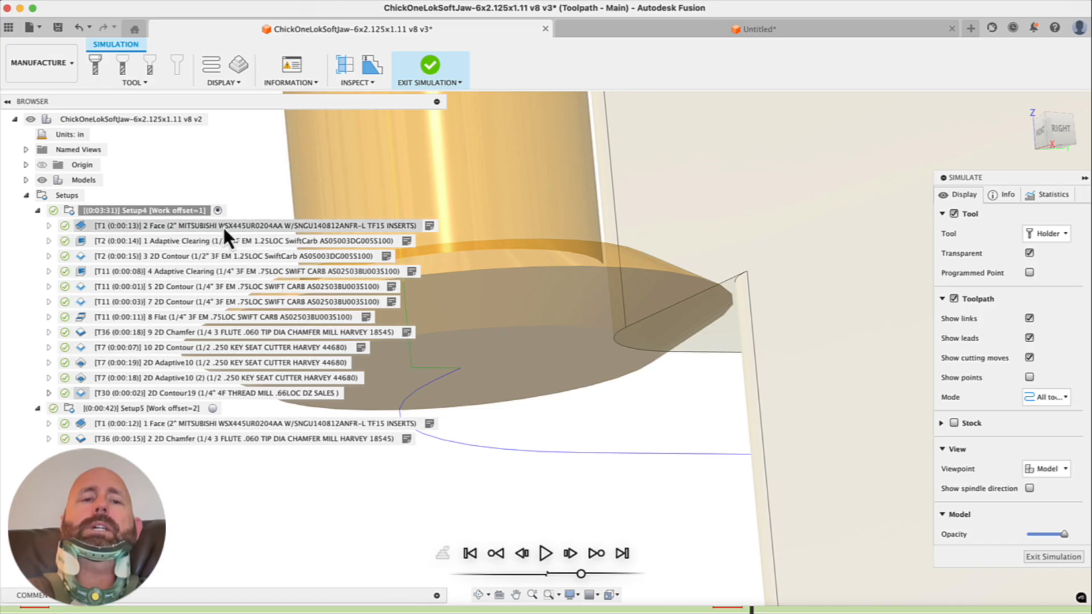
middle_click_drag(710, 299, 708, 282, "shift")
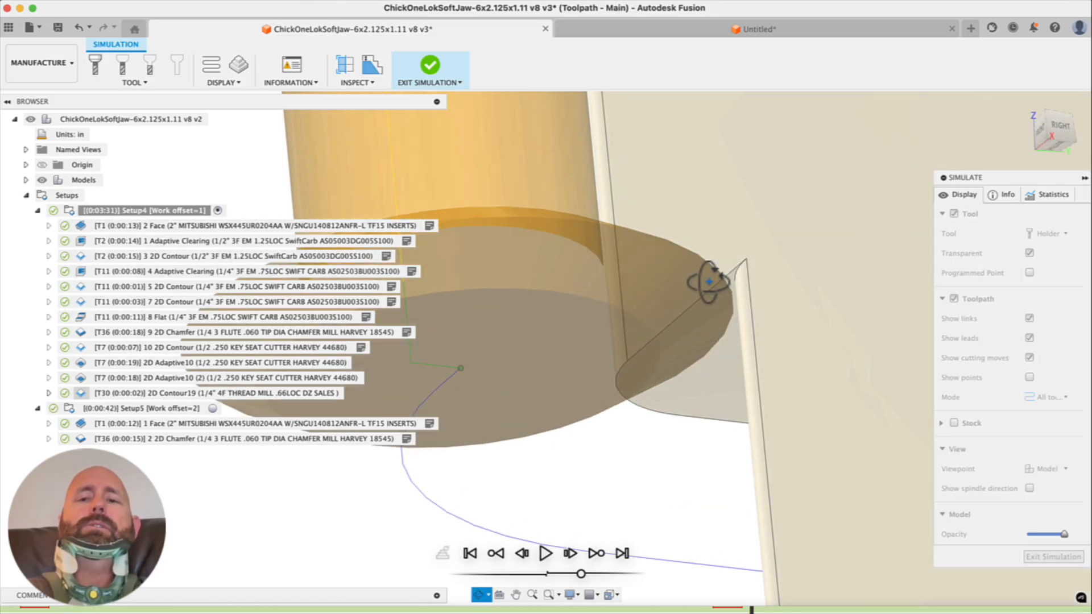
scroll(739, 291, "up", 5)
middle_click_drag(741, 275, 768, 373, "shift")
scroll(755, 325, "down", 10)
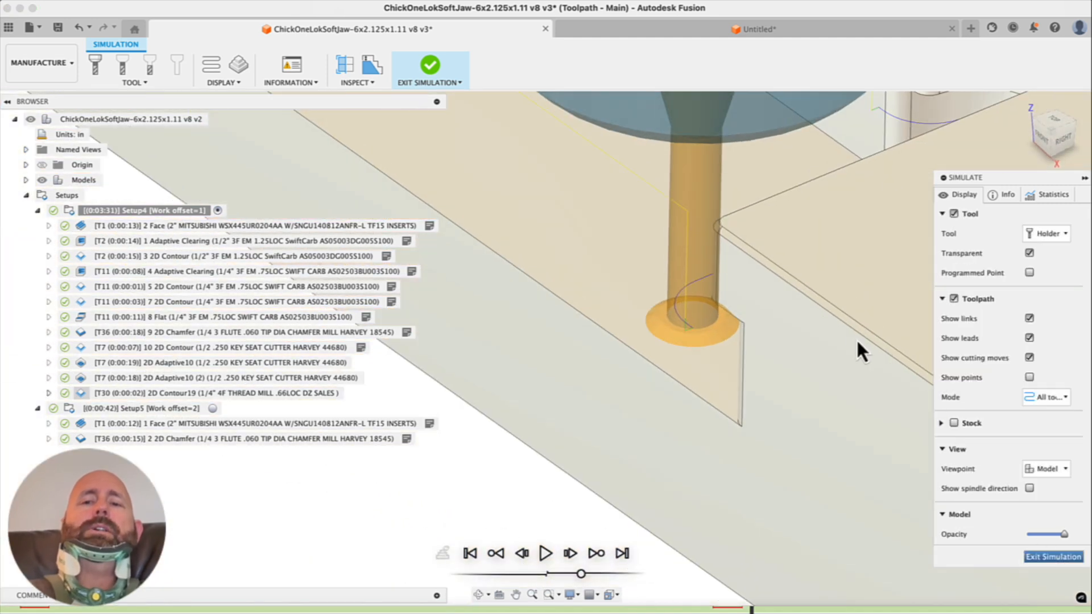
key("Escape")
Store the thread mill 2D contour as a template named "T30 UnderChamfer Threadmill"
scroll(849, 332, "down", 4)
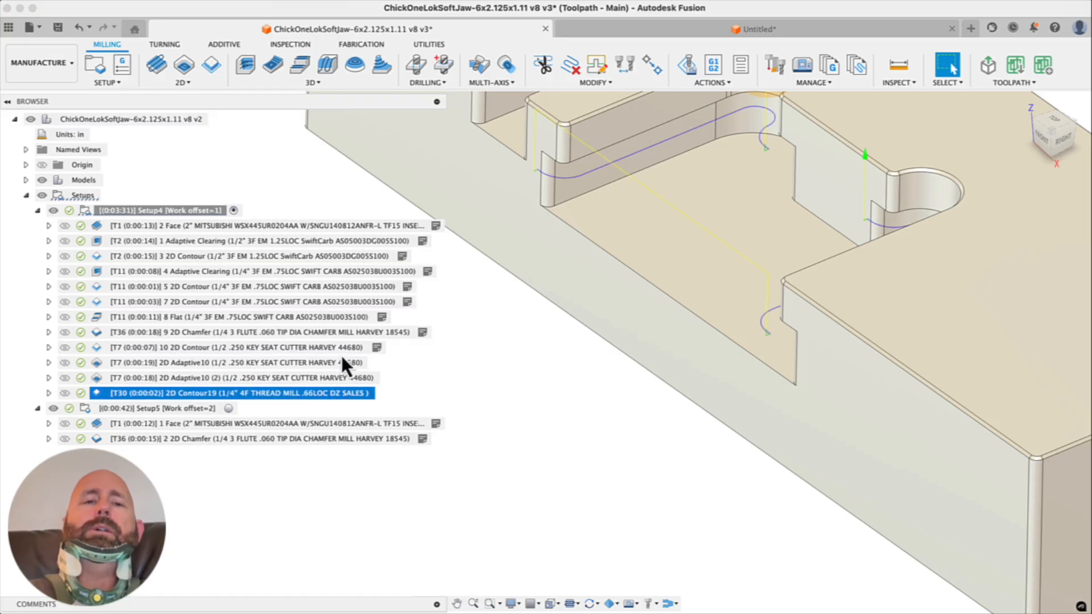
left_click(370, 384)
left_click_drag(398, 162, 324, 159)
type("T30 UnderChamfer Thread")
key("Return")
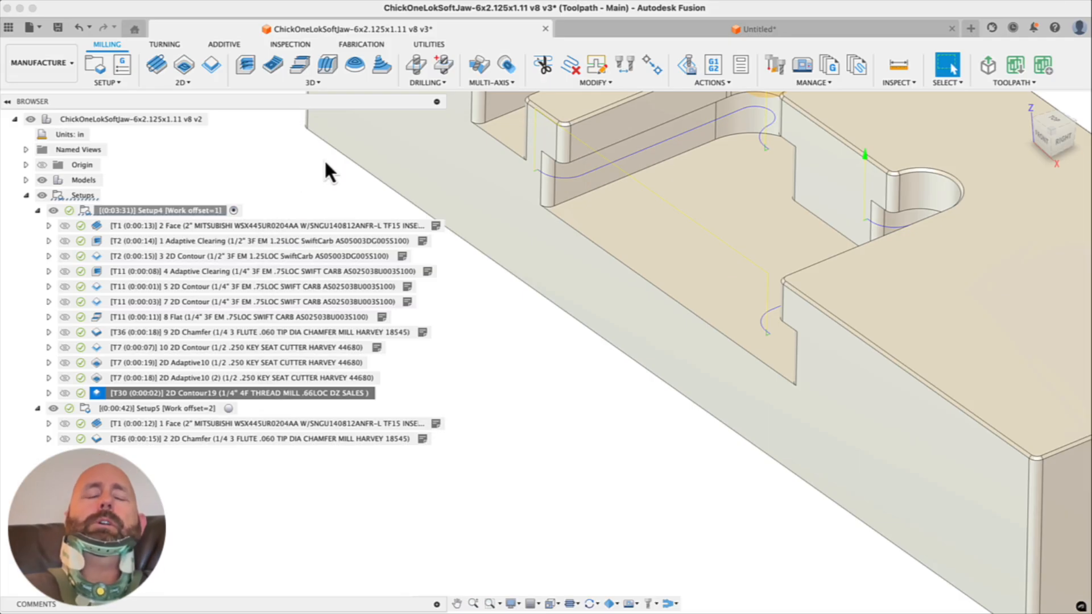
Delete the thread mill 2D contour from Setup4 and recreate it from the T30 UnderChamfer Threadmill template
right_click(336, 393)
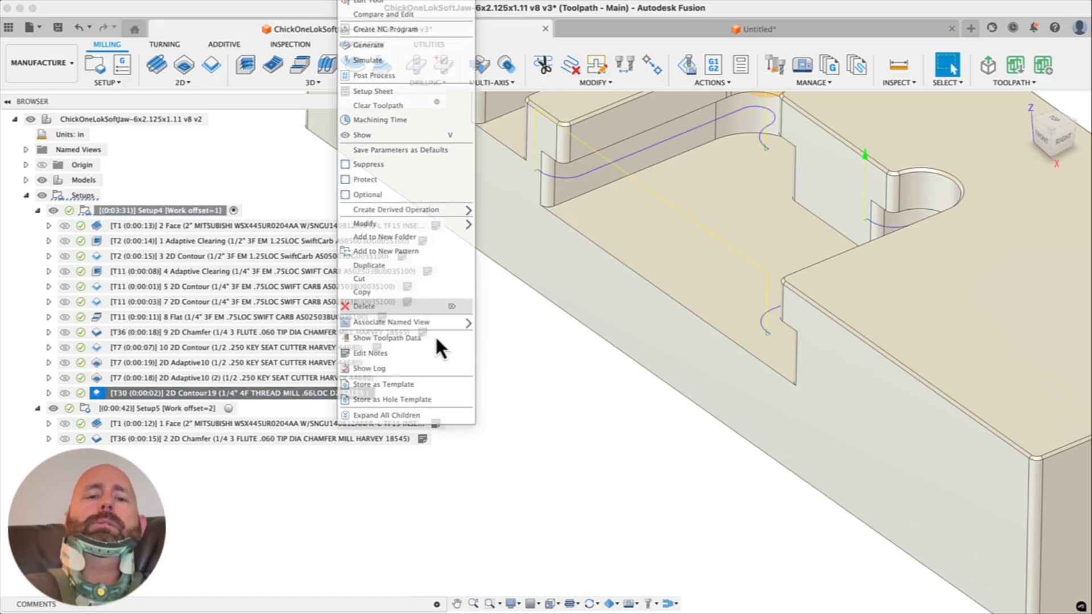
left_click(200, 210)
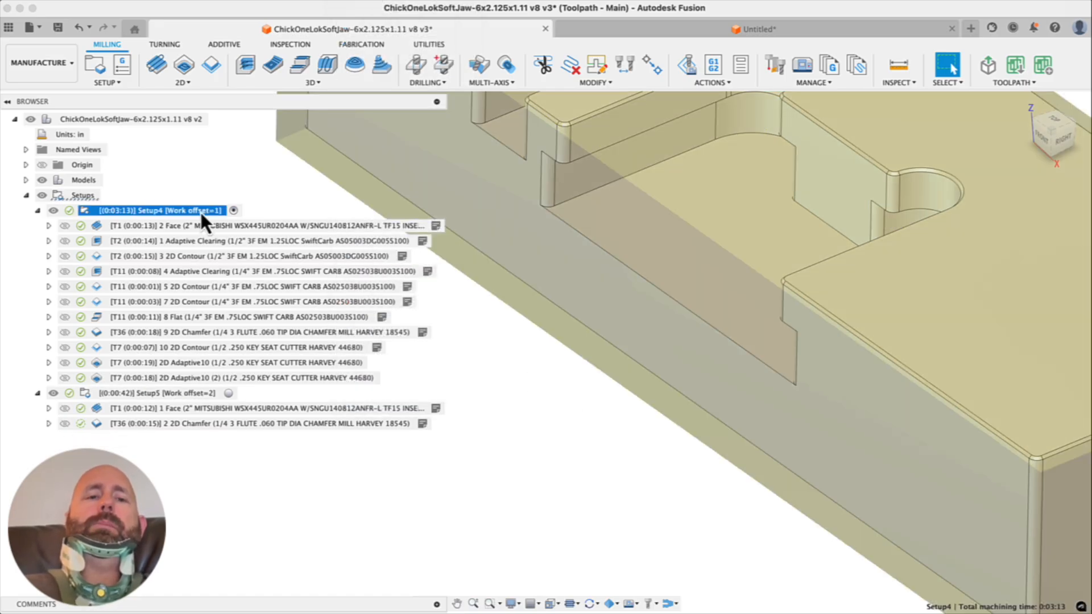
right_click(201, 212)
mouse_move(232, 265)
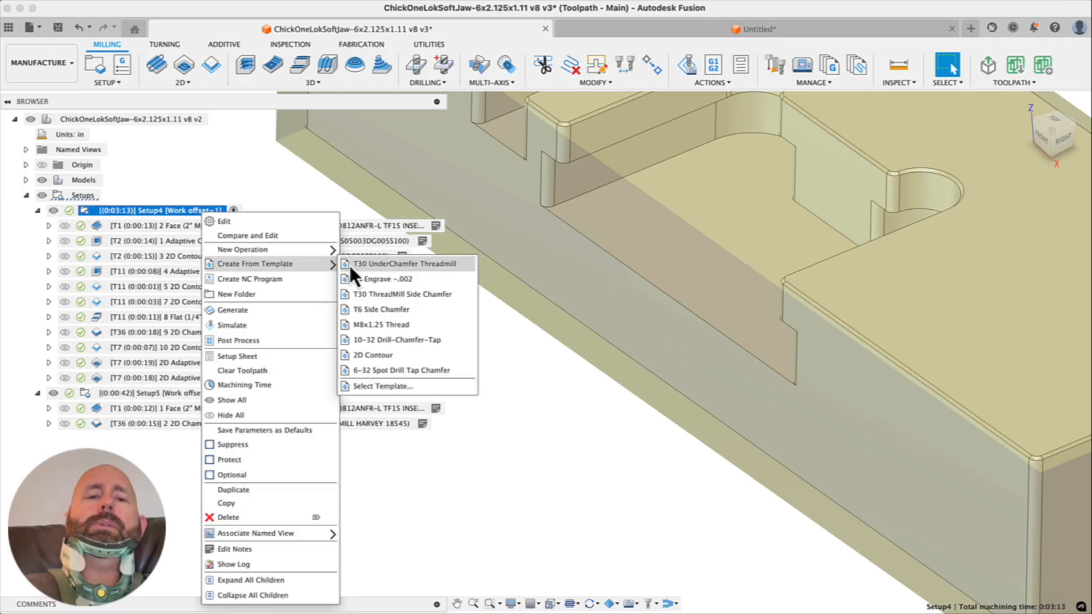
left_click(424, 271)
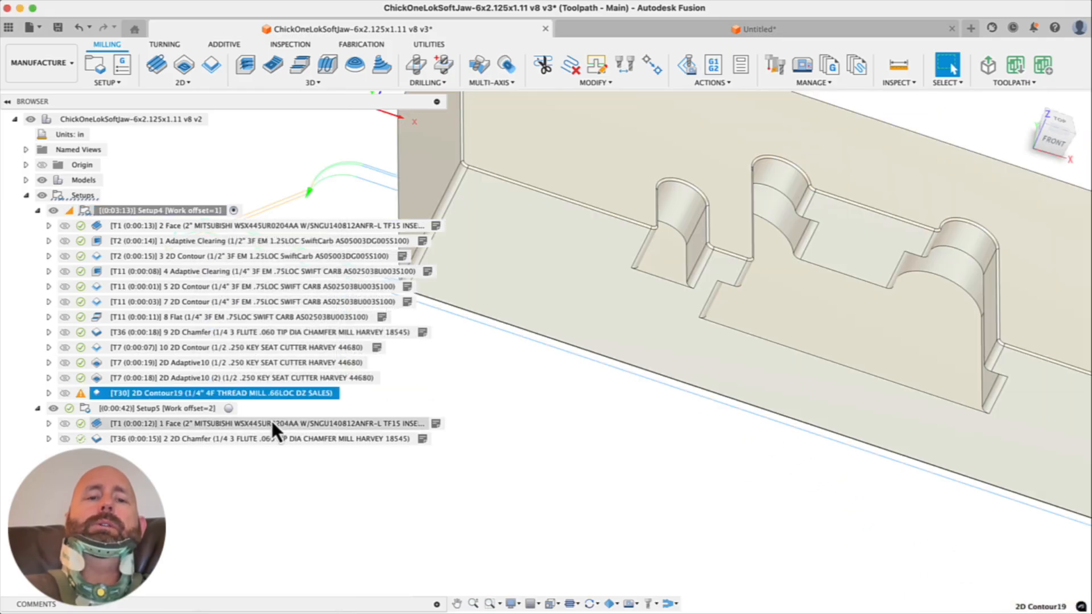
Edit the templated 2D contour and remove both old open chains from its contour selection
right_click(268, 397)
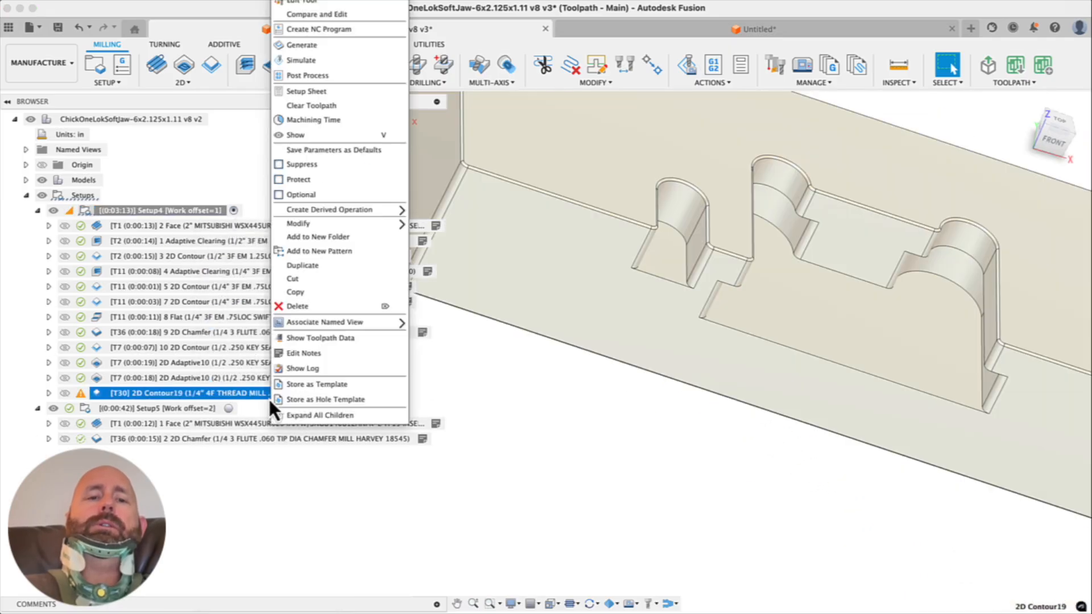
left_click(289, 3)
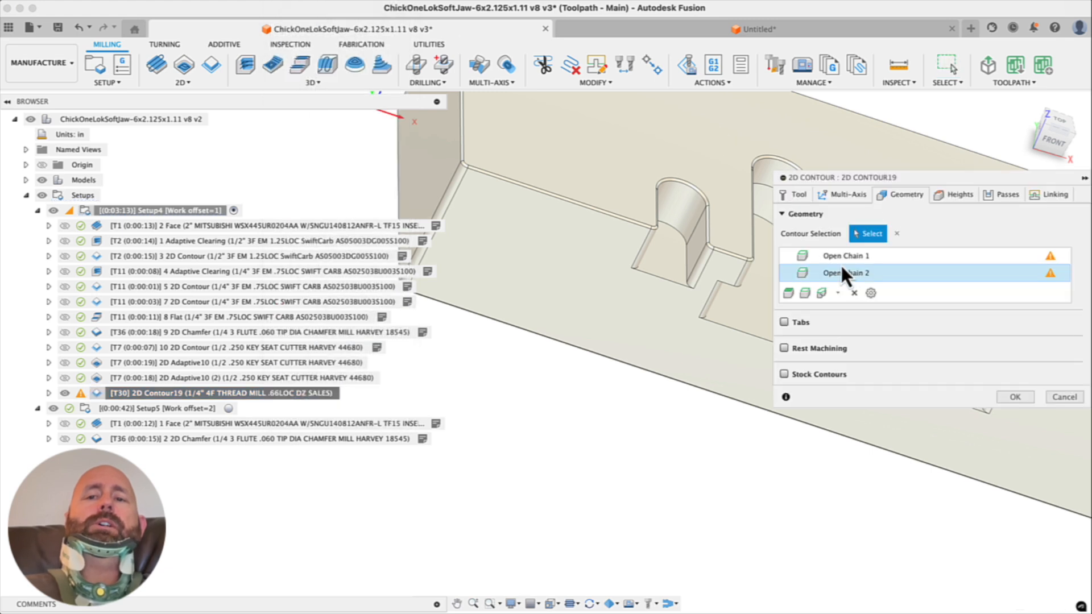
left_click(854, 293)
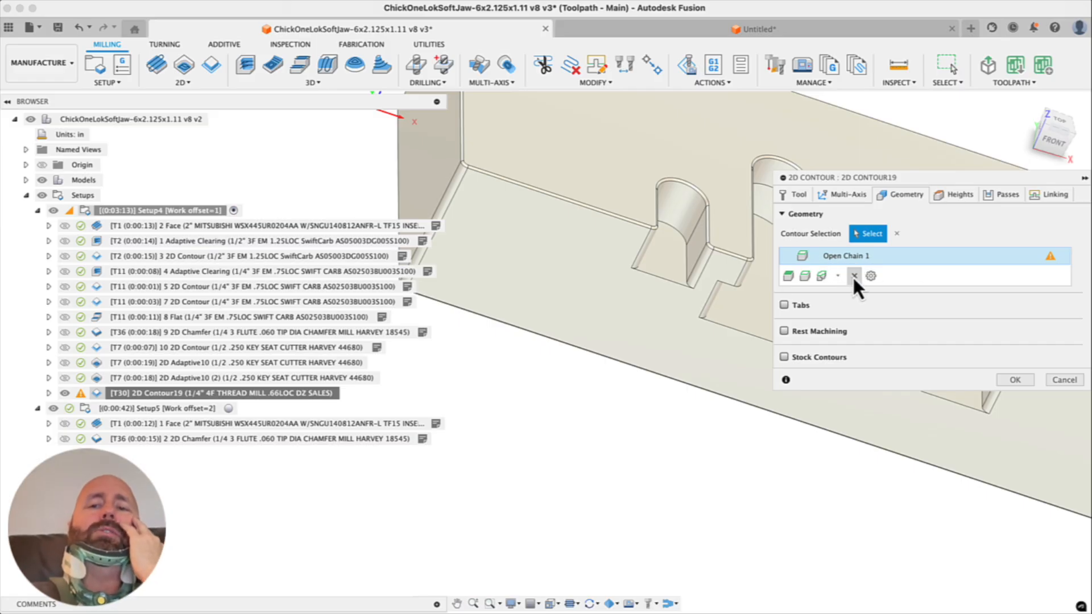
left_click(854, 276)
Select the undercut wall edges on both sides of the large pocket as two open chains and accept the 2D contour
scroll(717, 279, "down", 3)
scroll(705, 295, "down", 3)
scroll(694, 311, "up", 6)
scroll(694, 311, "up", 5)
left_click(701, 296)
scroll(716, 296, "down", 5)
scroll(490, 115, "up", 5)
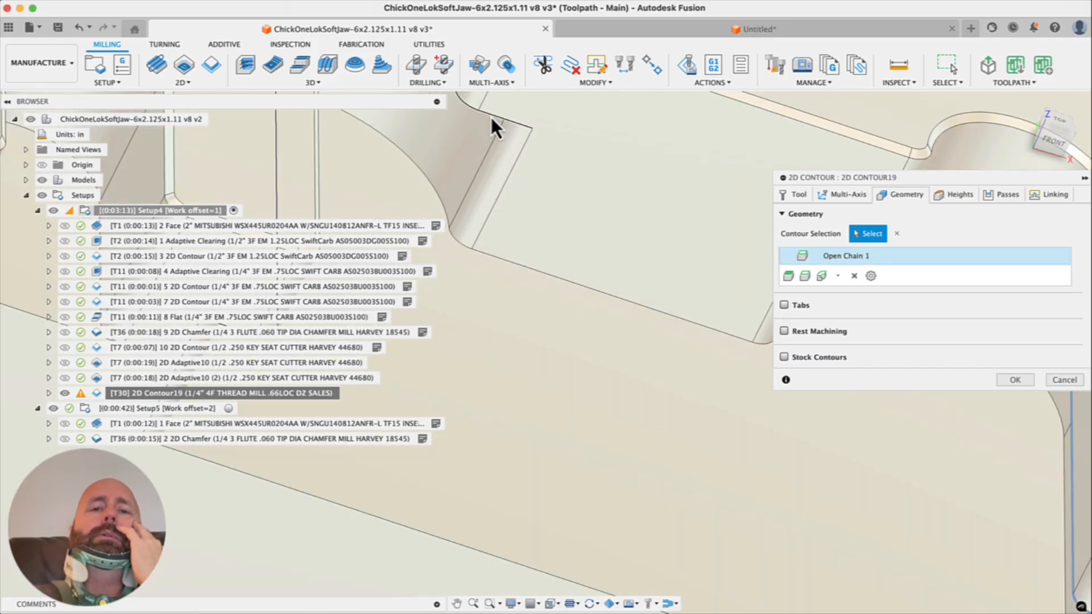
left_click(490, 114)
scroll(609, 281, "down", 6)
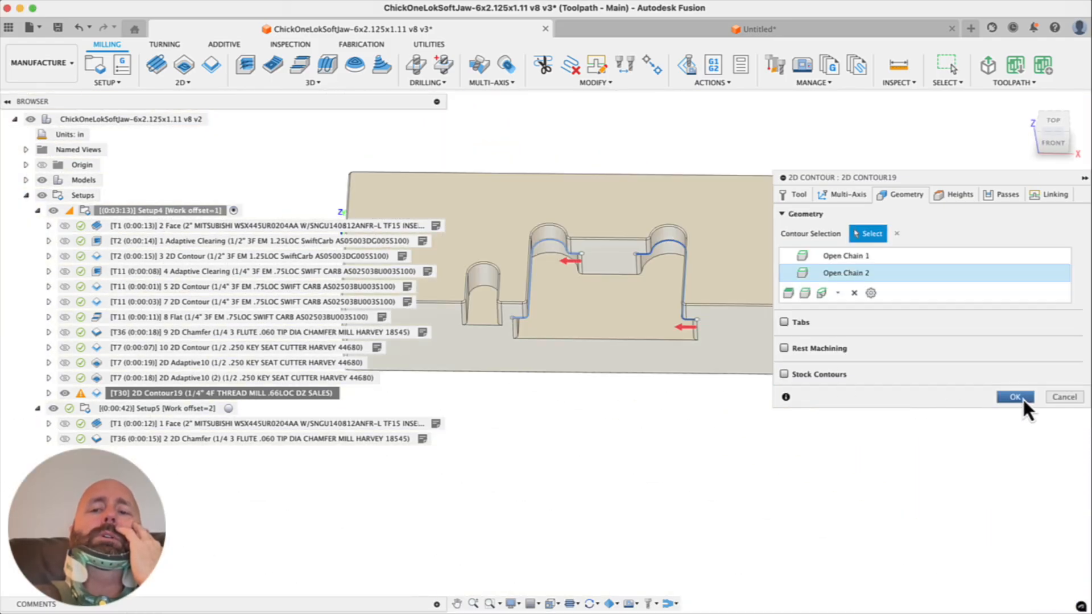
key("Return")
Check the new thread mill toolpath around the pocket's undercut corner and duplicate the T30 2D contour in Setup4
scroll(732, 341, "up", 10)
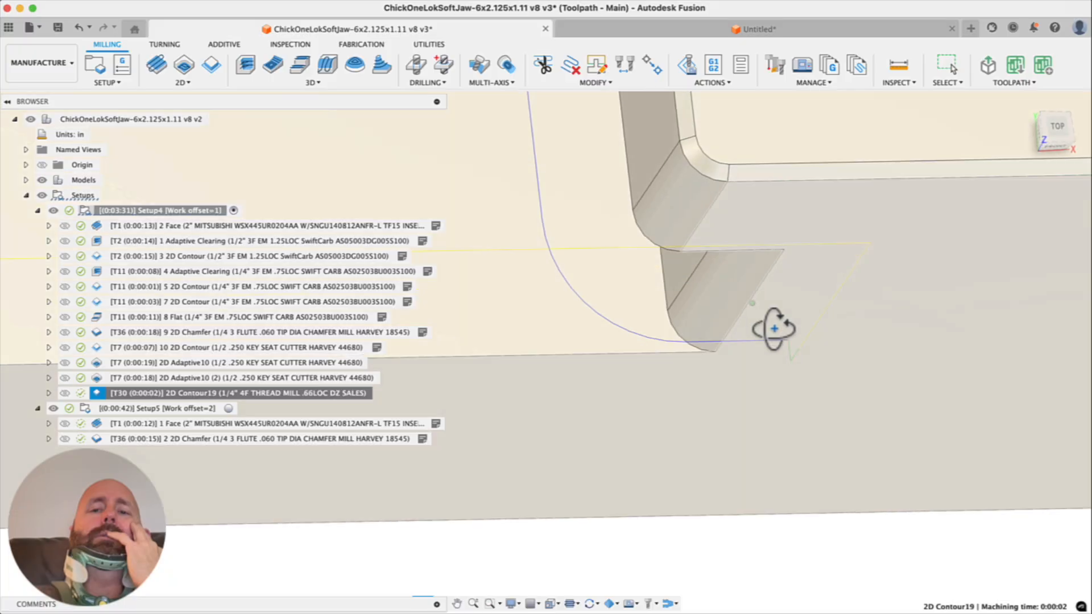
scroll(799, 342, "up", 3)
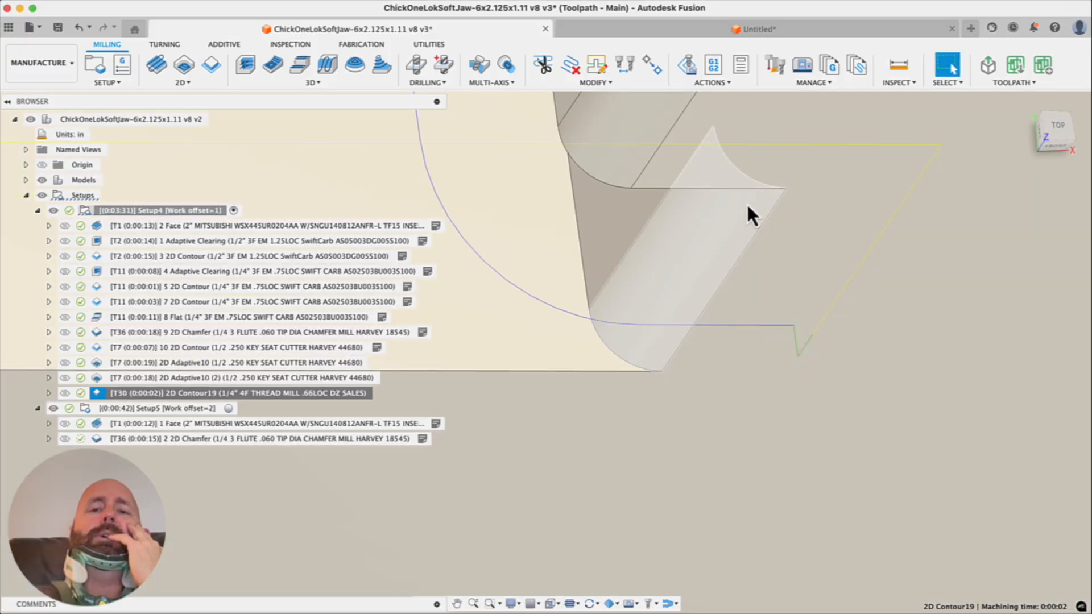
scroll(834, 329, "down", 8)
middle_click_drag(858, 383, 807, 324, "shift")
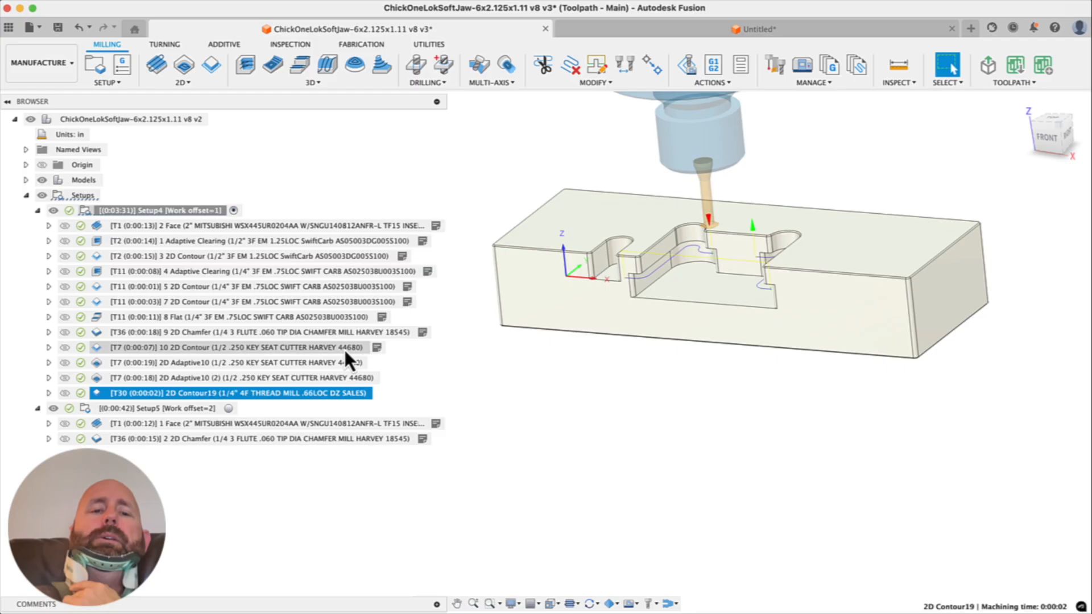
right_click(320, 398)
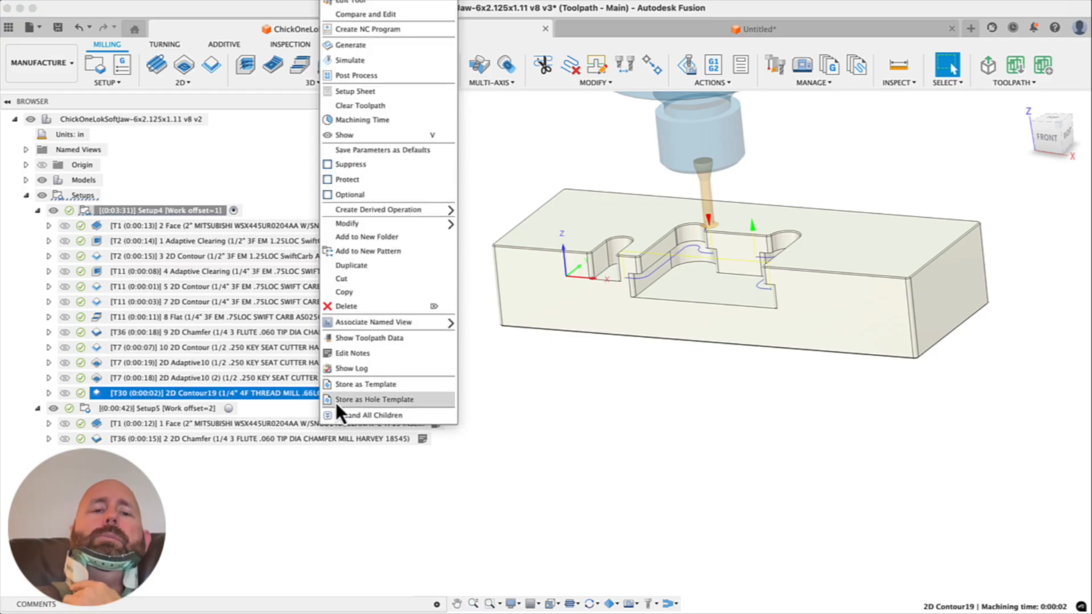
left_click(355, 262)
Replace the duplicated contour's chains with the front floor edges of the small slot and the large pocket
left_click(988, 201)
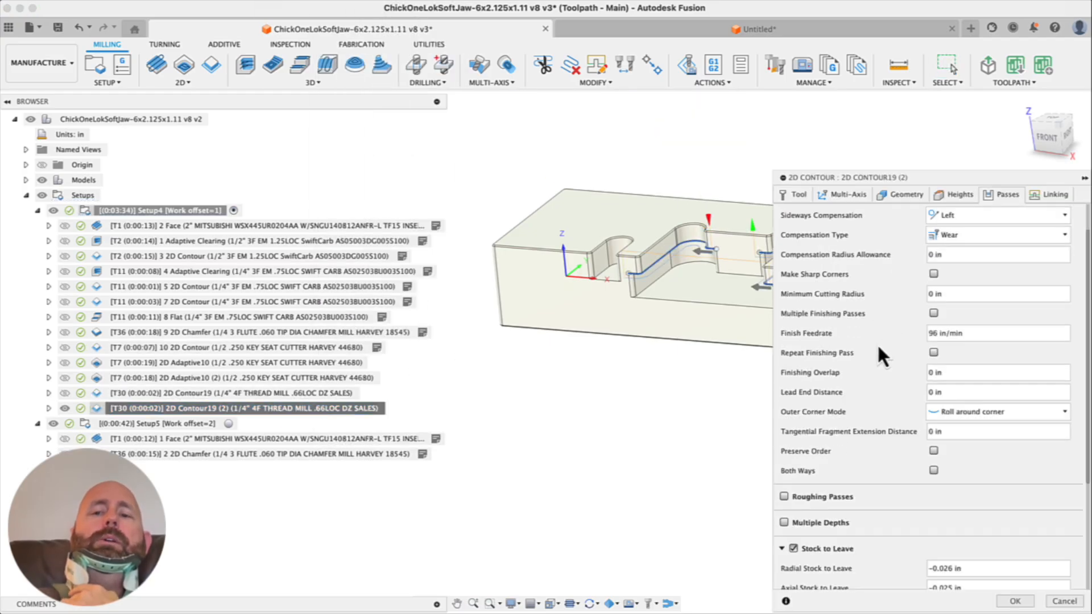
scroll(879, 350, "down", 5)
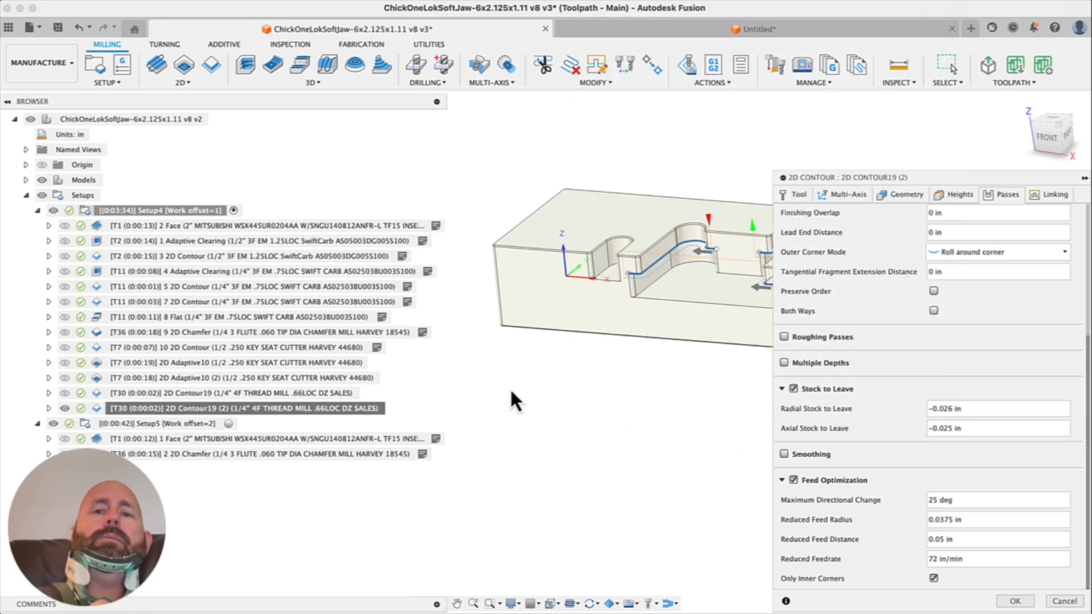
scroll(510, 389, "down", 3)
scroll(665, 352, "up", 3)
left_click(904, 195)
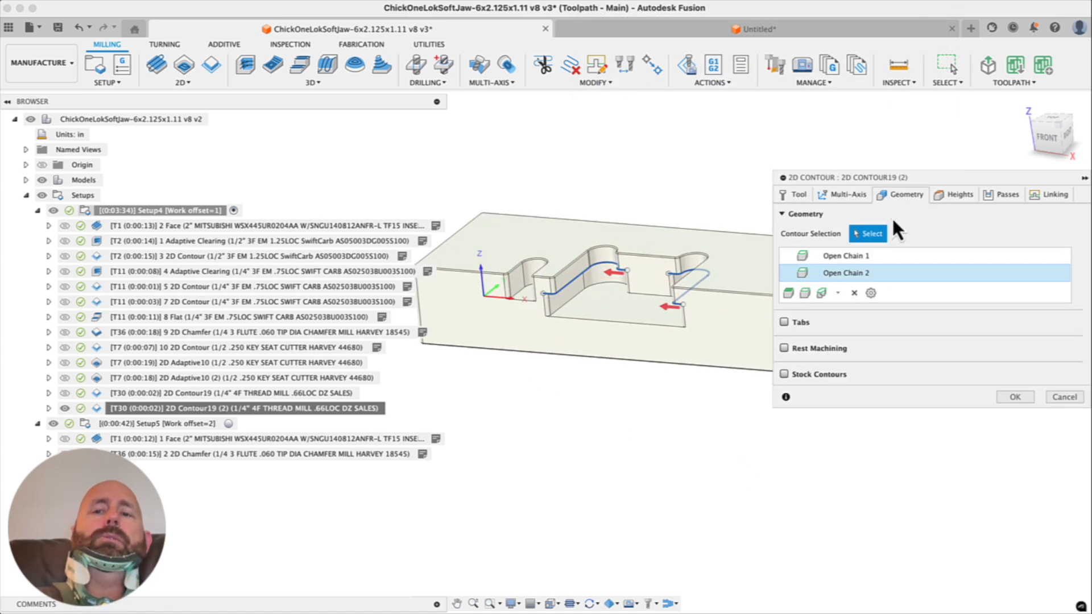
left_click(853, 293)
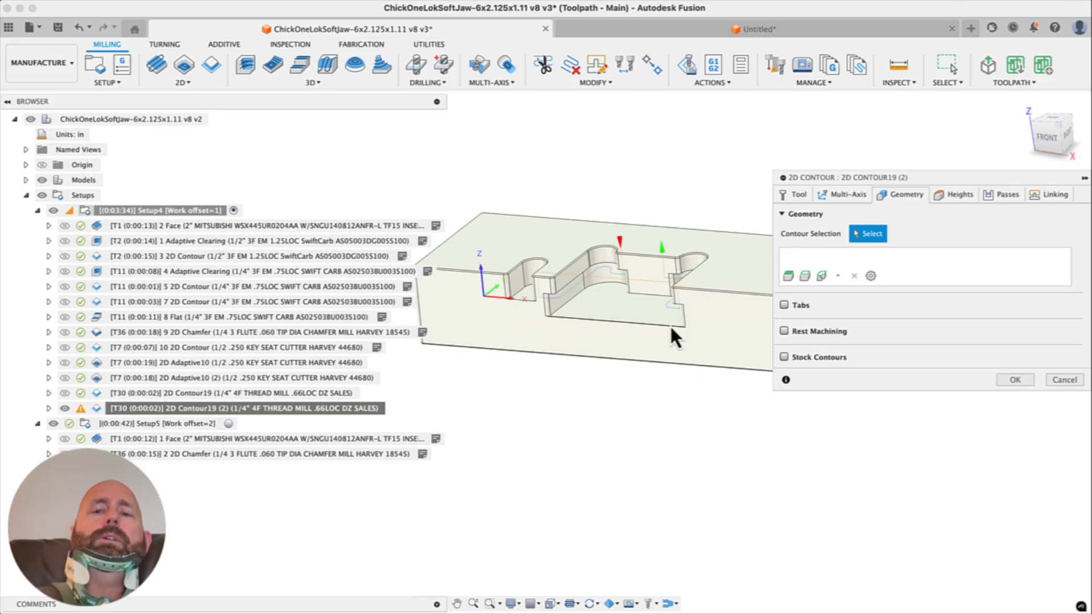
left_click(527, 299)
scroll(633, 326, "up", 5)
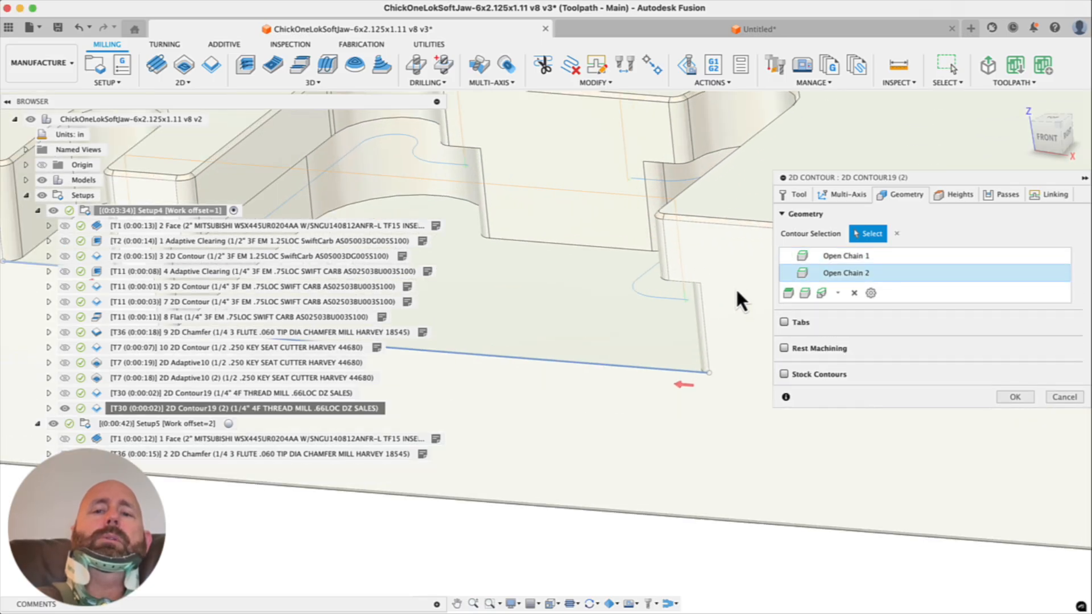
Set the duplicated contour's Axial Stock to Leave to -0.015 in and accept the operation
scroll(671, 283, "down", 4)
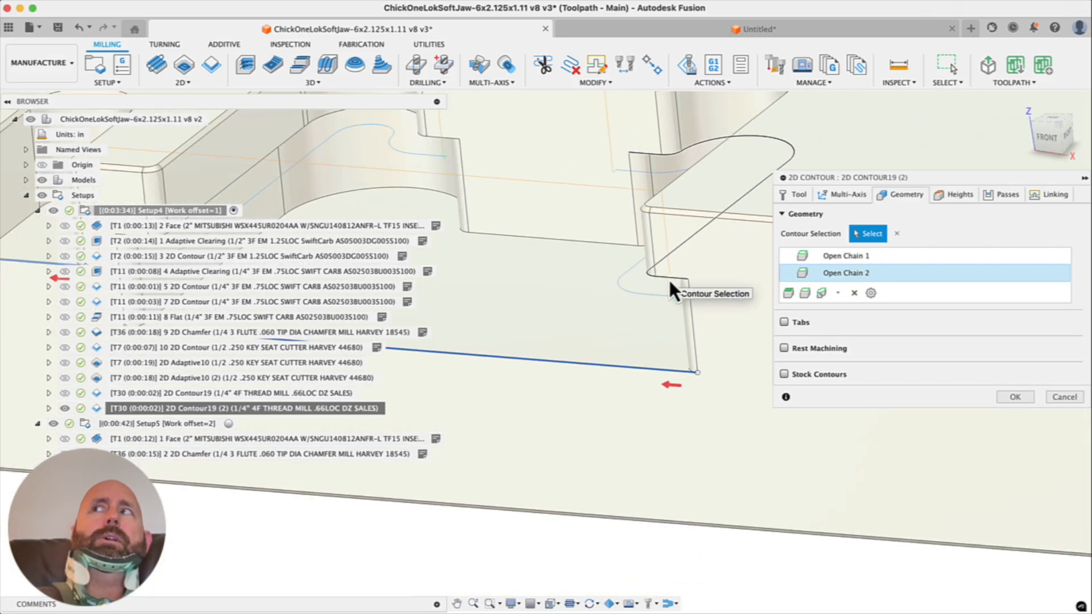
scroll(670, 283, "down", 2)
middle_click_drag(670, 282, 695, 349, "shift")
scroll(695, 350, "down", 3)
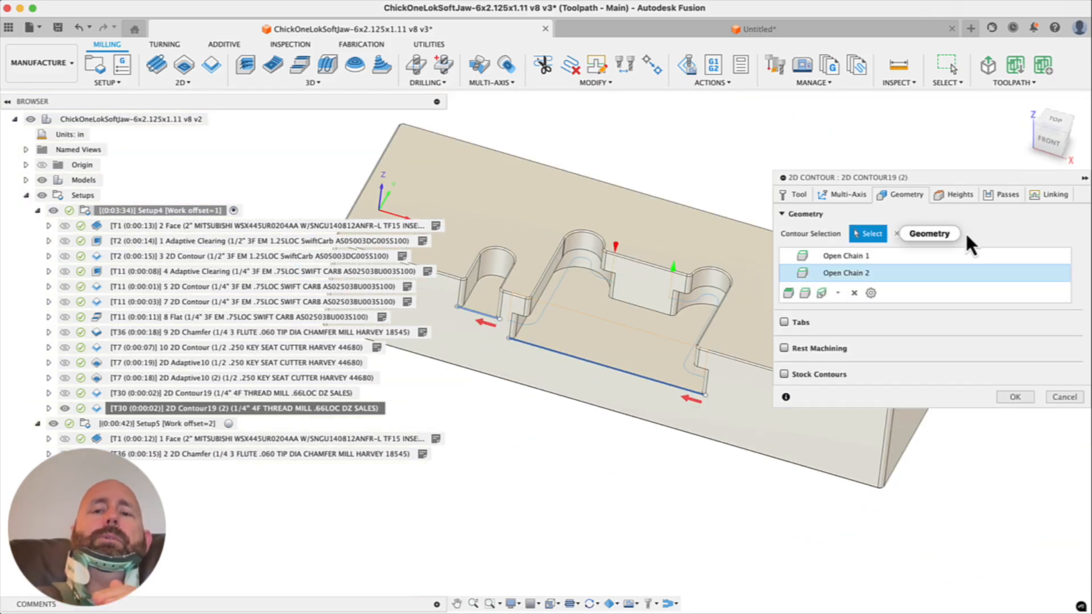
scroll(697, 397, "up", 3)
middle_click_drag(696, 395, 673, 380, "shift")
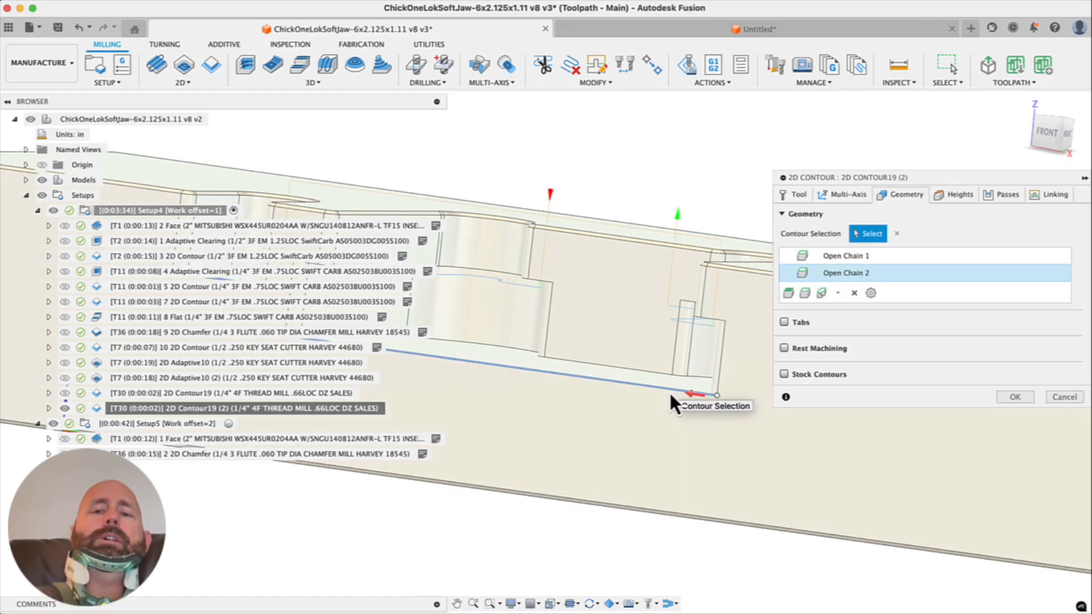
left_click(1004, 199)
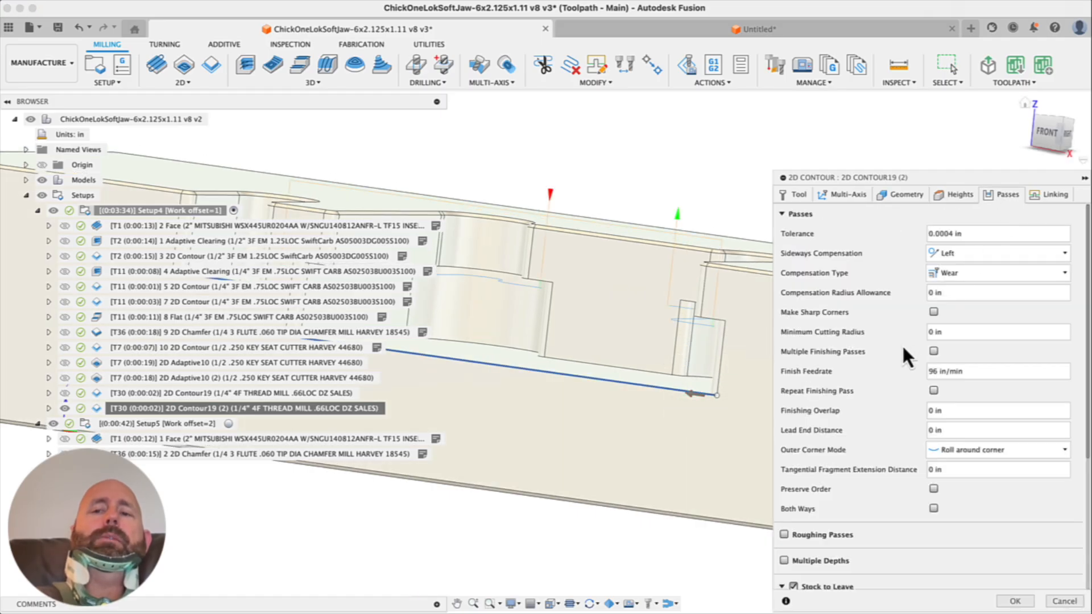
scroll(918, 342, "down", 5)
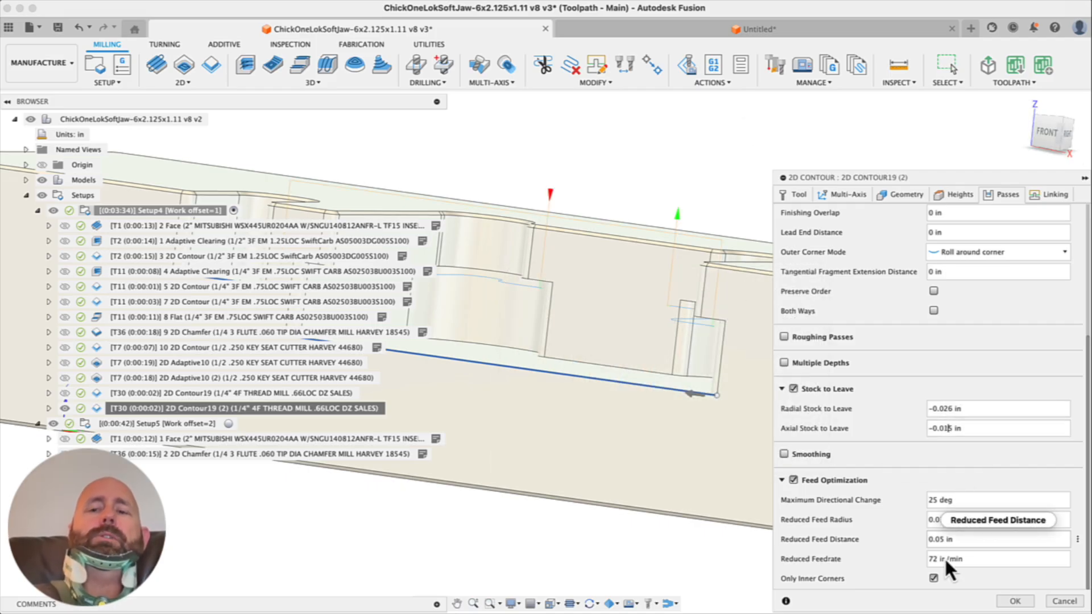
left_click(1014, 602)
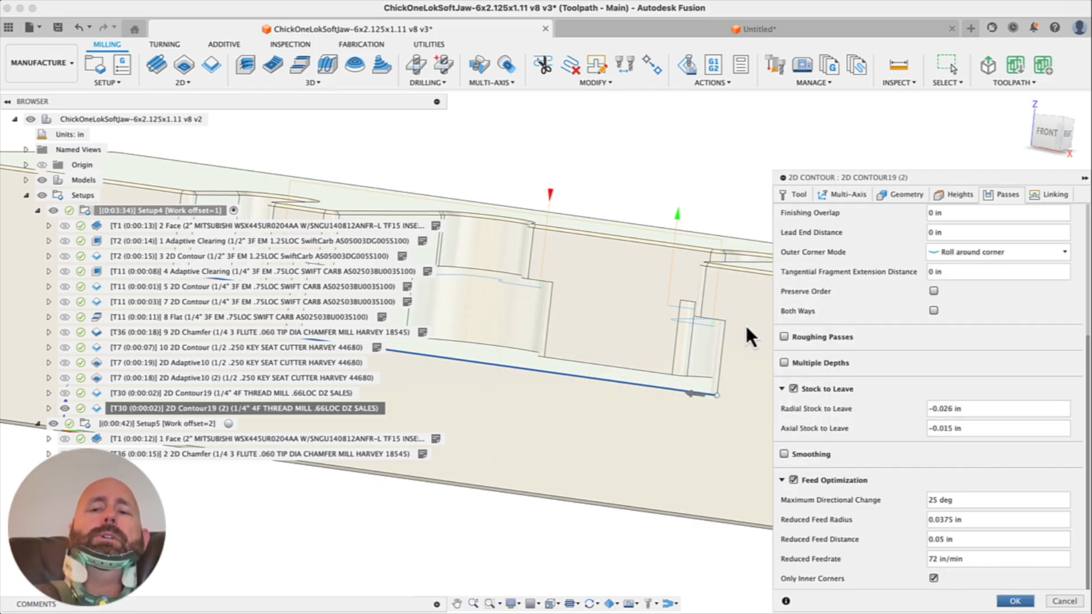
Simulate the duplicated 2D contour and examine how the thread mill meets the corner of the large pocket's front edge
right_click(284, 411)
left_click(329, 121)
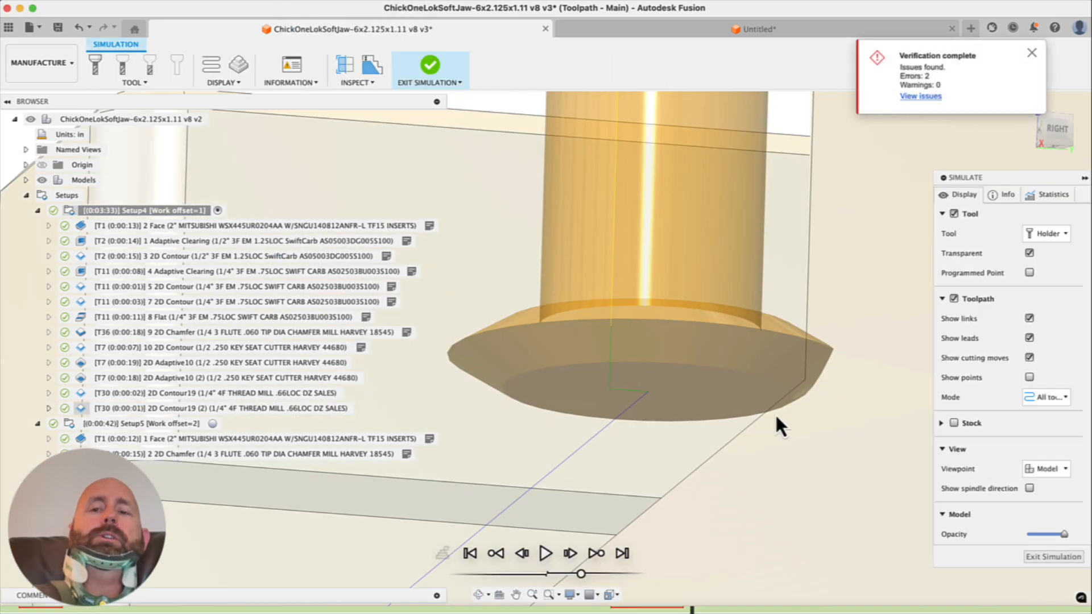
middle_click_drag(777, 420, 641, 339, "shift")
scroll(674, 329, "up", 6)
scroll(653, 364, "down", 6)
scroll(673, 344, "up", 1)
scroll(694, 343, "down", 1)
scroll(694, 344, "up", 3)
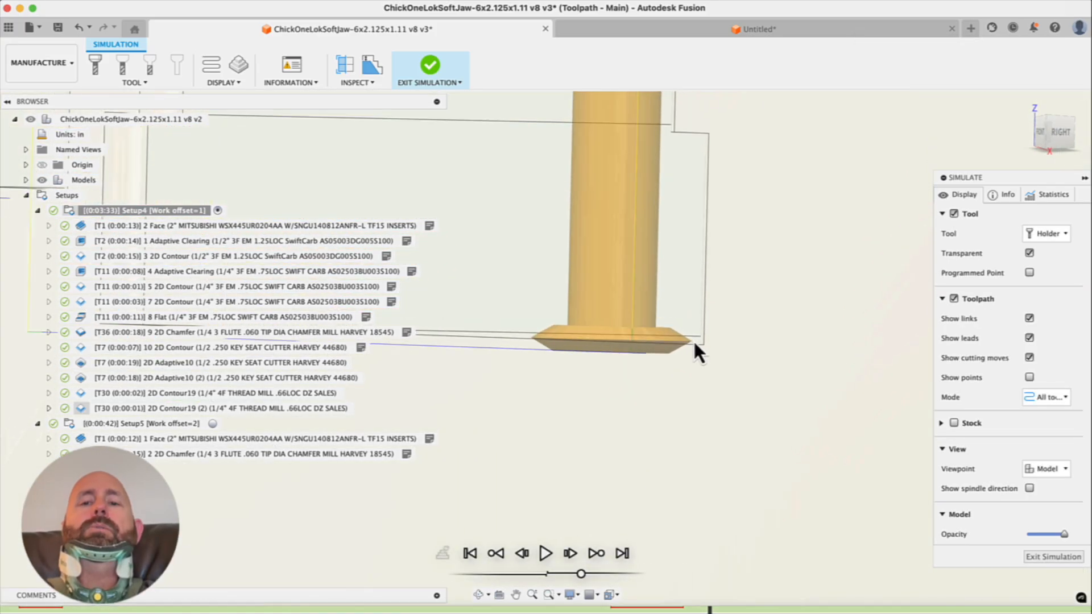
scroll(693, 344, "down", 3)
middle_click_drag(683, 358, 749, 363, "shift")
left_click(1036, 556)
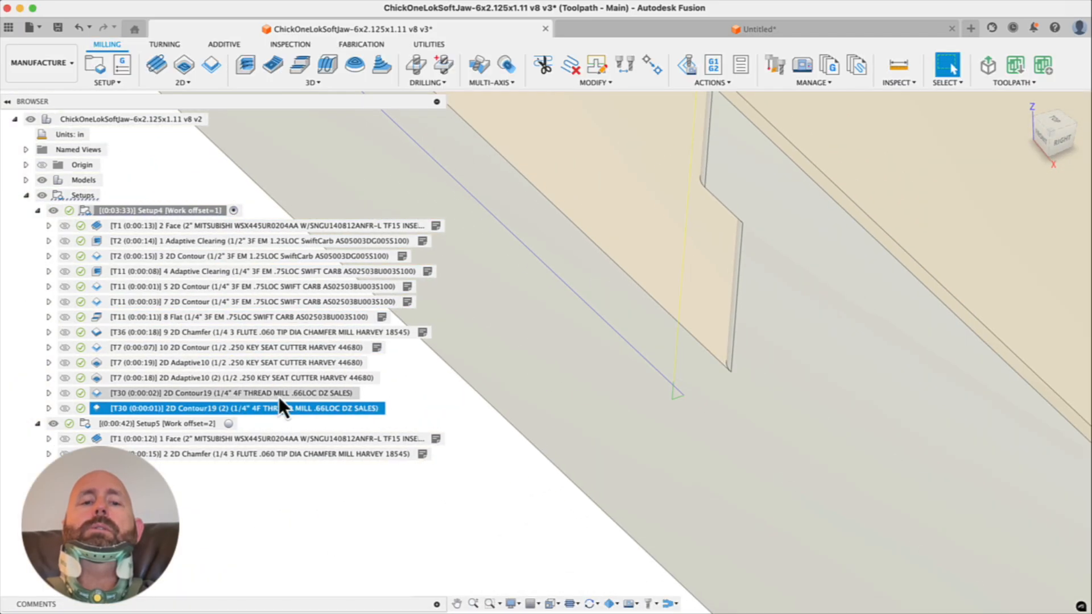
Set the start extension length of the large pocket's front edge chain to -.095 in and accept the duplicated contour
double_click(282, 407)
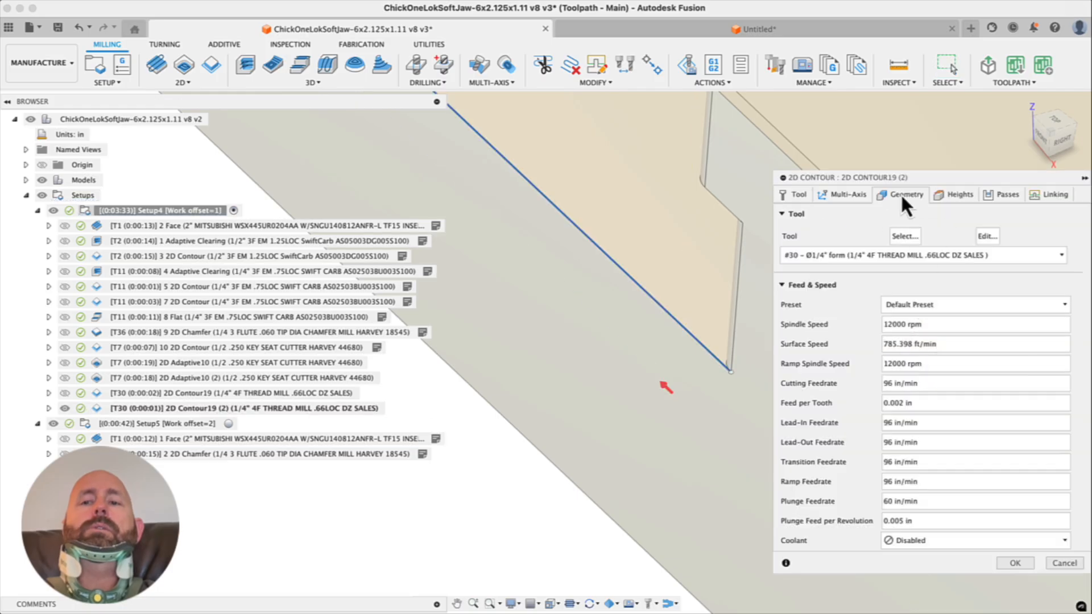
left_click(902, 194)
left_click(822, 292)
type("-.095")
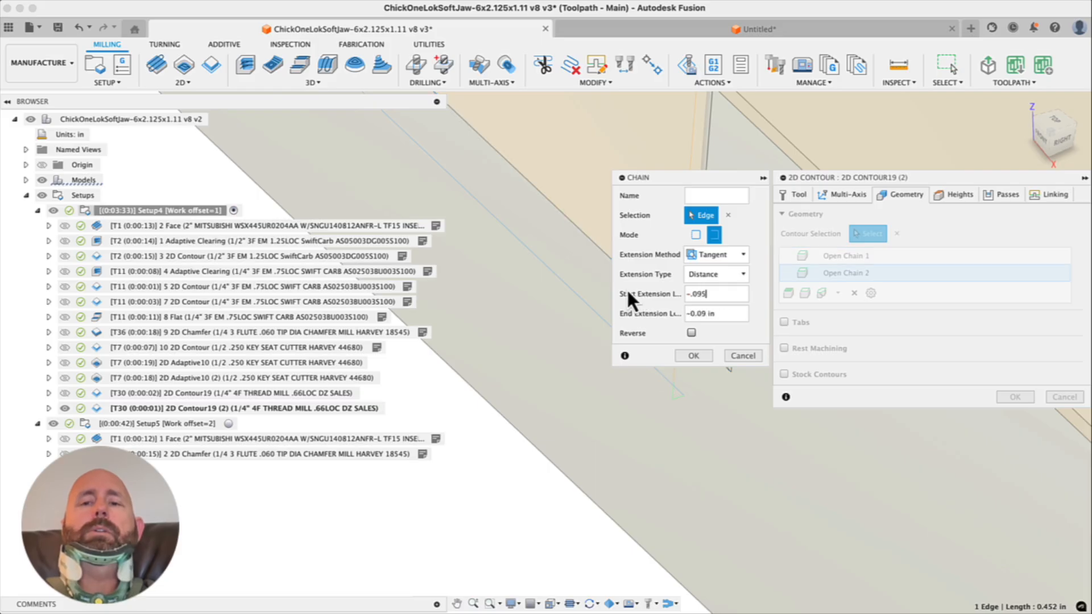
key("Return")
key("Return")
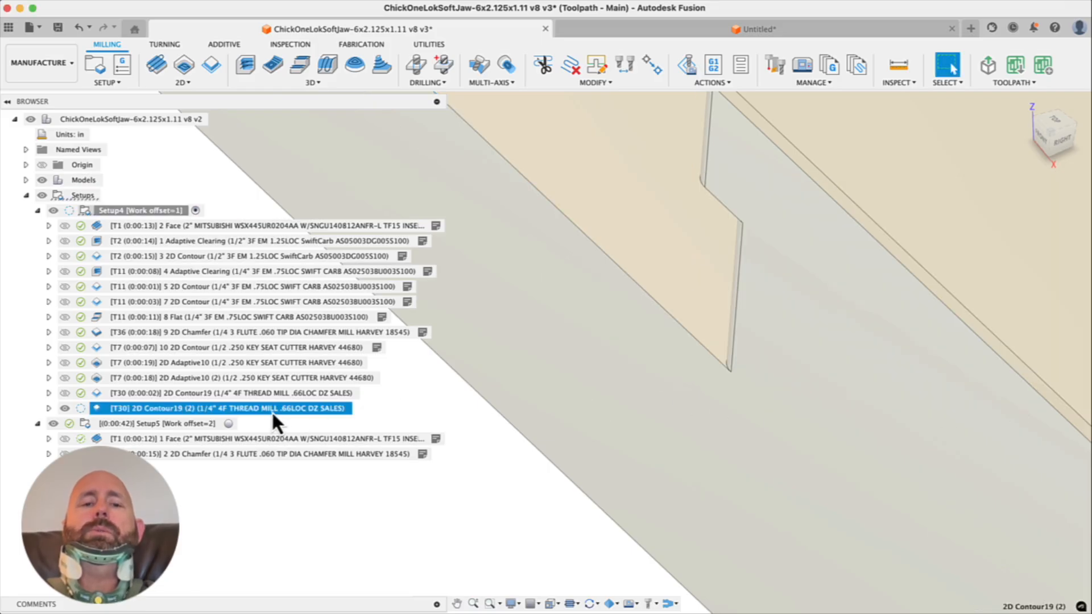
Simulate the edited contour again and examine the thread mill's position at the front edges of both the large pocket and small slot
left_click(687, 64)
scroll(656, 374, "up", 5)
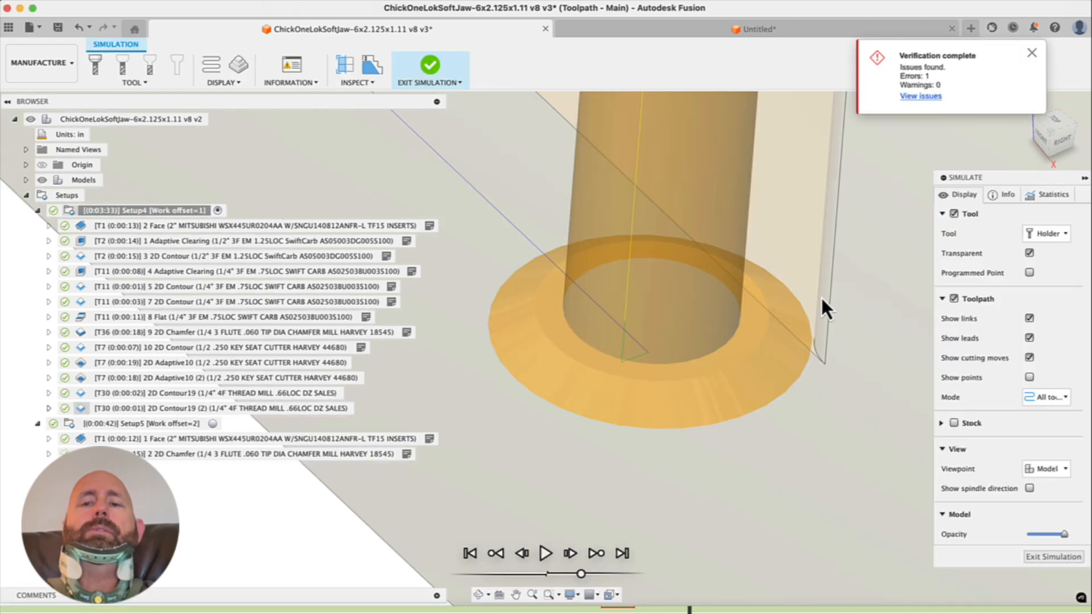
middle_click_drag(821, 341, 794, 362, "shift")
scroll(775, 323, "down", 10)
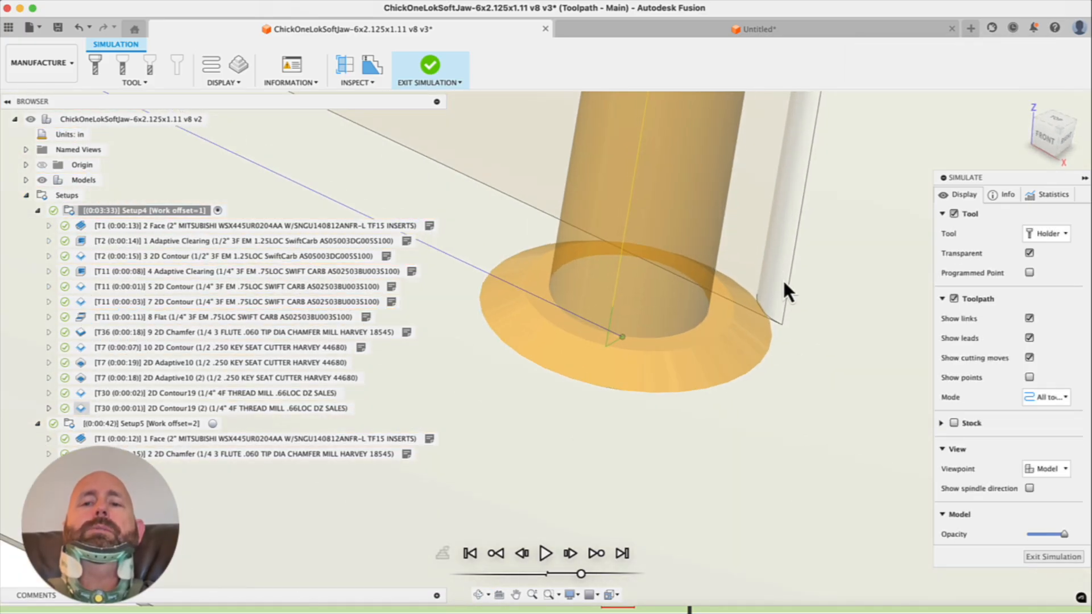
scroll(781, 270, "down", 3)
scroll(776, 276, "down", 5)
scroll(773, 284, "up", 2)
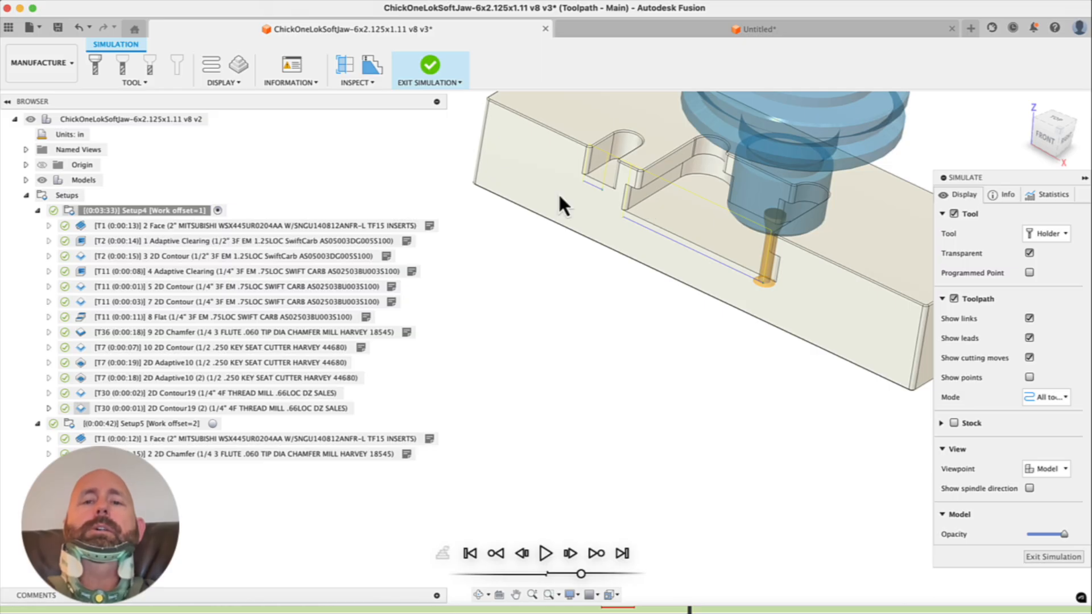
scroll(600, 195, "up", 8)
middle_click_drag(687, 243, 688, 262)
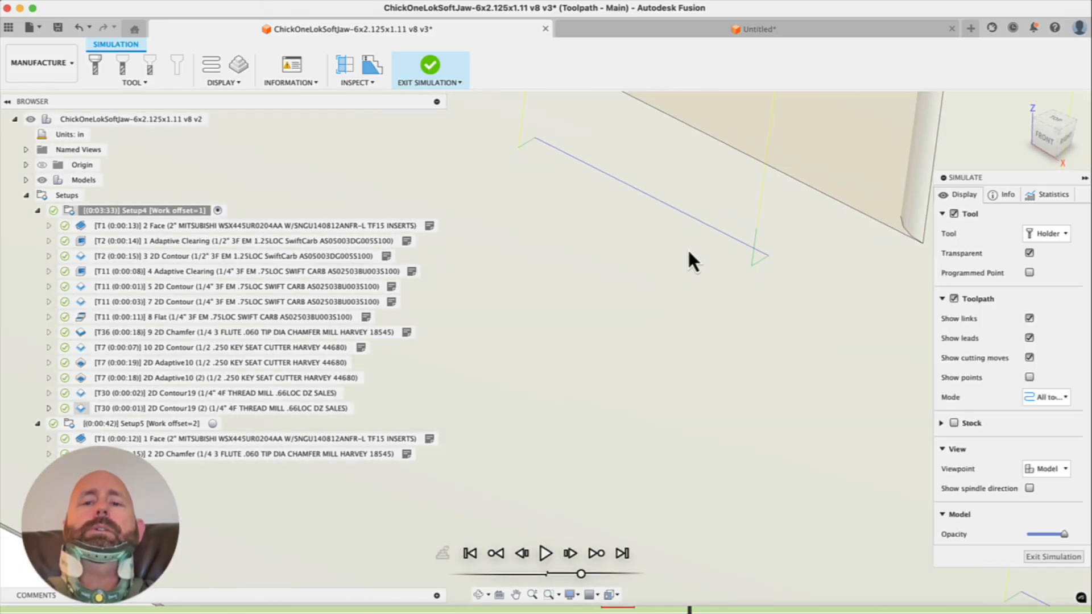
middle_click_drag(770, 262, 768, 295, "shift")
scroll(504, 234, "down", 10)
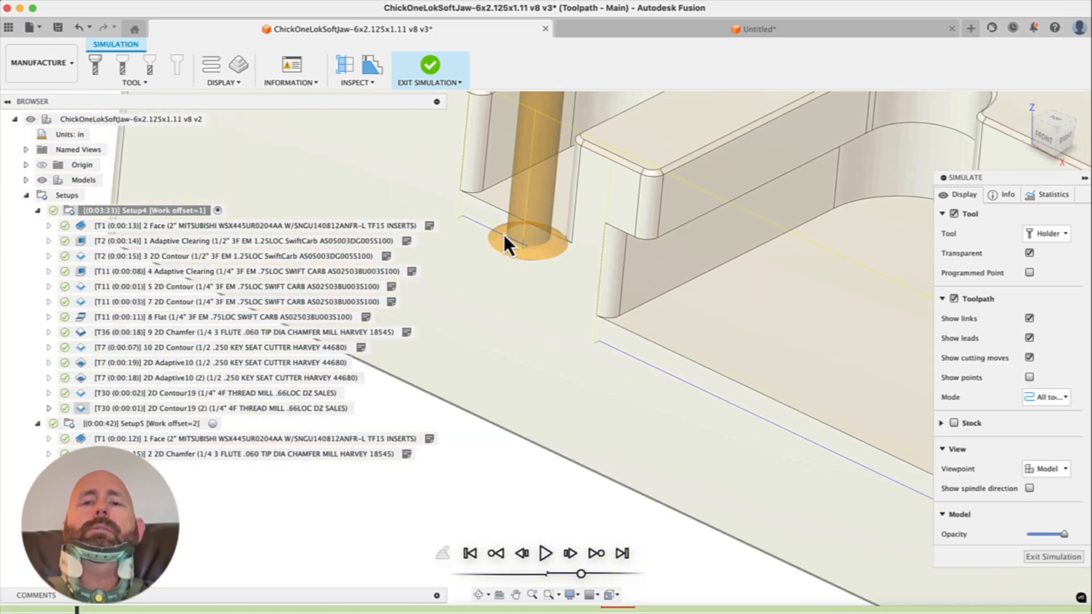
mouse_move(534, 231)
middle_mouse_down("shift")
mouse_move(540, 245)
mouse_move(541, 234)
middle_mouse_up("shift")
scroll(654, 292, "down", 5)
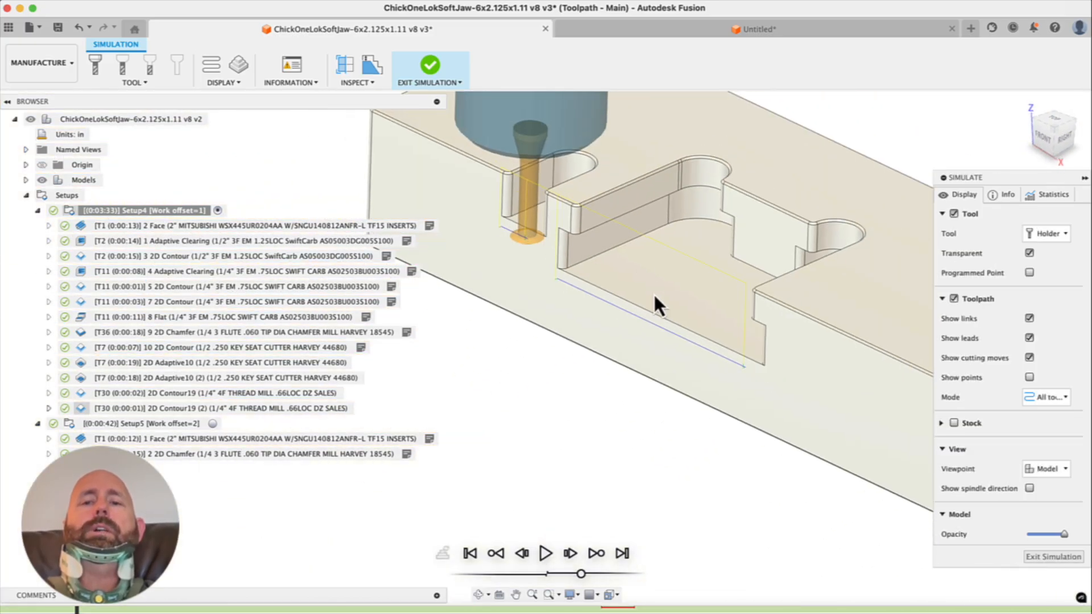
left_click(1067, 561)
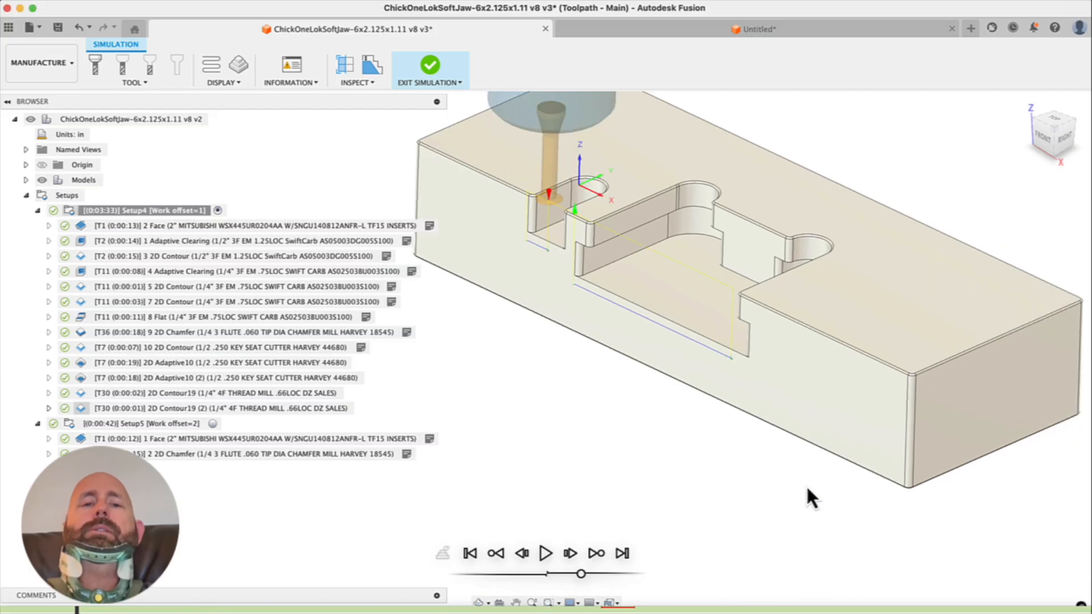
Review the toolpaths of the two key seat cutter 2D Adaptive operations on either side of the large pocket
scroll(680, 375, "down", 3)
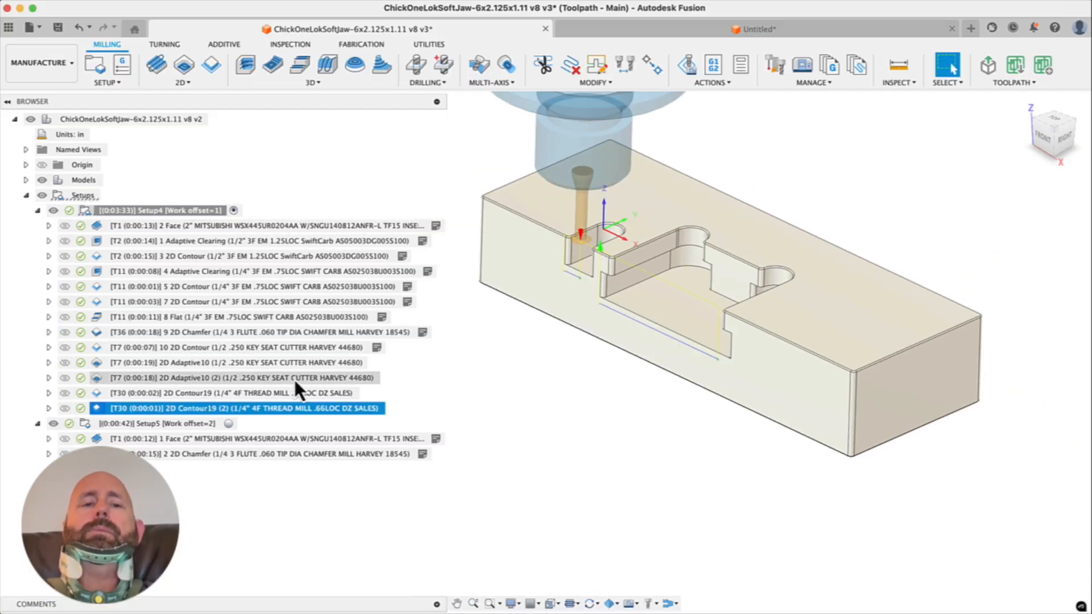
left_click(247, 364)
scroll(790, 241, "up", 8)
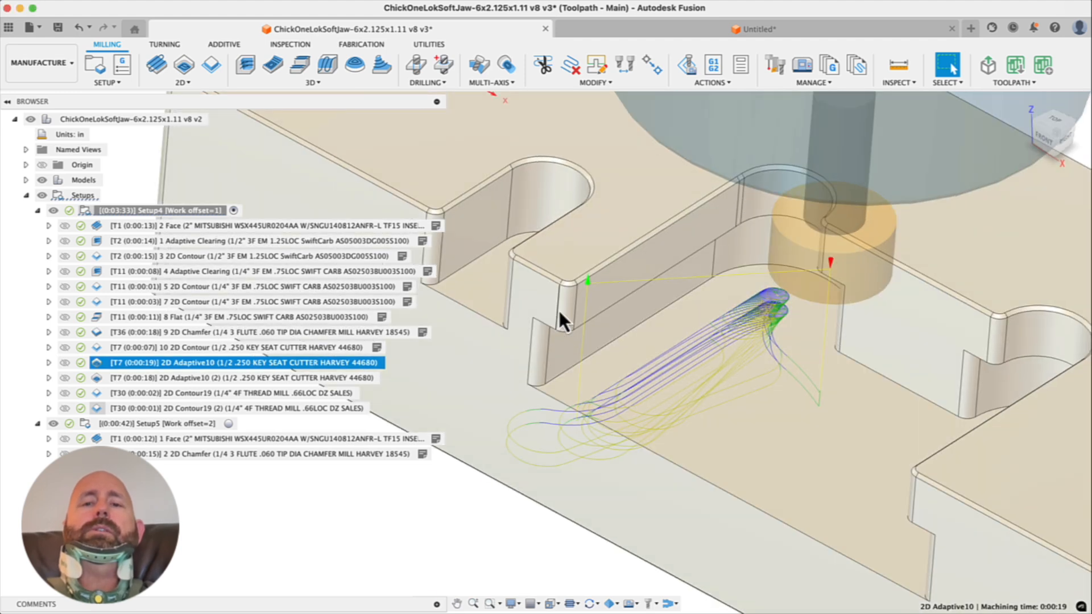
scroll(654, 314, "down", 10)
middle_click_drag(656, 315, 704, 359, "shift")
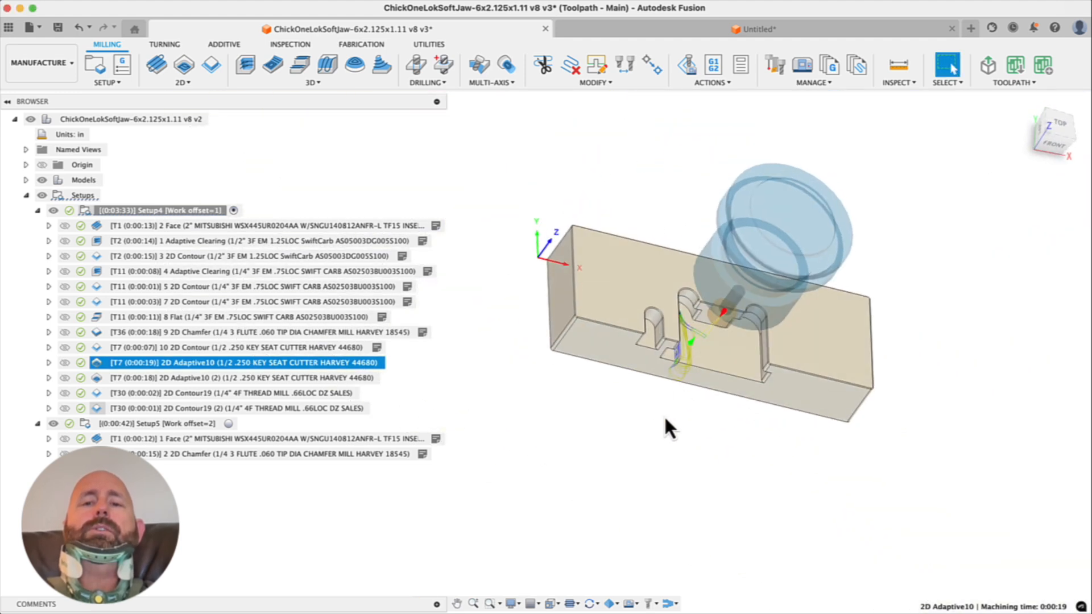
scroll(749, 354, "up", 5)
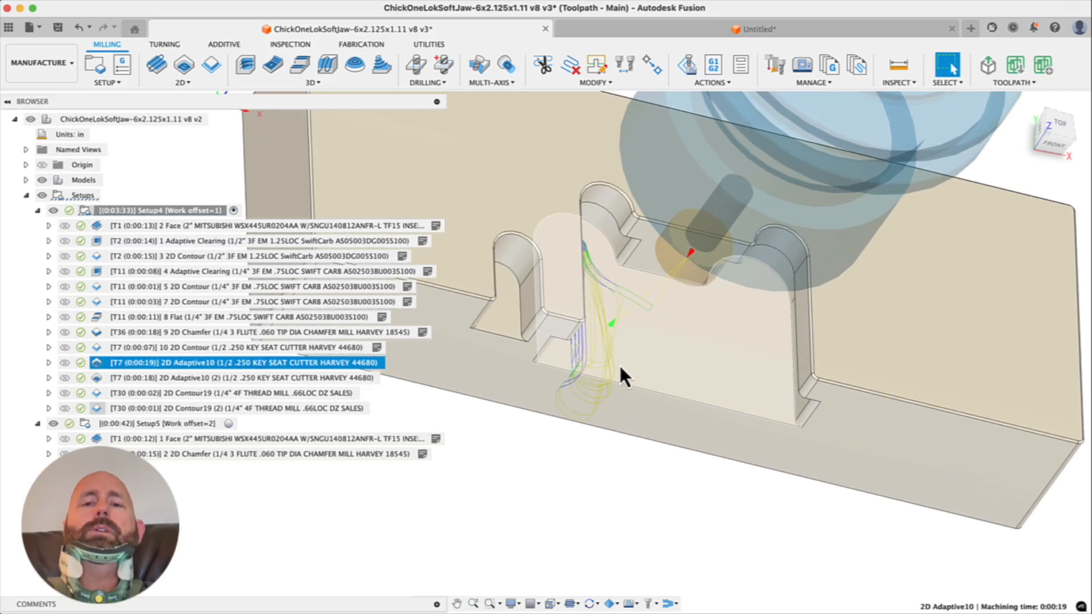
left_click(220, 378)
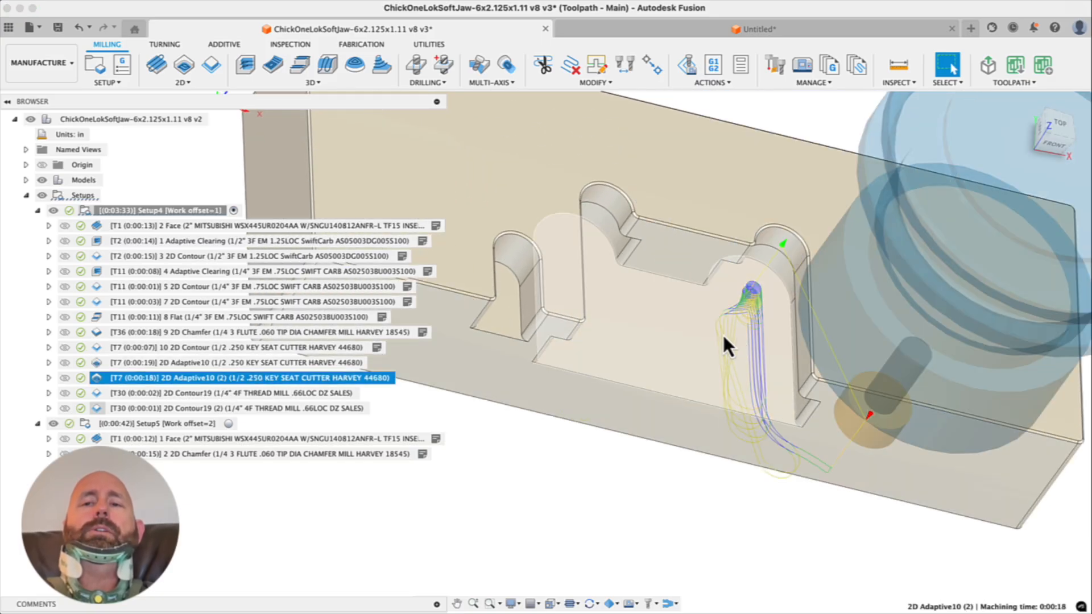
Examine Setup4's stock dimensions and work origin at the jaw's corner from the top view
left_click(1058, 122)
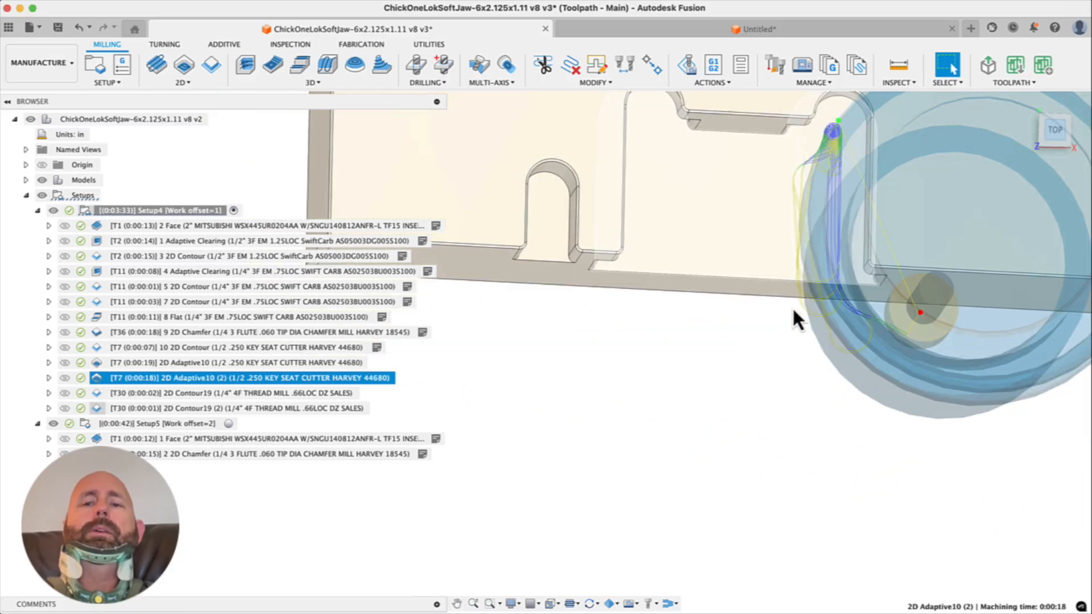
scroll(674, 221, "up", 10)
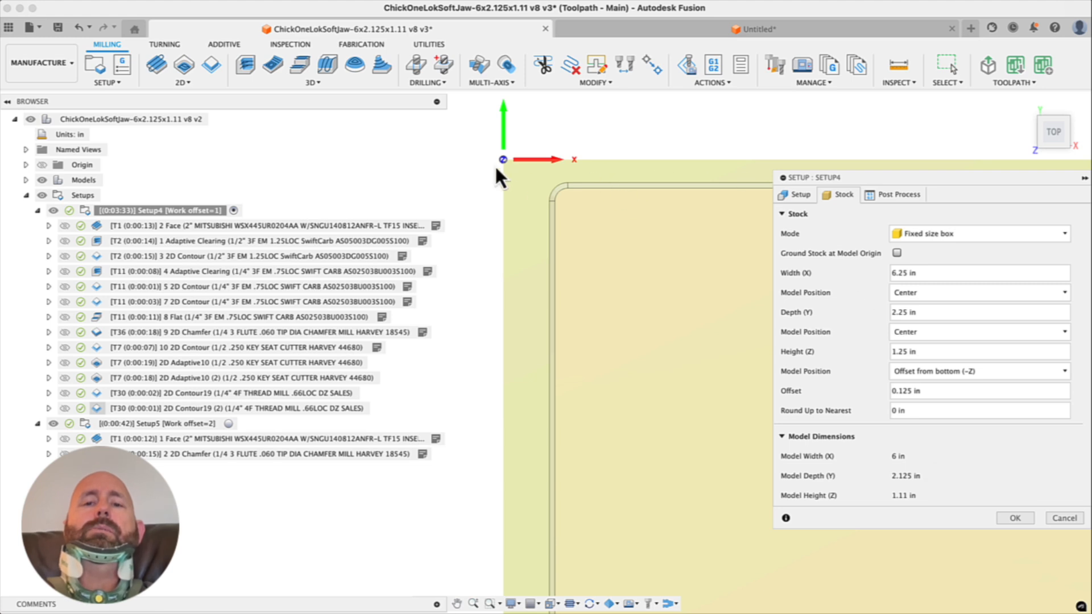
left_click(1061, 519)
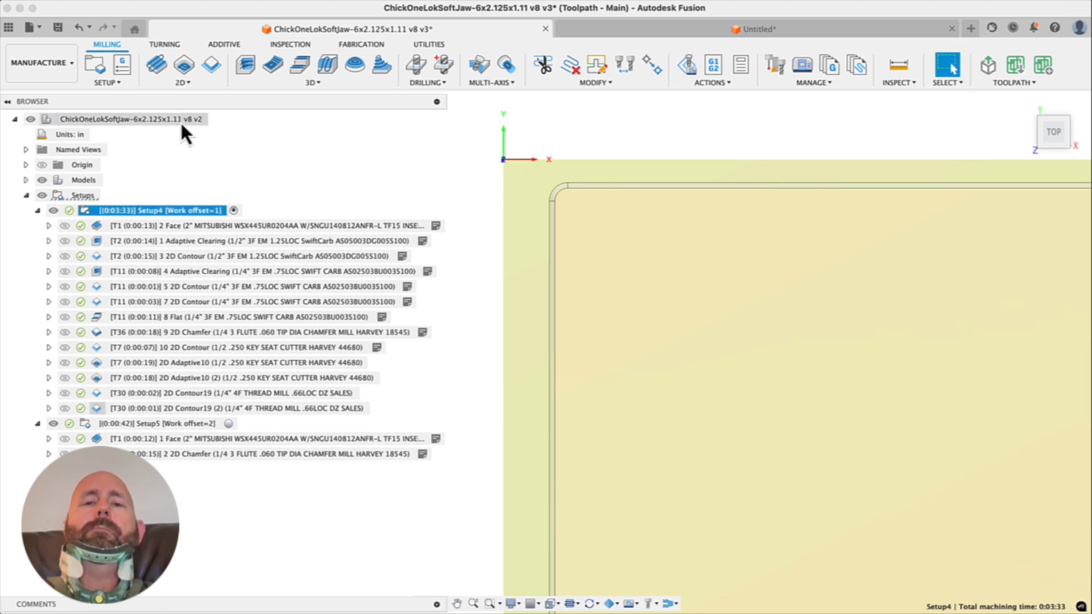
Switch to the Design workspace and start a sketch on the soft jaw's top face
left_click(36, 77)
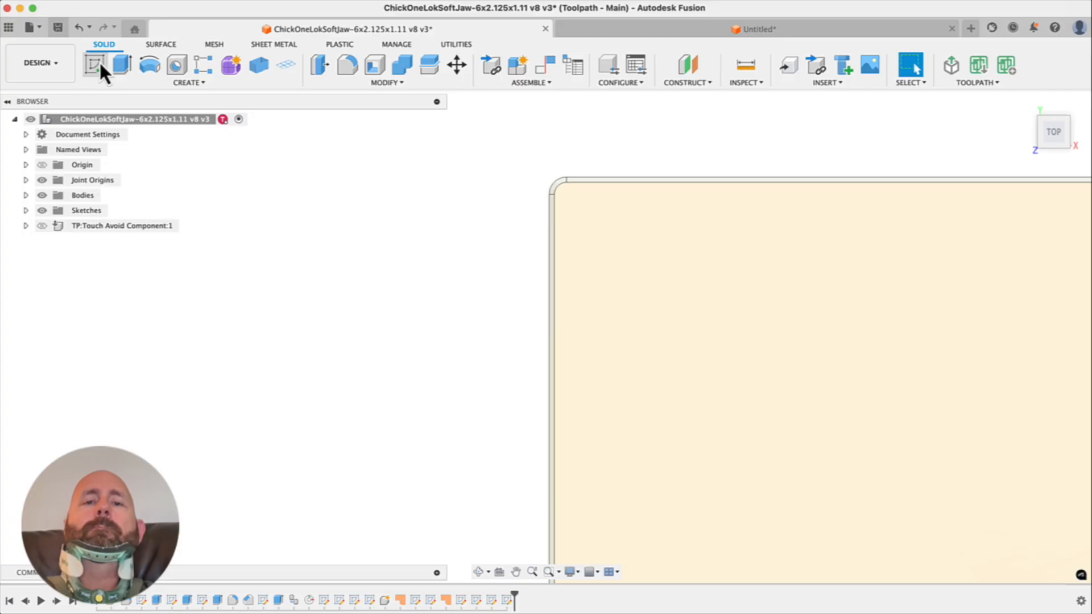
left_click(611, 247)
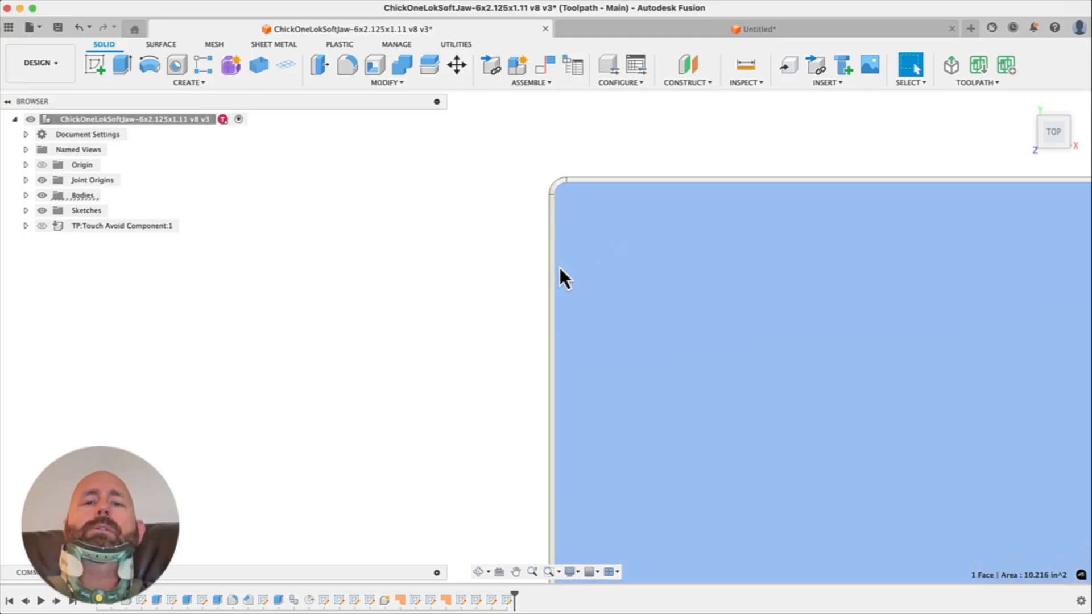
scroll(507, 311, "down", 6)
key("shift+s")
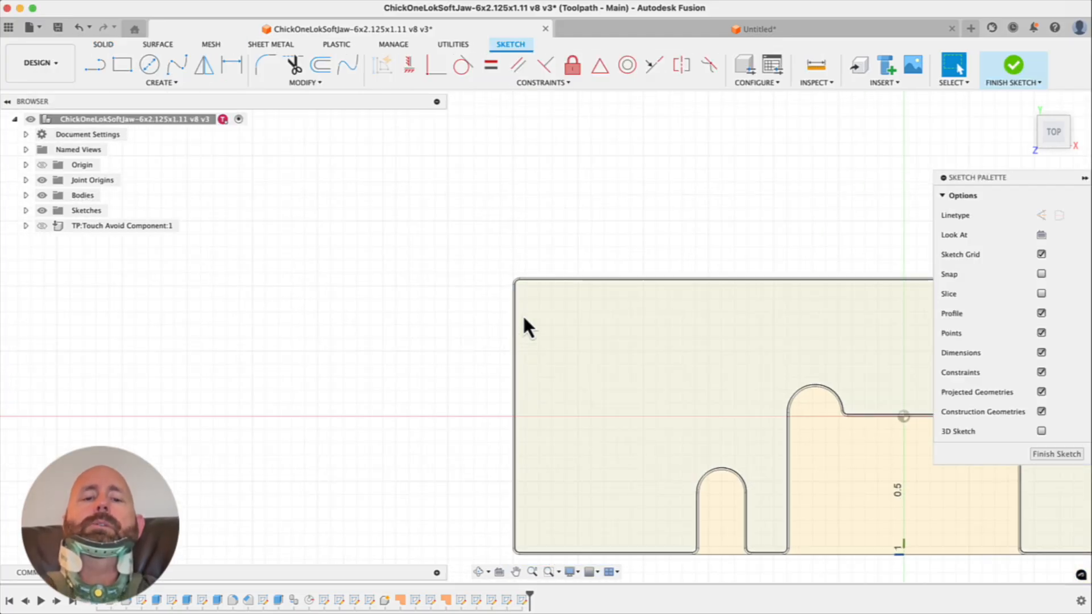
Place a sketch point outside the jaw's rear-left corner, dimensioned 0.125 in horizontally and 0.063 in vertically from that corner's edges
key("s")
left_click(598, 346)
left_click(495, 266)
scroll(518, 288, "up", 5)
key("d")
left_click(516, 263)
left_click(461, 238)
left_click(409, 274)
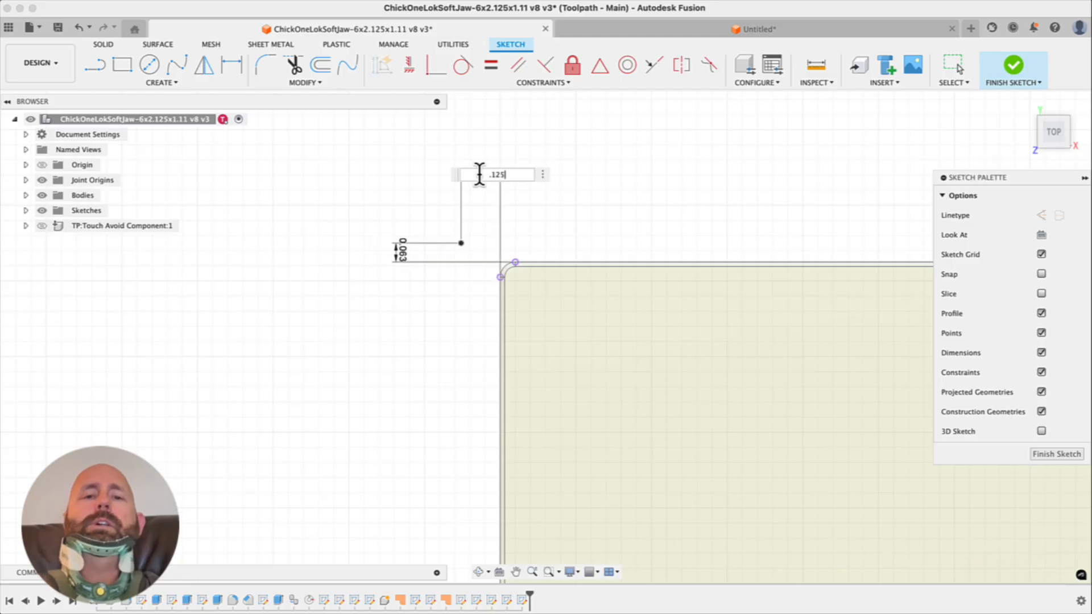
key("Return")
Sketch two circles, one over the front edge near the large pocket's left wall and one about 0.32 in across inside the pocket
scroll(389, 261, "down", 1)
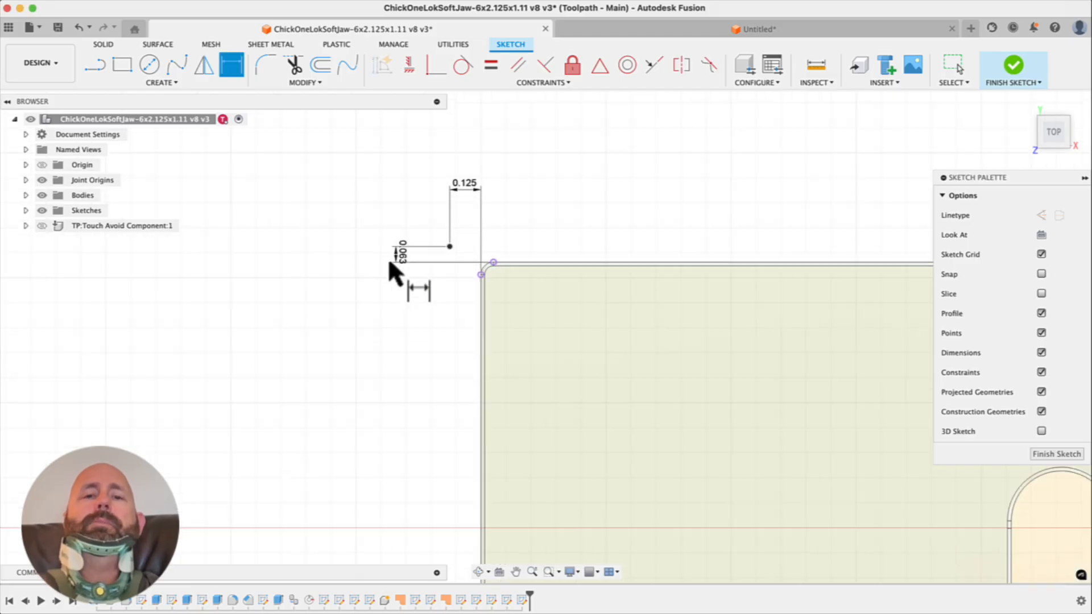
scroll(389, 261, "down", 3)
scroll(845, 421, "up", 2)
scroll(680, 391, "up", 4)
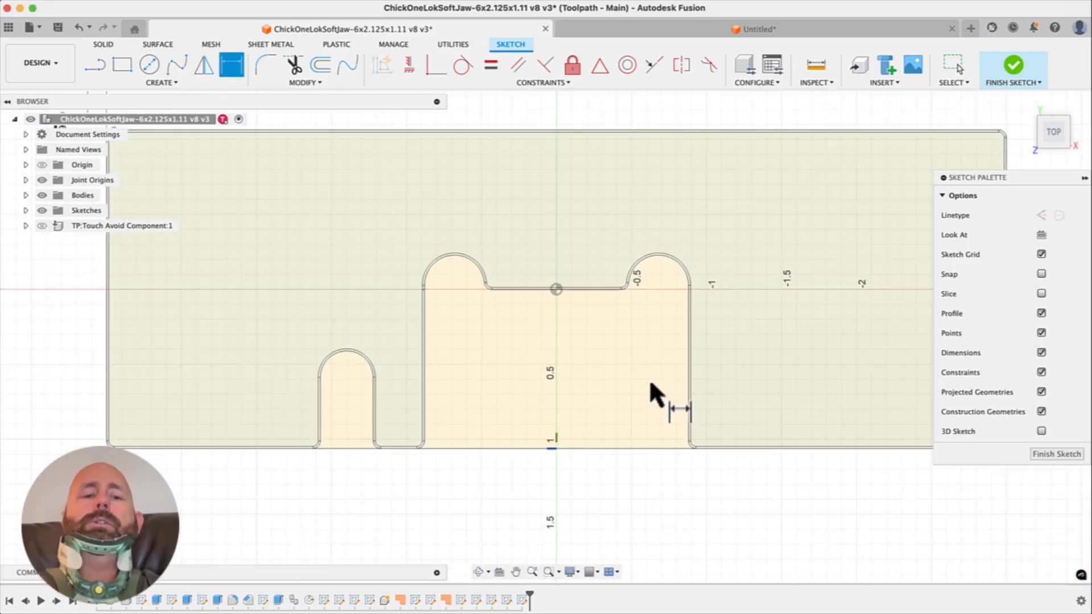
key("Escape")
key("c")
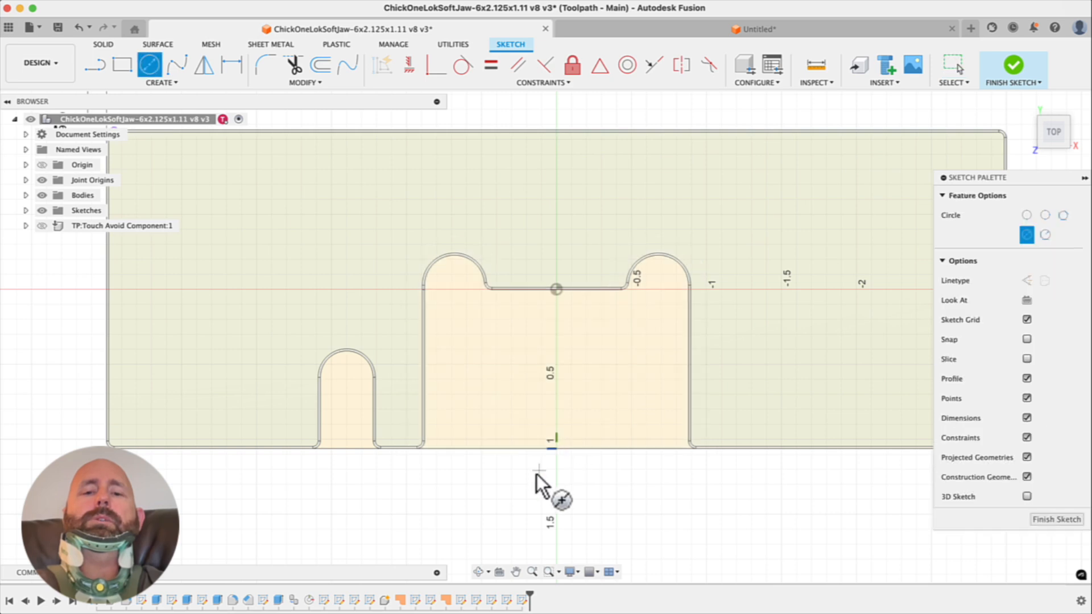
left_click(463, 472)
left_click(487, 487)
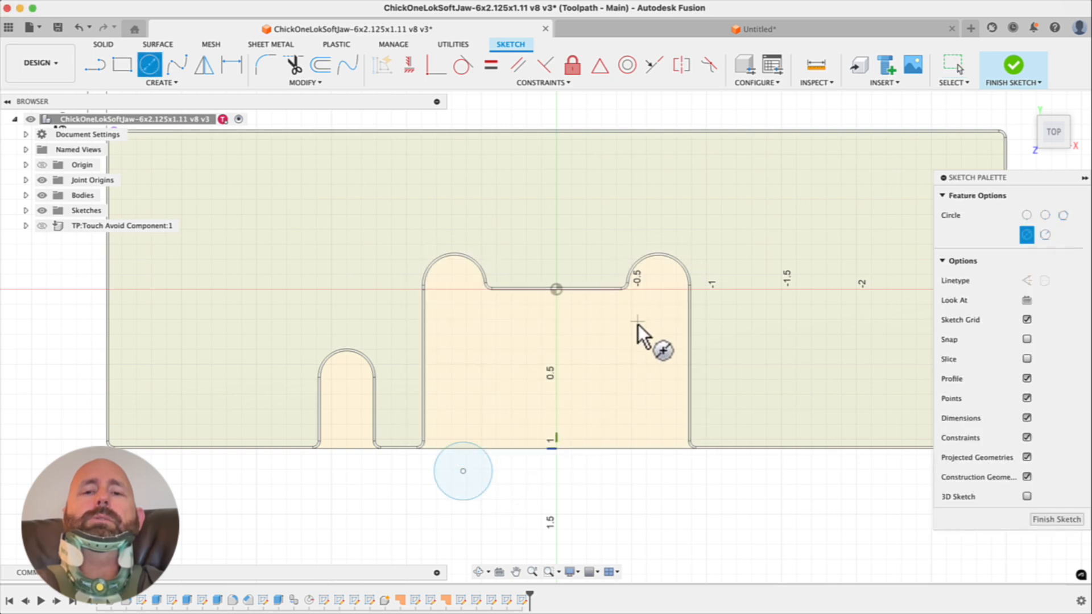
left_click(634, 323)
left_click(656, 336)
Constrain the two circles to be equal and set their diameter to 0.5 in
left_click(488, 70)
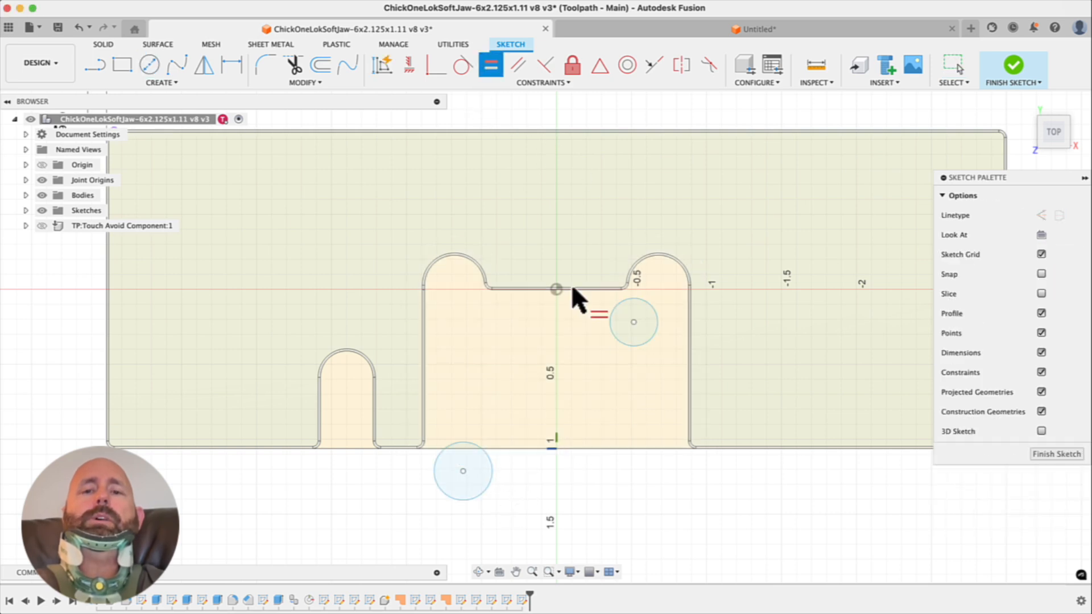
left_click(609, 328)
left_click(489, 468)
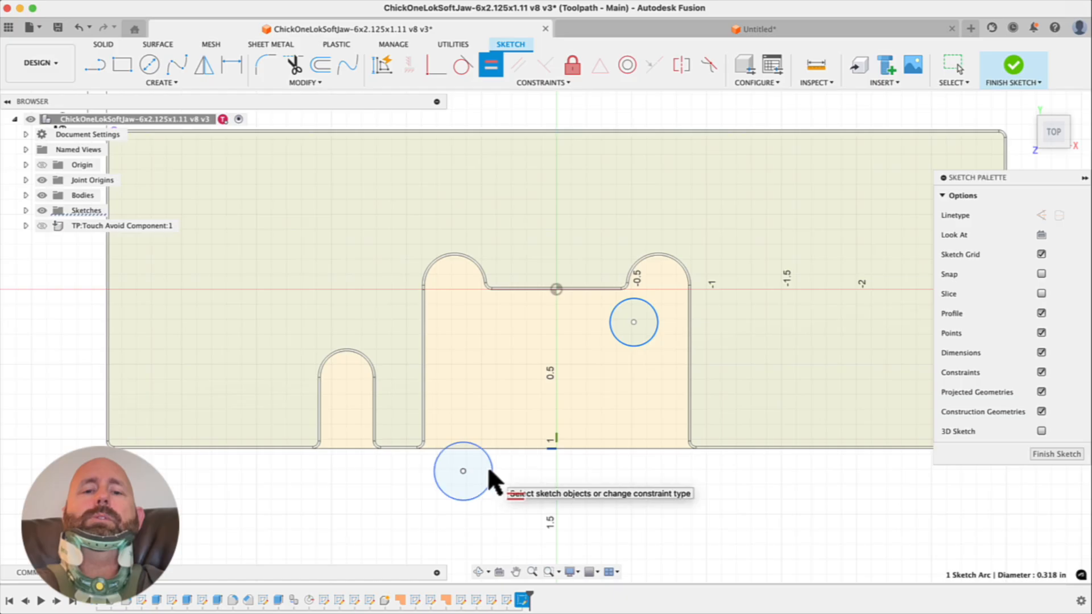
key("d")
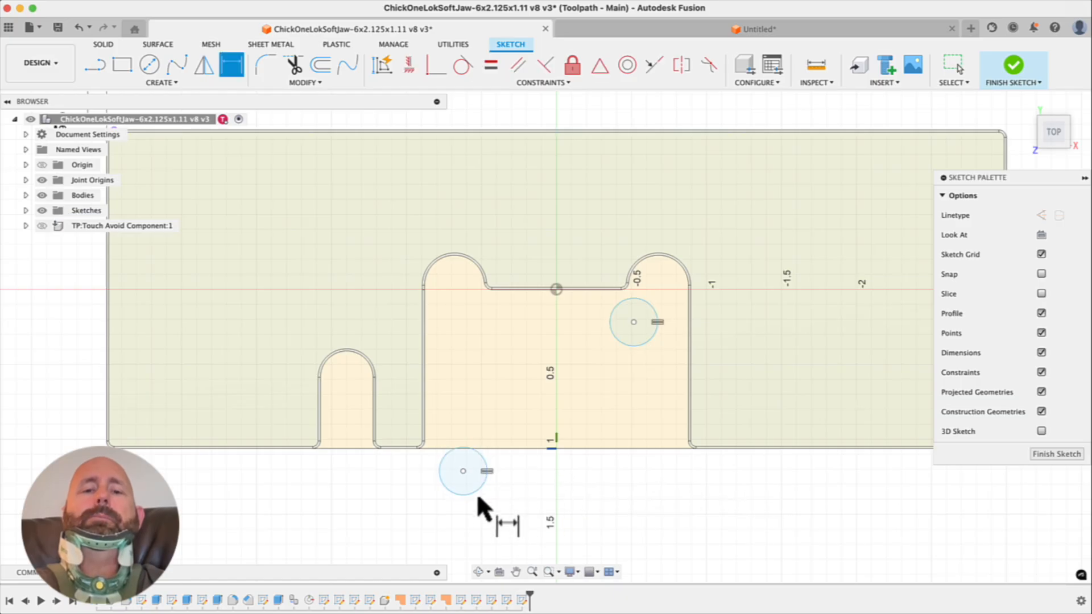
left_click(475, 492)
left_click(459, 471)
type(".5")
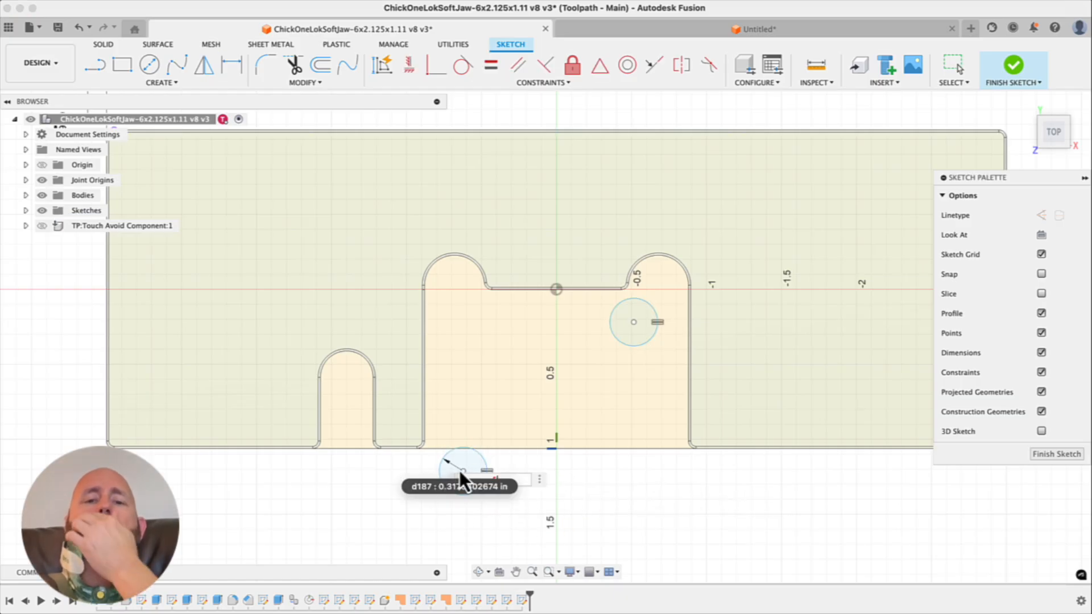
key("Return")
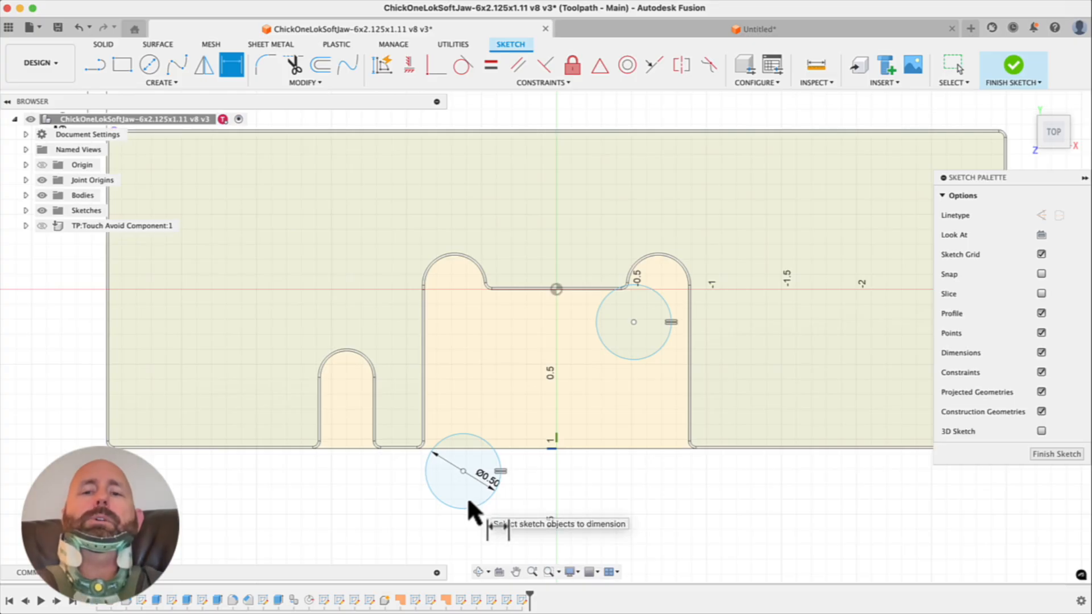
key("Escape")
Nudge both circles and dimension the pocket circle's center 1.375 in vertically and 3.5 in horizontally from the jaw's rear-left corner
left_click_drag(632, 323, 639, 336)
left_click_drag(463, 472, 467, 468)
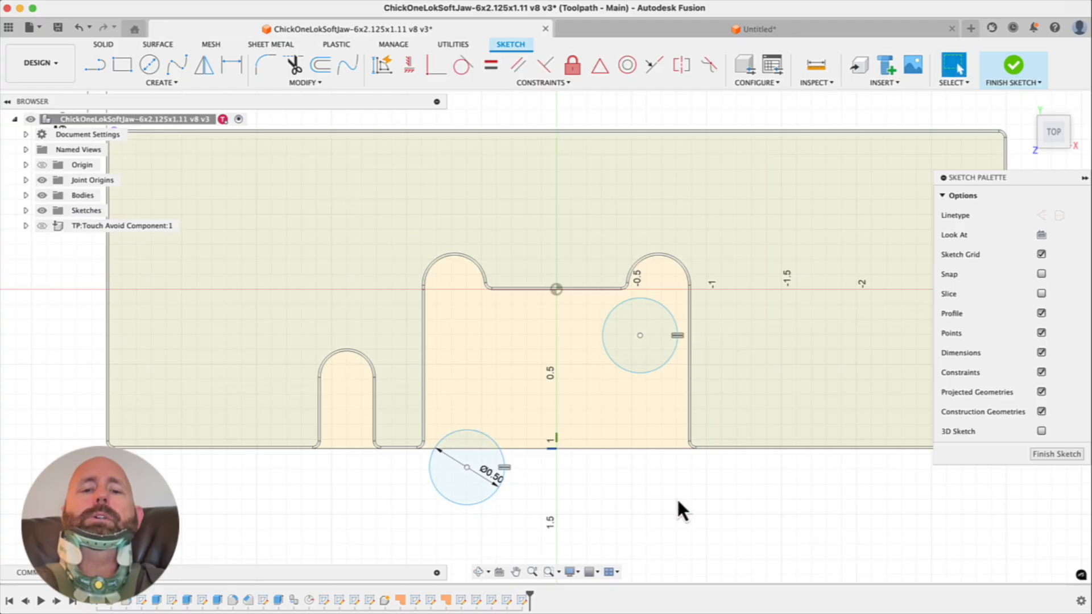
scroll(718, 397, "down", 3)
key("d")
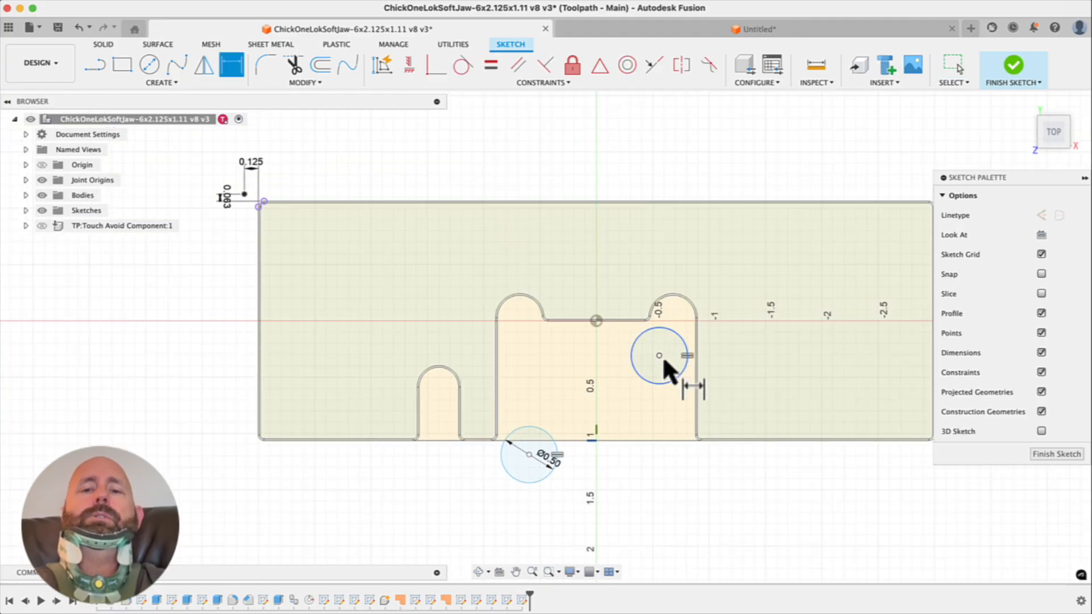
left_click(264, 202)
scroll(353, 284, "down", 3)
scroll(285, 284, "up", 1)
left_click(207, 265)
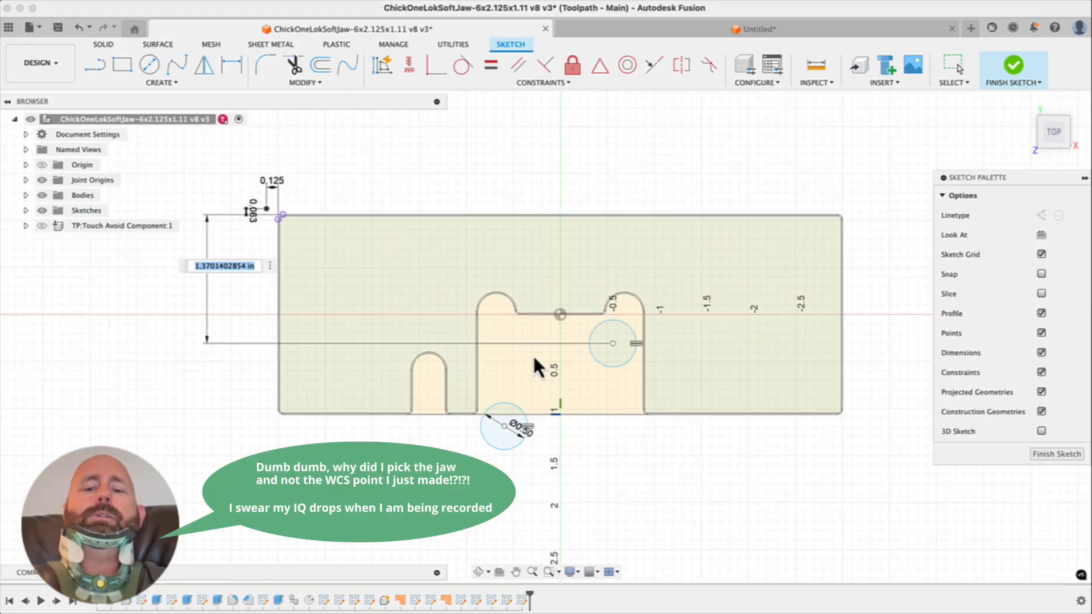
type("1")
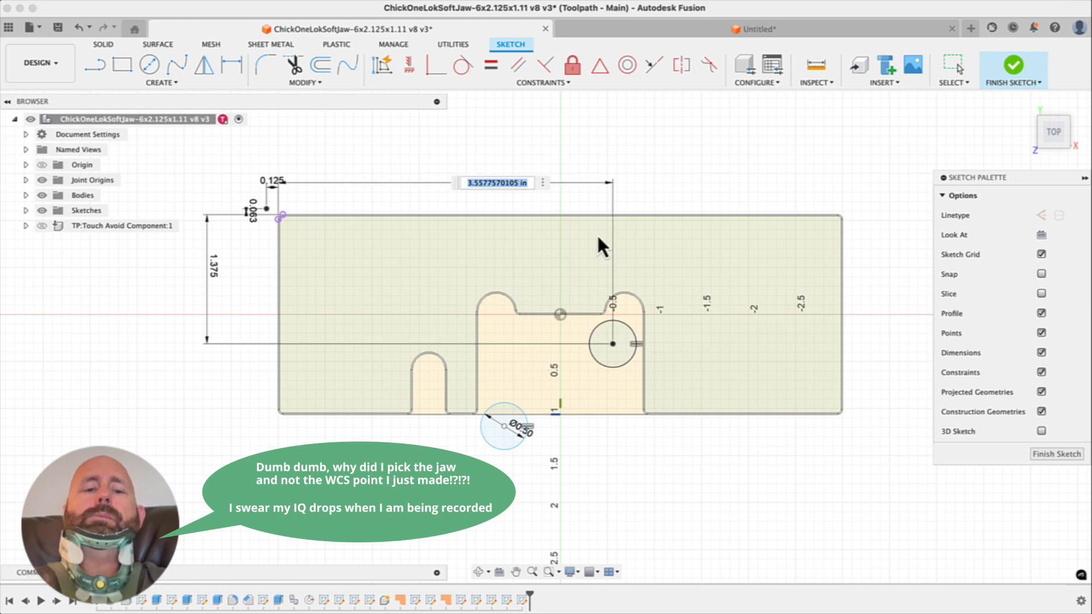
type("3.5")
key("Return")
Try 3.625 in for the pocket circle's horizontal distance from the jaw corner and set it back to 3.5 in
scroll(612, 301, "up", 2)
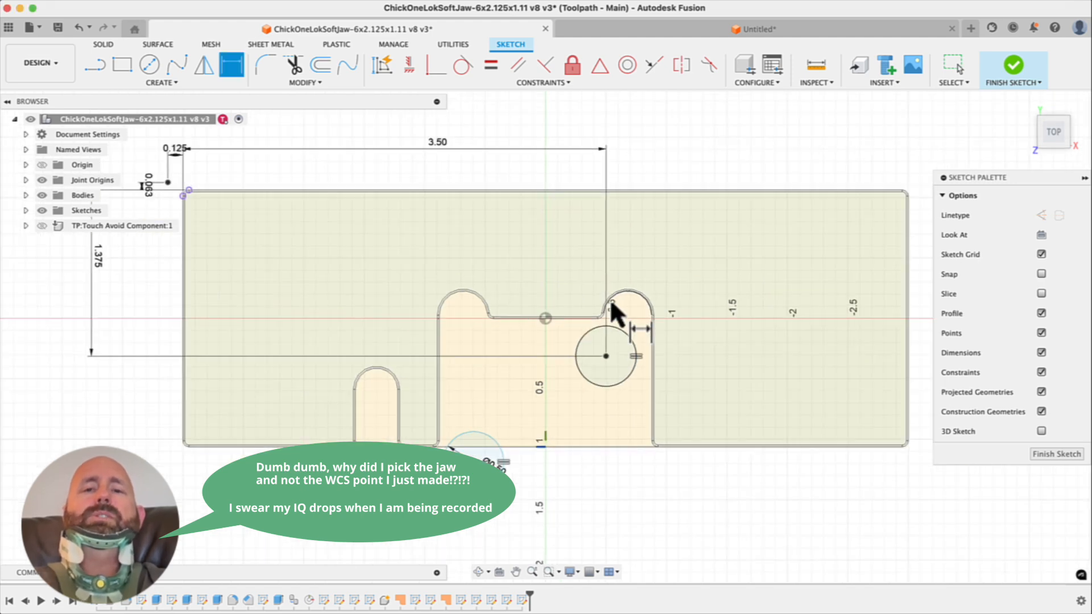
double_click(431, 141)
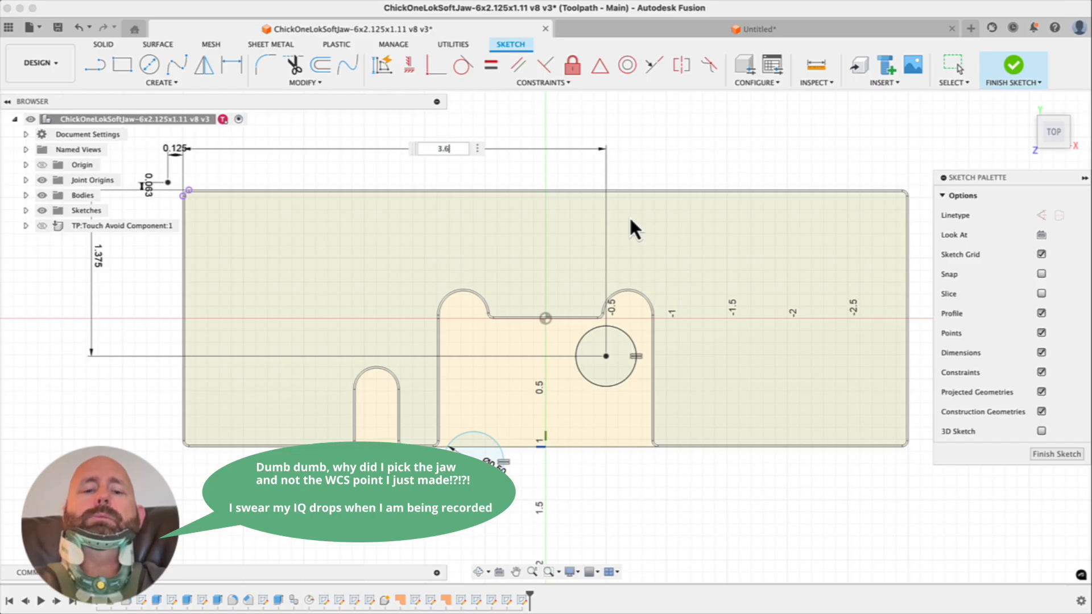
key("Return")
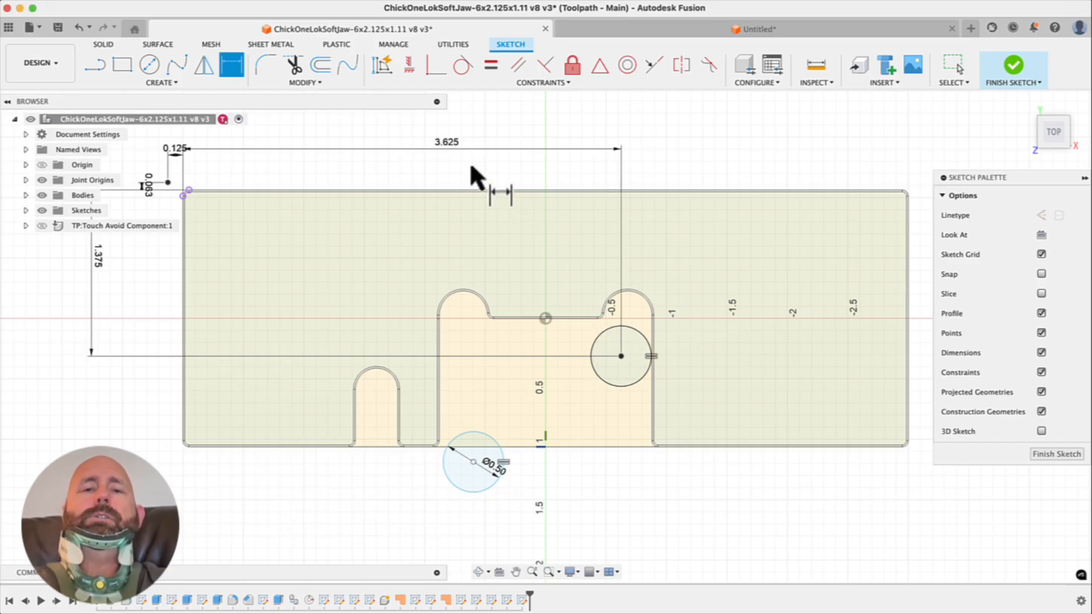
double_click(450, 148)
type("3.5")
key("Return")
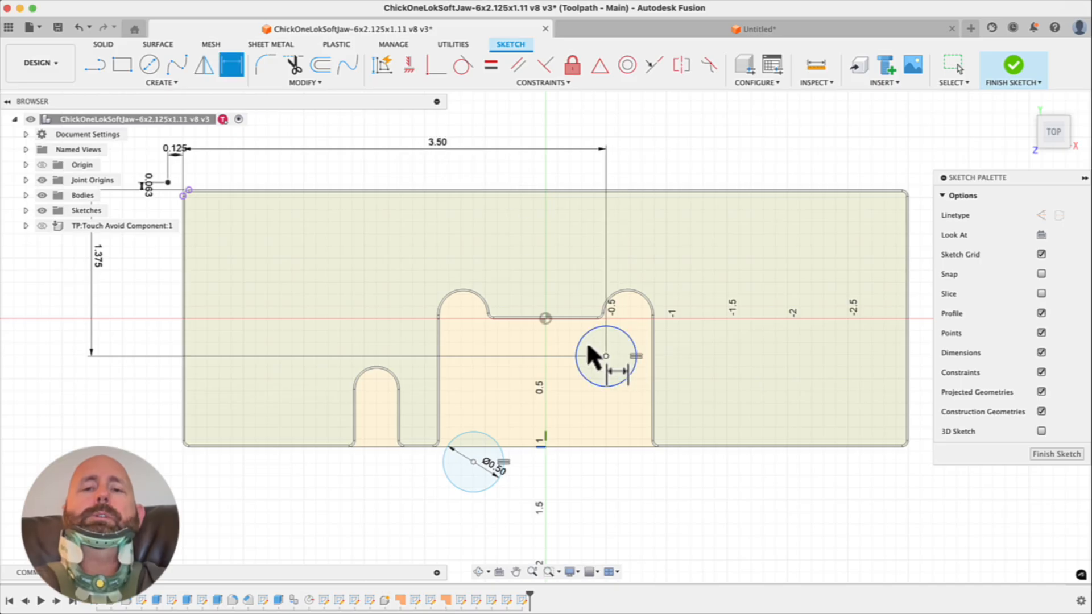
Dimension the front-edge circle's center 2.5 in horizontally and 2.25 in vertically from the jaw's rear-left corner
scroll(712, 313, "down", 2)
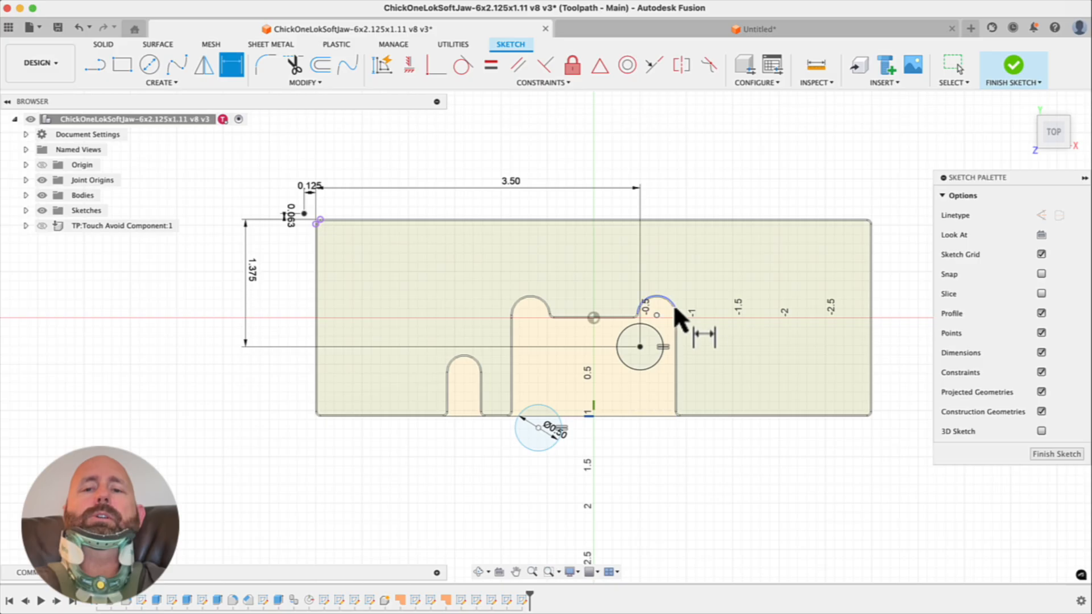
left_click(538, 427)
left_click(314, 223)
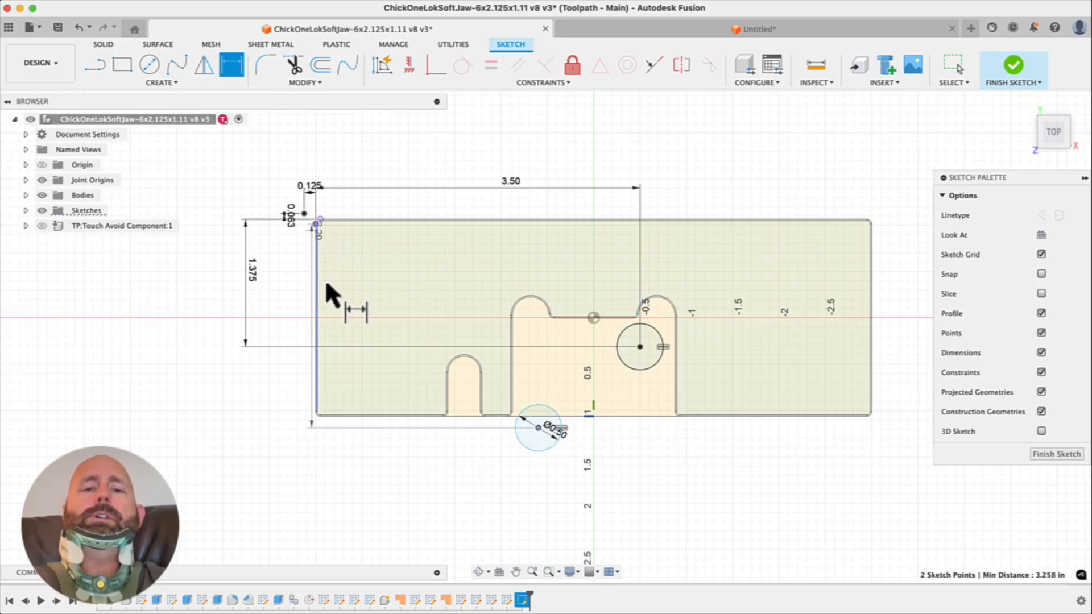
left_click(421, 456)
type("2.5")
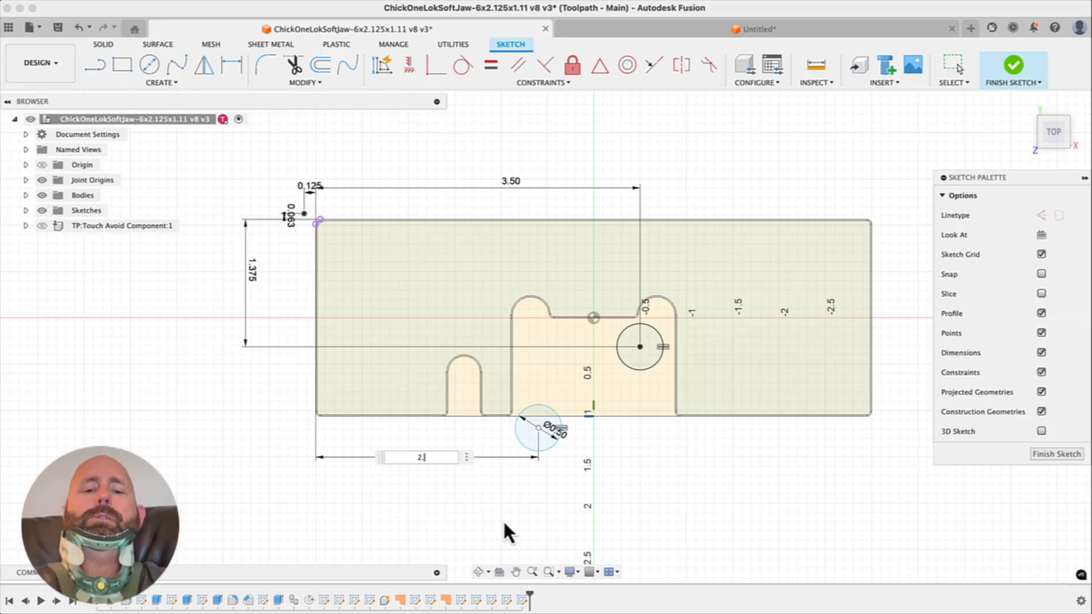
key("Return")
left_click(545, 427)
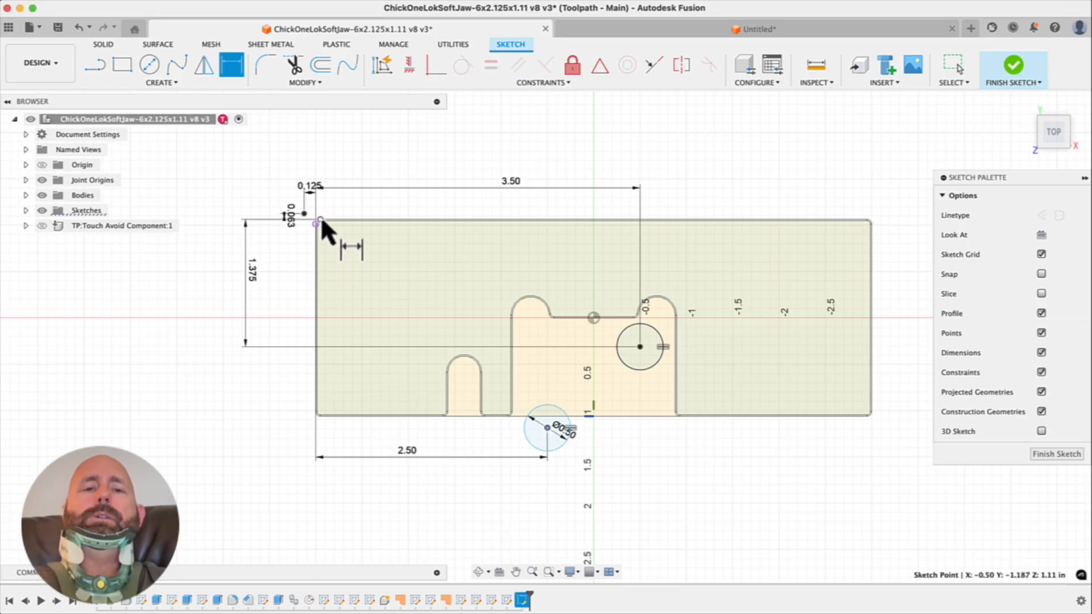
left_click(320, 221)
type("2")
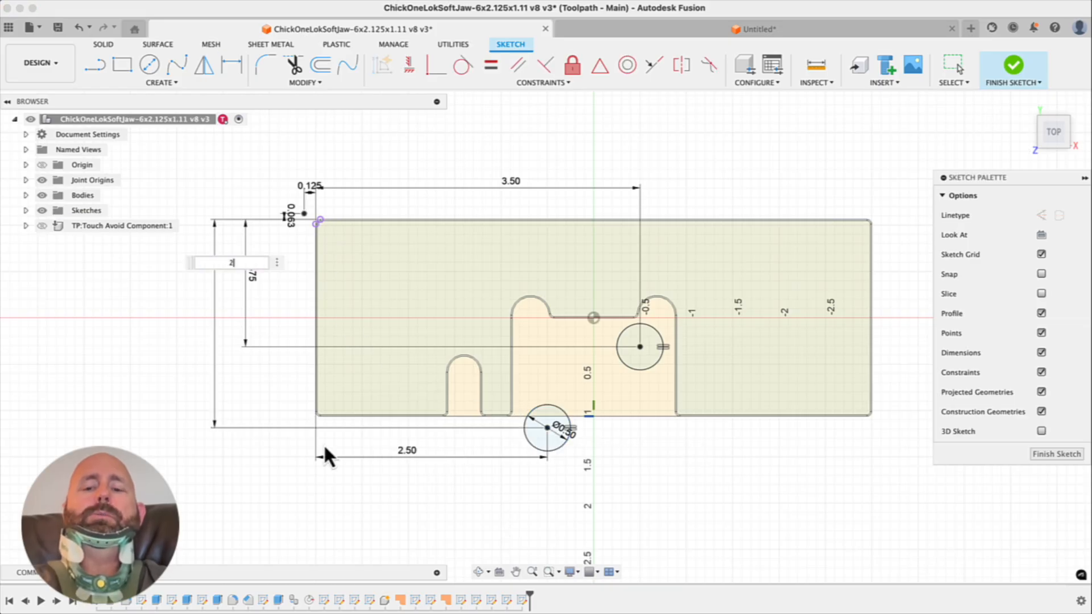
type(".25")
key("Return")
Set the front-edge circle's horizontal distance to 2.375 in and check both circles' clearance to the pocket walls
double_click(411, 455)
type("2.375")
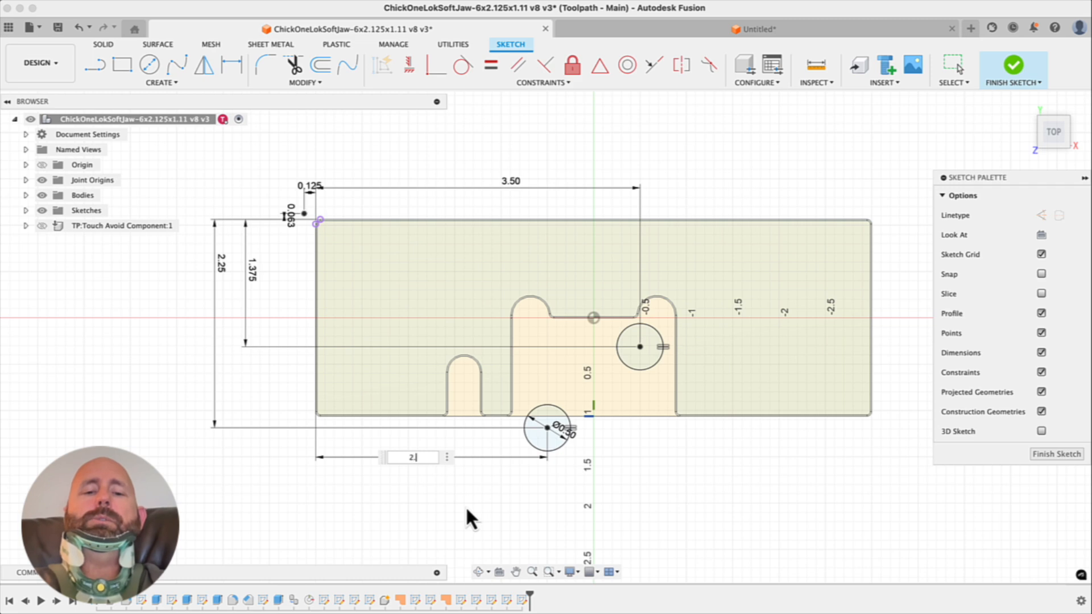
key("Return")
scroll(514, 423, "up", 6)
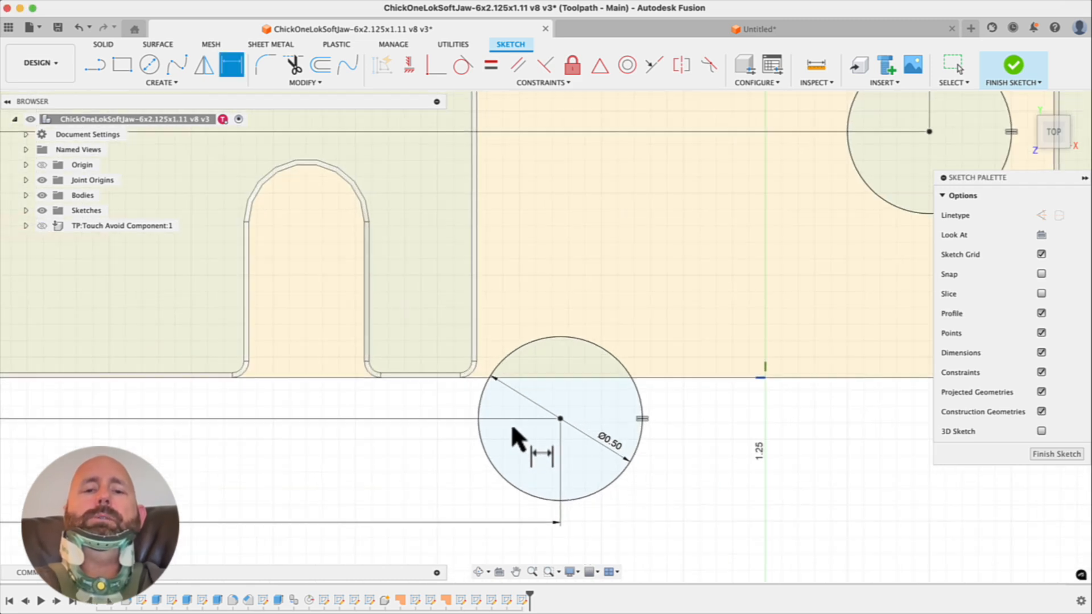
scroll(511, 426, "down", 4)
scroll(513, 429, "down", 3)
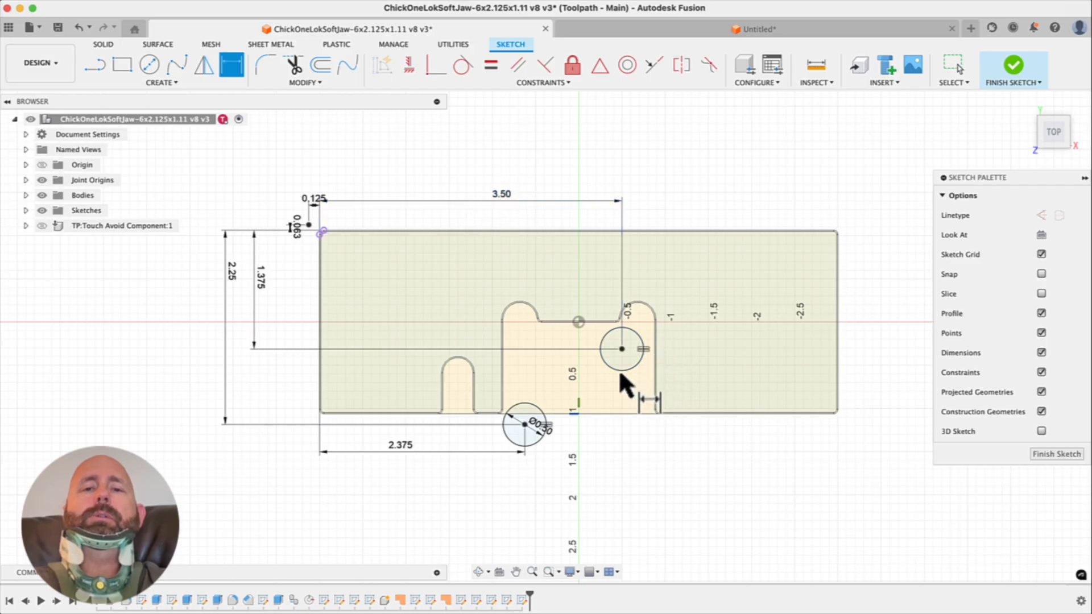
scroll(626, 365, "down", 2)
Finish the sketch and expand the list of the jaw's sketches
left_click(1066, 453)
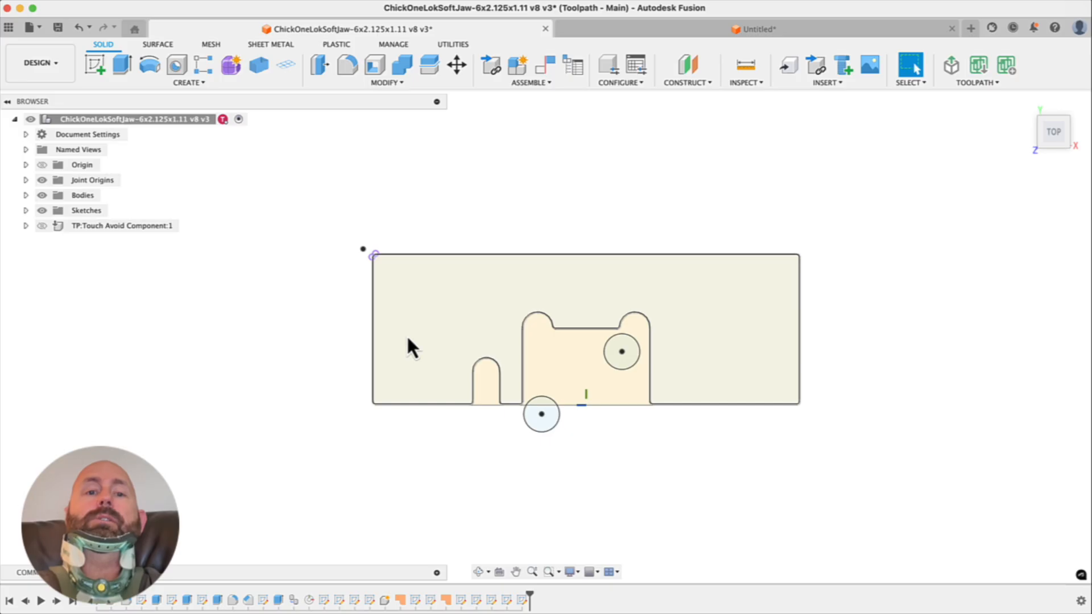
scroll(474, 384, "up", 3)
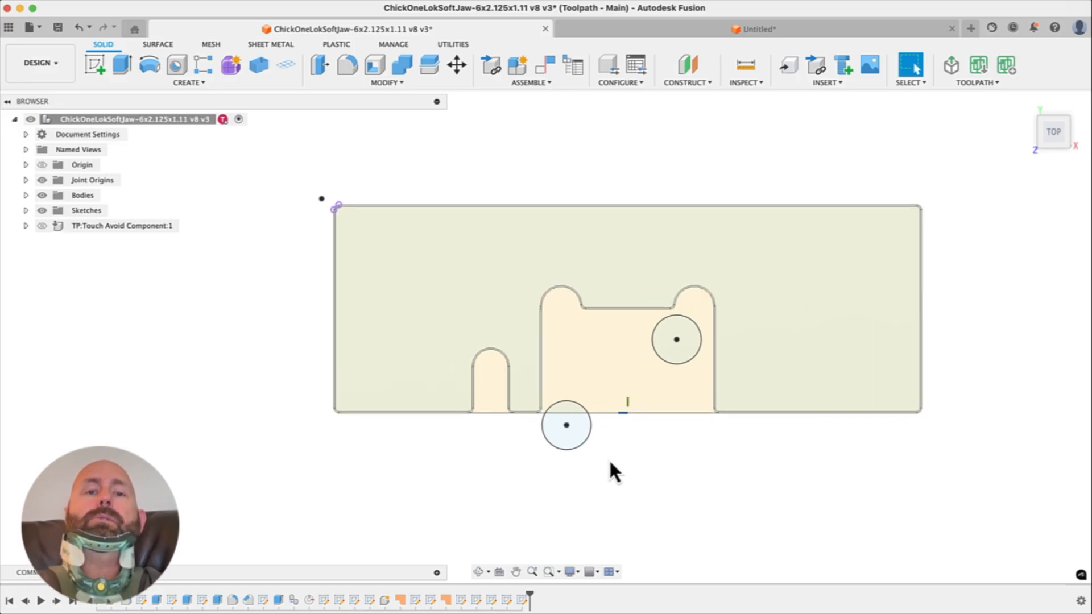
left_click(27, 212)
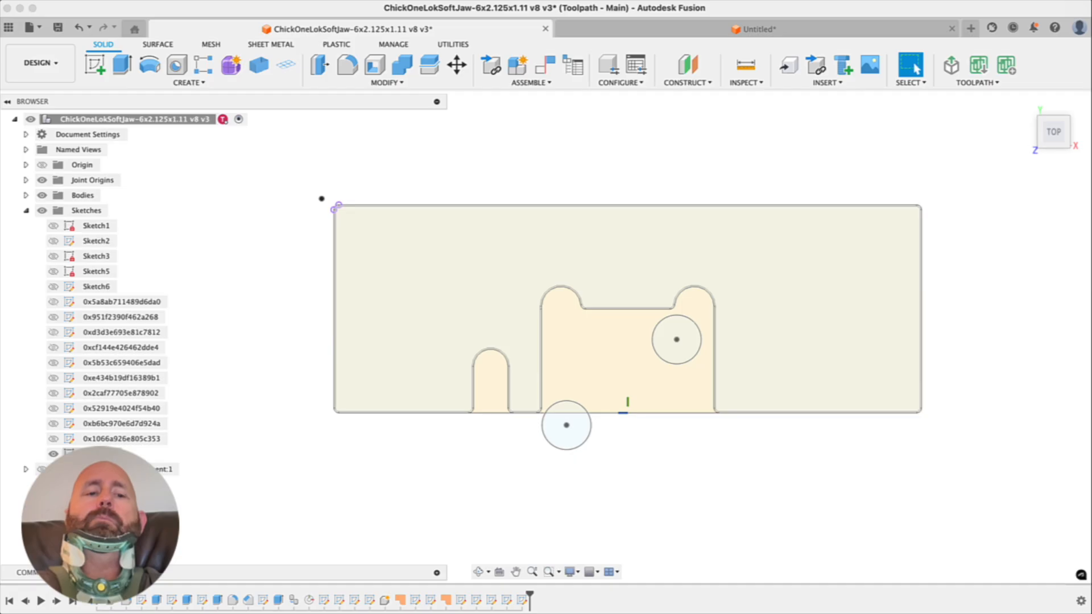
Show the dimensions of the newest sketch, collapse the sketch list, and switch to the Manufacture workspace
left_click(91, 454)
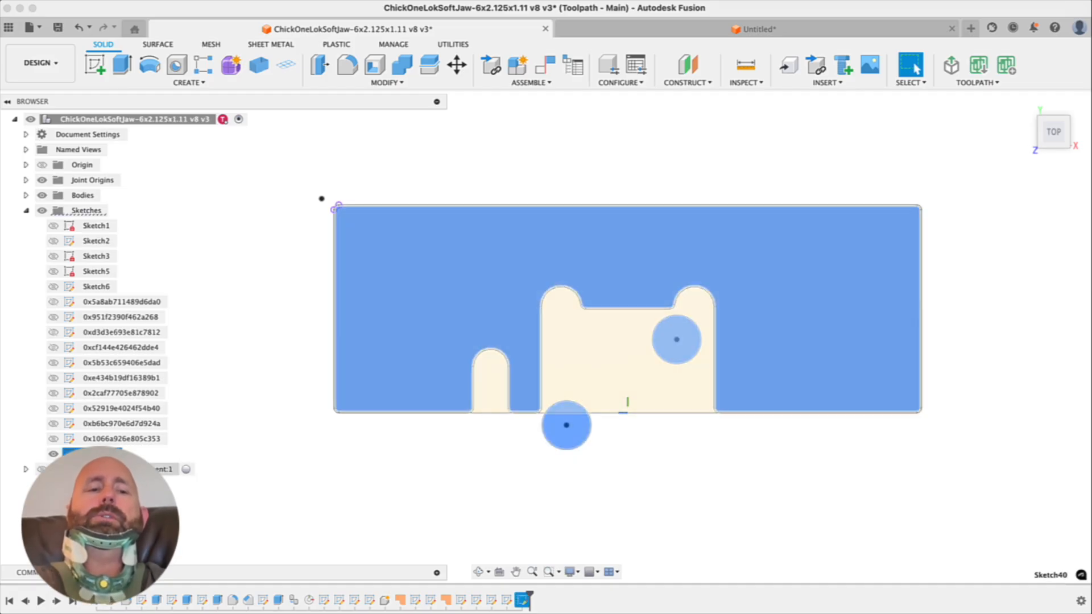
right_click(94, 452)
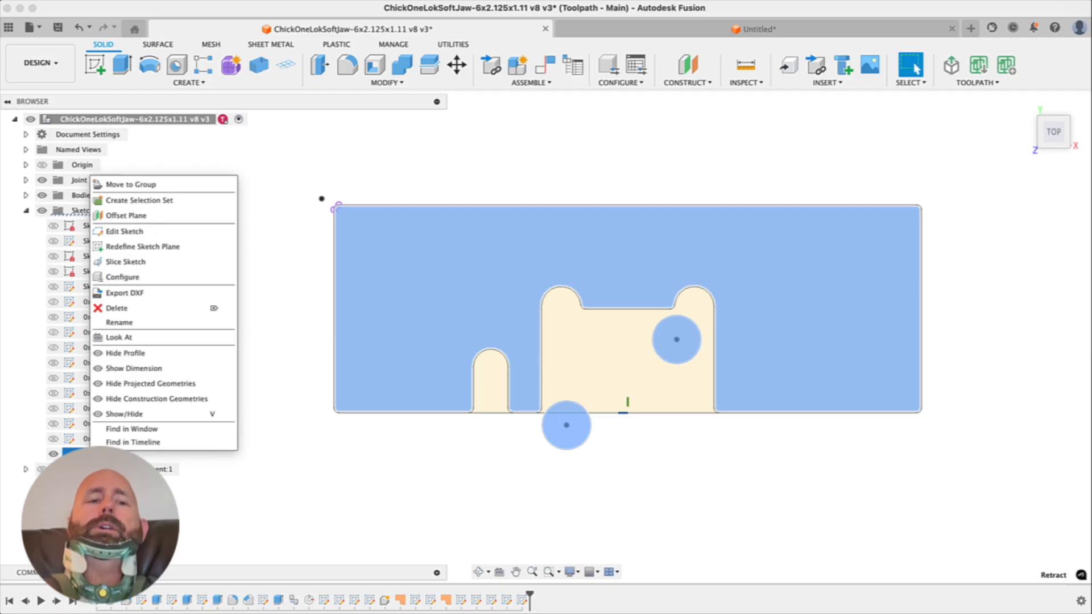
left_click(134, 369)
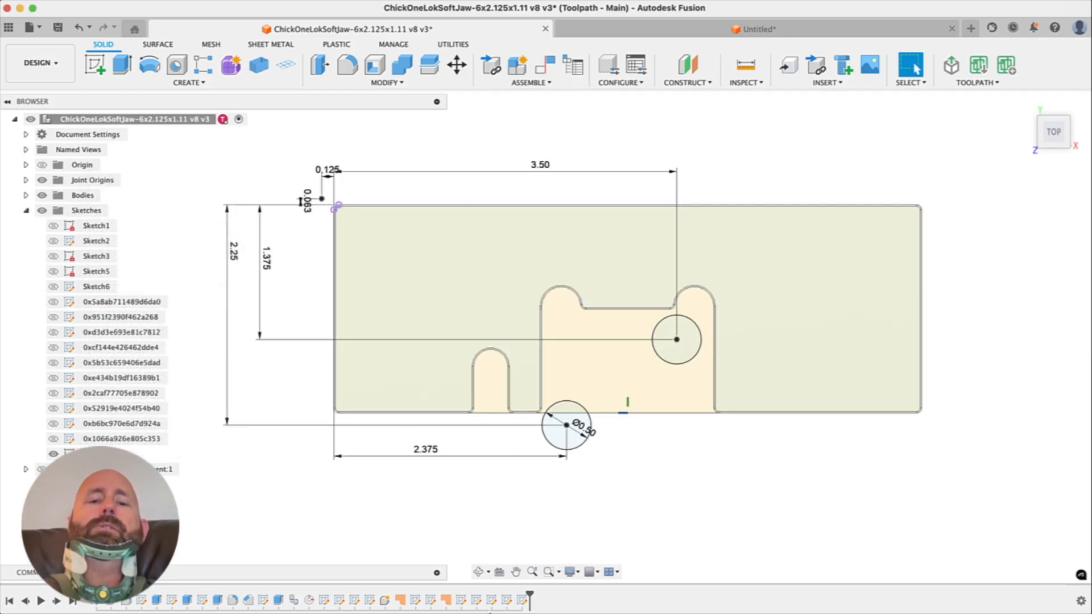
left_click(26, 212)
left_click(47, 64)
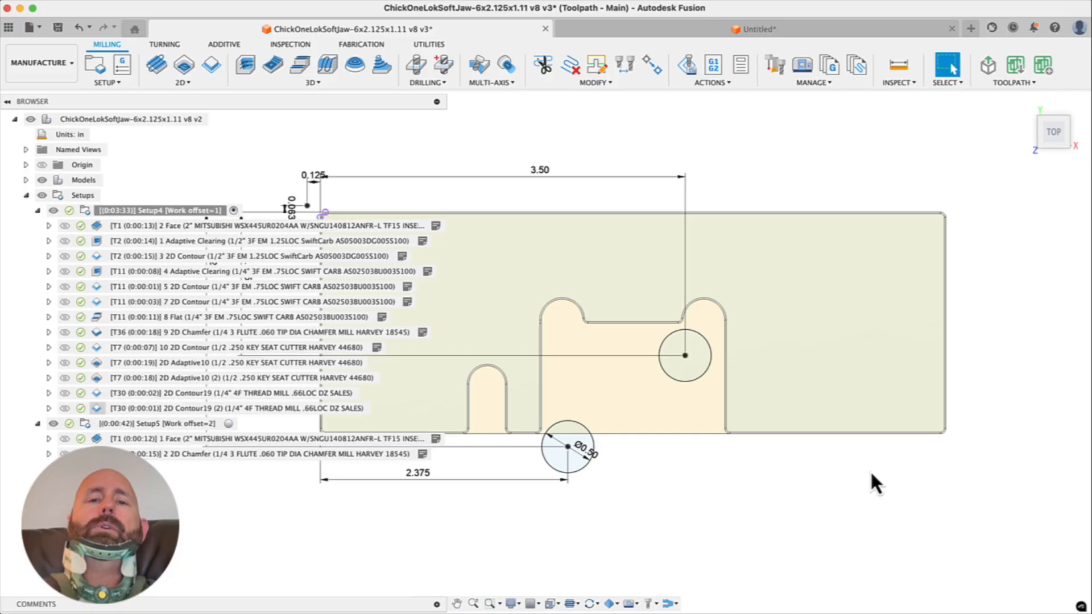
scroll(665, 469, "up", 3)
scroll(531, 471, "down", 1)
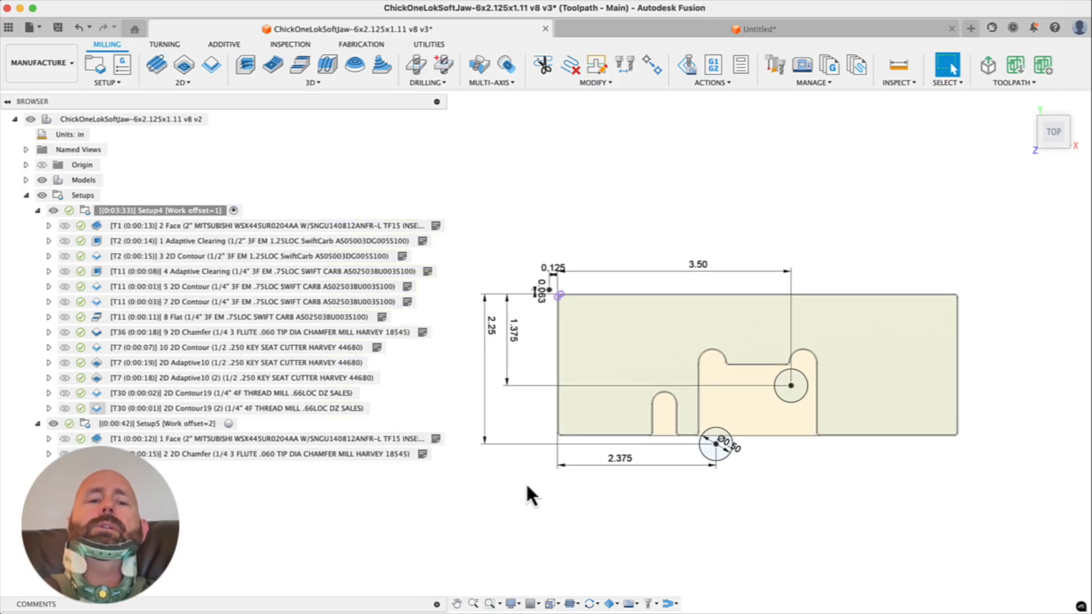
Move the 10 2D Contour key seat cutter operation after both 2D Adaptive10 operations
left_click(196, 349)
middle_click_drag(731, 436, 691, 362, "shift")
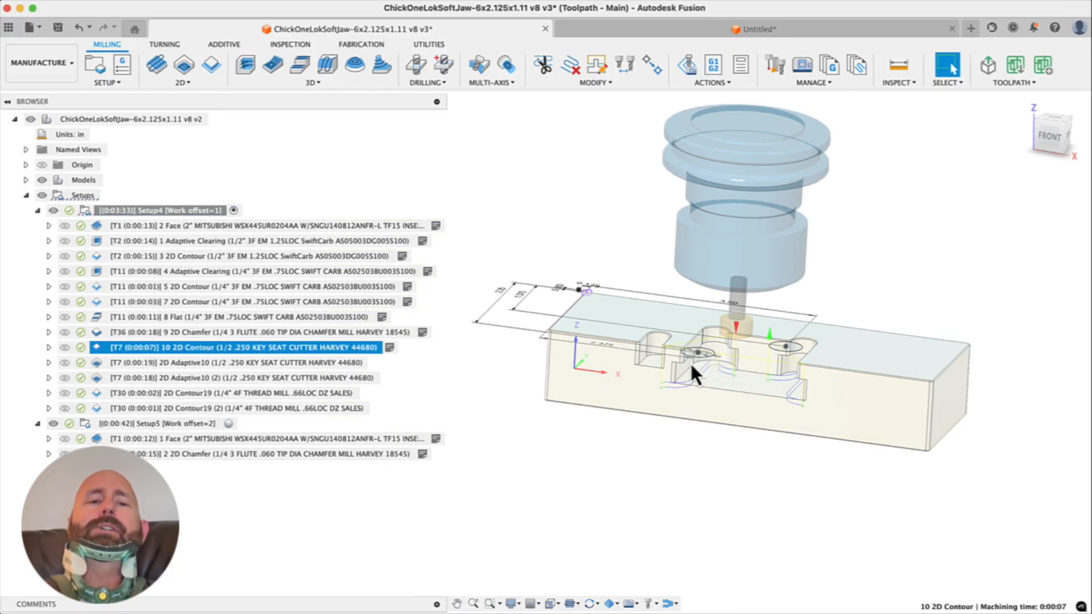
left_click_drag(271, 350, 281, 390)
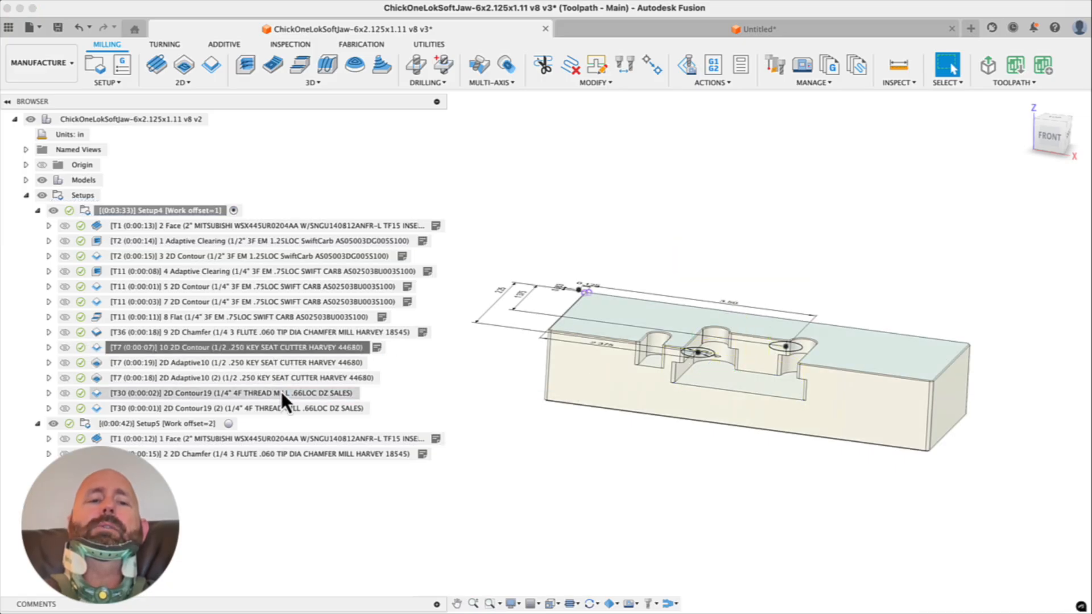
Examine the toolpaths of both 2D Adaptive10 operations and the 10 2D Contour around the large pocket
left_click(246, 348)
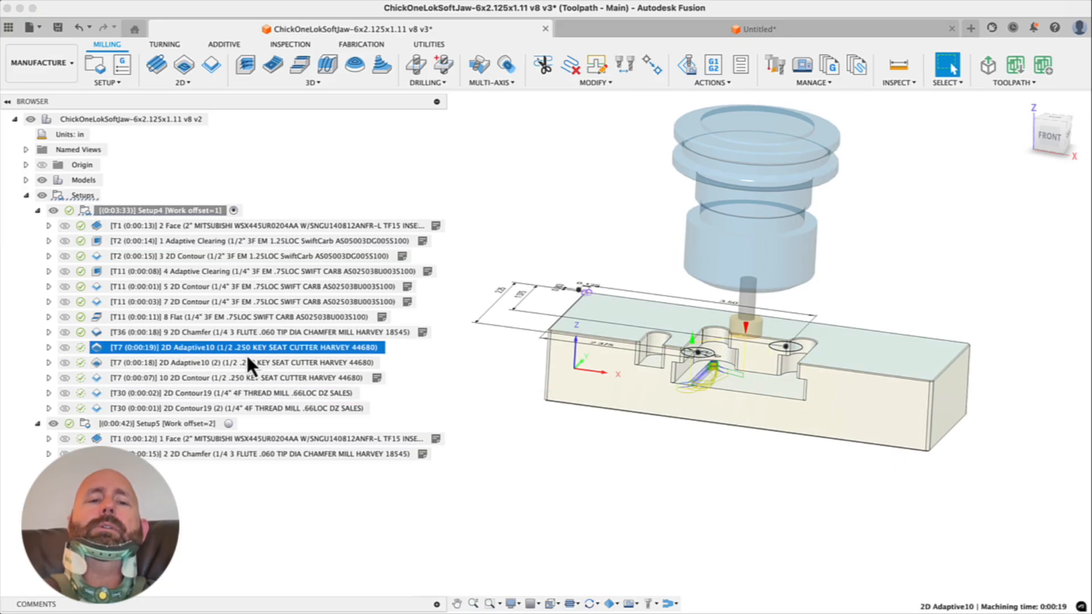
left_click(248, 367)
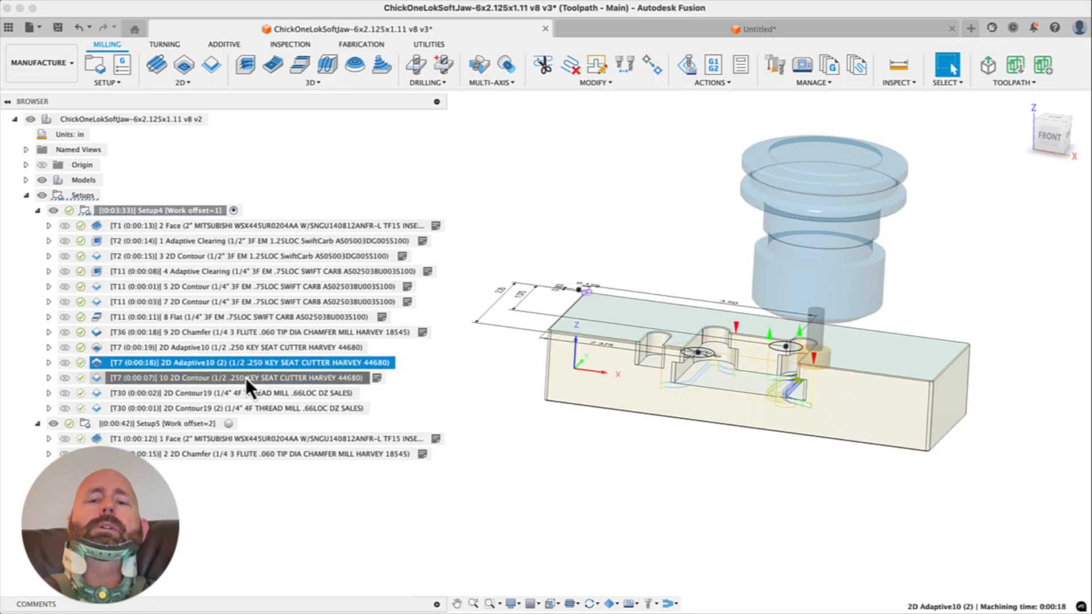
left_click(246, 378)
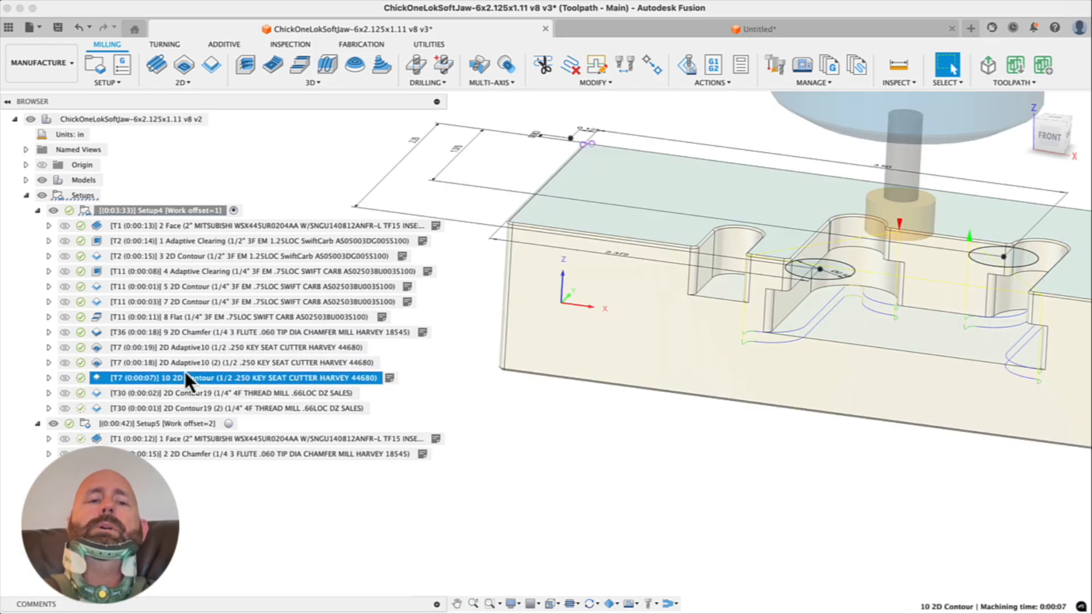
left_click(196, 348)
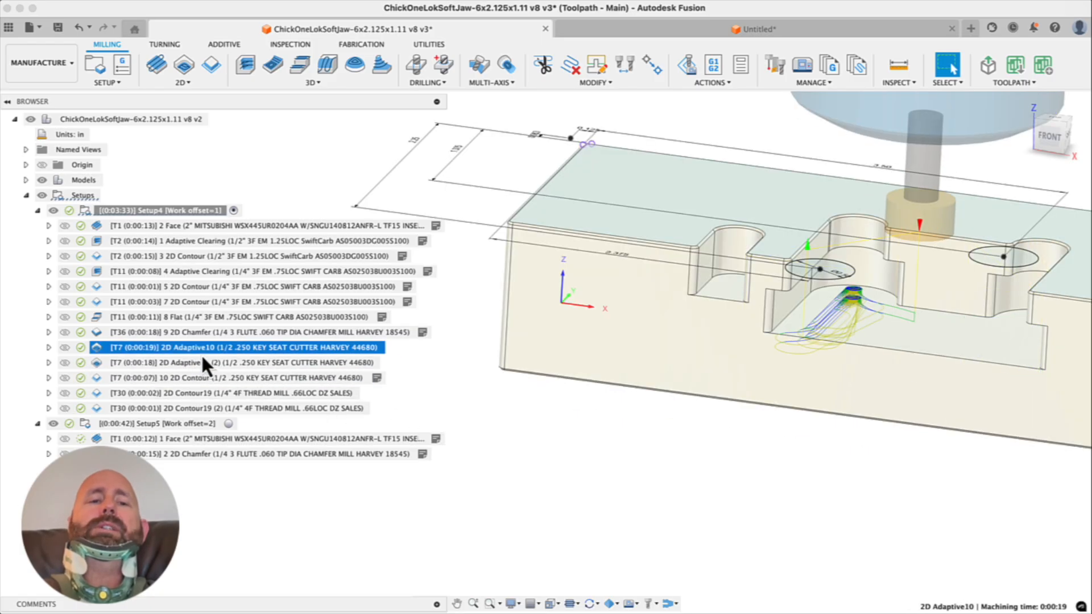
scroll(607, 370, "down", 3)
mouse_move(607, 370)
middle_mouse_down("shift")
mouse_move(611, 384)
mouse_move(603, 378)
middle_mouse_up("shift")
scroll(603, 378, "up", 2)
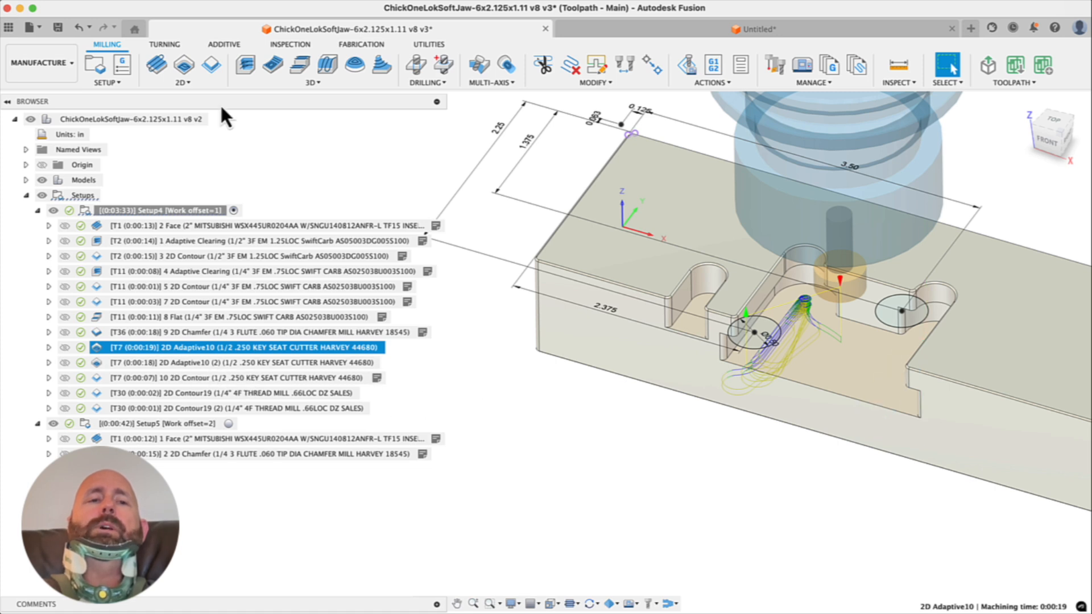
Create a Manual NC entry of type Stop and place it directly after the first 2D Adaptive10 operation
left_click(113, 81)
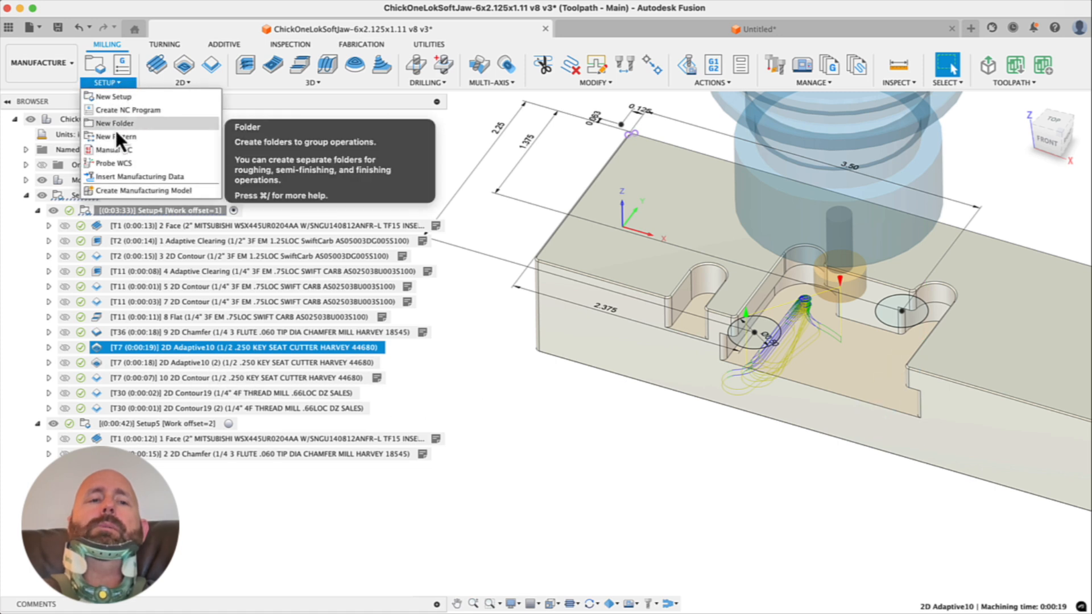
left_click(115, 149)
left_click(893, 233)
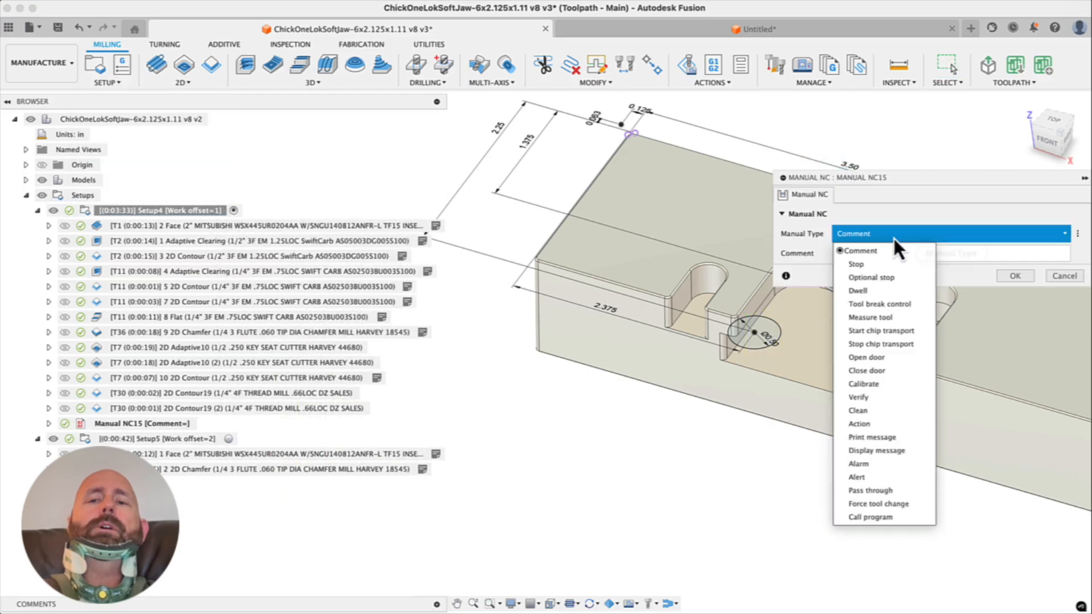
left_click(875, 264)
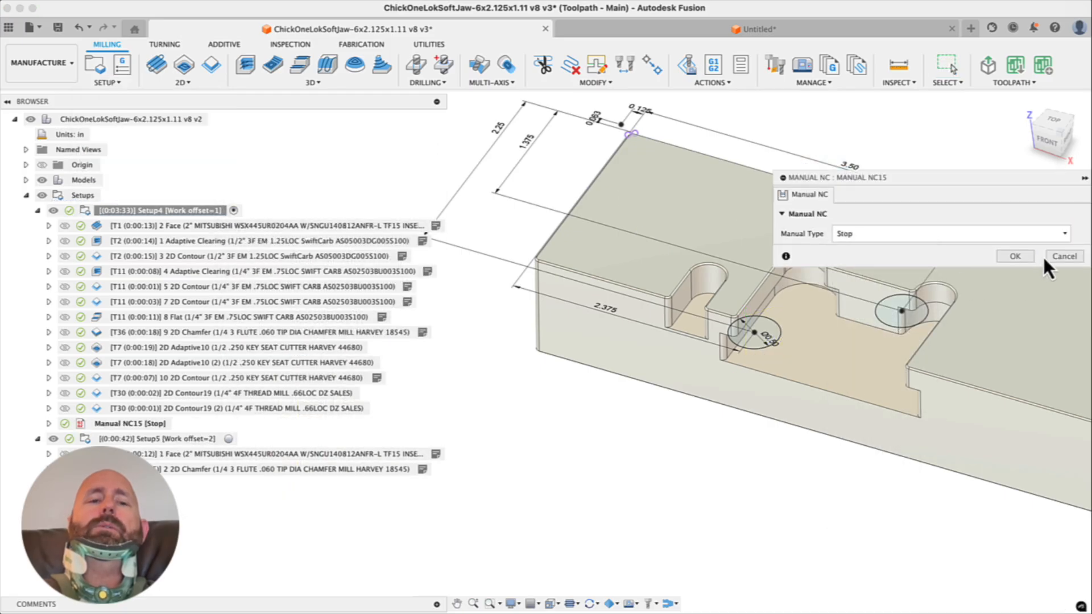
key("Return")
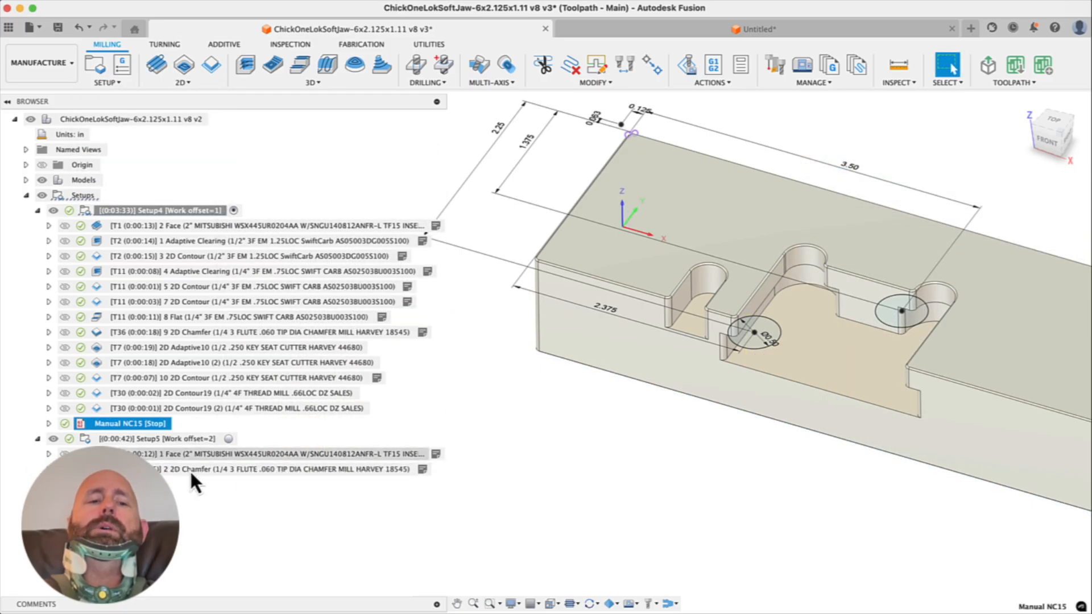
left_click_drag(150, 424, 151, 407)
left_click_drag(195, 377, 196, 355)
Duplicate the Manual NC stop and arrange the entries so one stop follows each 2D Adaptive10 operation
right_click(145, 364)
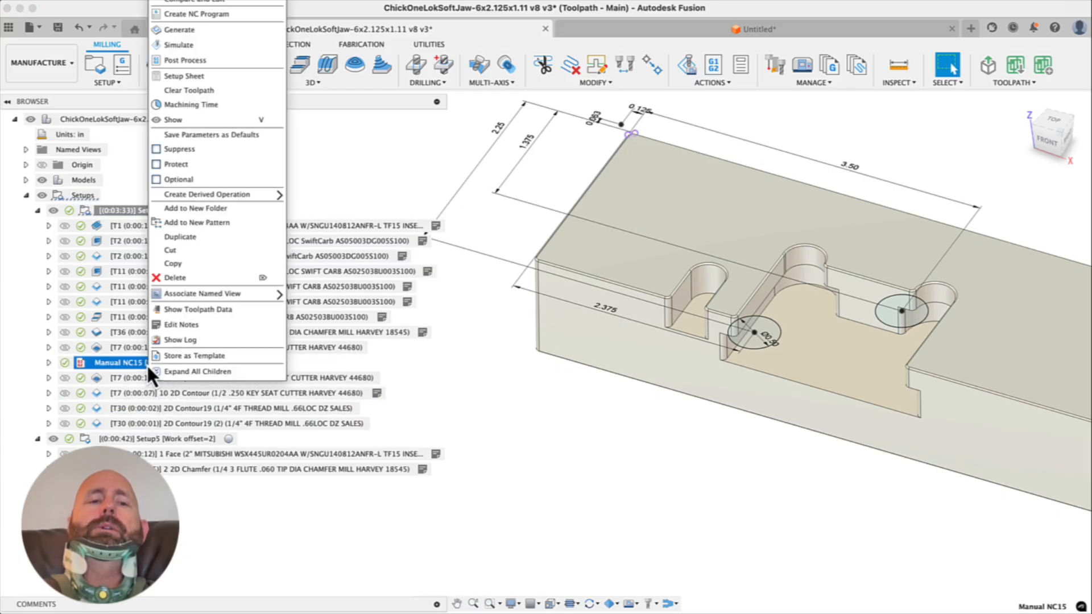
left_click(186, 237)
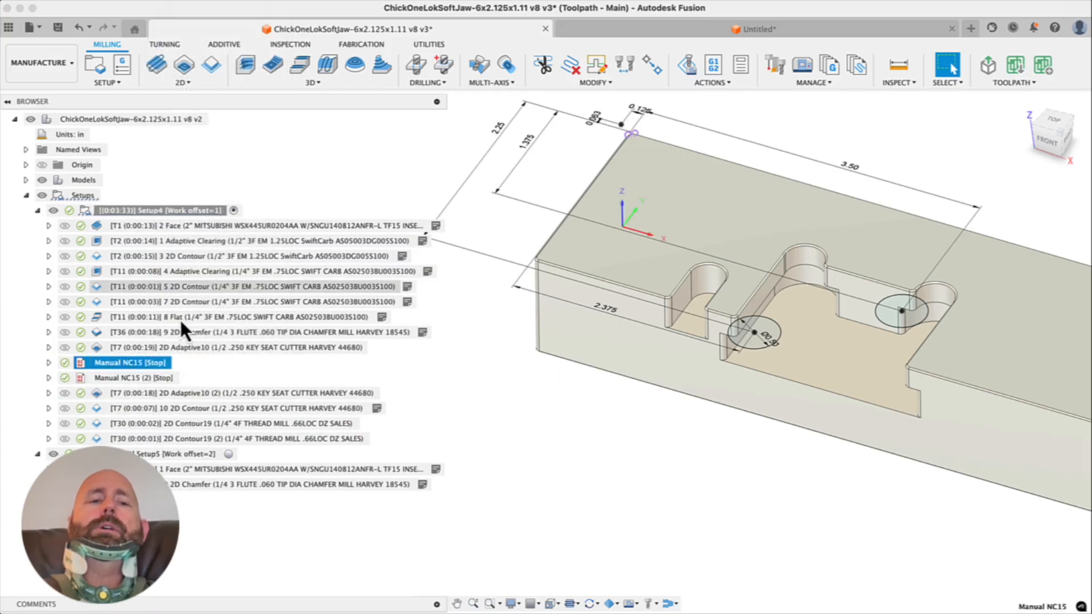
left_click_drag(141, 380, 145, 398)
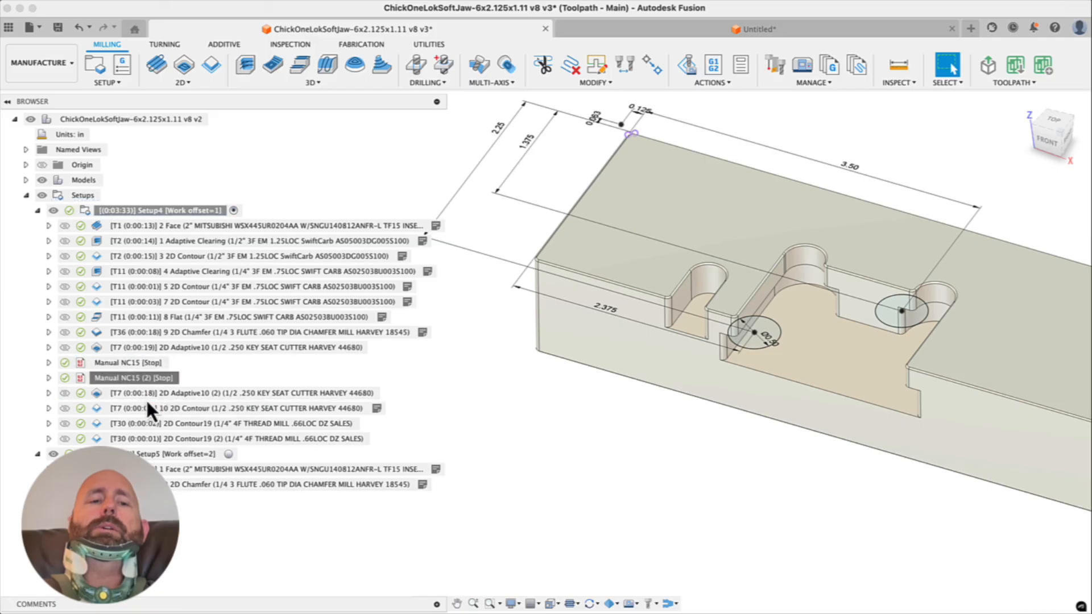
left_click(193, 365)
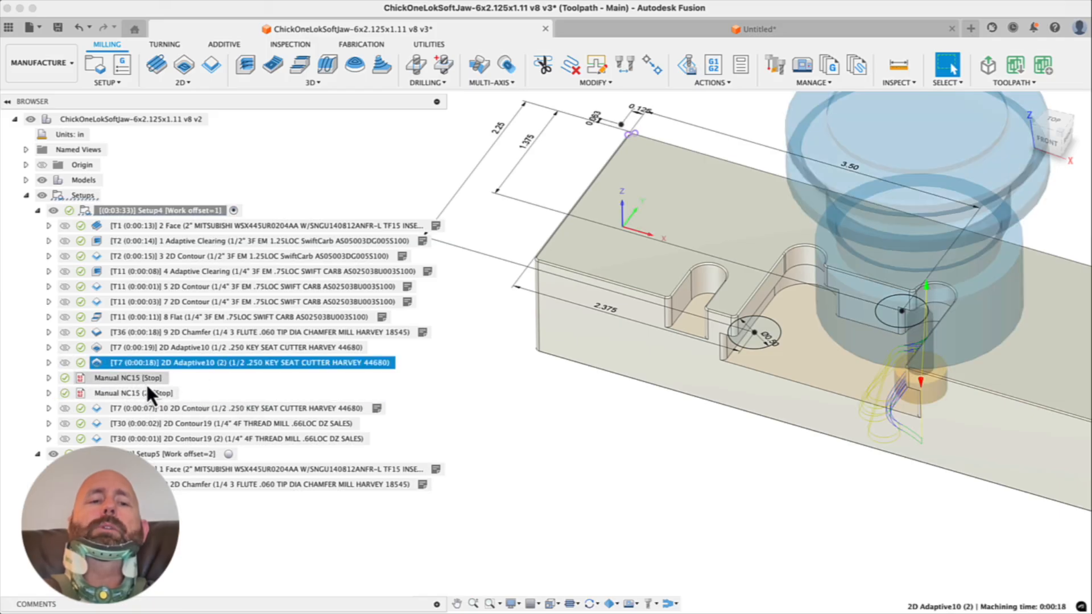
left_click(137, 382)
left_click_drag(147, 362, 171, 383)
left_click(176, 352)
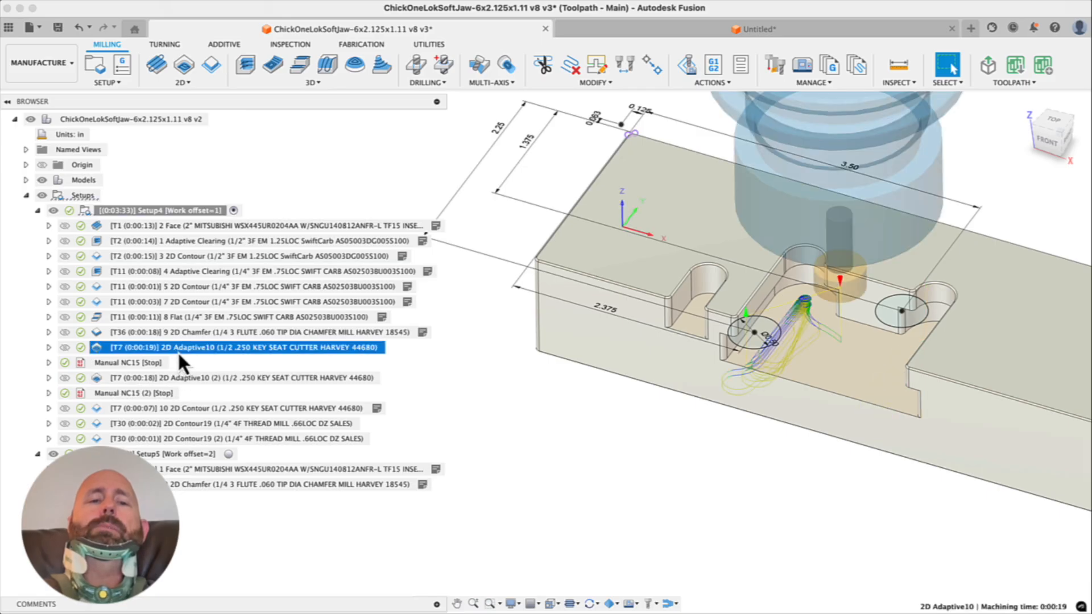
left_click(147, 377)
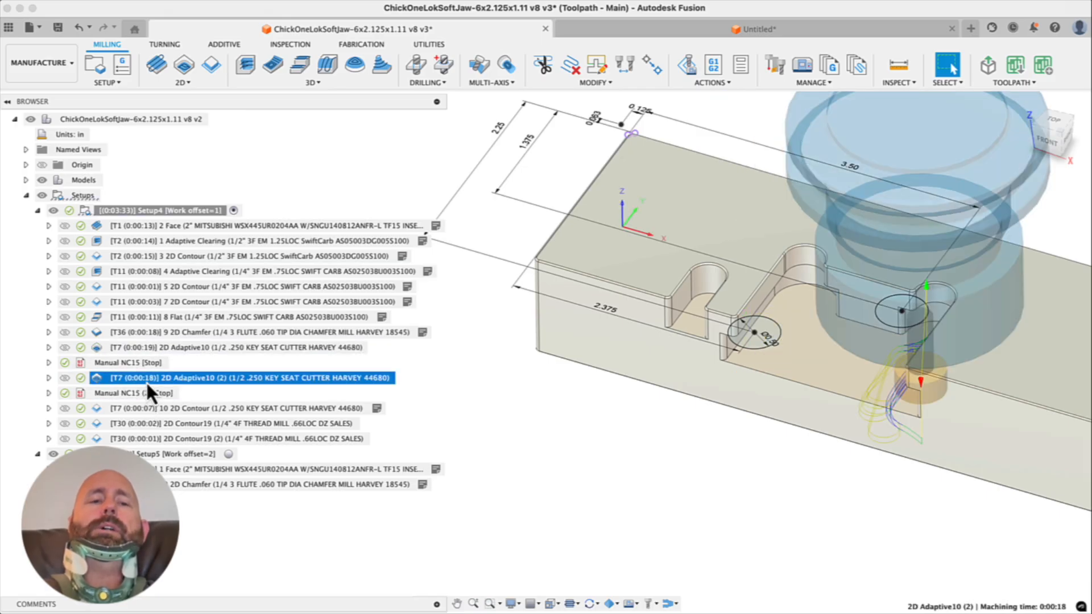
Duplicate the stop after the first 2D Adaptive10 operation and change the copy's manual type to Comment
left_click(144, 365)
right_click(149, 367)
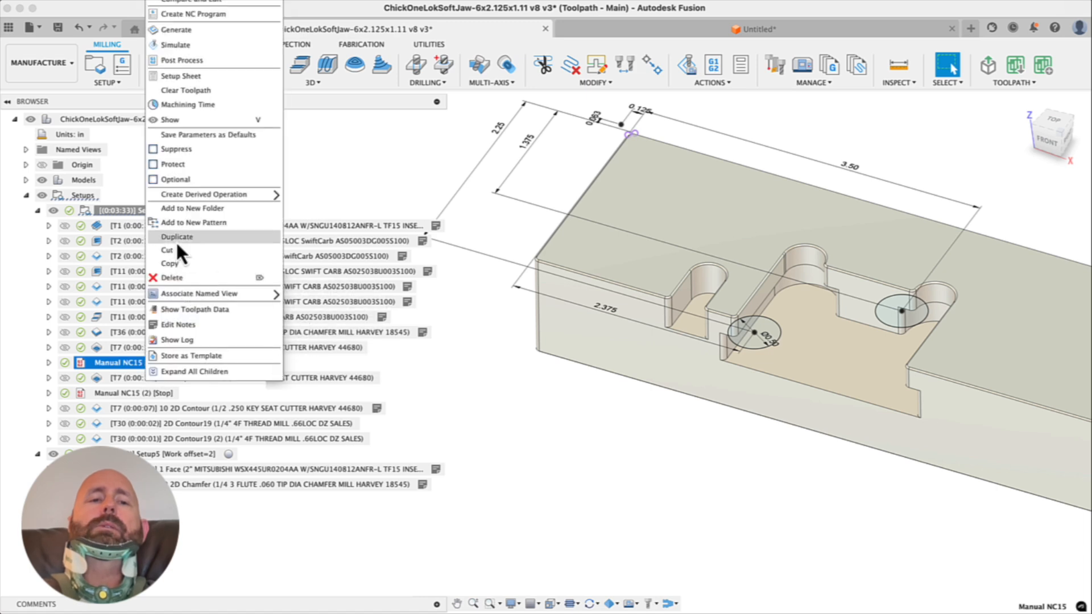
left_click(176, 238)
left_click(142, 379)
double_click(142, 382)
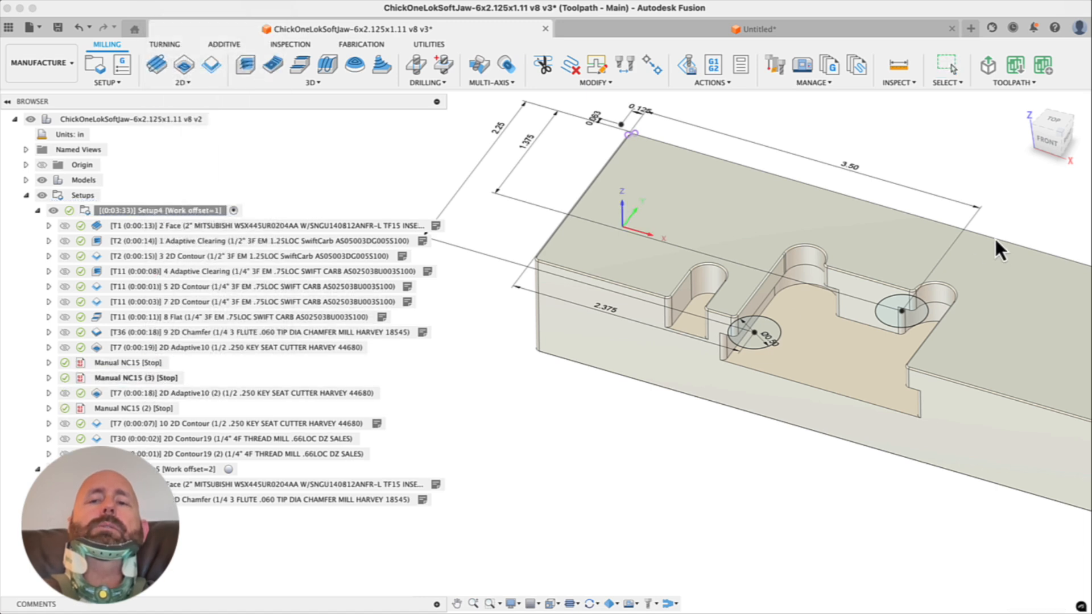
left_click(926, 233)
left_click(899, 248)
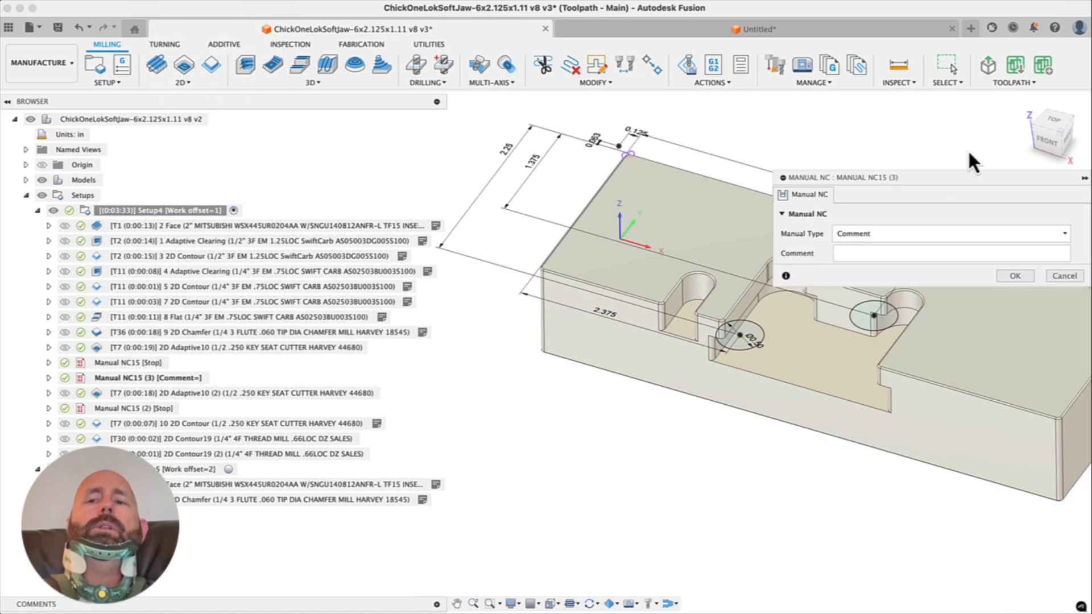
left_click(1053, 121)
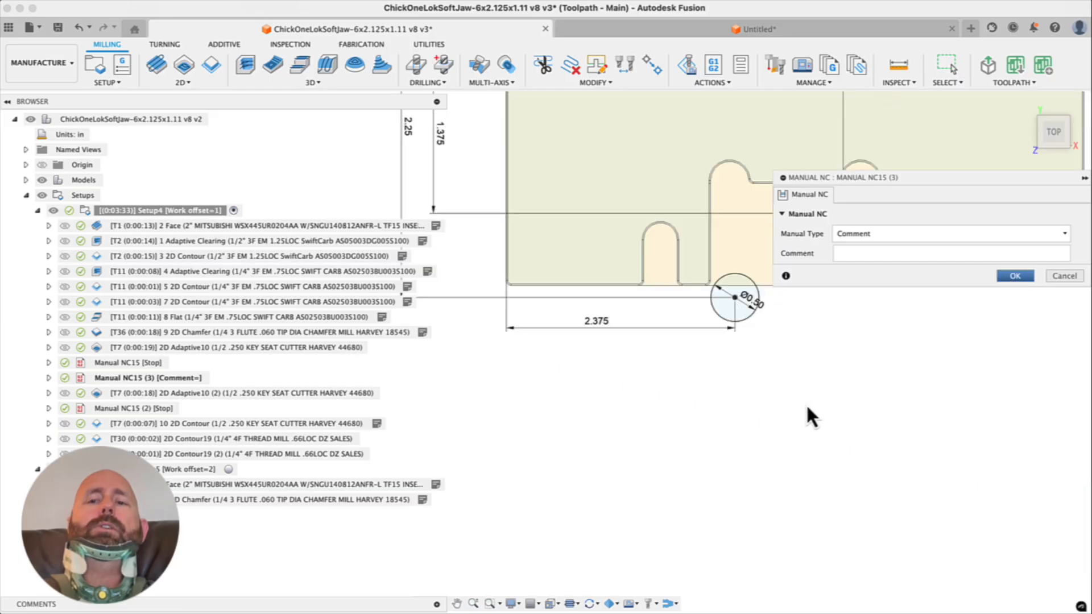
key("Return")
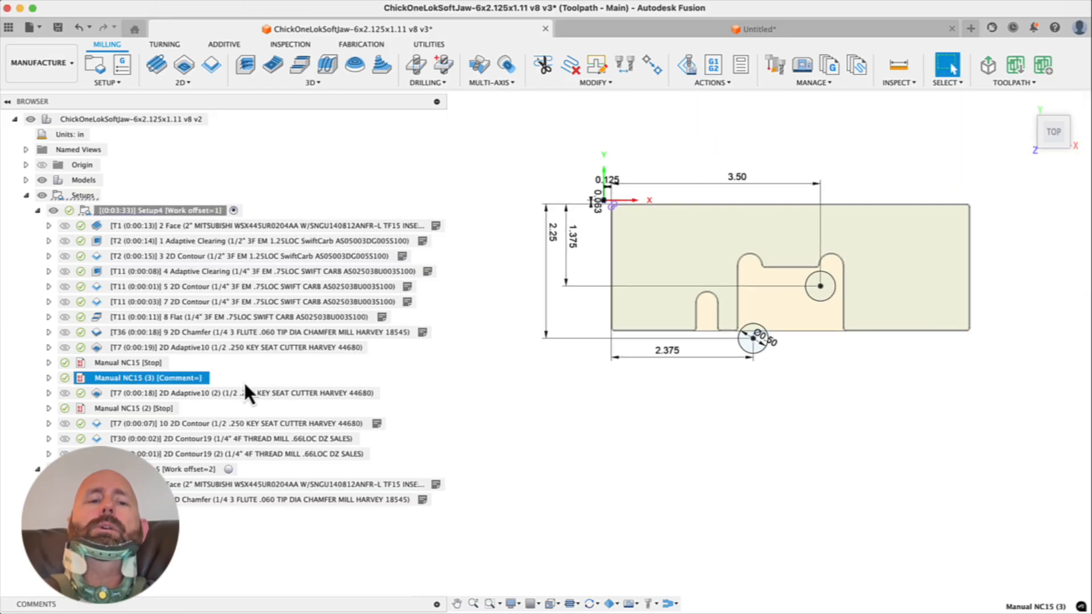
Check the first 2D Adaptive10 toolpath against the front-edge circle and set the Manual NC comment to "G1 X2.375 Y-2.25"
left_click(184, 347)
scroll(745, 297, "up", 5)
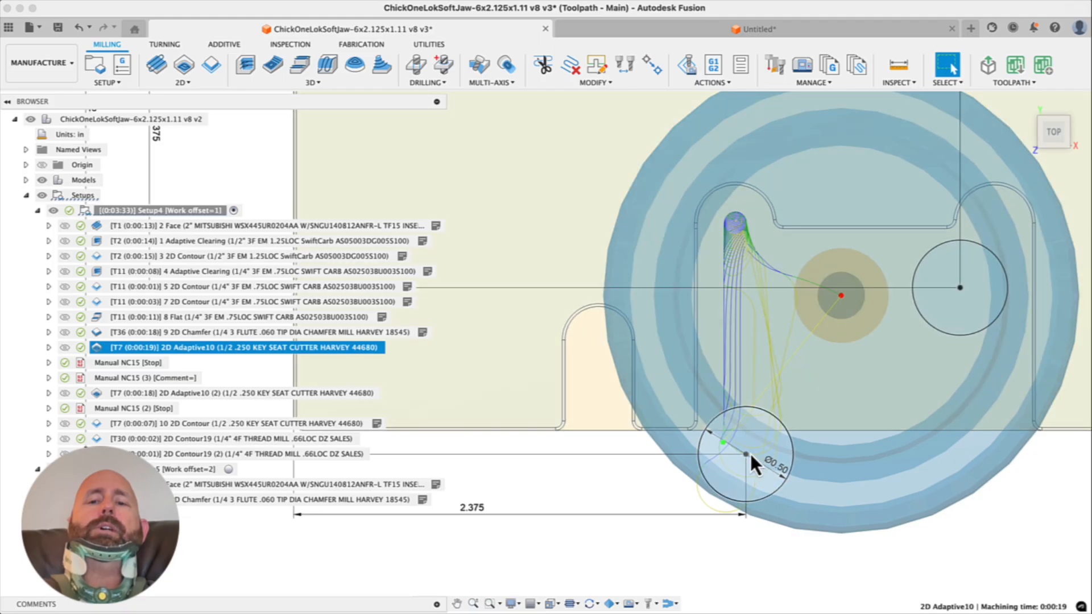
scroll(749, 455, "up", 3)
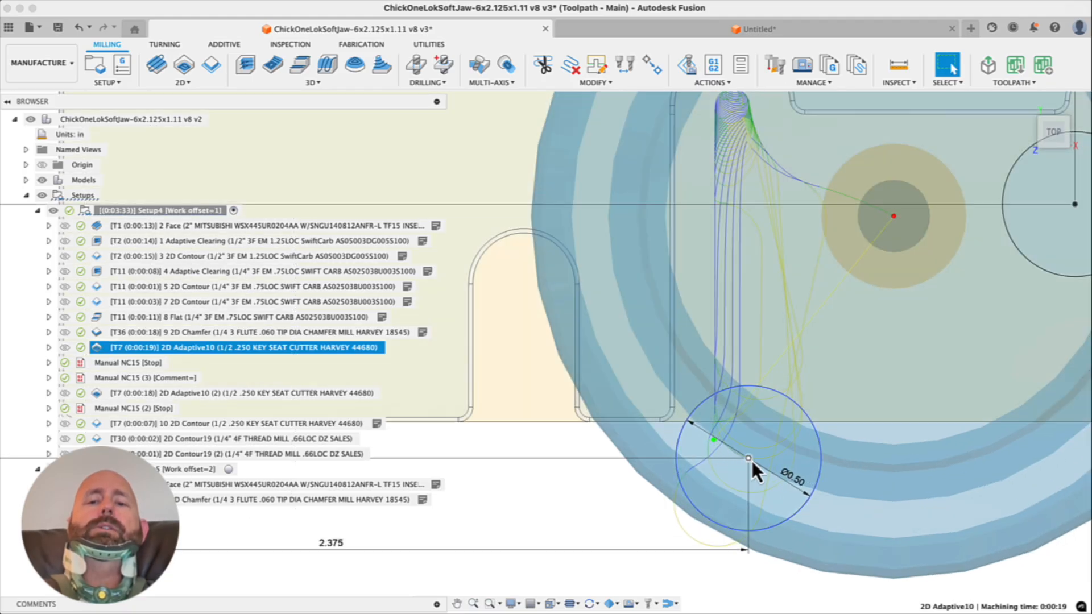
scroll(751, 461, "down", 10)
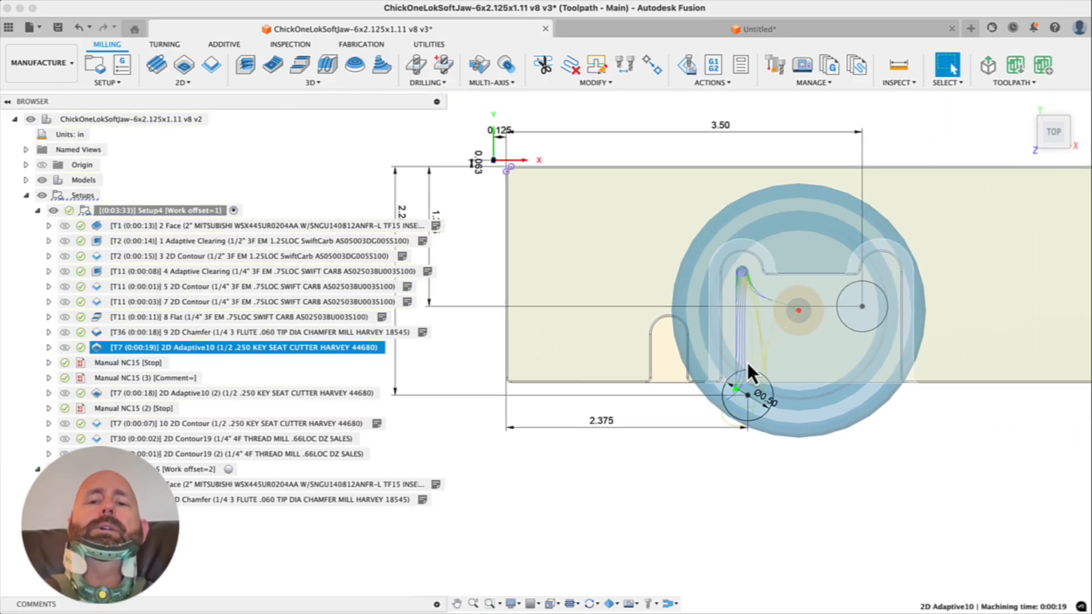
left_click(614, 435)
left_click(148, 378)
left_click(855, 235)
left_click(865, 232)
left_click(864, 254)
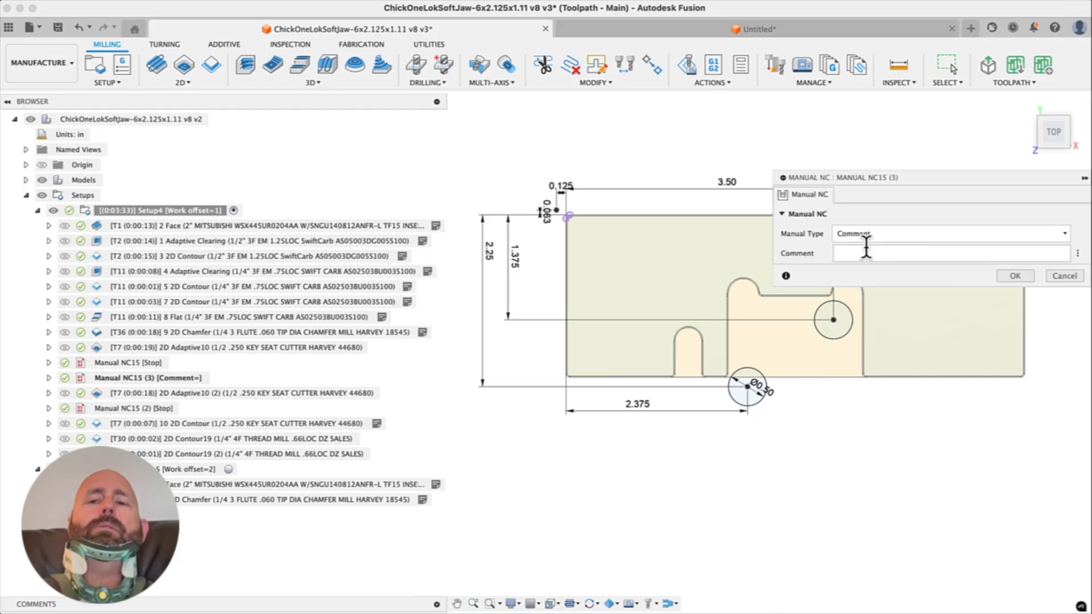
type("C")
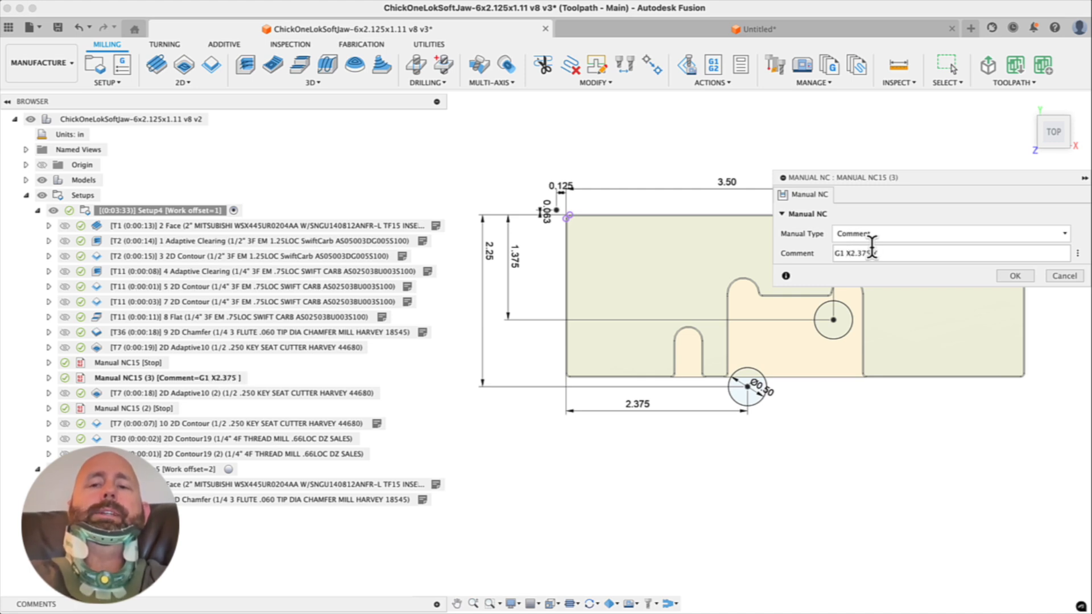
type("Y-2.25")
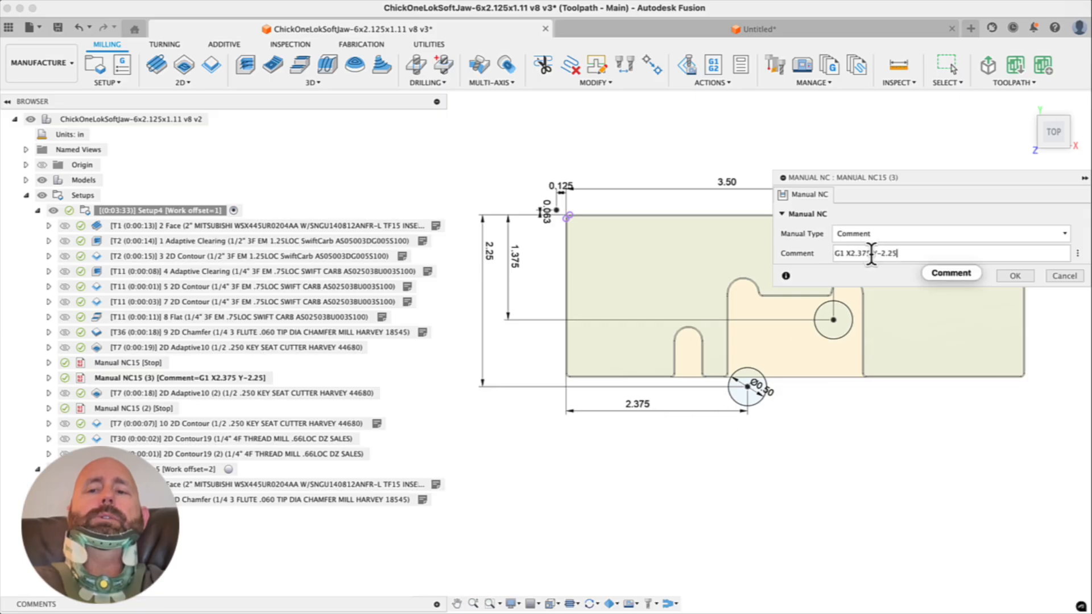
left_click(1013, 277)
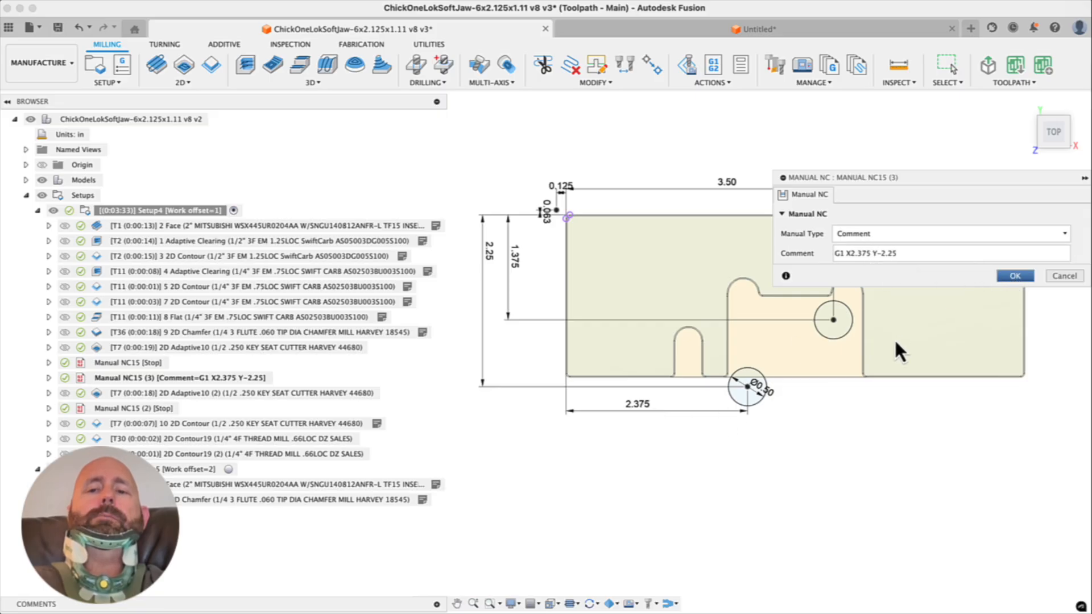
Duplicate the Manual NC stop after the second 2D Adaptive10 operation and change the copy's manual type to Comment
left_click(146, 409)
right_click(146, 408)
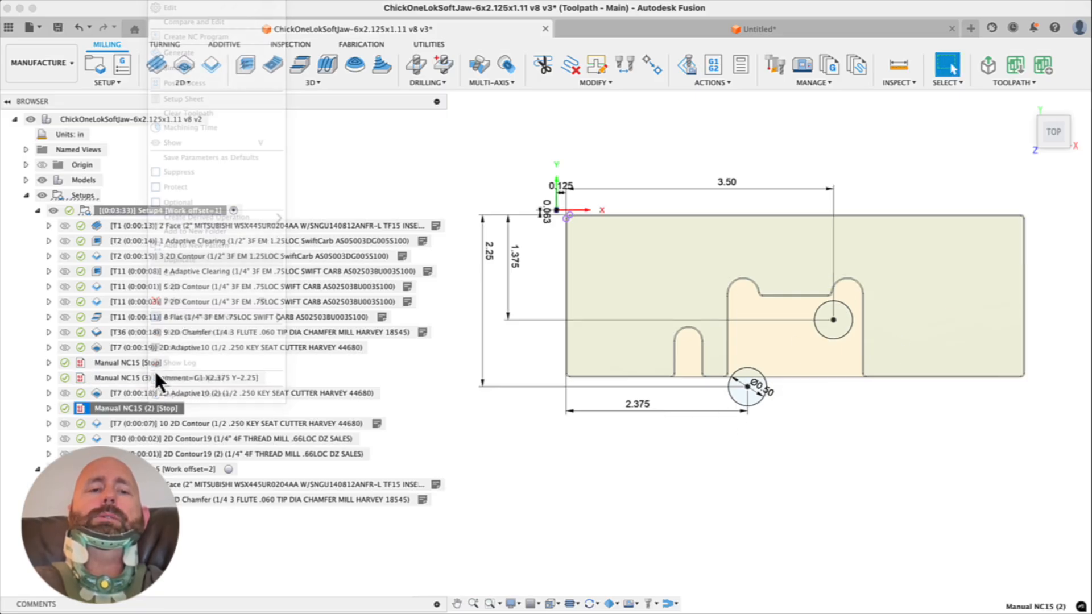
left_click(154, 377)
left_click(145, 425)
right_click(146, 424)
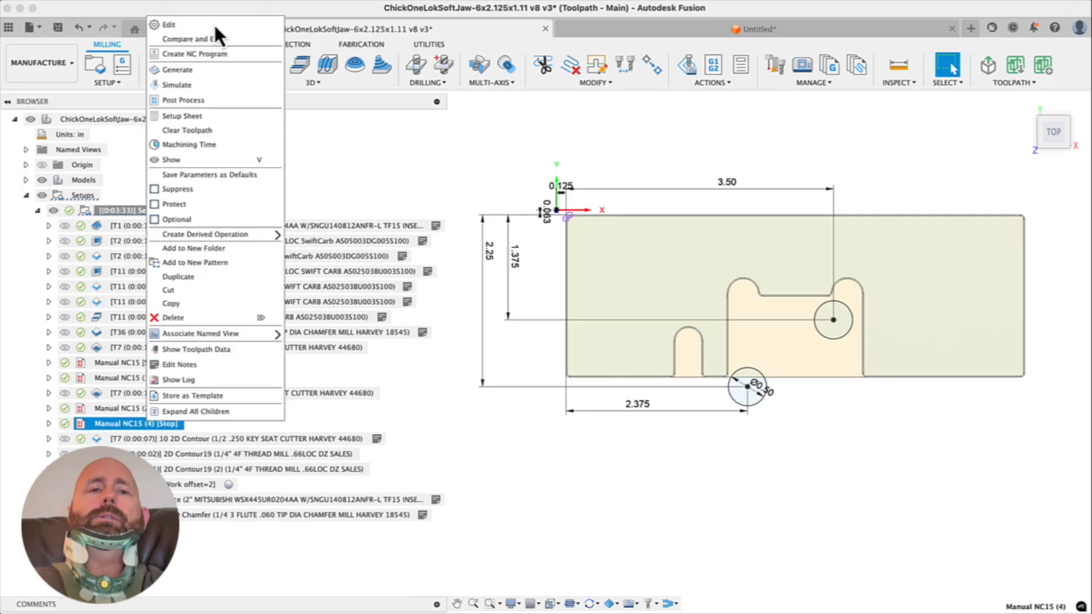
left_click(213, 23)
left_click(870, 233)
left_click(867, 246)
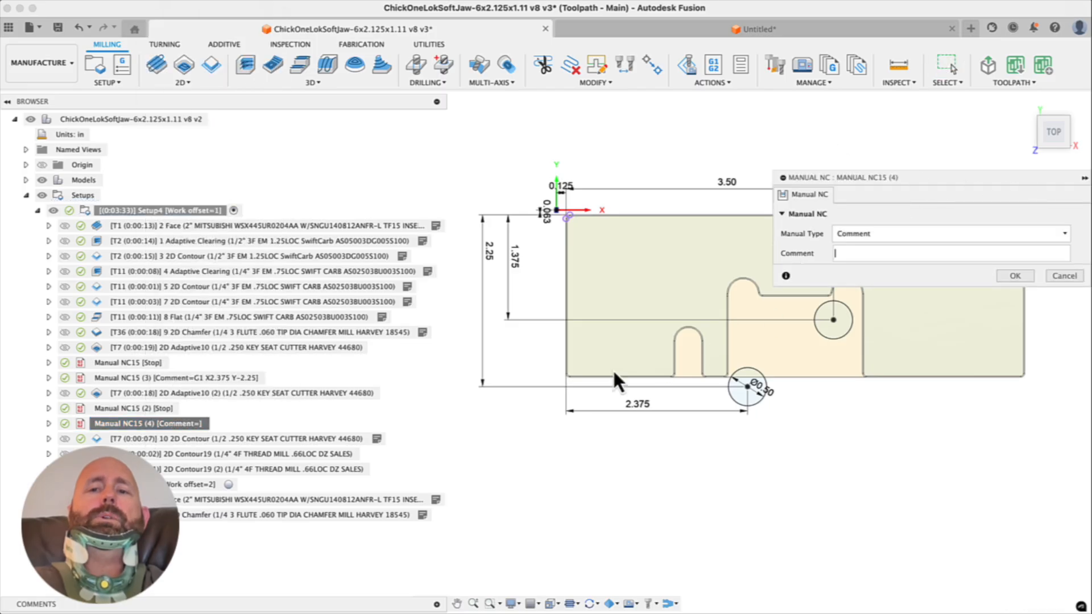
Set the new Manual NC comment to the inner circle's center coordinates, "G1 X3.5 Y-1.375"
scroll(637, 387, "down", 5)
scroll(630, 238, "up", 2)
scroll(630, 240, "up", 2)
type("G1")
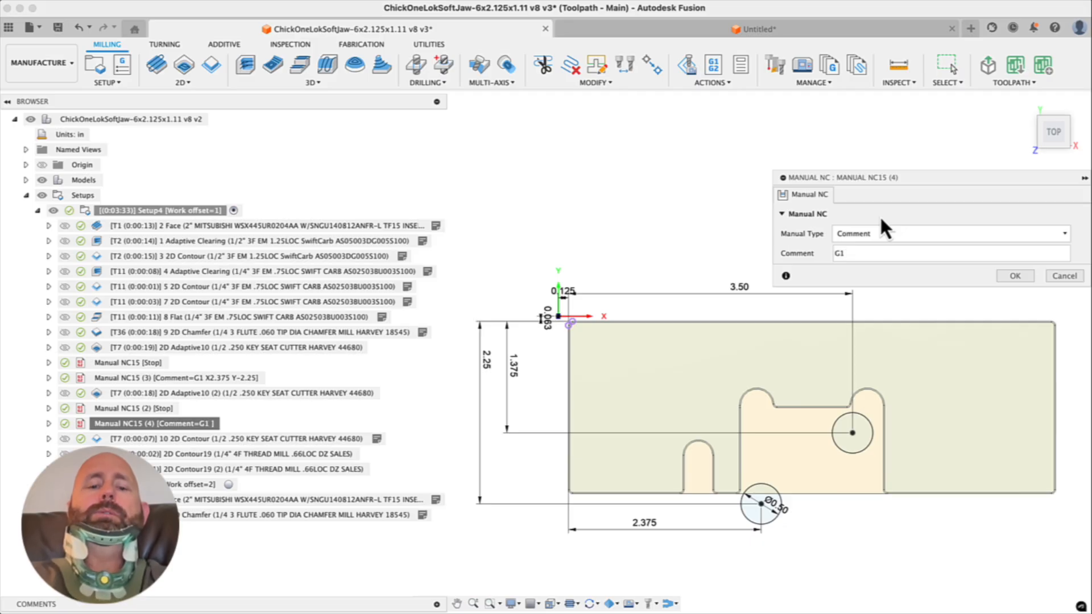
type(" X3")
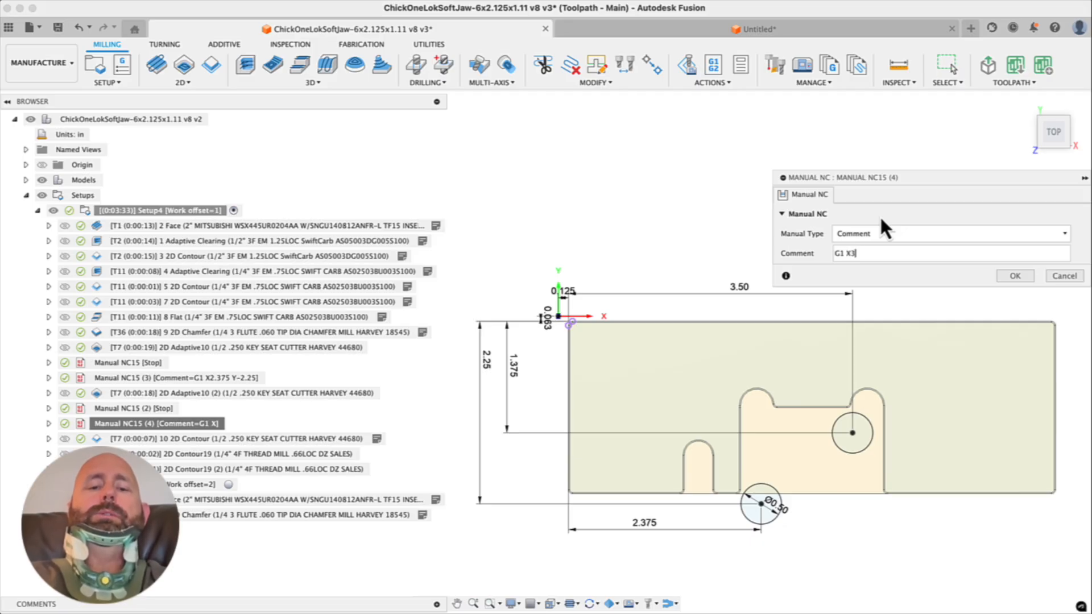
type(".5 Y")
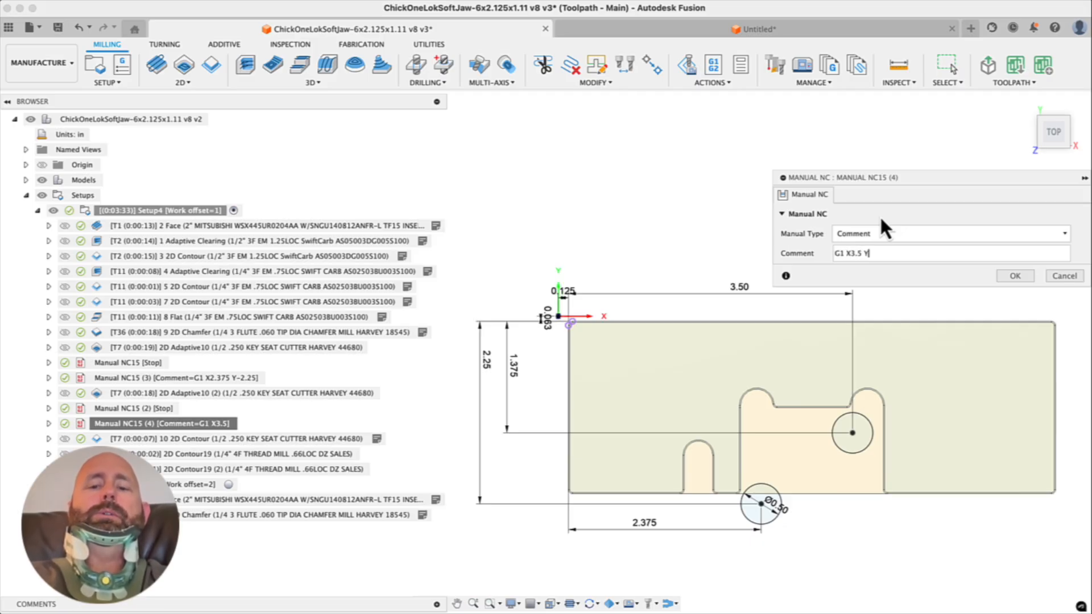
type("-1")
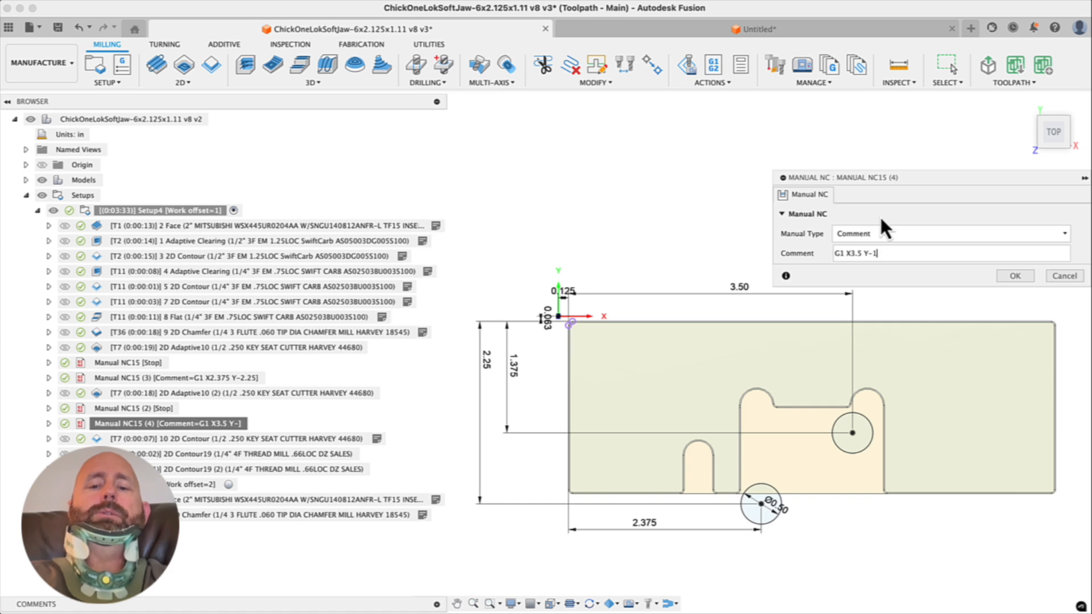
type(".375")
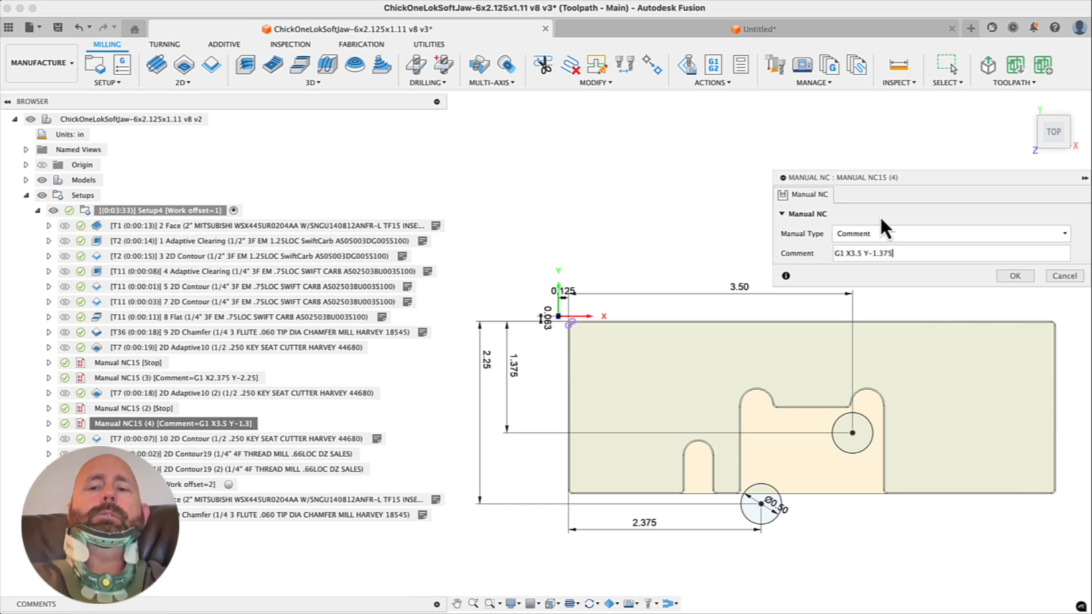
key("Return")
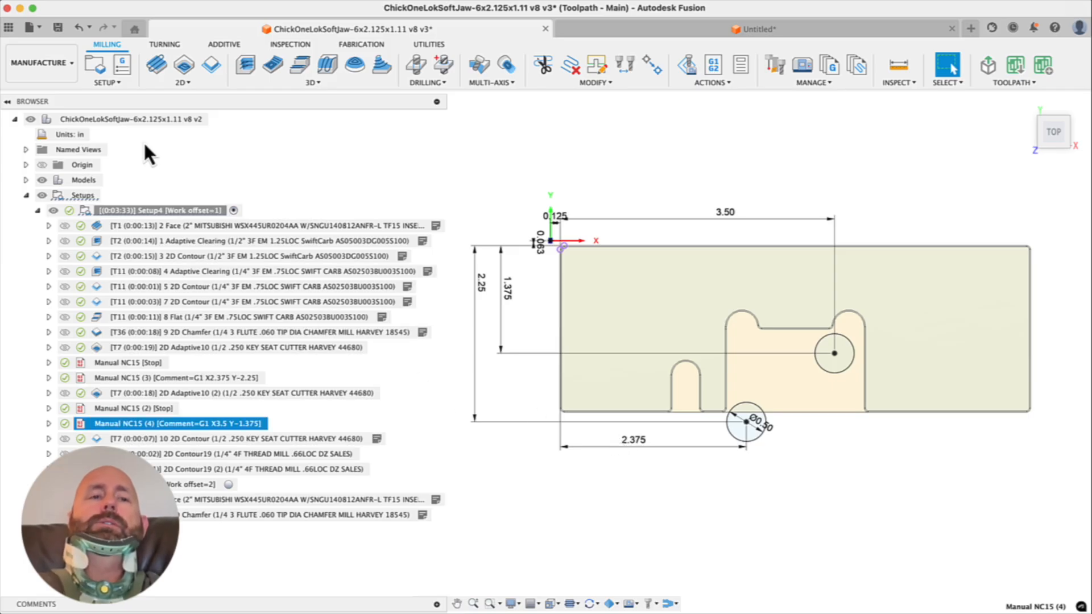
Switch to the Design workspace, expand the sketches and select the Retract sketch
left_click(44, 63)
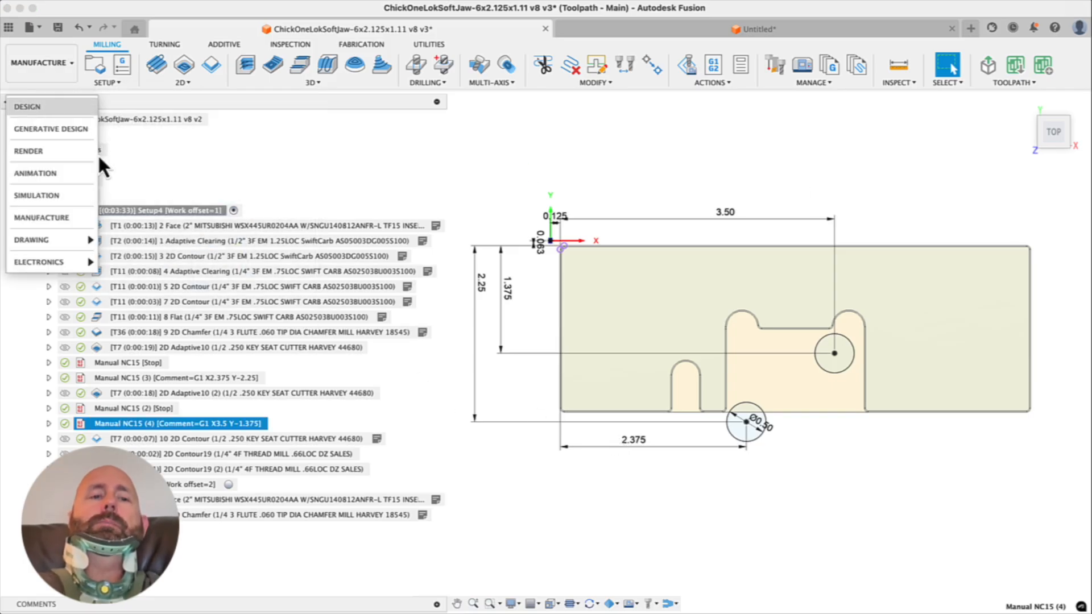
left_click(34, 107)
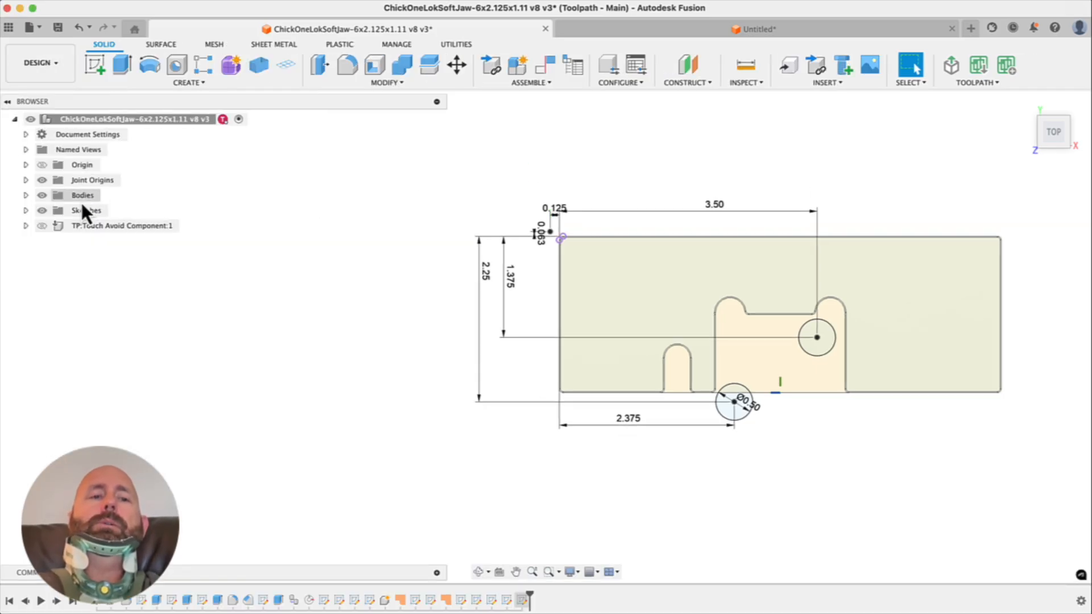
left_click(26, 211)
left_click(96, 454)
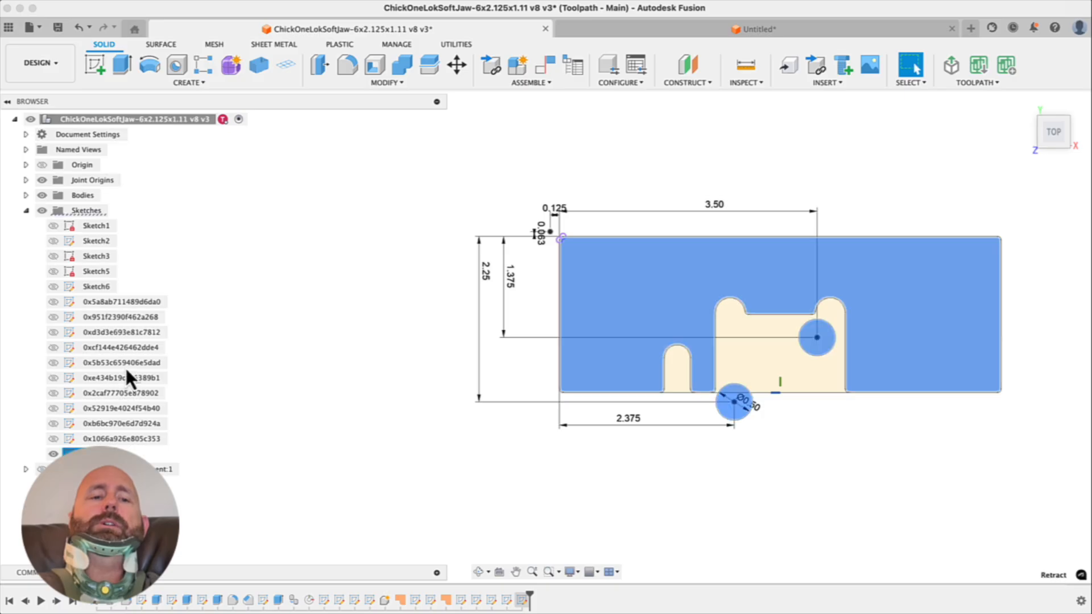
right_click(96, 454)
left_click(154, 371)
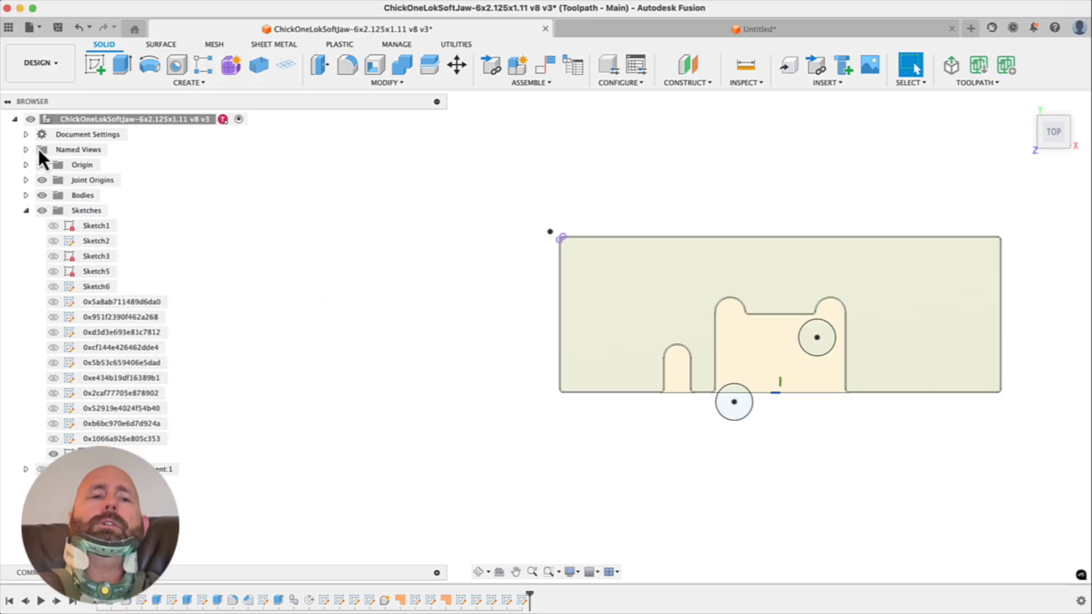
left_click(54, 454)
right_click(91, 454)
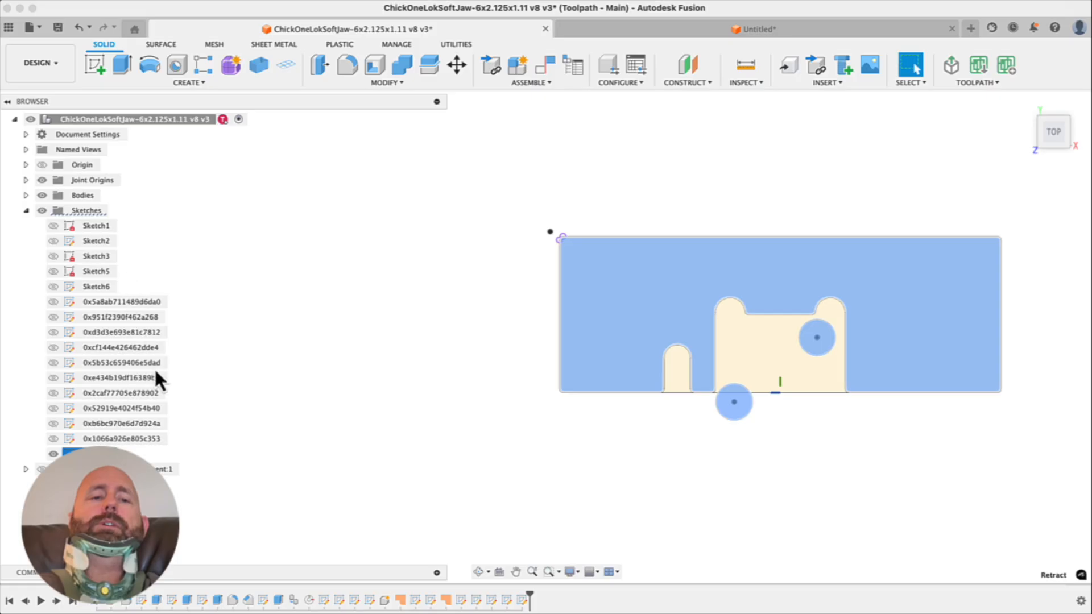
left_click(206, 381)
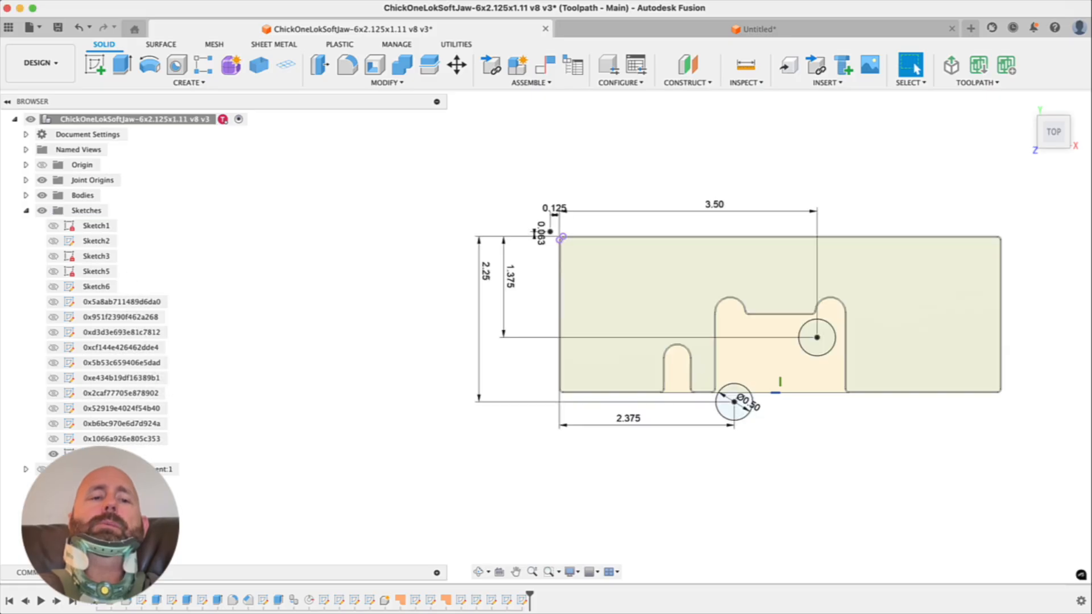
Hide the Retract sketch and return to the Manufacture workspace
left_click(53, 455)
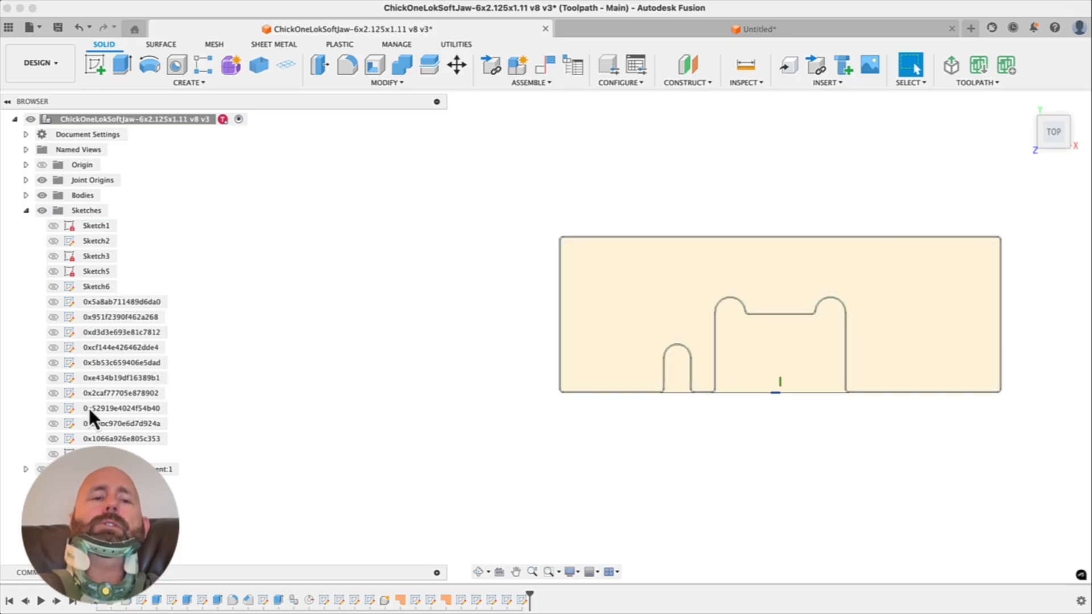
left_click(40, 63)
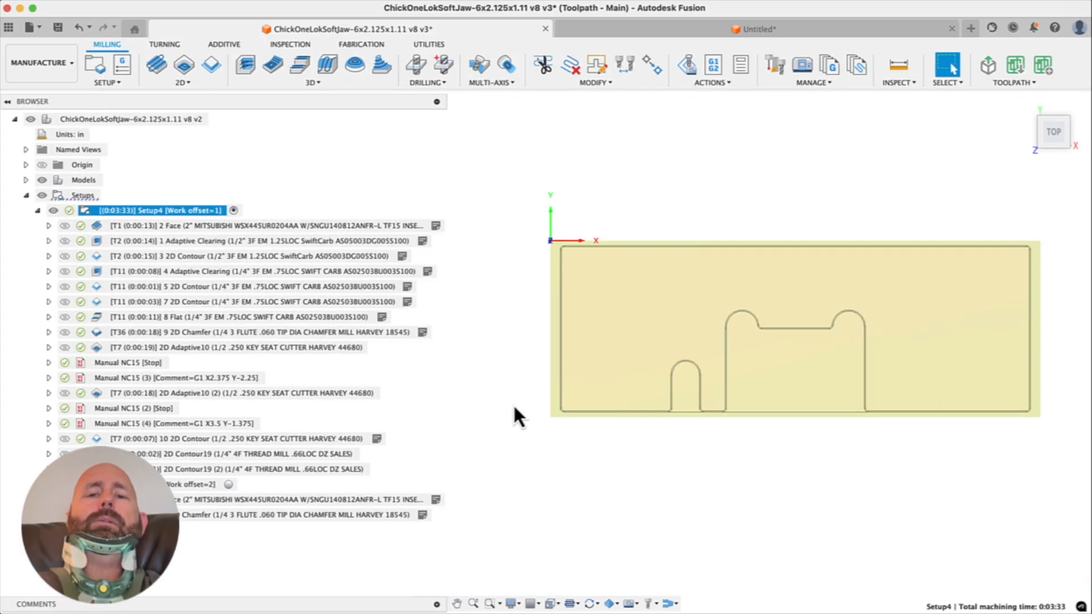
scroll(574, 390, "down", 4)
middle_click_drag(583, 385, 635, 335, "shift")
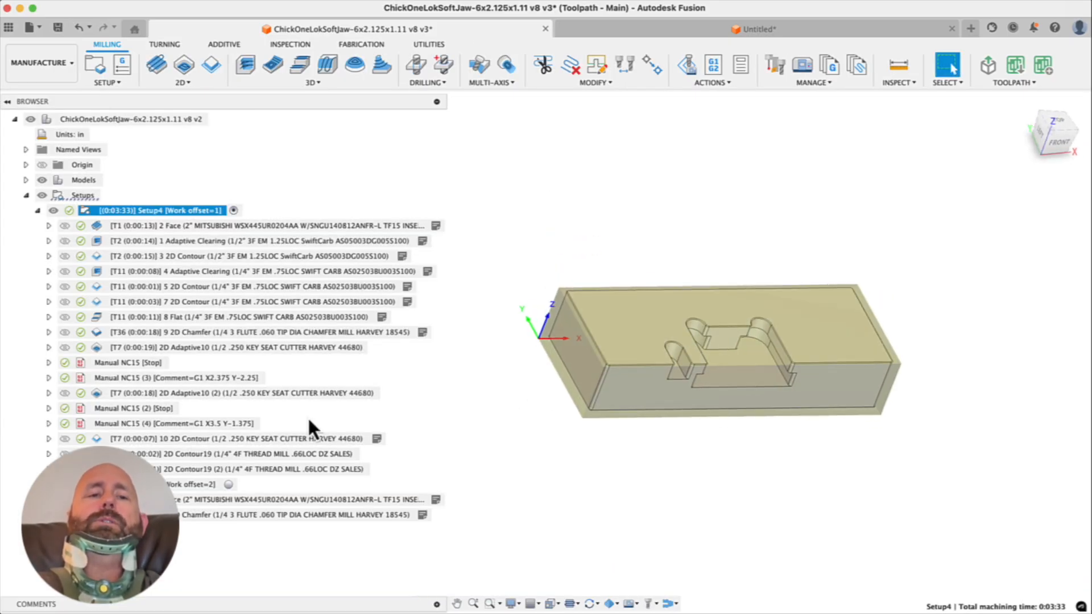
Save the document with the version description "Ready to post"
left_click(59, 31)
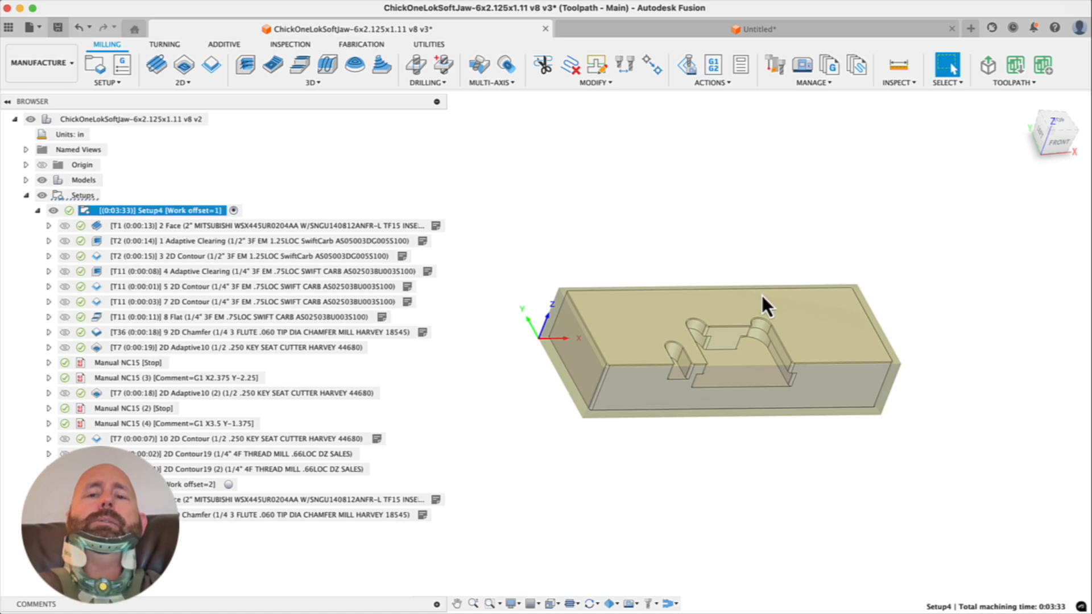
type("Ready to cut")
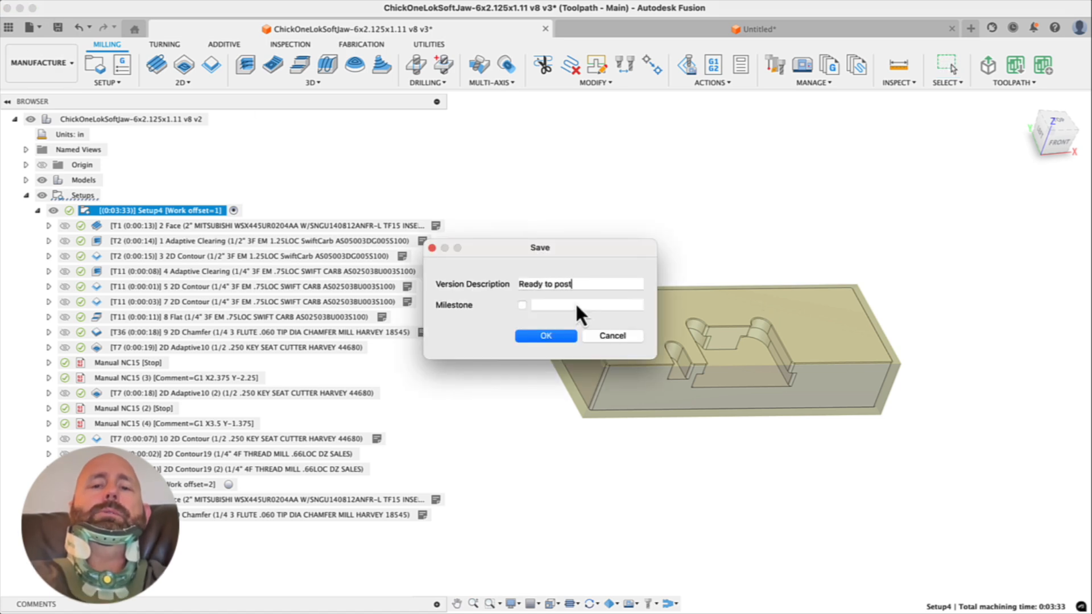
key("Return")
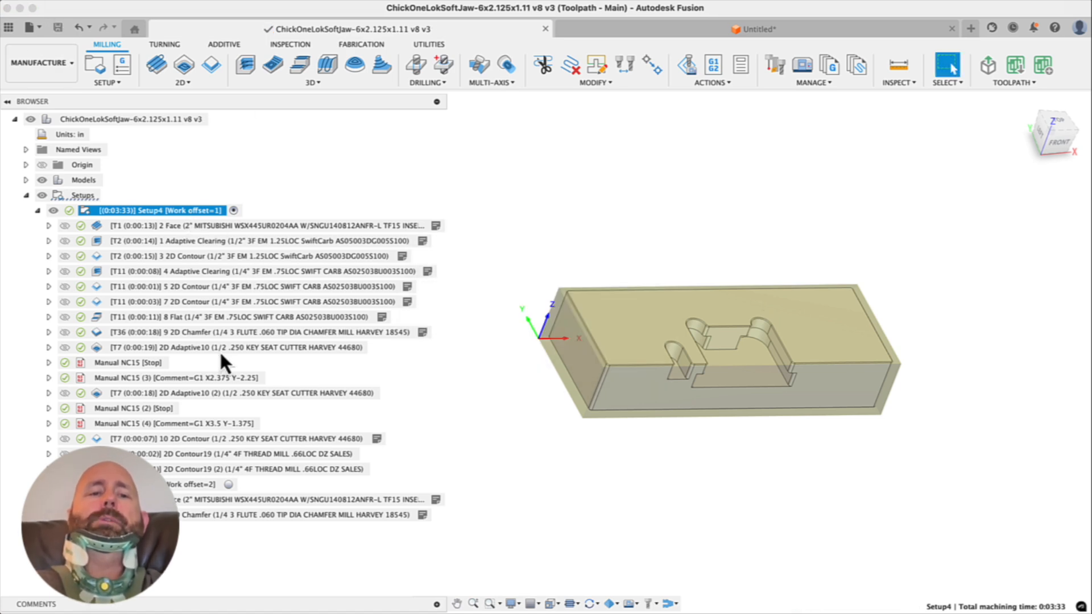
Simulate Setup4 and go to the issue markers in the two 2D Adaptive10 key seat cutter operations
left_click(224, 326)
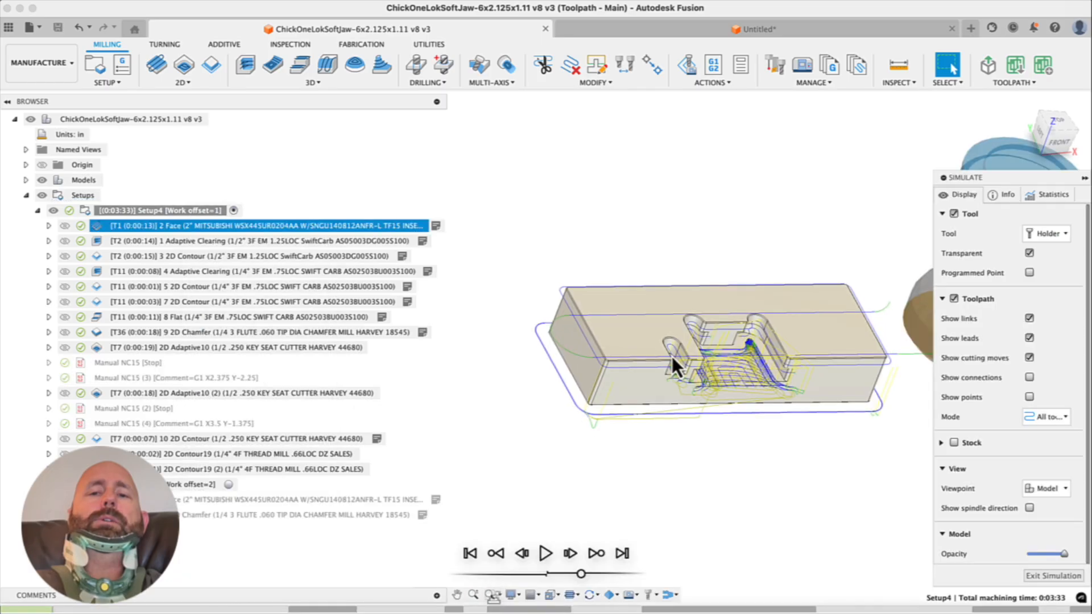
left_click(722, 609)
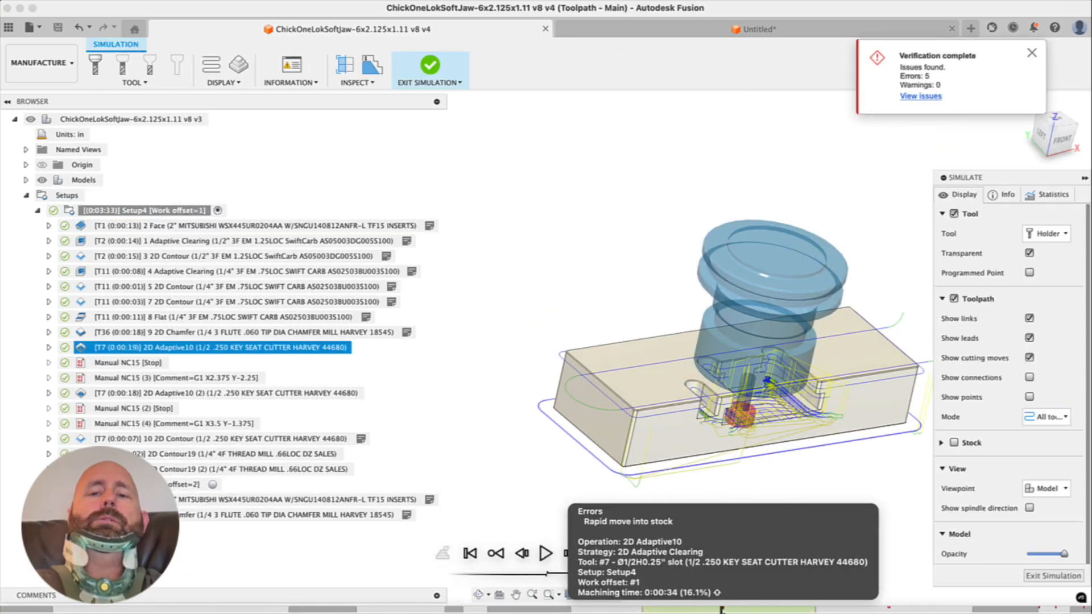
left_click(890, 609)
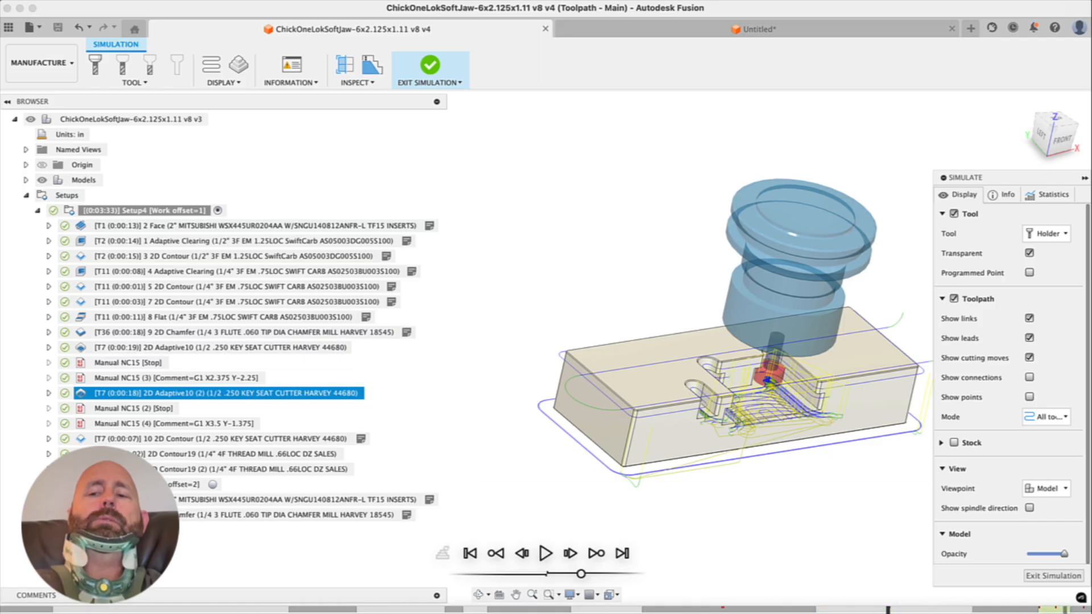
Go to the issue marker in 2D Contour19 and inspect the thread mill's clearance to the pocket wall, then exit the simulation
left_click(1038, 609)
scroll(755, 359, "up", 5)
middle_click_drag(633, 372, 623, 408, "shift")
scroll(706, 409, "up", 3)
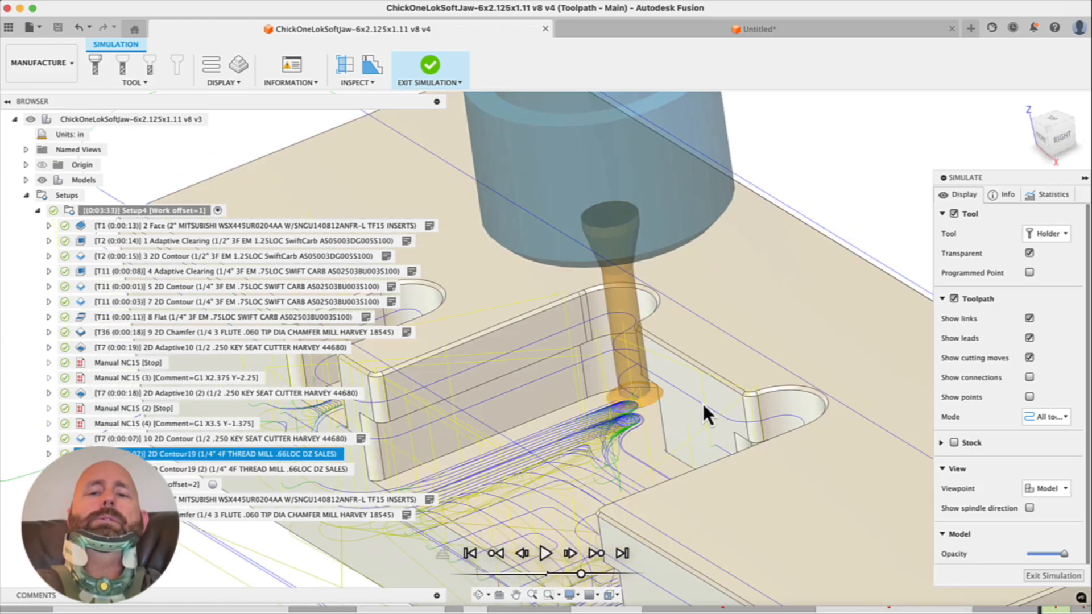
mouse_move(639, 400)
middle_mouse_down("shift")
mouse_move(611, 380)
mouse_move(620, 390)
middle_mouse_up("shift")
scroll(660, 357, "up", 6)
scroll(661, 357, "up", 4)
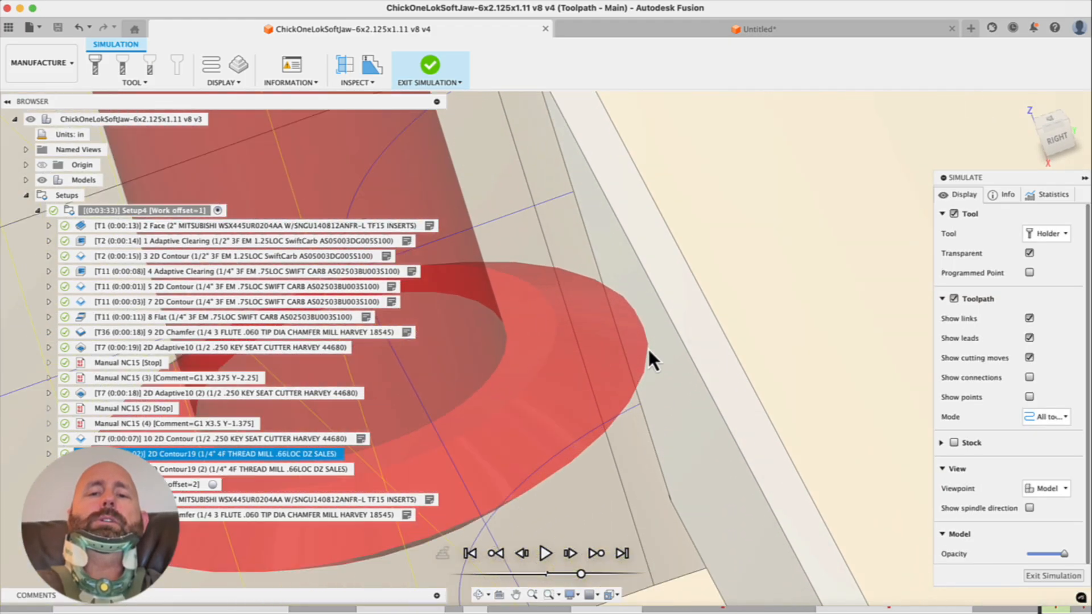
scroll(685, 296, "down", 8)
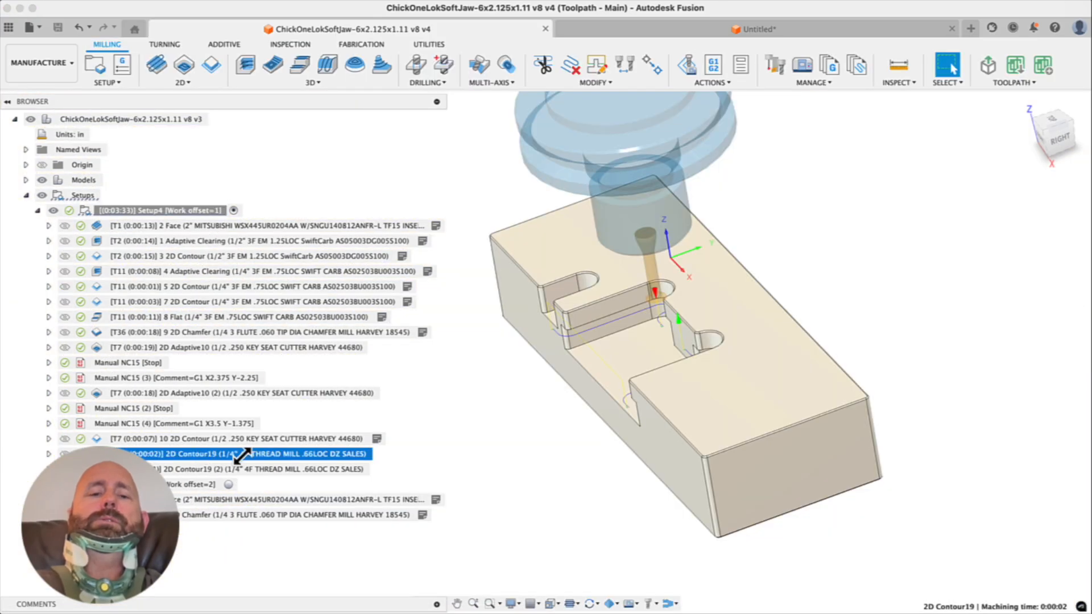
Set the linear lead-in distance of 2D Contour19 to .1 in
double_click(314, 454)
left_click(1057, 194)
left_click(905, 417)
type("1")
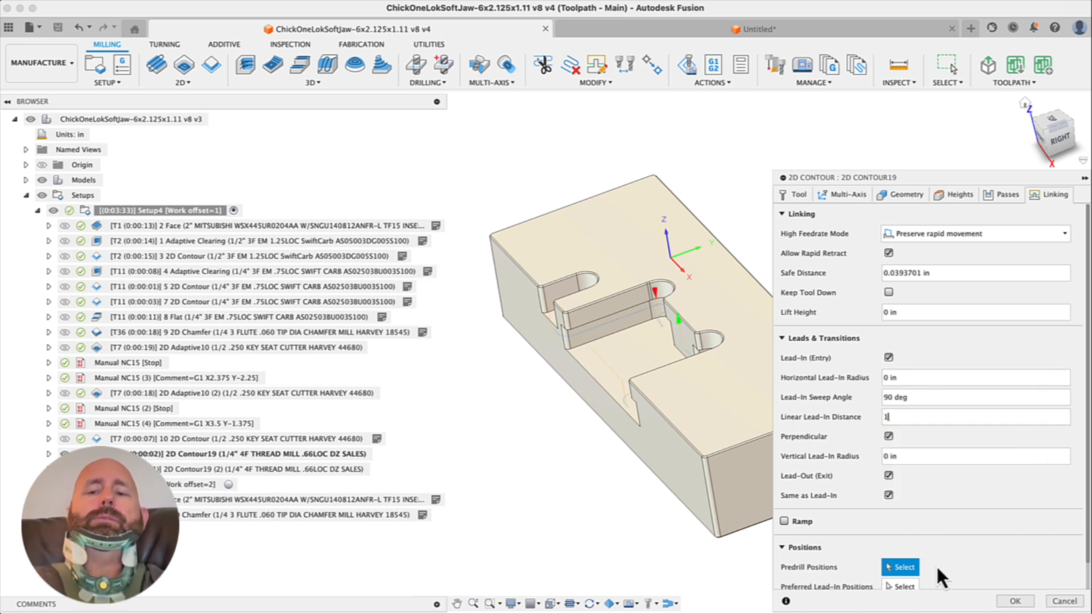
key("BackSpace")
type(".1")
key("Return")
Examine the 2D Contour19 (2) toolpath along the front edges and the operation templates available for Setup4
left_click(238, 469)
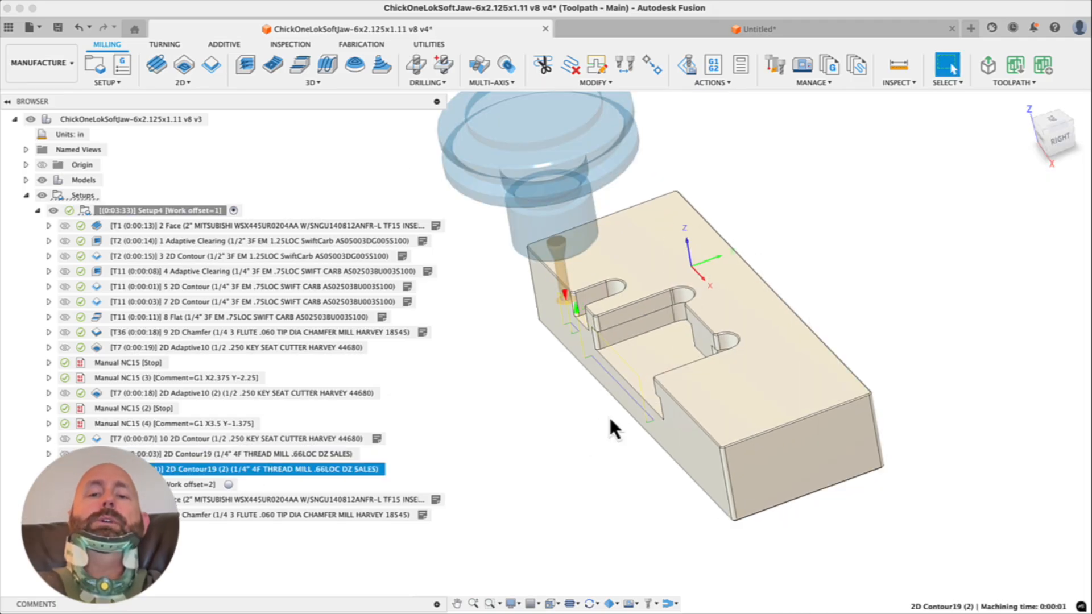
middle_click_drag(610, 416, 609, 419, "shift")
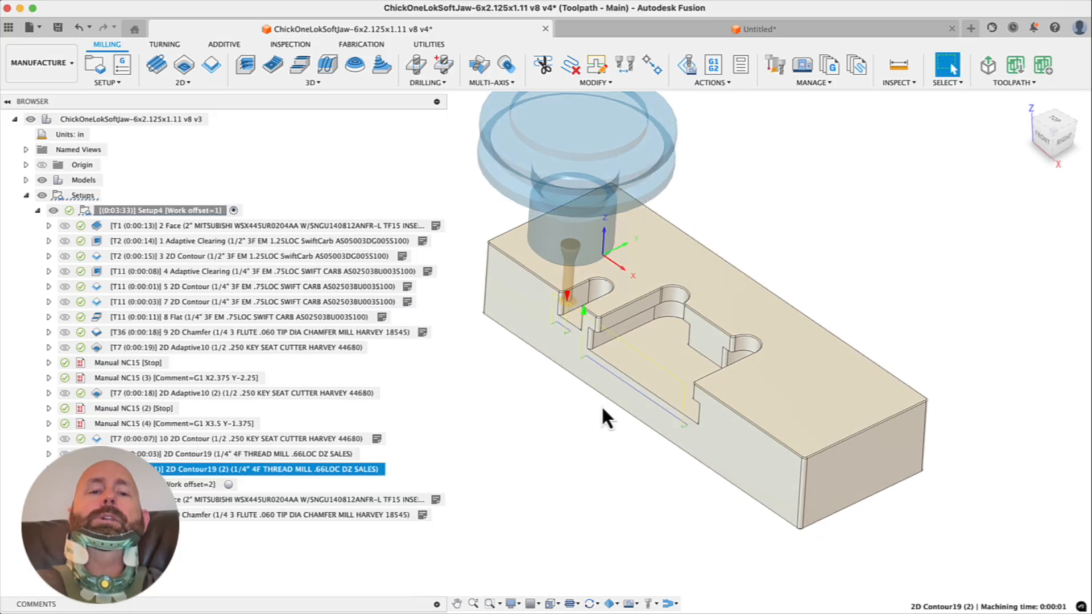
right_click(199, 212)
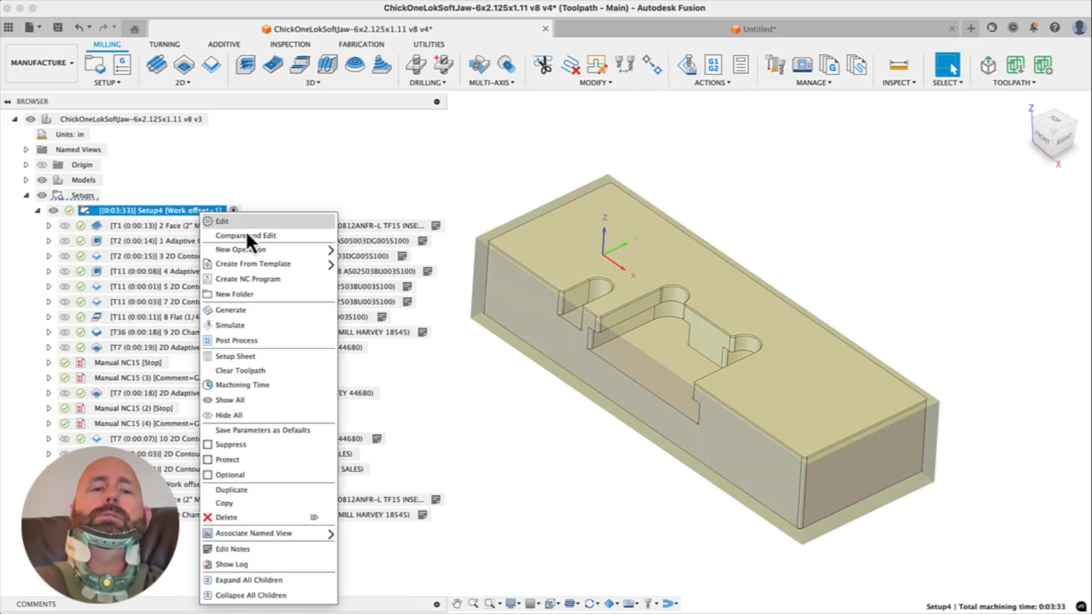
mouse_move(323, 269)
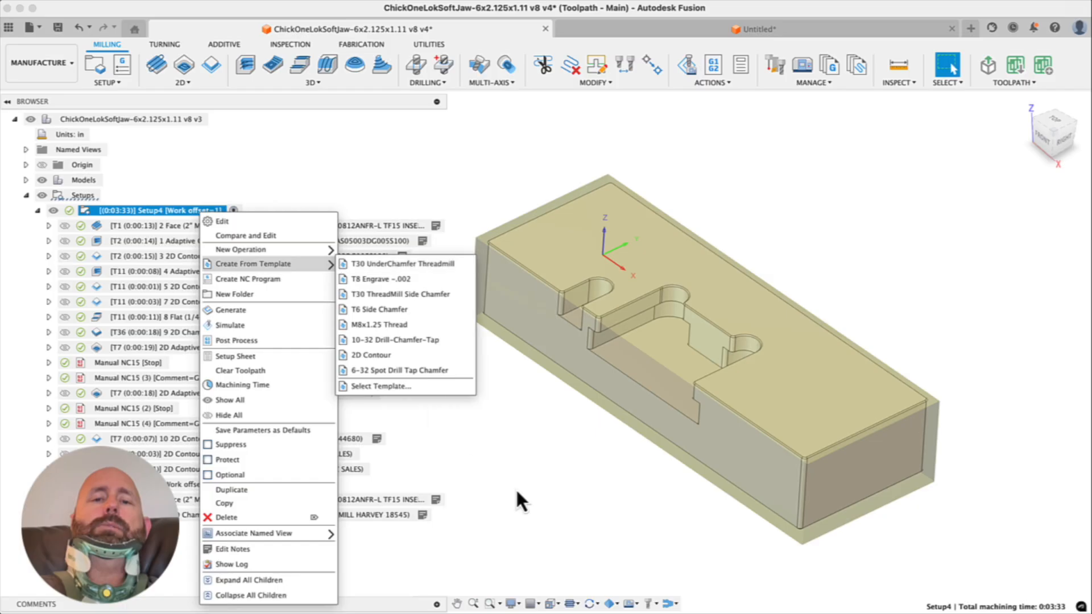
left_click(619, 503)
Duplicate the 2D Contour19 (2) thread mill operation
left_click(183, 468)
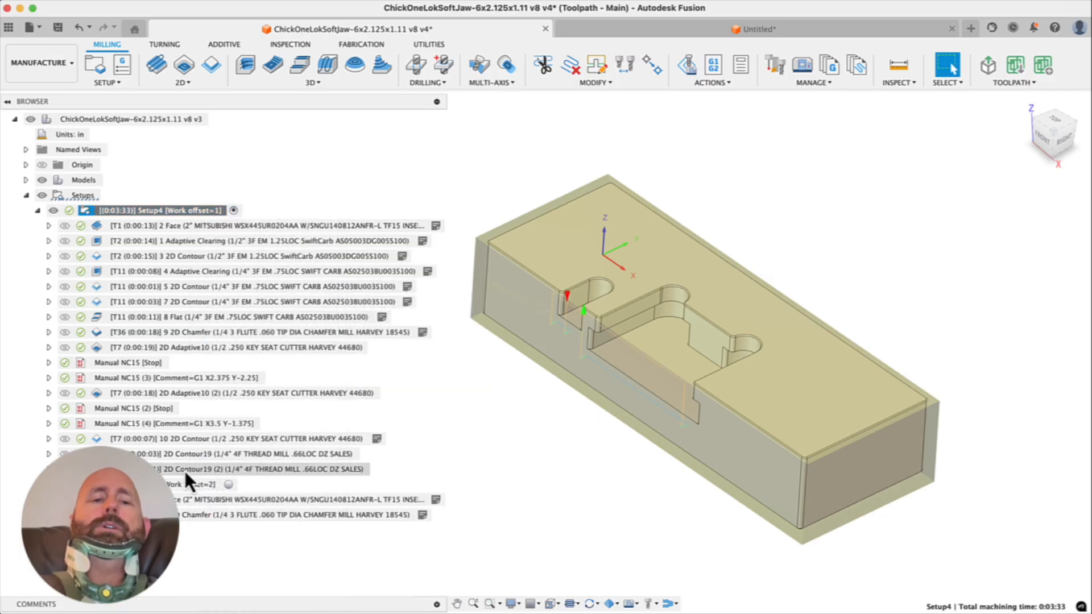
right_click(183, 469)
left_click(233, 311)
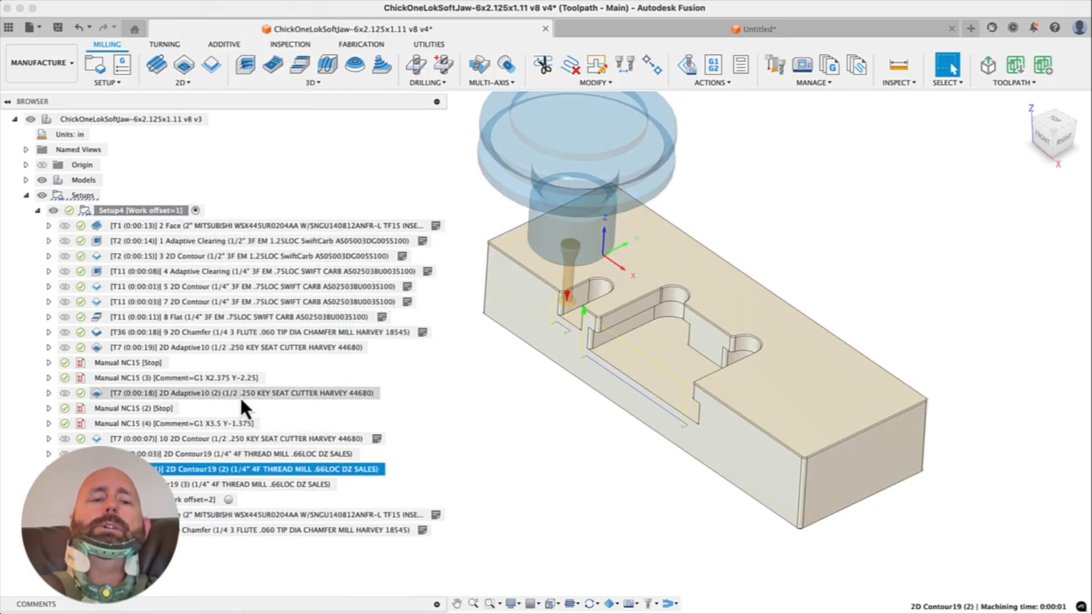
Clear the contour selections of 2D Contour19 (3) and accept the operation without any geometry
right_click(201, 484)
left_click(241, 43)
left_click(904, 194)
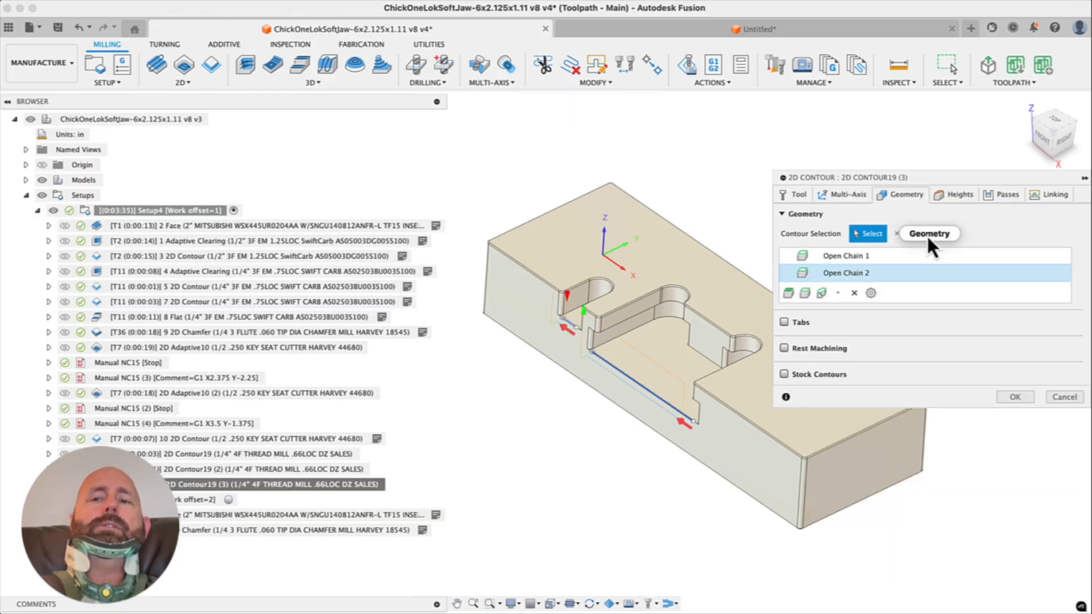
left_click(898, 234)
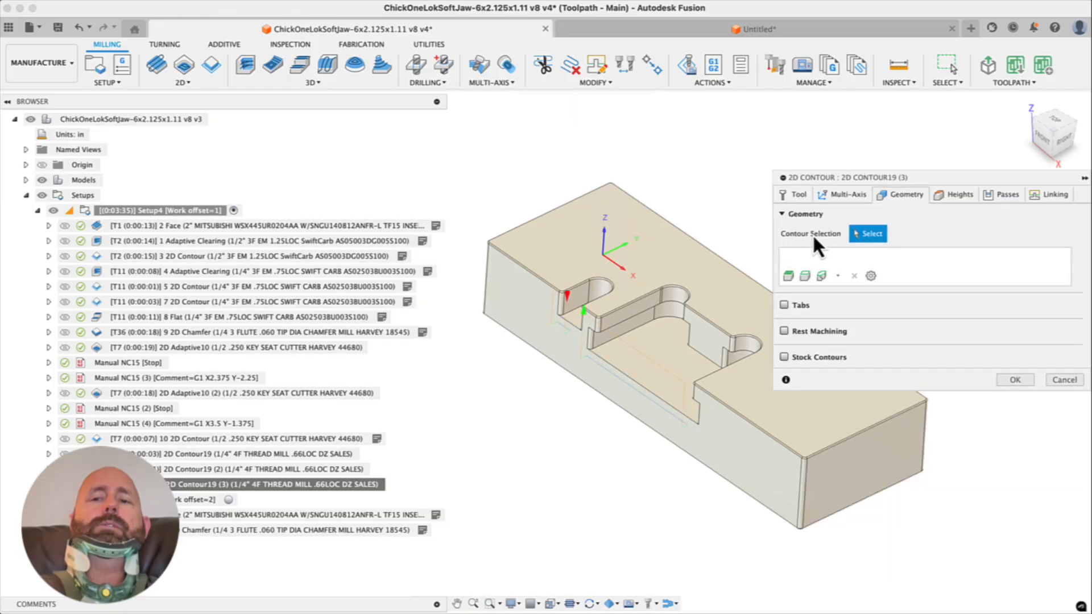
left_click(1014, 380)
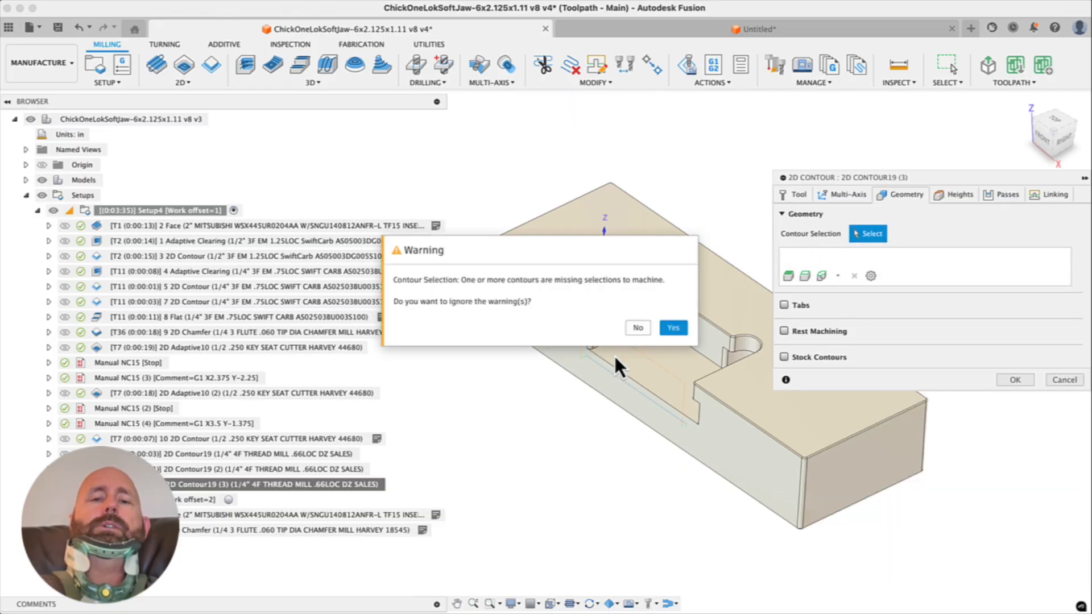
key("Return")
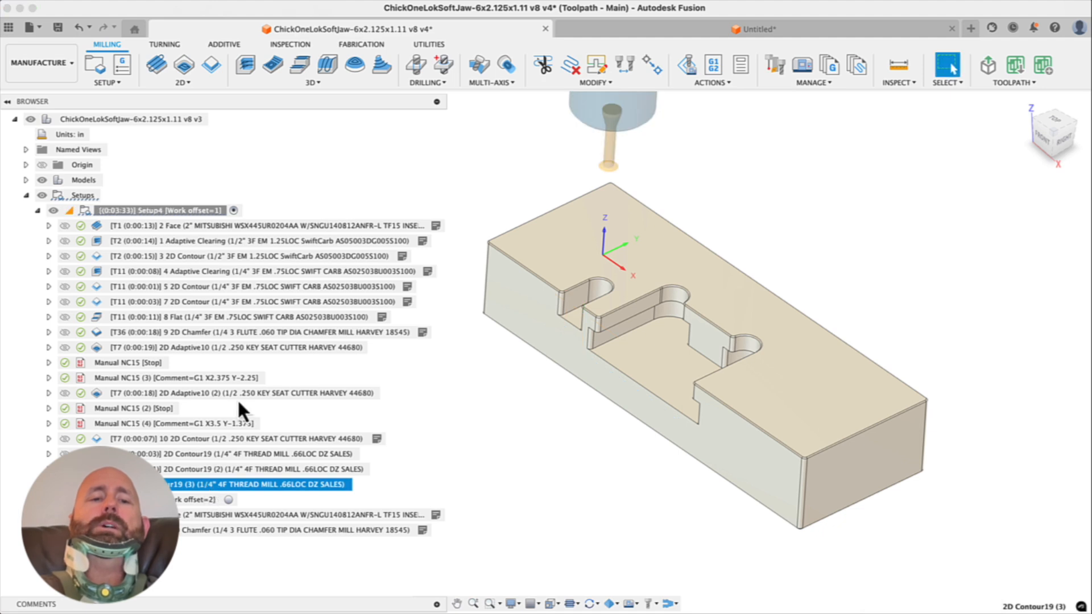
Store 2D Contour19 (3) as the template "T30 UnderChamfer Threadmill" in 2D, overwriting the existing one, and delete the operation
right_click(208, 484)
left_click(247, 442)
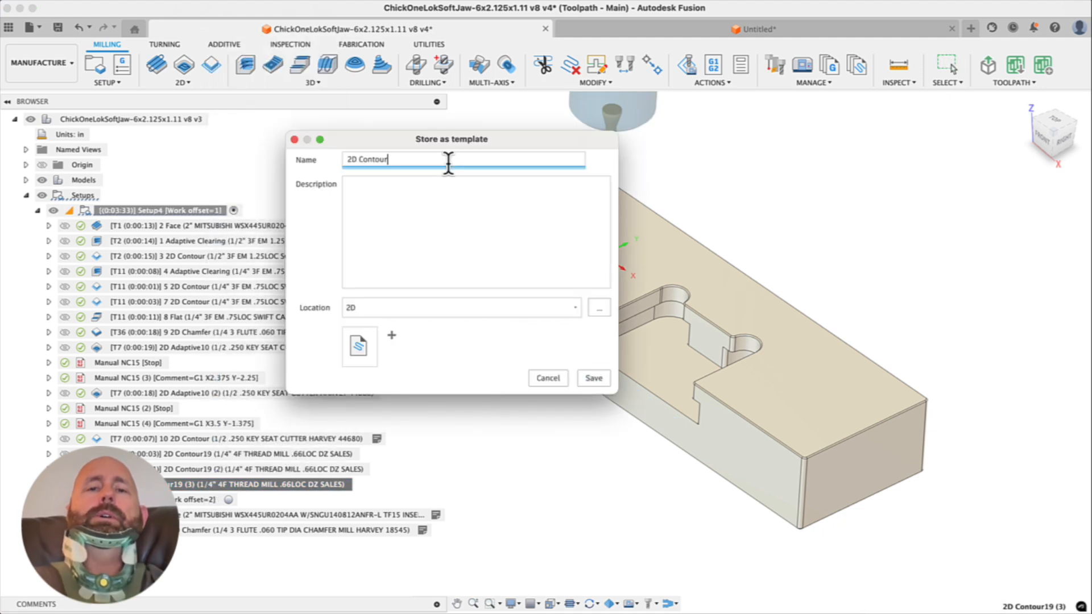
left_click_drag(417, 161, 235, 153)
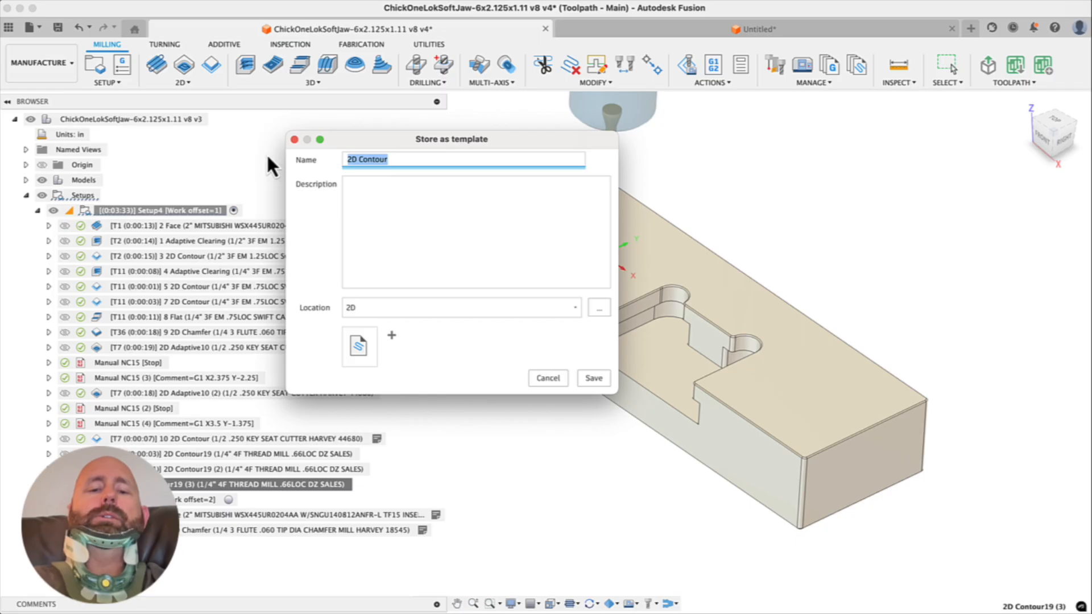
type("T30 UnderCha")
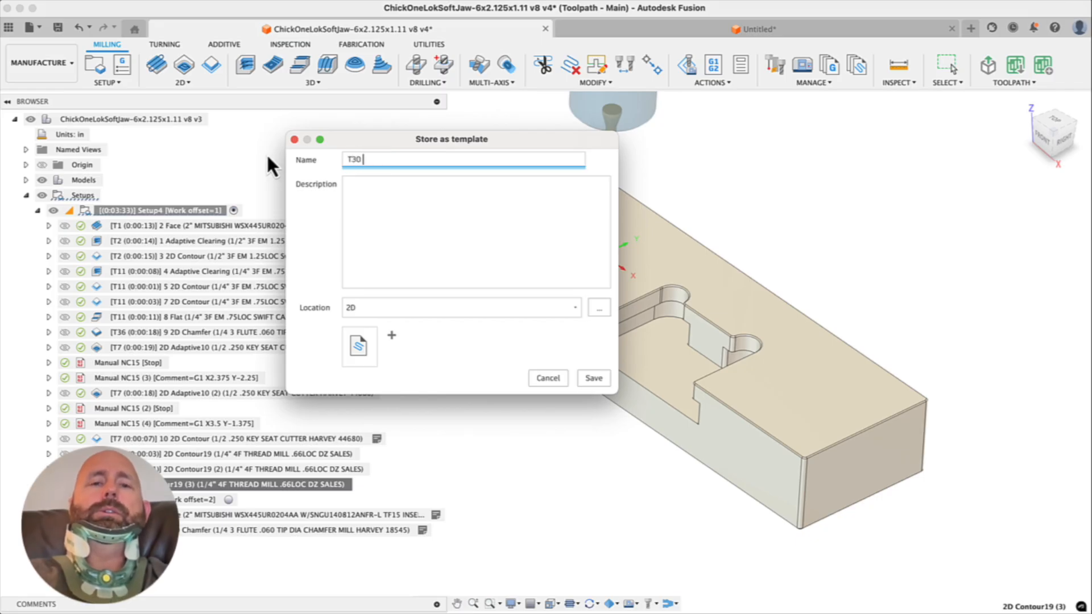
type("mfer Threadmill")
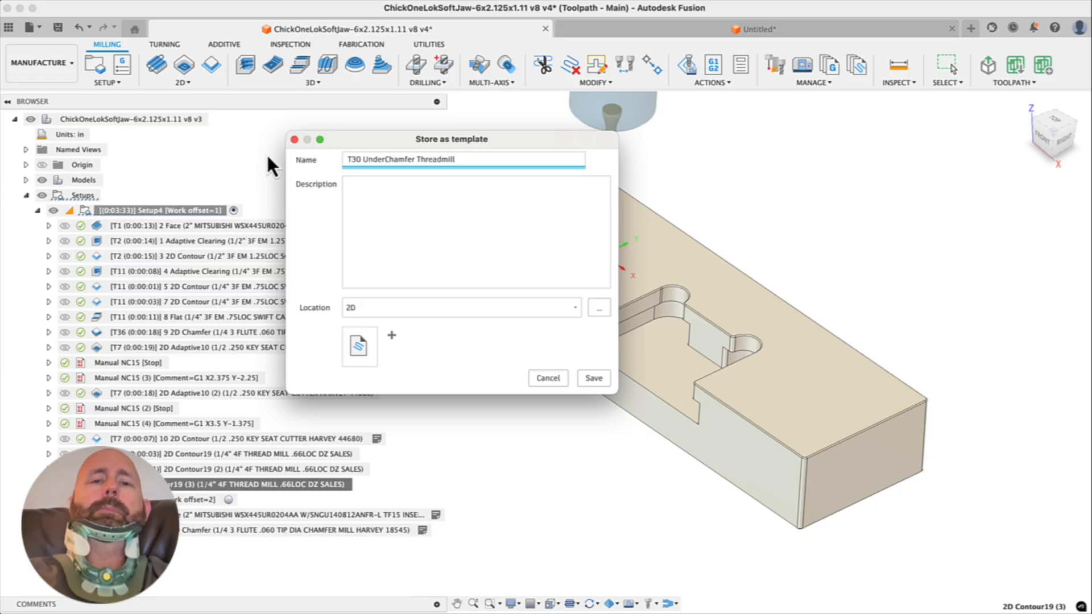
left_click(603, 376)
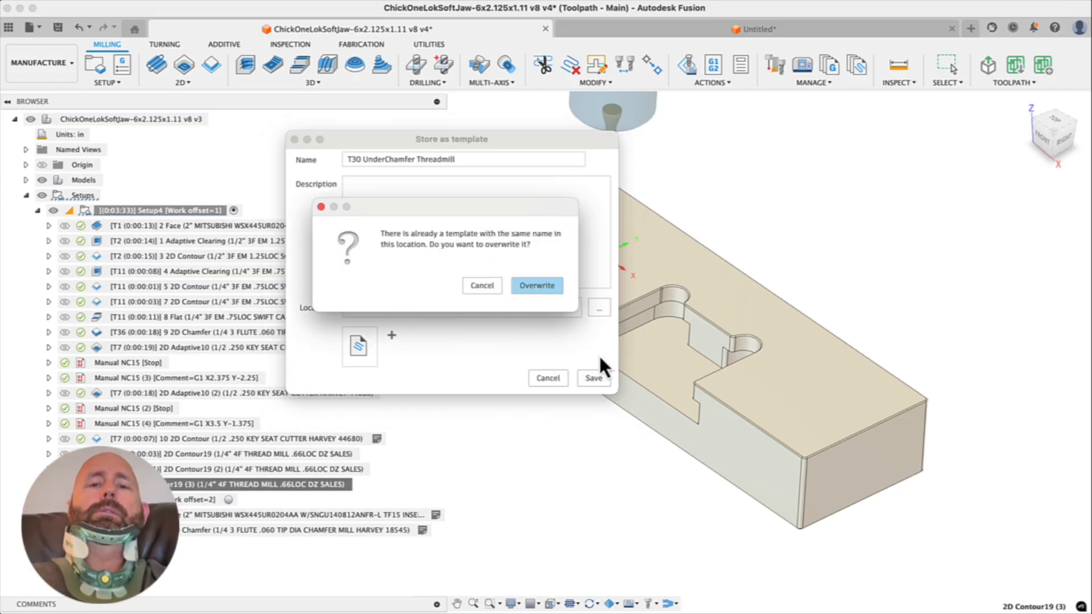
left_click(540, 285)
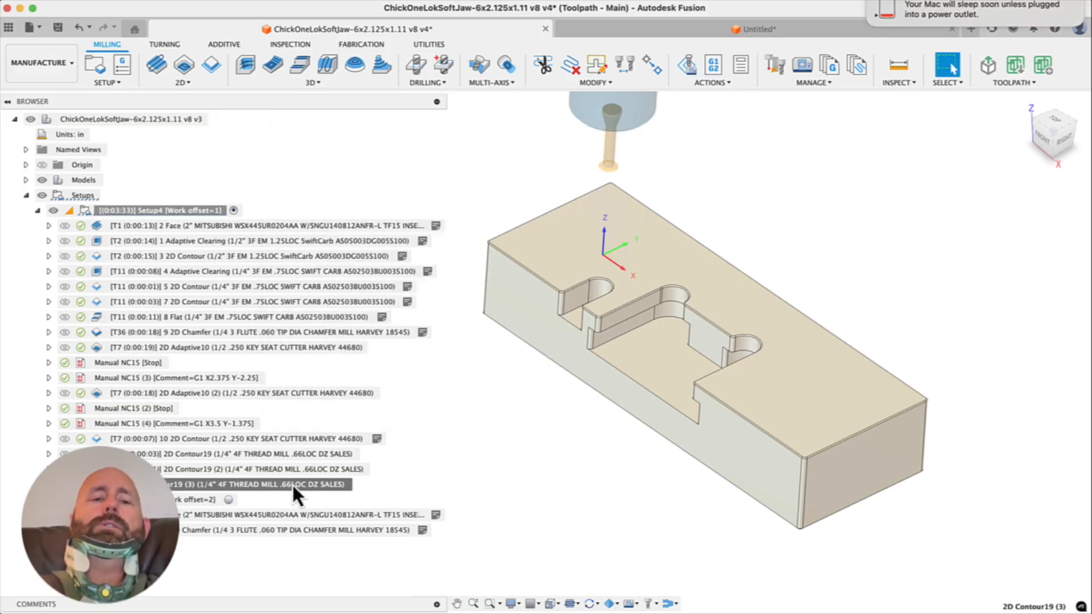
key("Delete")
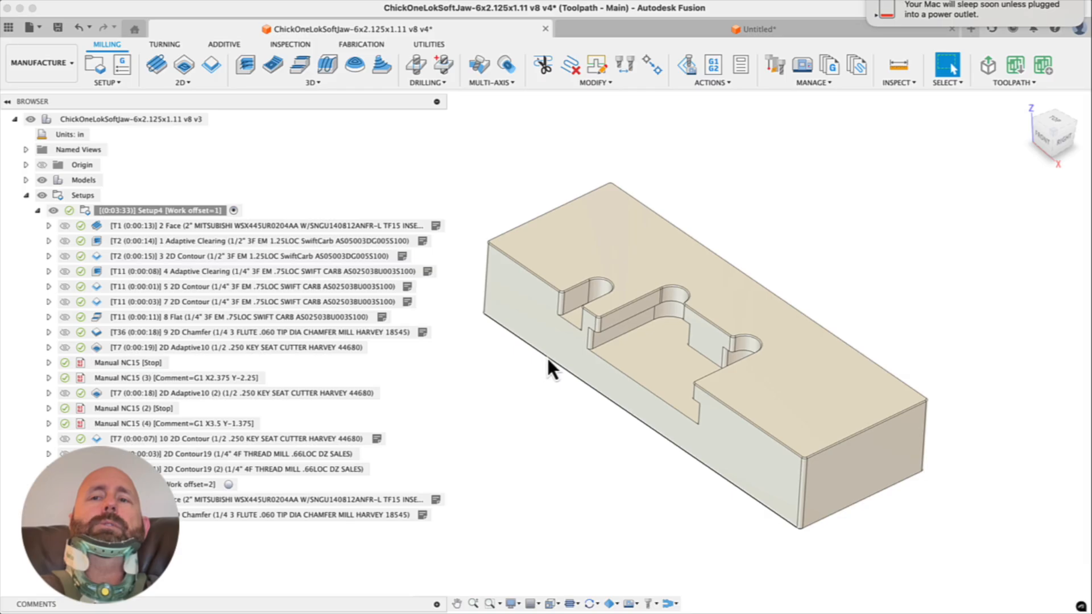
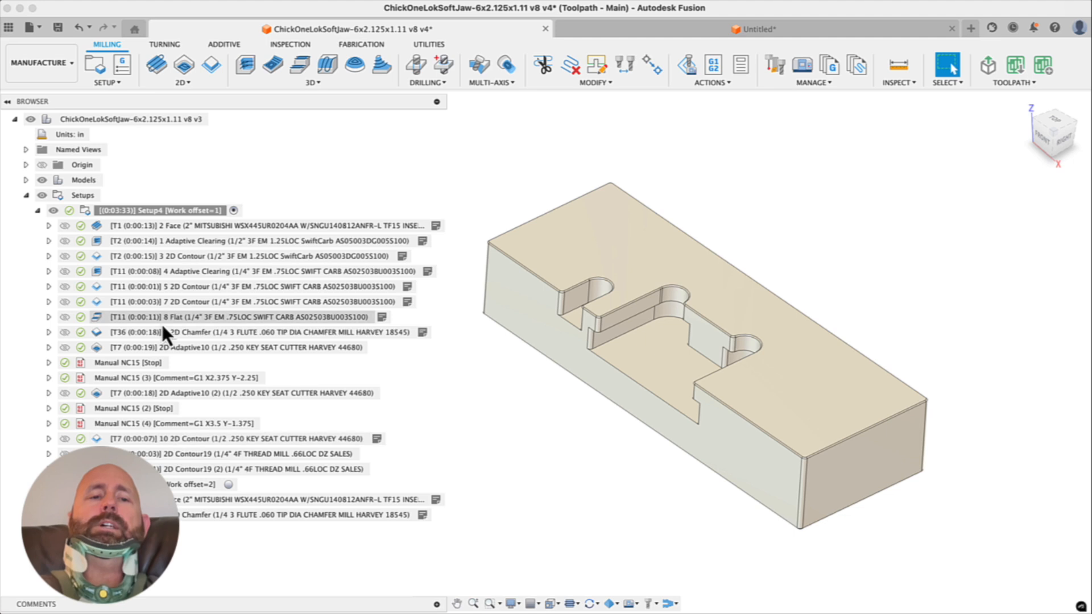
Simulate all Setup4 toolpaths at a faster playback speed, watching the part from the front
right_click(173, 211)
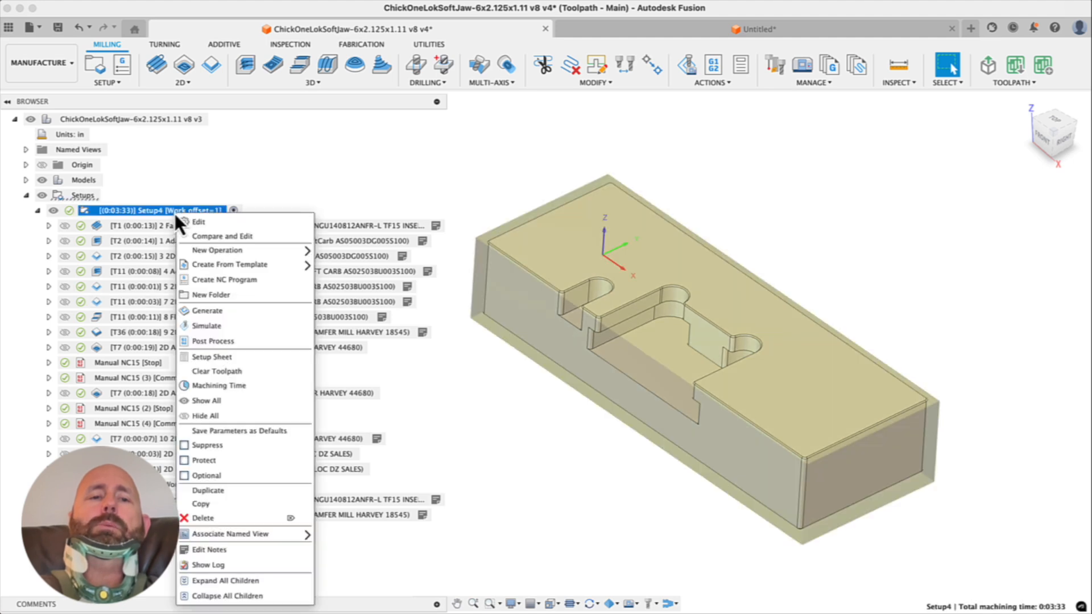
left_click(227, 326)
left_click(955, 444)
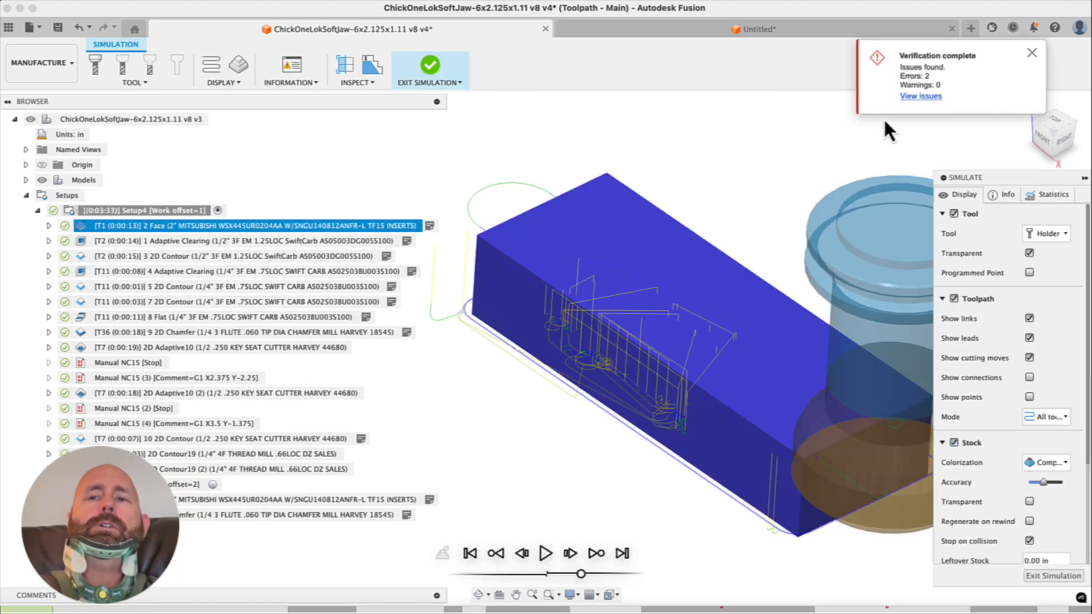
left_click(1033, 53)
middle_click_drag(591, 359, 683, 316, "shift")
scroll(687, 266, "down", 5)
scroll(603, 383, "up", 3)
left_click(545, 553)
left_click_drag(581, 574, 595, 575)
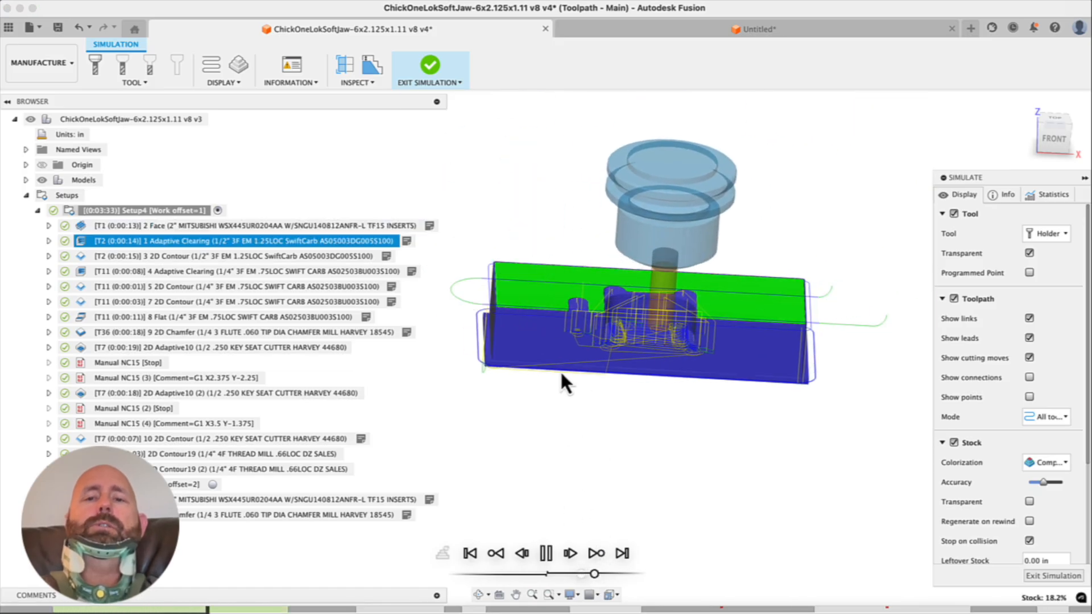
middle_click_drag(585, 362, 711, 341, "shift")
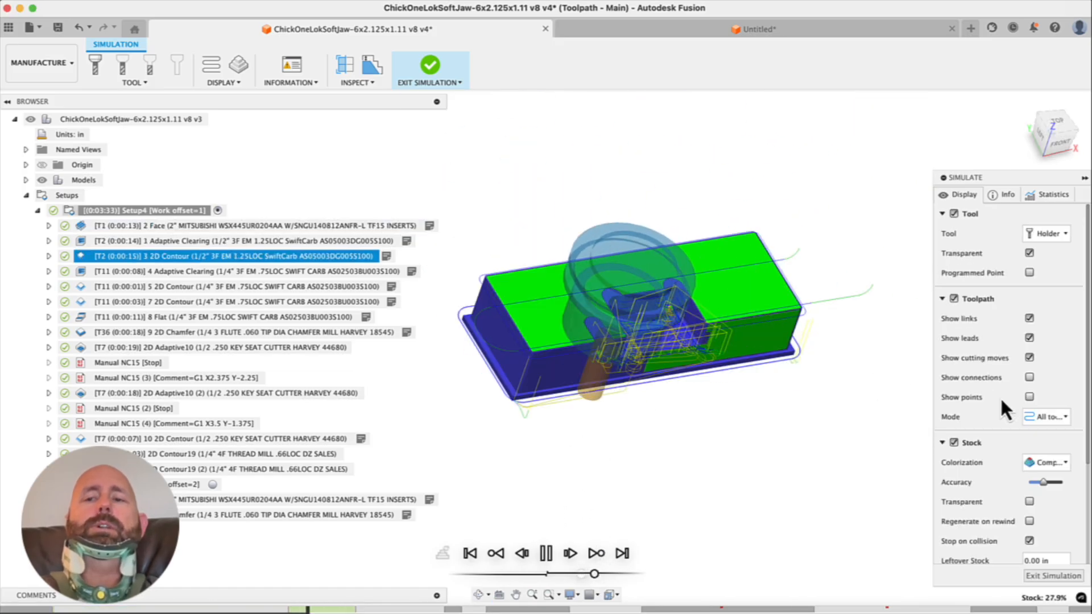
Set the simulation's toolpath mode to Tail and play on through the key seat cutter and thread mill operations
left_click(1046, 417)
left_click(1041, 486)
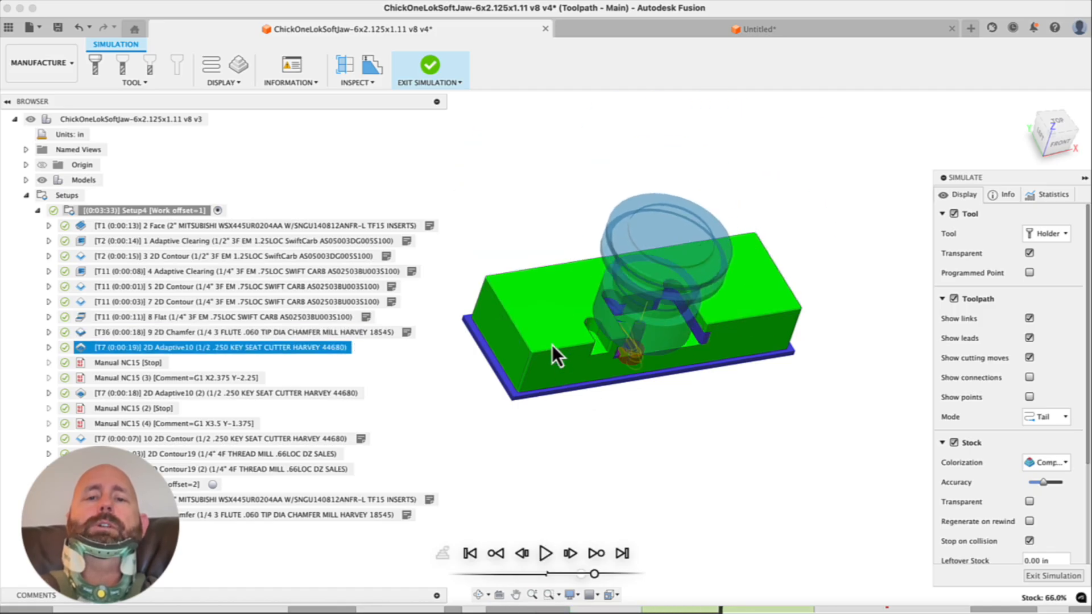
middle_click_drag(531, 325, 529, 320, "shift")
scroll(620, 374, "up", 8)
scroll(620, 374, "down", 2)
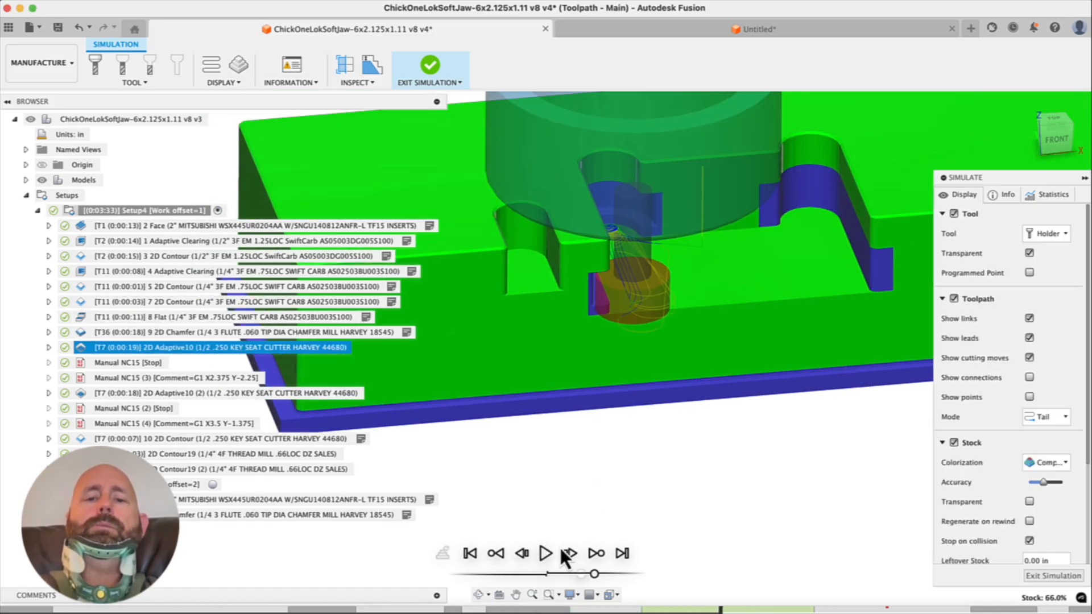
left_click(544, 557)
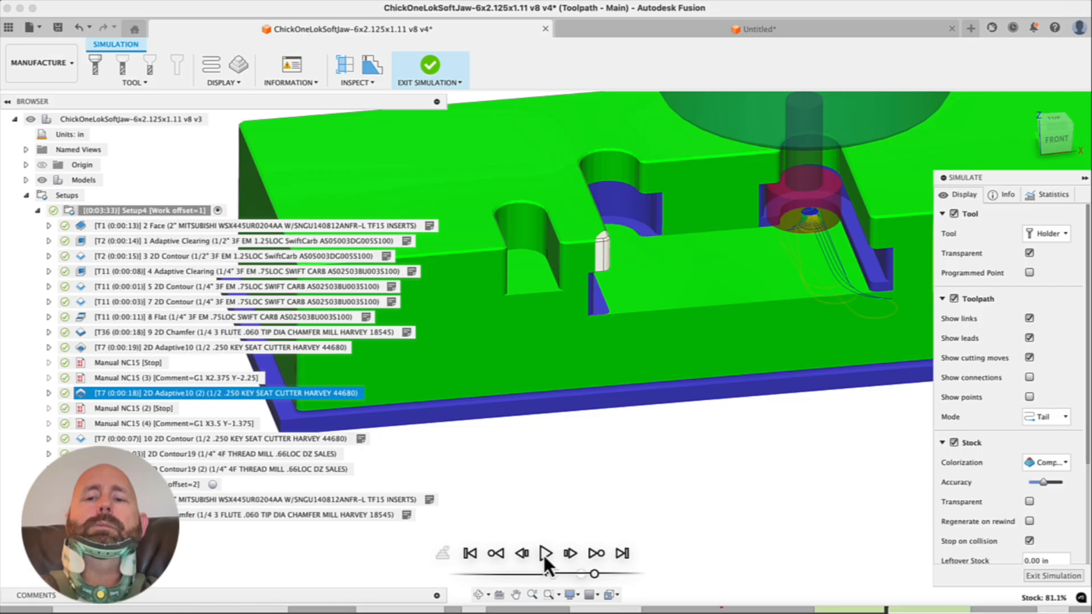
left_click(544, 556)
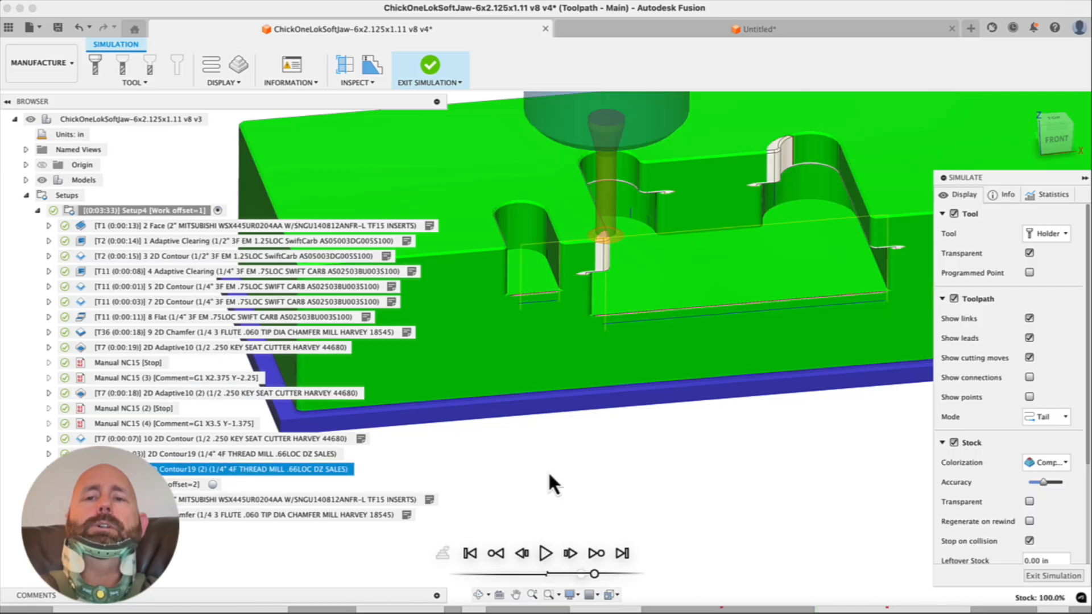
Inspect the thread mill's undercut chamfers along the pocket walls and front edge, then exit the simulation
scroll(548, 458, "down", 5)
scroll(734, 318, "up", 10)
middle_click_drag(723, 275, 720, 264, "shift")
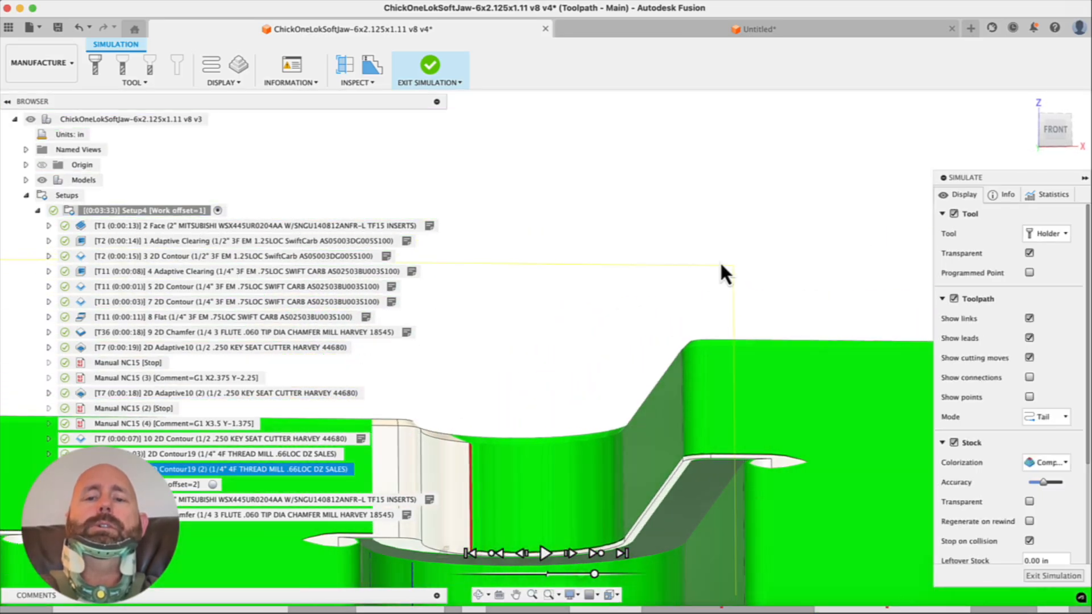
scroll(697, 442, "up", 5)
scroll(753, 392, "down", 10)
middle_click_drag(686, 449, 711, 478, "shift")
scroll(700, 455, "up", 10)
scroll(695, 398, "up", 3)
mouse_move(697, 394)
middle_mouse_down("shift")
mouse_move(678, 383)
mouse_move(689, 394)
middle_mouse_up("shift")
scroll(666, 404, "down", 5)
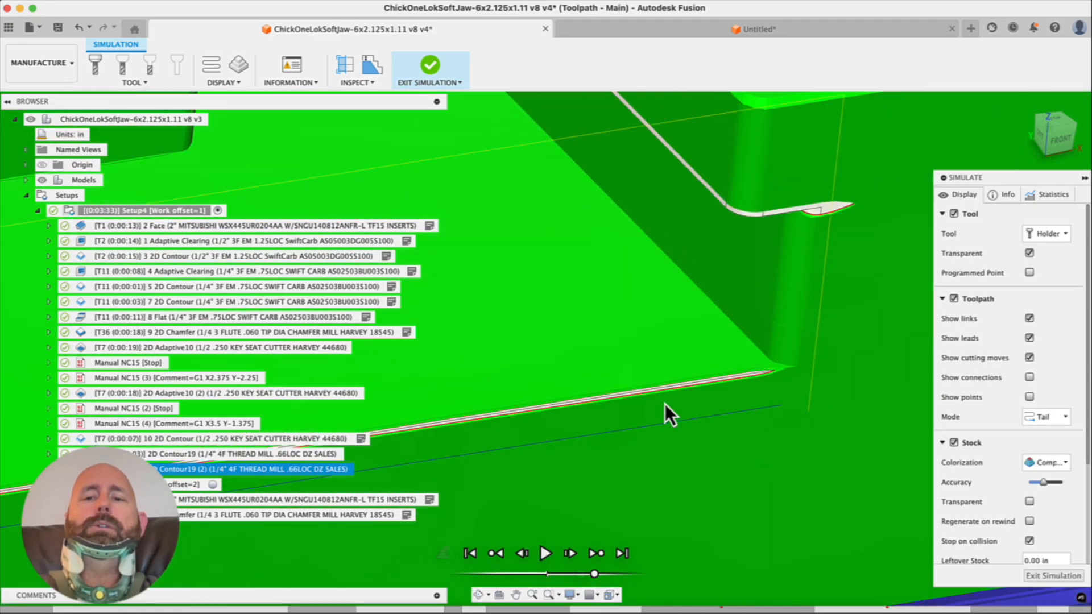
scroll(783, 373, "up", 4)
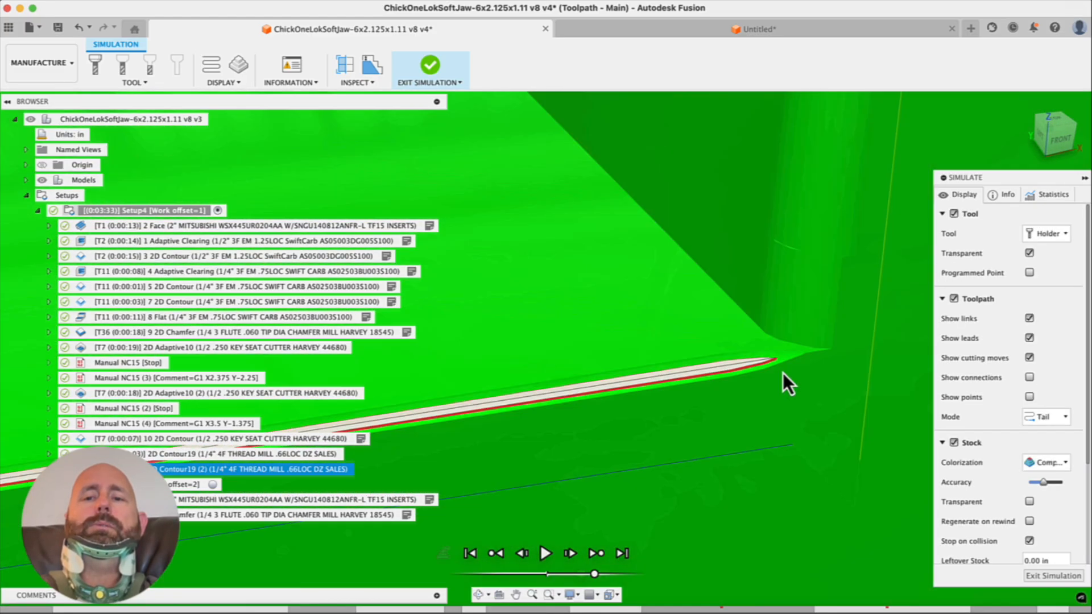
scroll(785, 380, "down", 8)
scroll(735, 380, "up", 5)
middle_click_drag(732, 380, 729, 388, "shift")
key("Escape")
left_click(555, 431)
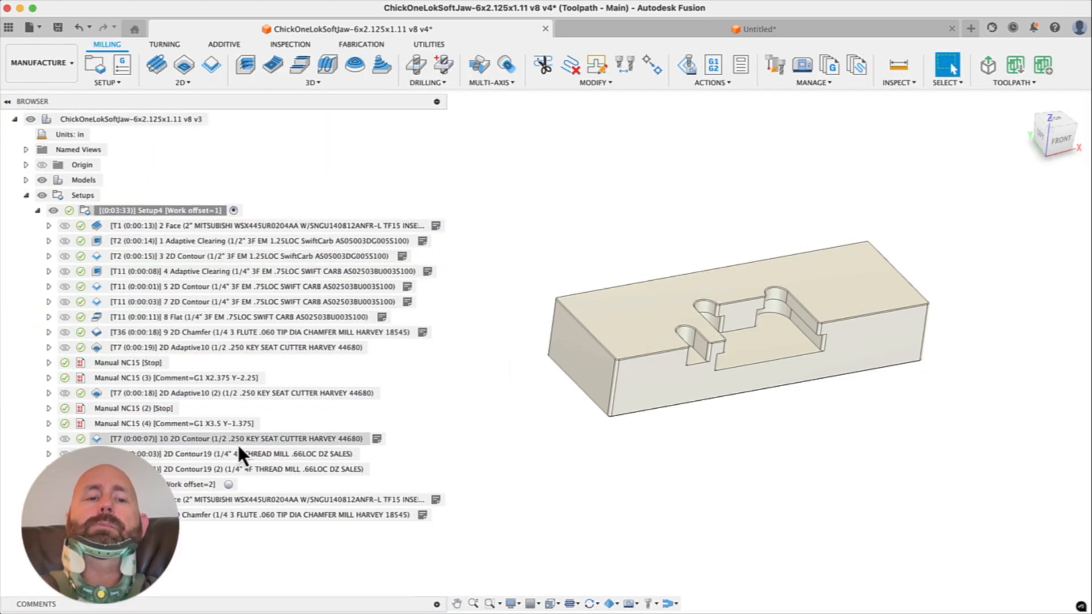
Activate Setup5 and add a Trace operation using the Harvey 30110 engraving mill from a template
left_click(231, 487)
left_click(229, 485)
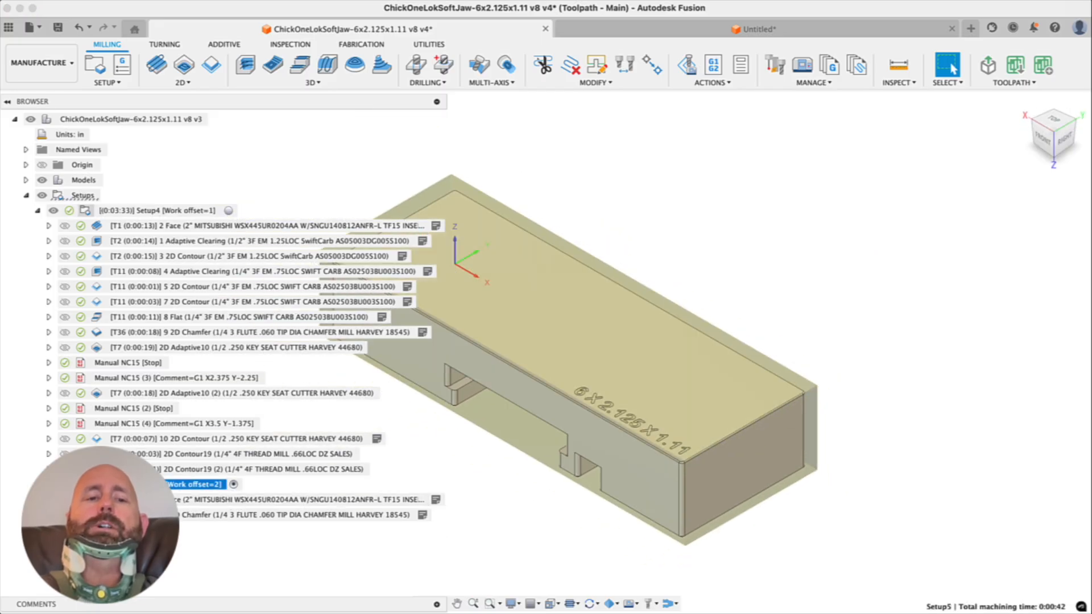
right_click(147, 483)
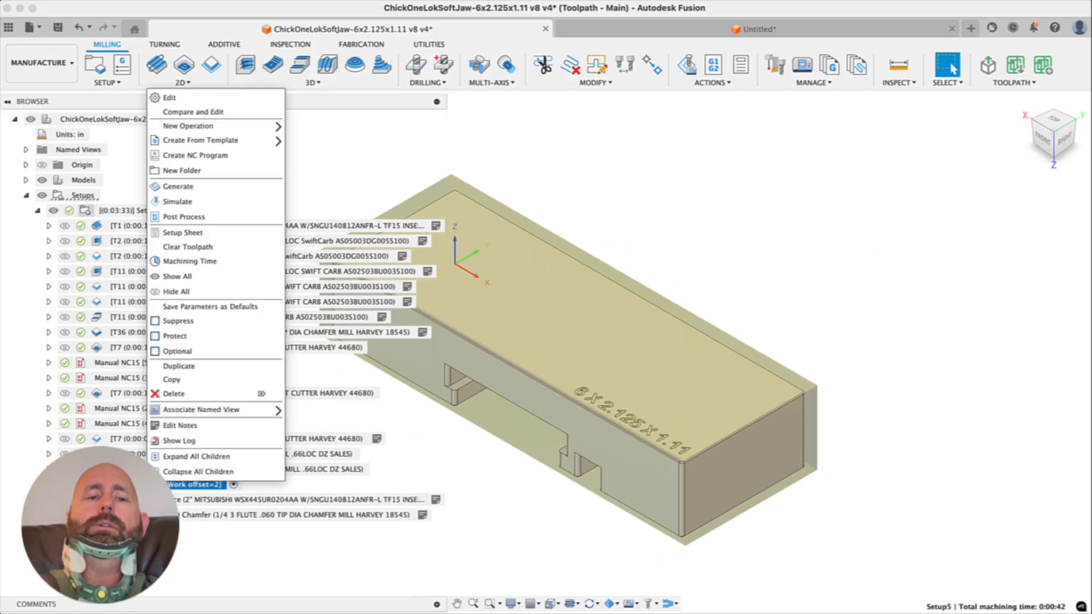
left_click(343, 156)
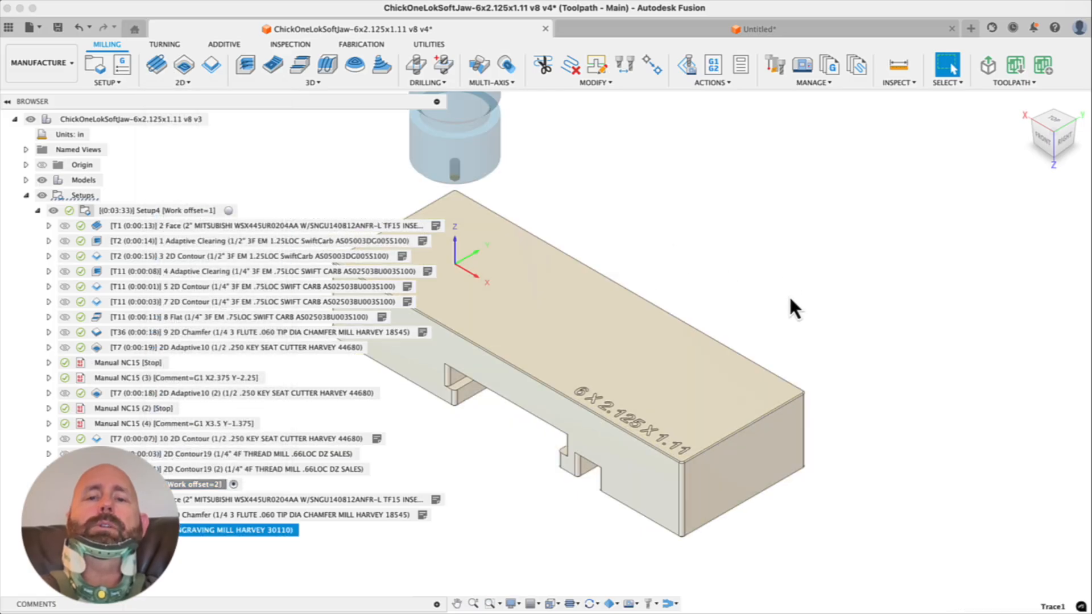
Edit Trace1 and select both outlines of the 6, the first X and the first 2 of the engraved text
scroll(650, 428, "up", 10)
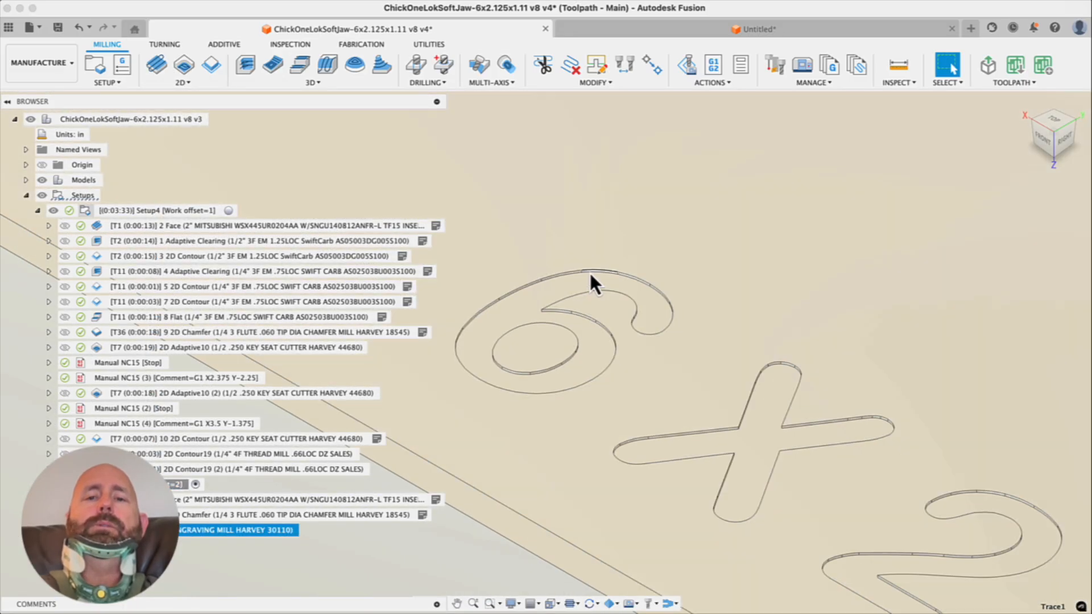
left_click(612, 348)
left_click(567, 357)
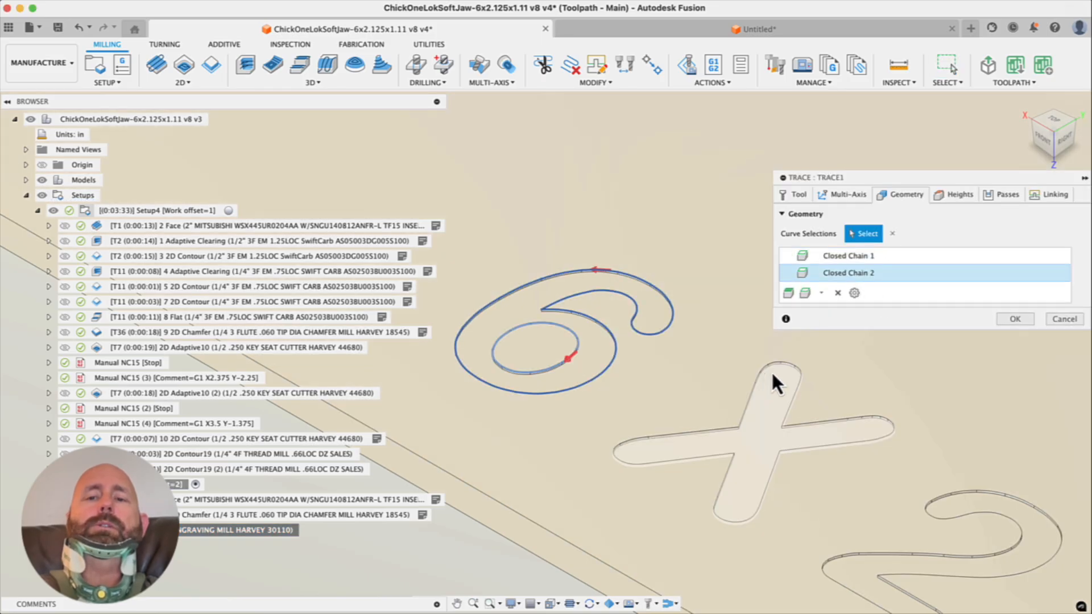
left_click(789, 364)
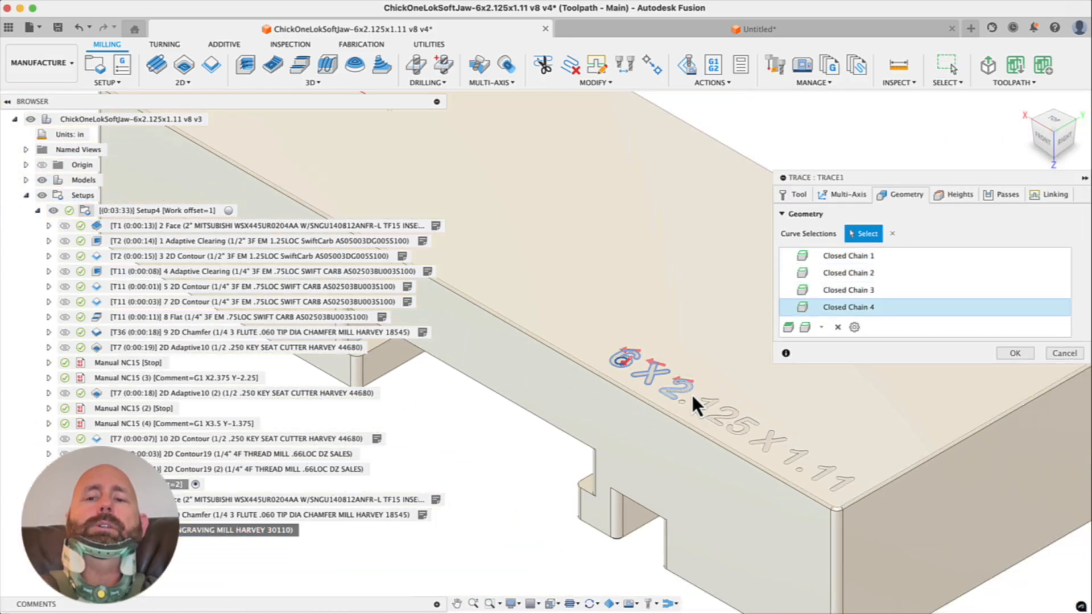
Add the outlines of the decimal point, 1, 2 and 5 in the engraved 2.125 to the Trace curve selection
scroll(691, 393, "up", 10)
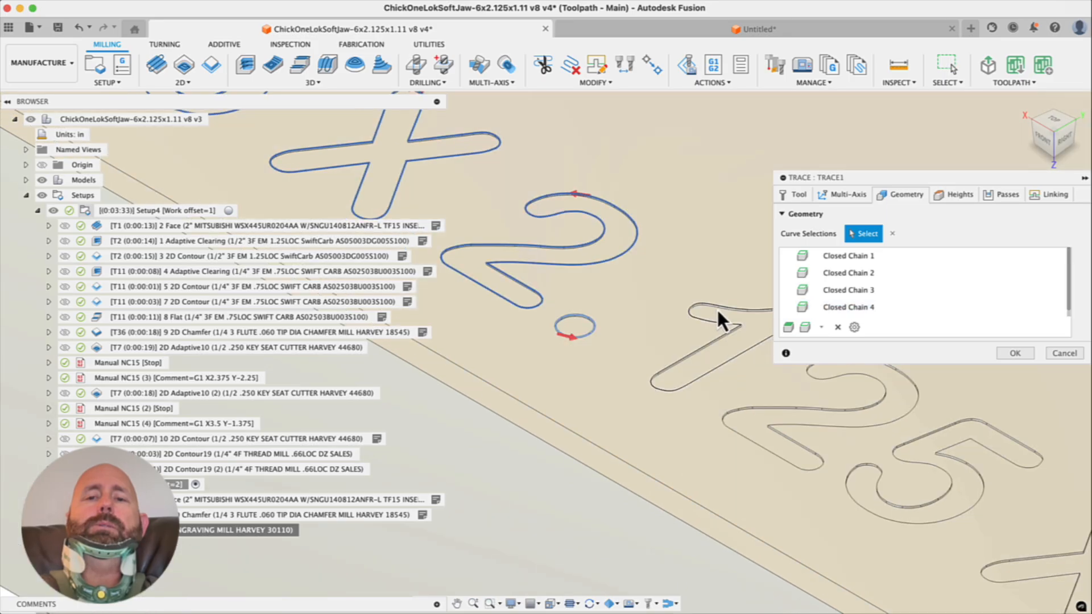
left_click(718, 308)
left_click(770, 409)
left_click(922, 444)
scroll(579, 442, "down", 8)
scroll(749, 499, "down", 2)
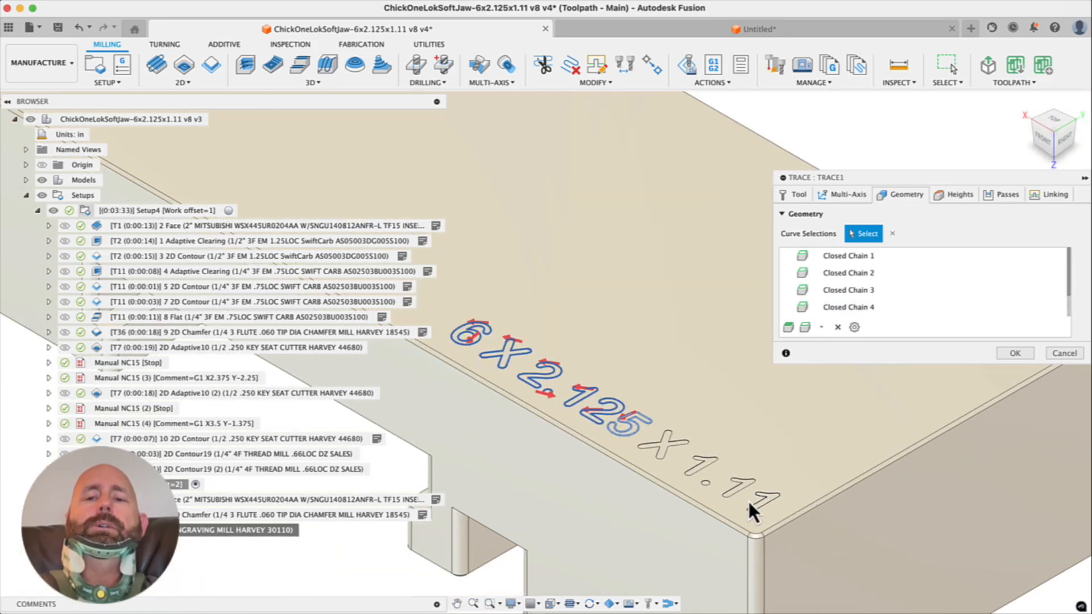
Add the outlines of the second X and the first 1 of 1.11 to the Trace curve selection
scroll(684, 501, "up", 12)
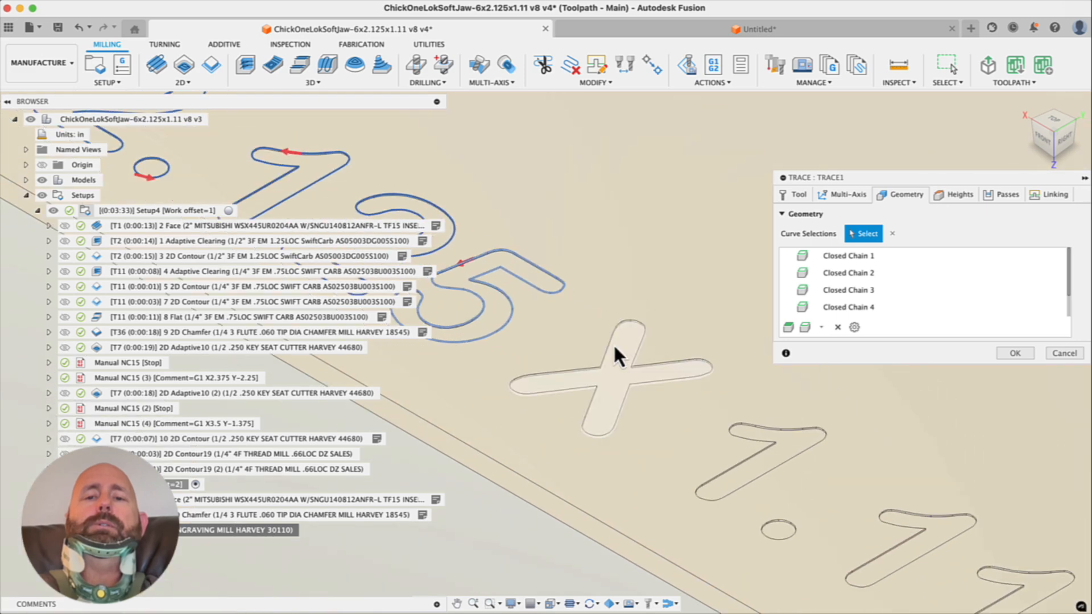
left_click(644, 307)
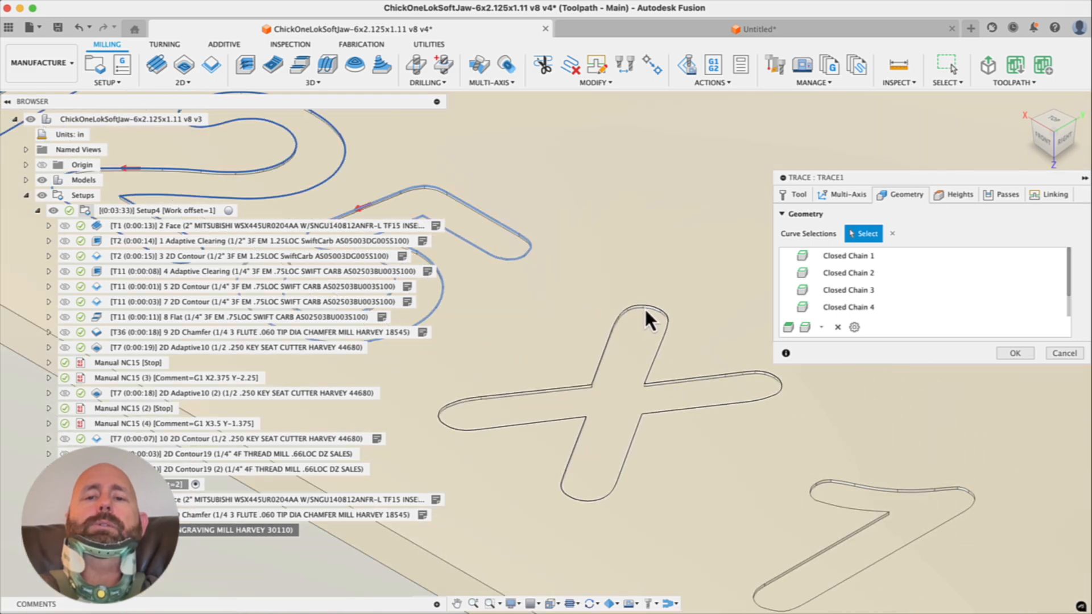
scroll(711, 336, "up", 4)
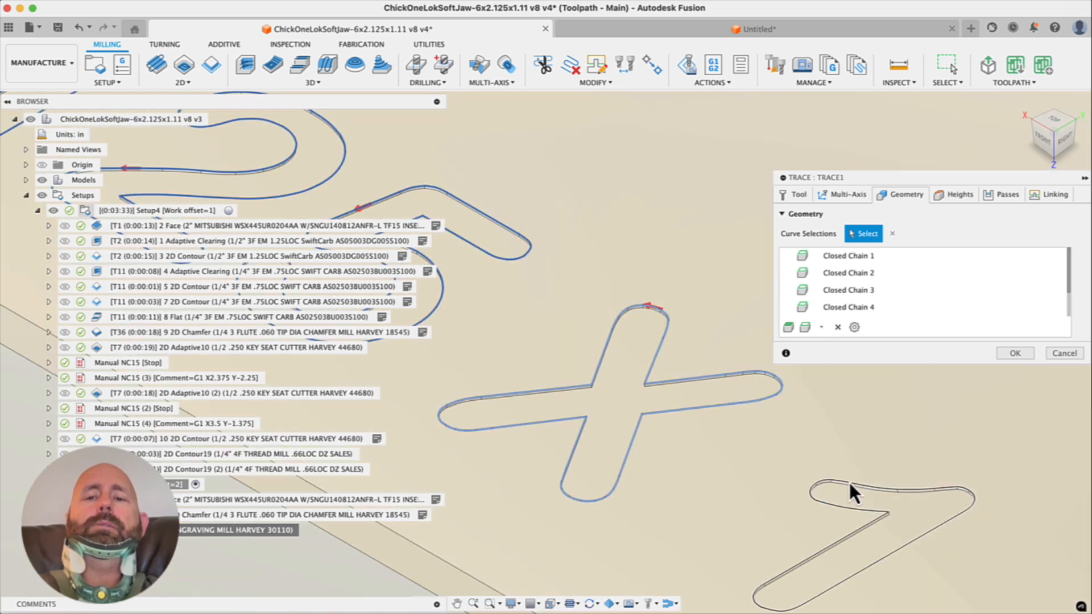
left_click(858, 478)
scroll(623, 347, "down", 5)
scroll(735, 449, "up", 5)
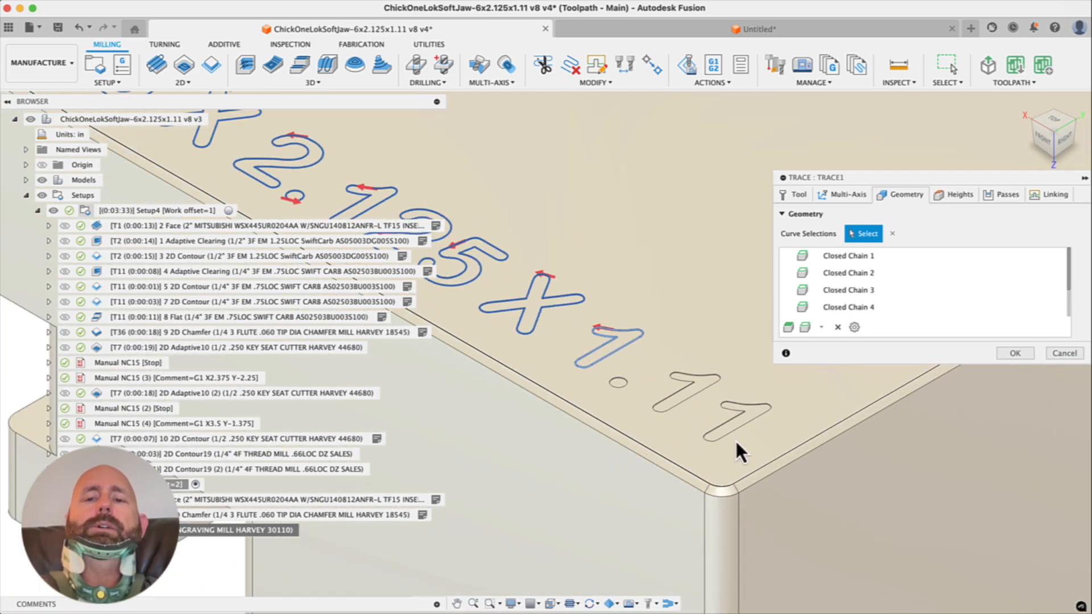
Add the decimal point and the last two 1s of 1.11 to the selection, and generate the Trace toolpath
scroll(574, 356, "up", 6)
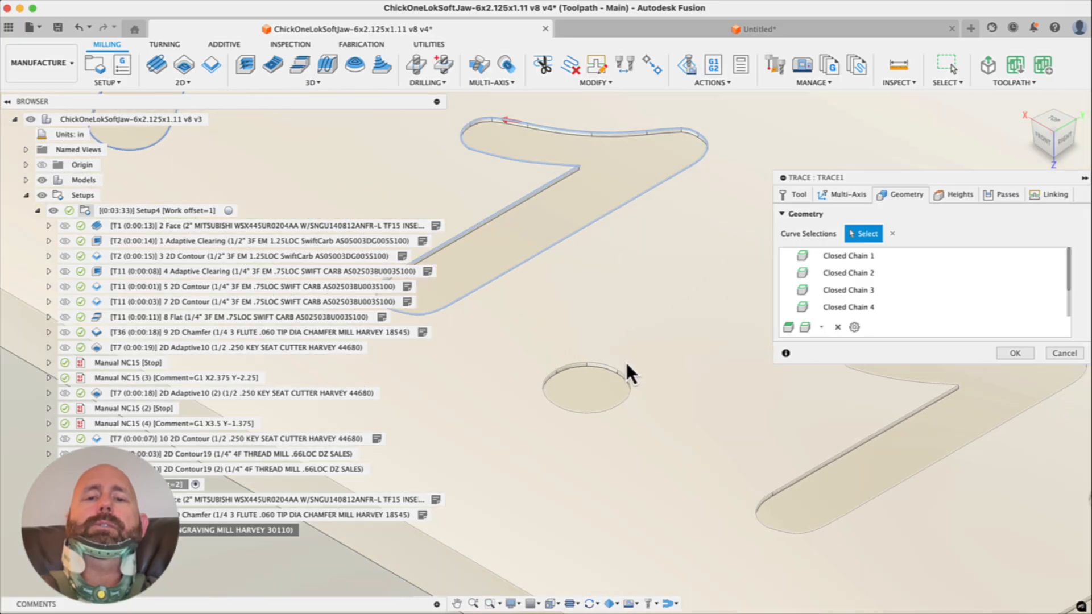
left_click(606, 367)
scroll(583, 410, "down", 4)
scroll(760, 411, "up", 4)
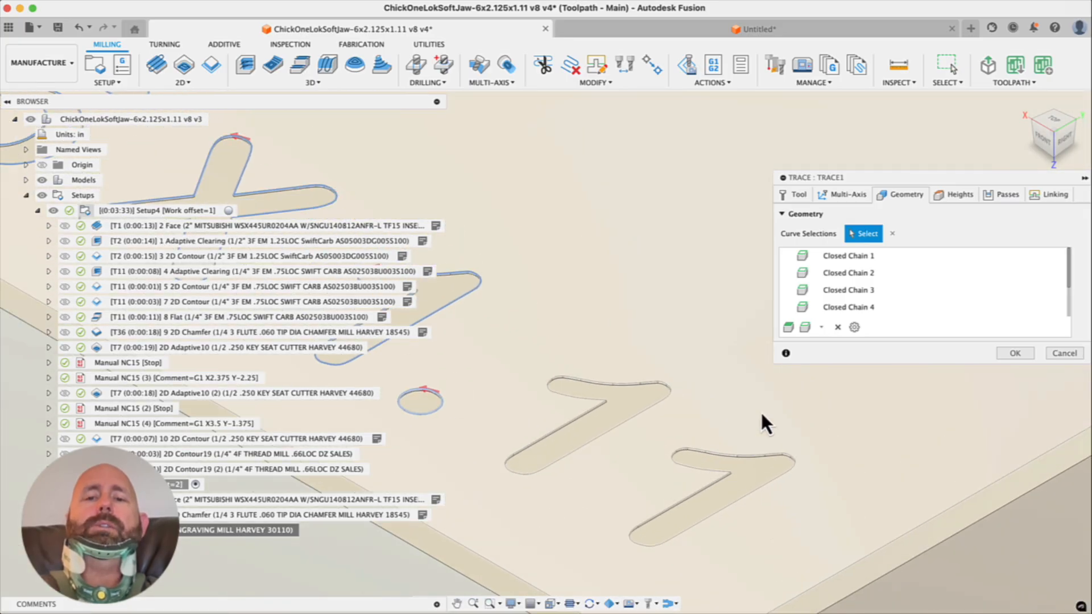
scroll(626, 385, "up", 8)
left_click(577, 350)
scroll(693, 497, "down", 10)
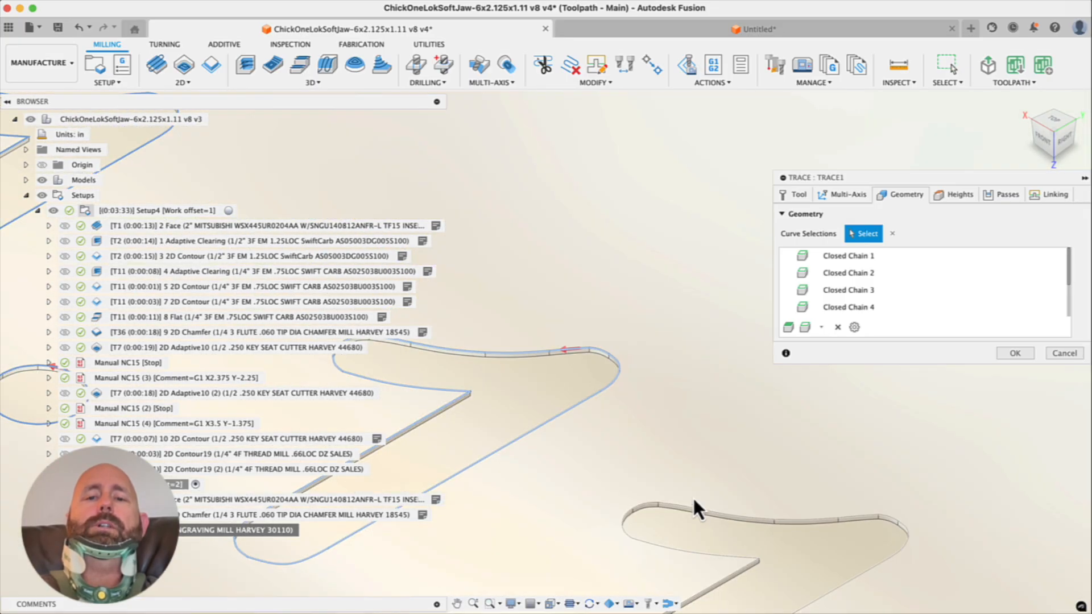
scroll(728, 422, "up", 2)
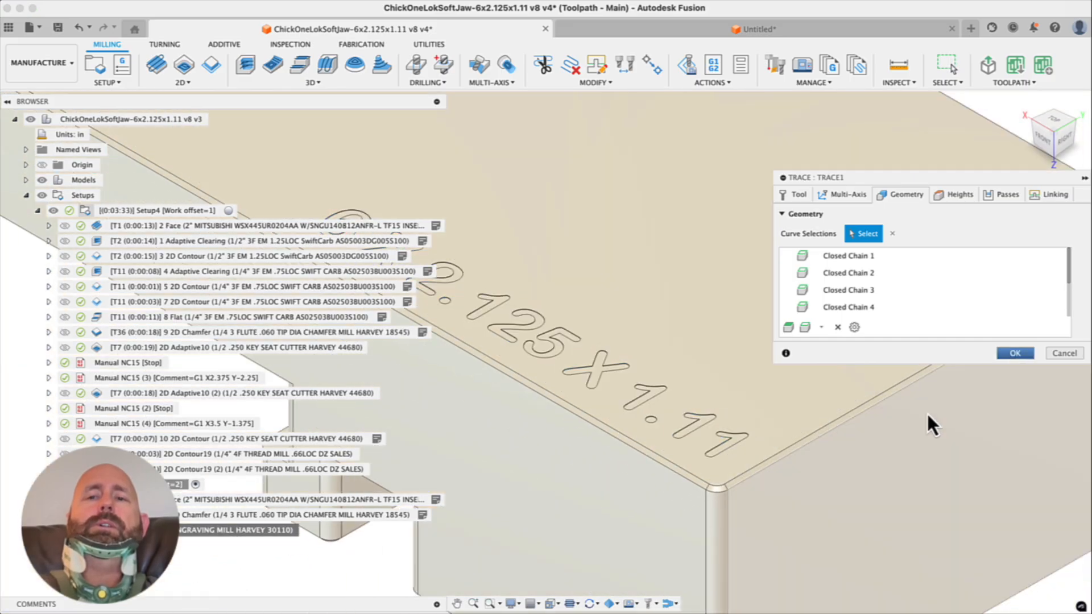
scroll(926, 411, "down", 4)
middle_click_drag(667, 393, 790, 376, "shift")
scroll(796, 375, "down", 5)
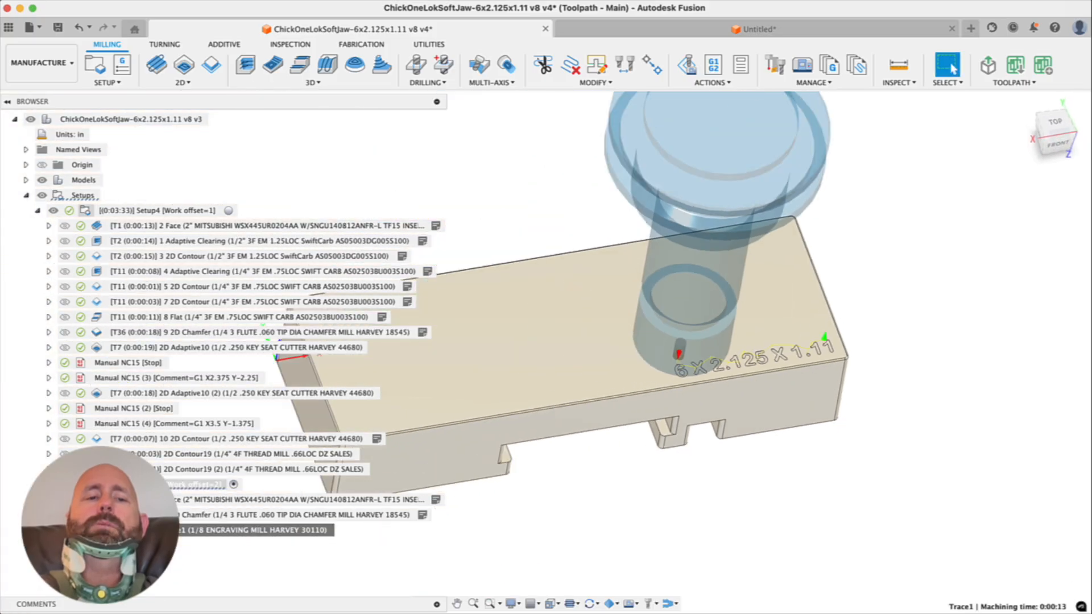
Simulate Setup5 with the model hidden and play it through the facing, chamfer and engraving operations
left_click(196, 484)
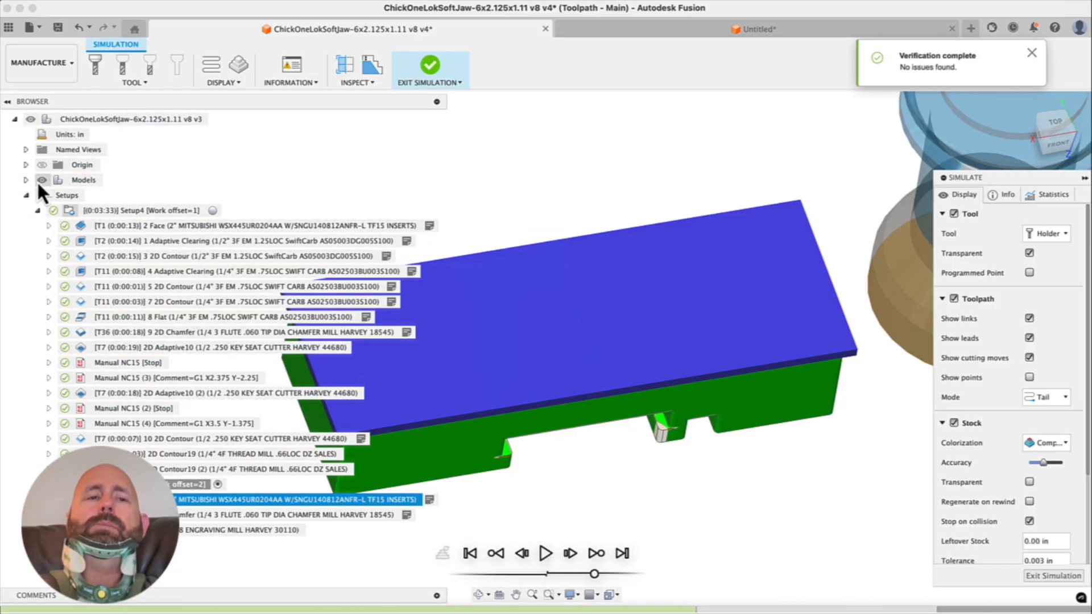
left_click(40, 180)
left_click(543, 557)
middle_click_drag(719, 382, 712, 365, "shift")
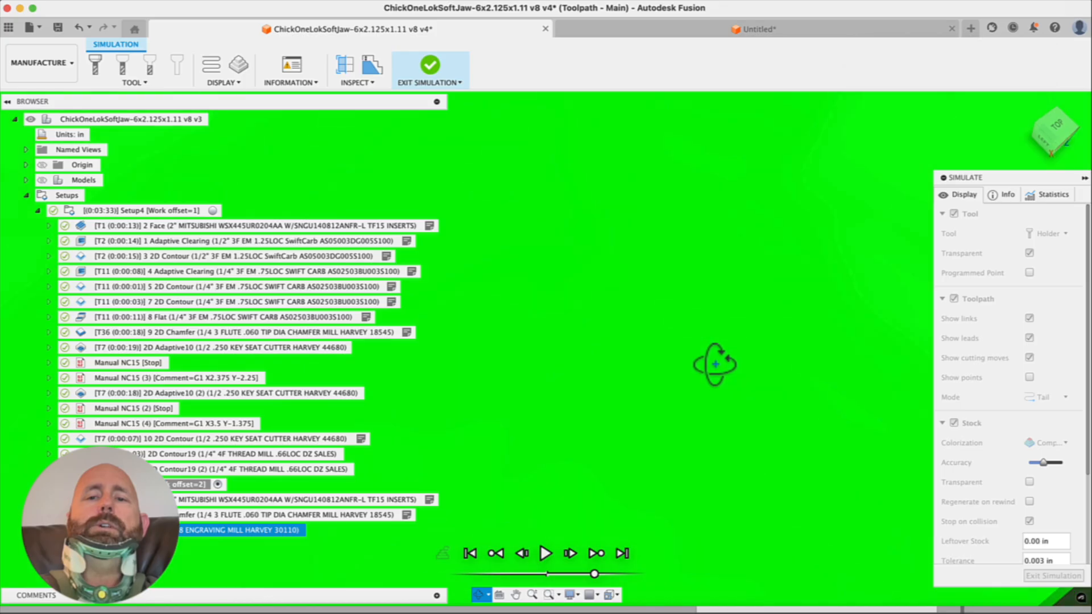
scroll(684, 357, "down", 5)
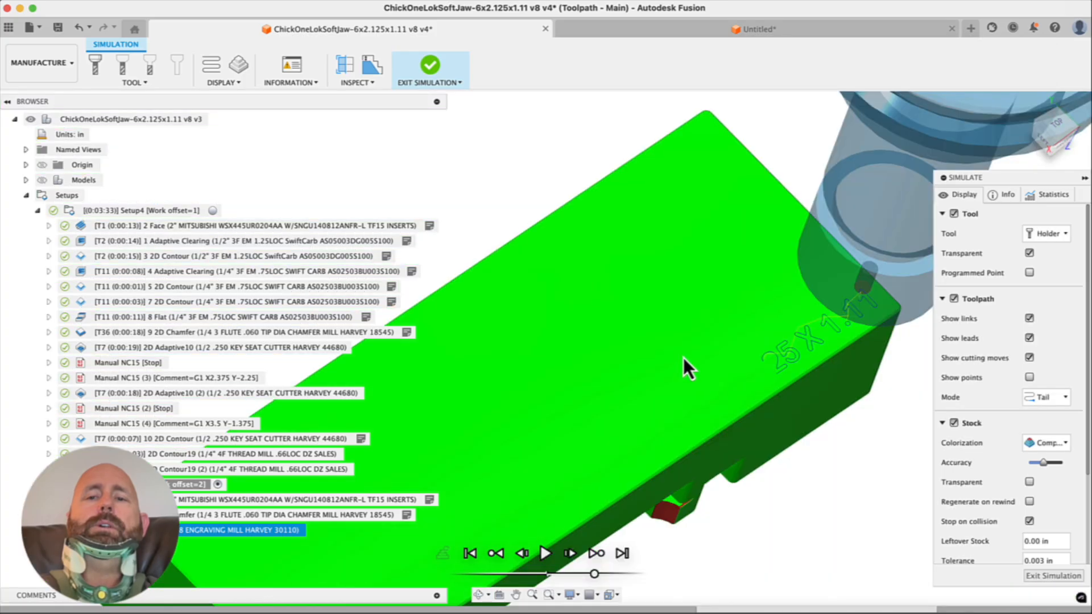
Set the simulated stock's colorization to Material
left_click(1057, 444)
left_click(1055, 484)
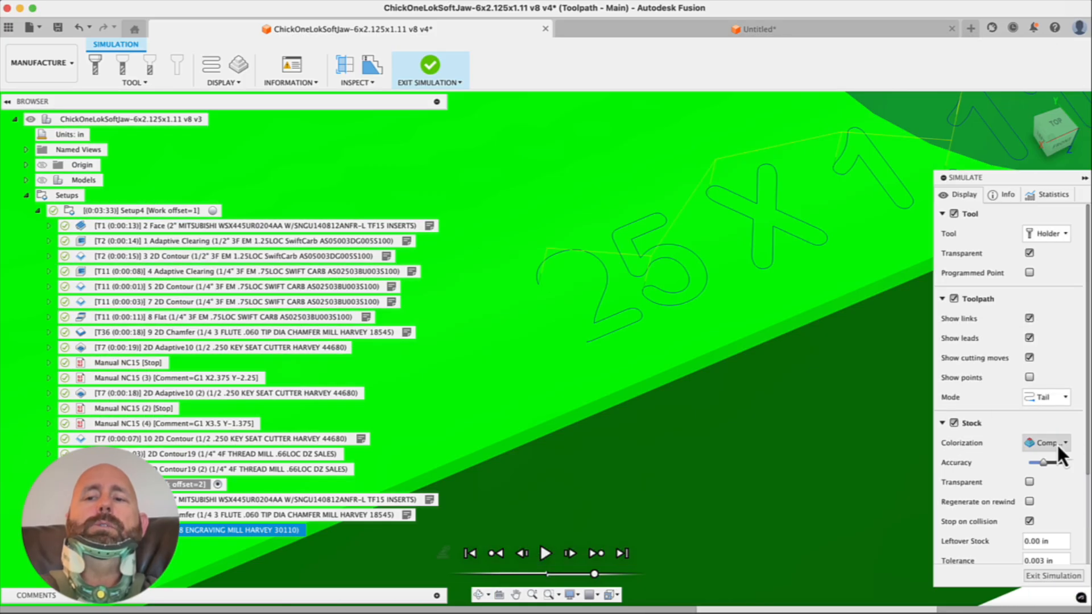
left_click(1057, 444)
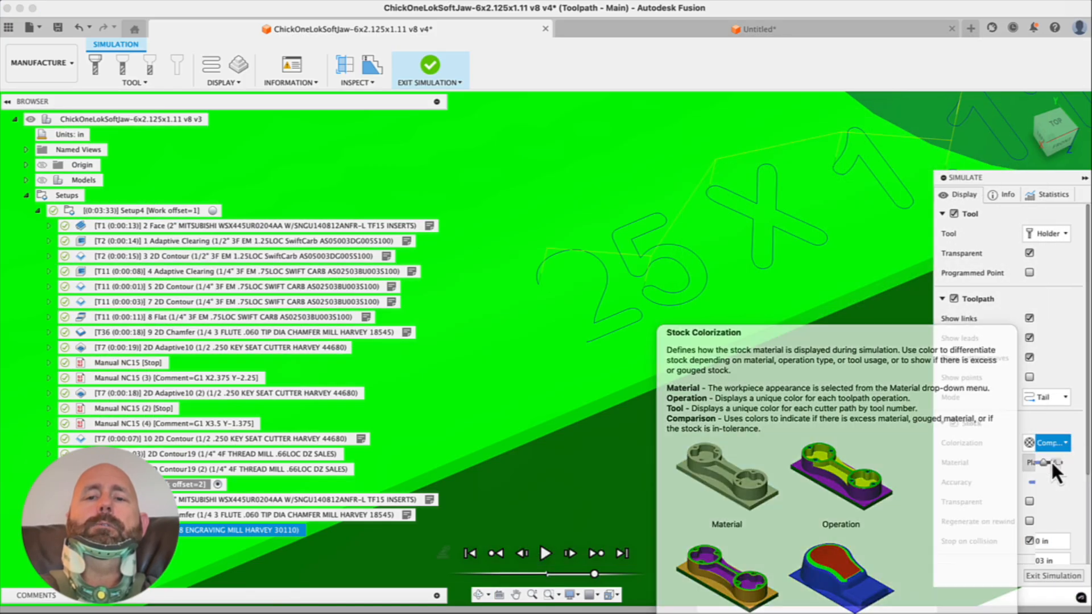
left_click(1047, 460)
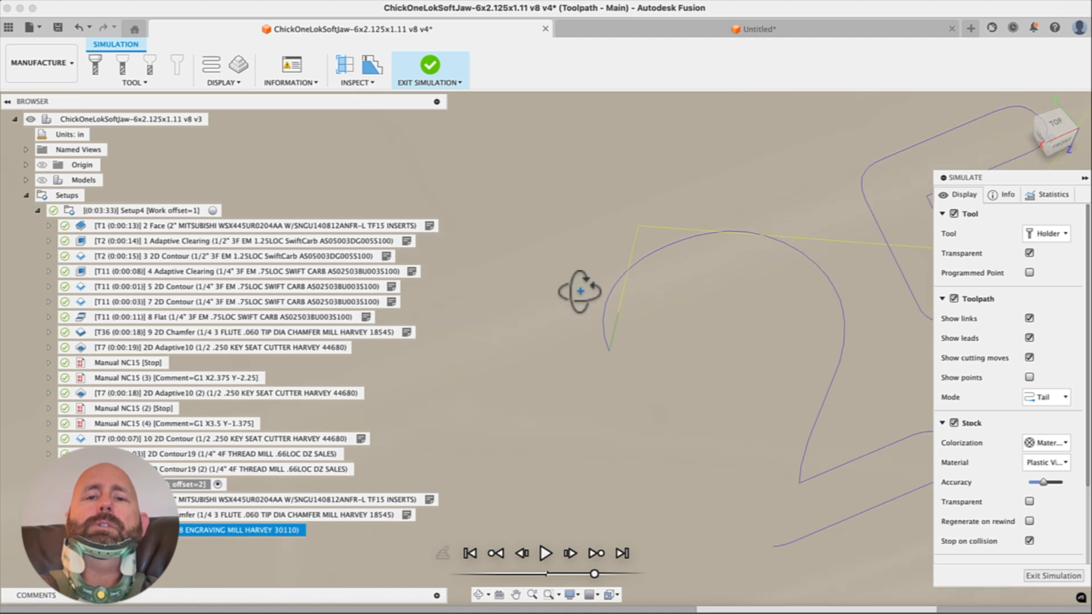
Inspect the engraved size text on the simulated stock, then exit the simulation
middle_click_drag(580, 291, 586, 298, "shift")
scroll(654, 404, "down", 5)
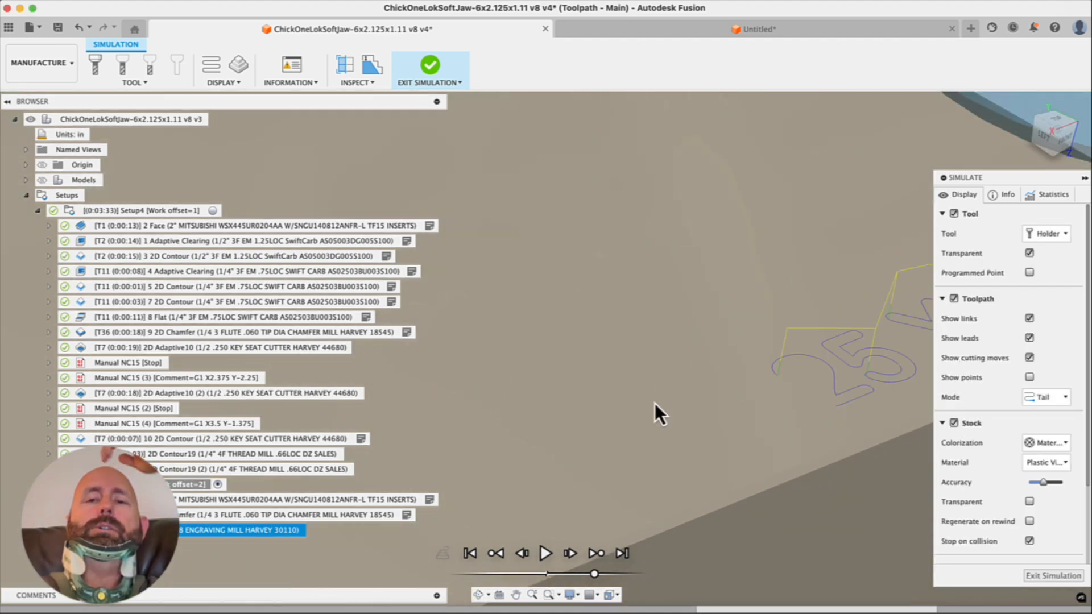
scroll(654, 404, "up", 1)
scroll(654, 404, "down", 4)
scroll(631, 408, "down", 2)
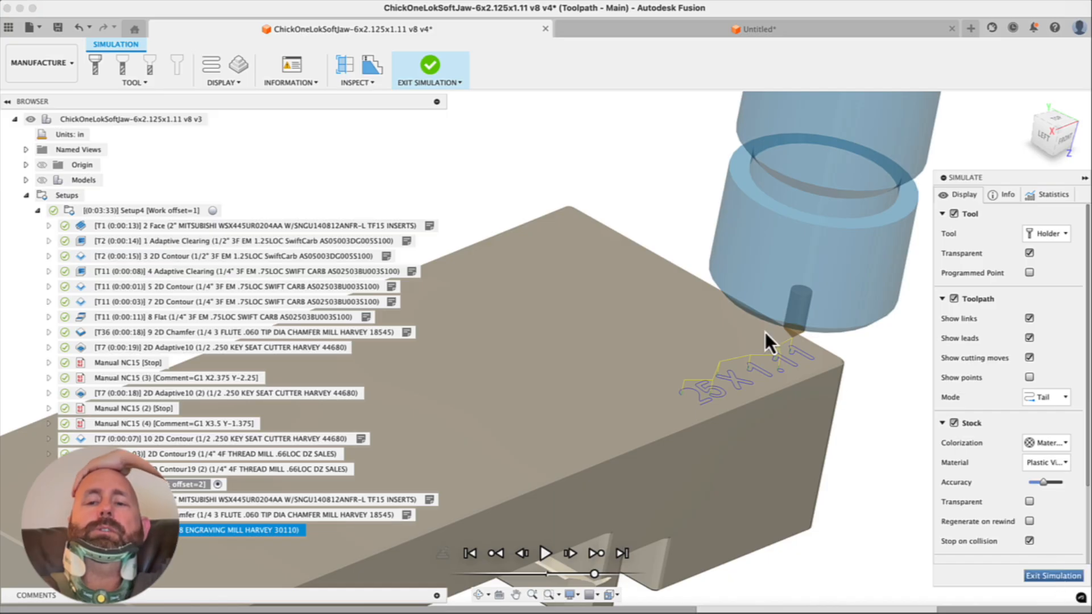
key("Escape")
scroll(847, 333, "down", 5)
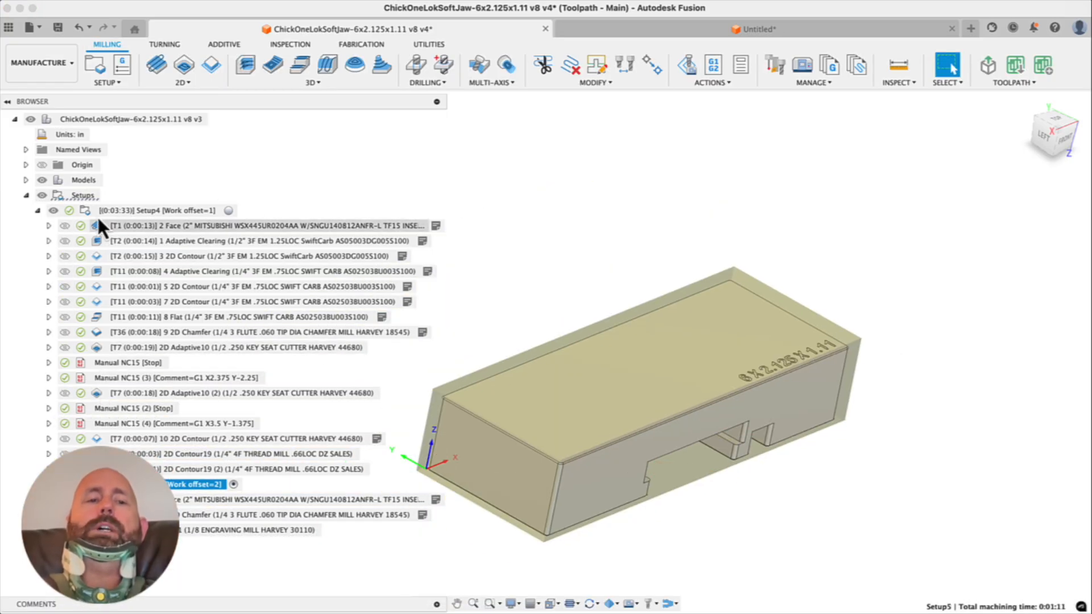
Post-process Setup4 as NC program 10001 with the HAAS Next Generation Control post, reviewing its post properties and operations first
left_click(129, 211)
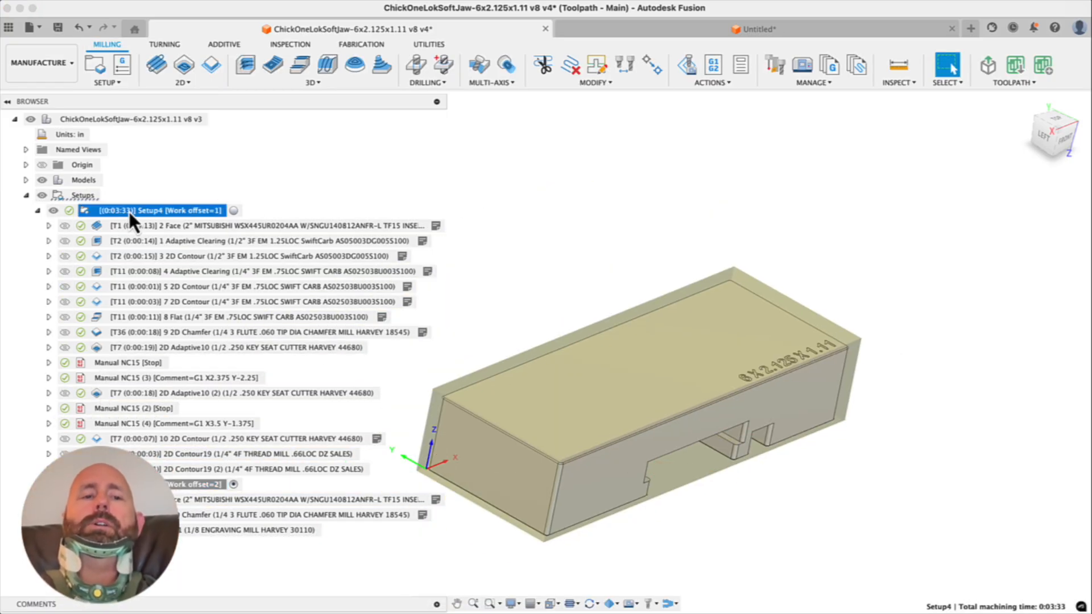
right_click(213, 347)
left_click(248, 340)
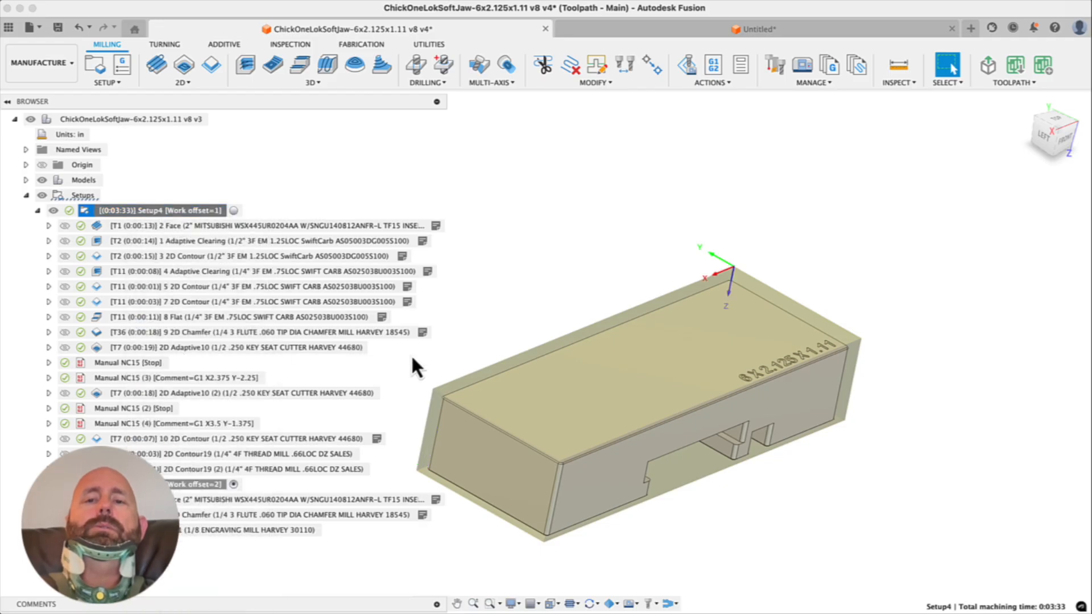
scroll(805, 297, "down", 5)
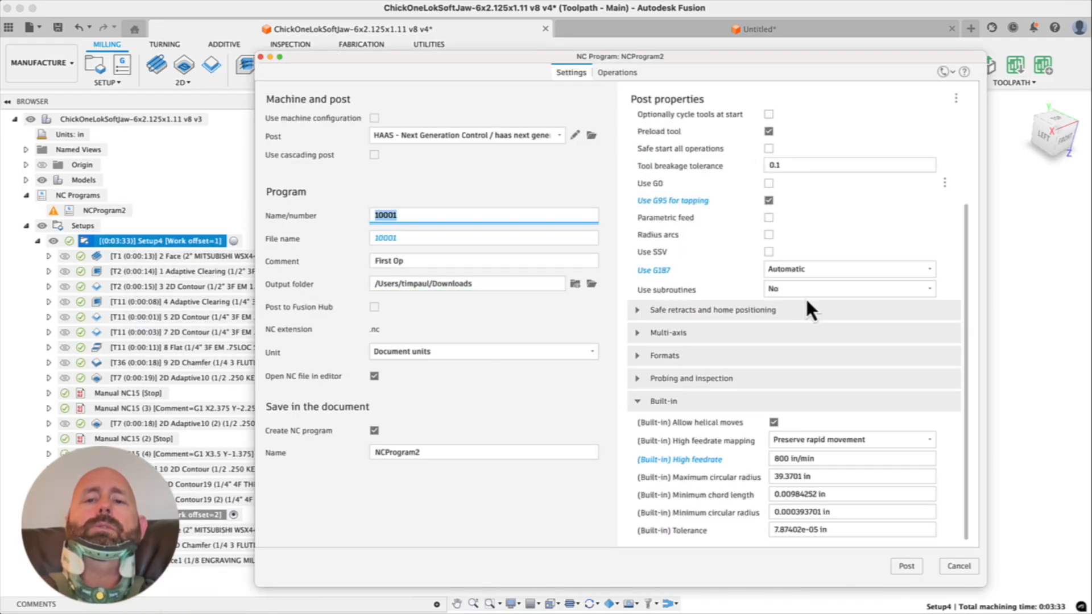
scroll(740, 446, "up", 5)
scroll(755, 442, "down", 4)
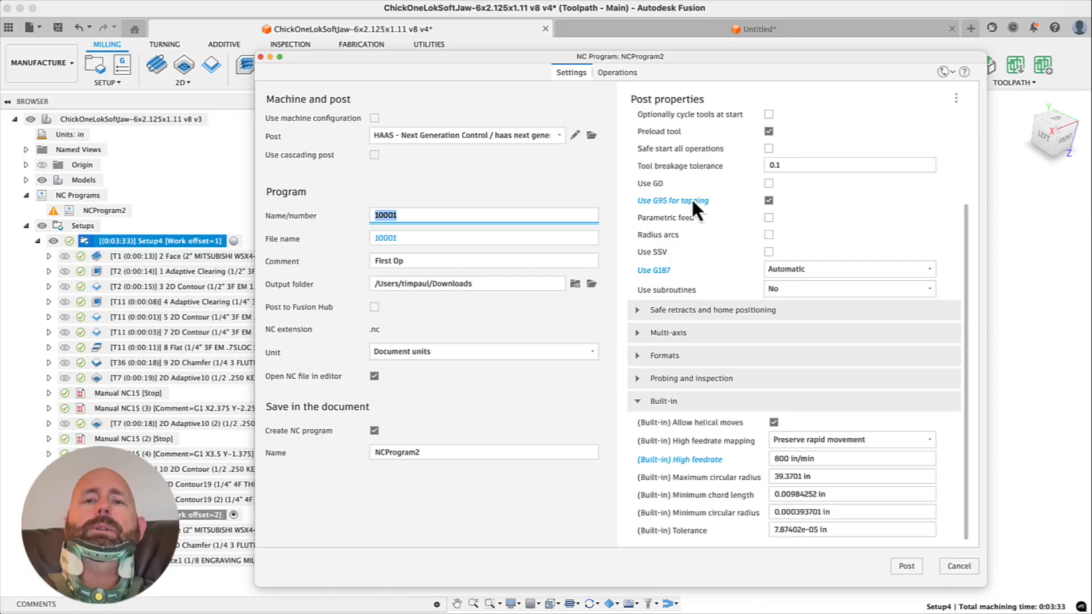
left_click(617, 72)
left_click(906, 566)
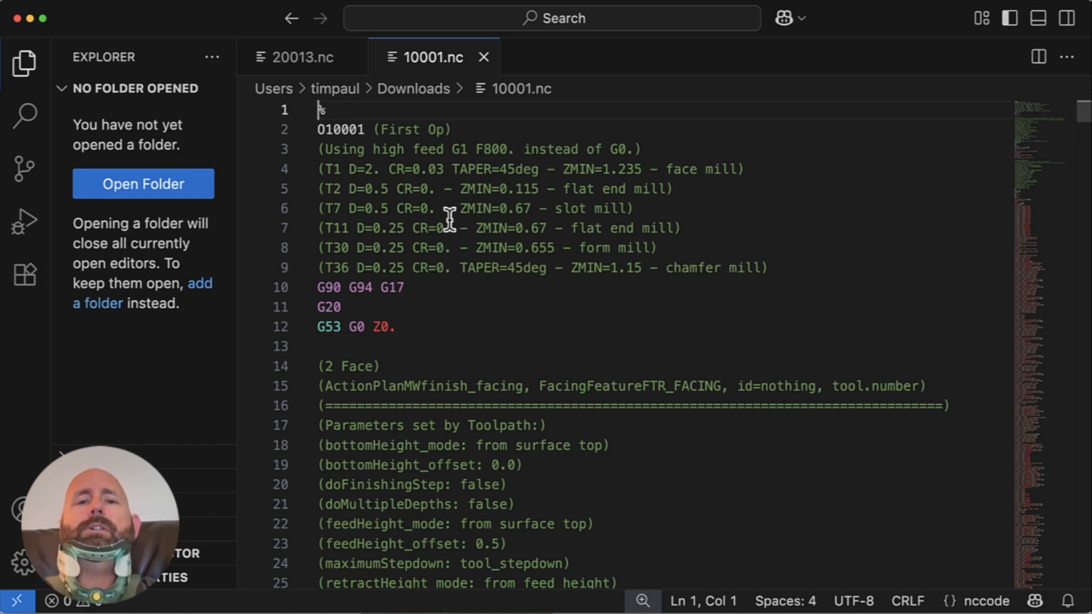
Copy all the G-code of 10001.nc, switch to NC Viewer in the browser and paste it into the GCode file
left_click(454, 267)
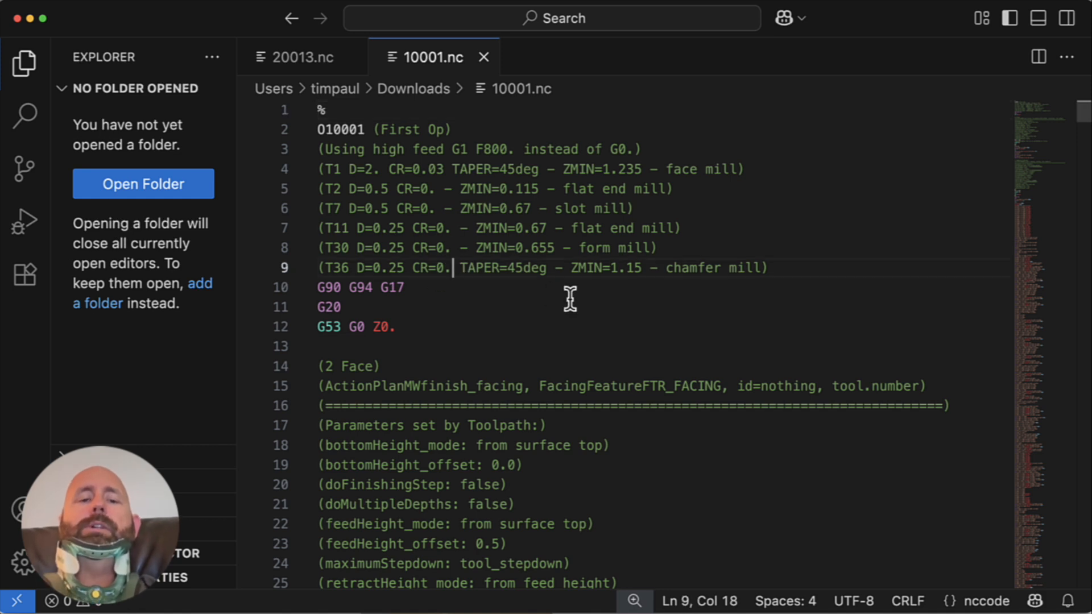
key("super+a")
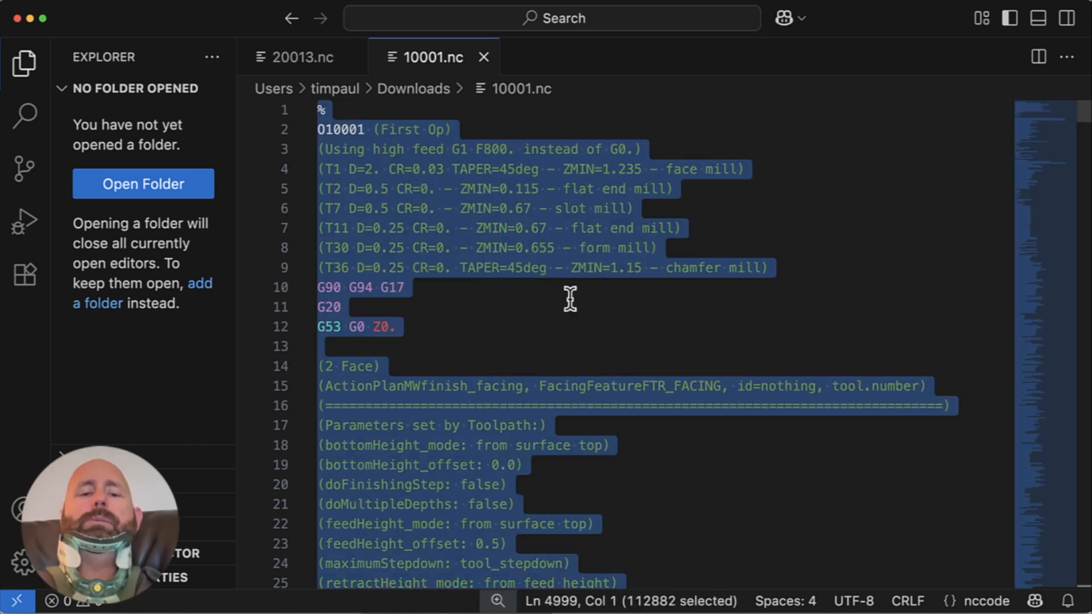
left_click(475, 307)
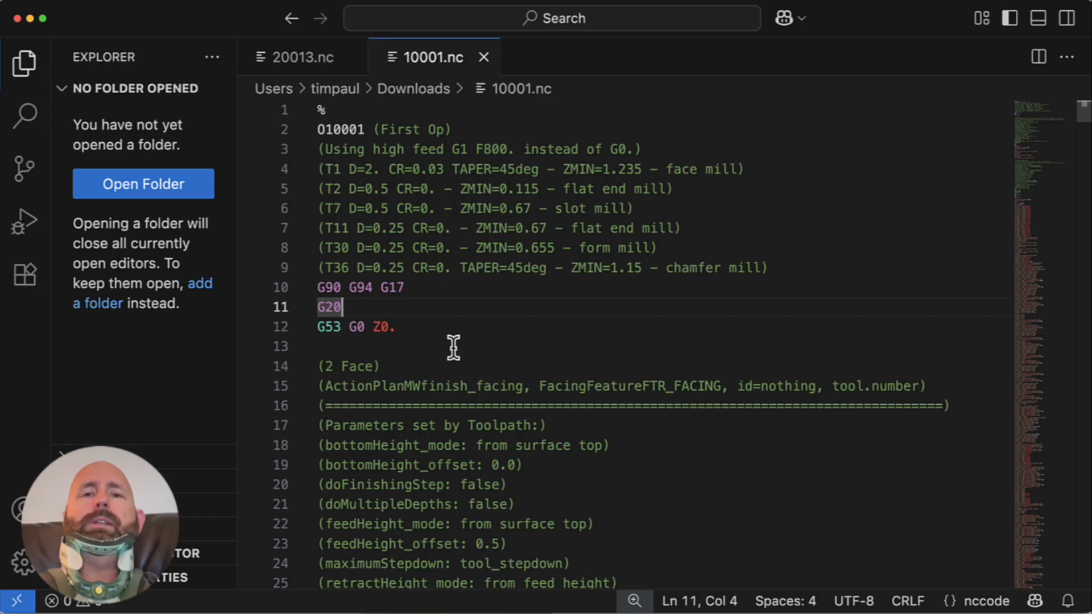
key("ctrl+Up")
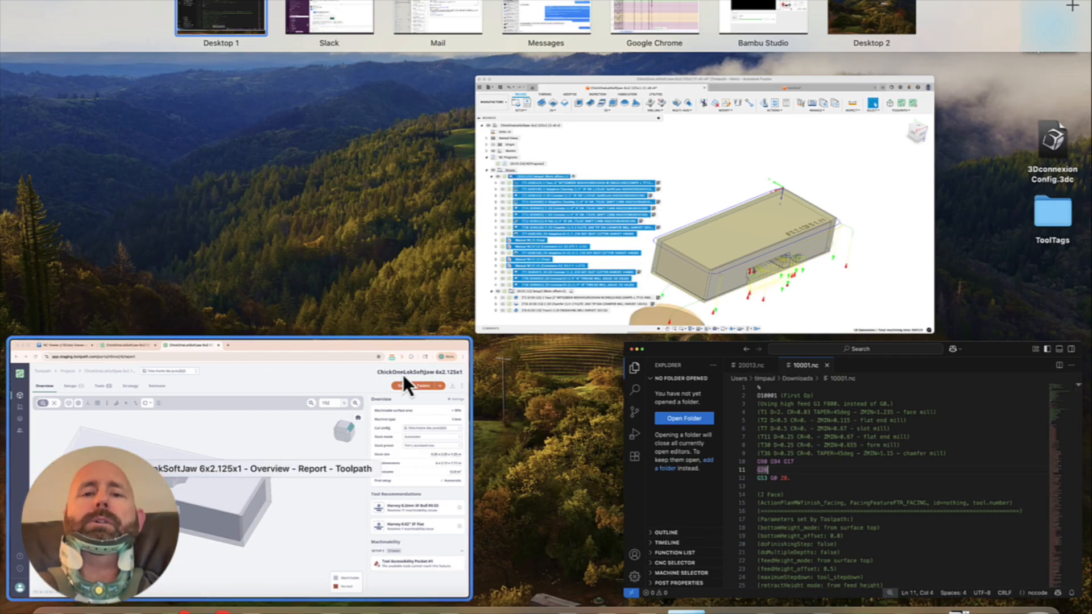
left_click(353, 441)
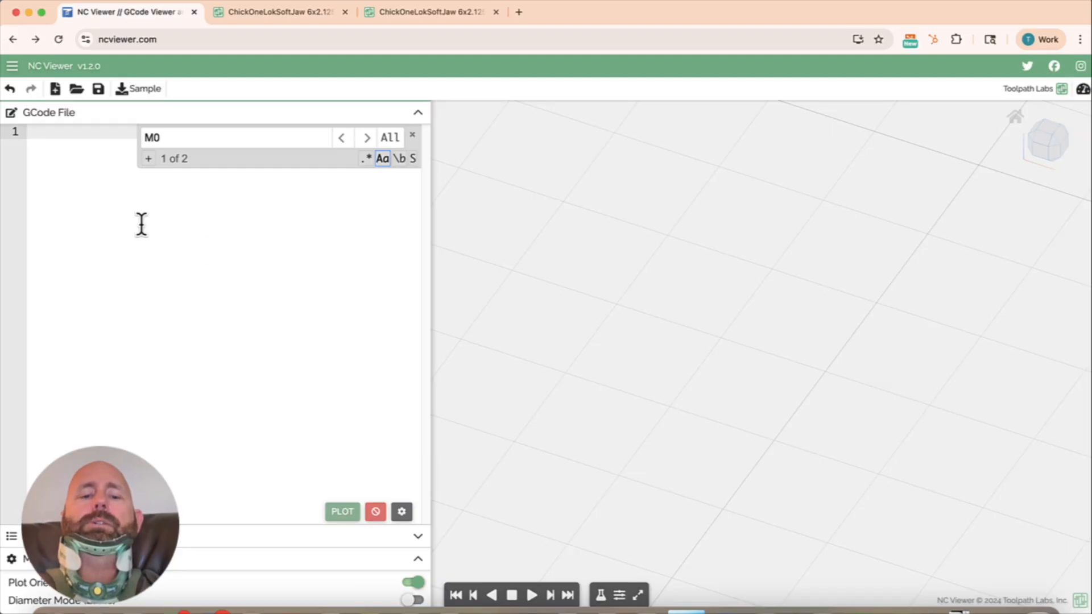
key("super+v")
scroll(205, 308, "up", 7)
left_click_drag(426, 509, 438, 53)
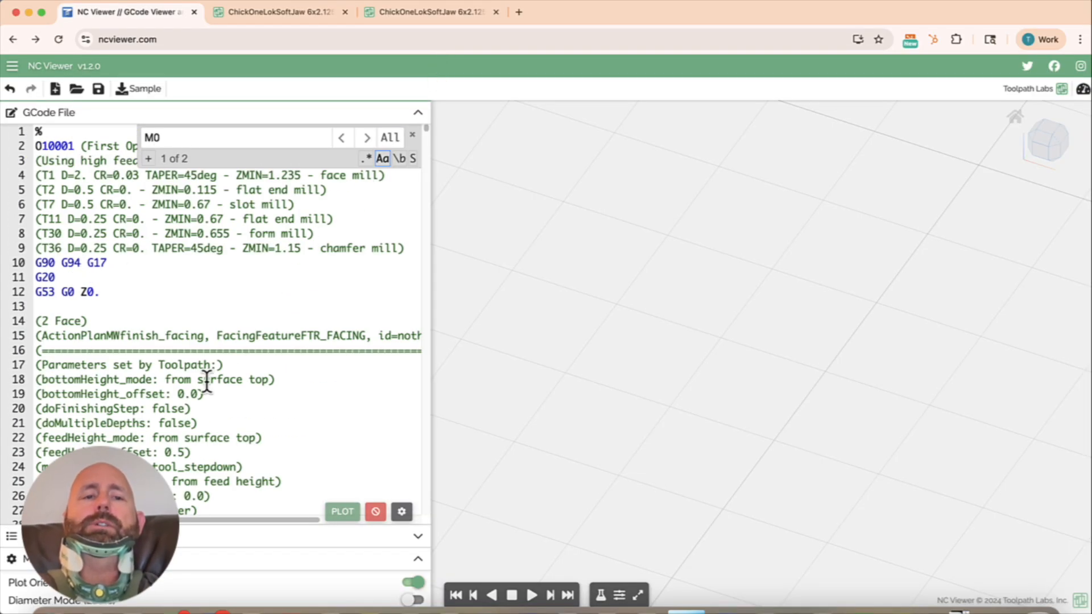
Search the pasted G-code for the M0 program stop
left_click(172, 392)
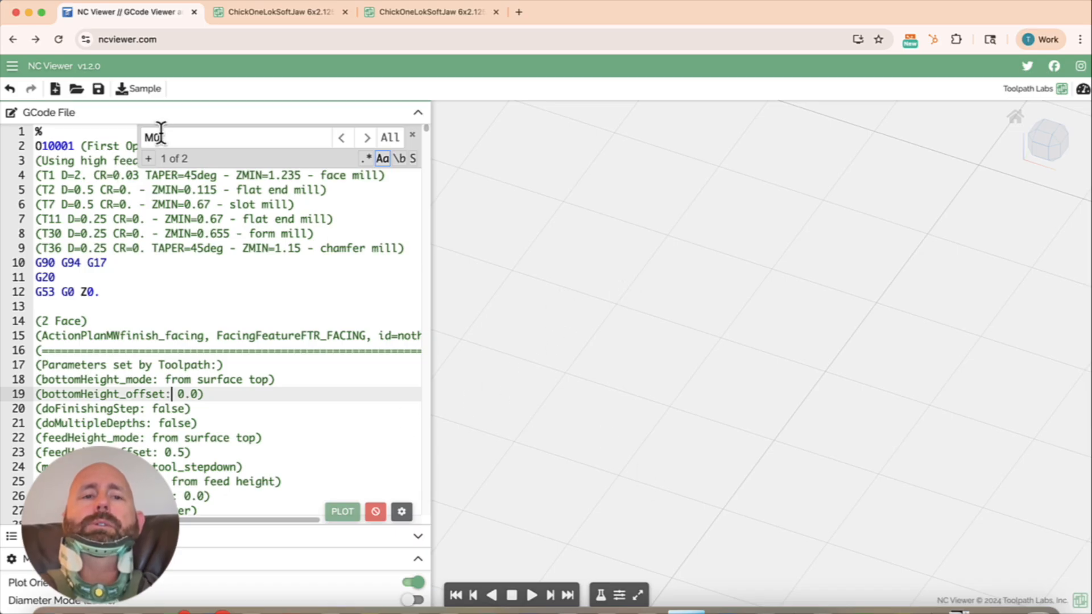
left_click_drag(178, 139, 108, 128)
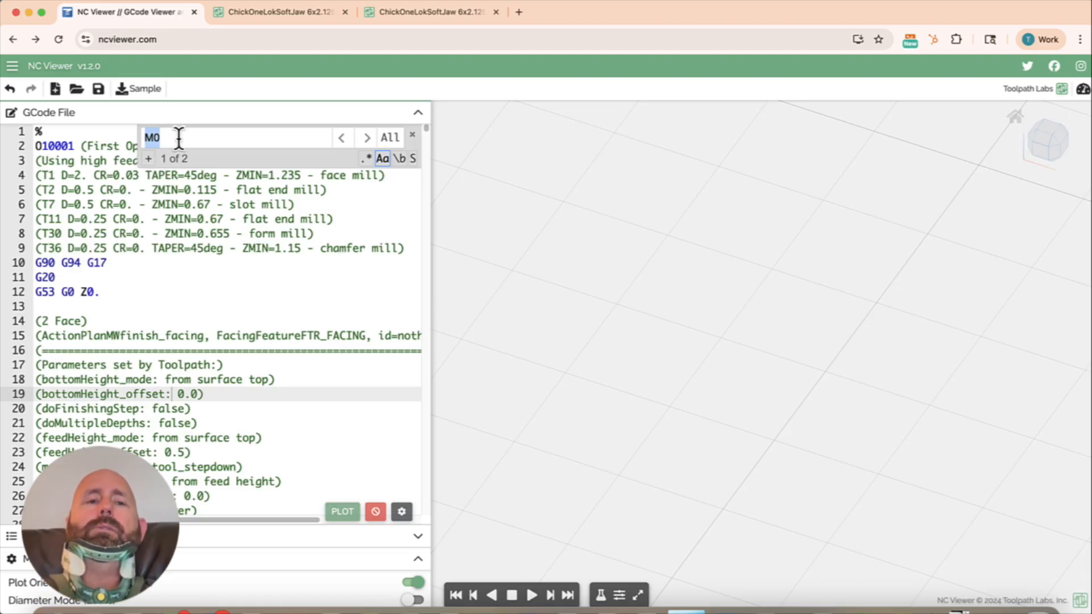
key("BackSpace")
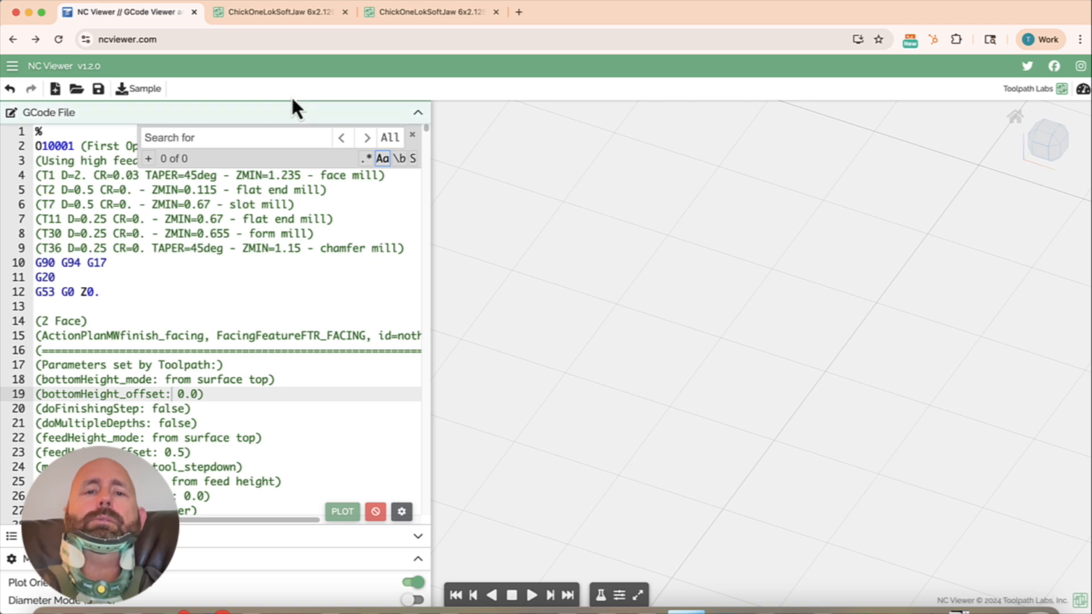
left_click(413, 135)
key("super+f")
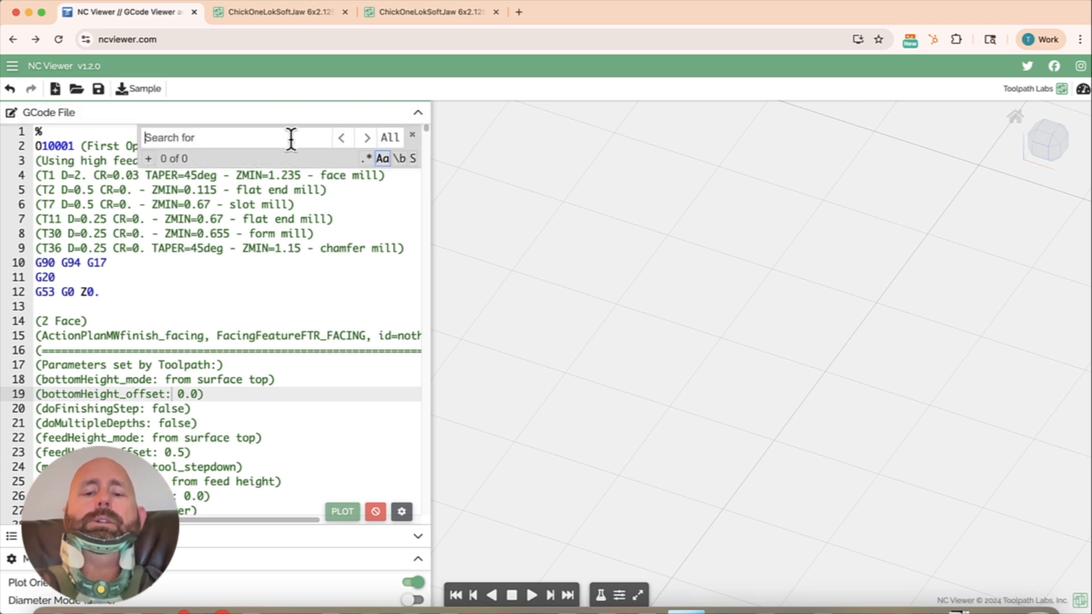
type("M0")
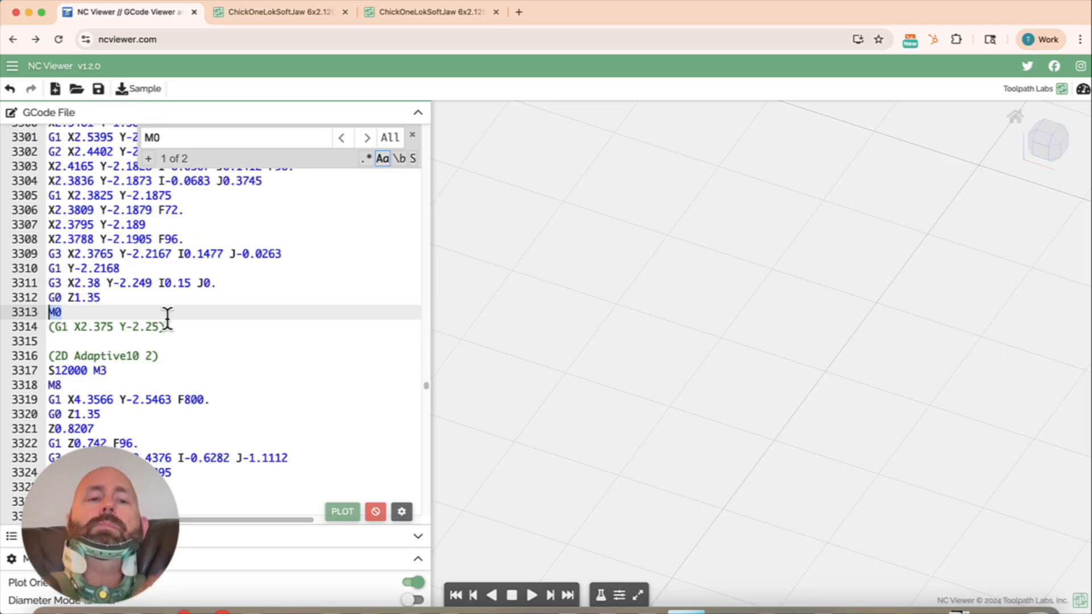
Try inserting a copy of the commented move G1 X2.375 Y-2.25 before the G0 Z1.35 retract, and undo the insertion
left_click_drag(163, 327, 55, 326)
key("super+c")
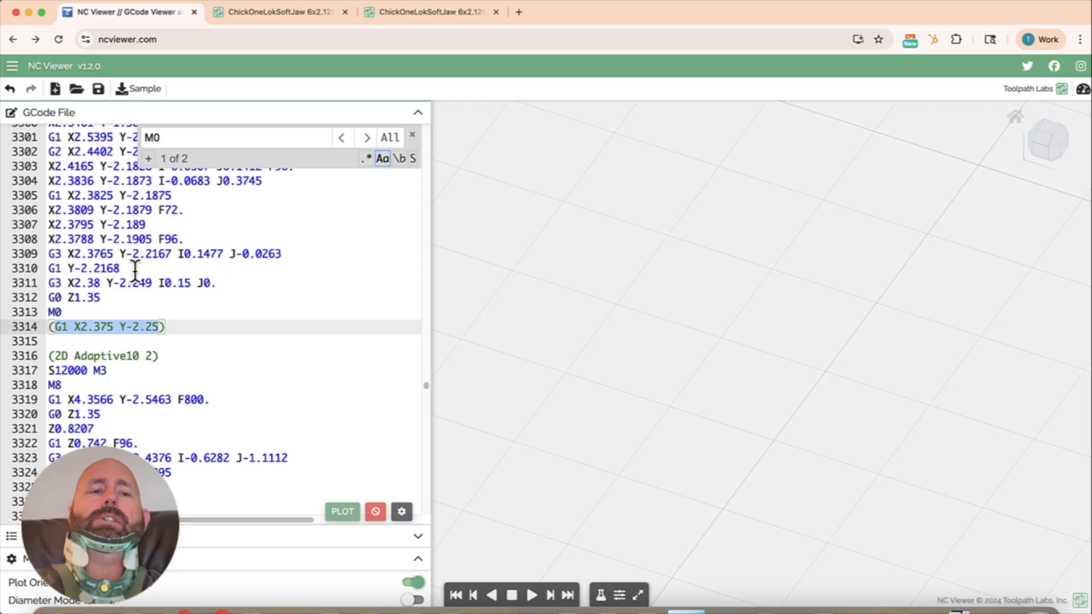
left_click(219, 285)
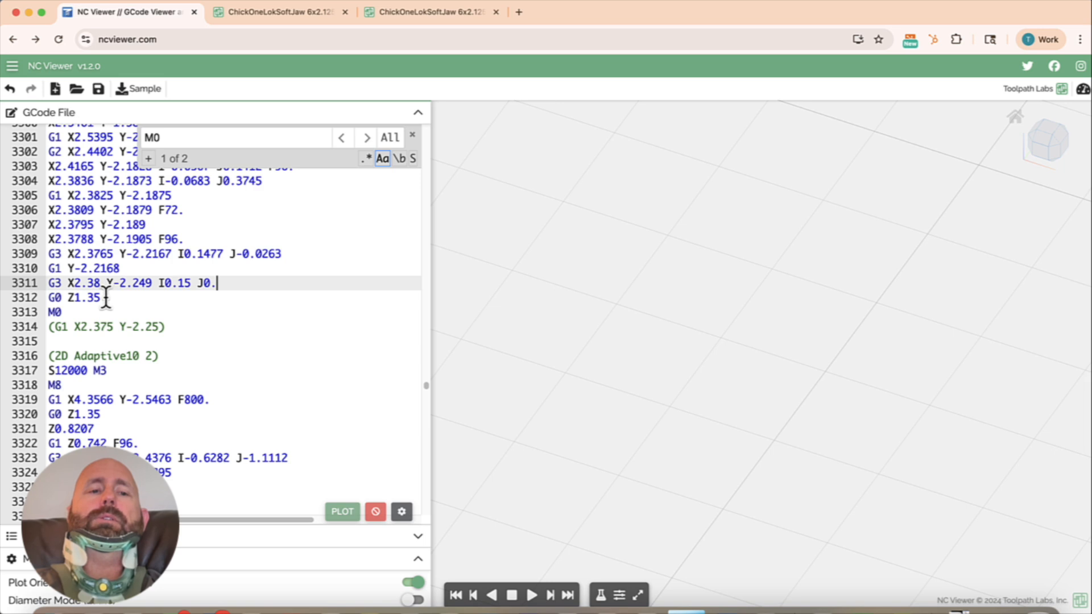
key("Return")
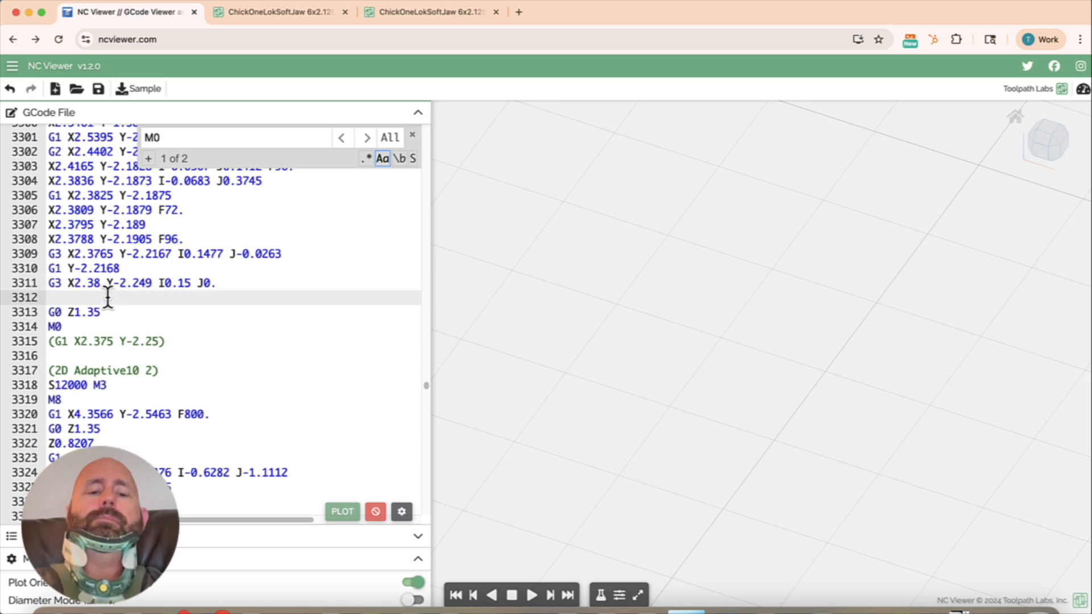
key("super+v")
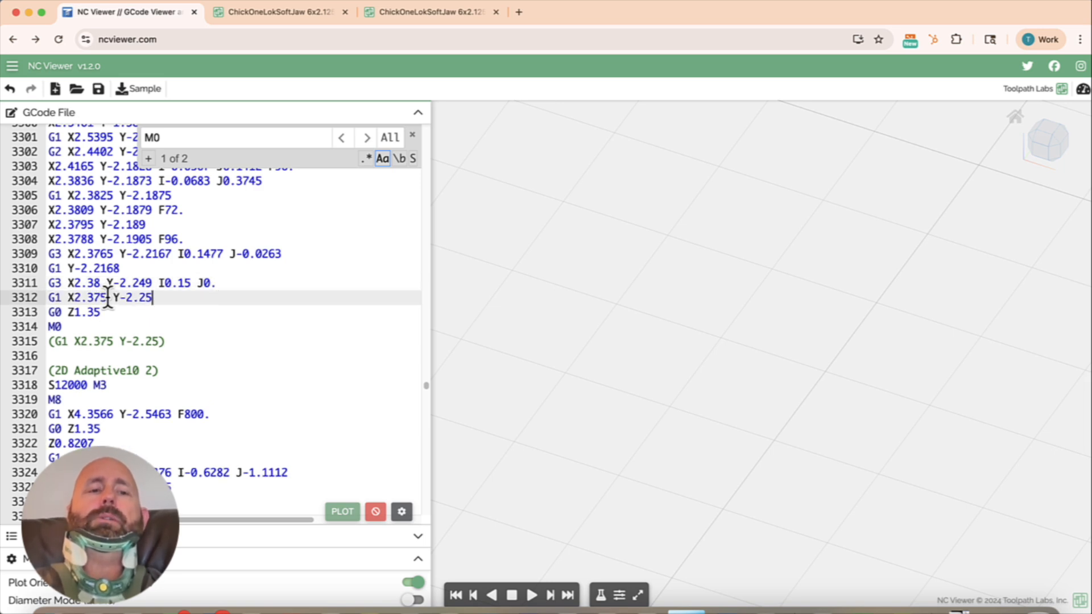
key("super+z")
key("super+z")
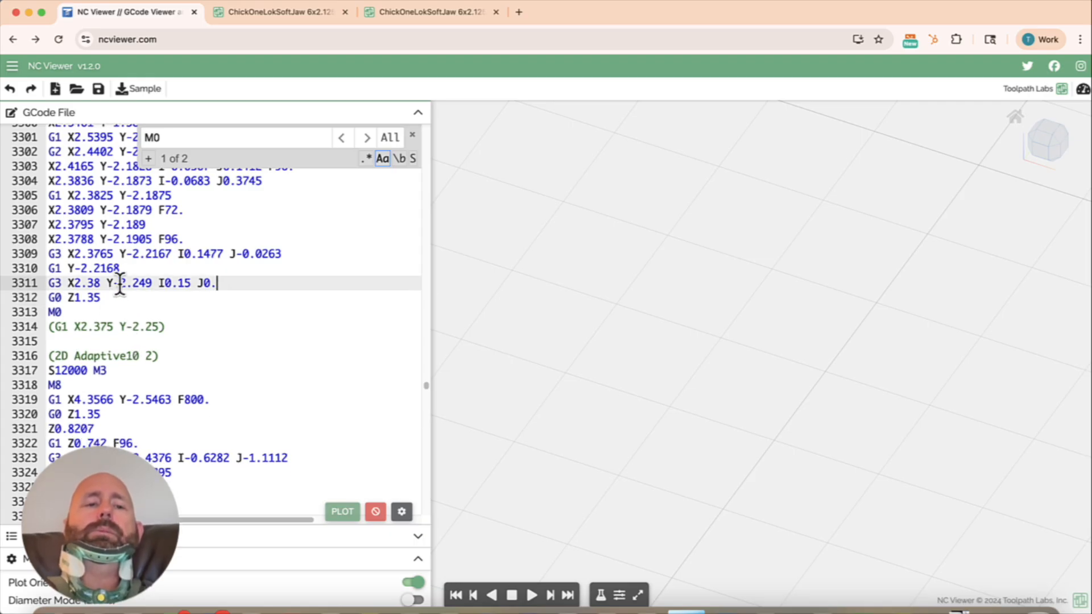
Plot the G-code and show the tool's position at the G3 X2.3765 Y-2.2167 move on line 3309
left_click(344, 513)
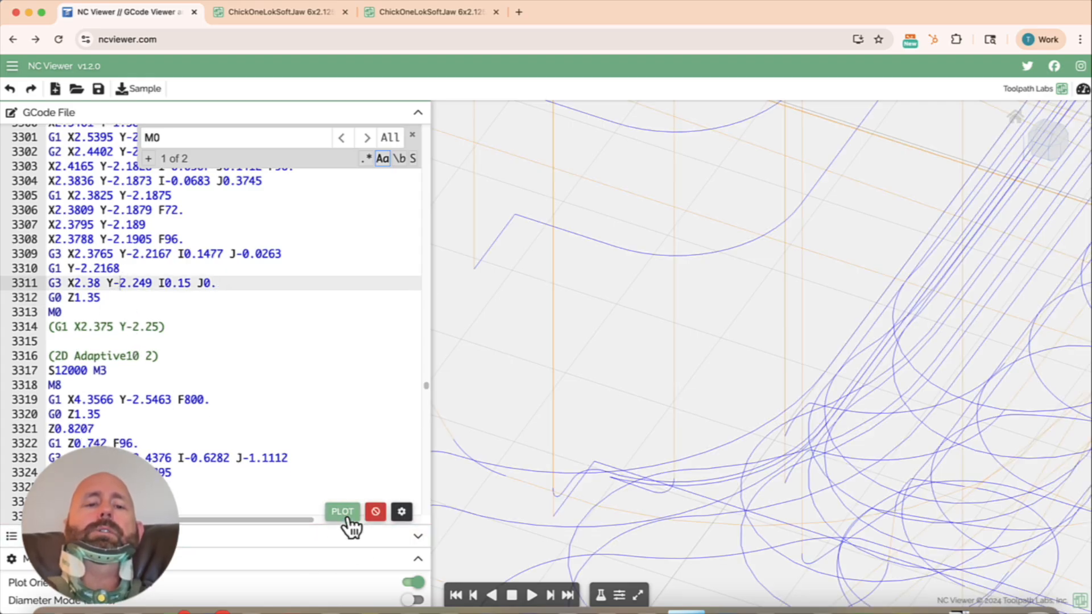
scroll(550, 347, "down", 10)
scroll(632, 383, "up", 4)
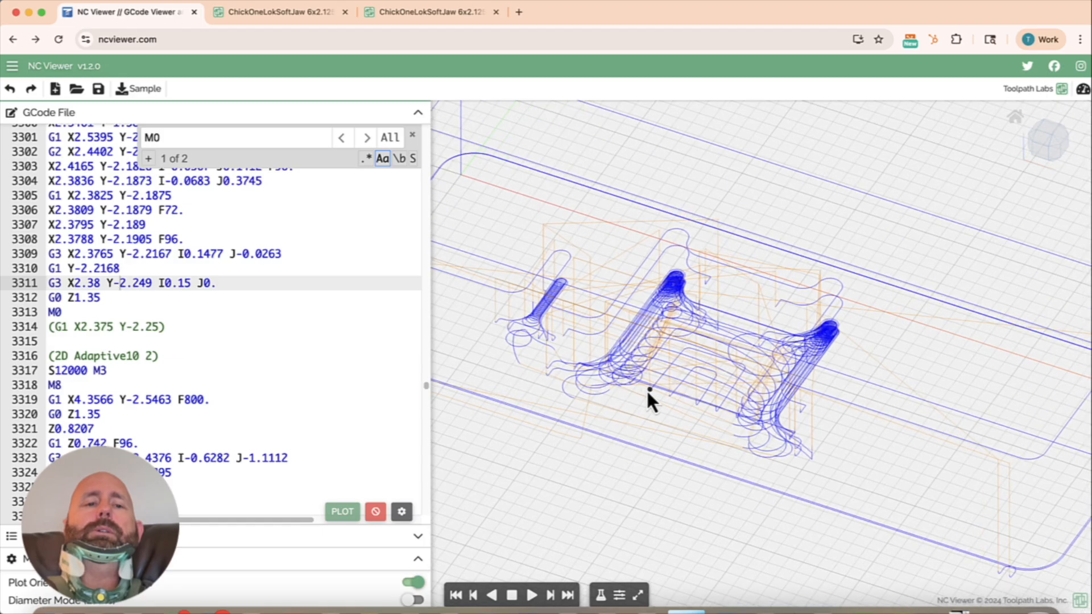
left_click(114, 254)
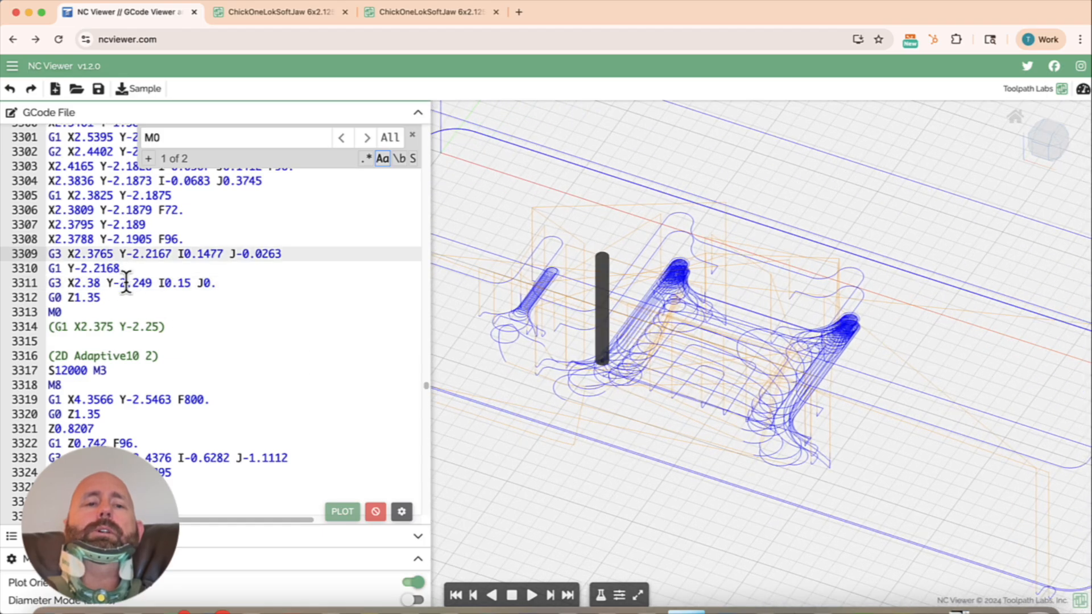
scroll(637, 365, "up", 5)
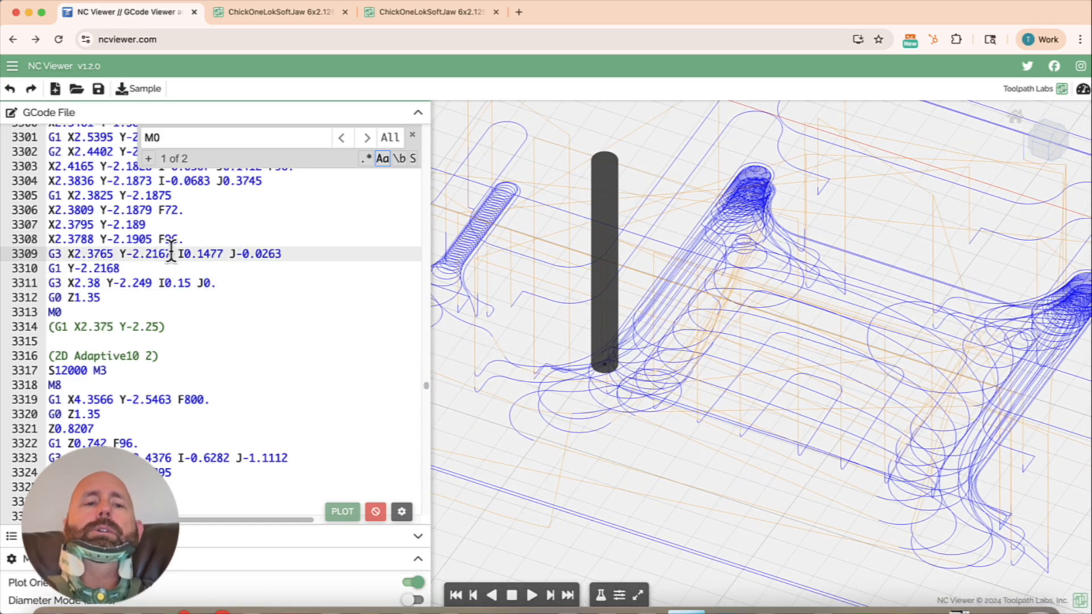
Step through the moves on lines 3305 to 3312 to examine the tool's motion leading up to the M0 stop
left_click(164, 239)
key("Up")
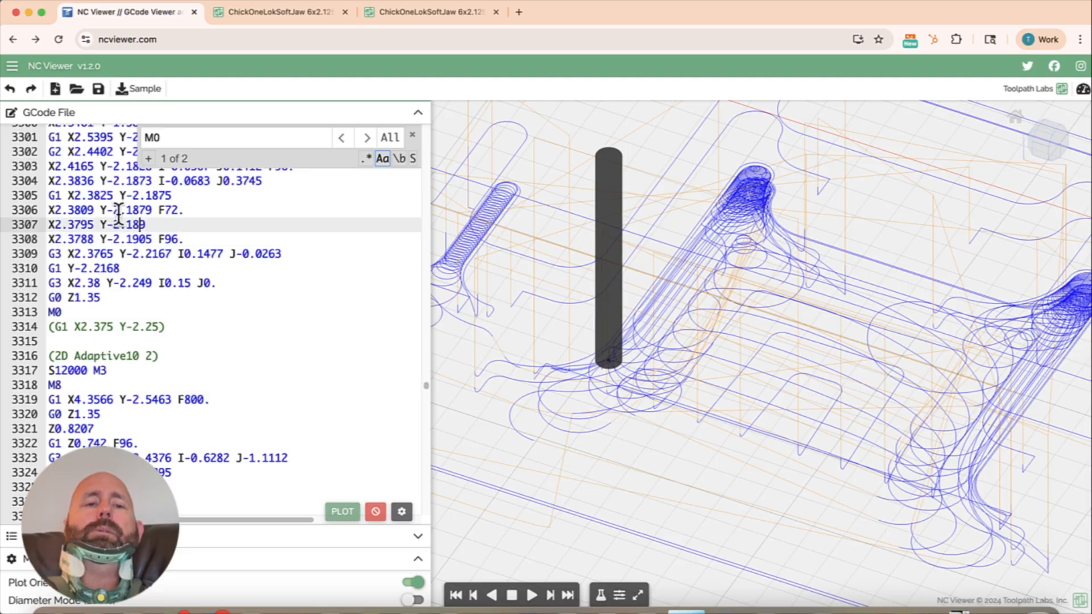
key("Up")
key("Up")
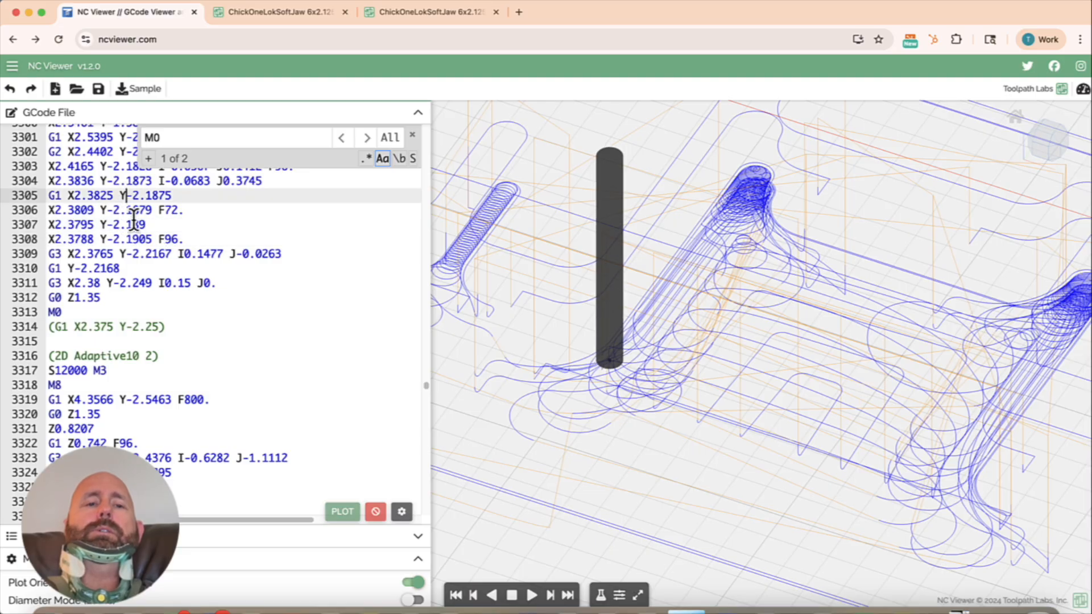
key("Down")
key("Down")
key("Down")
key("Down")
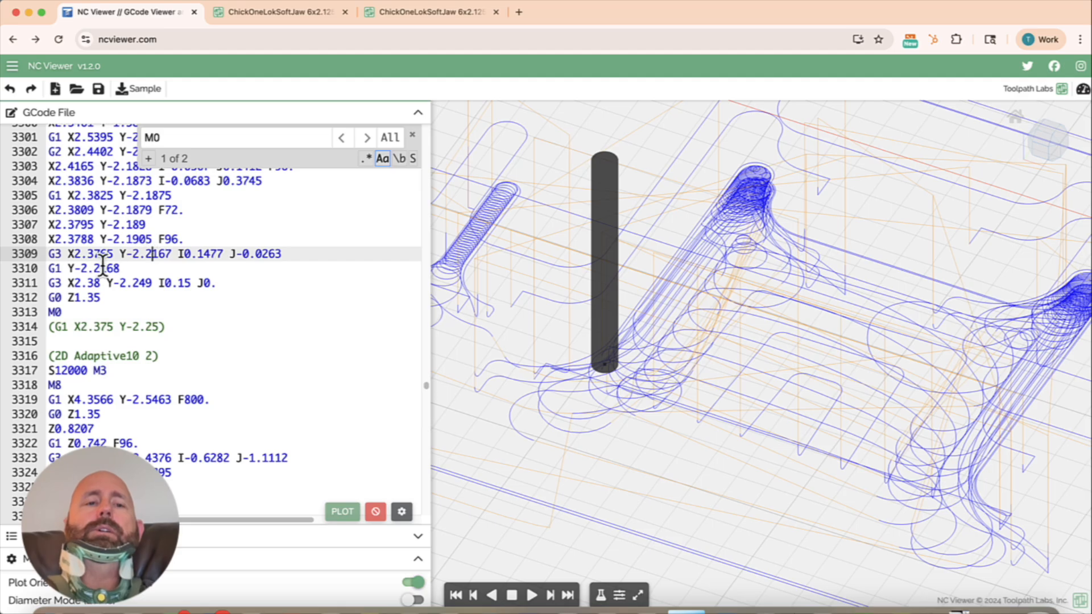
key("Down")
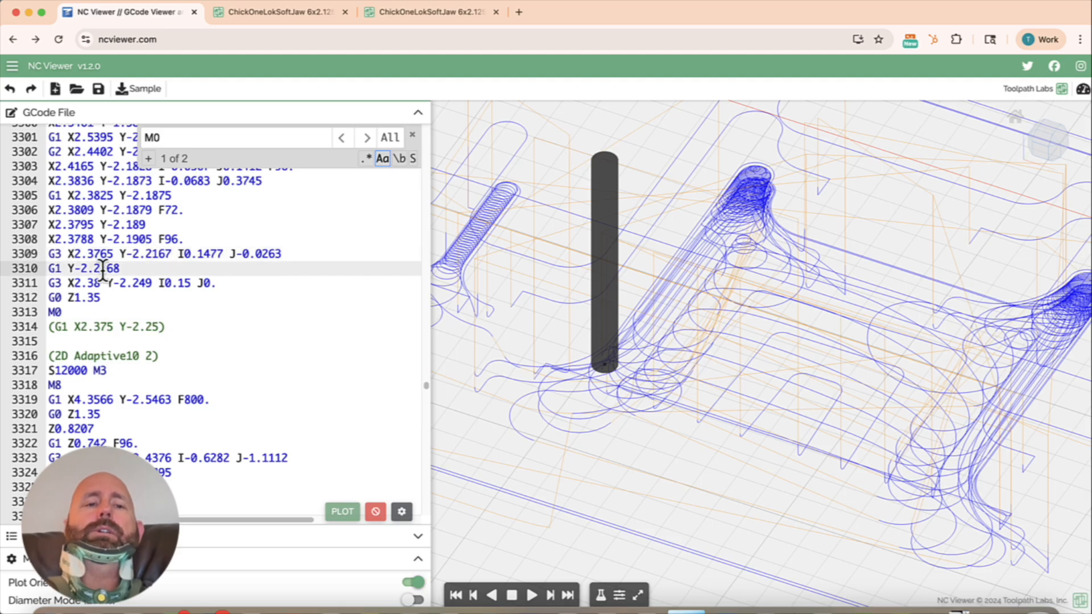
left_click(110, 283)
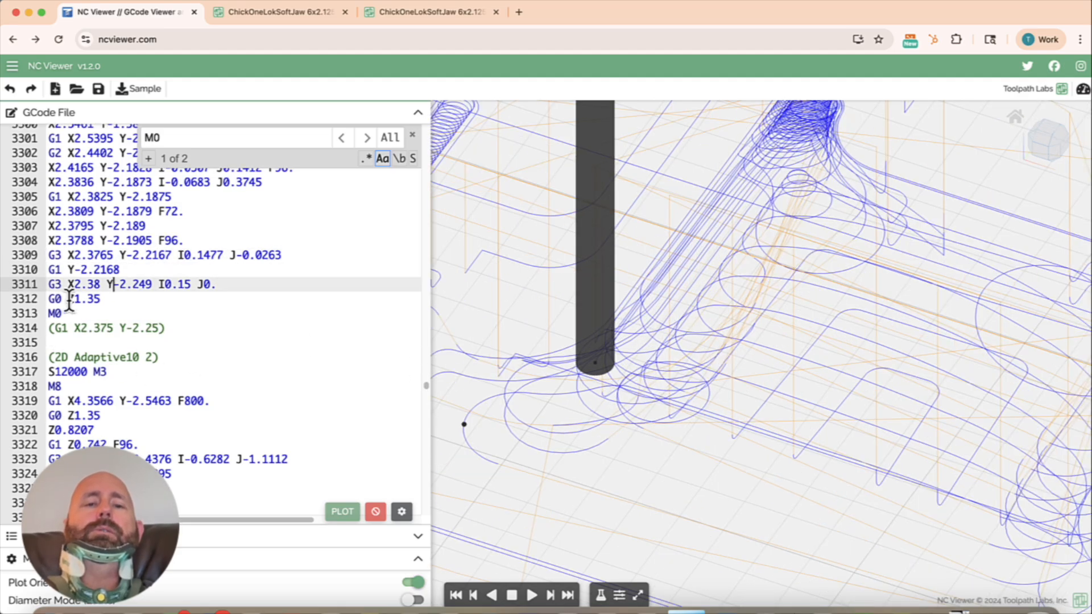
left_click(69, 300)
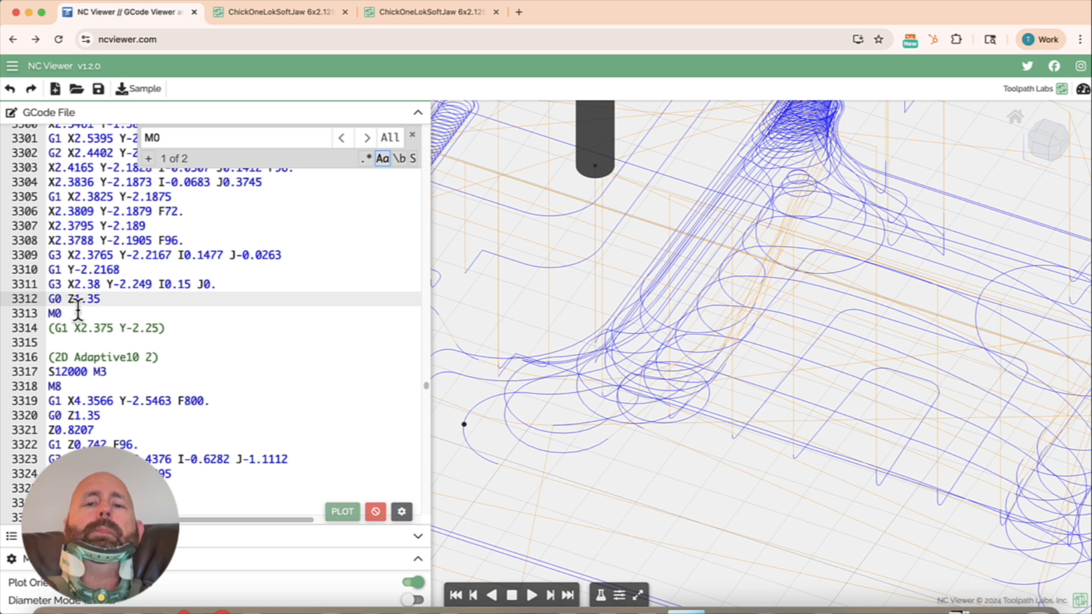
left_click(126, 284)
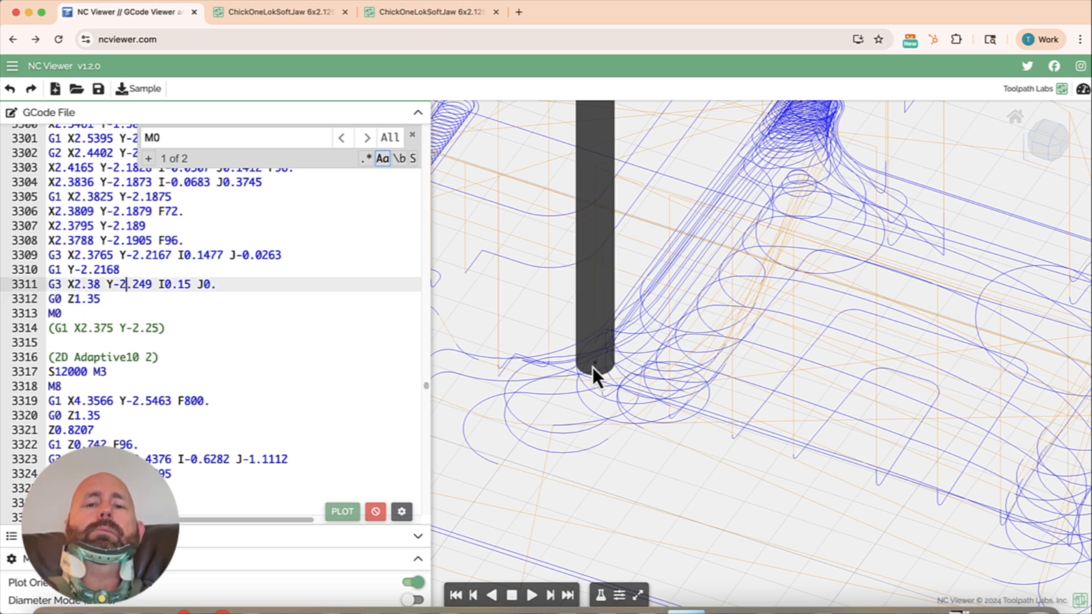
Insert the move G1 X2.375 Y-2.25 after line 3311, before the G0 Z1.35 retract, and replot the toolpath
left_click(236, 284)
key("Return")
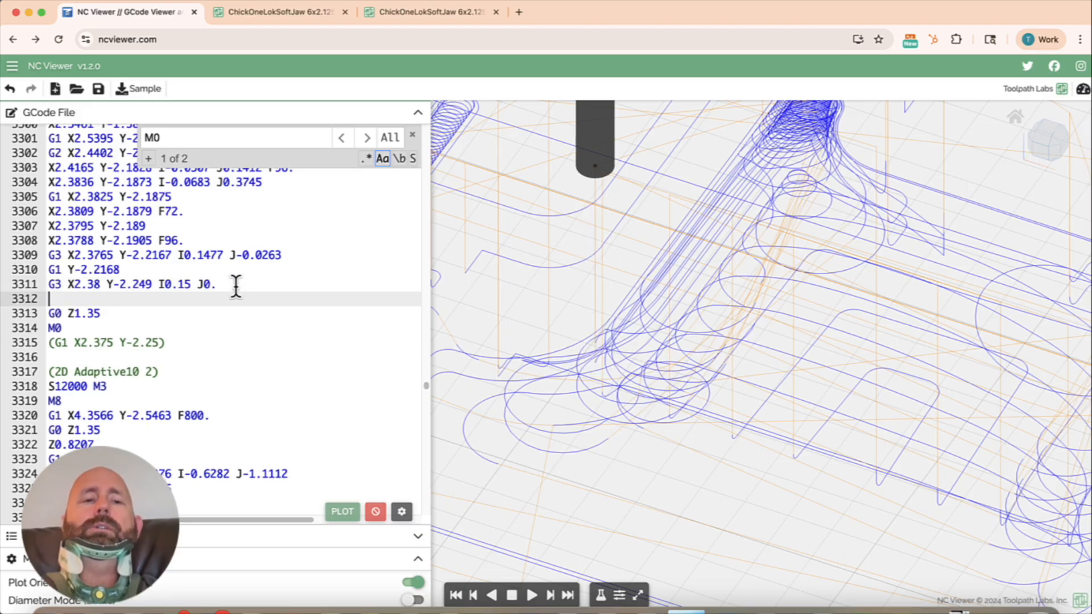
type("G1 X2.375 Y-2.25")
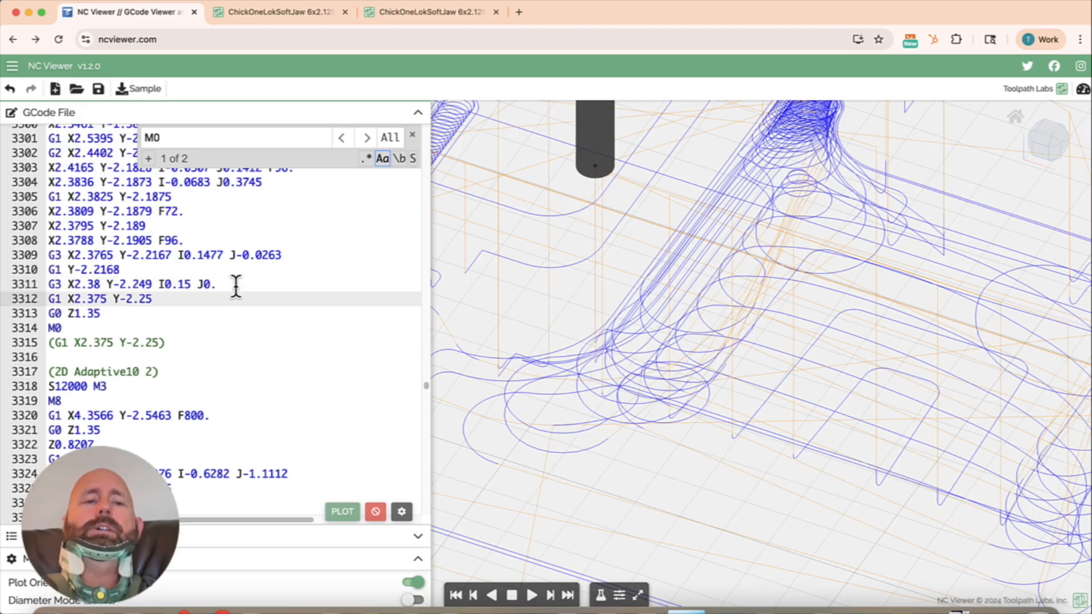
left_click(353, 516)
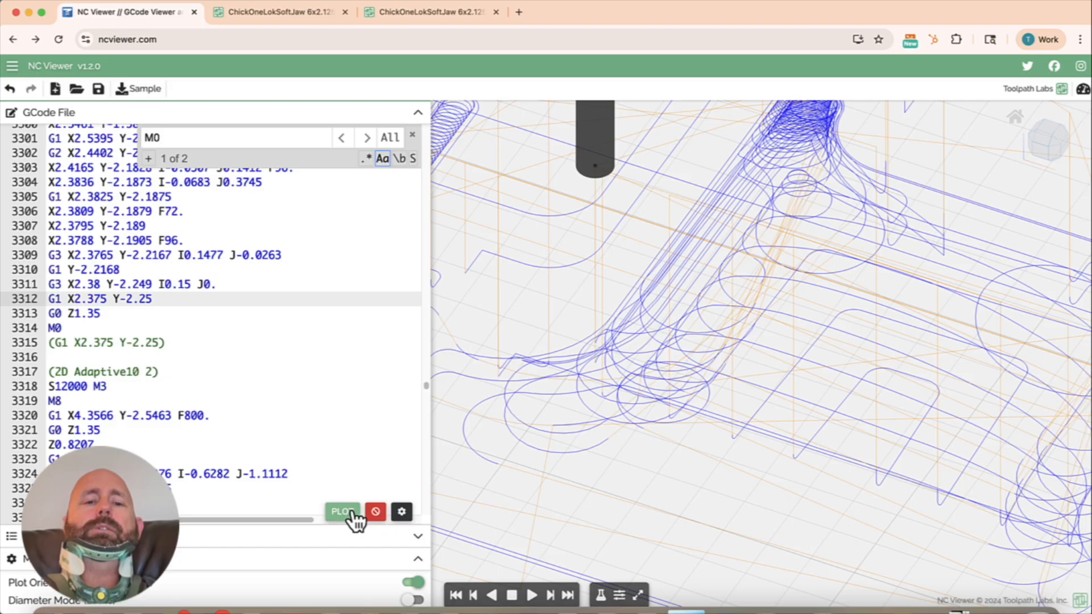
Step through lines 3306 to 3312 to compare the tool's position before and after the inserted G1 move
left_click(110, 271)
left_click(115, 284)
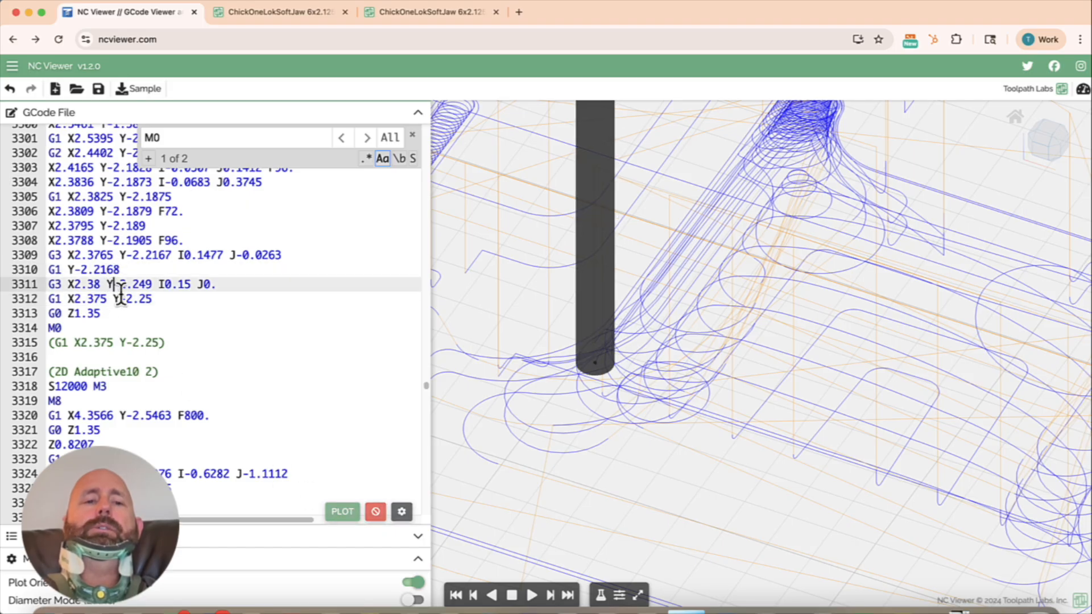
left_click(125, 301)
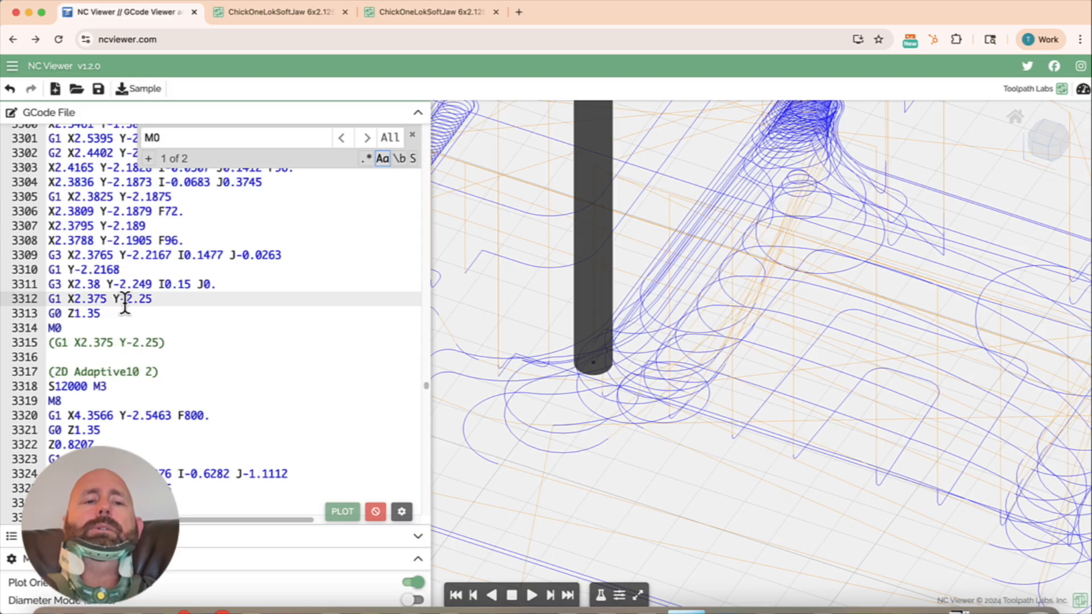
key("Up")
key("Up")
key("Up")
key("Up")
key("Up")
key("Up")
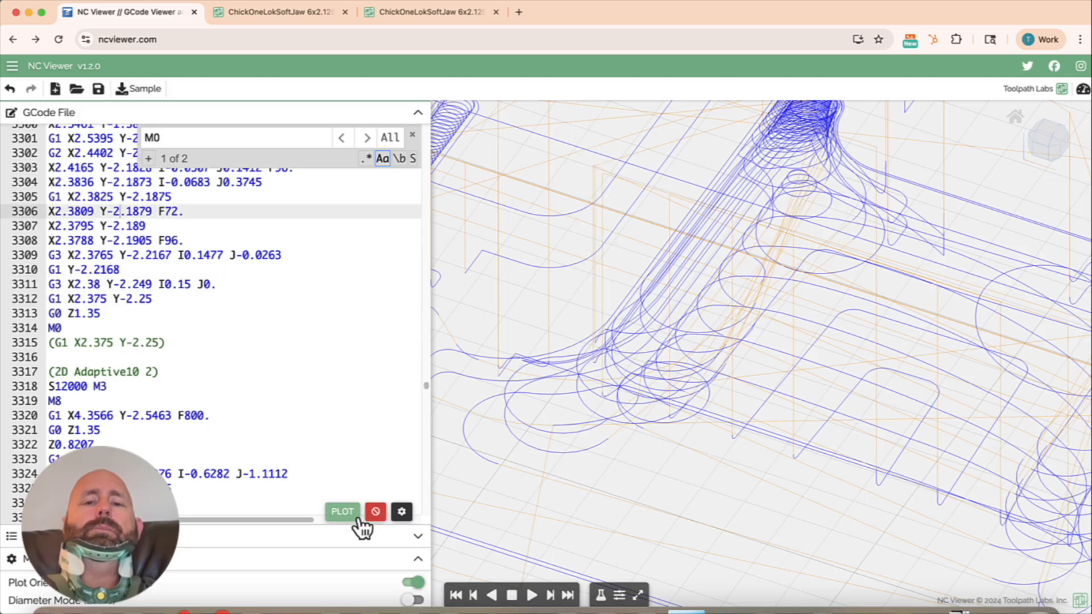
left_click(157, 256)
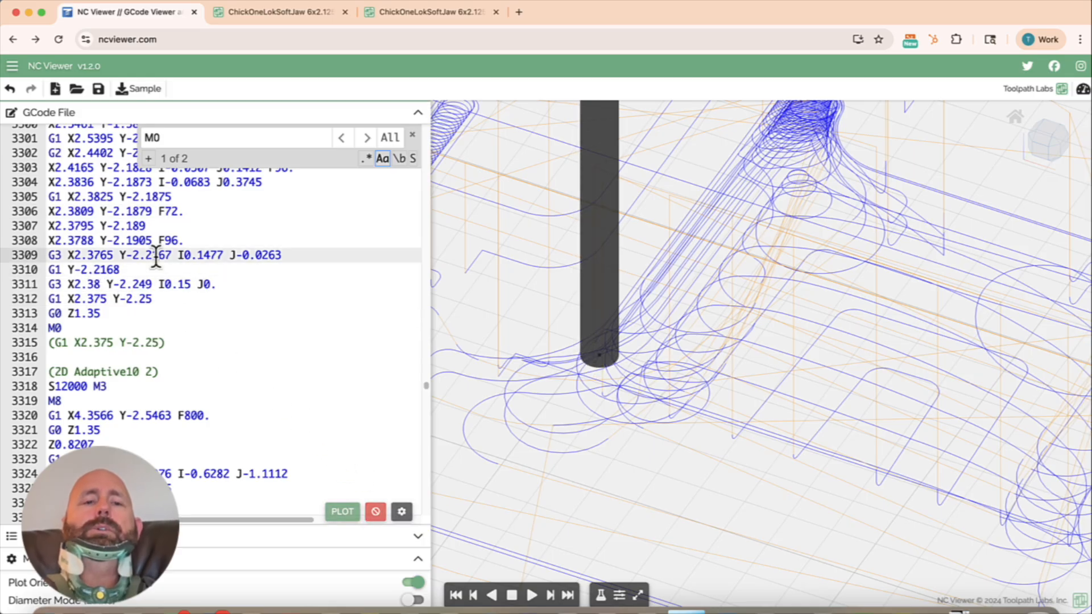
left_click(114, 270)
left_click(115, 284)
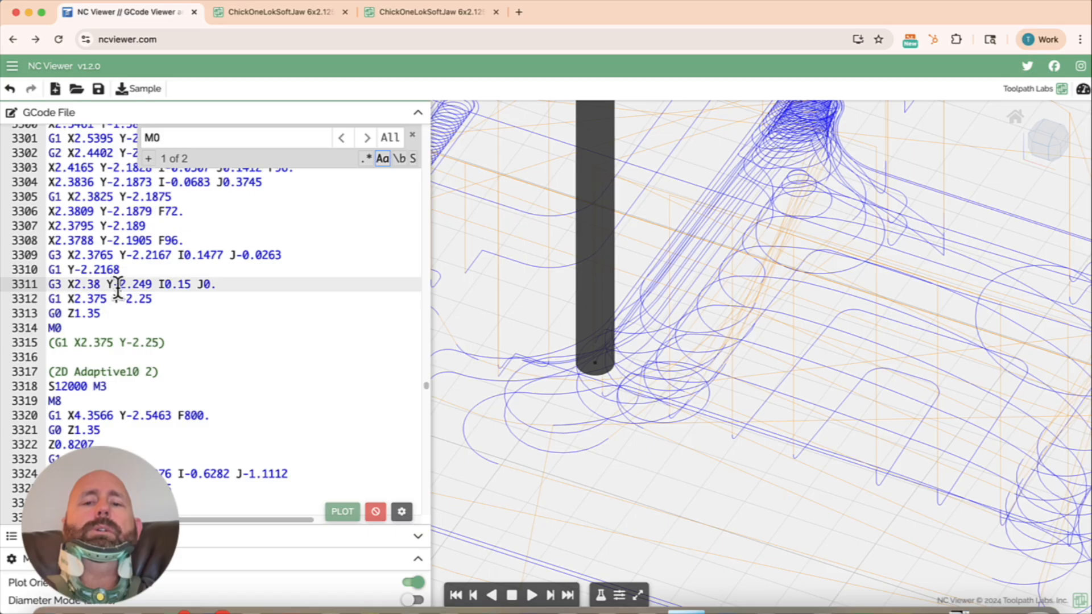
left_click(118, 300)
Inspect the plotted toolpath around the tool, check the code line of a nearby path point, and return to the inserted G1 move
scroll(585, 374, "down", 5)
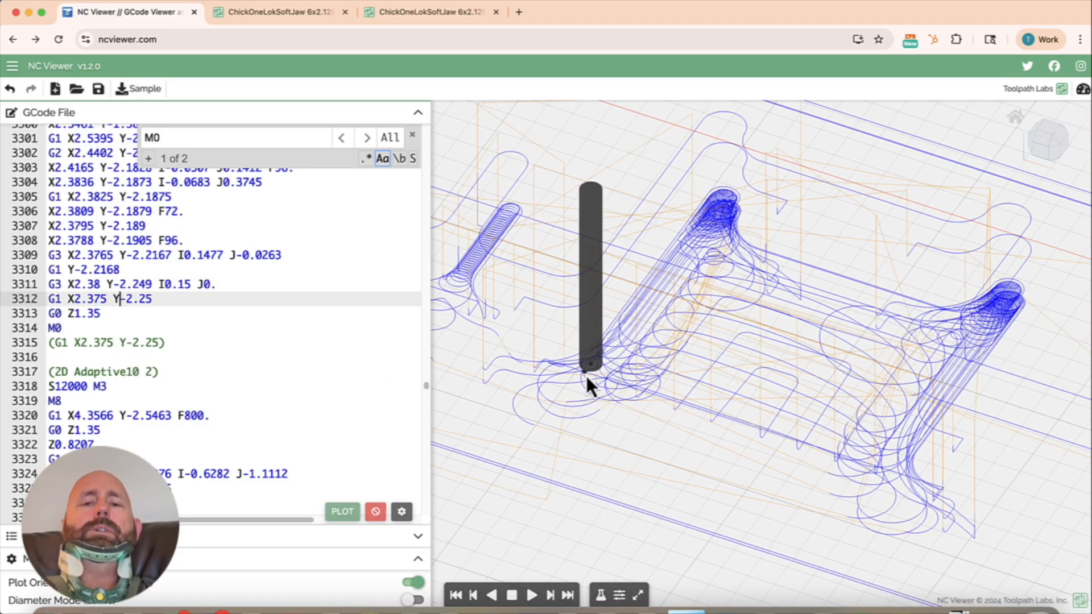
scroll(602, 359, "up", 8)
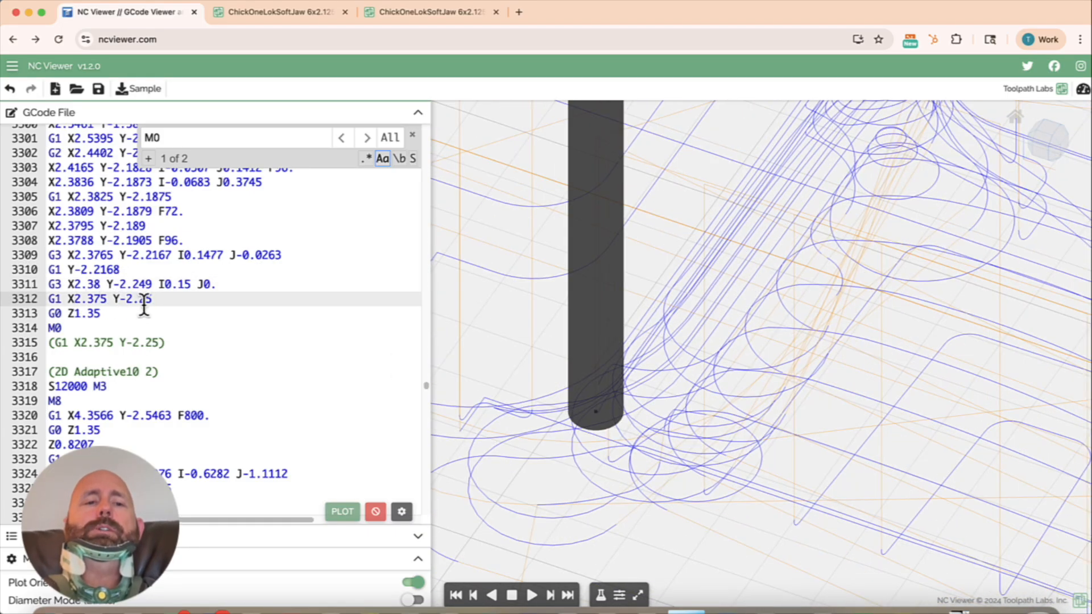
right_click_drag(631, 466, 630, 443)
right_click_drag(668, 507, 622, 383)
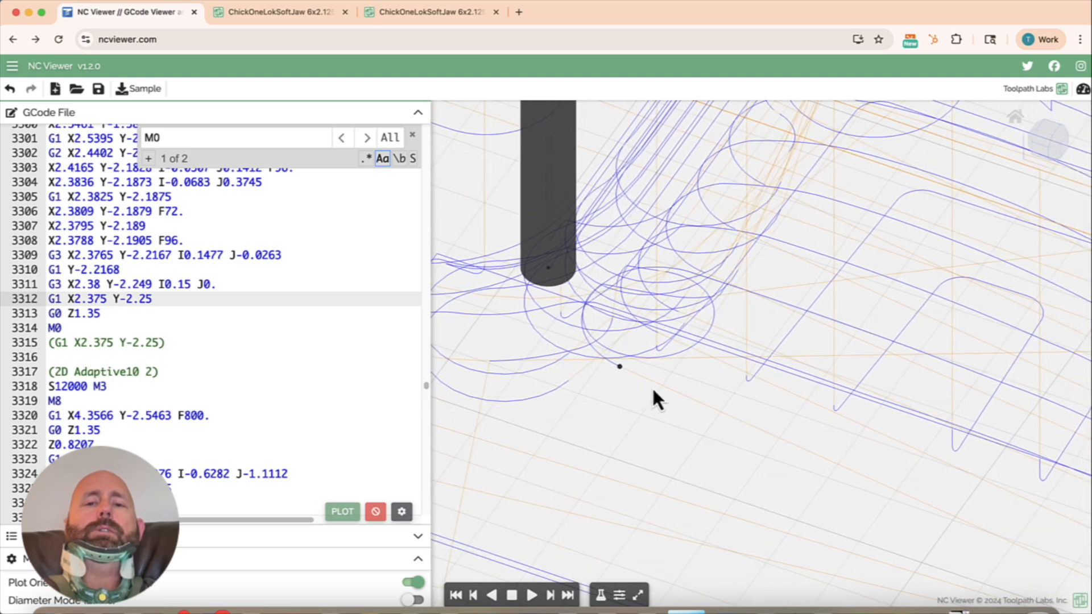
right_click_drag(629, 415, 660, 411)
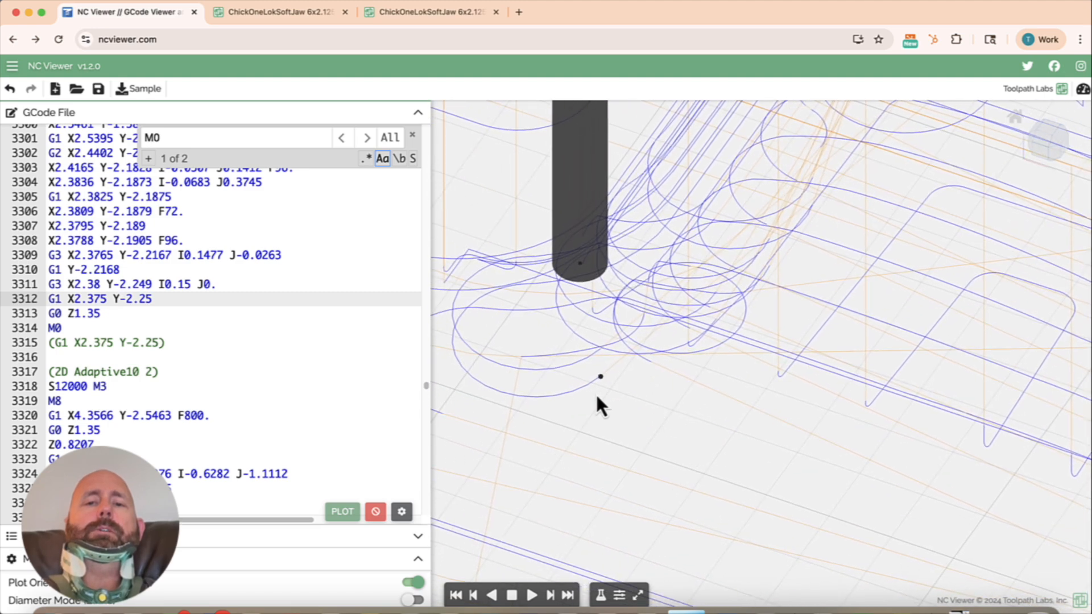
left_click(564, 299)
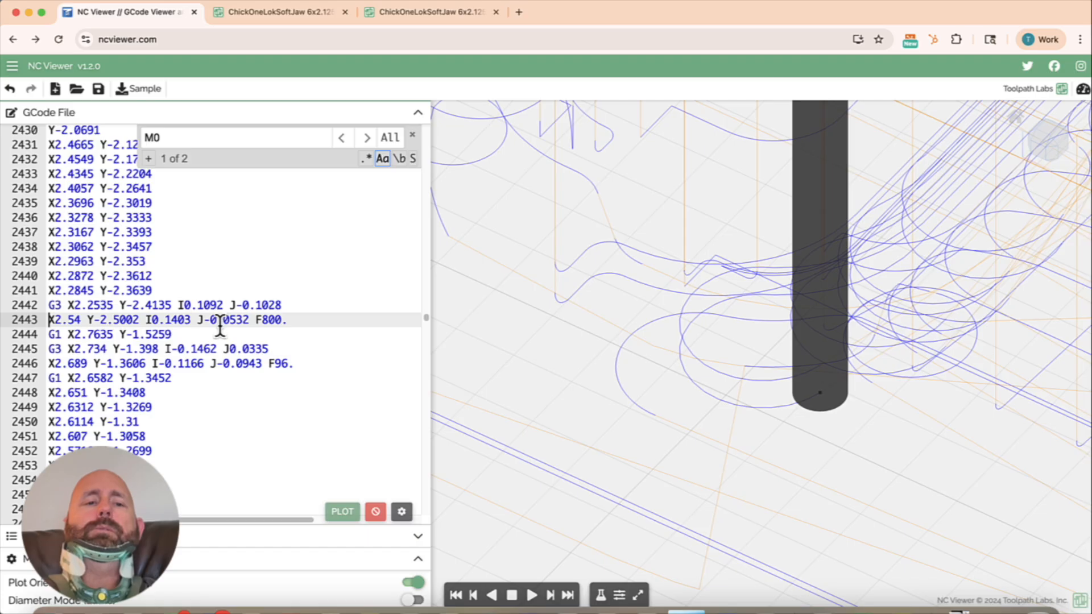
key("Return")
left_click_drag(154, 283, 49, 283)
left_click(107, 283)
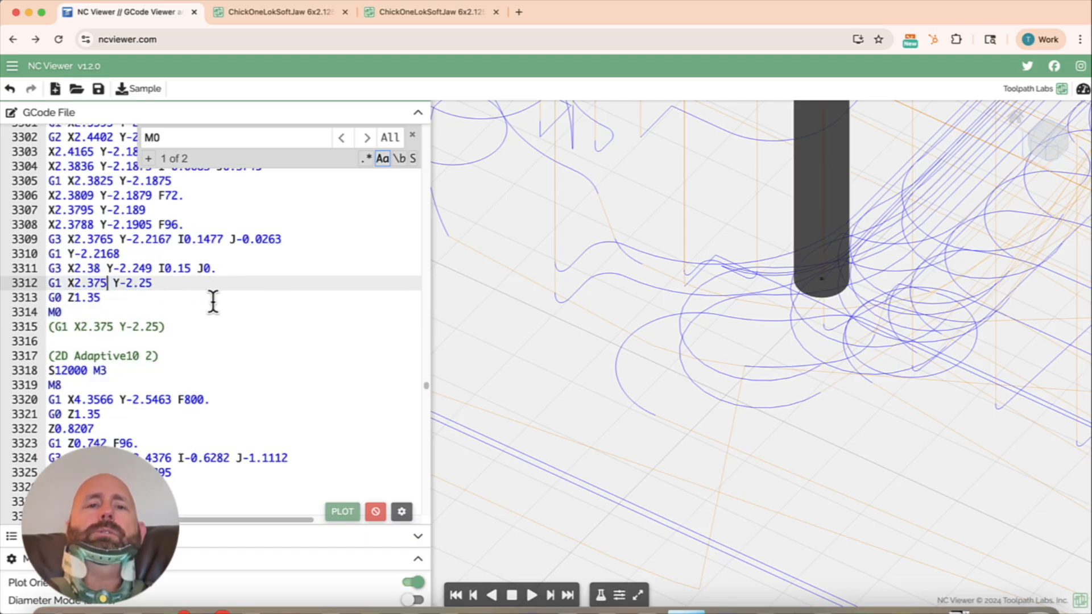
Switch to Autodesk Fusion and view the soft jaw model with its dimensioned sketch in the Design workspace to check the cutter positions
key("ctrl+Up")
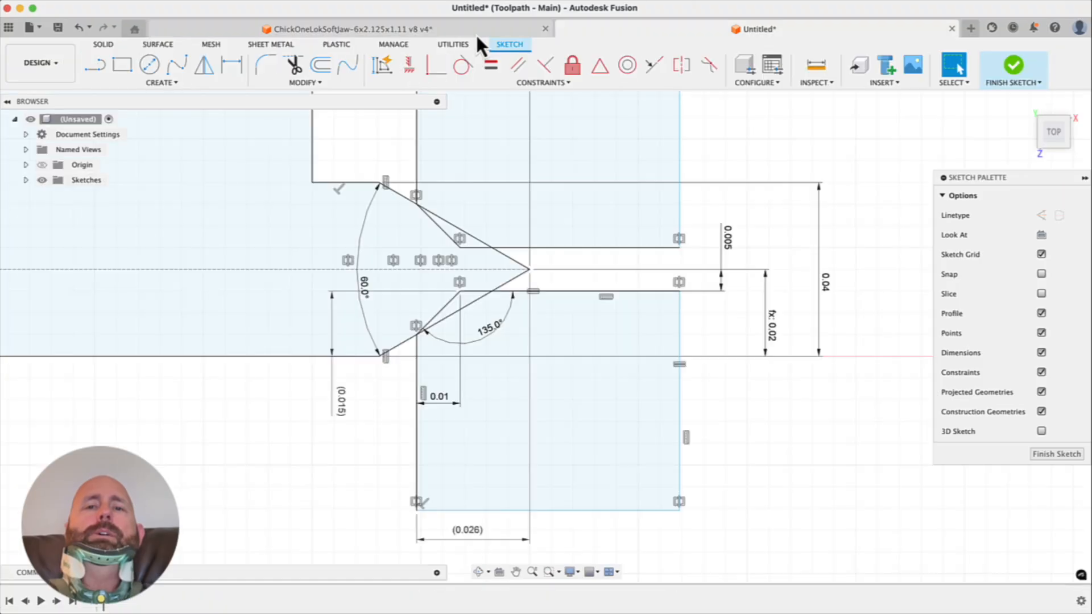
left_click(477, 32)
left_click(44, 63)
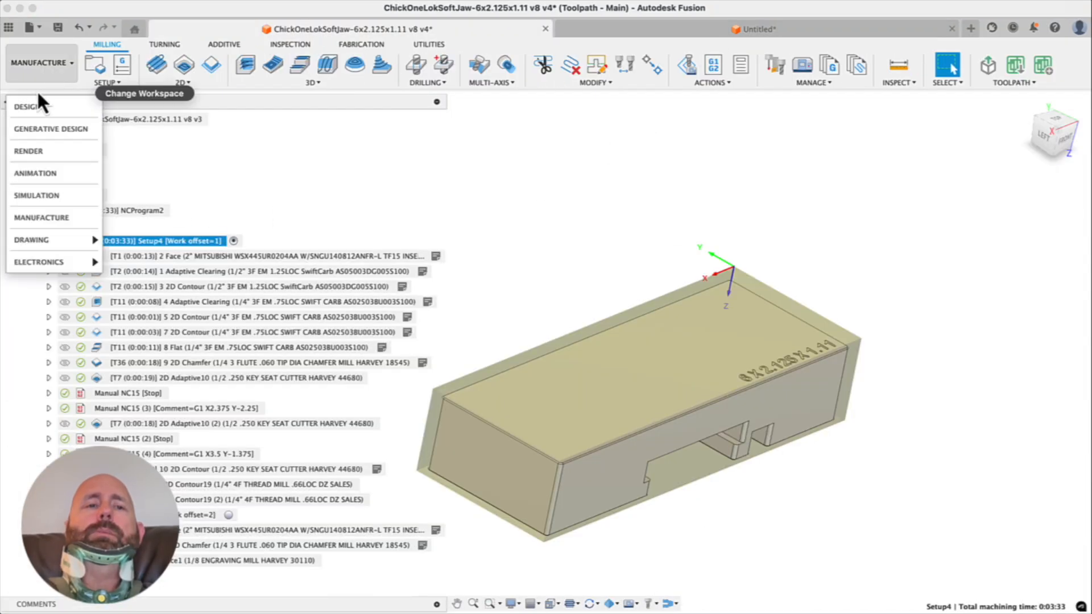
left_click(42, 106)
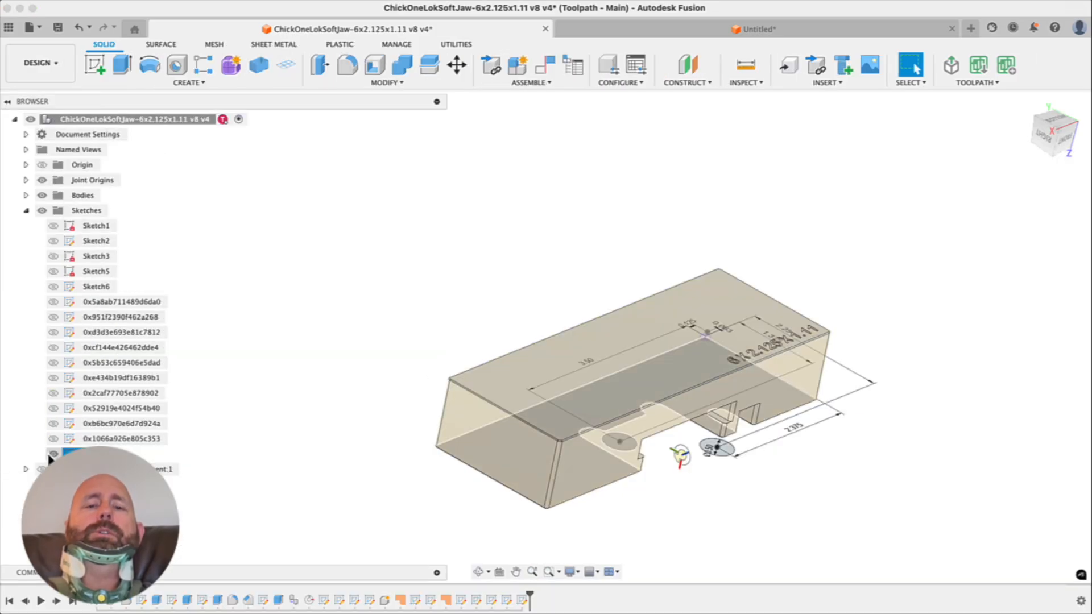
middle_click_drag(591, 373, 462, 300, "shift")
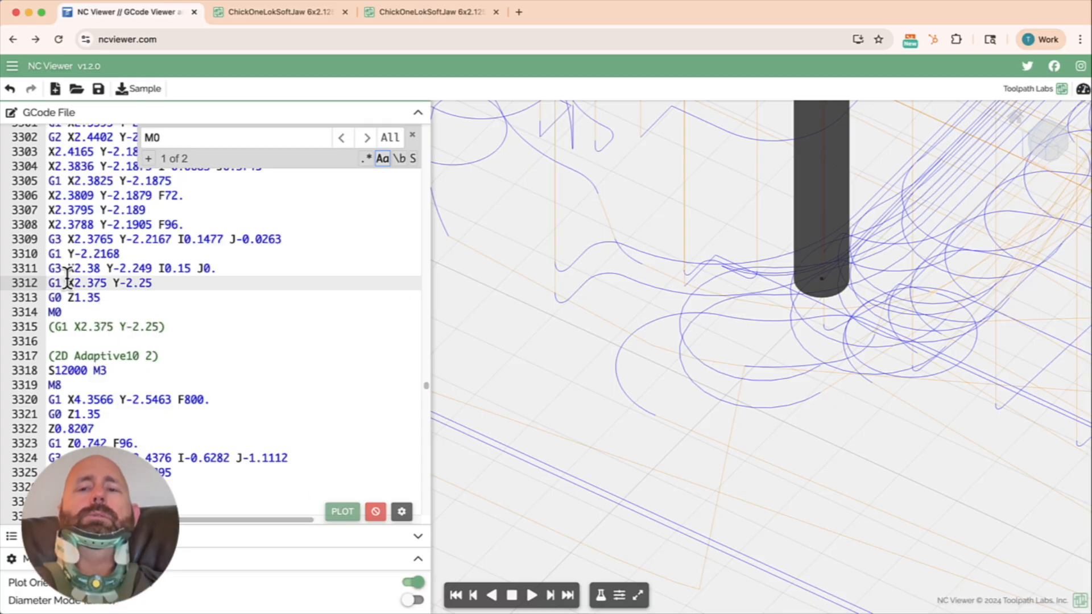
In NC Viewer, set the X value of the inserted G1 move on line 3312 to 2.5 and replot the toolpath
scroll(342, 347, "up", 1)
scroll(560, 358, "up", 3)
scroll(561, 364, "down", 2)
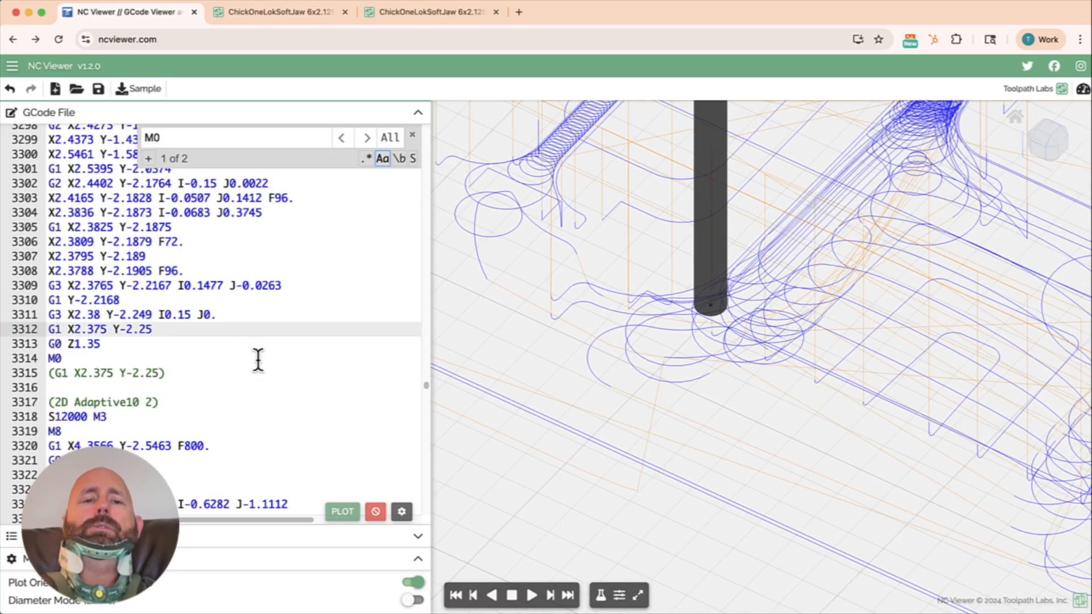
scroll(256, 361, "down", 2)
left_click_drag(153, 235, 86, 253)
type("5")
left_click(119, 236)
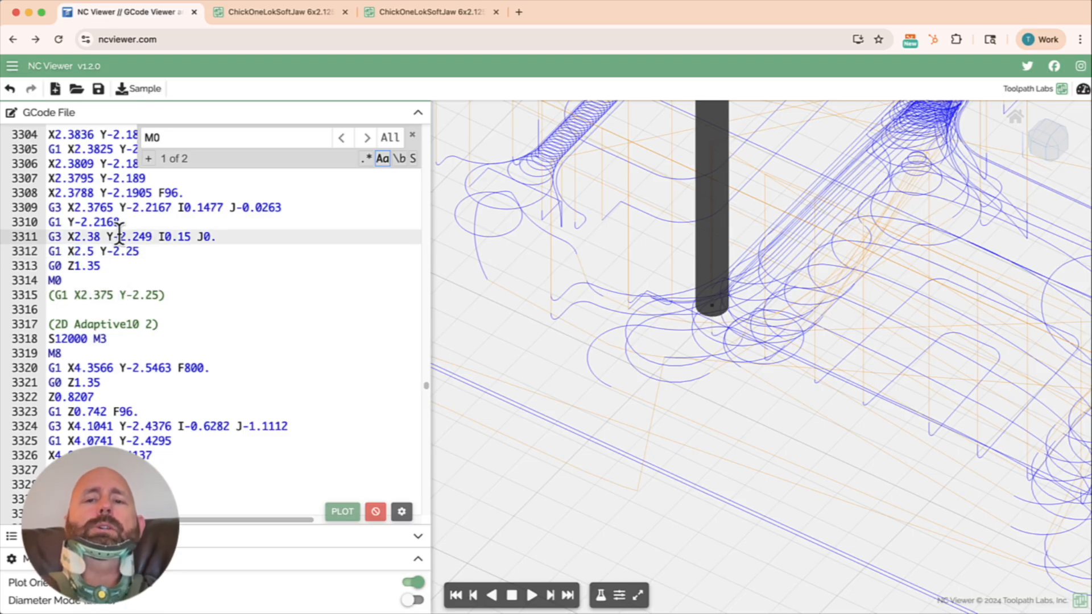
left_click(94, 251)
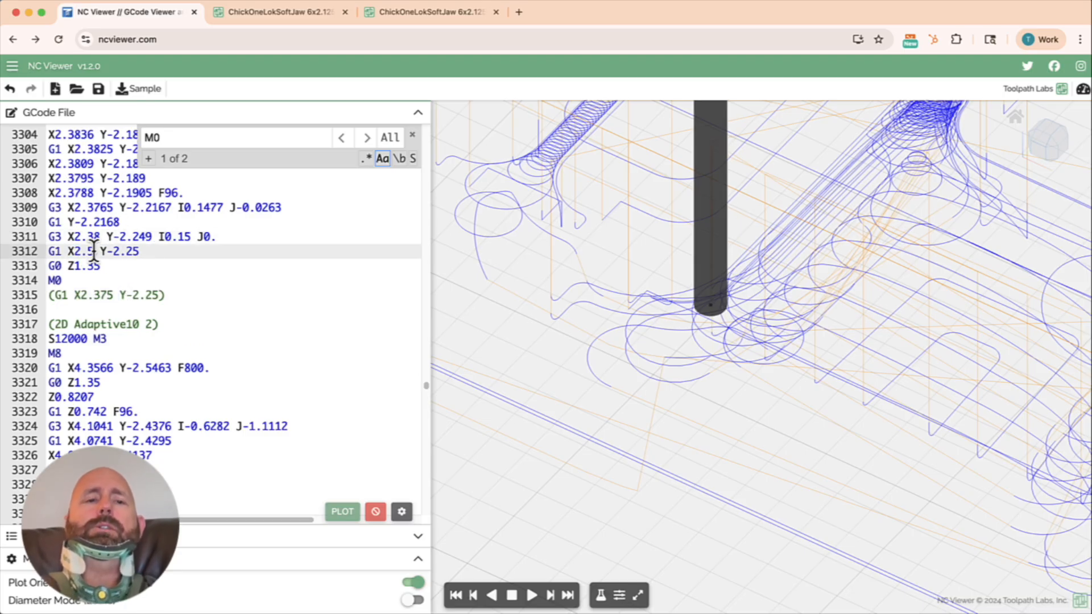
left_click(343, 517)
Step through the moves on lines 3308 to 3312 to compare the tool's position before and at the edited G1 move
left_click(75, 195)
left_click(74, 208)
left_click(103, 252)
left_click(97, 235)
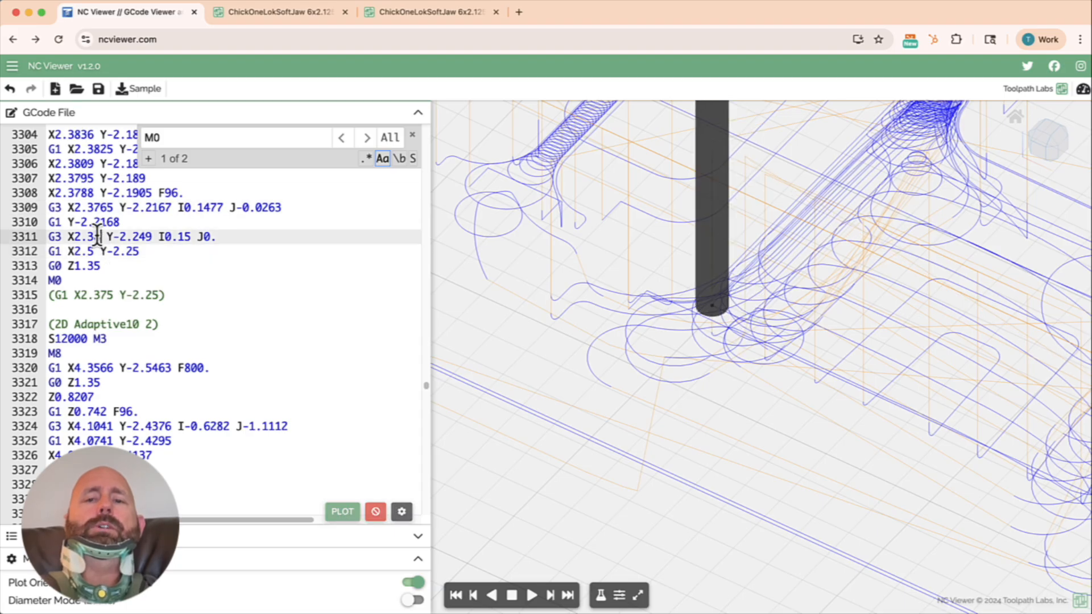
left_click(98, 252)
left_click(102, 235)
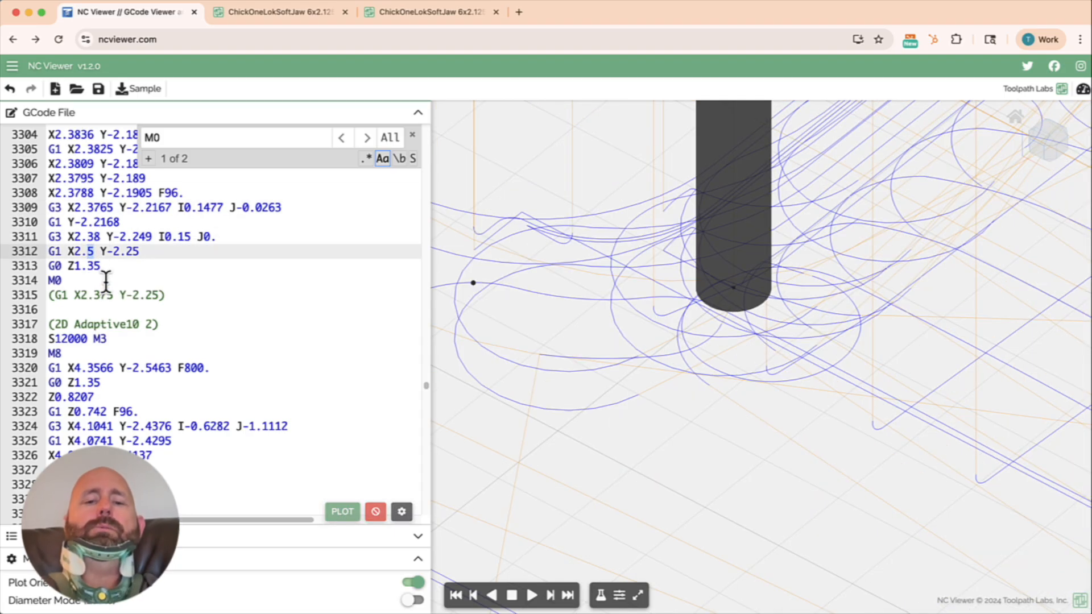
Set the X value on line 3312 to 2.375, replot, and check the tool's position at lines 3310 and 3312
type("75")
key("Tab")
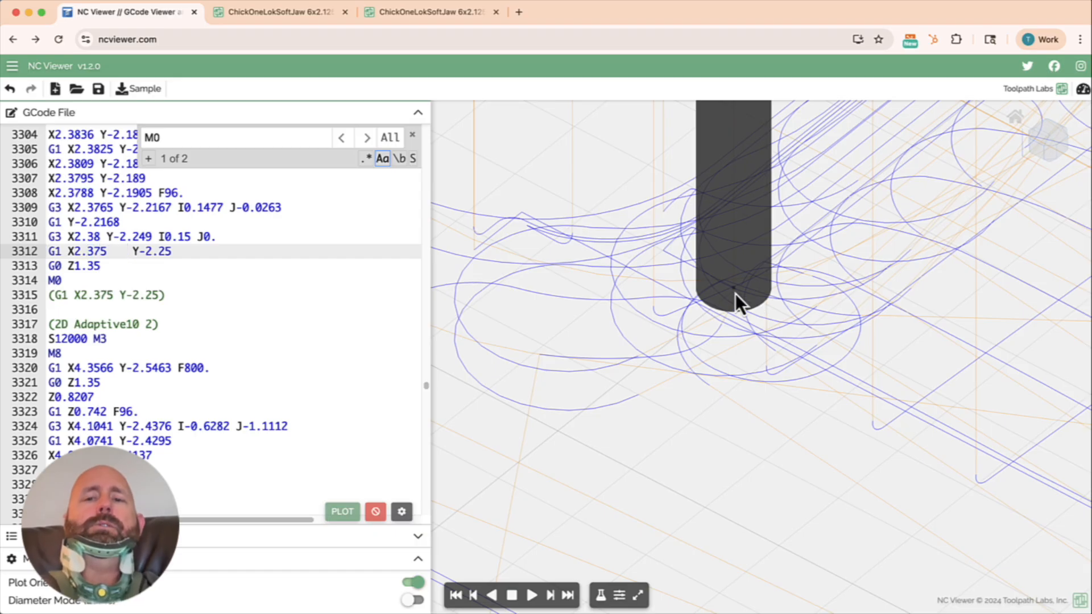
key("BackSpace")
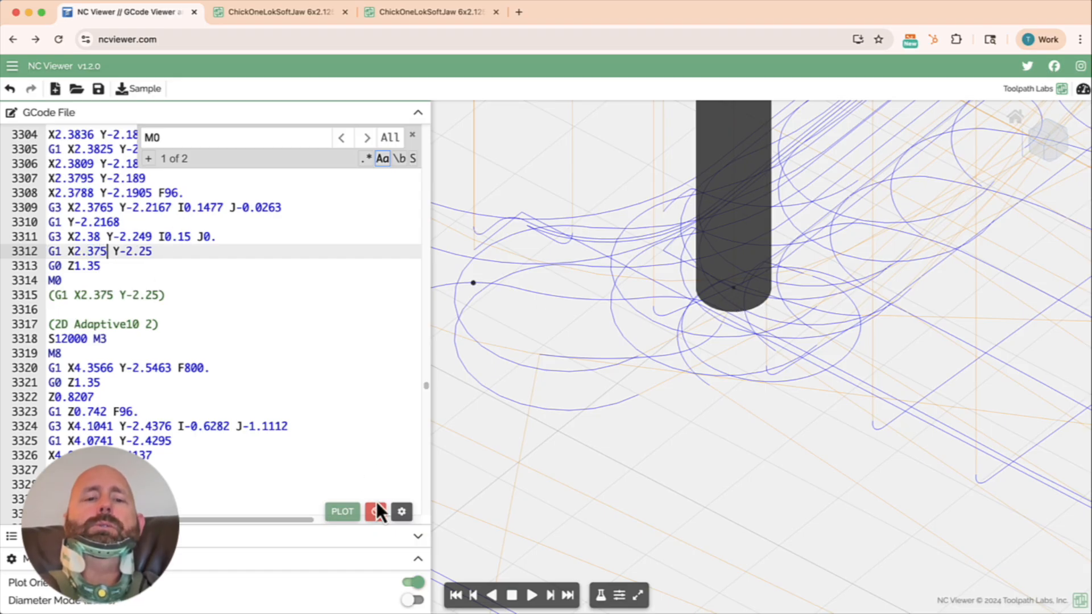
left_click(344, 515)
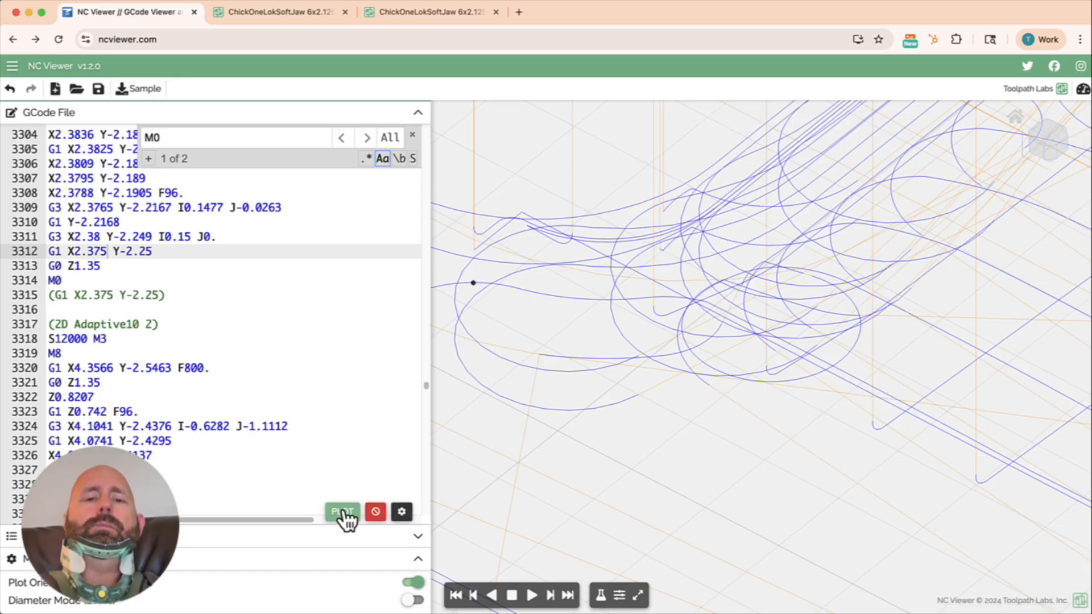
left_click(108, 223)
left_click(120, 251)
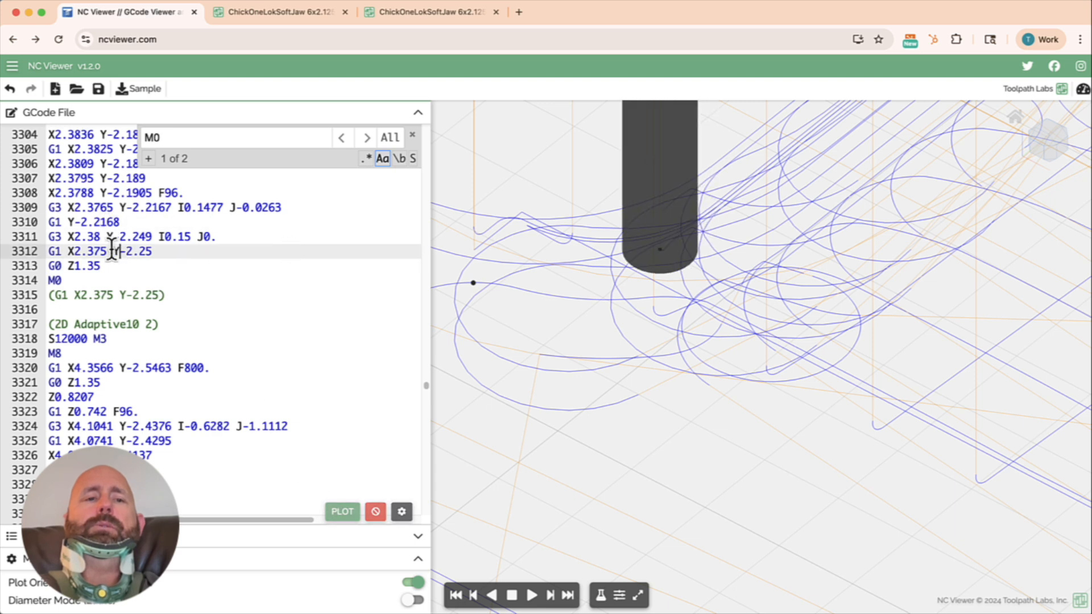
Change the G1 move on line 3312 to X2.5 Y-2.25 and replot the toolpath
double_click(92, 251)
type("5")
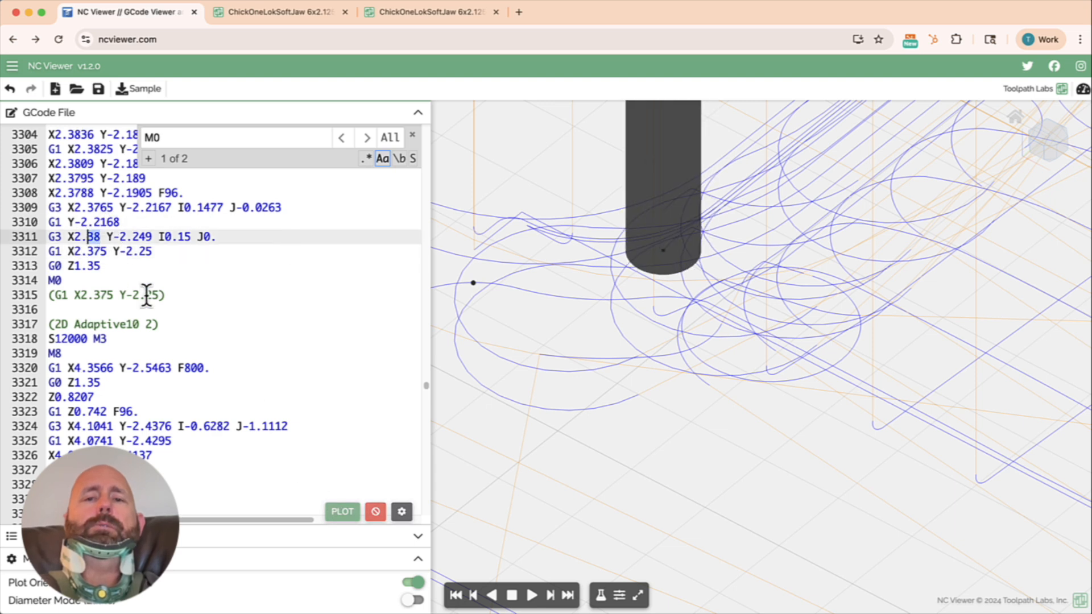
left_click(101, 222)
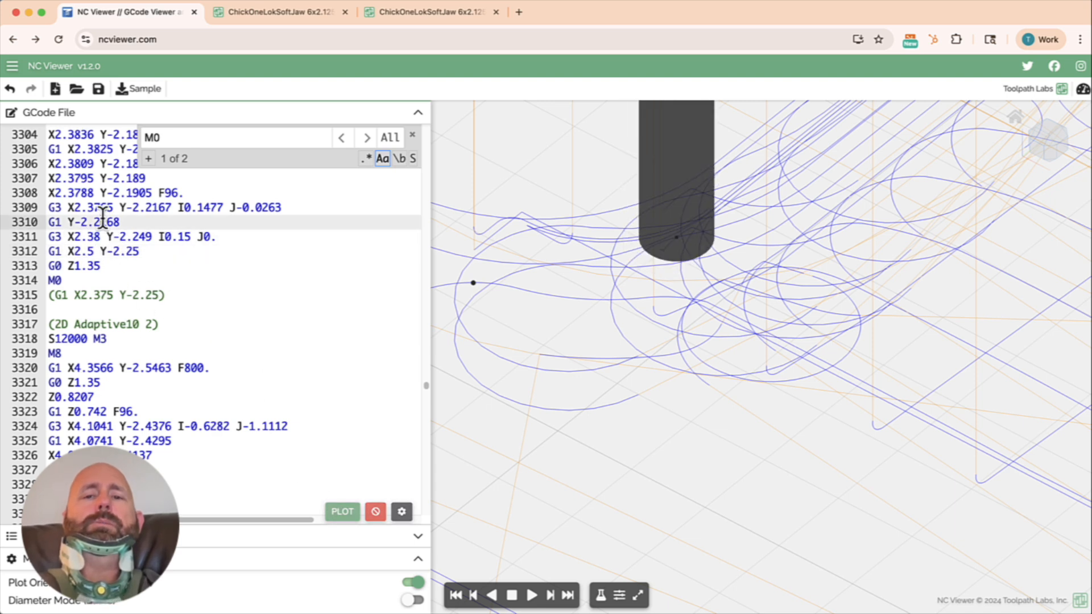
left_click(344, 513)
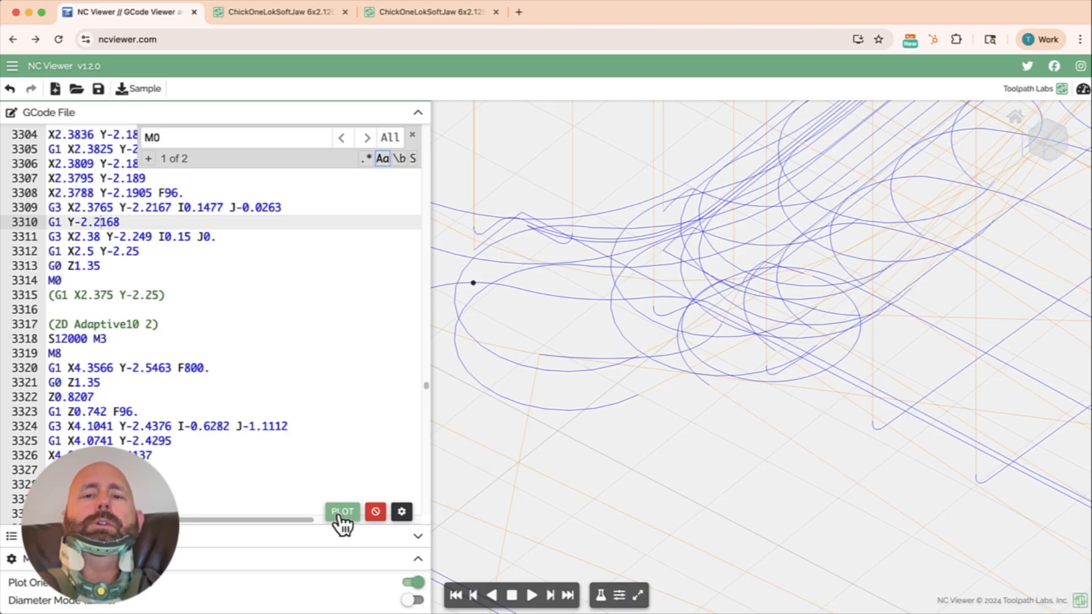
Examine the tool's position at lines 3307 and 3312 and the plotted path points around it
left_click(82, 178)
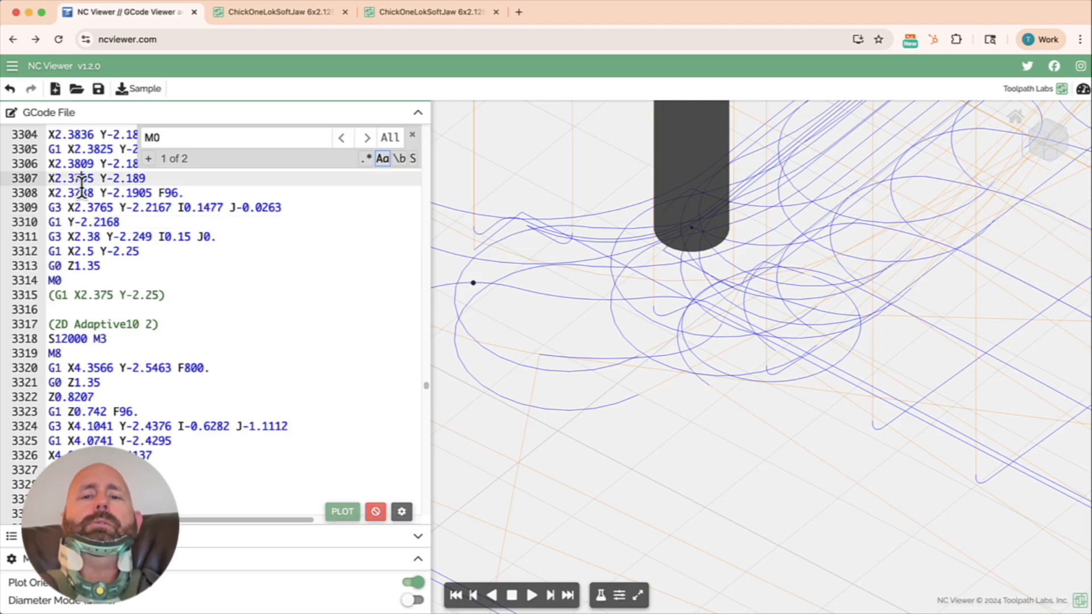
left_click(108, 251)
scroll(585, 301, "up", 5)
scroll(562, 226, "up", 2)
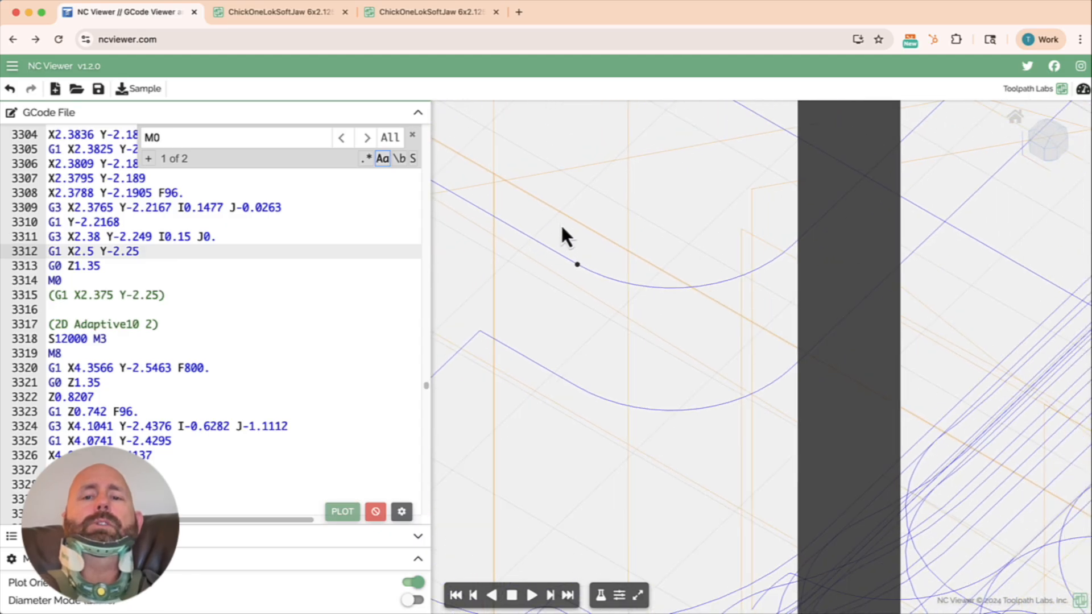
scroll(571, 256, "down", 8)
scroll(602, 348, "down", 3)
scroll(609, 347, "up", 4)
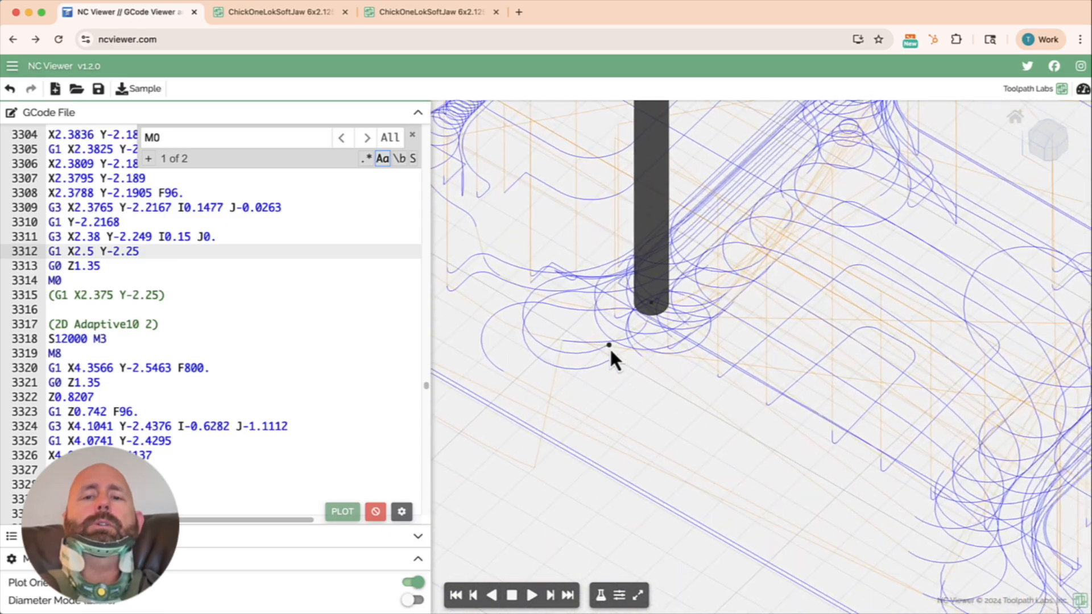
scroll(613, 354, "down", 3)
scroll(640, 404, "up", 1)
scroll(662, 472, "up", 8)
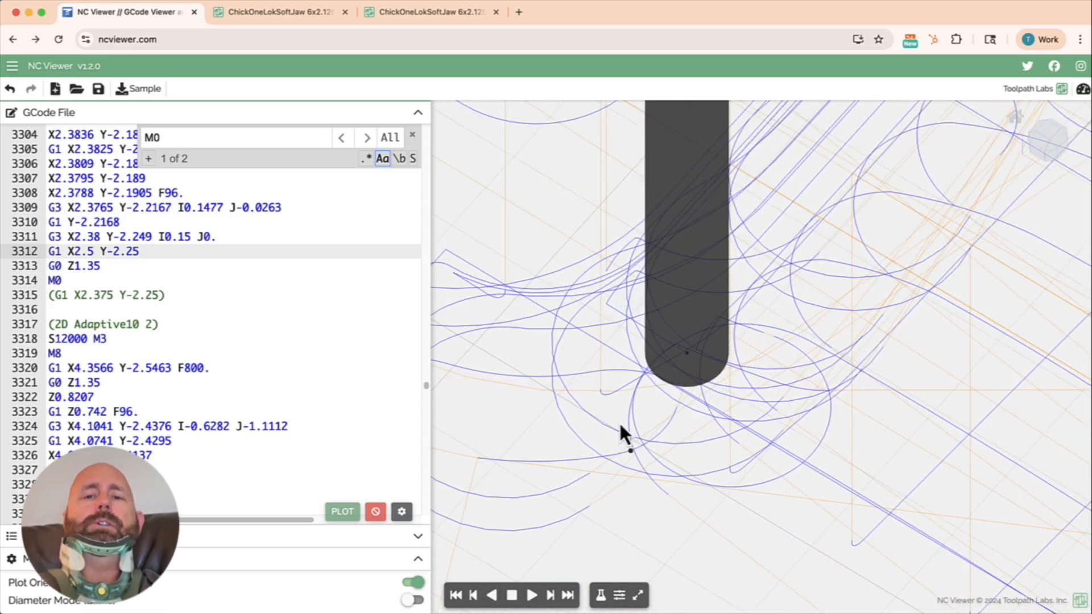
left_click(720, 238)
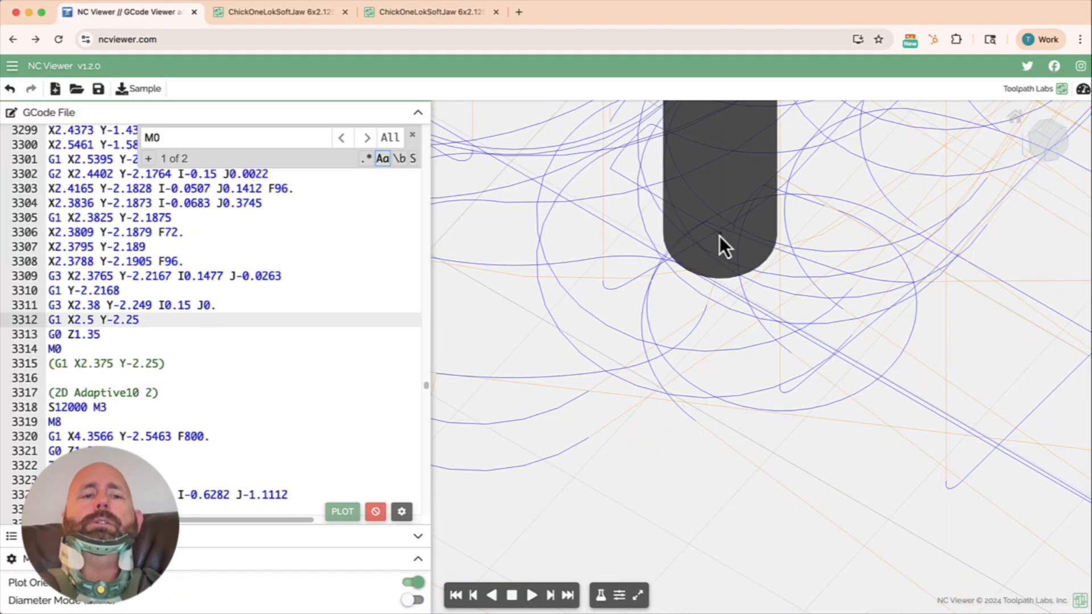
Set the Y value of the G1 move on line 3312 to -2.5 and replot the toolpath
left_click(143, 320)
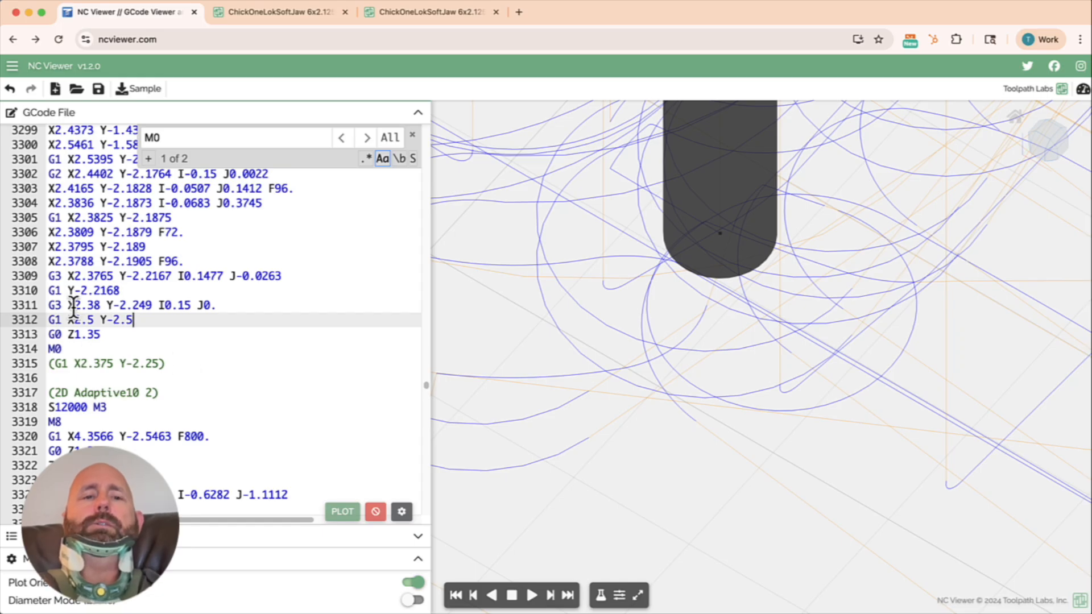
left_click(120, 217)
left_click(152, 305)
left_click(124, 319)
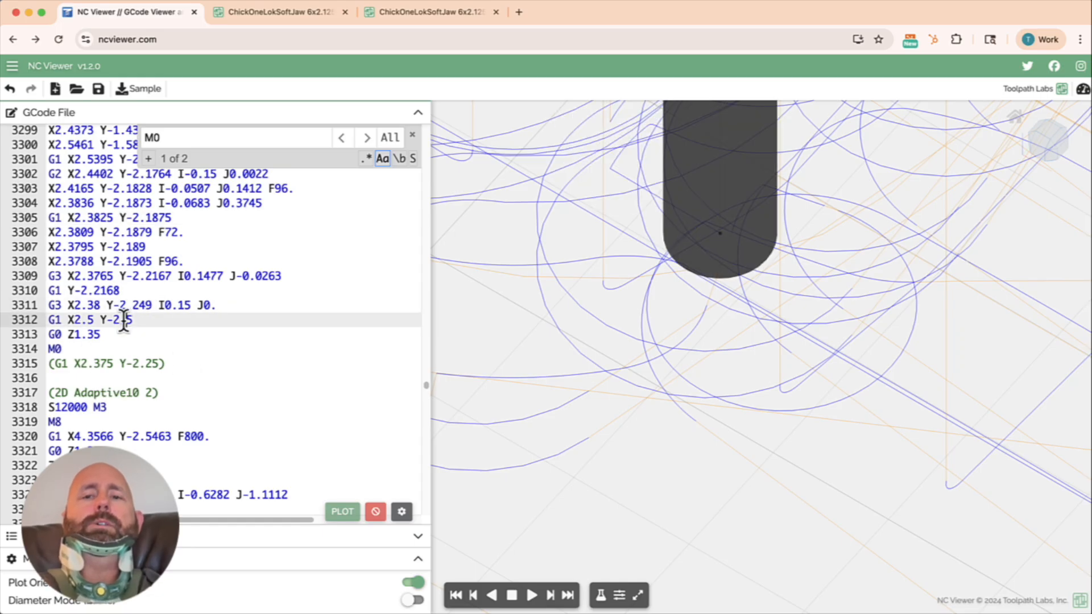
left_click(343, 511)
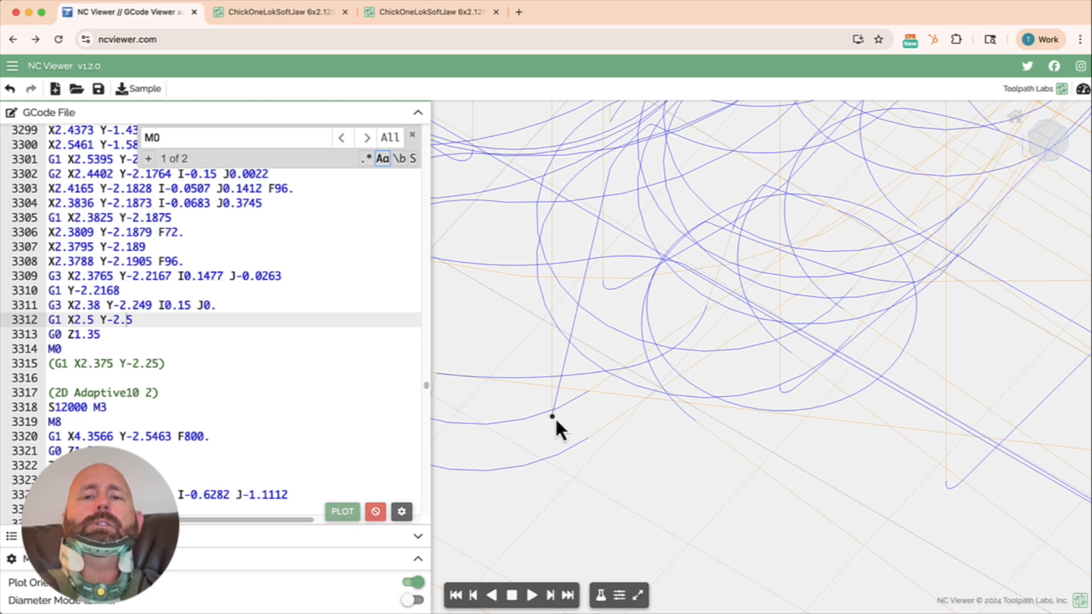
Compare the tool's position at lines 3311 and 3312 to inspect the move away before the retract
left_click(159, 305)
scroll(542, 298, "down", 5)
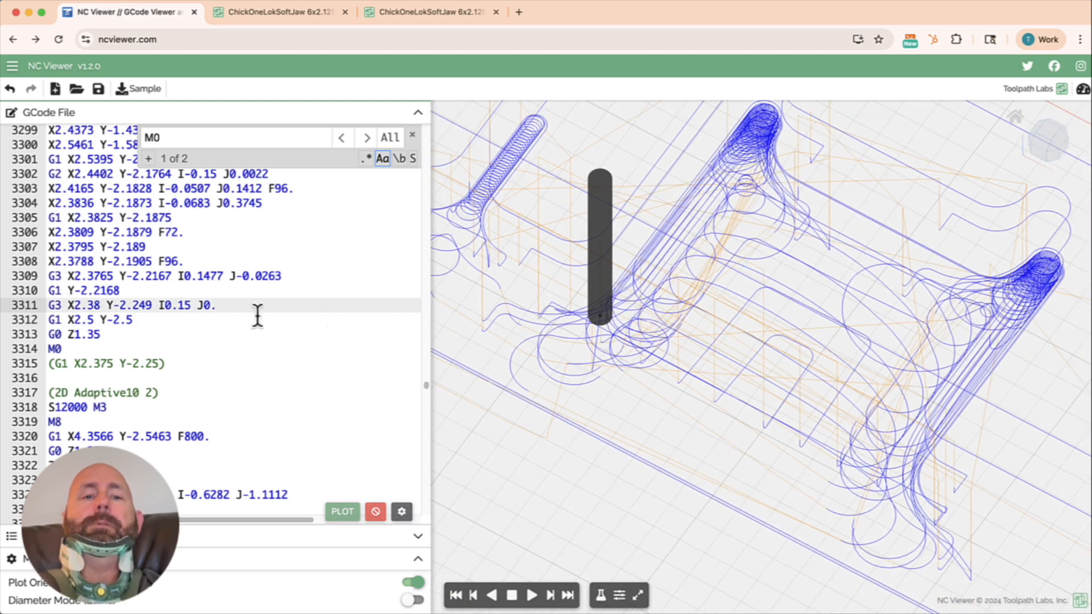
left_click(116, 319)
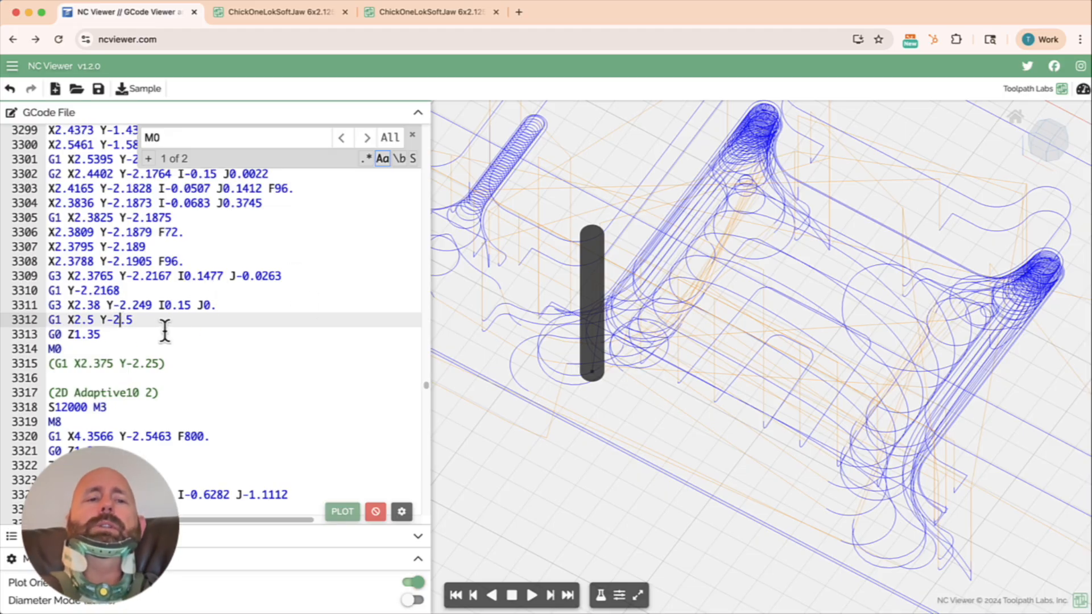
Comment out the M0 stop on line 3314 by enclosing it in parentheses
left_click(71, 349)
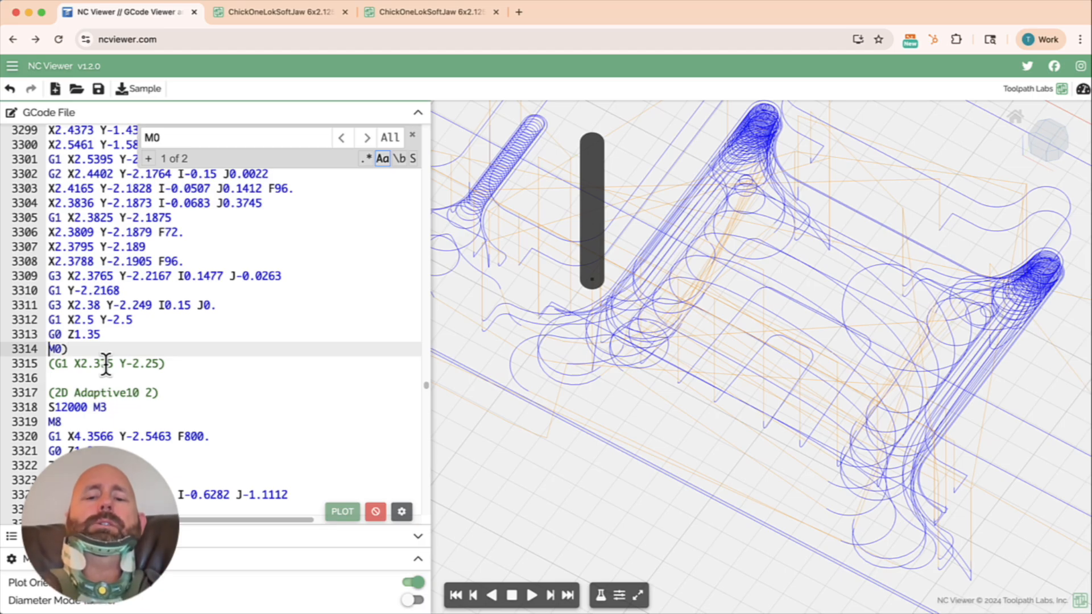
key("Right")
key("Right")
key("Right")
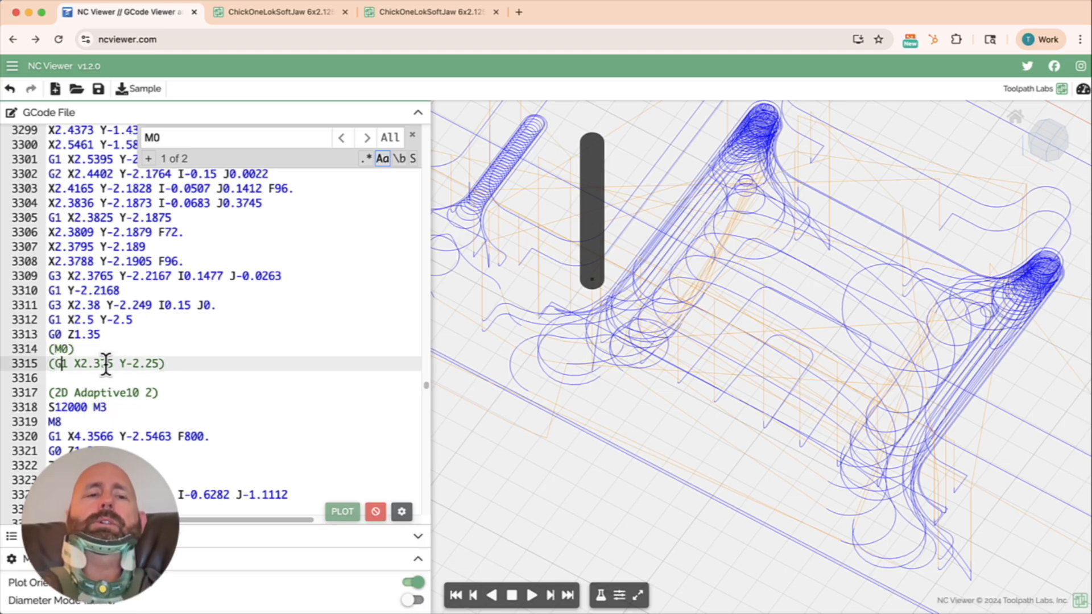
Find the other occurrence of G3 X2.38 Y-2.249 I0.15 J0. in the code, with the G1 X2.5 Y-2.5 line copied for reuse
left_click_drag(133, 320, 28, 322)
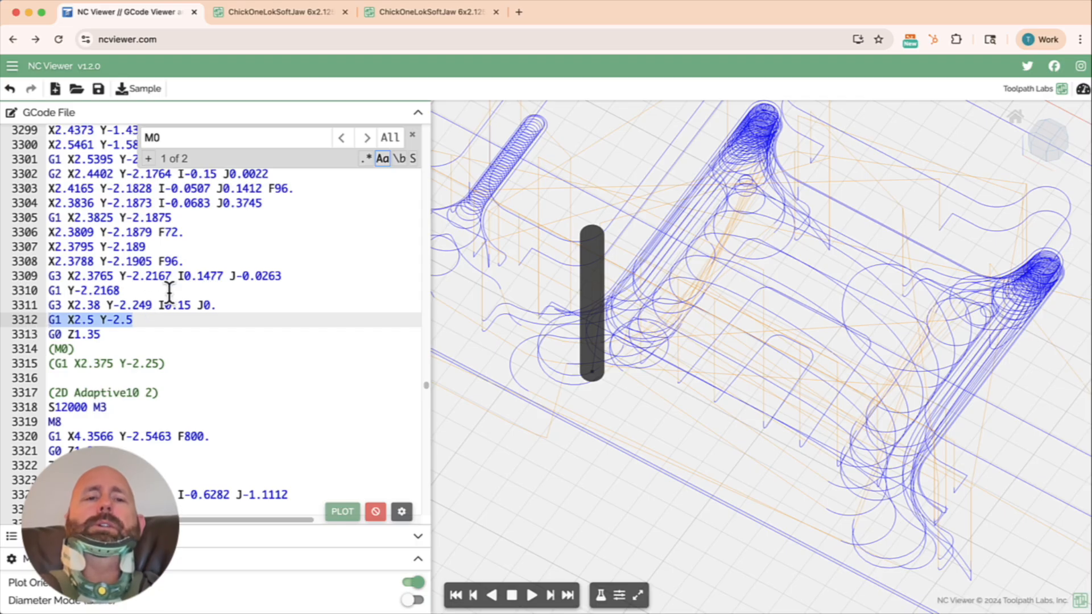
left_click_drag(217, 305, 59, 300)
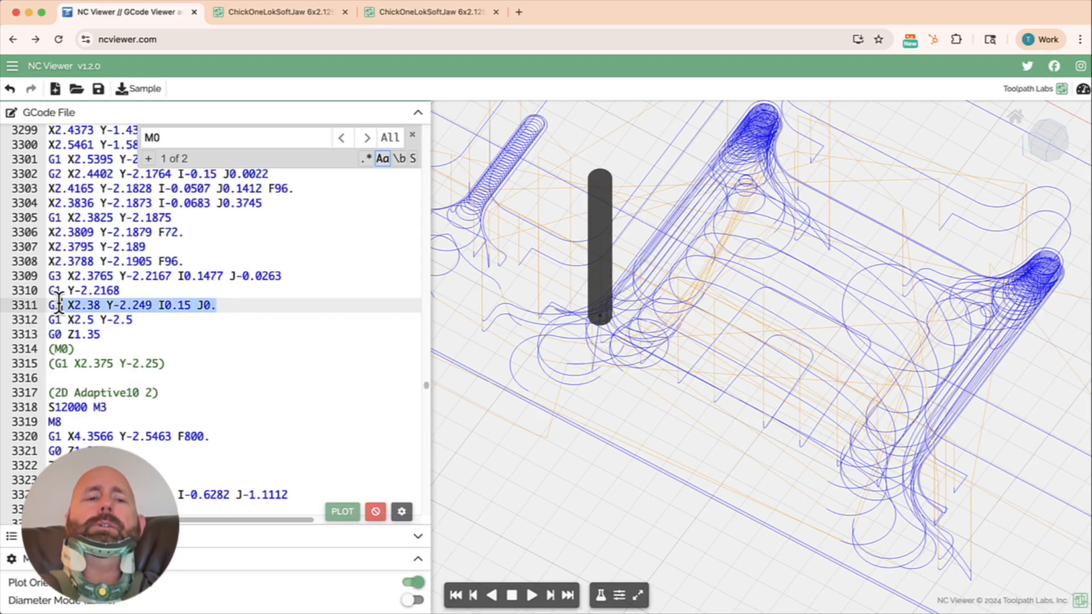
double_click(149, 137)
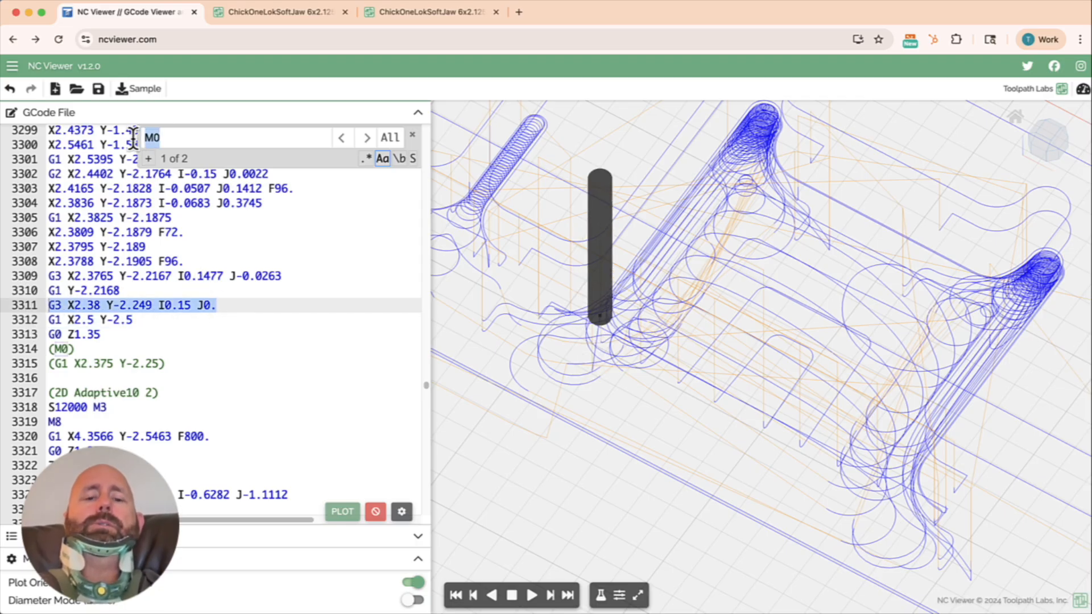
type("G3 X2.38 Y-2.249 I0.15 J0.")
left_click_drag(136, 326, 59, 313)
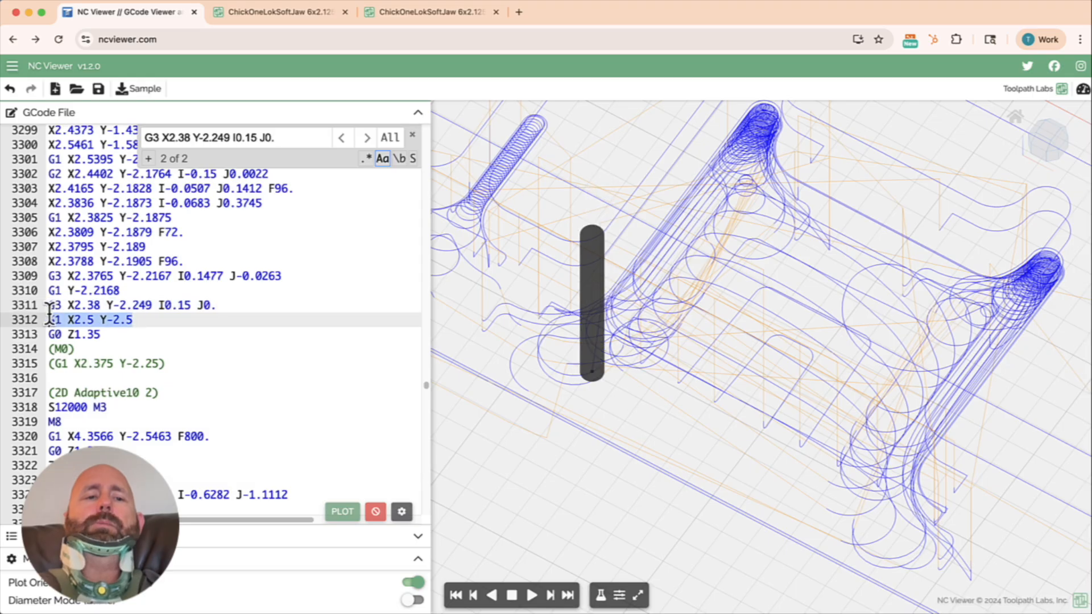
left_click(367, 138)
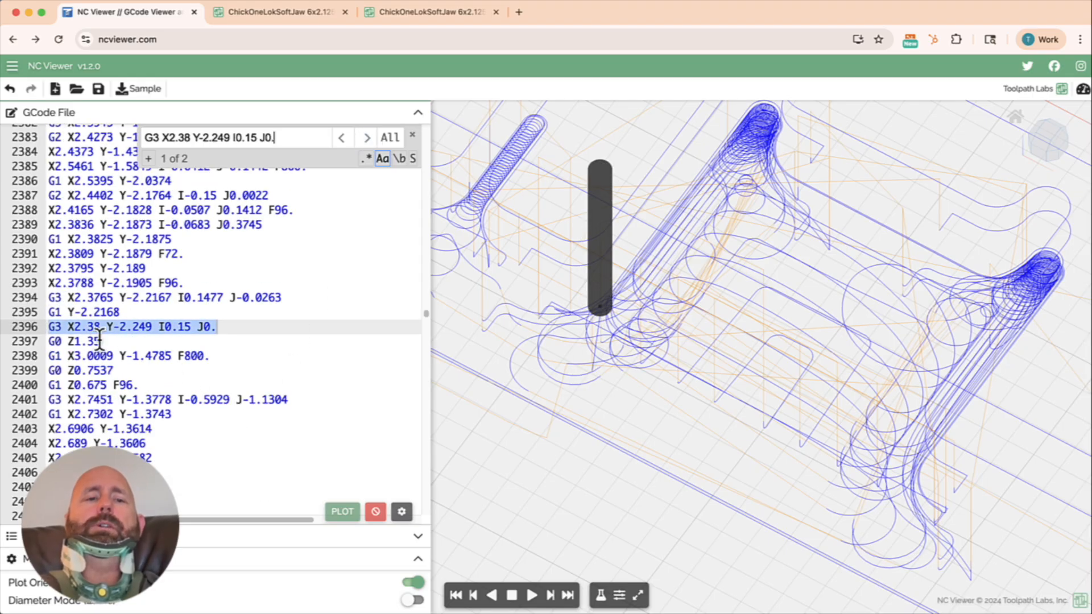
Insert the move G1 X2.5 Y-2.5 after line 2396, before the G0 Z1.35 retract
left_click(219, 327)
key("Return")
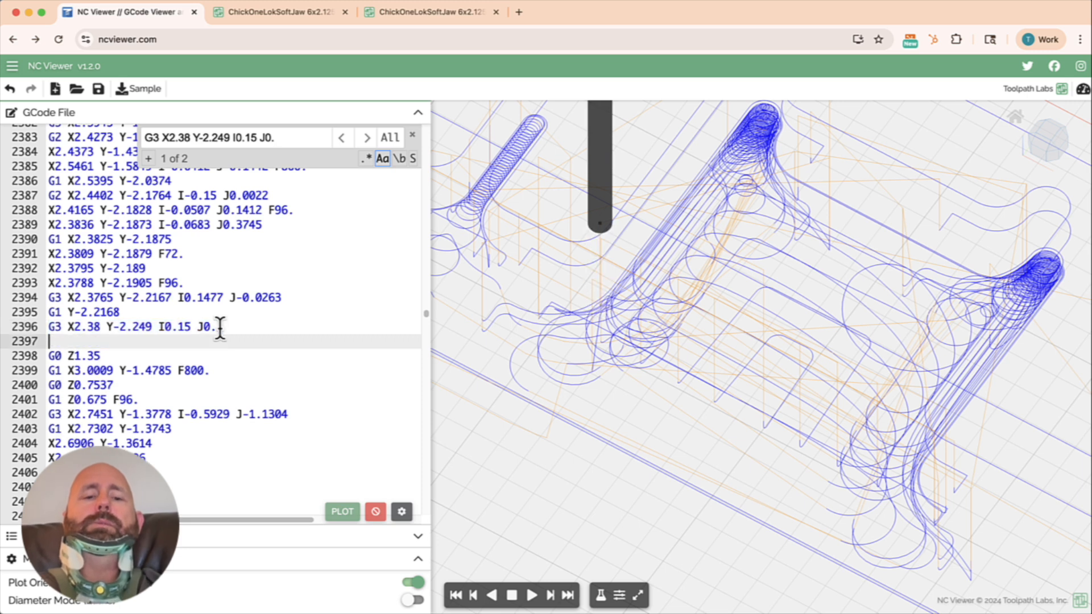
type("G1 X2.5 Y-2.5")
left_click(215, 328)
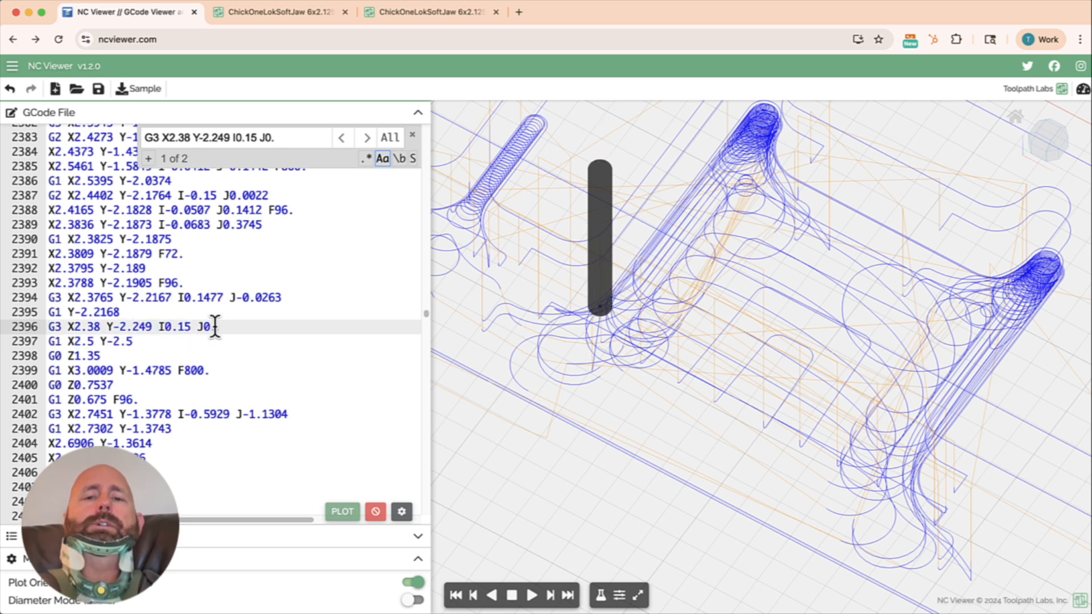
Replot the toolpath and compare the tool's position at lines 2396 and 2397 to inspect the added clearing move
left_click(195, 340)
left_click(341, 516)
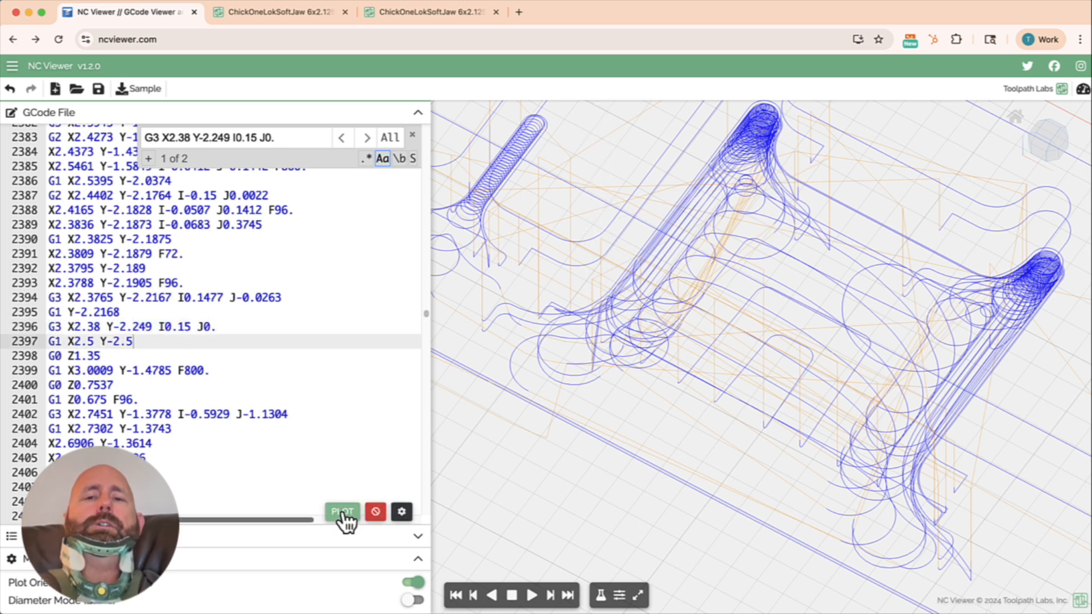
left_click(99, 282)
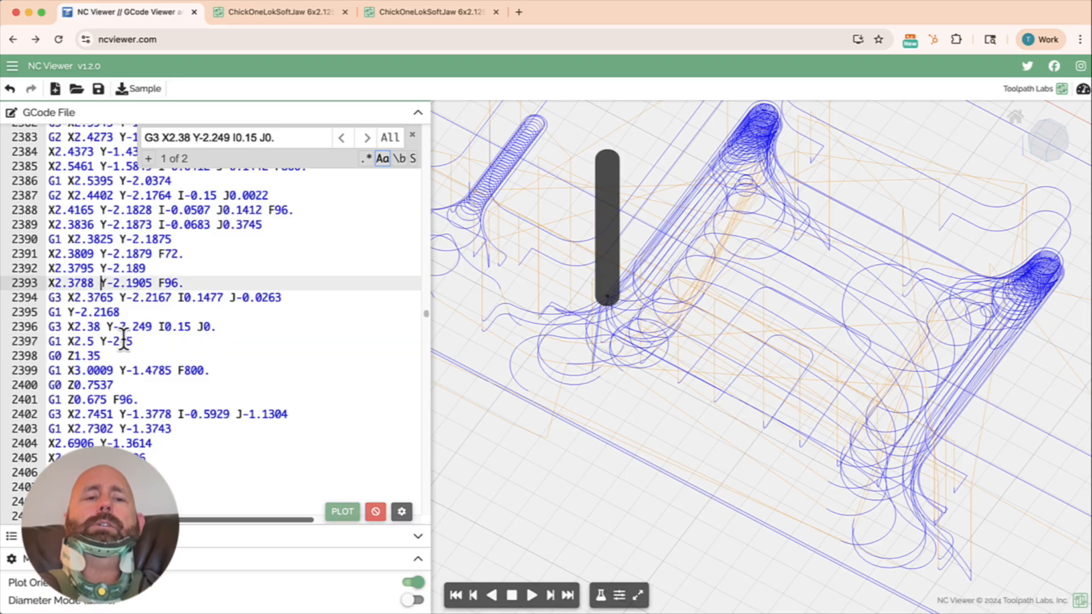
left_click(135, 328)
left_click(139, 341)
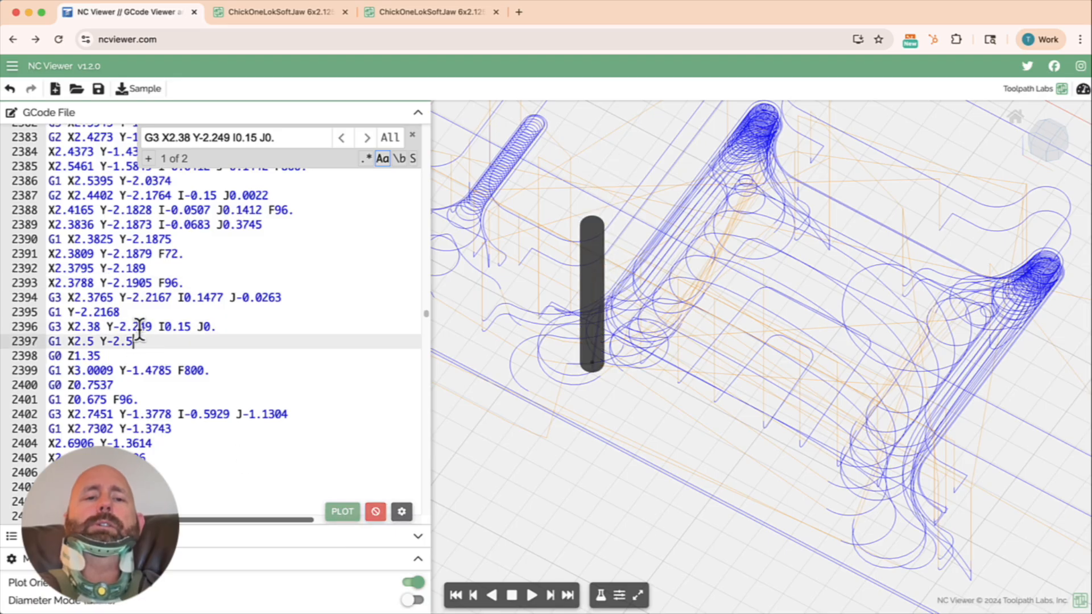
Search the code for M0 and go to the uncommented stop at line 4856
left_click_drag(275, 138, 176, 136)
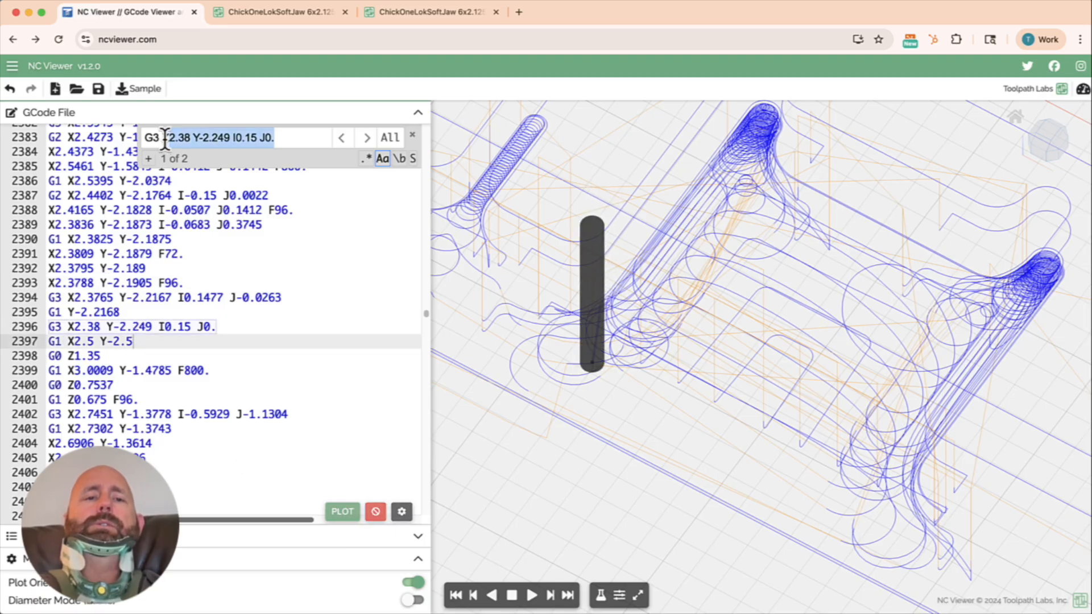
left_click_drag(275, 136, 153, 122)
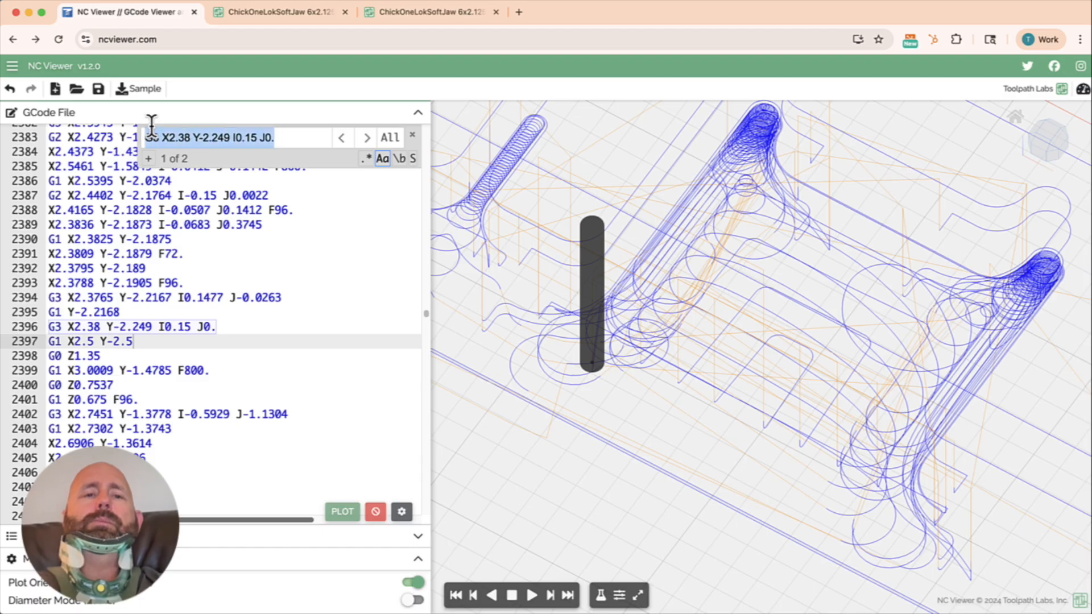
type("m0")
key("BackSpace")
key("BackSpace")
type("M")
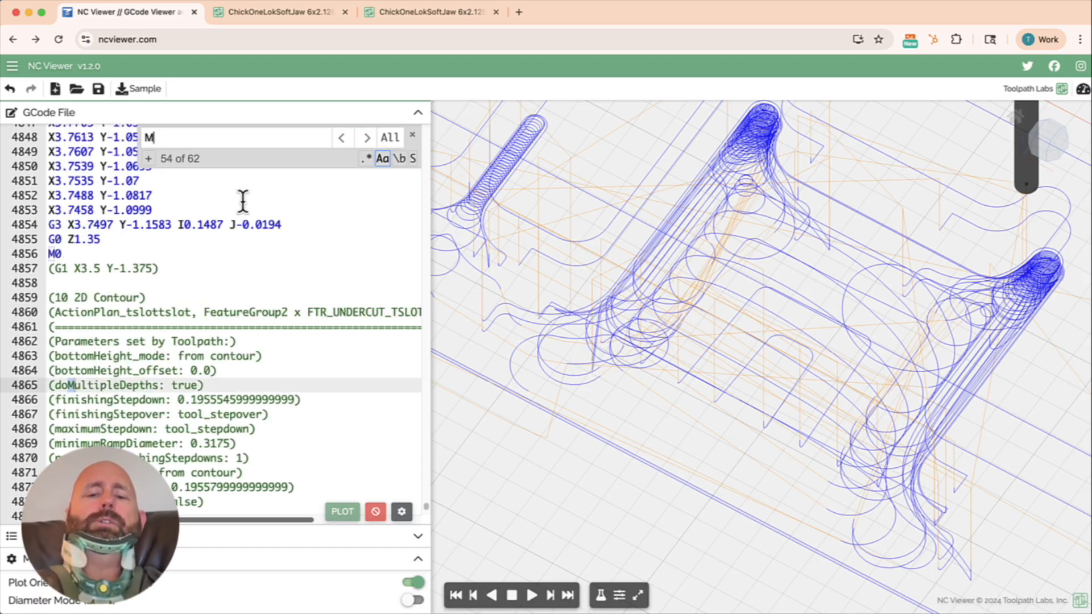
type("0")
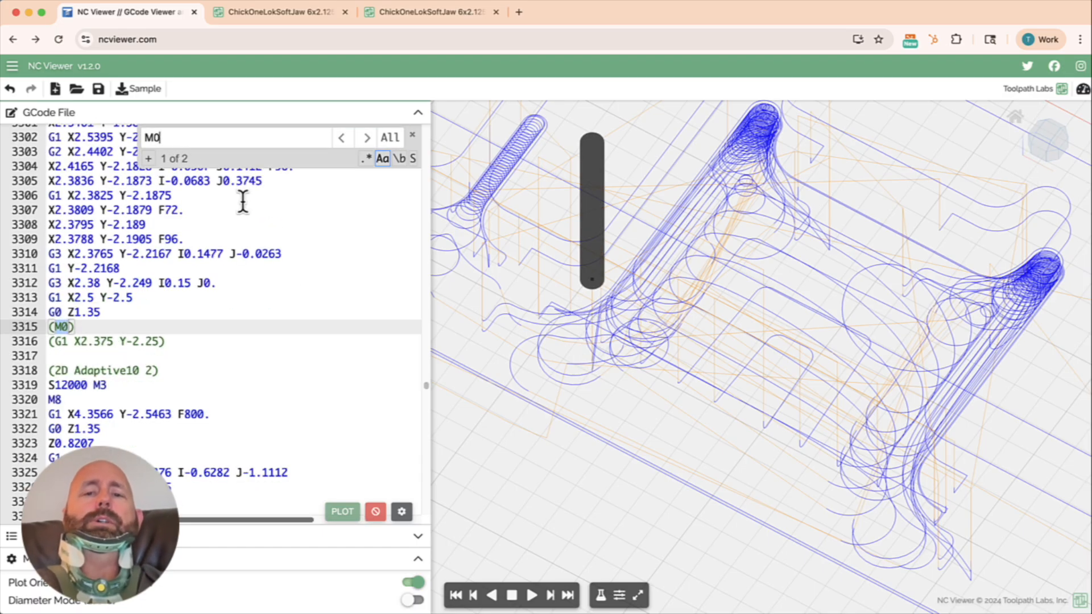
scroll(599, 322, "up", 3)
scroll(575, 317, "down", 5)
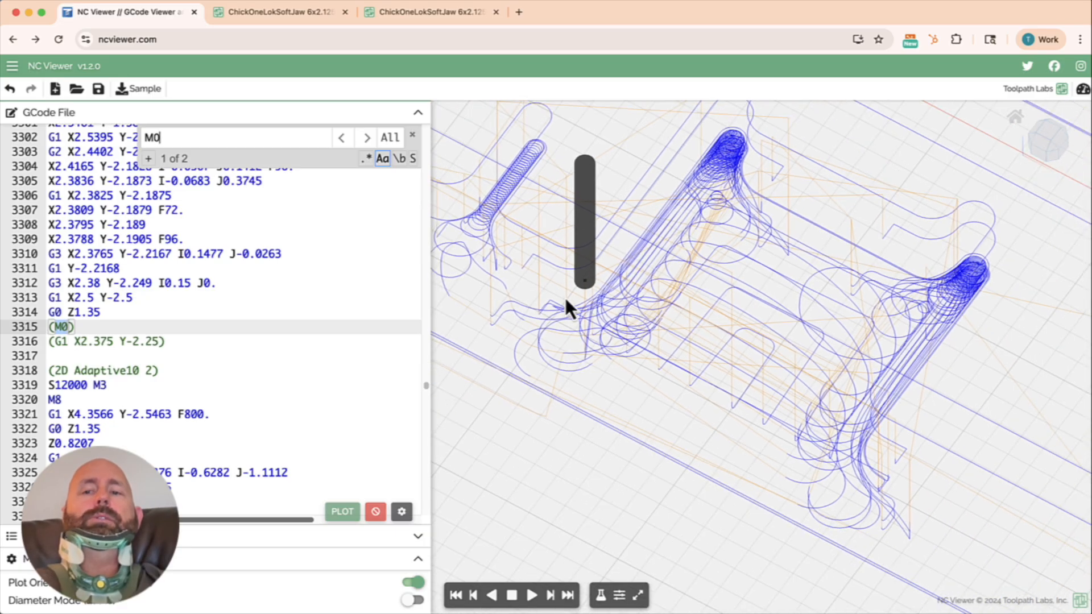
scroll(890, 345, "up", 5)
scroll(918, 299, "up", 3)
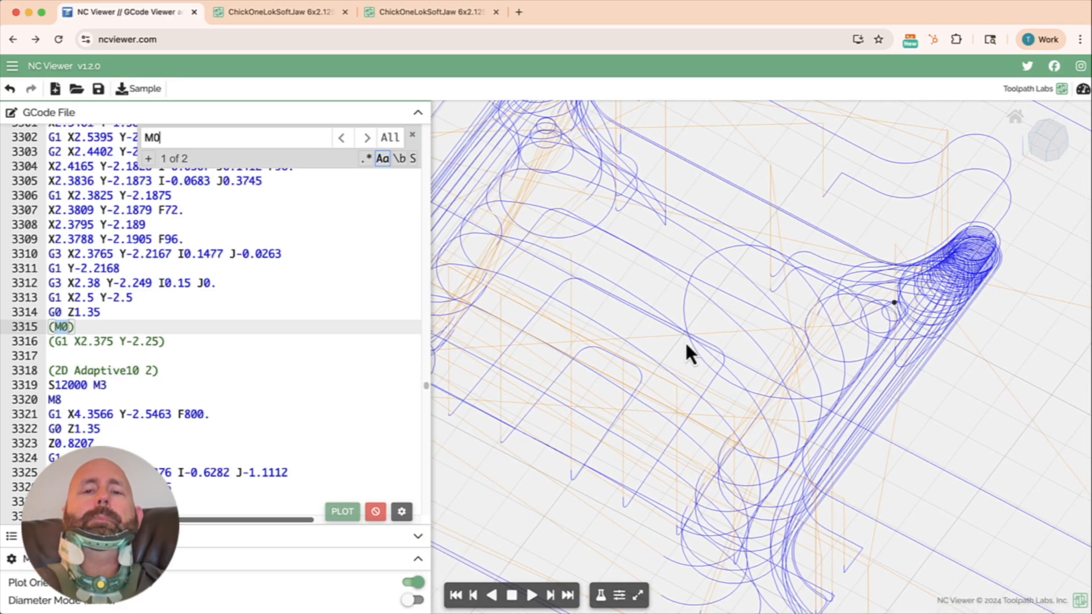
left_click(367, 139)
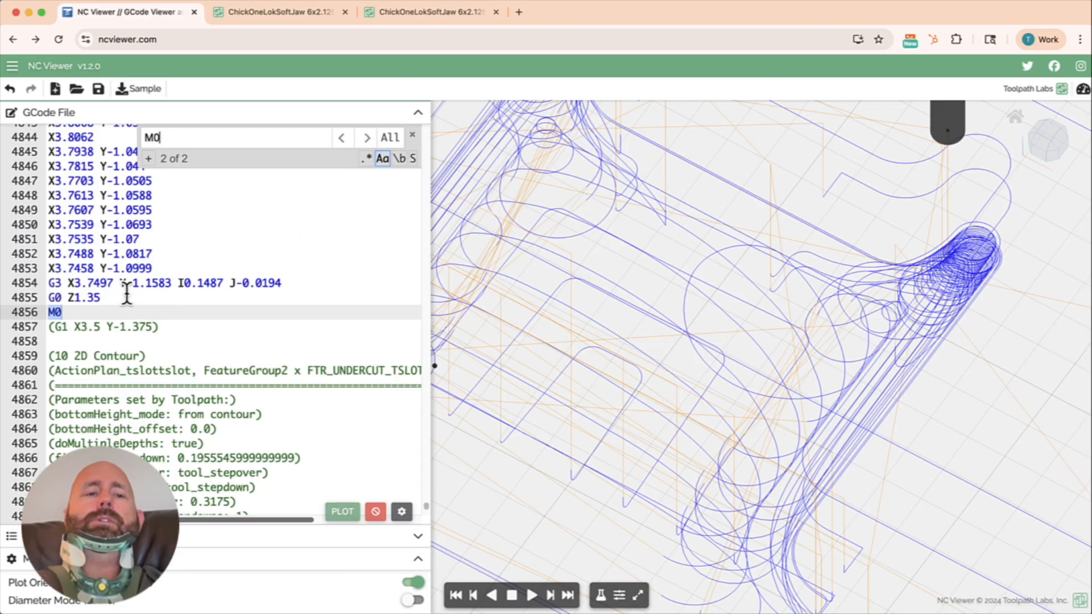
Copy the commented move G1 X3.5 Y-1.375 and insert it after line 4854, before the G0 Z1.35 retract
left_click(276, 283)
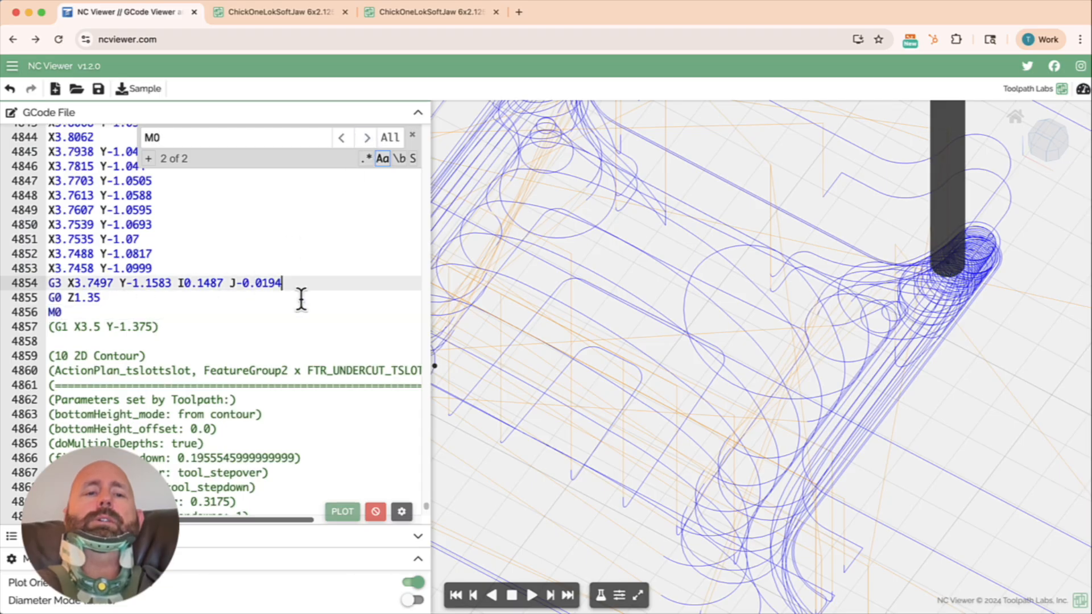
key("Return")
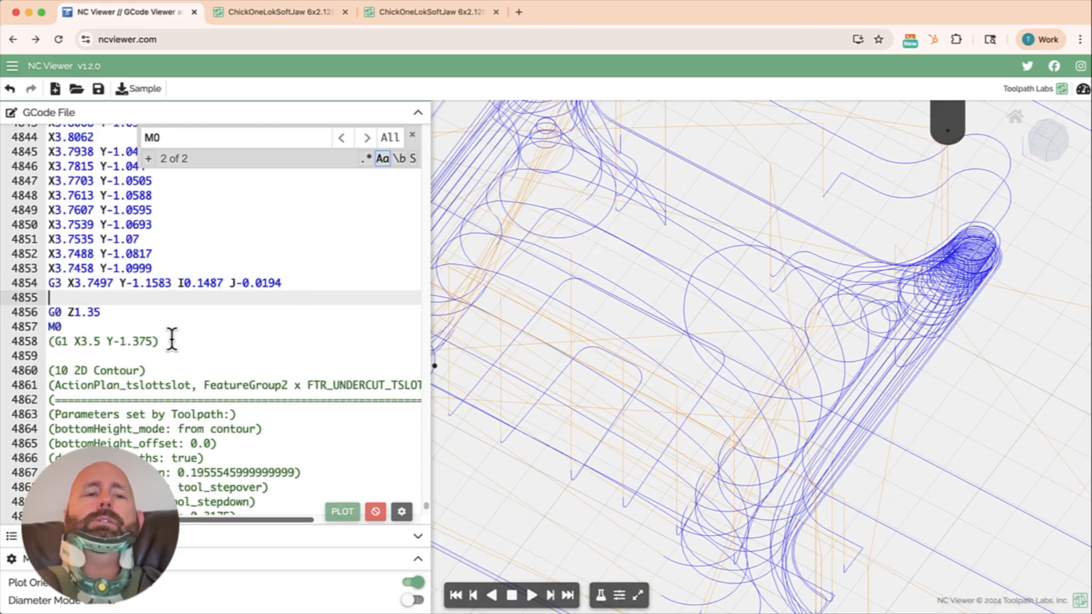
left_click_drag(157, 341, 55, 340)
key("super+c")
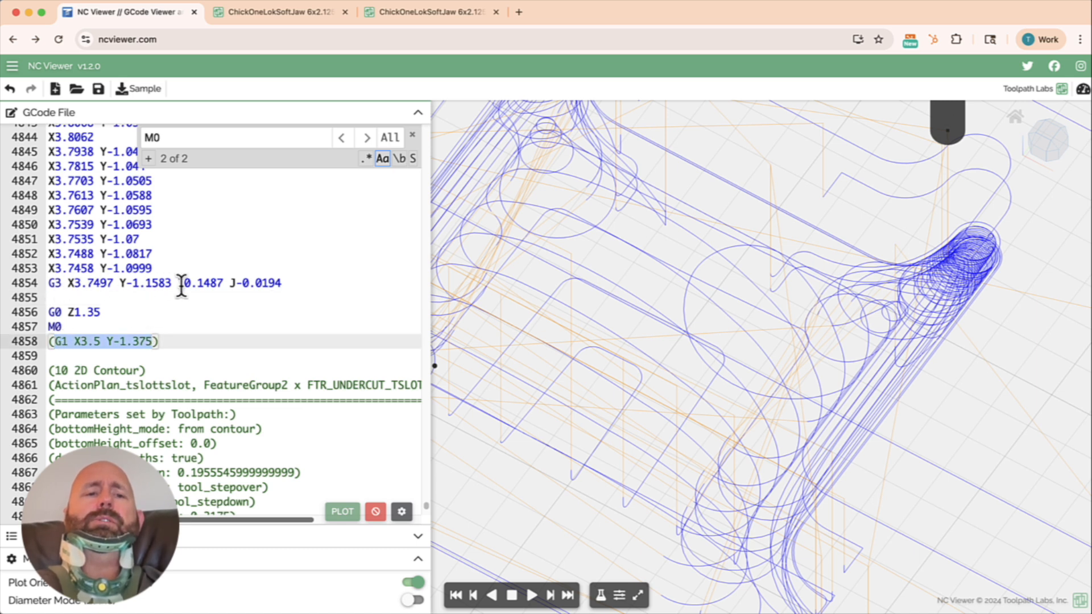
left_click(85, 297)
key("super+v")
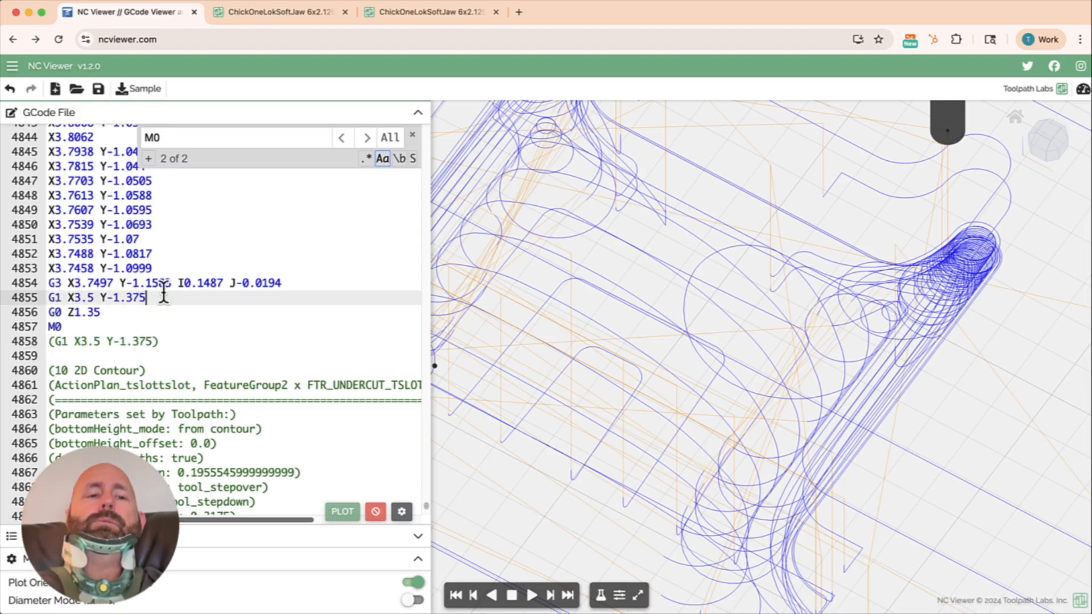
Replot the toolpath and compare the tool's position at lines 4854 and 4855 to inspect the new move
left_click(348, 513)
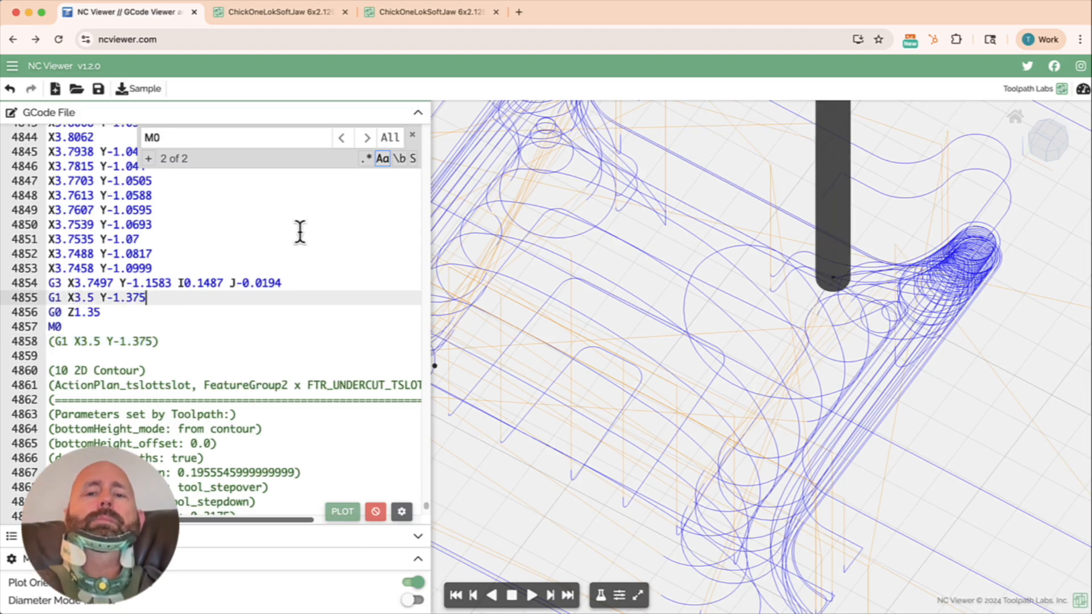
left_click(210, 282)
left_click(168, 297)
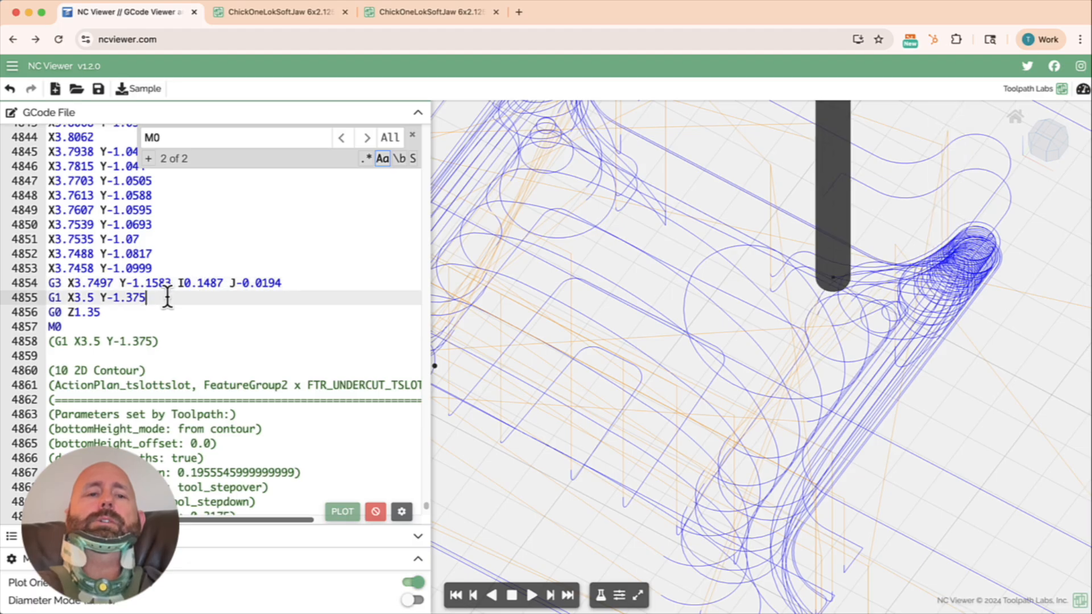
left_click(169, 284)
left_click(164, 297)
left_click(168, 283)
left_click(163, 298)
double_click(136, 297)
left_click_drag(108, 297, 46, 297)
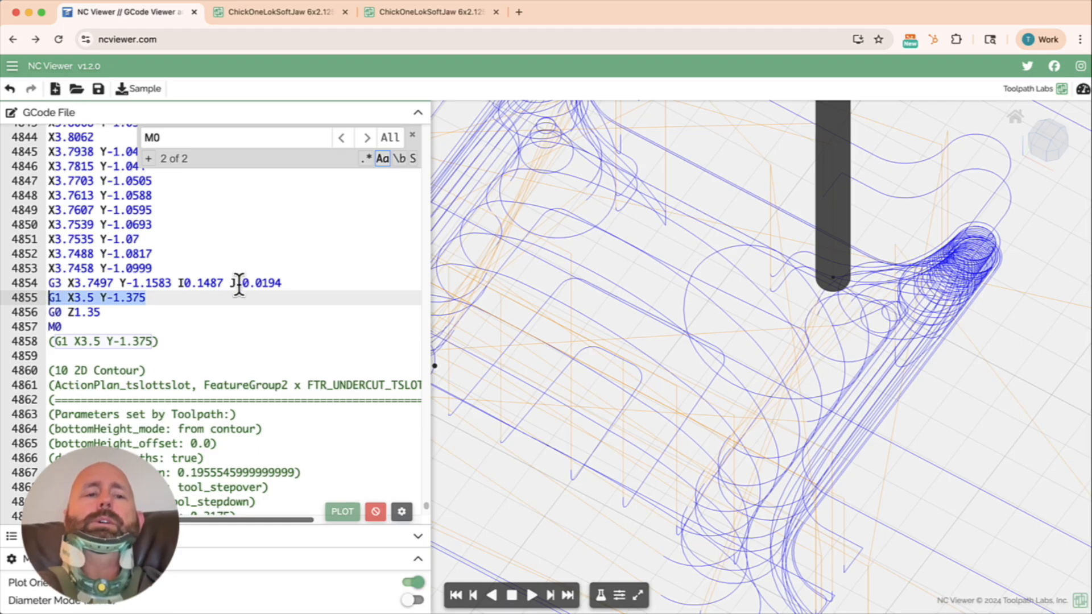
Comment out the M0 stop on line 4857 and step through lines 4854 to 4856 to check the exit and retract
left_click(75, 328)
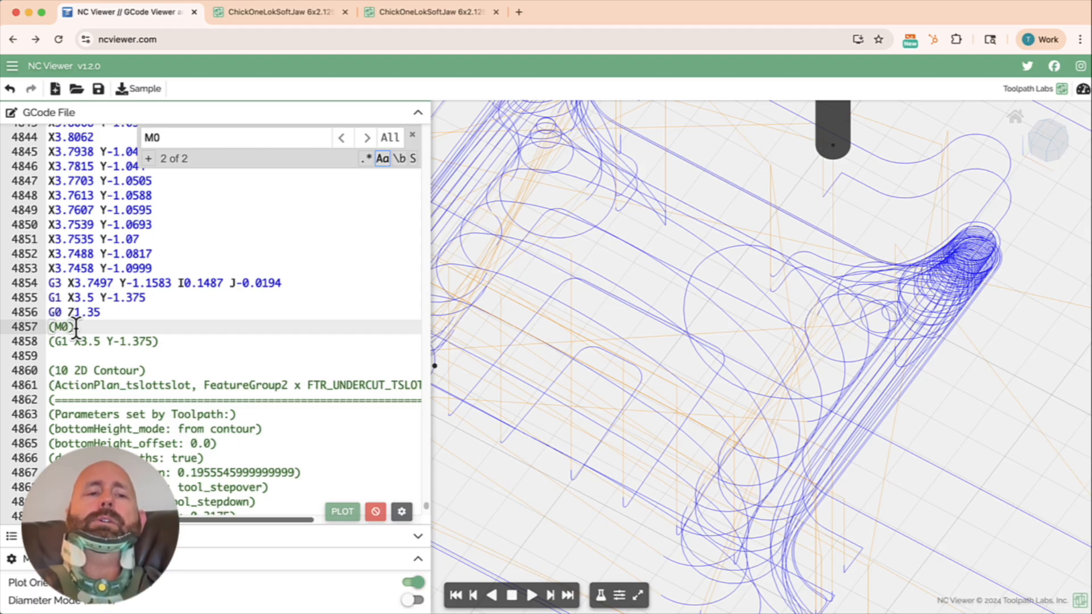
key("Up")
key("Up")
key("Up")
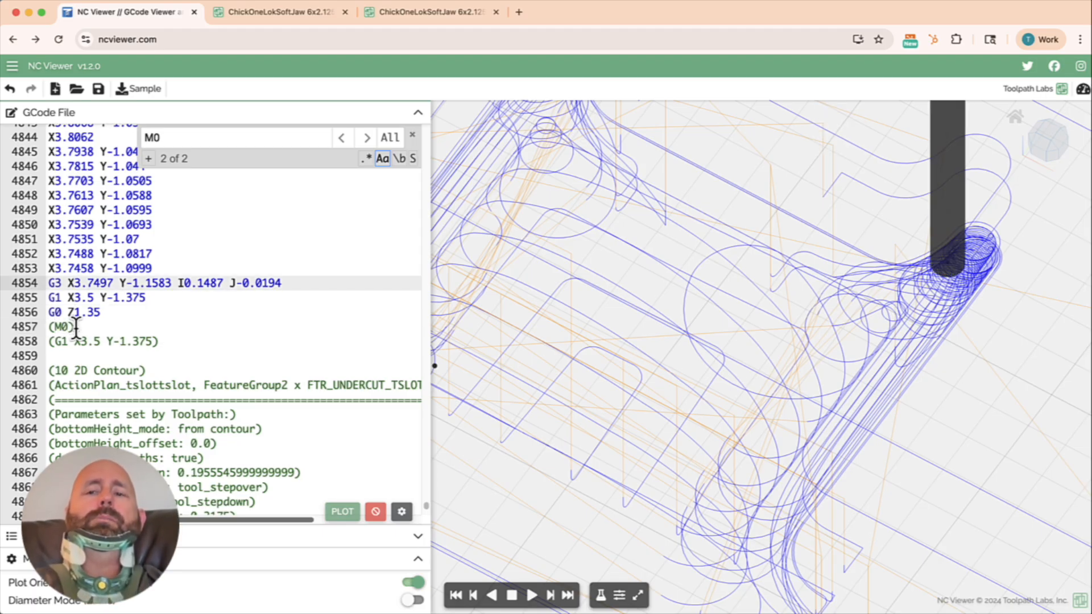
key("Down")
key("Up")
key("Down")
key("Down")
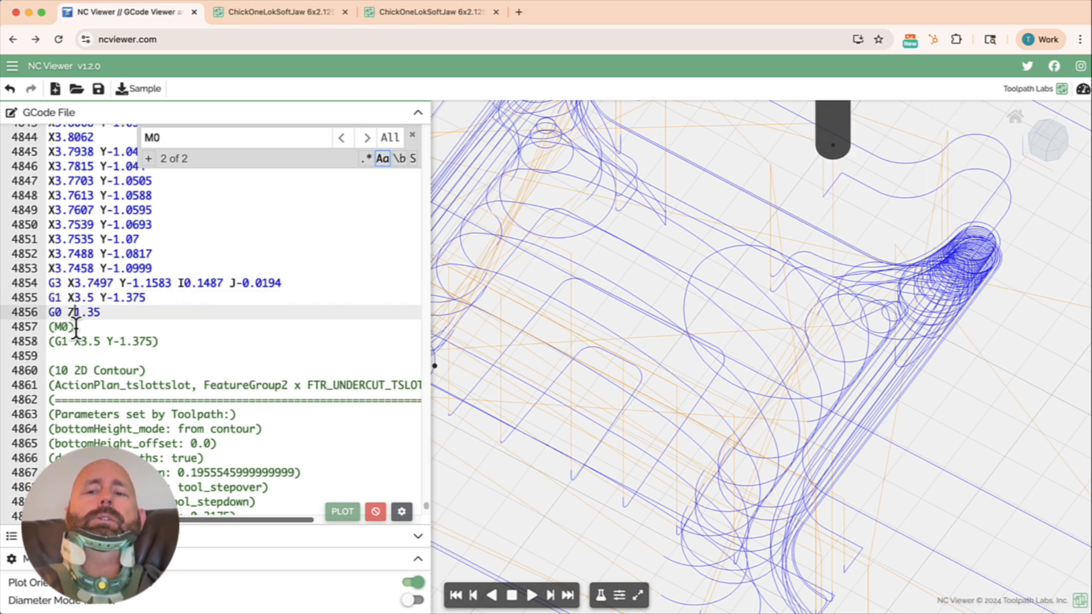
key("Up")
key("Up")
key("Down")
key("Down")
key("Up")
Find the other occurrence of G3 X3.7497 Y-1.1583 I0.1487 J-0.0194, with the G1 X3.5 Y-1.375 line copied for reuse
left_click(283, 281)
left_click_drag(283, 281, 49, 280)
key("ctrl+c")
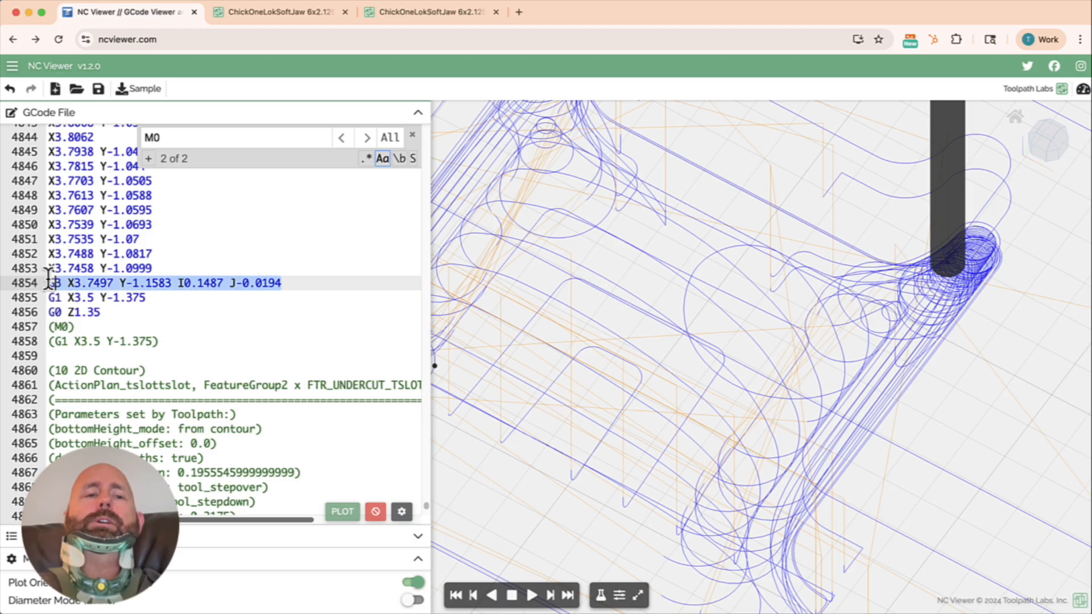
left_click_drag(161, 137, 134, 136)
key("ctrl+v")
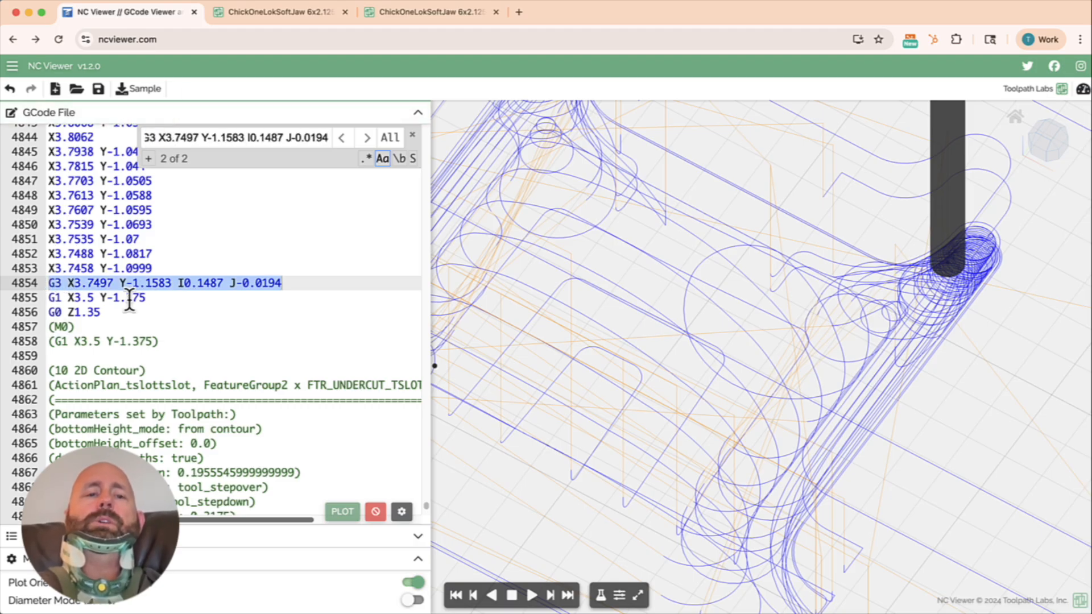
left_click_drag(146, 298, 47, 293)
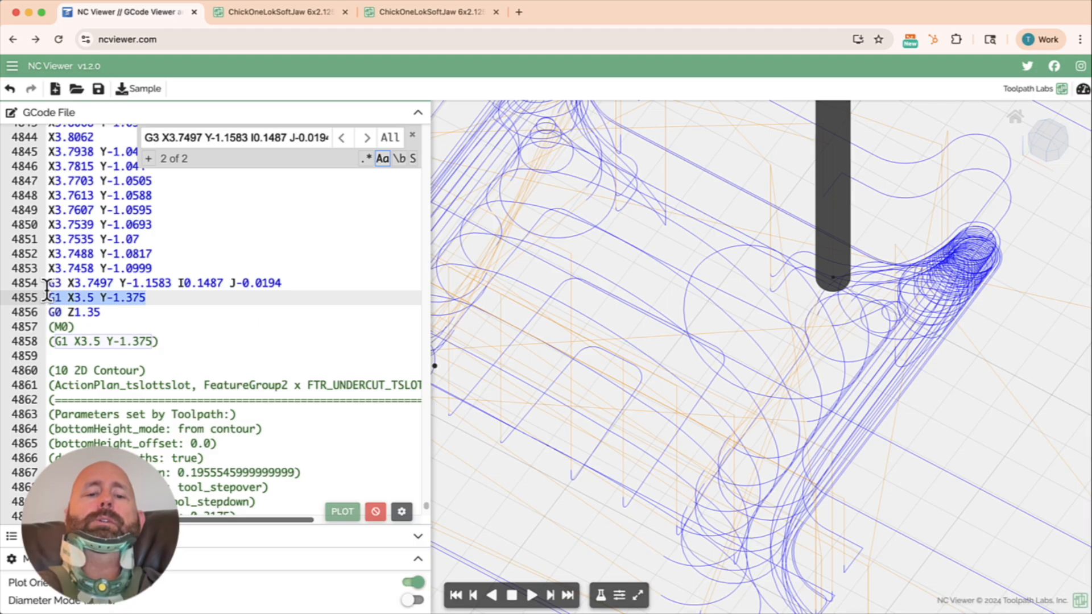
left_click(367, 139)
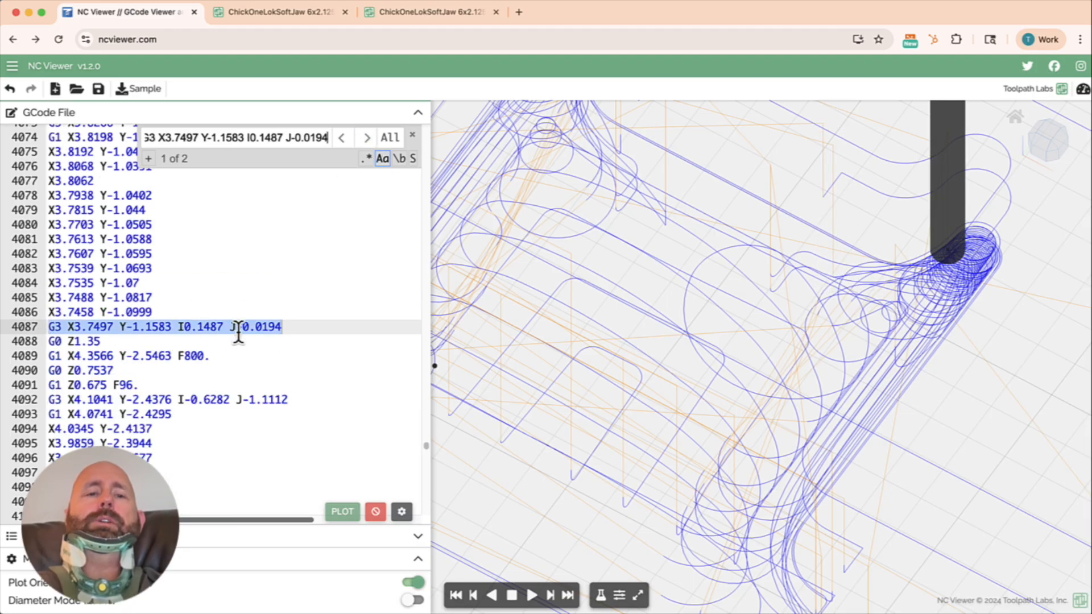
Insert the move G1 X3.5 Y-1.375 after line 4087, before the G0 Z1.35 retract
left_click(288, 327)
key("Return")
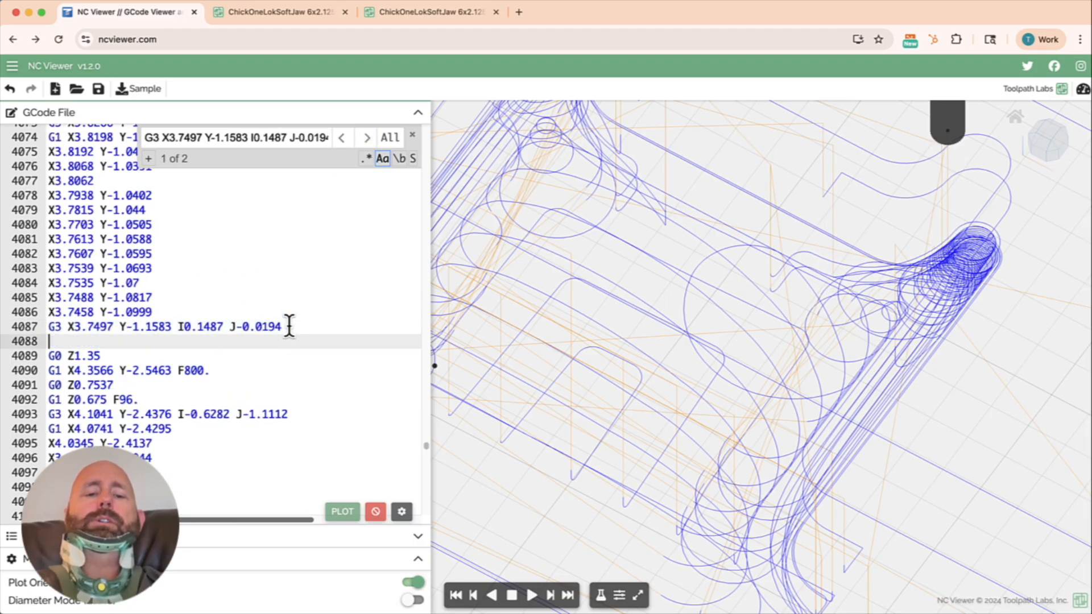
type("G1 X3.5 Y-1.375")
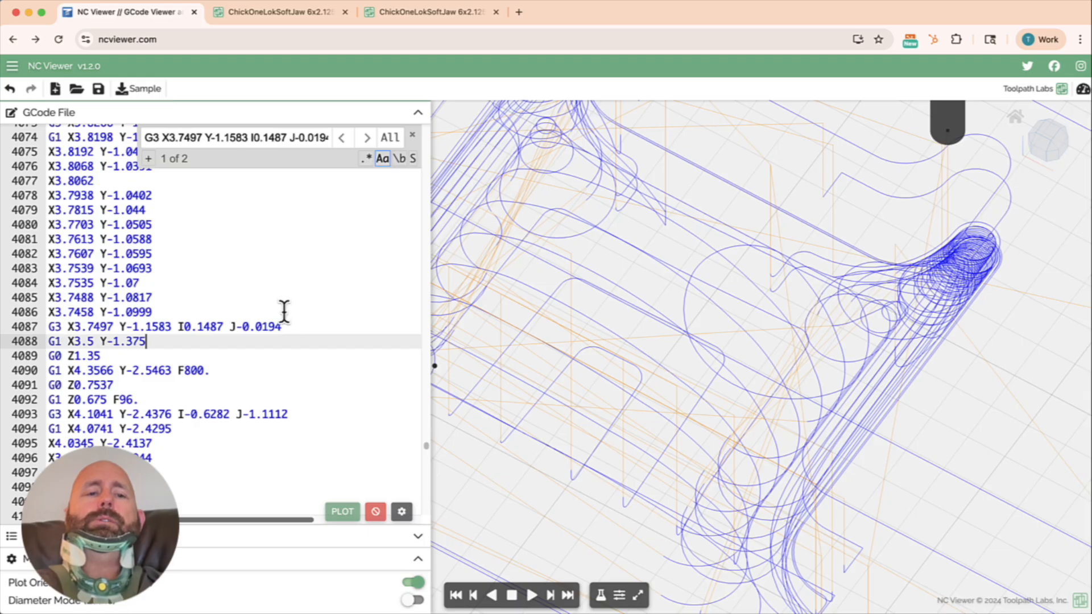
Replot the toolpath and step through lines 4087 to 4089 to check the tool's move away before the retract
left_click(342, 514)
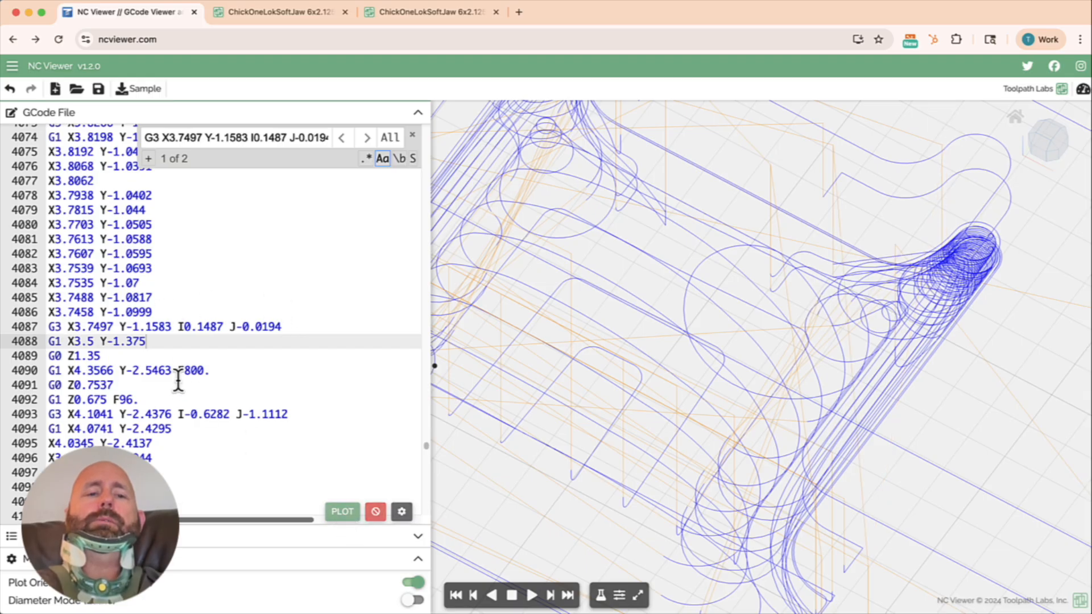
left_click(135, 327)
key("Down")
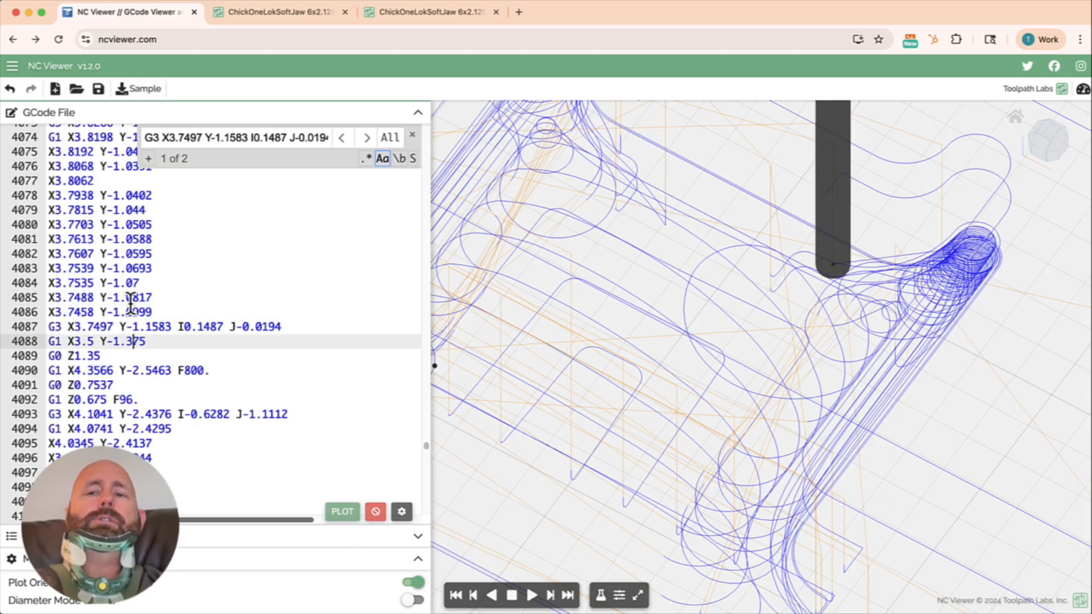
key("Up")
key("Down")
key("Up")
key("Down")
key("Down")
key("Up")
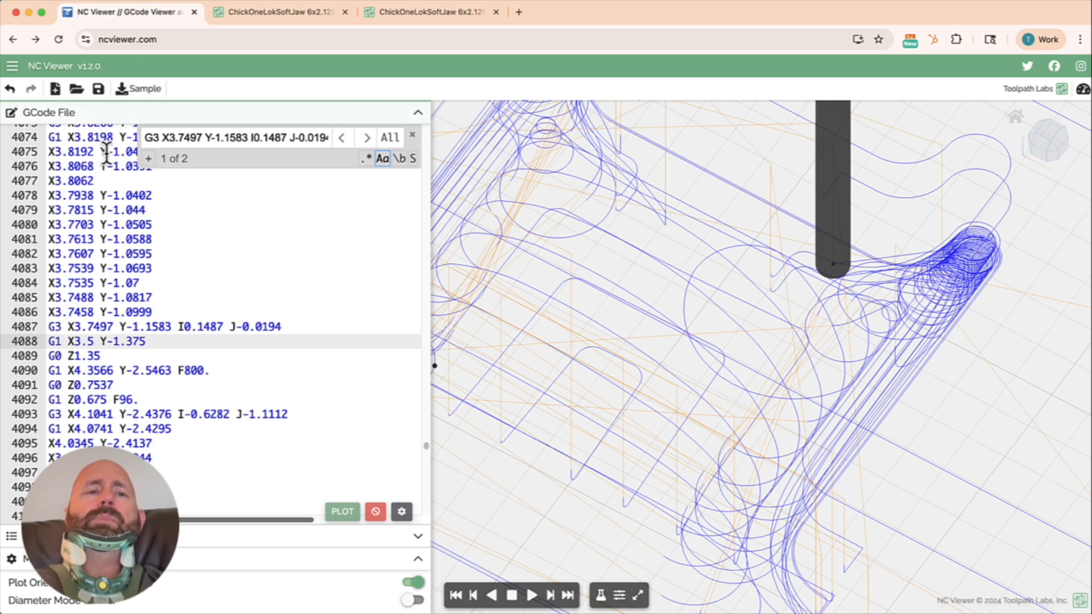
Download the edited G-code as a text file and copy the entire program
left_click(98, 89)
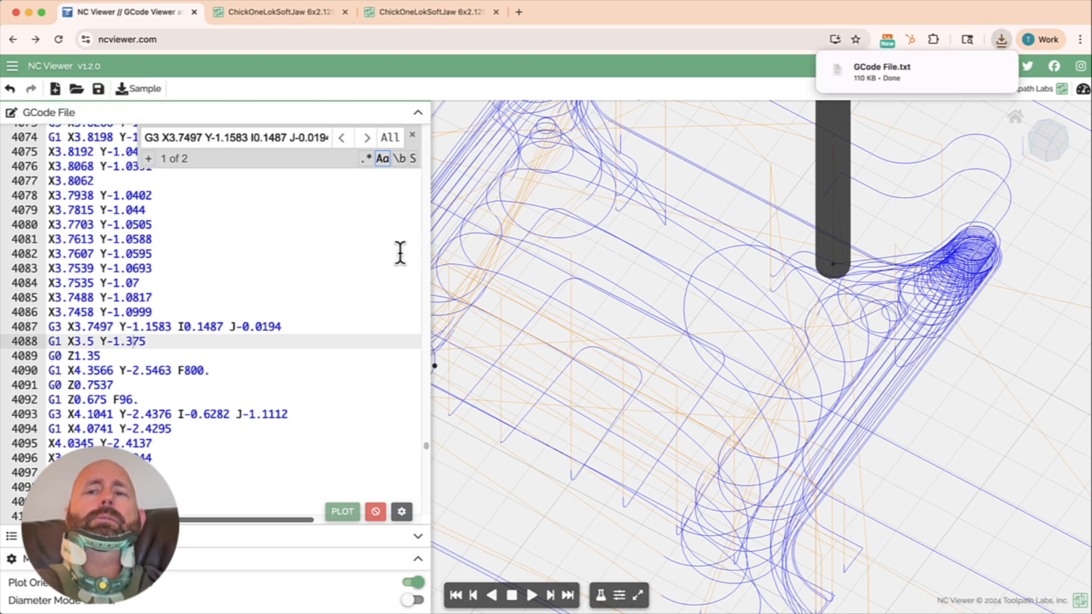
key("super+a")
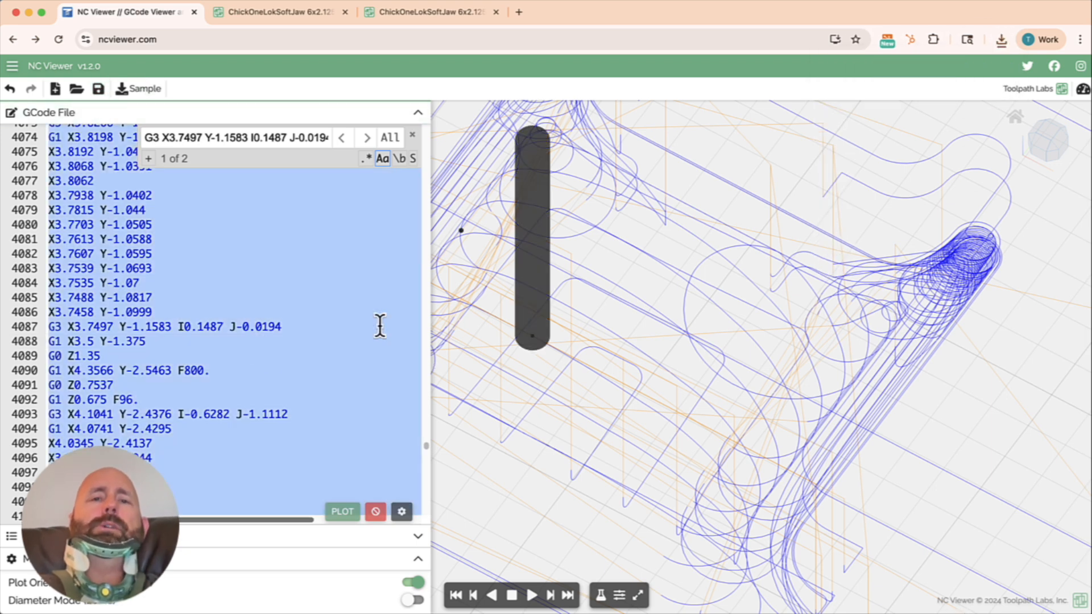
Switch to Visual Studio Code and replace the entire contents of 10001.nc with the copied G-code
key("ctrl+Up")
left_click(872, 496)
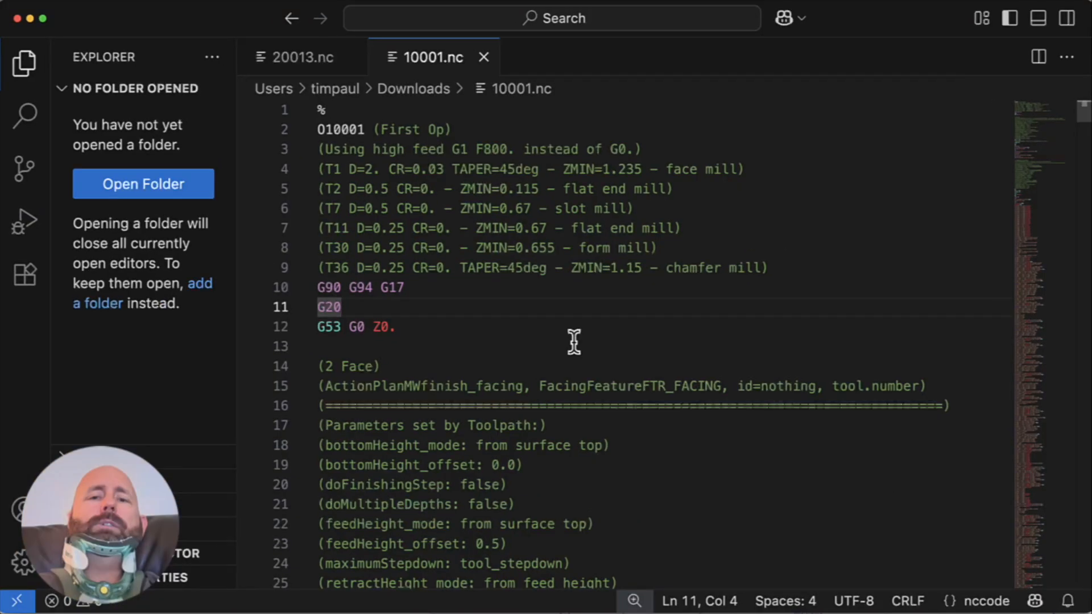
left_click(489, 266)
key("super+a")
key("BackSpace")
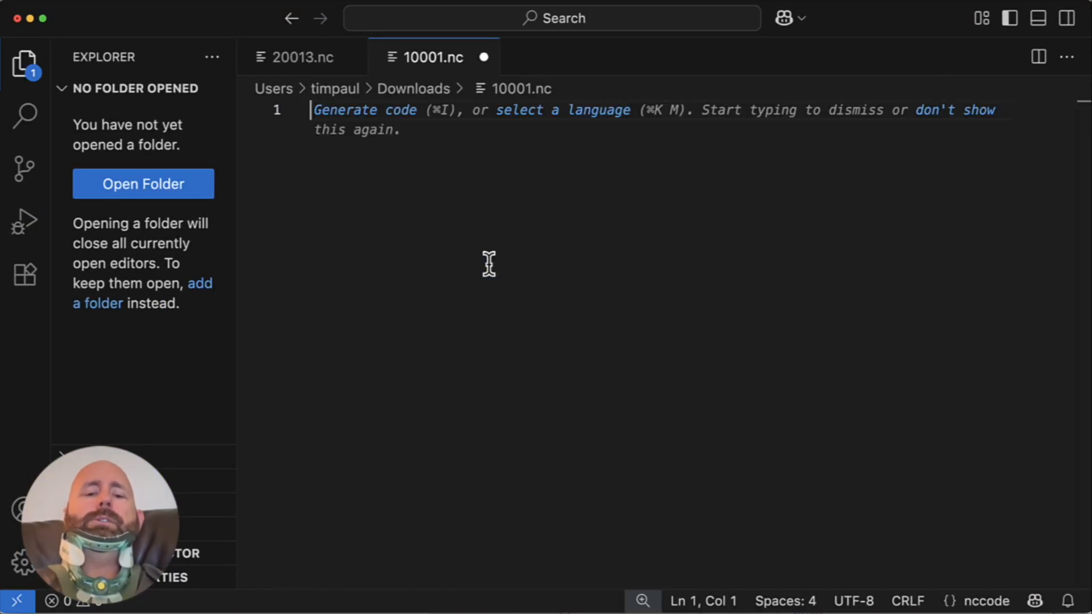
key("super+v")
scroll(500, 341, "up", 20)
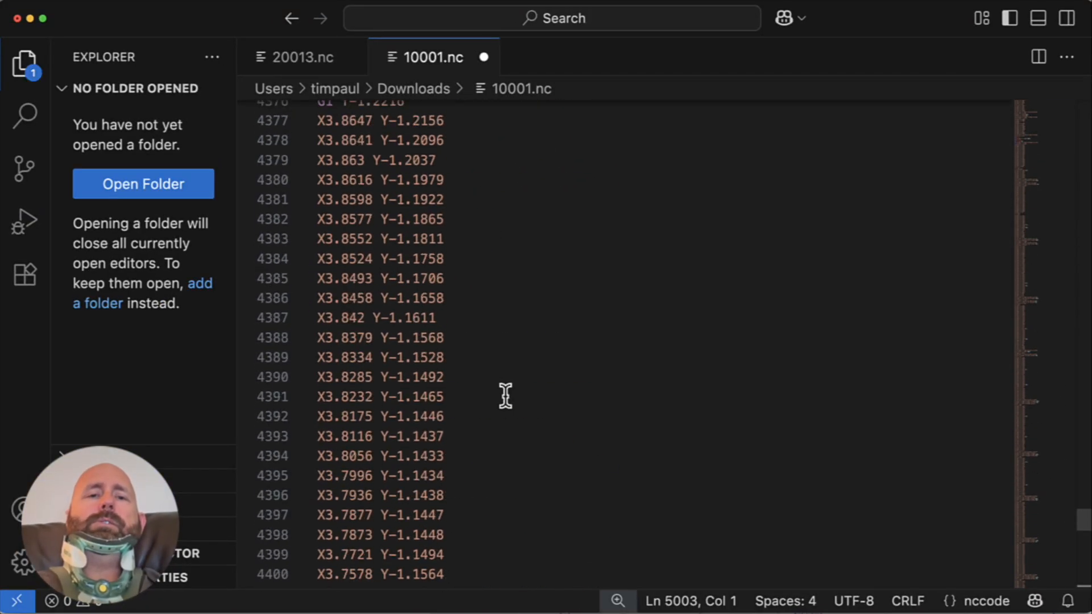
scroll(506, 402, "up", 20)
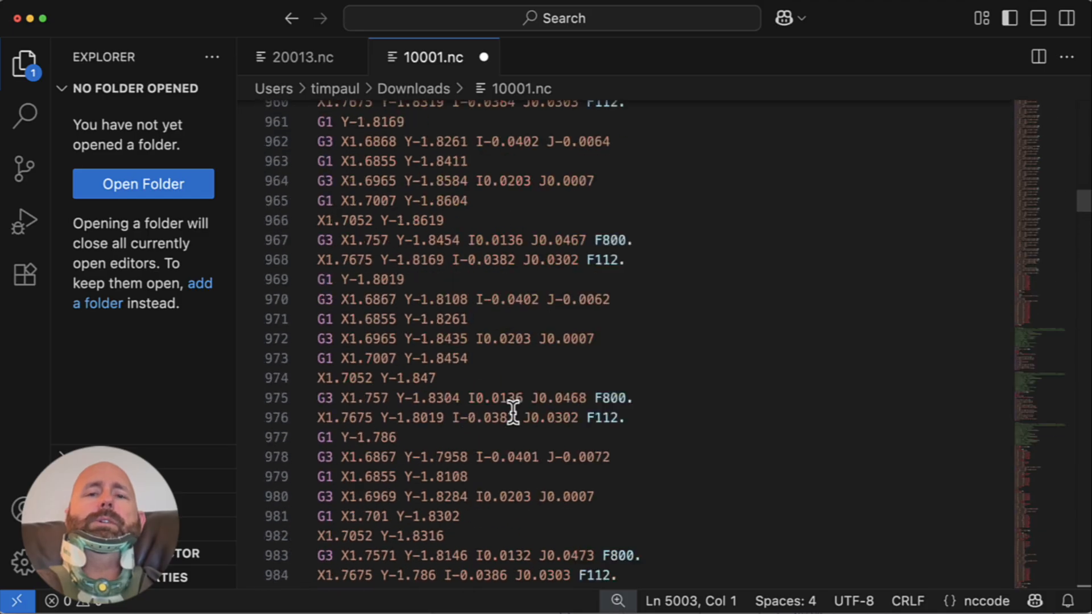
Search 10001.nc for M0 and check the inserted G1 move before the Z1.35 retract at both matches
left_click(483, 329)
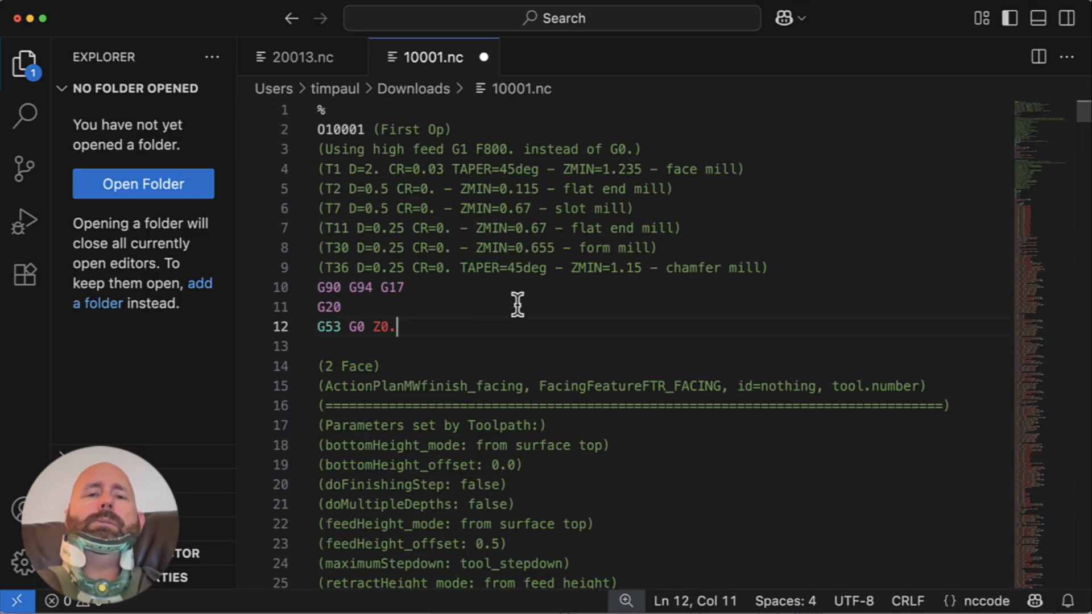
key("super+f")
type("M")
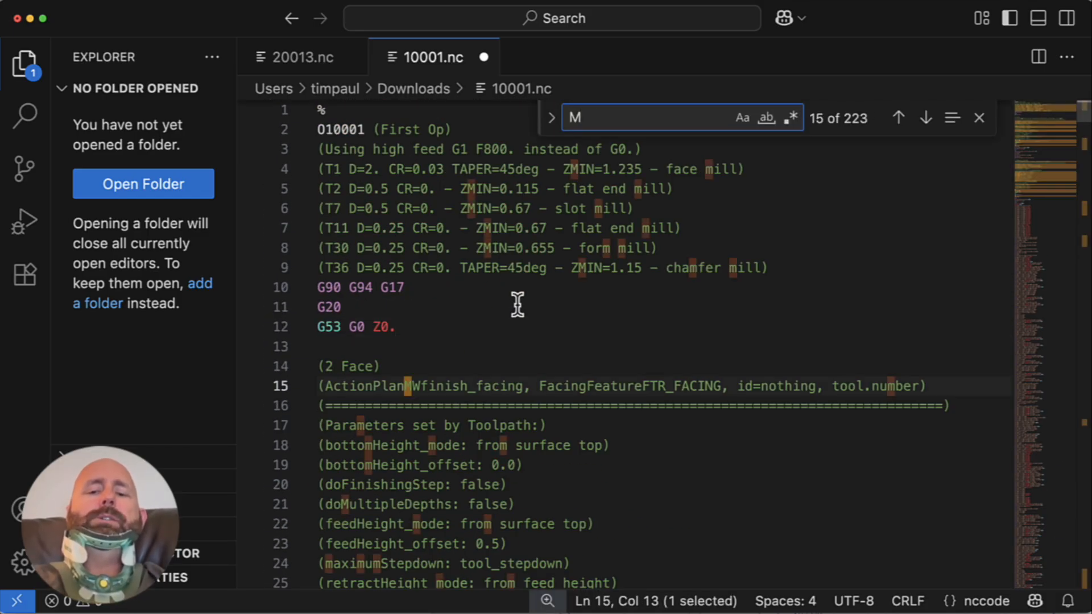
type("0")
left_click_drag(421, 314, 339, 315)
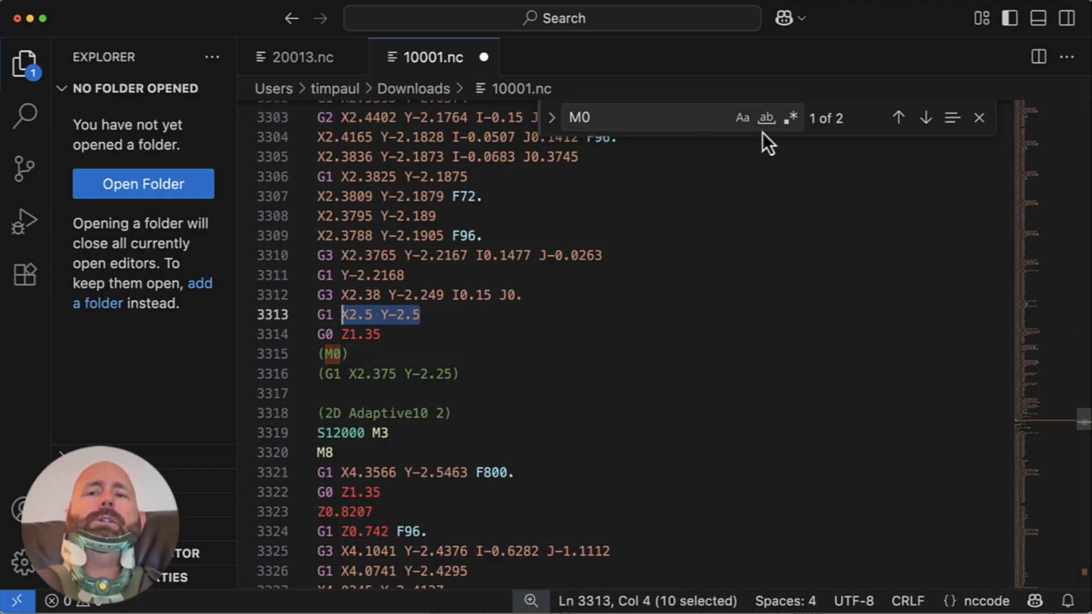
left_click(926, 118)
left_click_drag(441, 316, 312, 314)
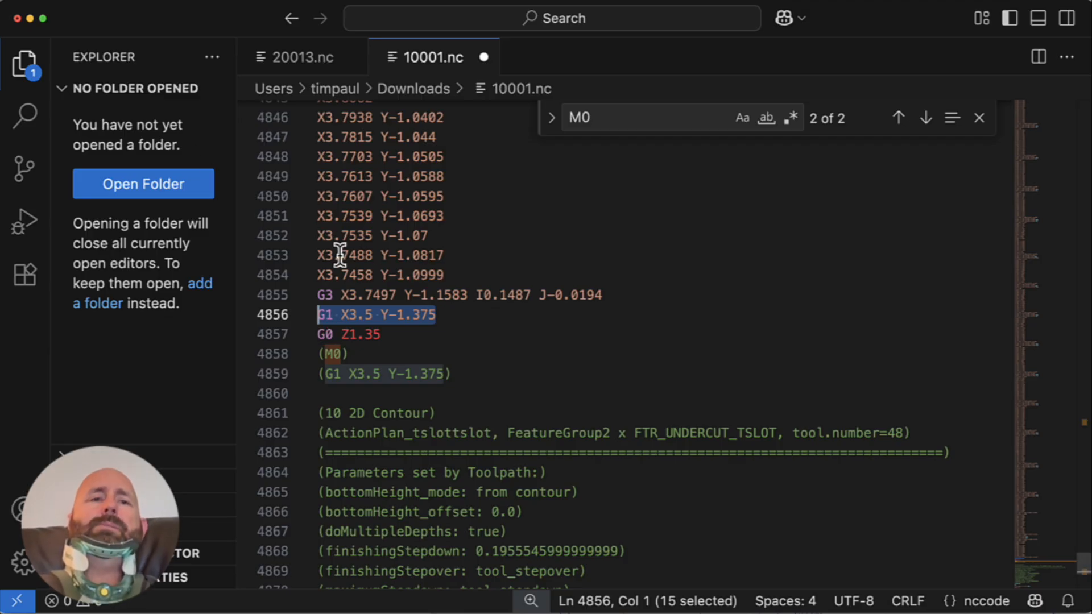
Switch to Autodesk Fusion and examine the two cutter clearance circles on the soft jaw at an angle and from the top
key("ctrl+Up")
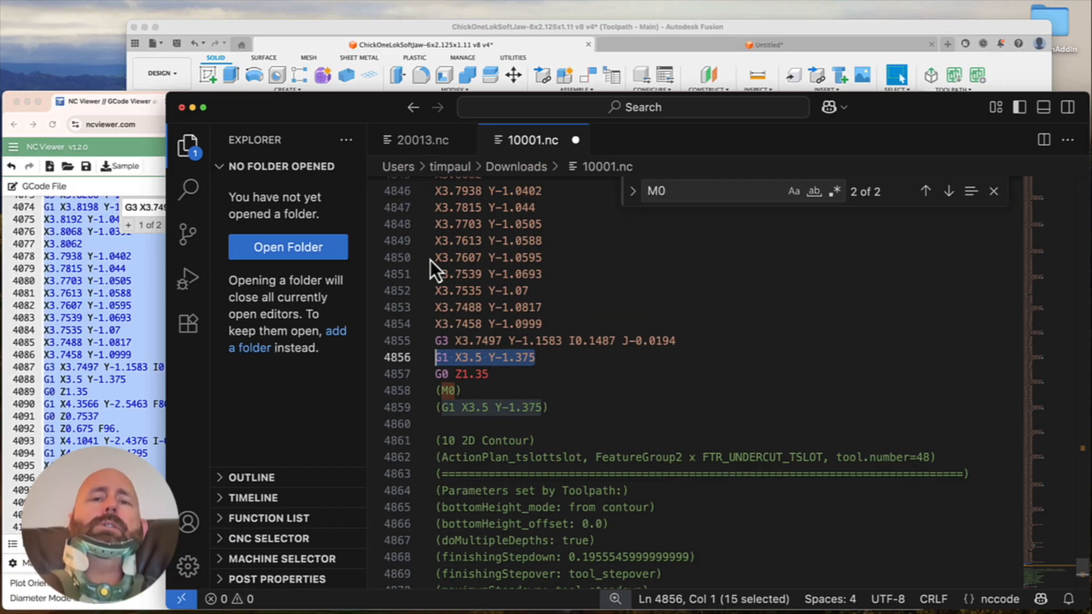
left_click(583, 225)
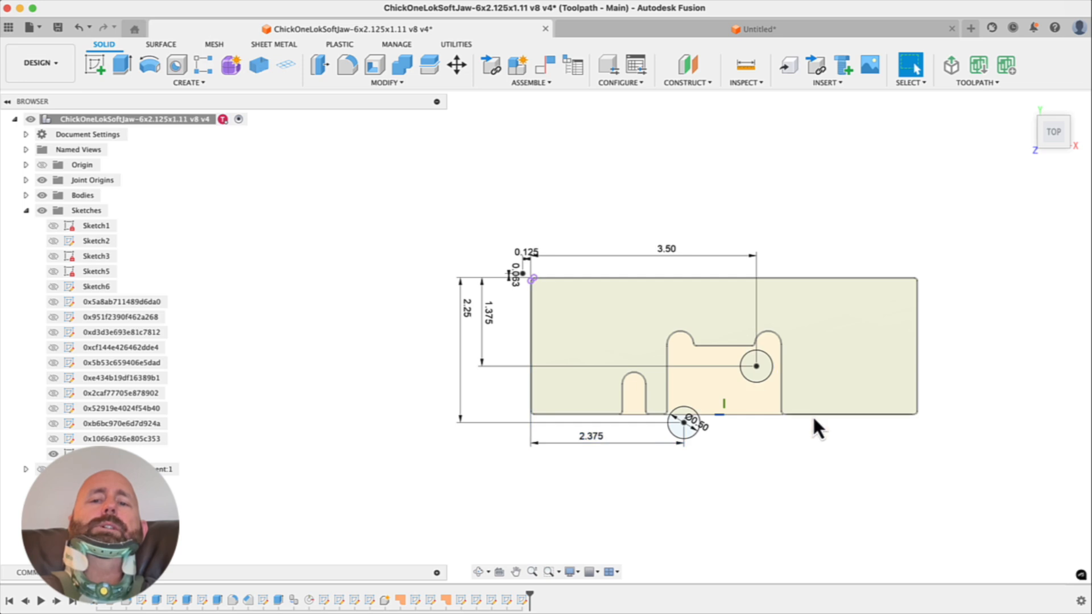
middle_click_drag(747, 506, 741, 418, "shift")
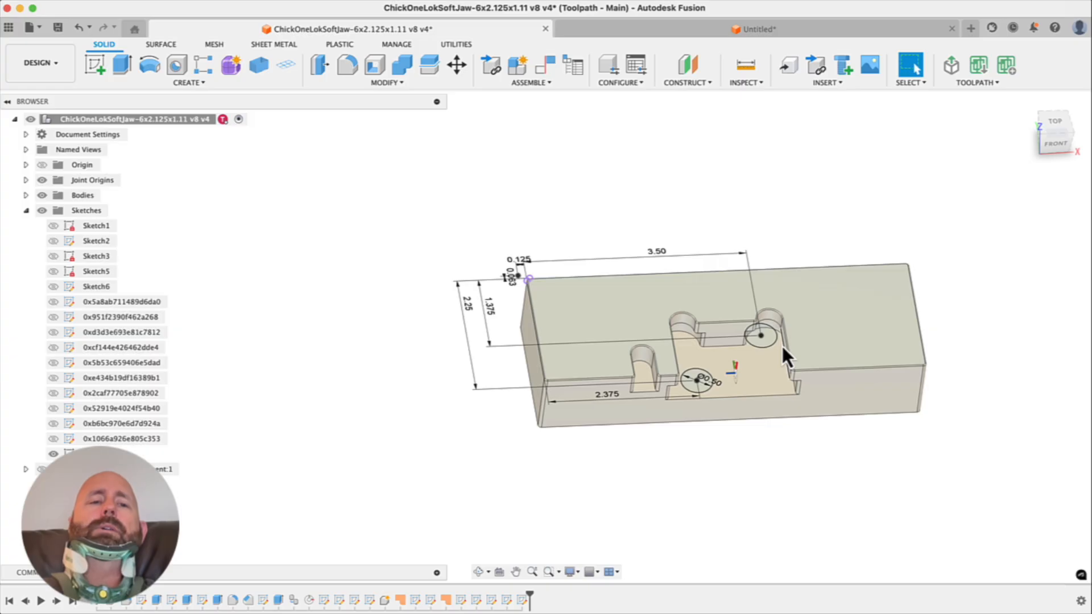
left_click(1053, 121)
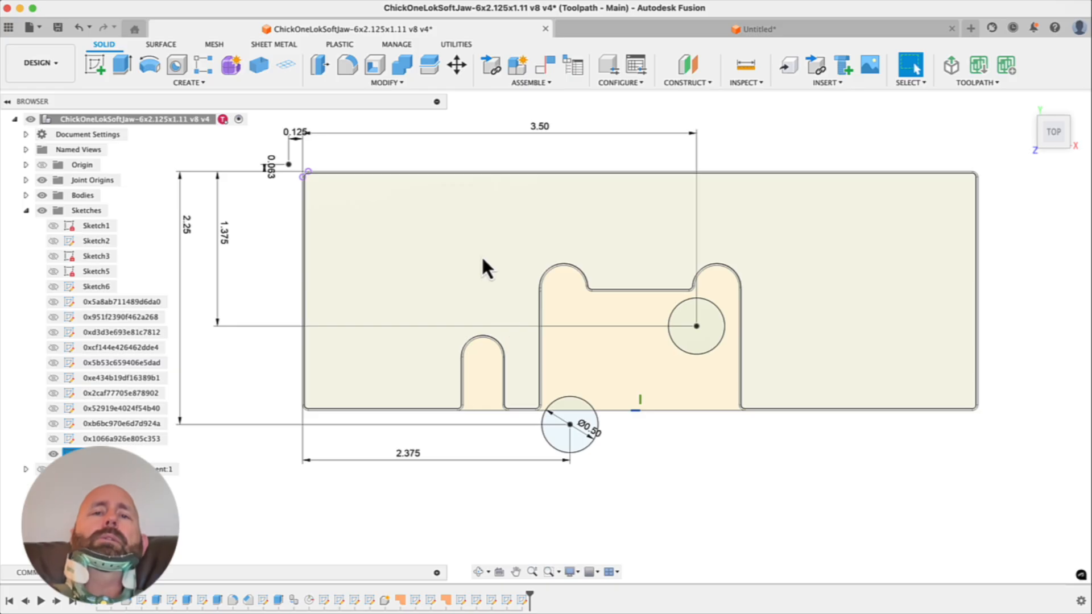
Open the soft jaw model in the Manufacture workspace
left_click(20, 66)
mouse_move(29, 239)
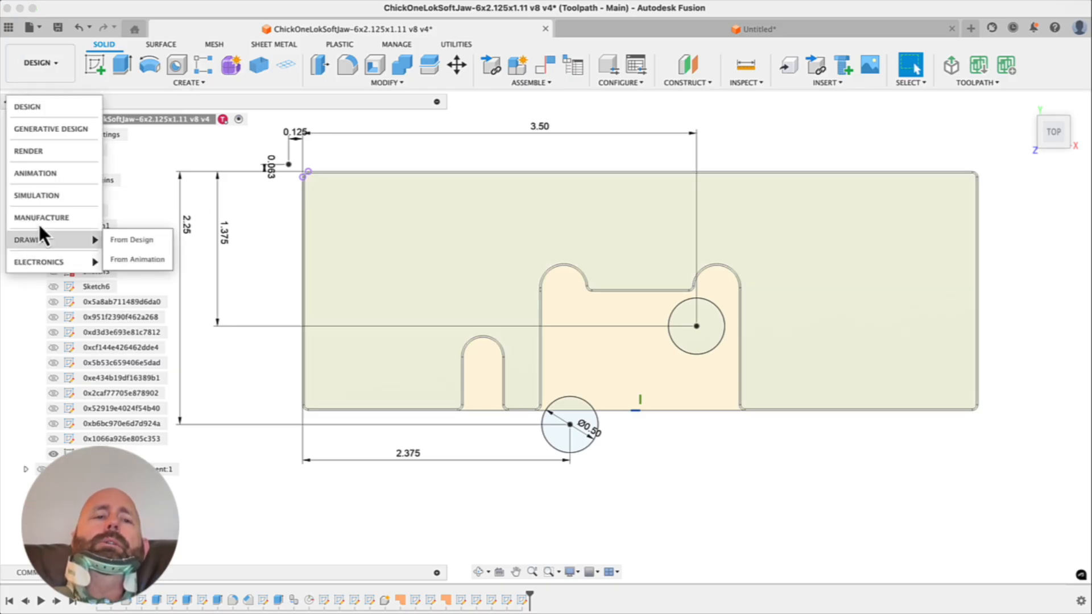
left_click(26, 219)
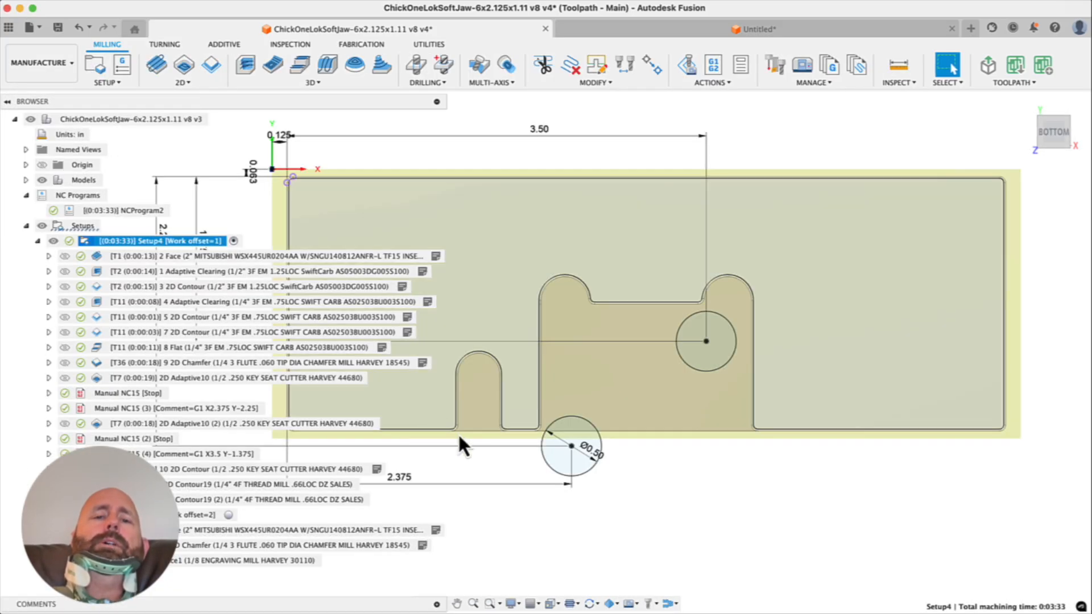
Examine Setup4's work origin at the stock corner and its 0.125 and 0.063 offsets from the finished part
scroll(725, 408, "down", 5)
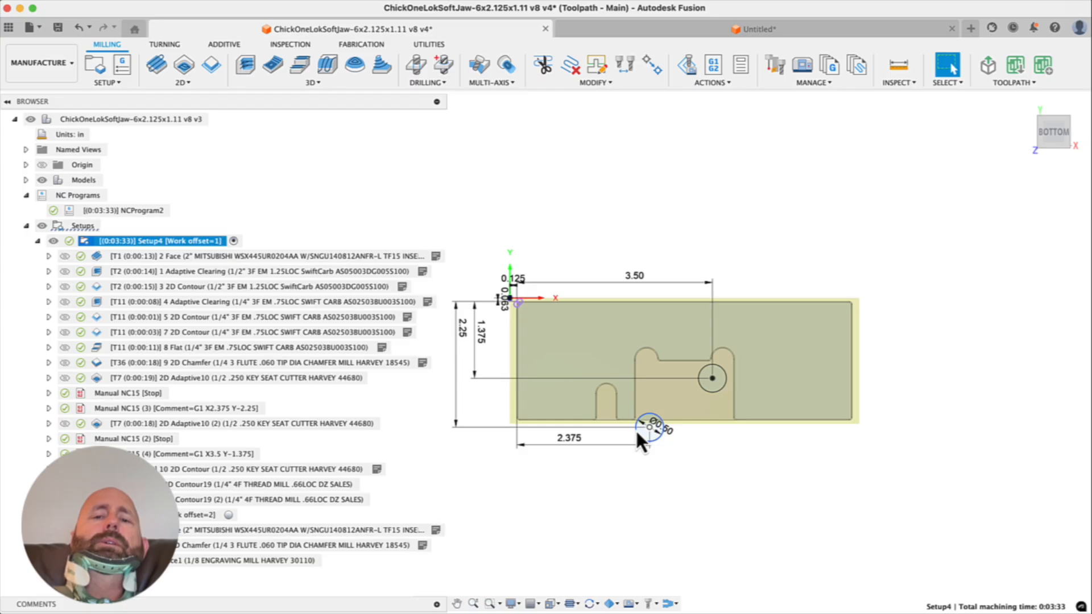
scroll(637, 430, "up", 5)
scroll(731, 399, "down", 4)
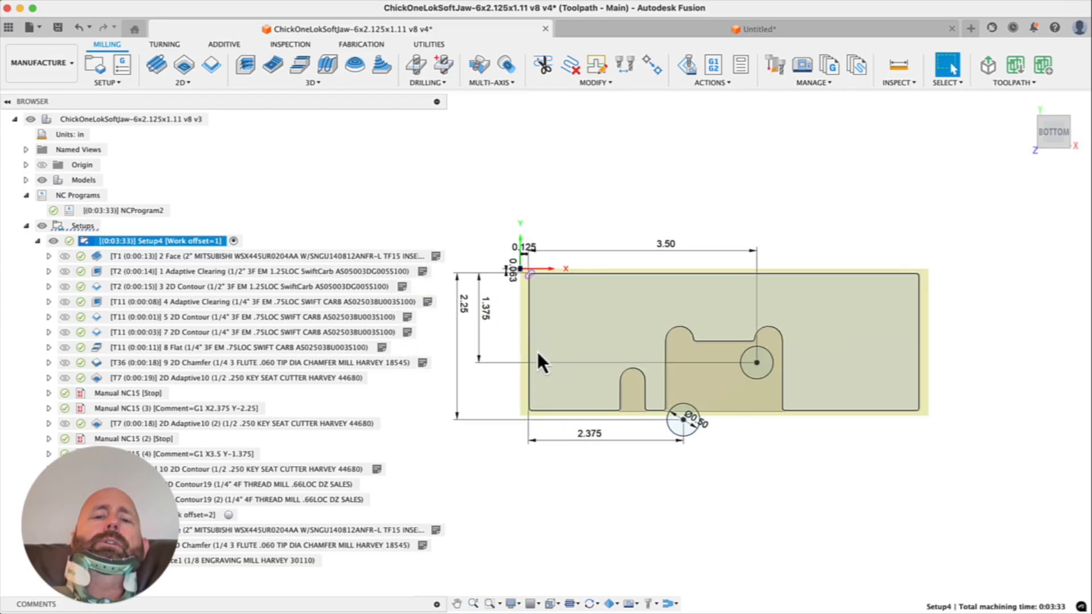
scroll(534, 262, "up", 5)
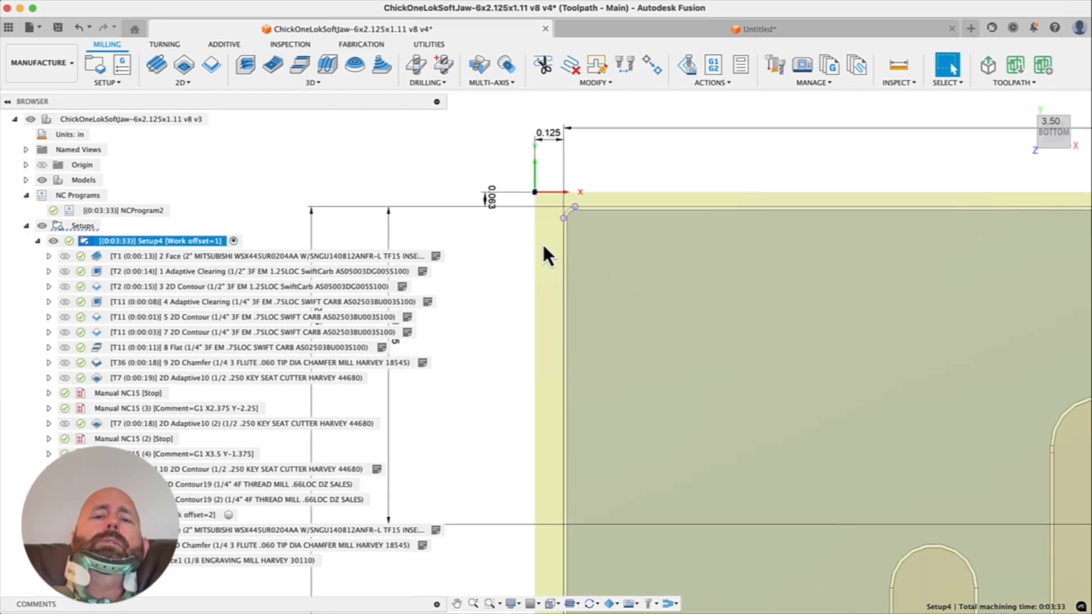
scroll(680, 267, "up", 4)
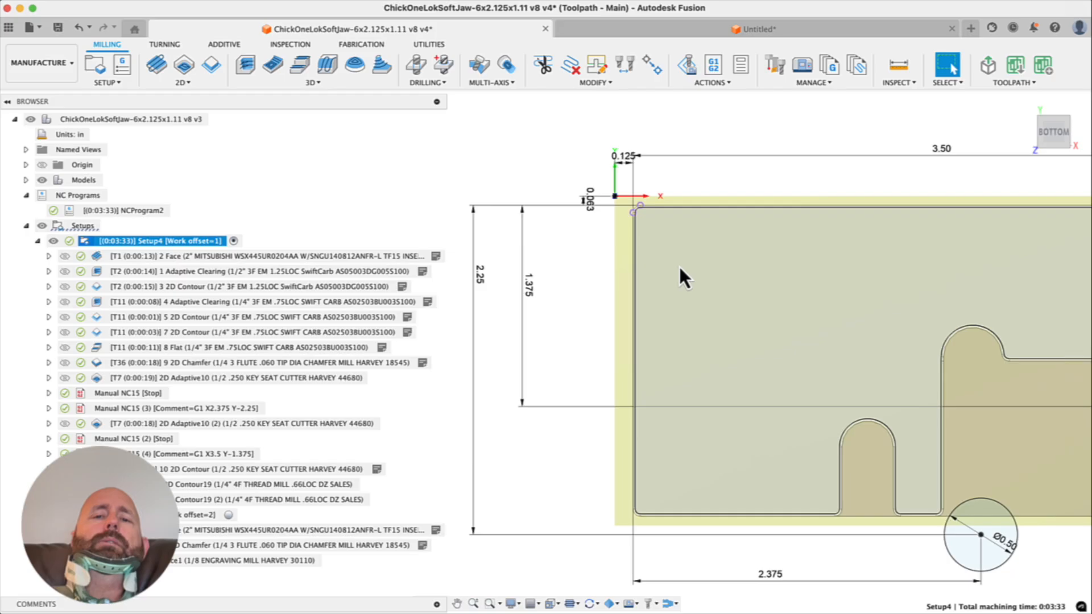
scroll(609, 191, "up", 3)
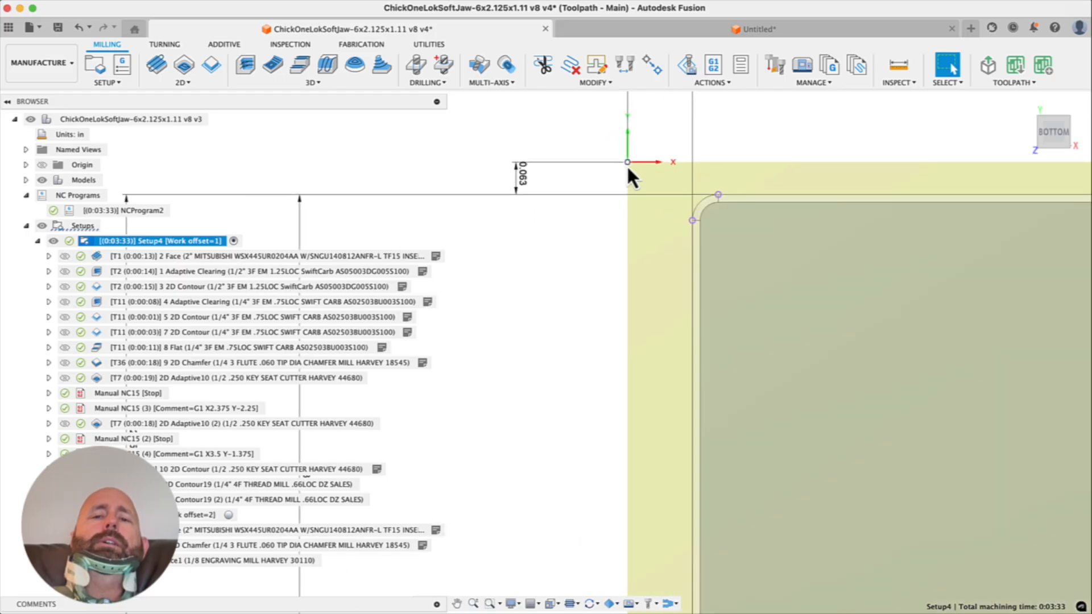
scroll(645, 162, "down", 5)
scroll(640, 164, "up", 6)
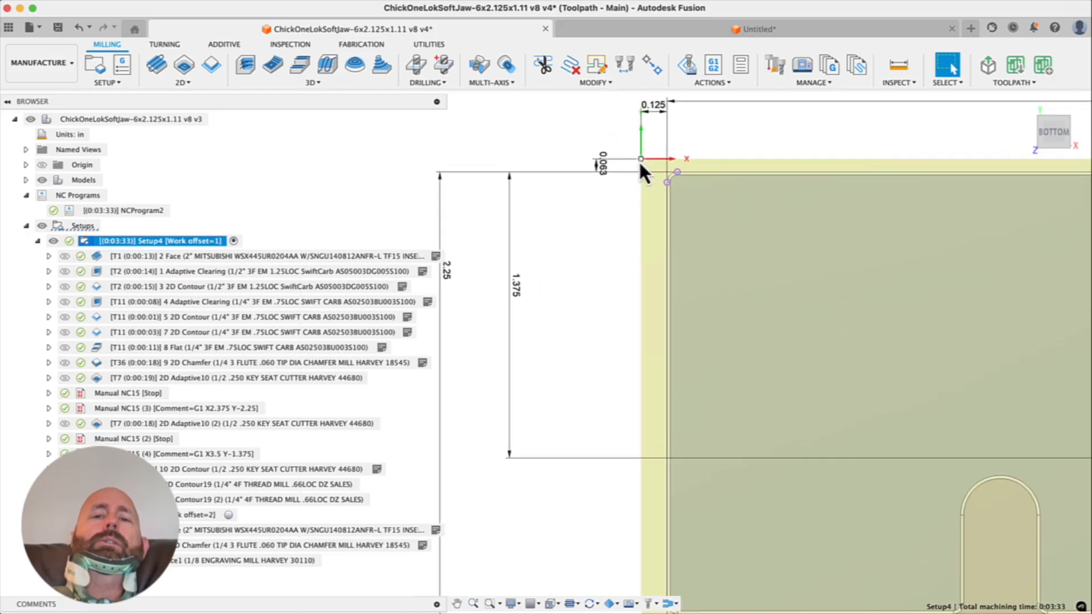
scroll(640, 164, "down", 4)
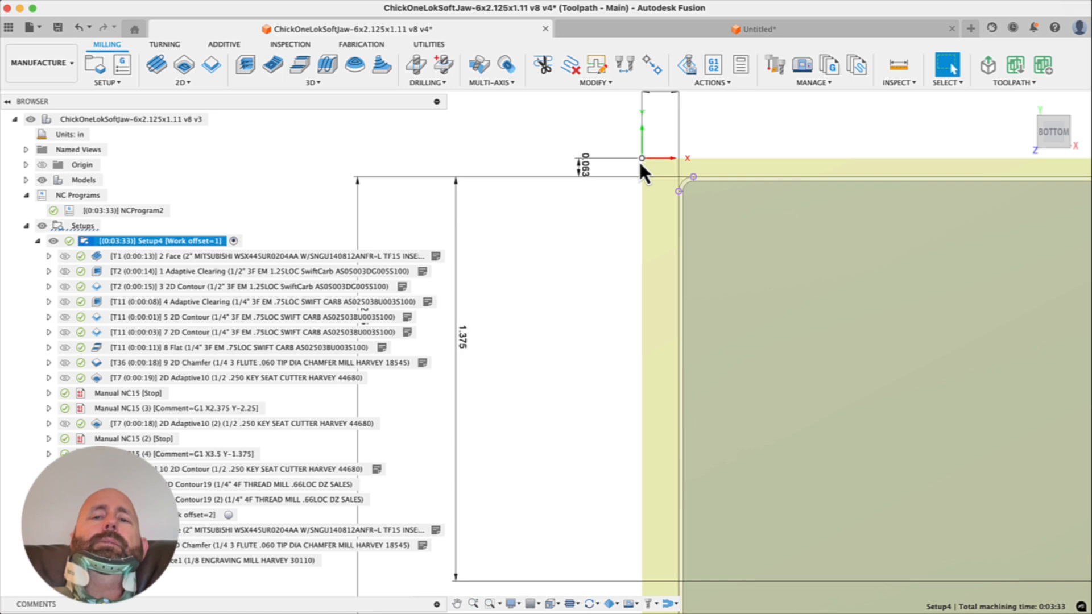
scroll(655, 167, "up", 5)
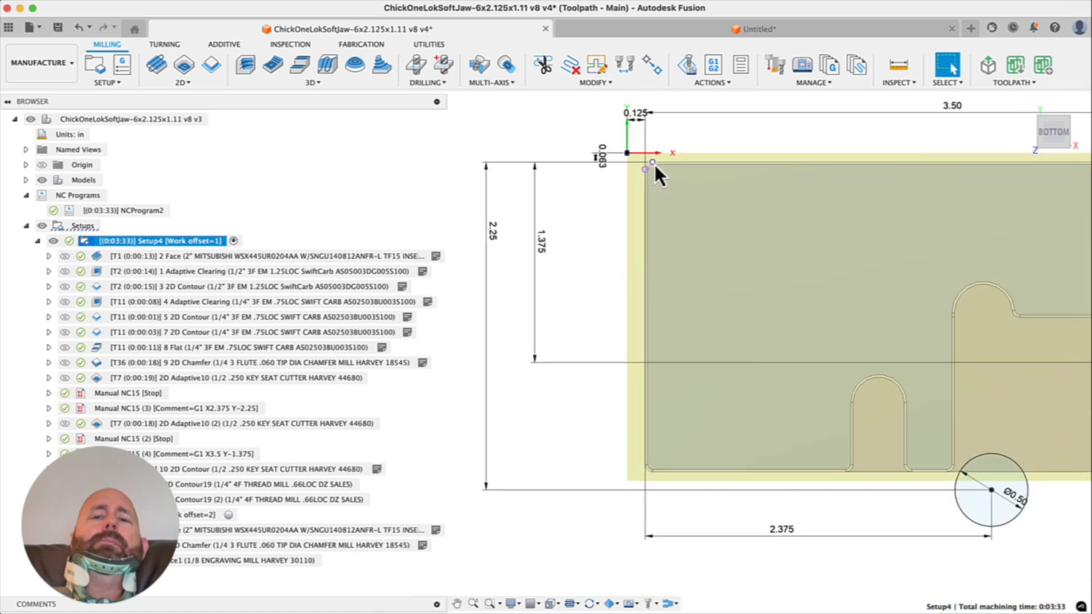
scroll(641, 250, "down", 2)
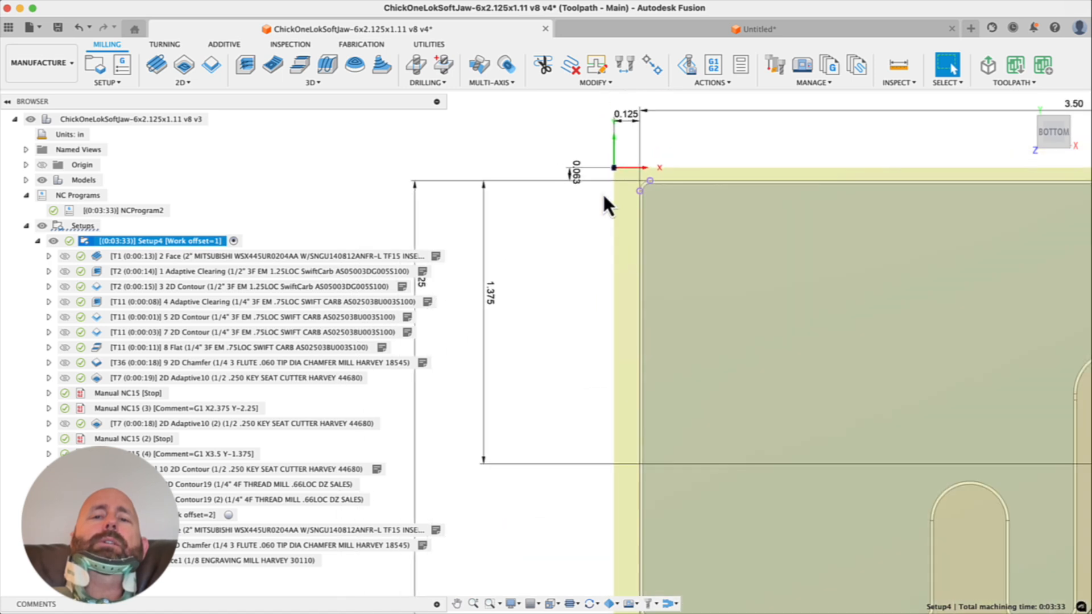
scroll(616, 168, "down", 5)
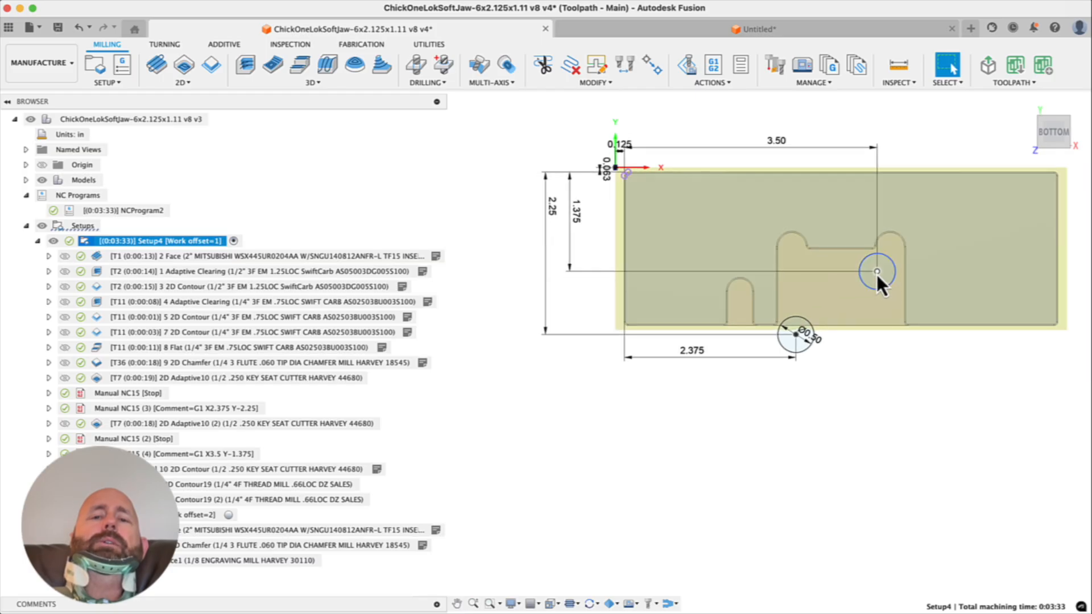
Compare the sketch point marking the work origin with the dimensions locating the two cutter clearance circles
scroll(548, 177, "up", 5)
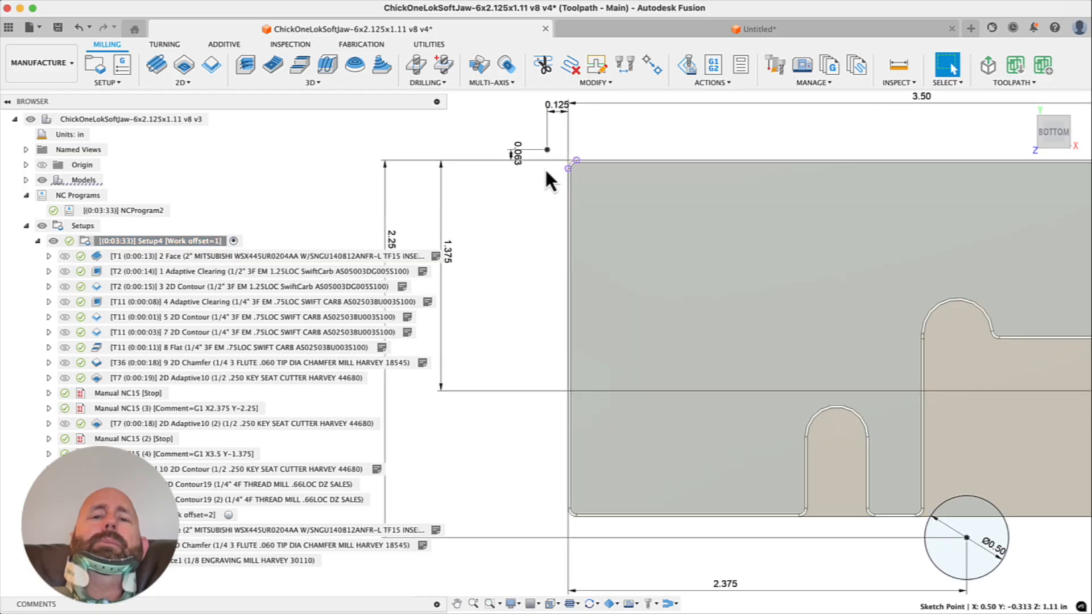
scroll(544, 171, "down", 2)
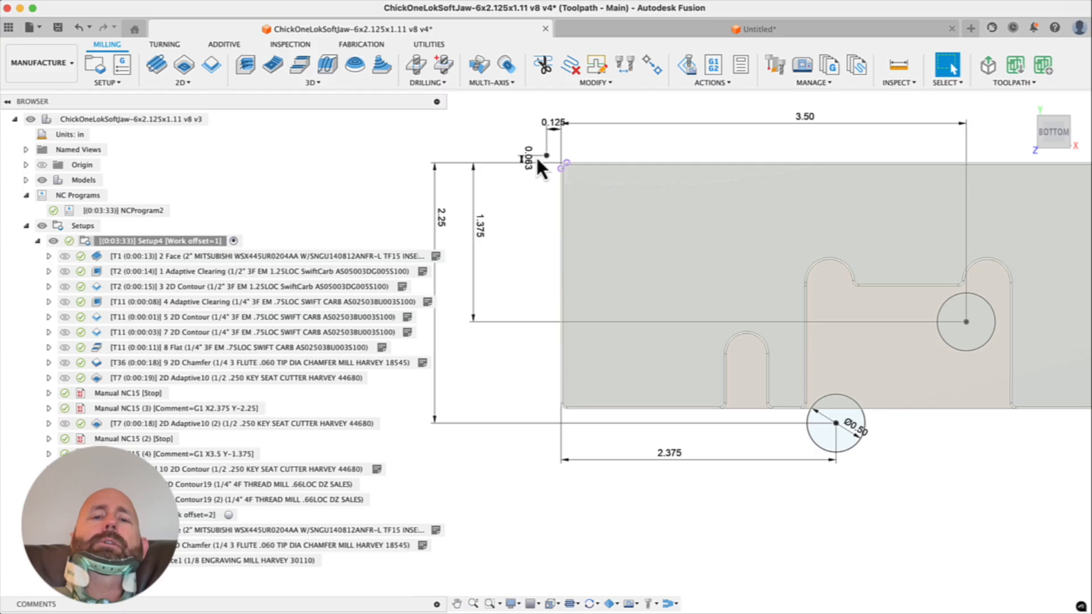
scroll(538, 159, "up", 3)
scroll(512, 250, "down", 5)
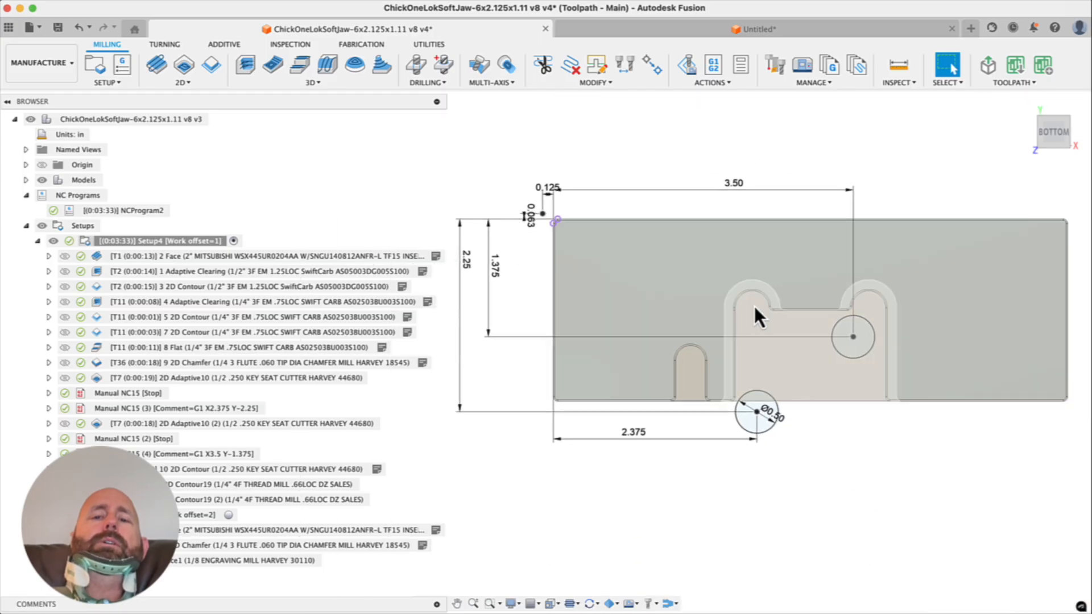
left_click(852, 336)
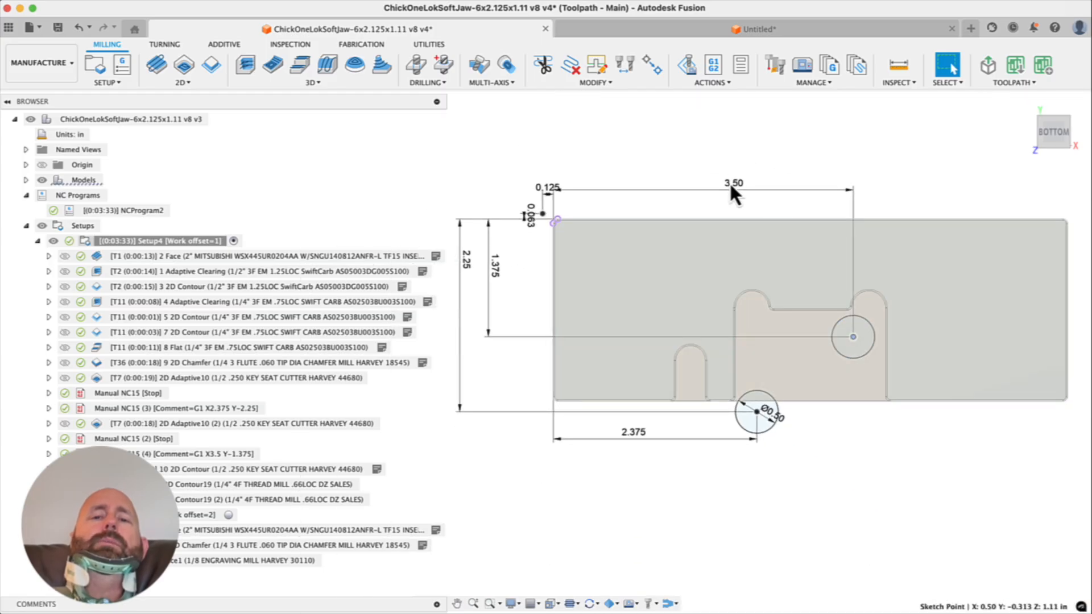
left_click(732, 184)
scroll(725, 220, "down", 3)
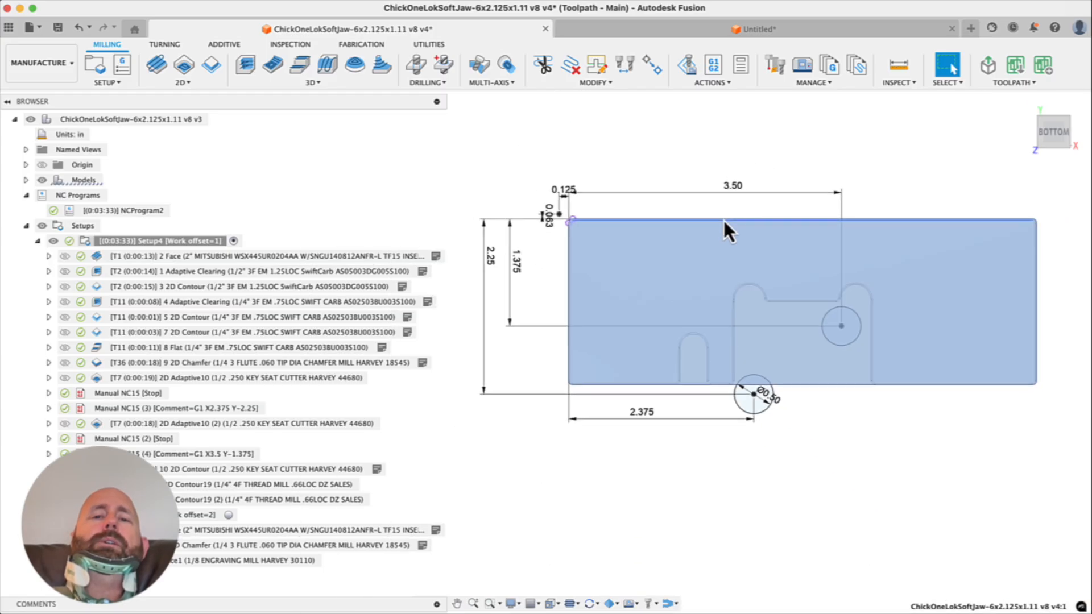
left_click(503, 175)
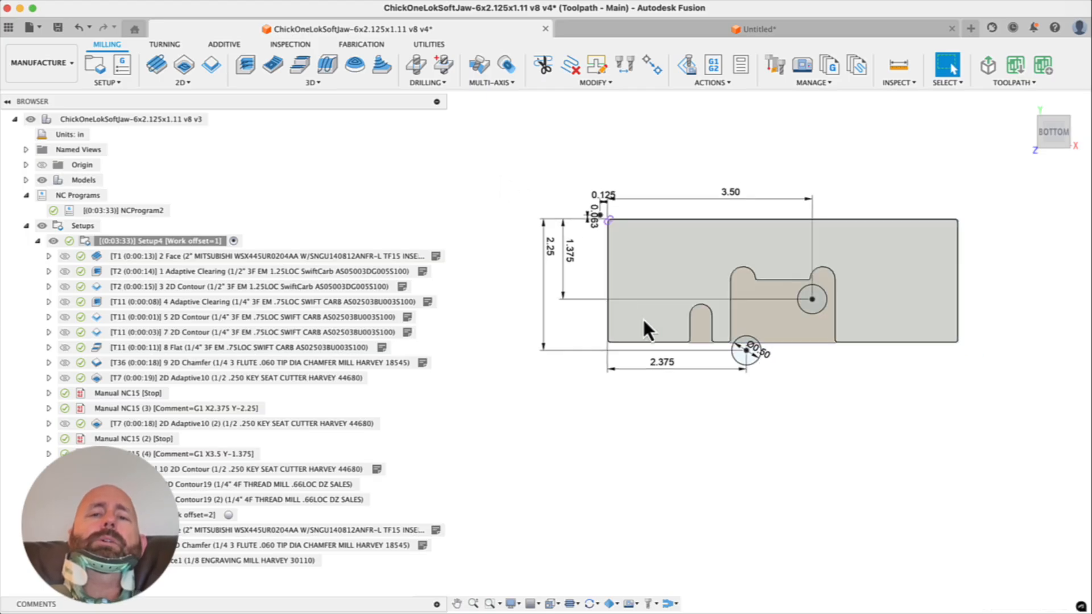
scroll(647, 321, "up", 4)
scroll(637, 319, "down", 1)
scroll(580, 190, "up", 6)
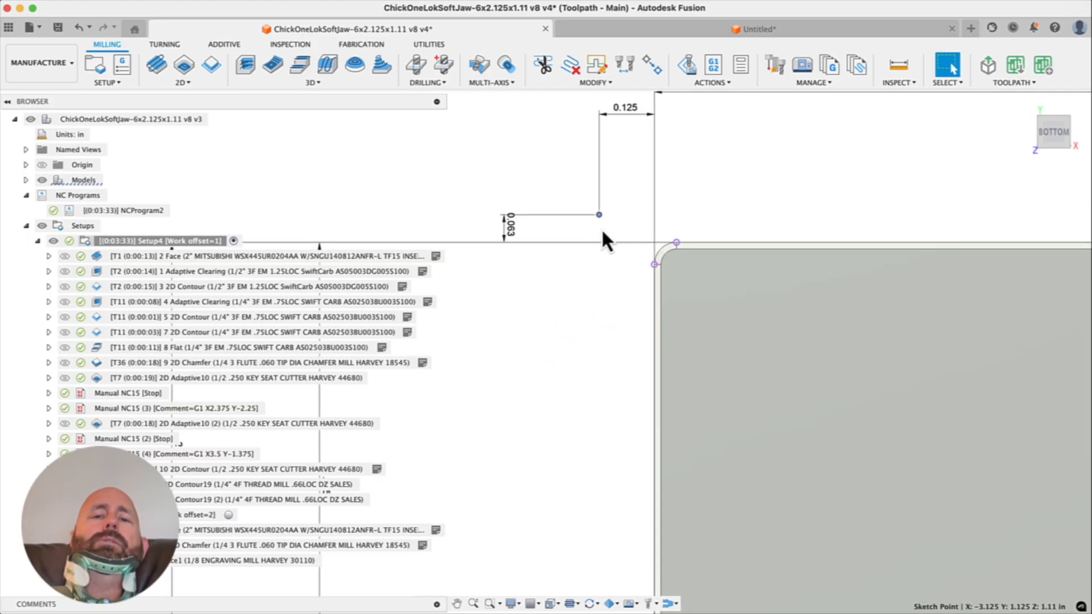
scroll(603, 231, "down", 6)
scroll(626, 219, "up", 5)
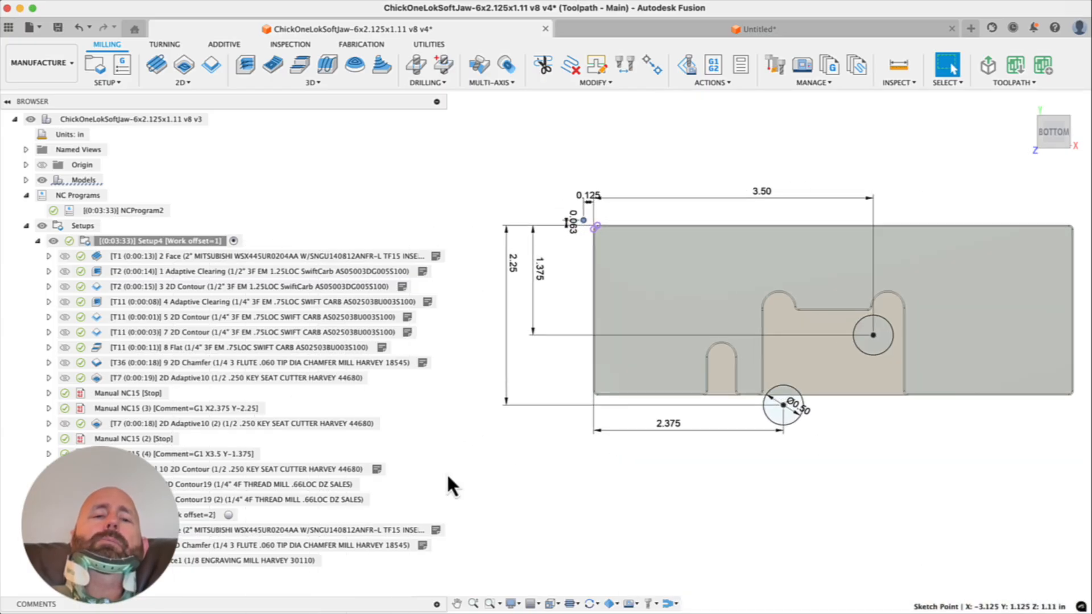
scroll(267, 445, "up", 3)
scroll(267, 445, "down", 2)
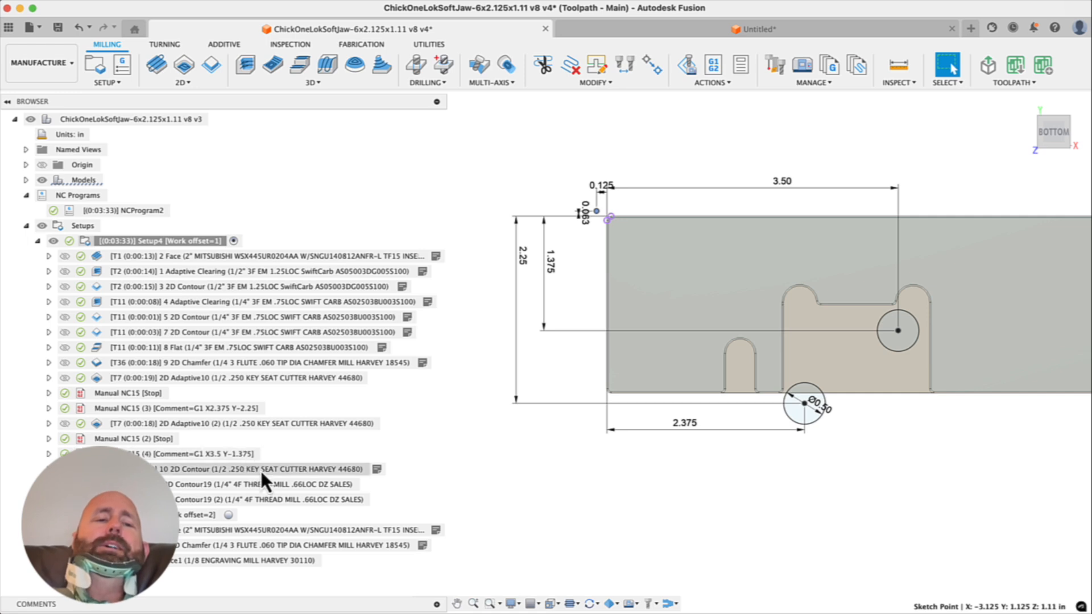
Review the Manual NC stop and the G1 X2.375 Y-2.25 comment entry following the first 2D Adaptive10 operation
left_click(149, 394)
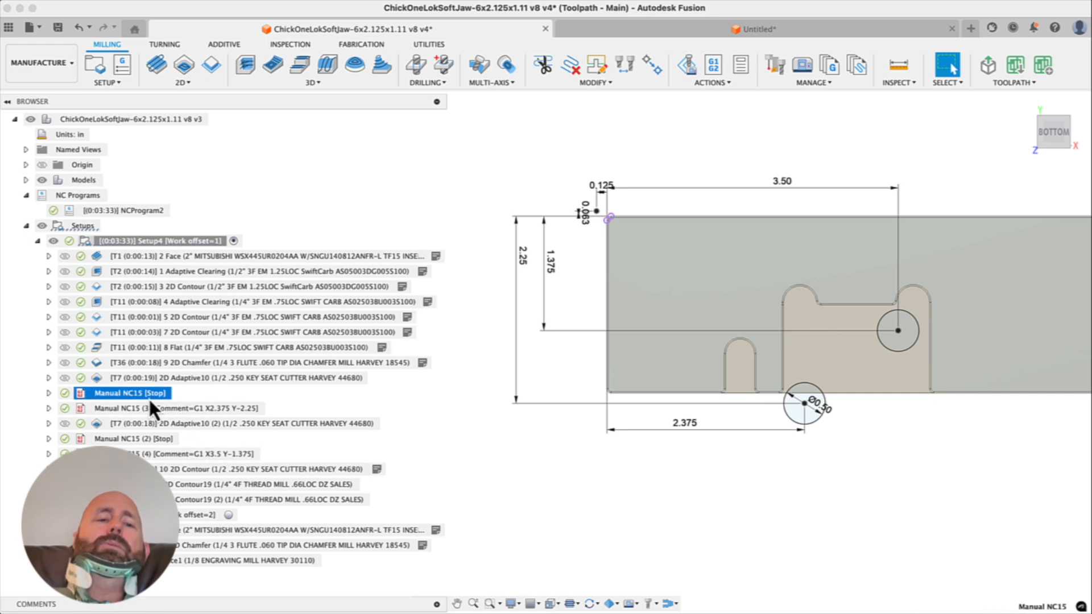
left_click(149, 407)
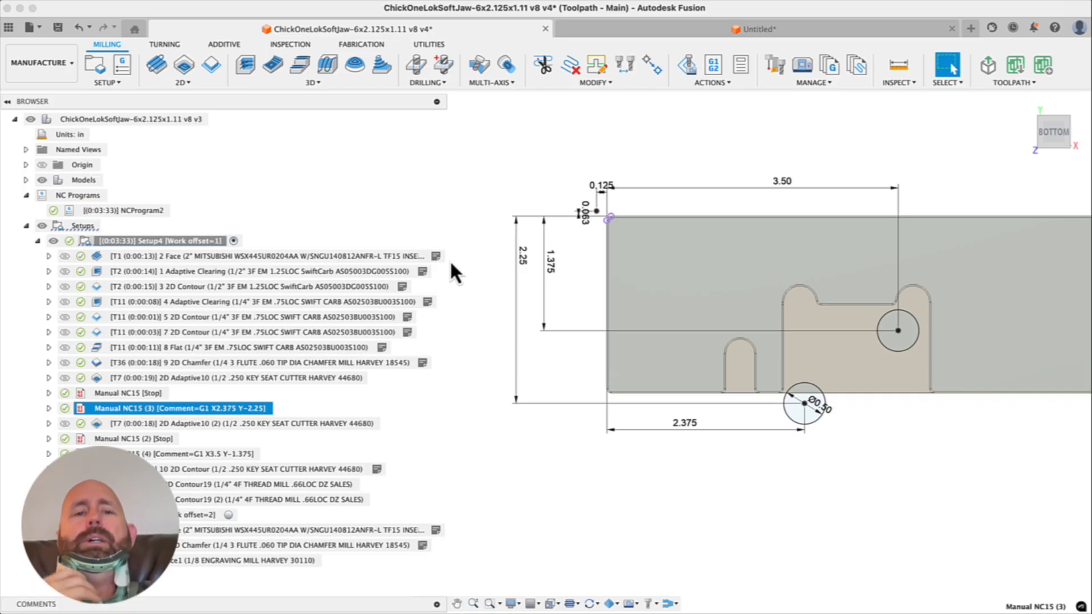
Inspect the 2 Face and 1 Adaptive Clearing toolpaths, viewing the adaptive passes in the pocket up close, and clear the selection
left_click(186, 254)
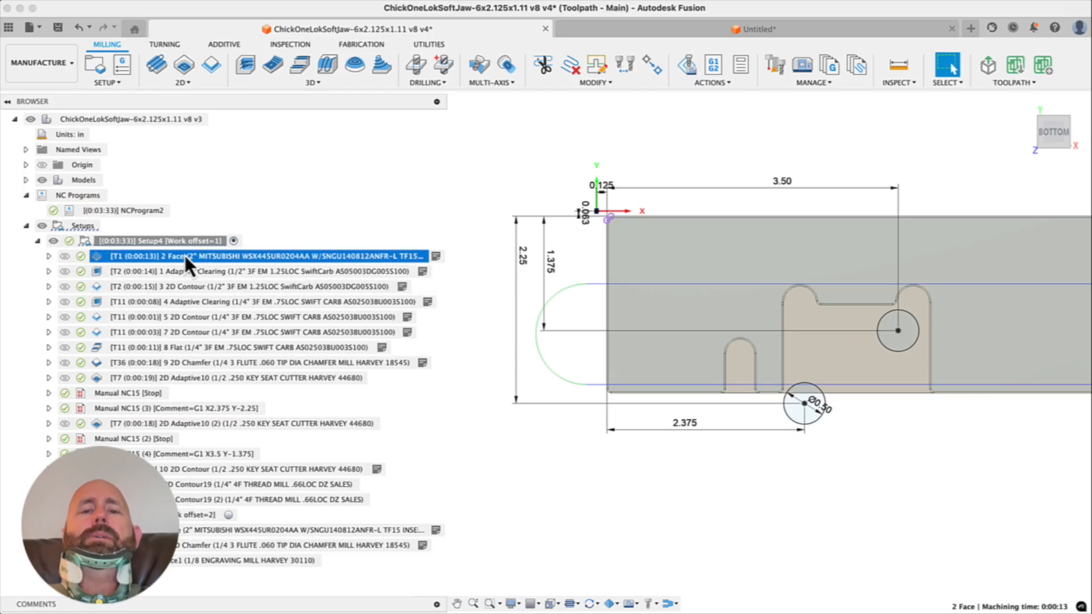
left_click(225, 273)
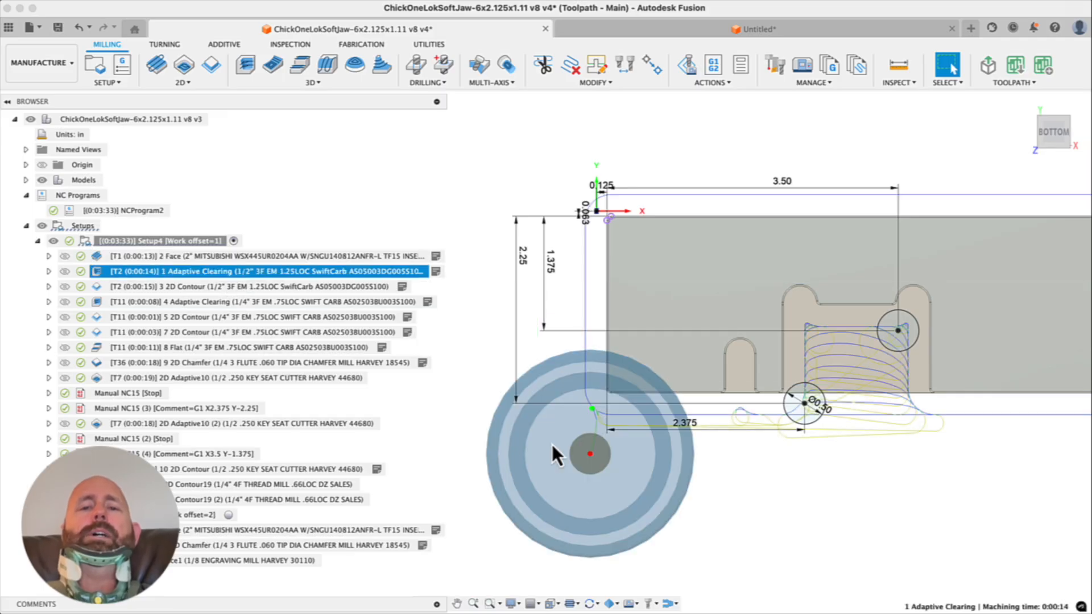
scroll(654, 455, "down", 3)
middle_click_drag(738, 369, 754, 392, "shift")
scroll(796, 386, "up", 10)
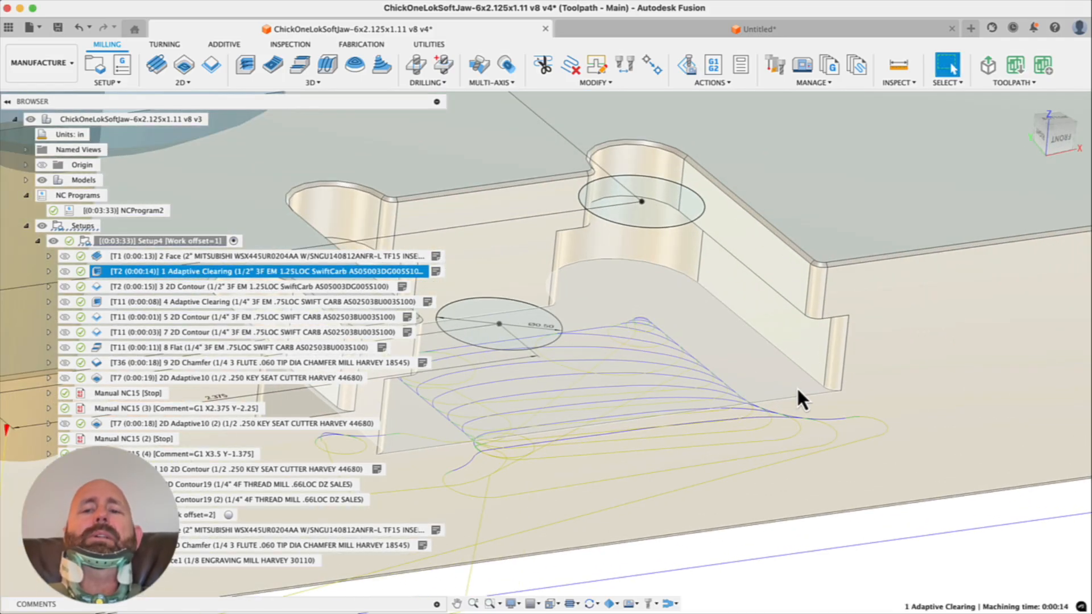
key("Escape")
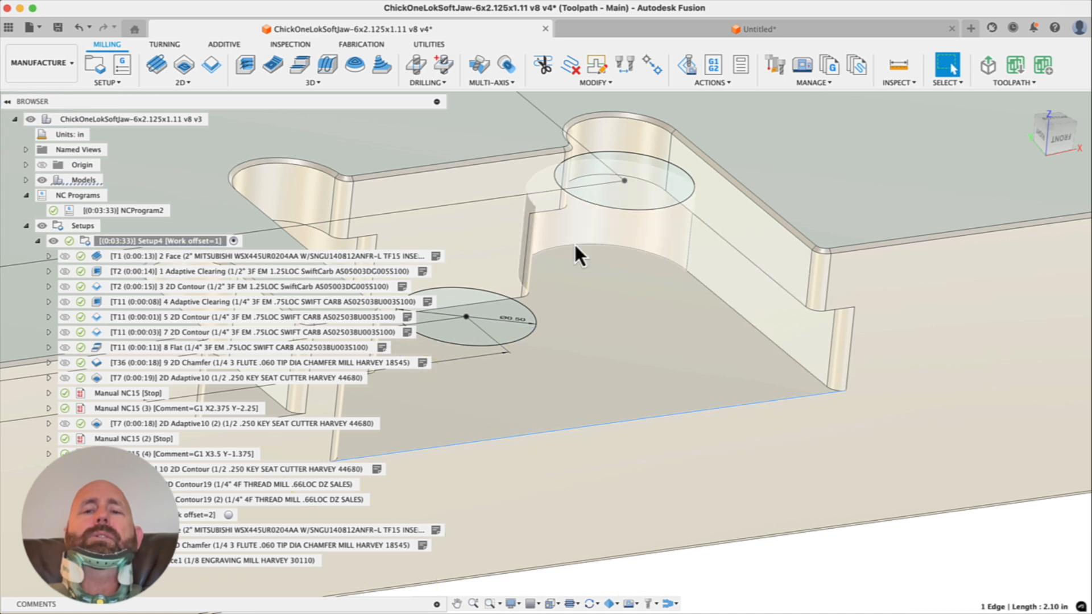
Open the tool library and display the tools stored in the Home Preferred ALU cloud library
scroll(668, 267, "down", 4)
scroll(873, 338, "down", 8)
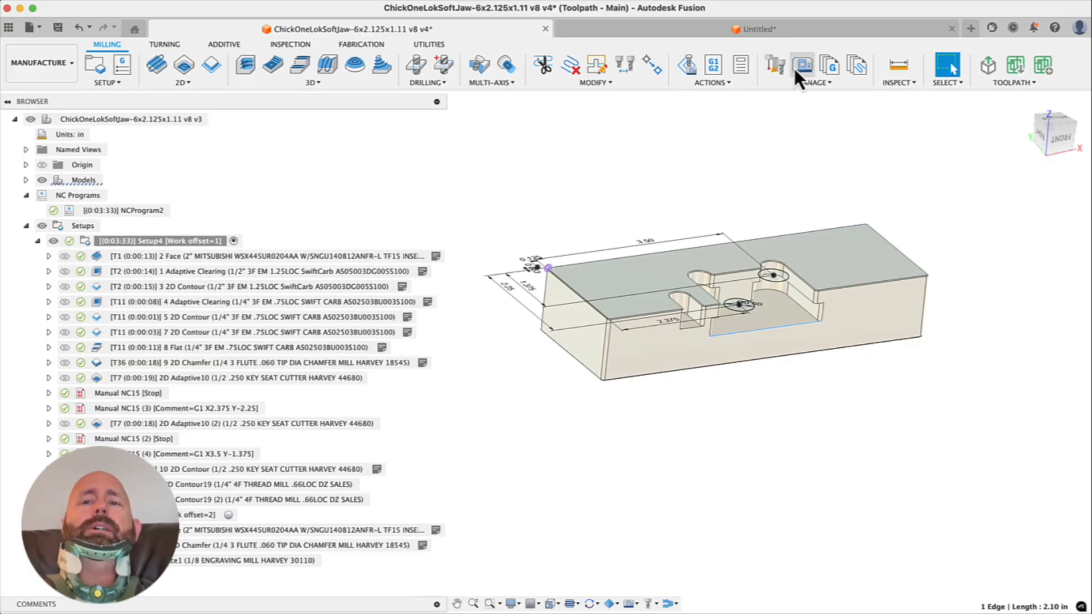
left_click(778, 69)
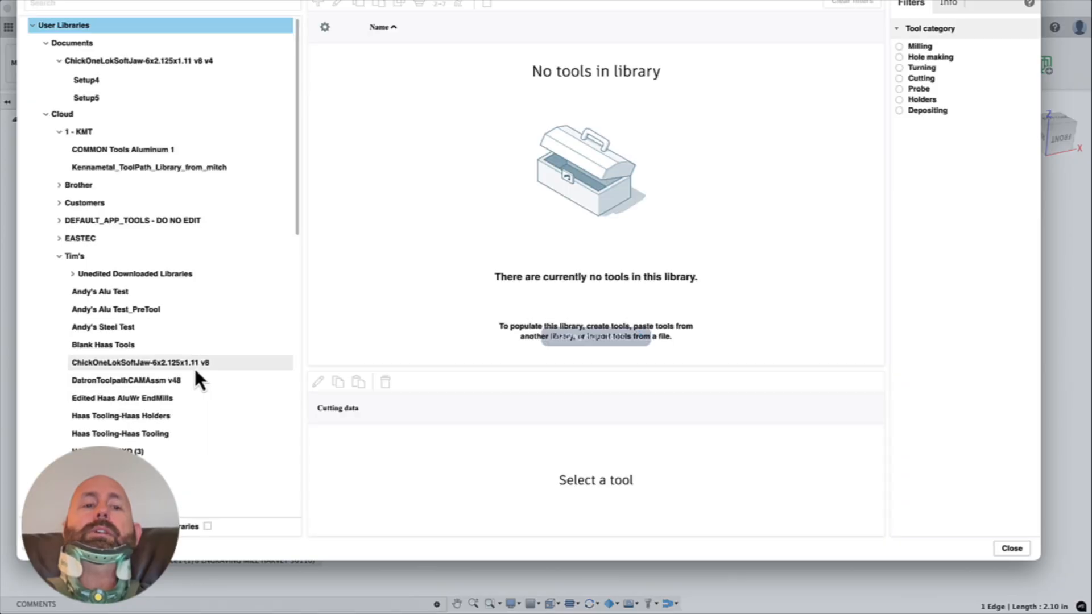
scroll(196, 371, "down", 10)
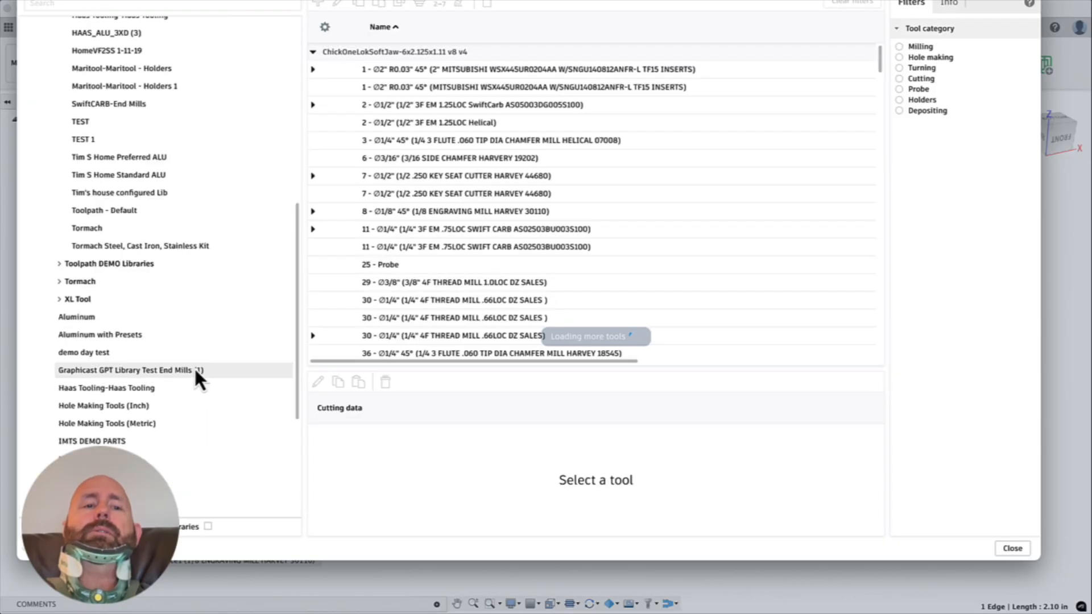
left_click(133, 156)
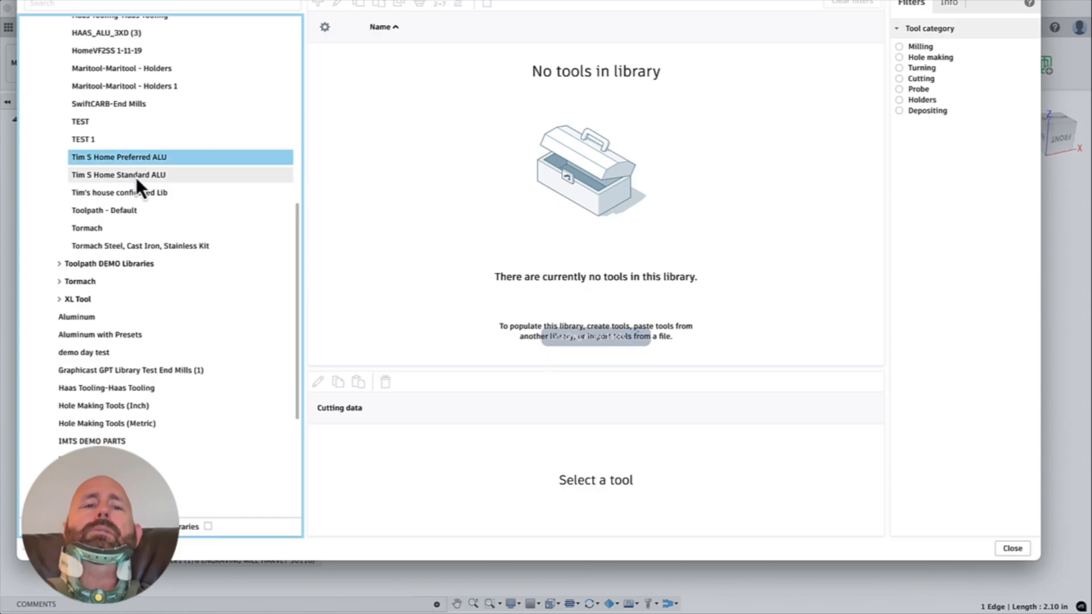
left_click(142, 170)
left_click(142, 162)
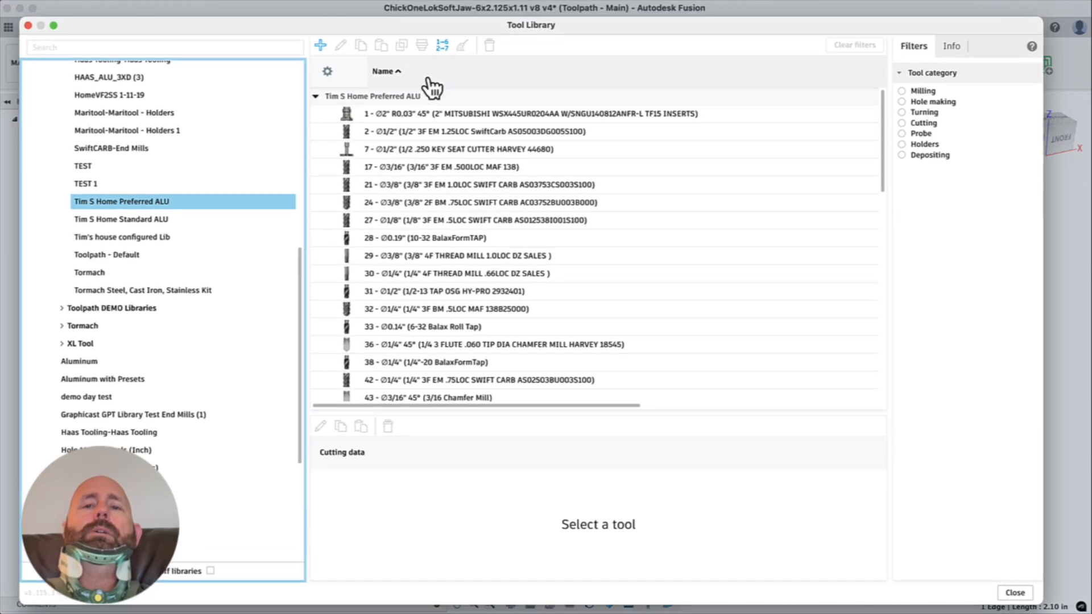
left_click(422, 133)
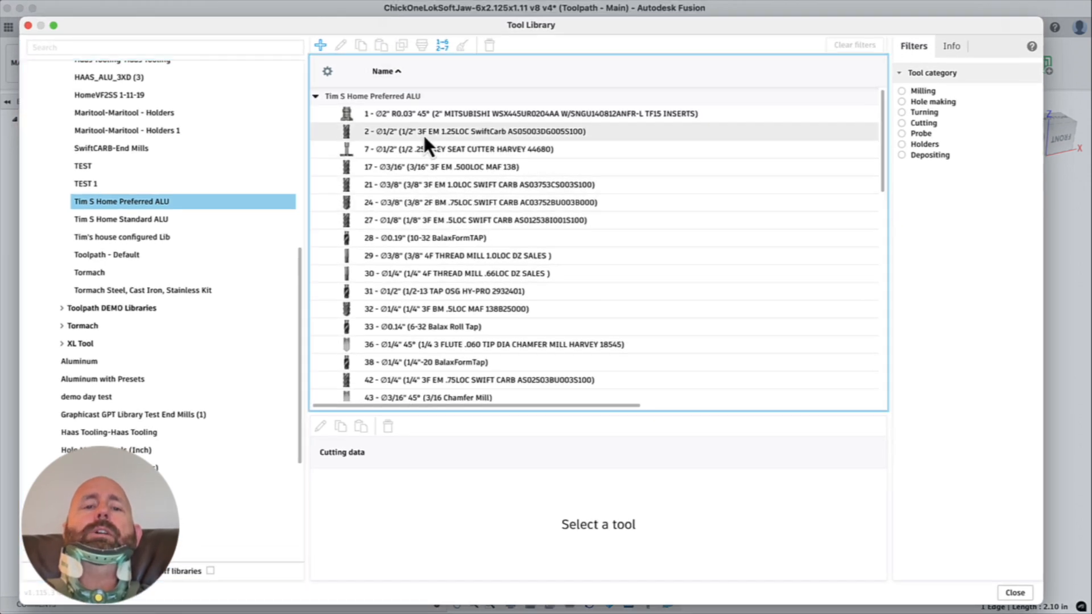